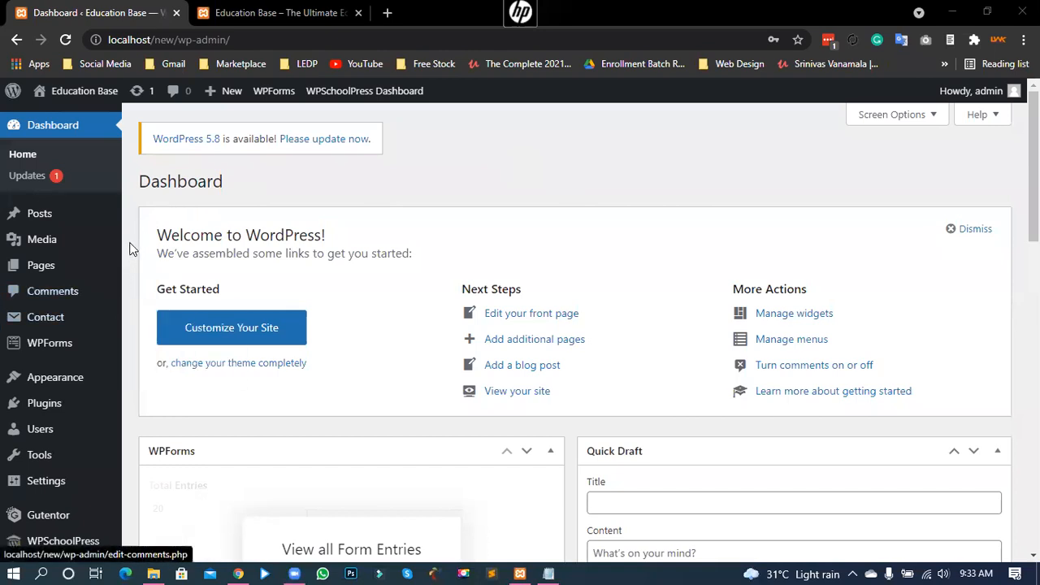
Step: Look over the dashboard, check the site's front page in the other tab, then come back
scroll(130, 246, down, 1)
scroll(130, 247, down, 8)
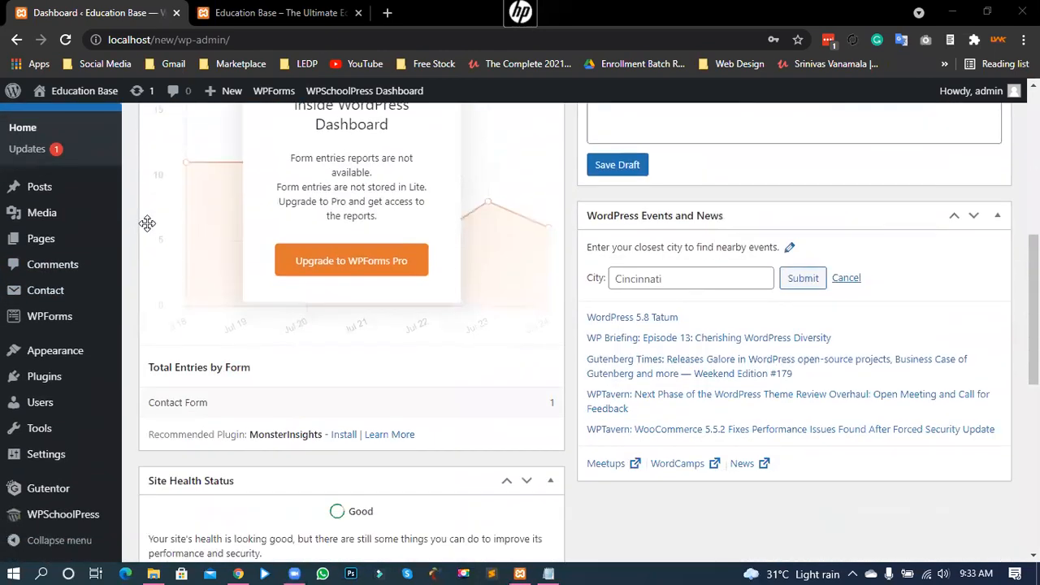
scroll(136, 247, down, 5)
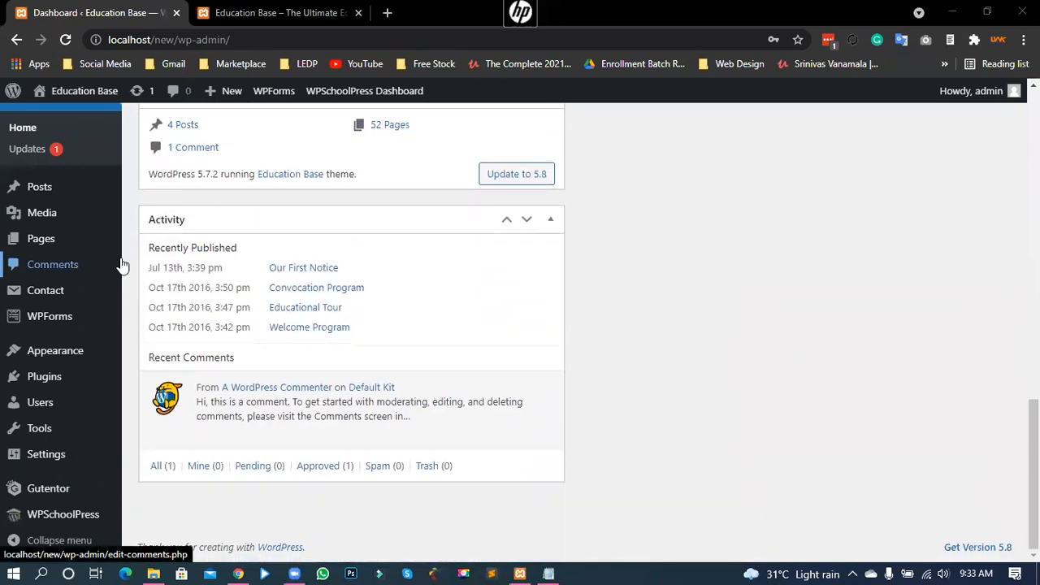
scroll(131, 251, up, 2)
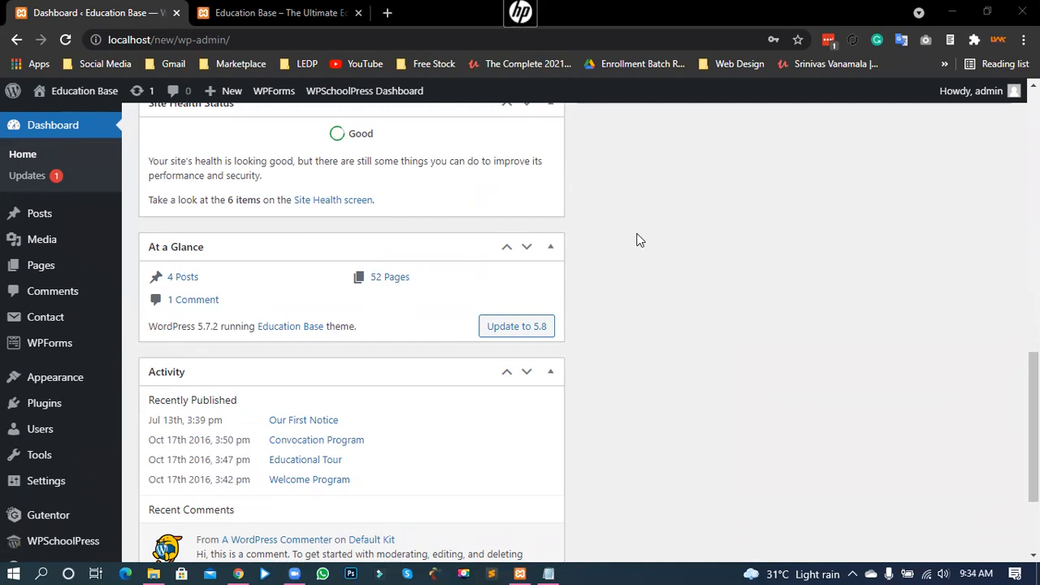
scroll(629, 243, up, 8)
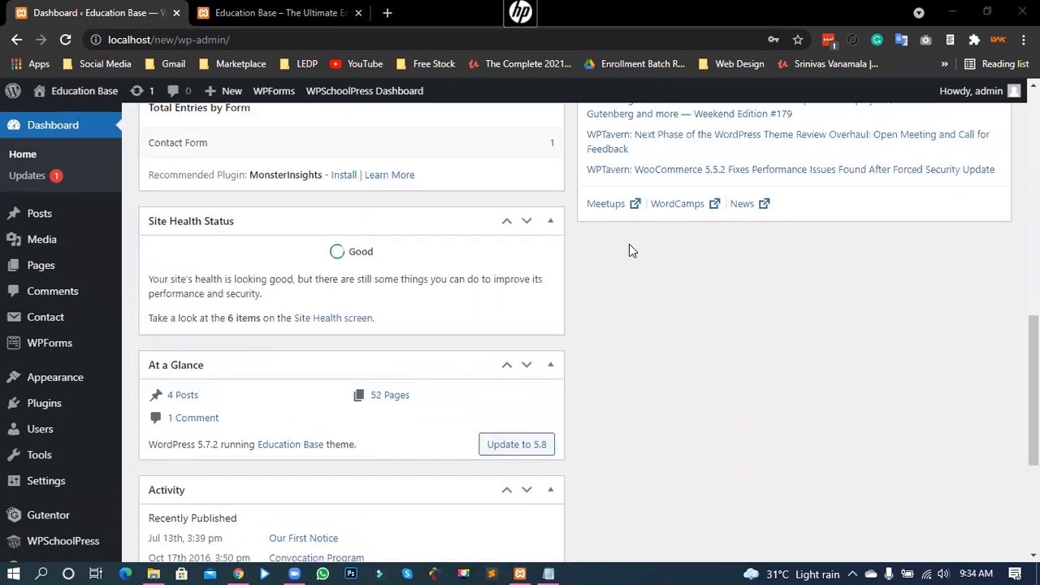
scroll(487, 300, up, 3)
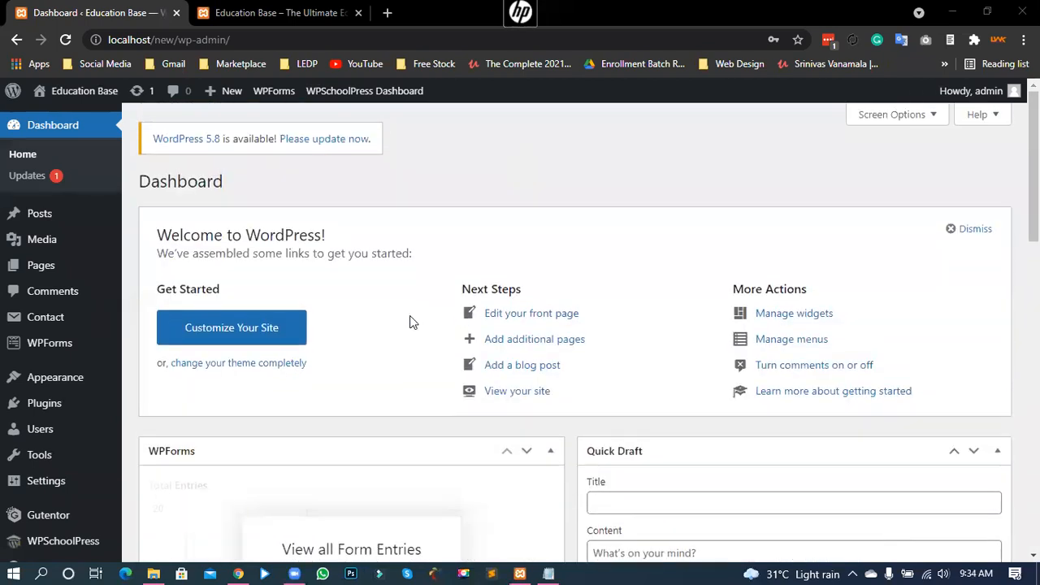
click(242, 11)
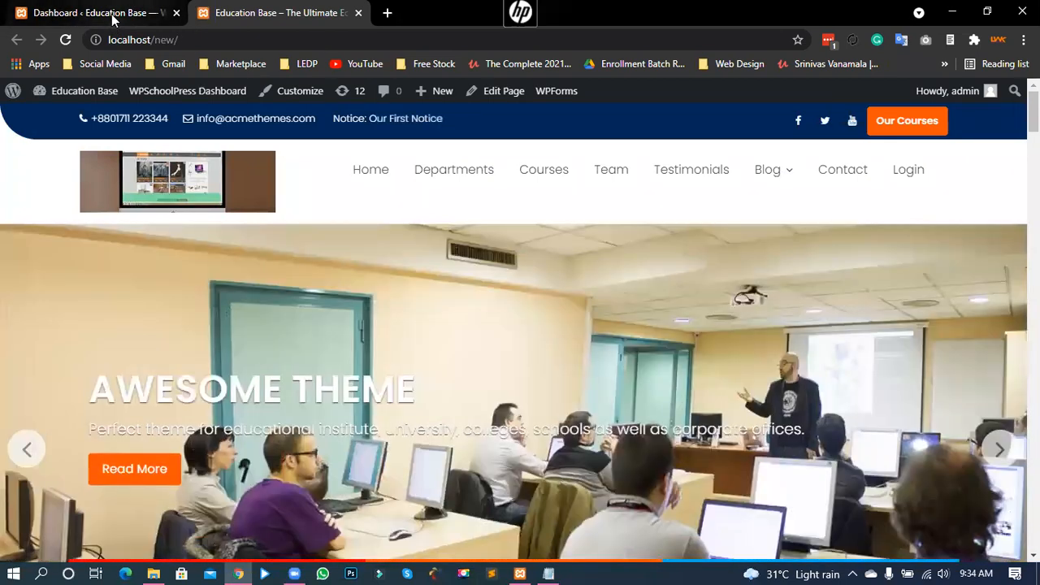
click(111, 17)
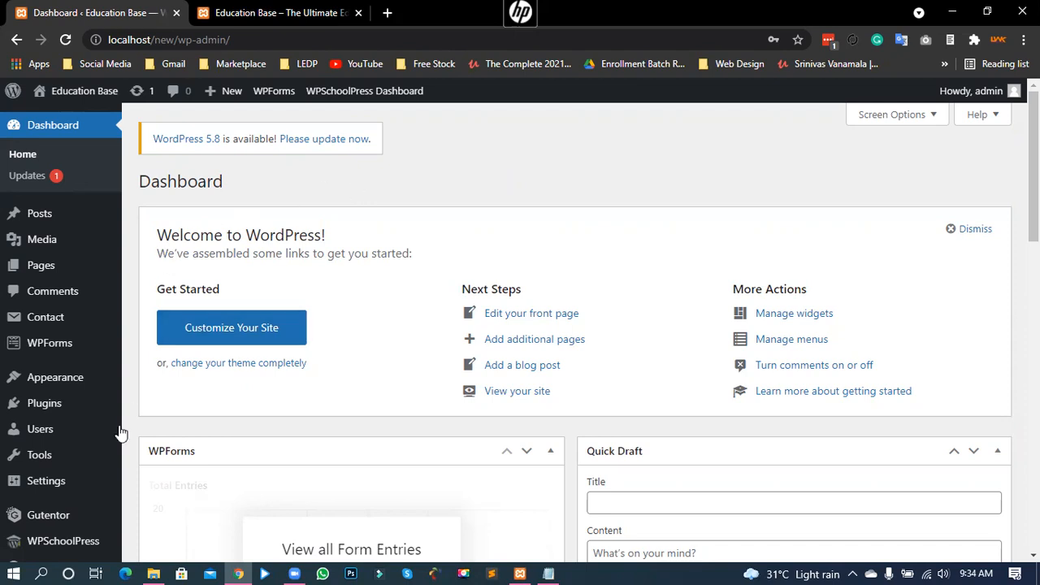
Step: Bring up the Plugins menu in the admin sidebar
mouse_move(34, 459)
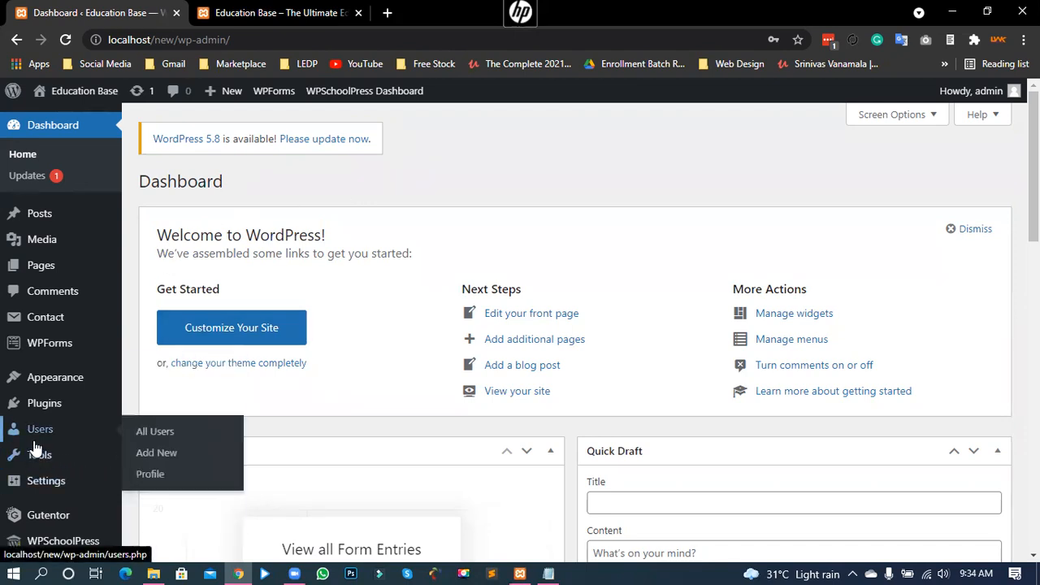
scroll(400, 365, down, 1)
scroll(401, 363, down, 1)
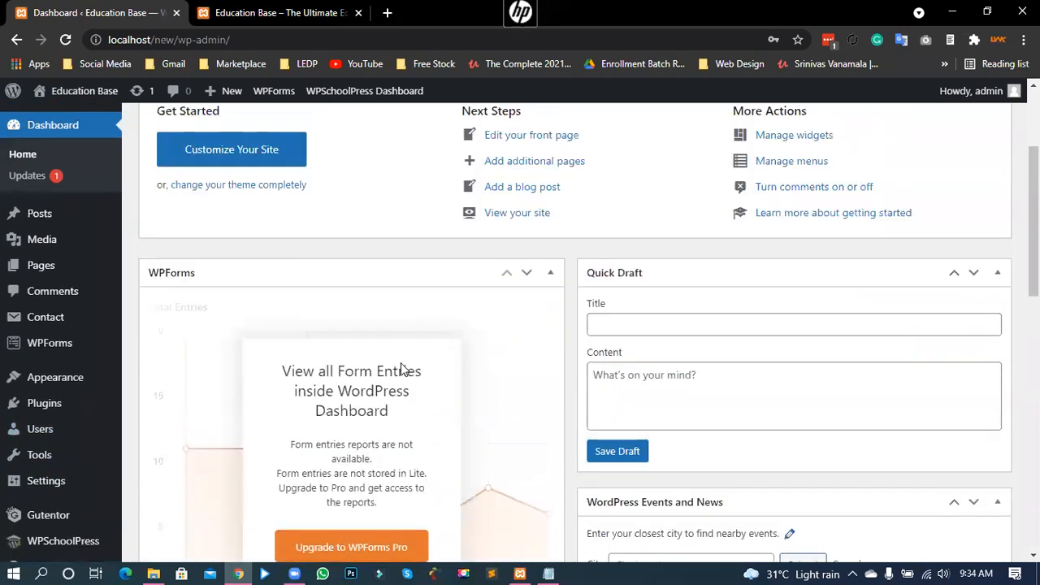
scroll(382, 292, up, 3)
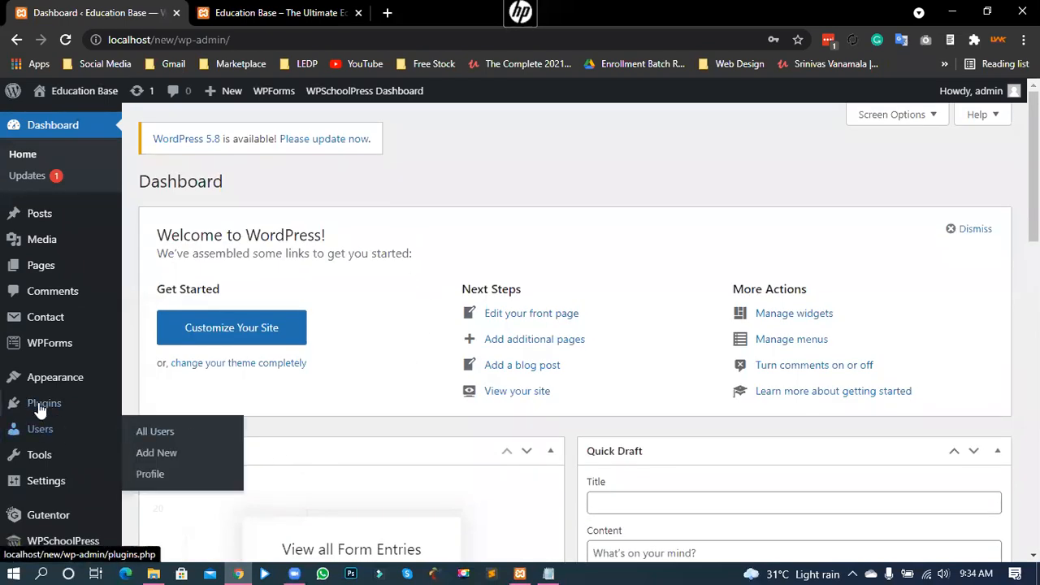
mouse_move(39, 409)
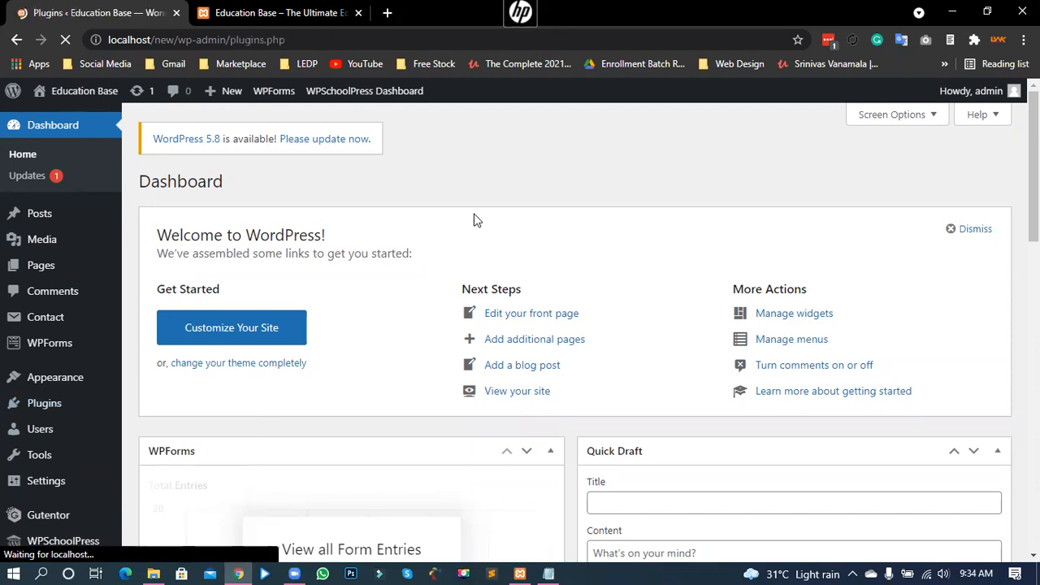
Step: Locate WP Reset in the plugin list and open its page under Tools
scroll(475, 219, down, 5)
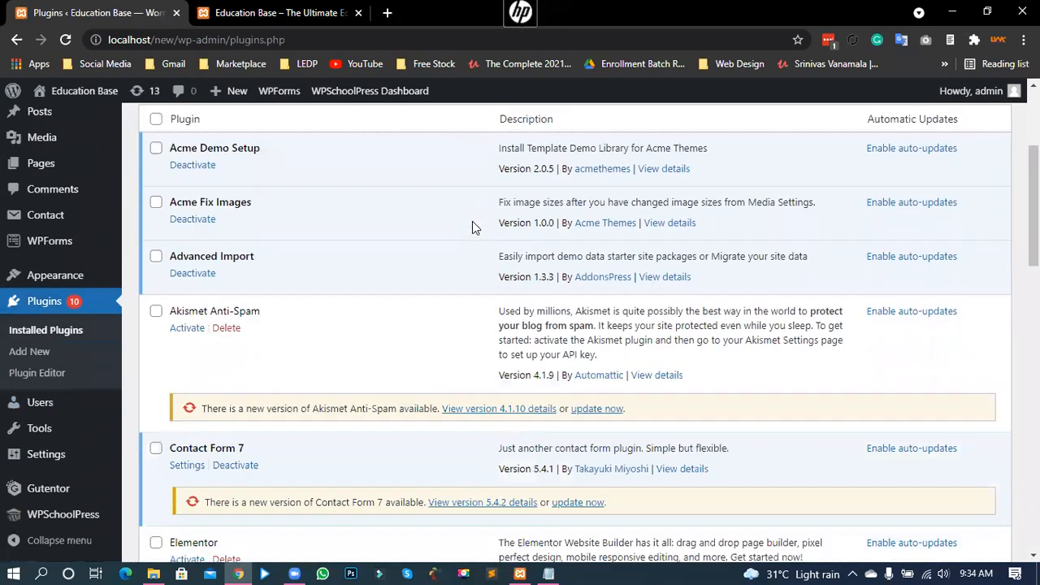
scroll(376, 391, down, 9)
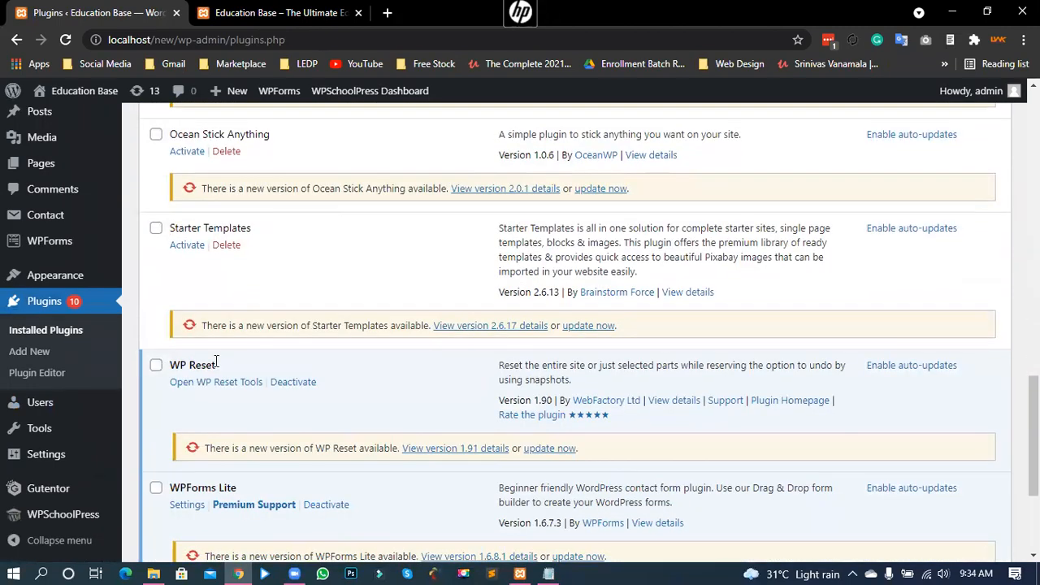
drag(180, 365, 227, 365)
click(221, 376)
mouse_move(40, 433)
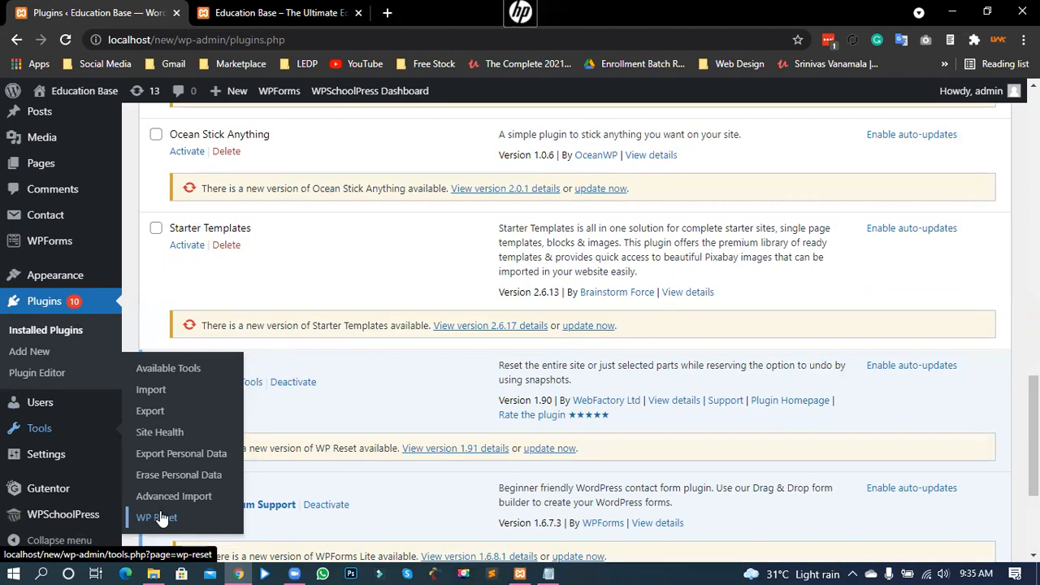
click(156, 517)
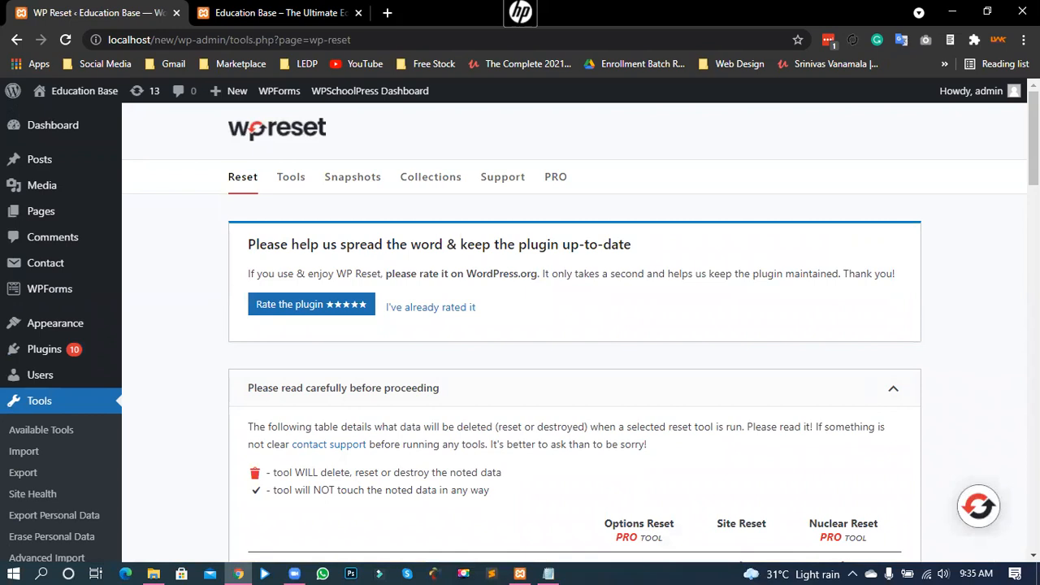
Step: Enter 'reset' as confirmation and reset WordPress to default values, keeping the admin user
scroll(519, 325, down, 15)
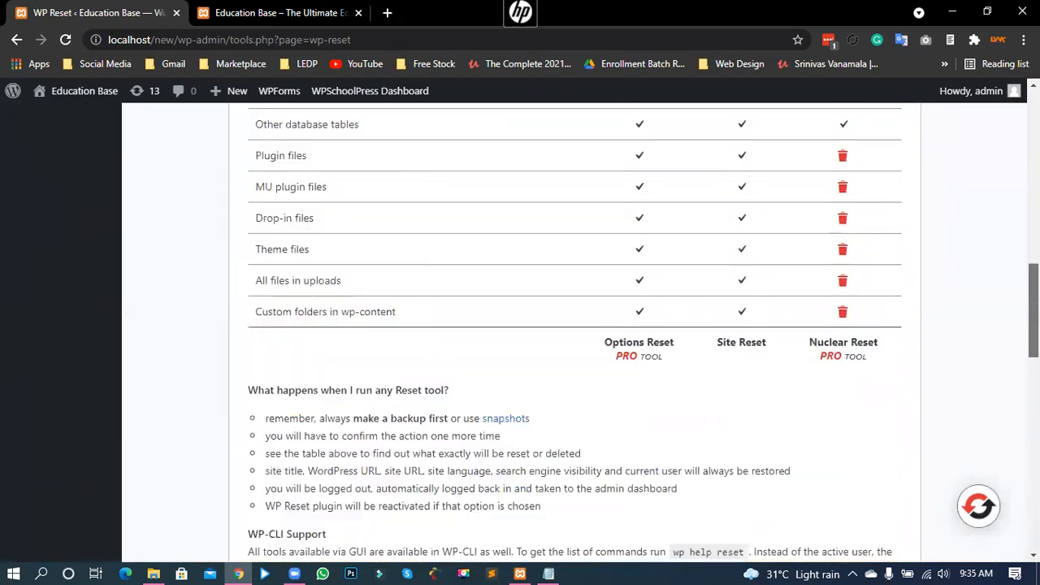
scroll(552, 441, down, 4)
click(328, 398)
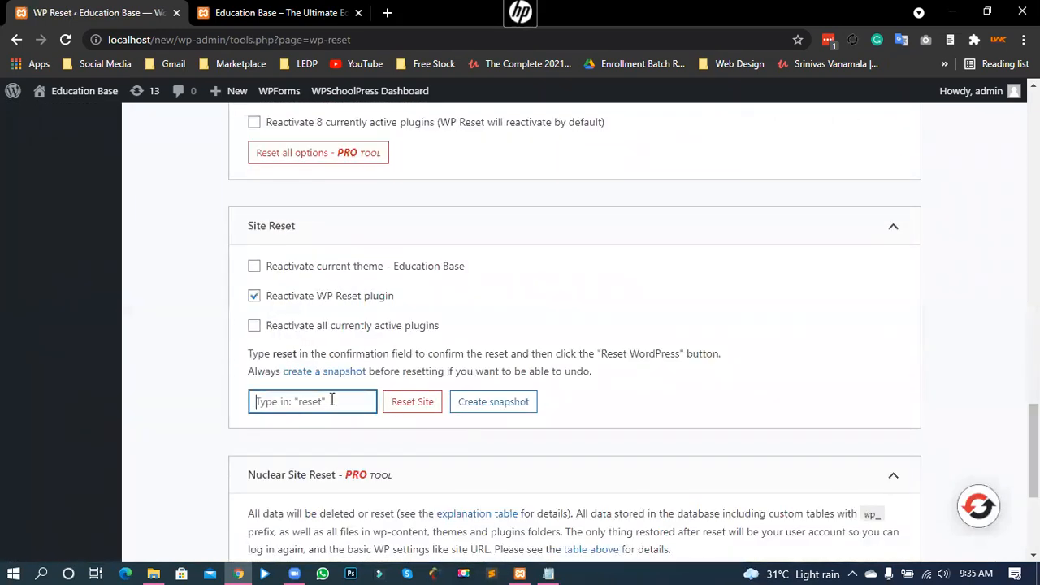
text(reset)
click(410, 406)
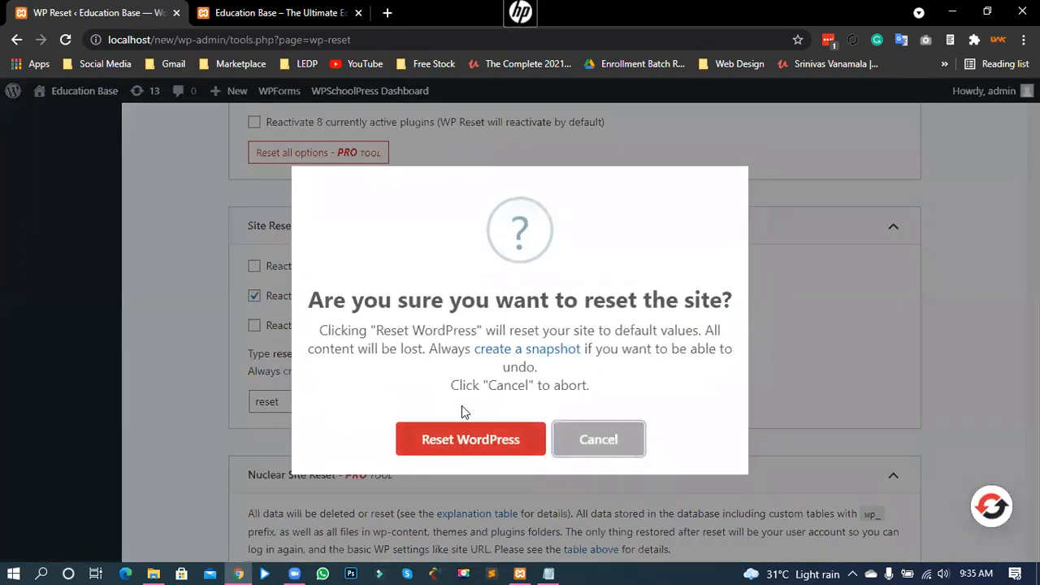
click(471, 445)
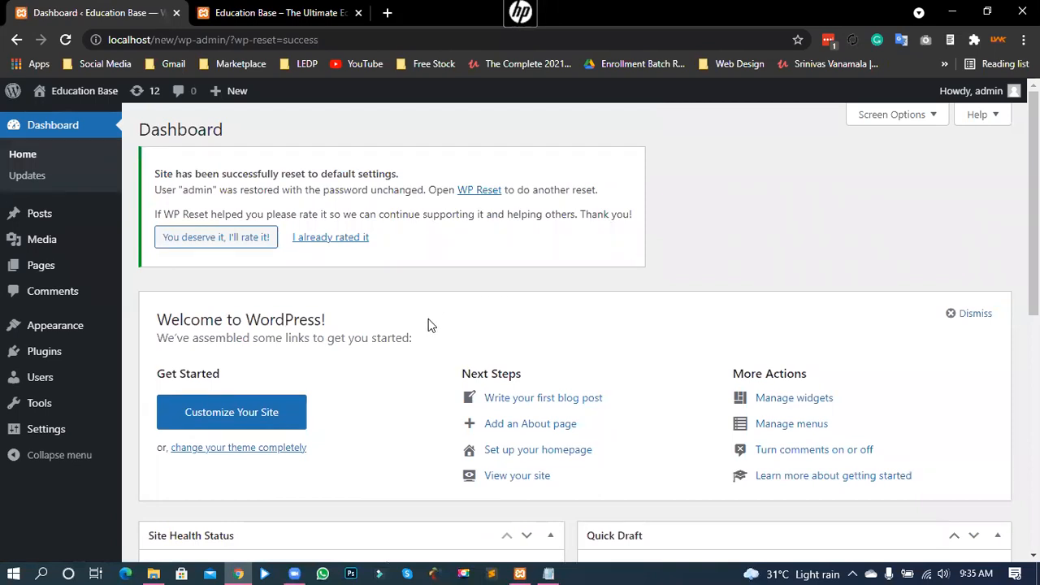
scroll(424, 460, down, 3)
scroll(421, 462, up, 1)
scroll(414, 462, up, 3)
key(ctrl+Tab)
click(65, 39)
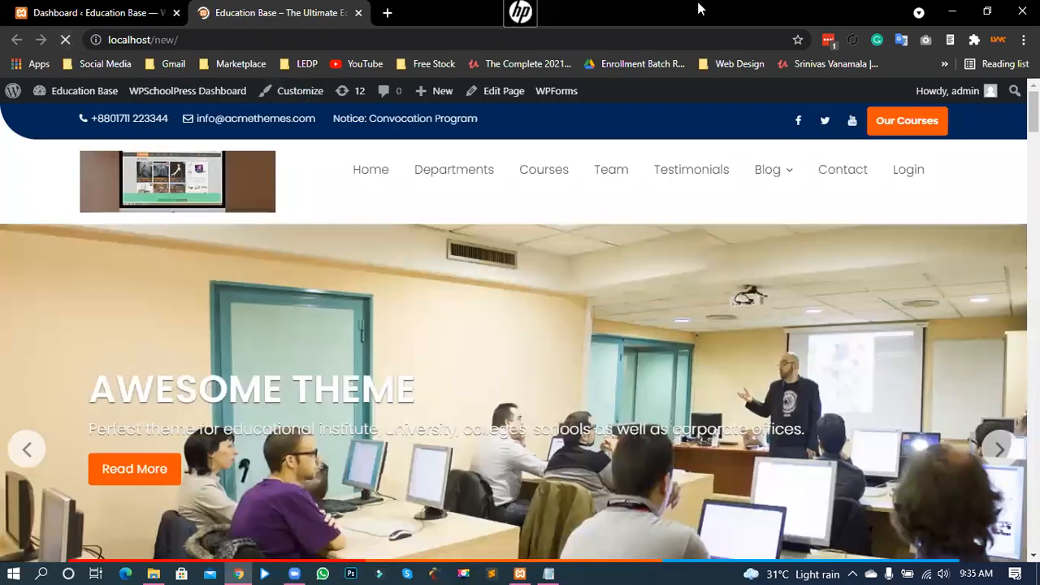
scroll(847, 348, down, 5)
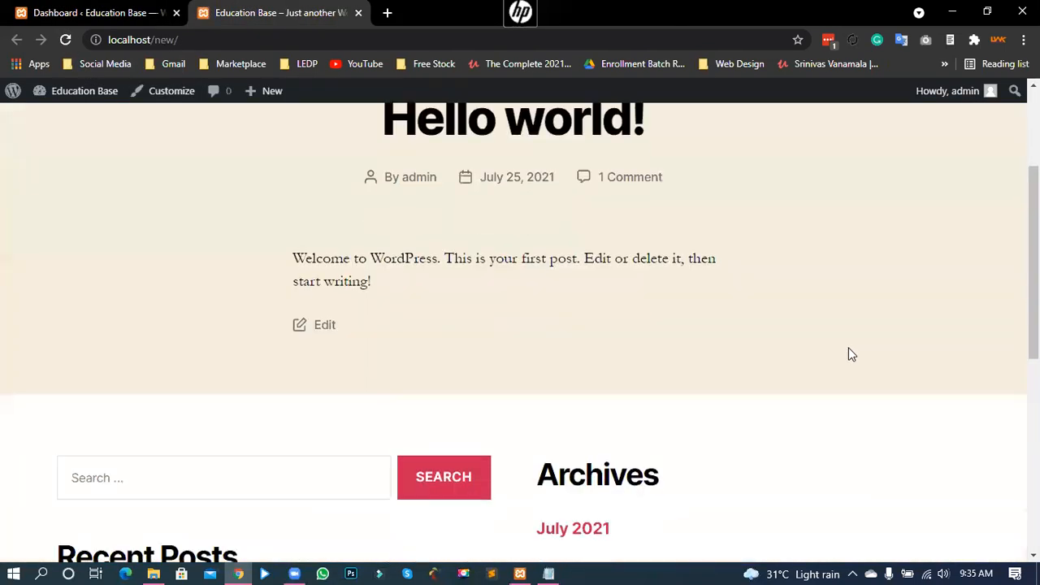
scroll(848, 327, up, 5)
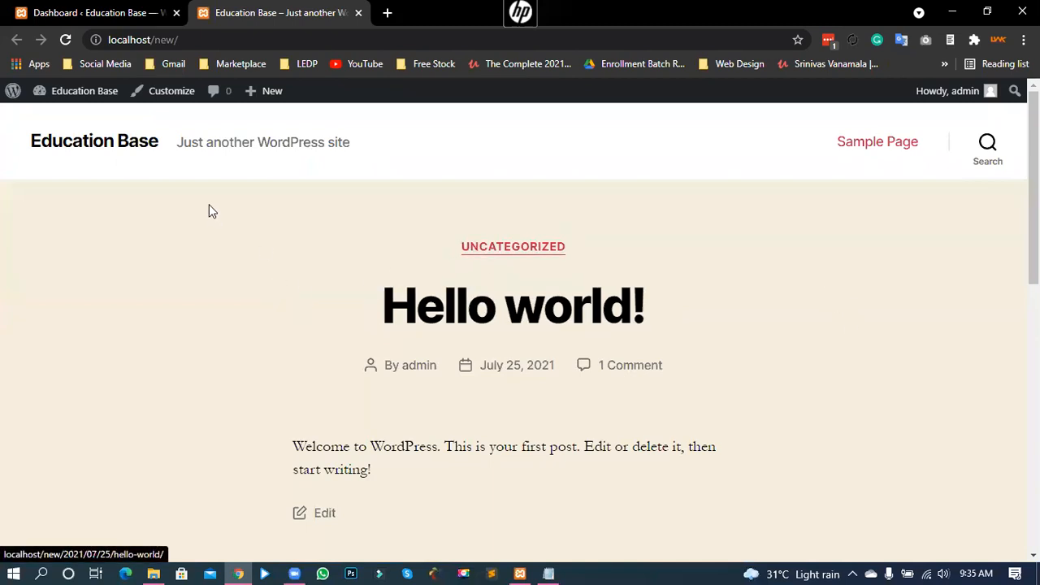
click(45, 14)
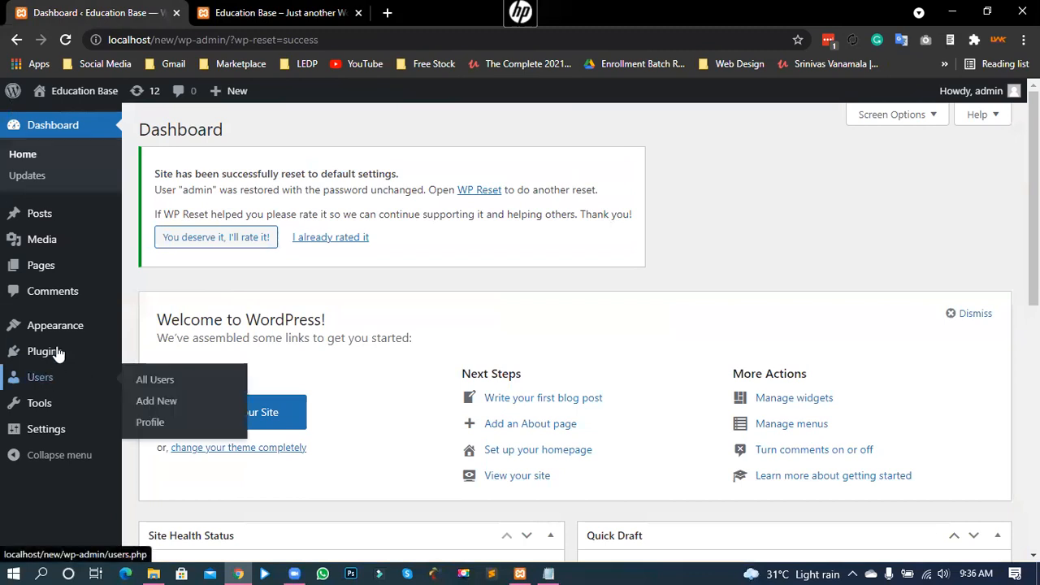
Step: Tick Acme Demo Setup, Acme Fix Images, Contact Form 7, Ocean Social Sharing and Ocean Stick Anything
mouse_move(57, 351)
click(177, 353)
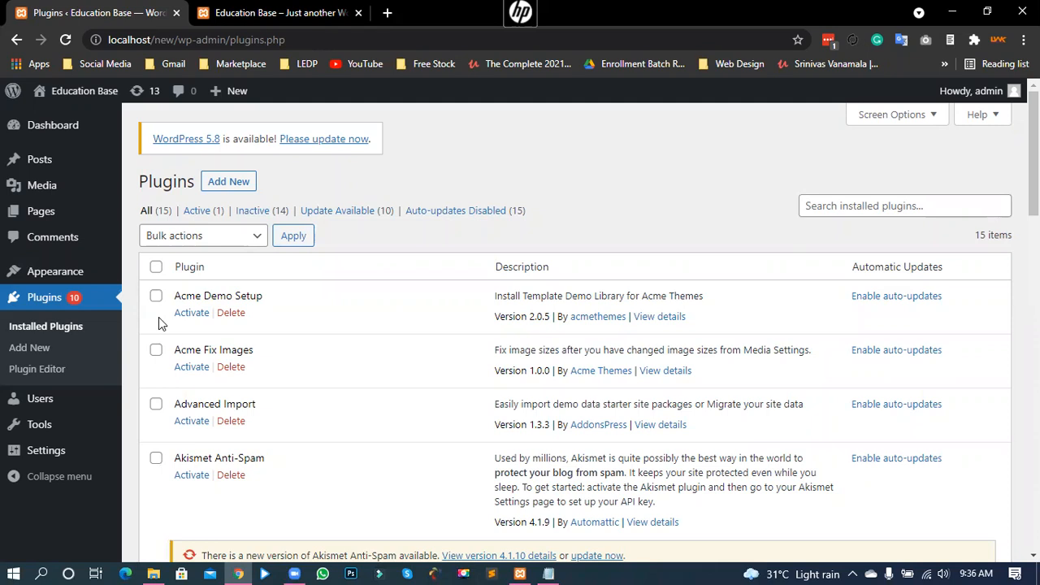
click(156, 296)
scroll(156, 301, down, 1)
click(156, 273)
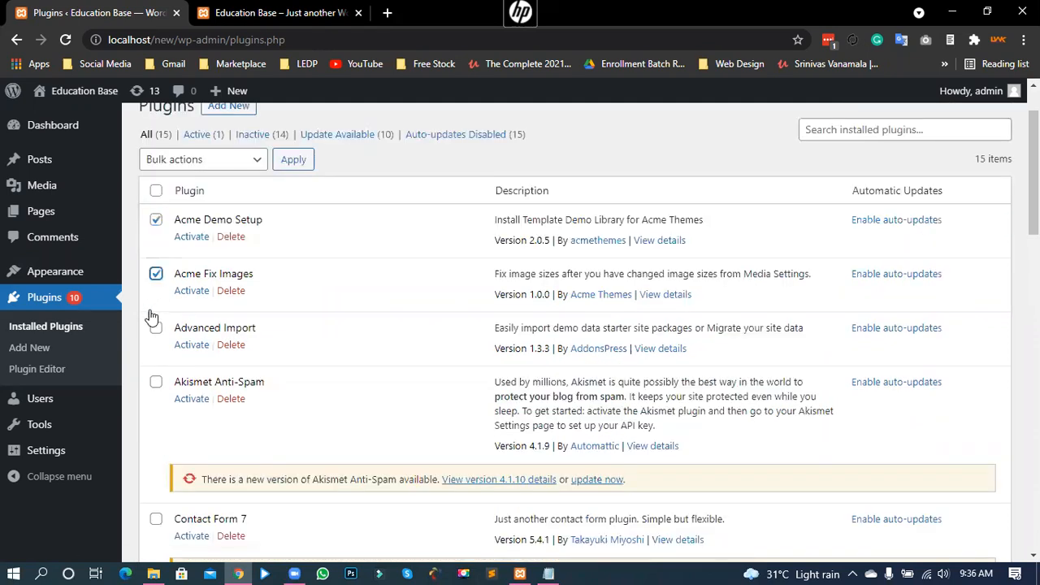
click(156, 518)
scroll(162, 455, down, 4)
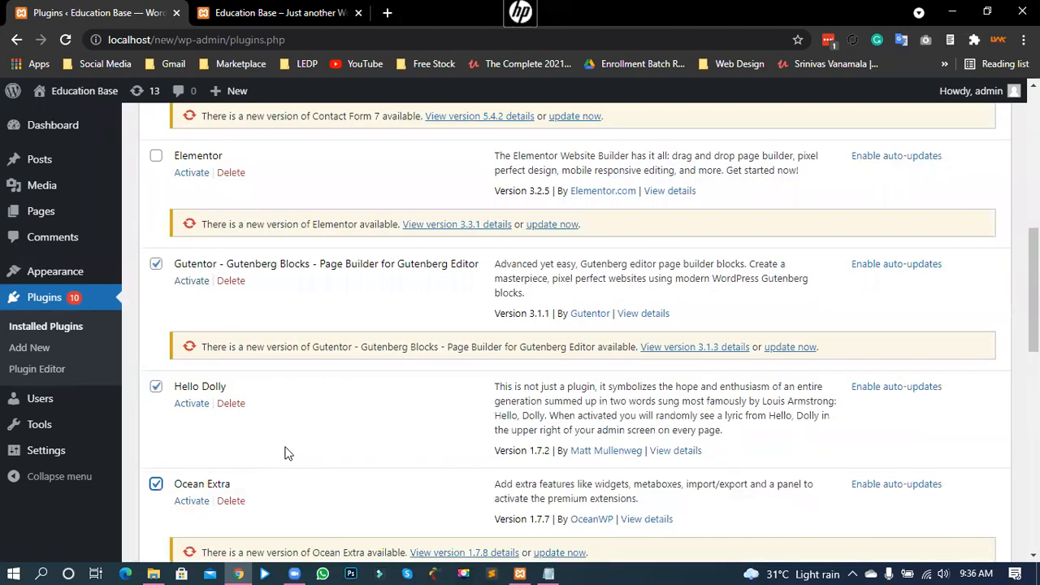
scroll(284, 453, down, 2)
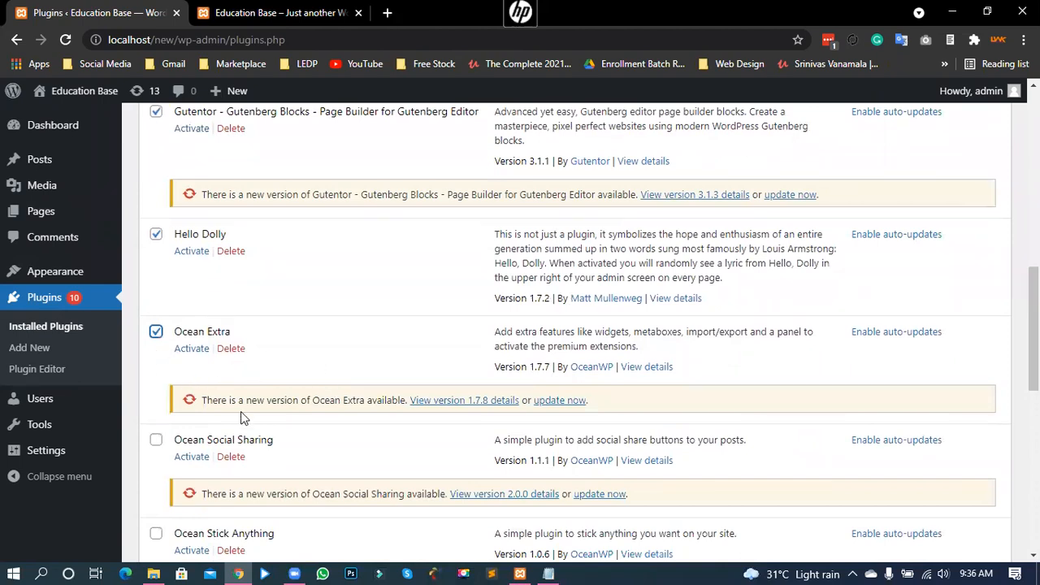
scroll(186, 415, down, 1)
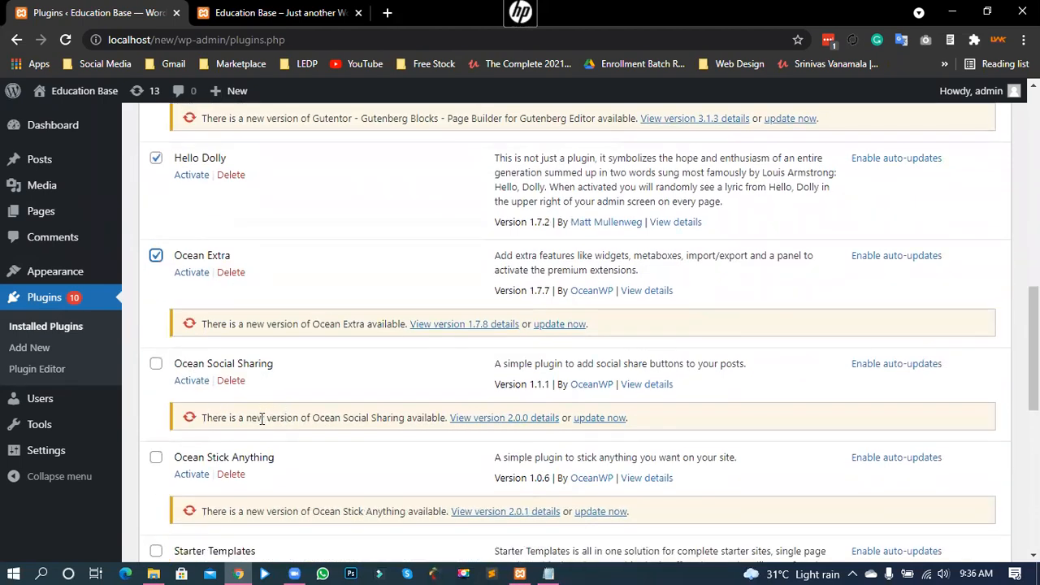
click(156, 364)
click(156, 457)
Step: Also tick Starter Templates, WPForms Lite and WPSchoolPress, then scroll back to the top
scroll(198, 430, down, 1)
scroll(198, 430, down, 1)
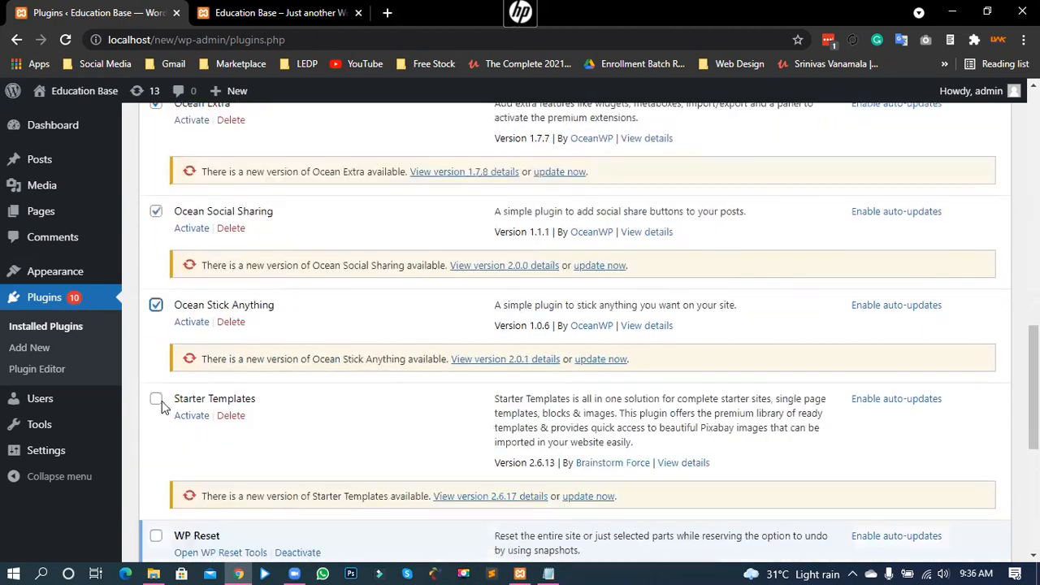
click(156, 399)
scroll(202, 442, down, 1)
scroll(162, 436, down, 2)
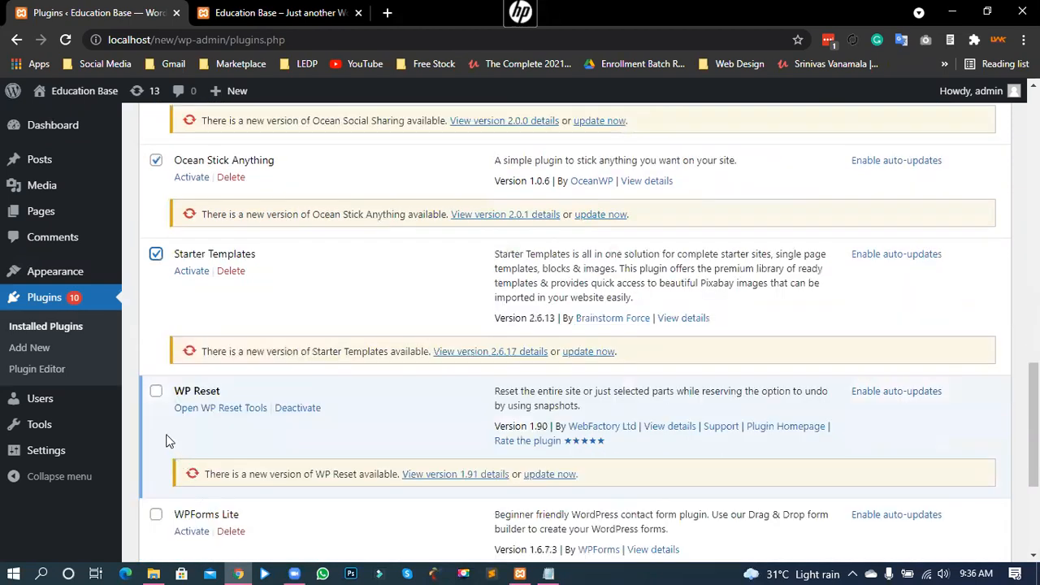
click(155, 432)
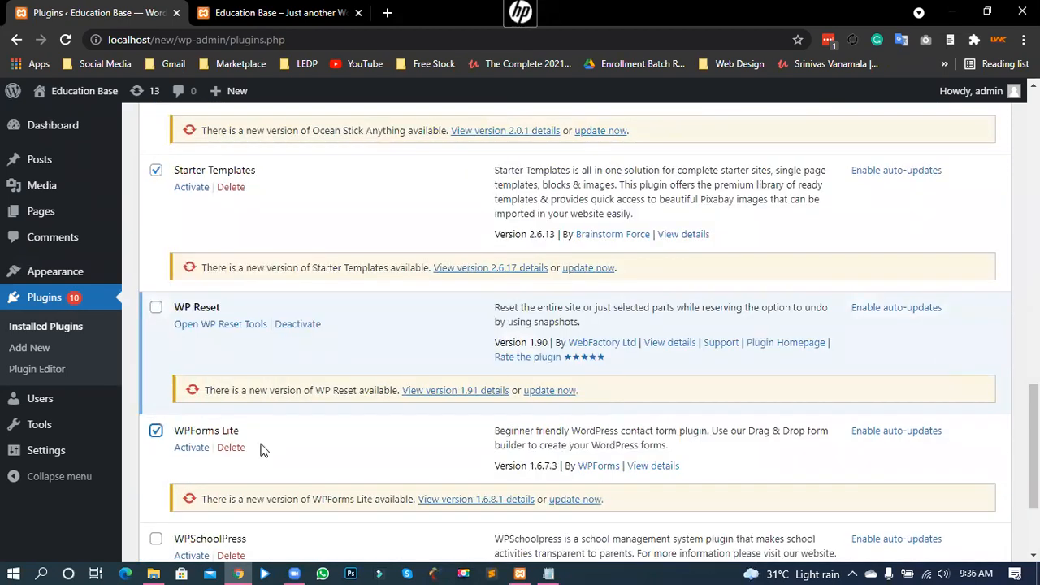
scroll(176, 403, down, 2)
click(156, 388)
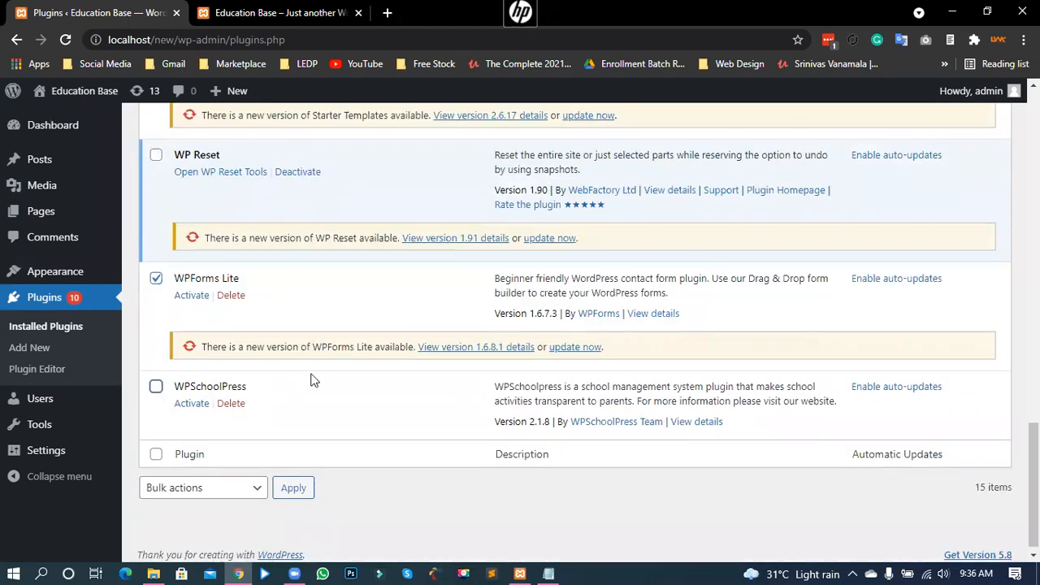
scroll(224, 351, up, 1)
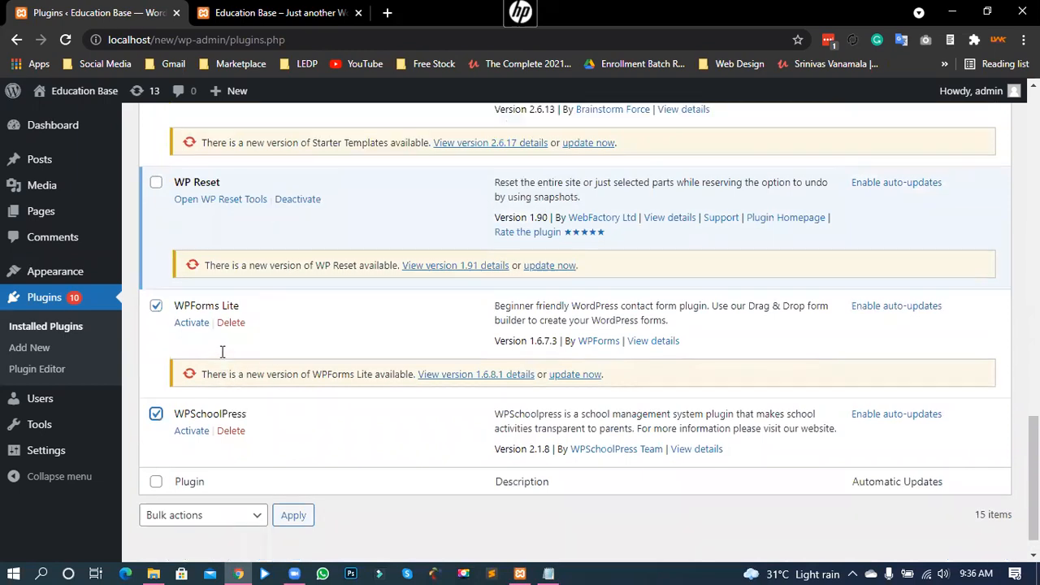
scroll(215, 349, up, 15)
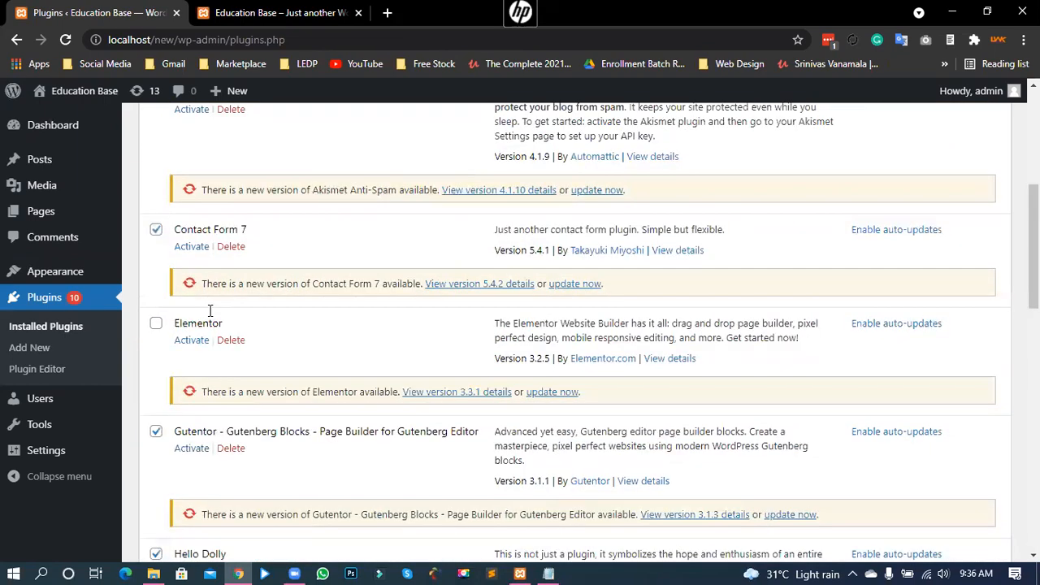
scroll(193, 253, up, 3)
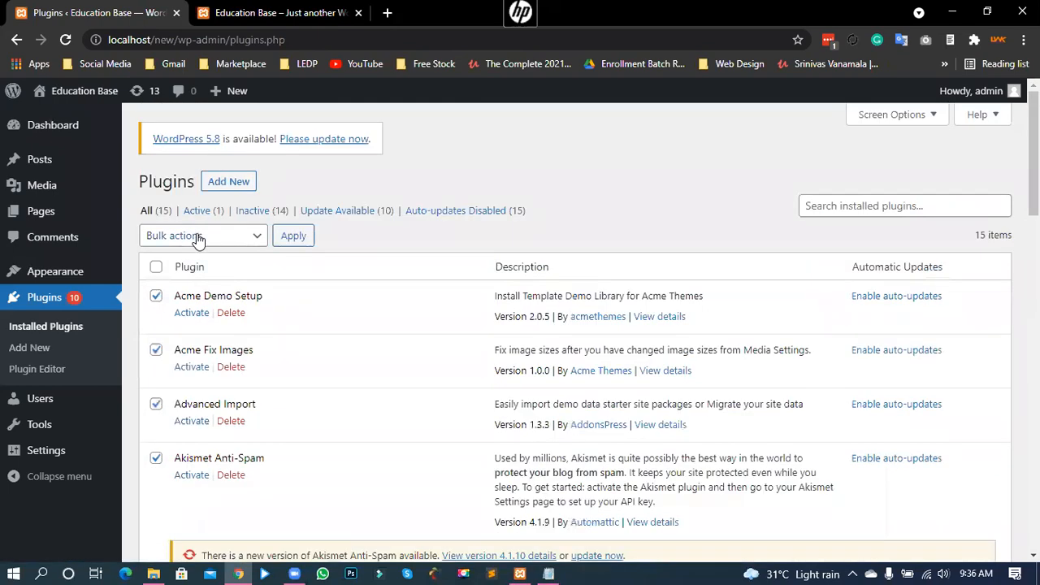
Step: Apply the Delete bulk action to the checked plugins and confirm with OK
click(195, 235)
click(180, 316)
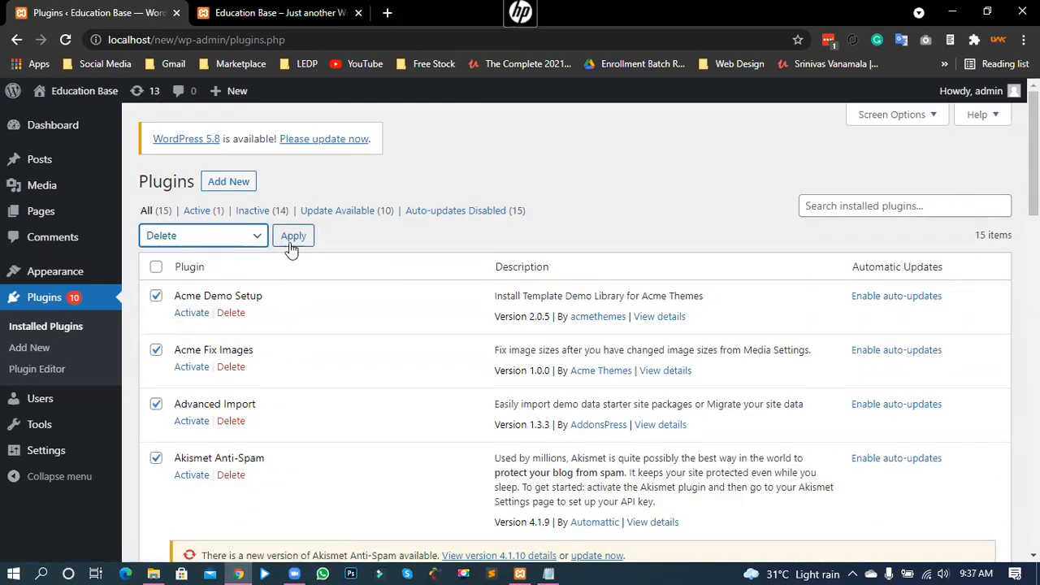
click(602, 144)
click(596, 140)
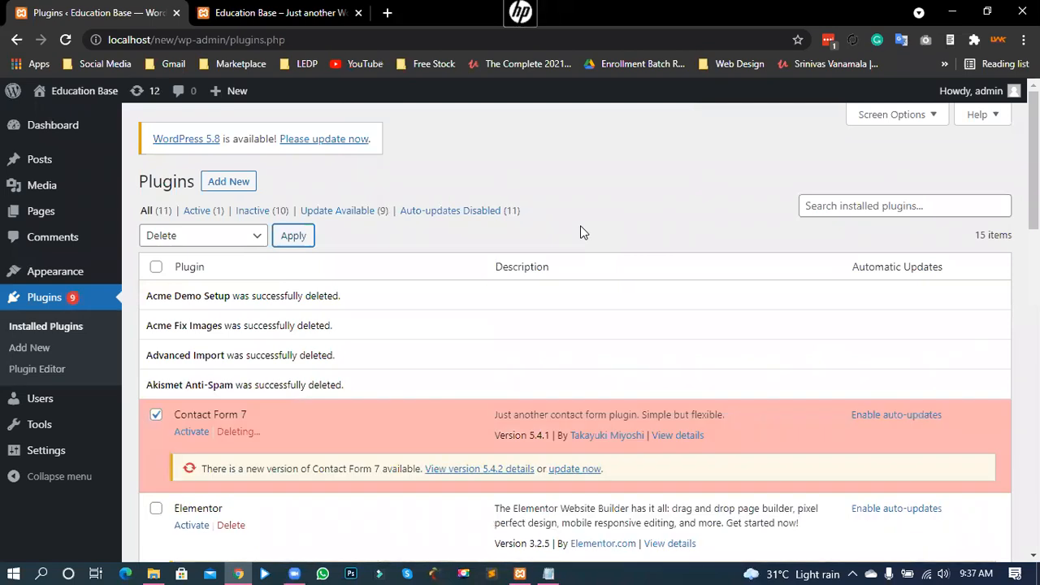
Step: Scroll through the plugin list to review which deletions succeeded
scroll(604, 195, down, 3)
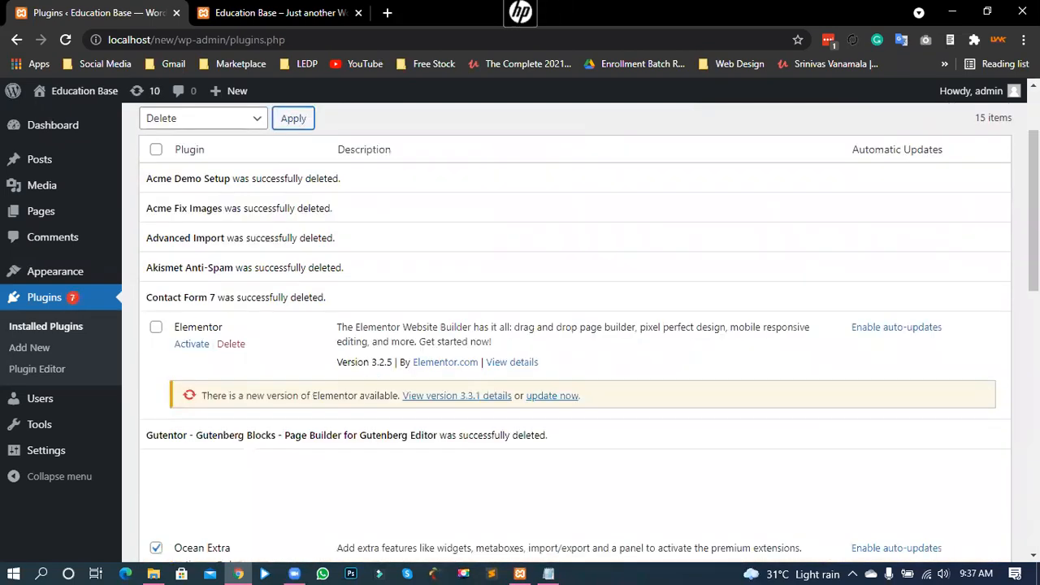
scroll(575, 324, down, 1)
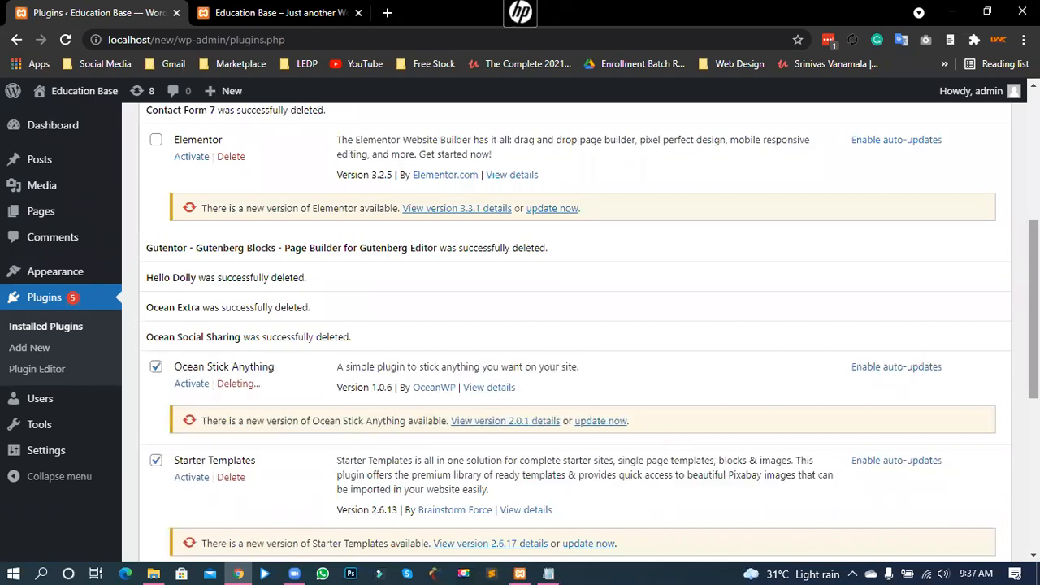
scroll(588, 332, down, 1)
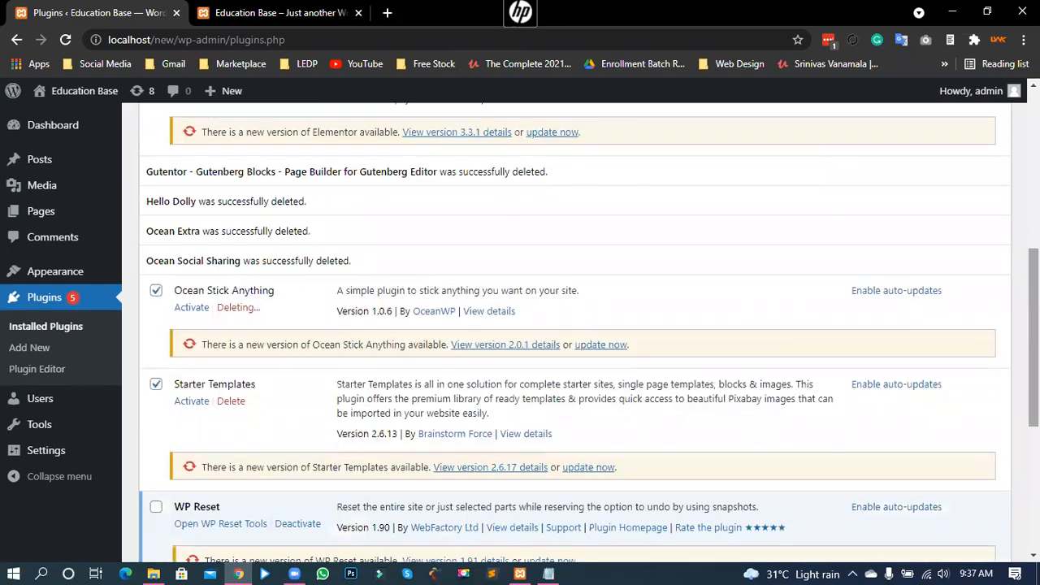
scroll(574, 333, down, 1)
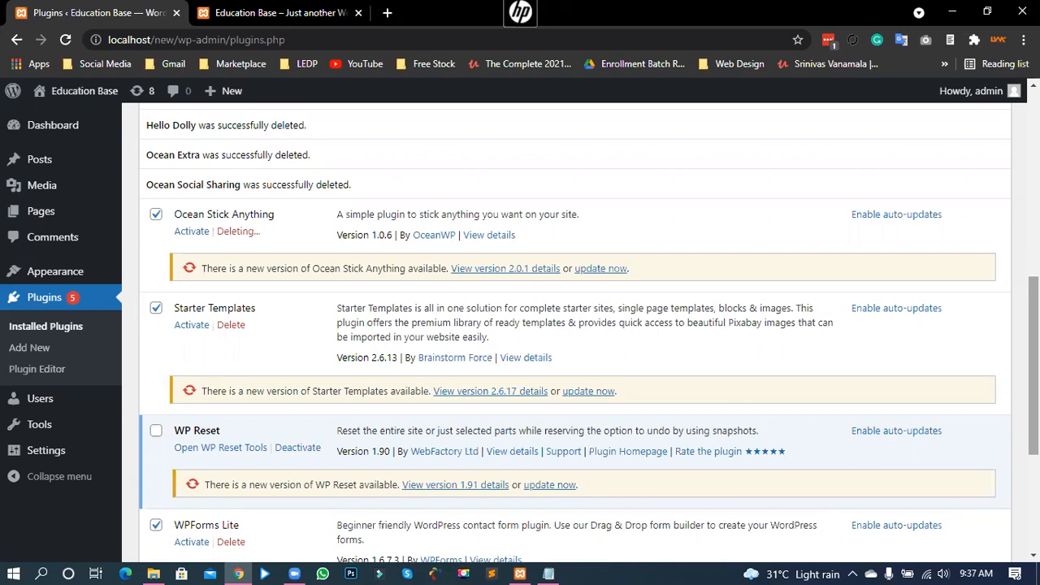
scroll(569, 325, up, 1)
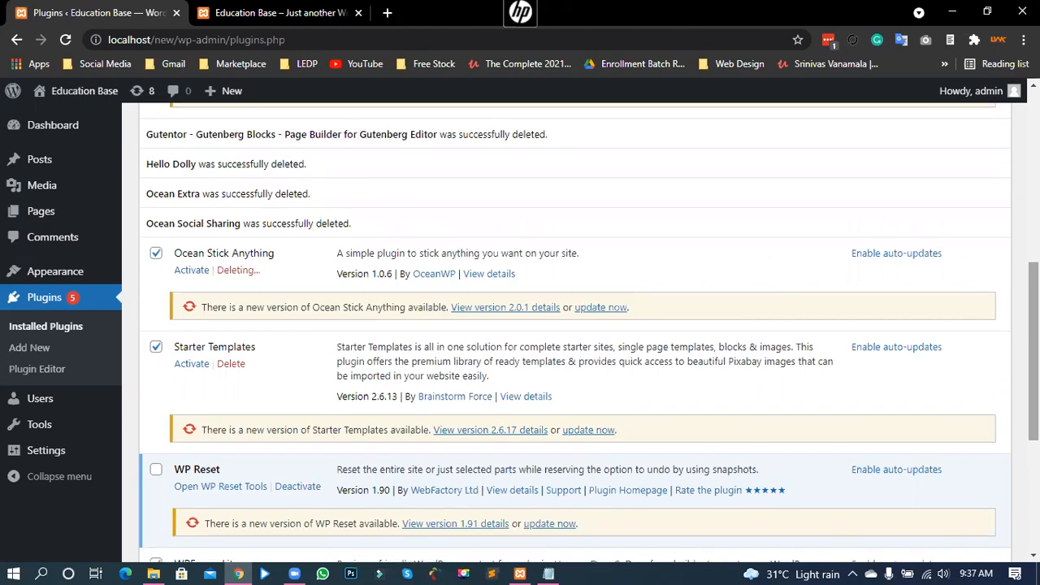
scroll(568, 325, up, 2)
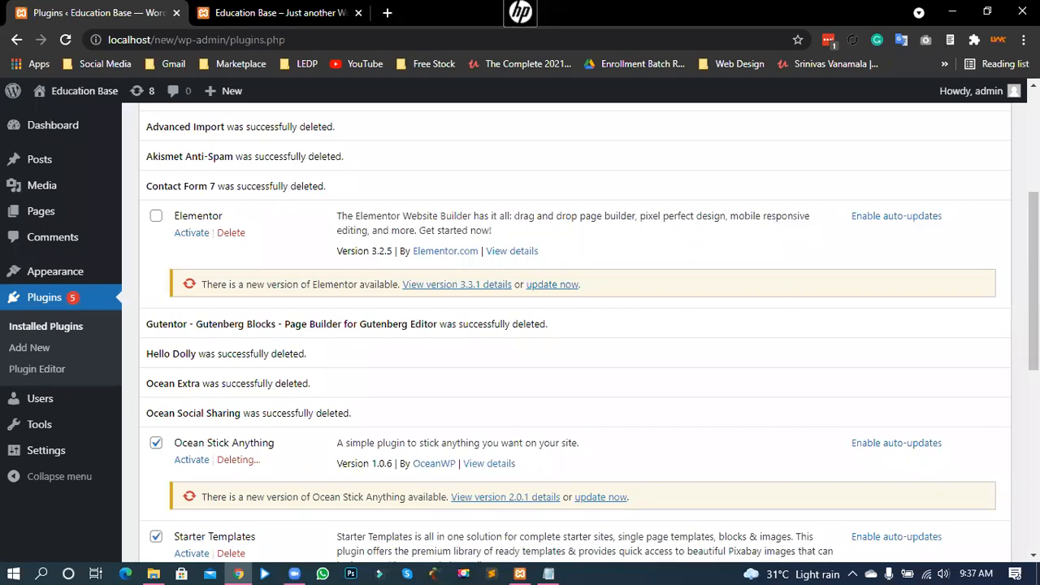
scroll(293, 381, down, 2)
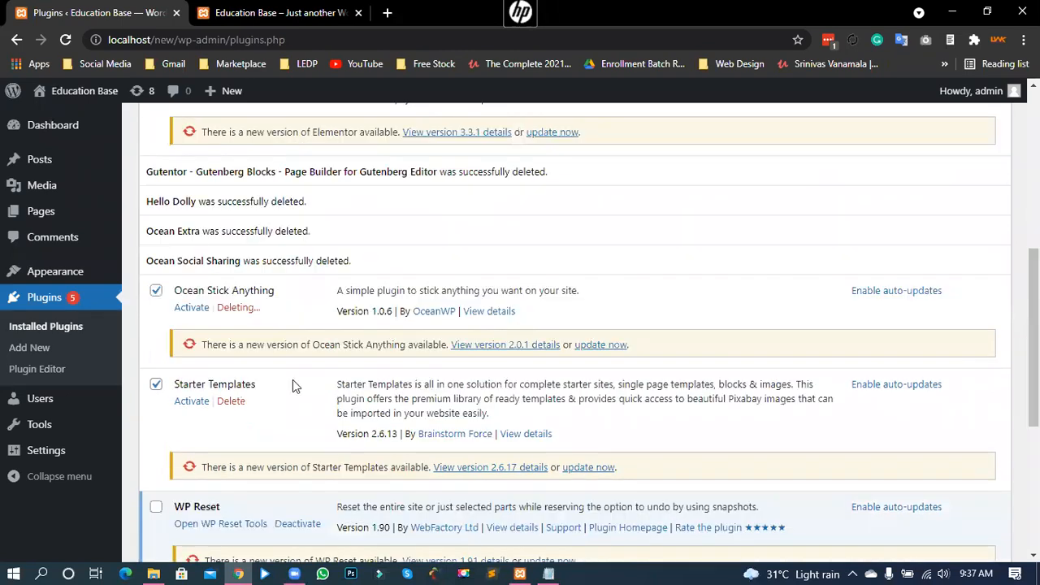
drag(230, 313, 256, 317)
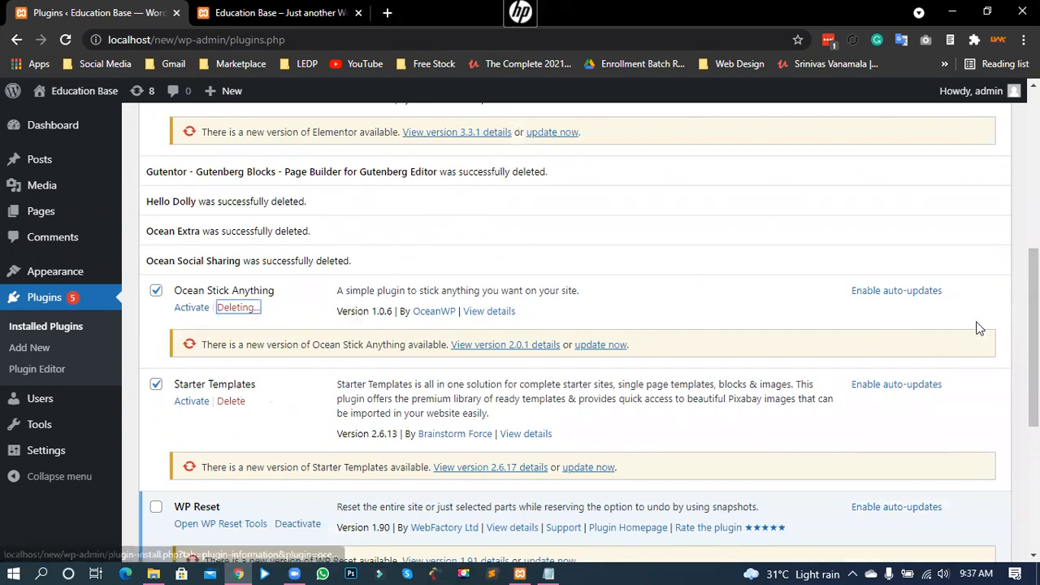
scroll(309, 379, down, 1)
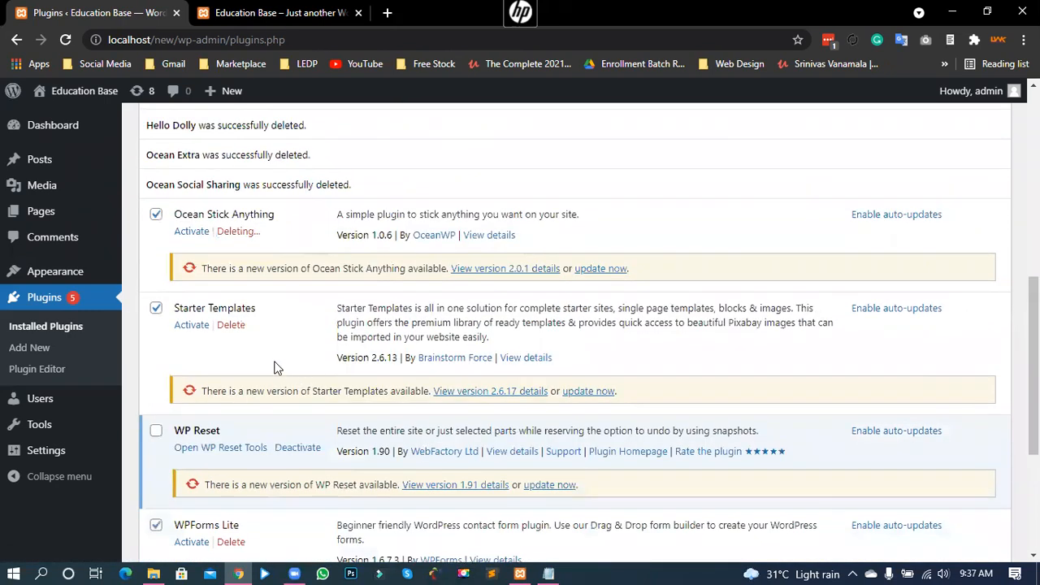
scroll(286, 395, down, 3)
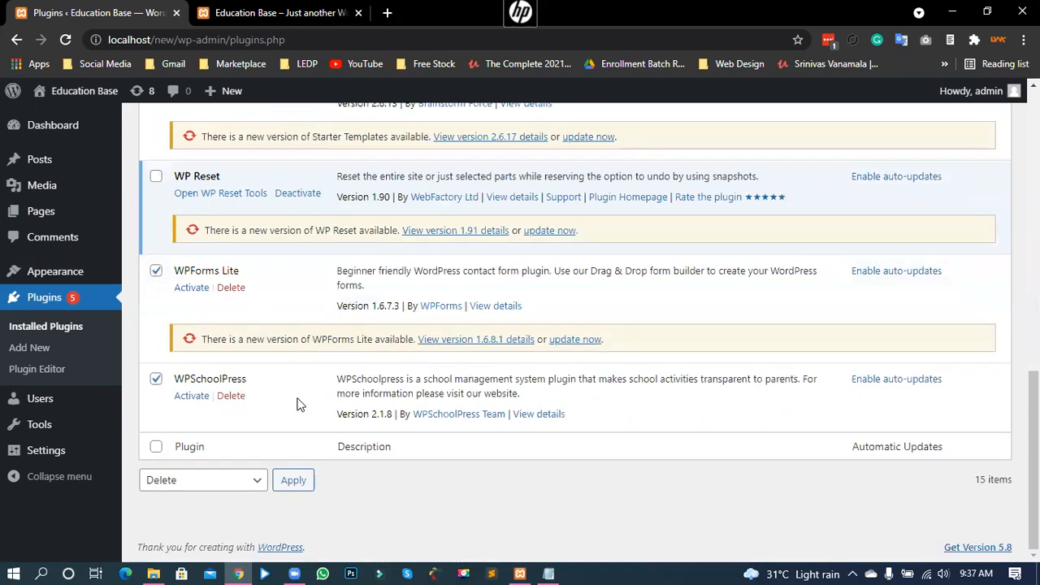
scroll(299, 402, up, 3)
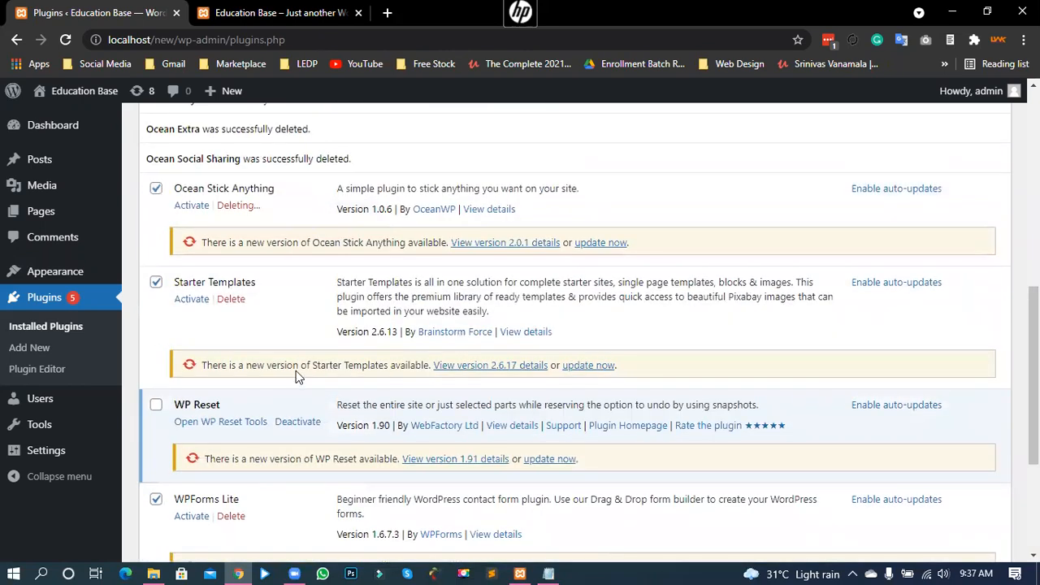
scroll(276, 365, up, 1)
scroll(275, 367, up, 1)
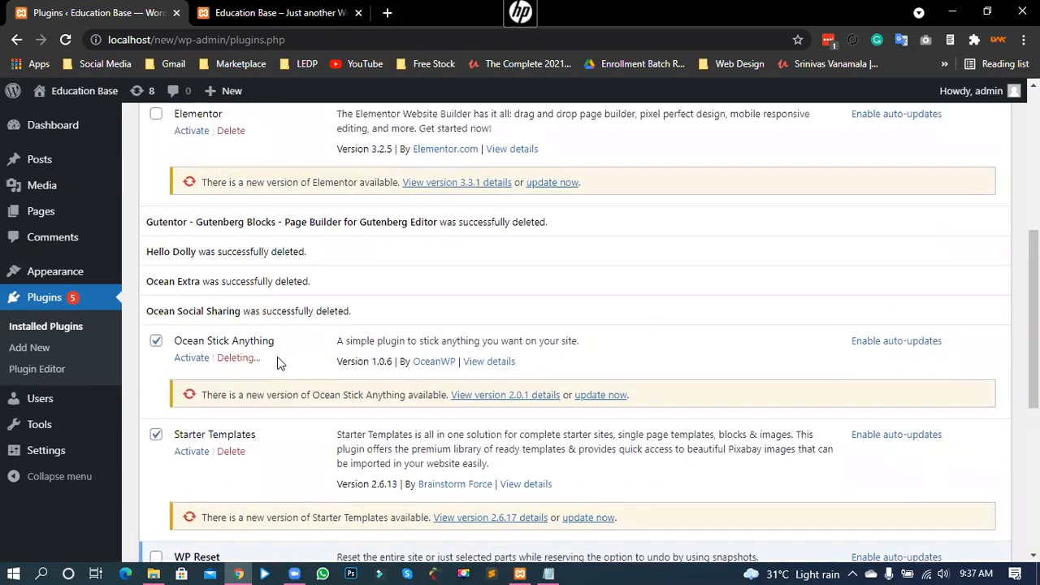
scroll(273, 369, down, 1)
Step: Delete Ocean Stick Anything, Starter Templates and WPForms Lite individually, confirming each with OK
click(238, 281)
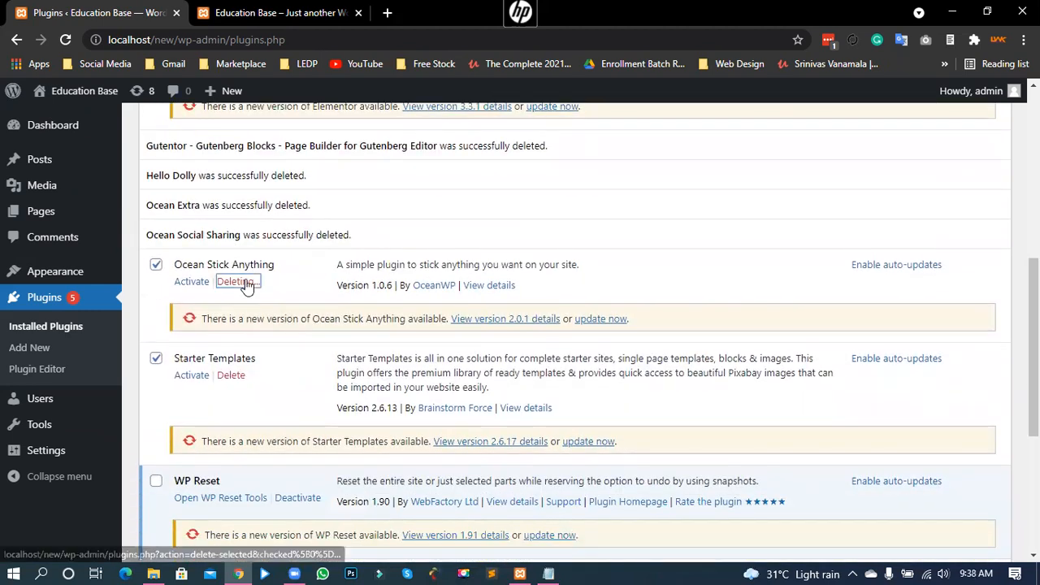
click(593, 126)
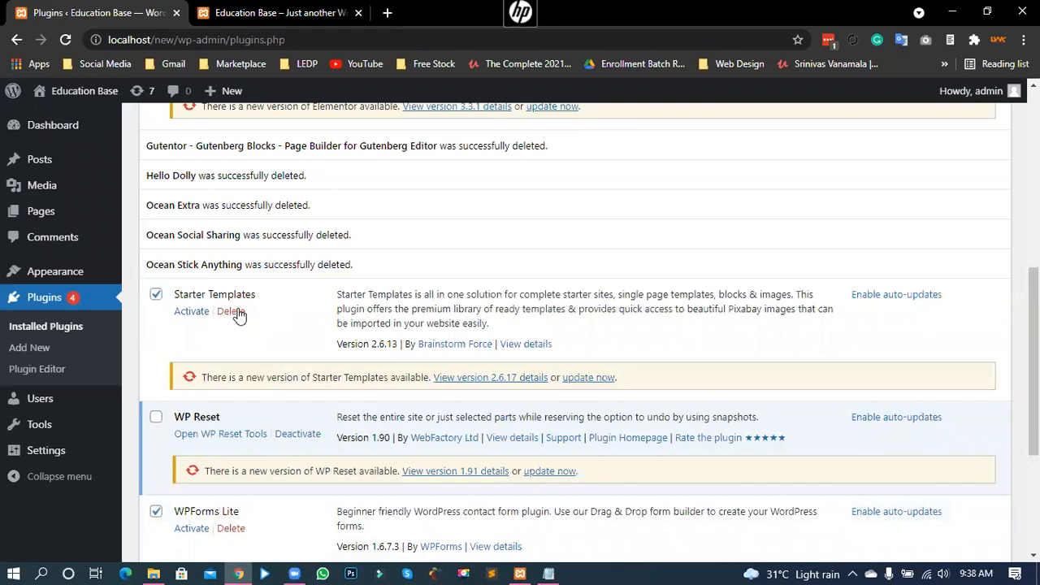
click(236, 312)
click(595, 127)
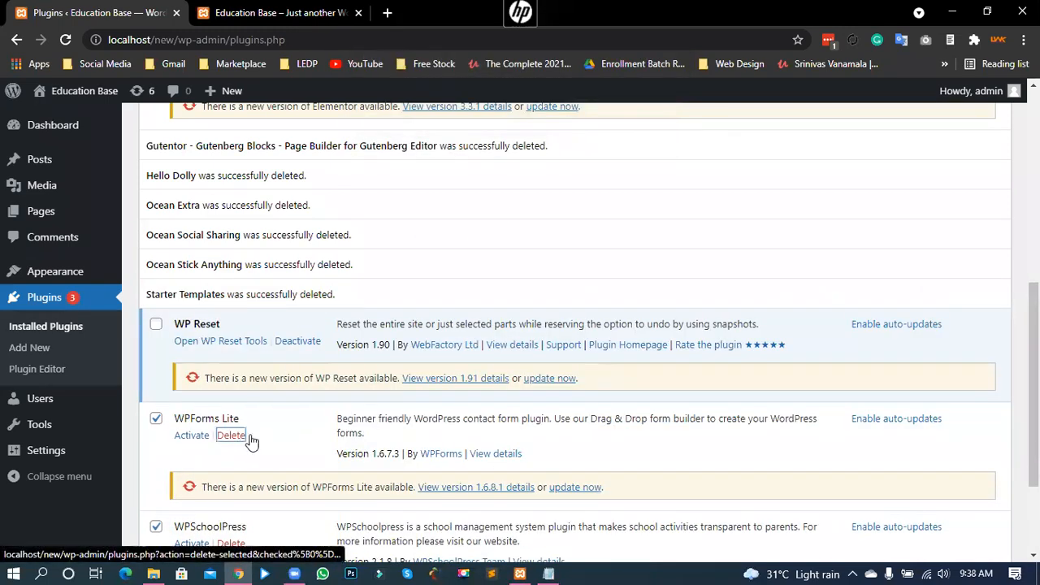
click(245, 437)
click(589, 123)
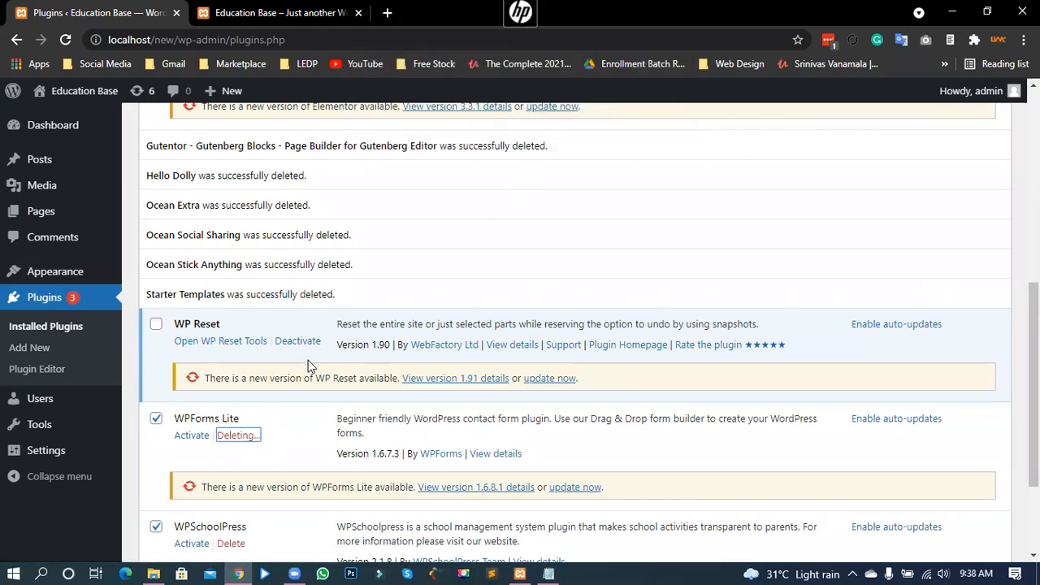
Step: Delete WPSchoolPress as well, then reload the Plugins page
scroll(284, 453, down, 1)
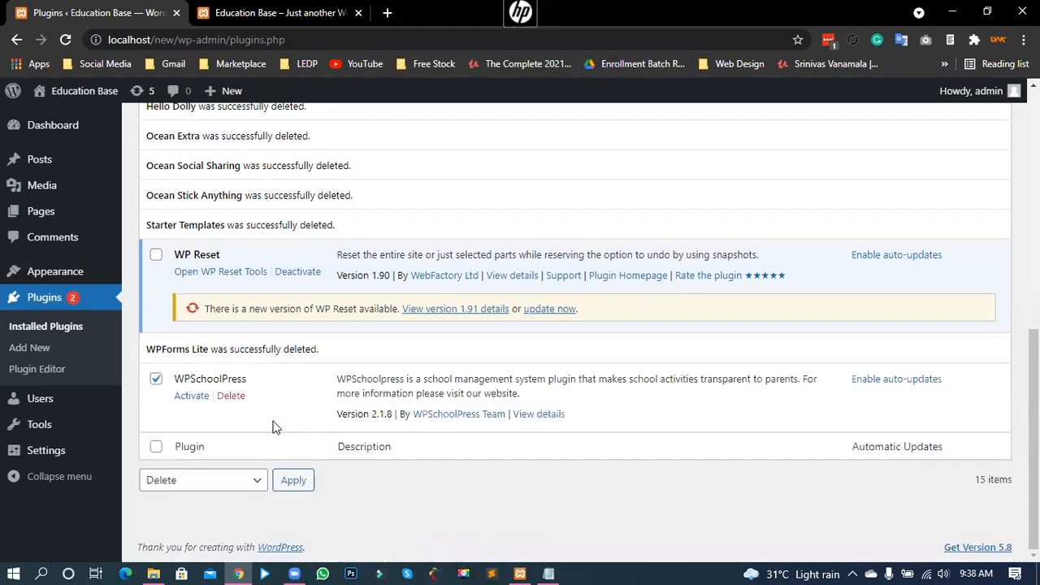
click(228, 397)
click(606, 116)
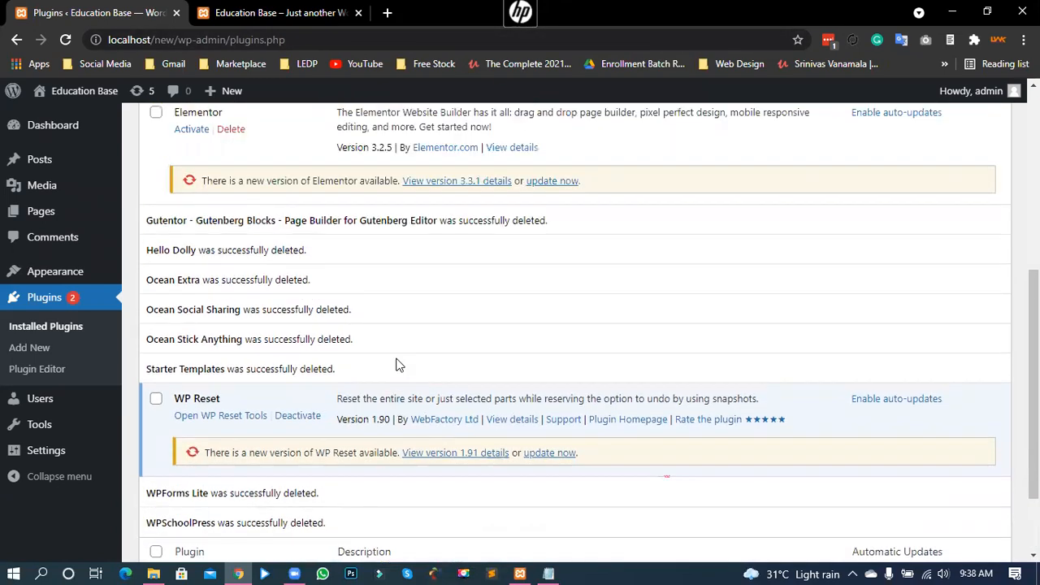
click(65, 39)
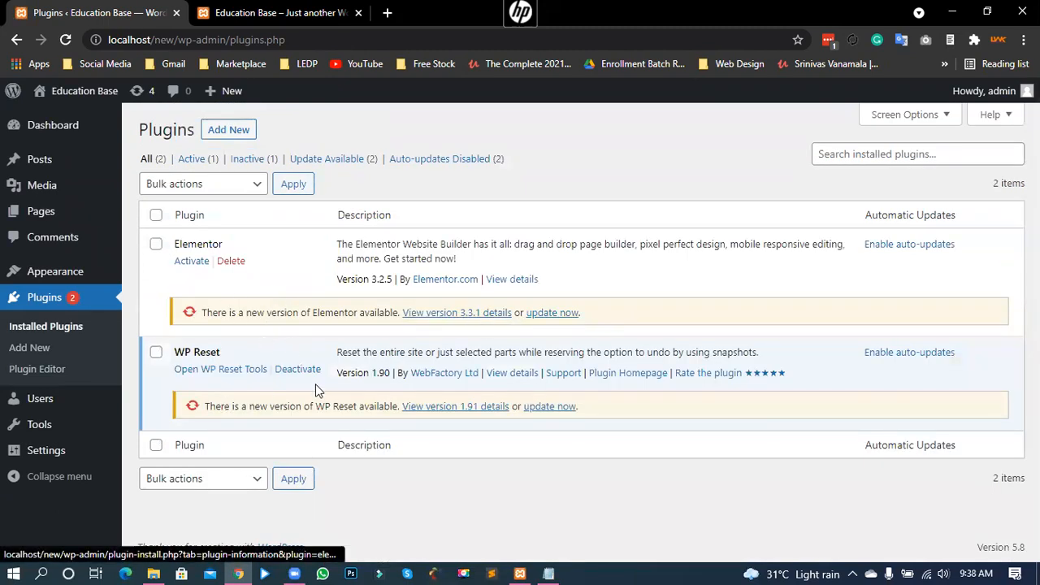
Step: Update Elementor to 3.3.1 and WP Reset to 1.91, then reload the plugins page
click(558, 316)
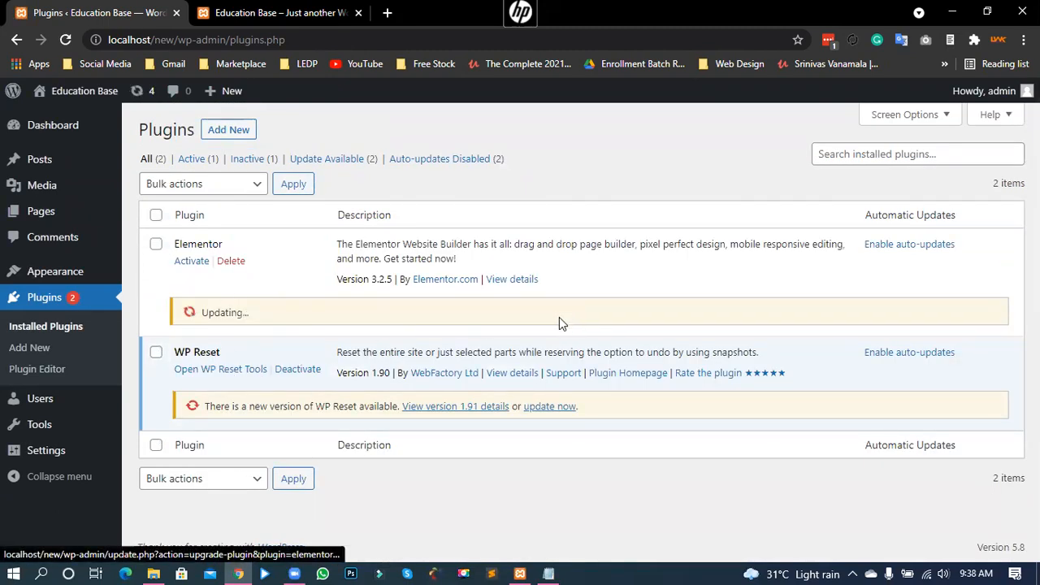
click(549, 407)
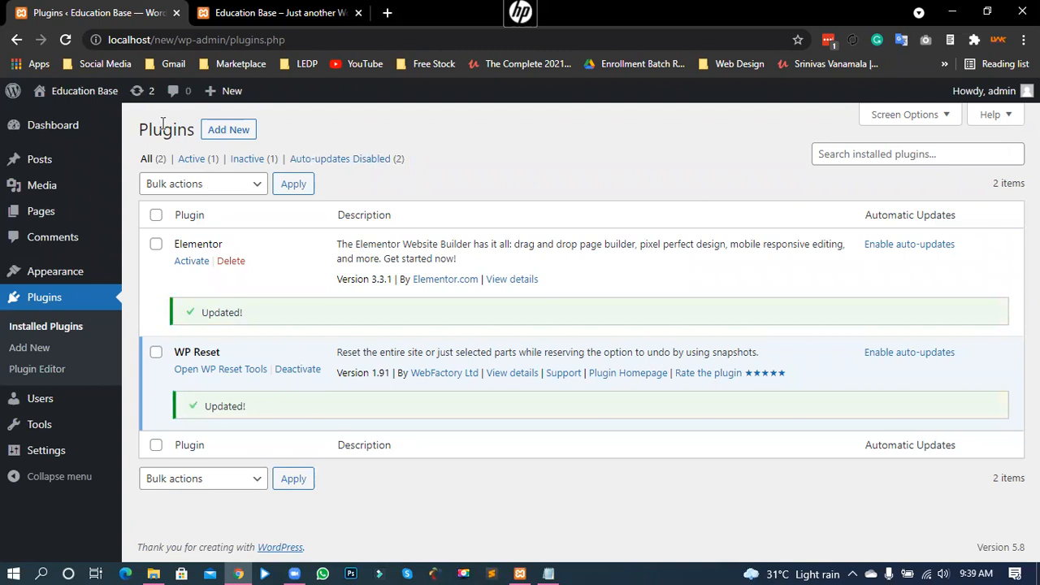
click(65, 39)
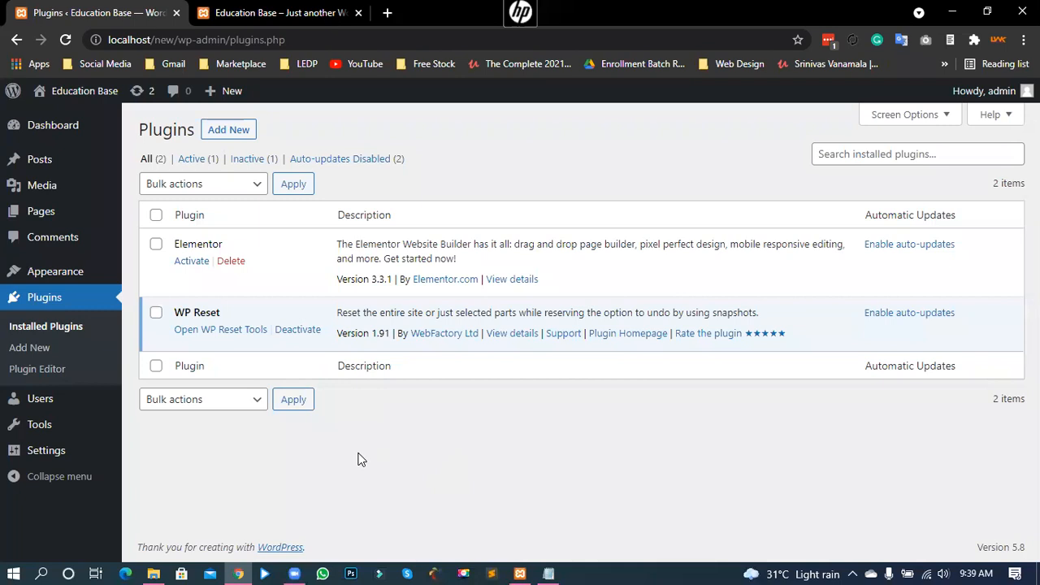
Step: Delete the Education Base theme from the Themes page, confirming with OK
mouse_move(69, 270)
click(153, 274)
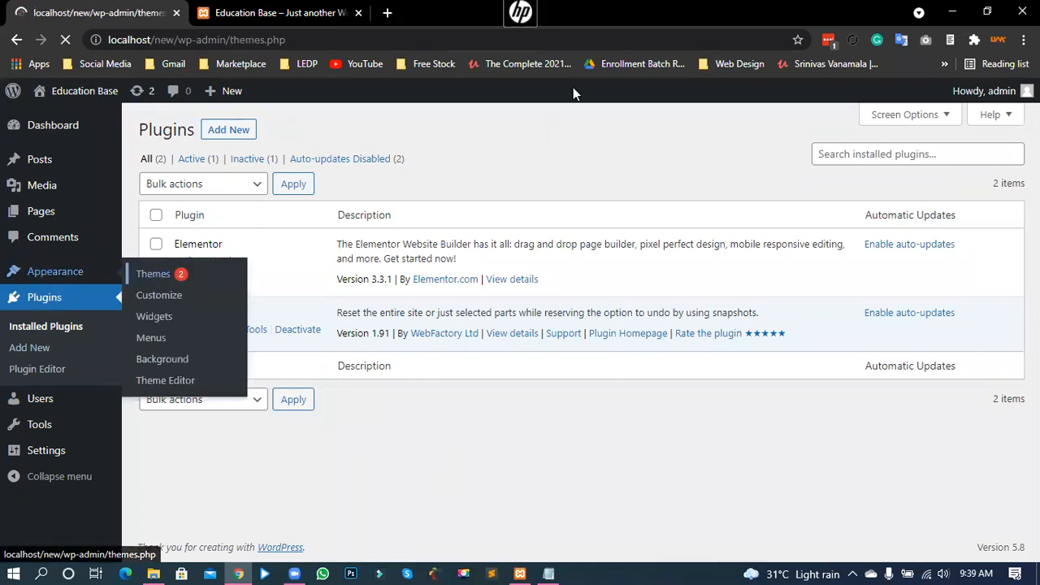
mouse_move(563, 324)
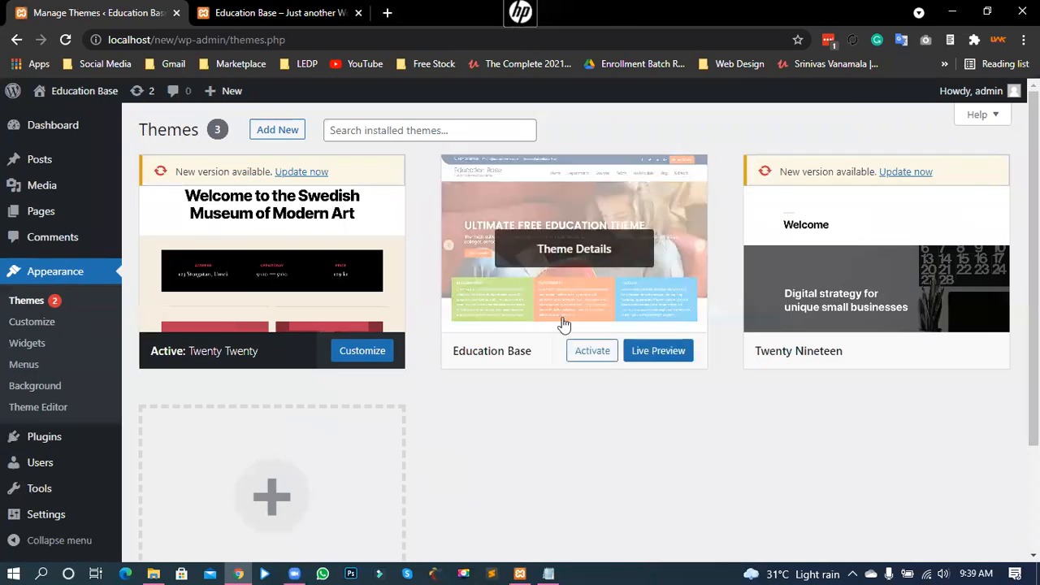
click(573, 255)
click(982, 529)
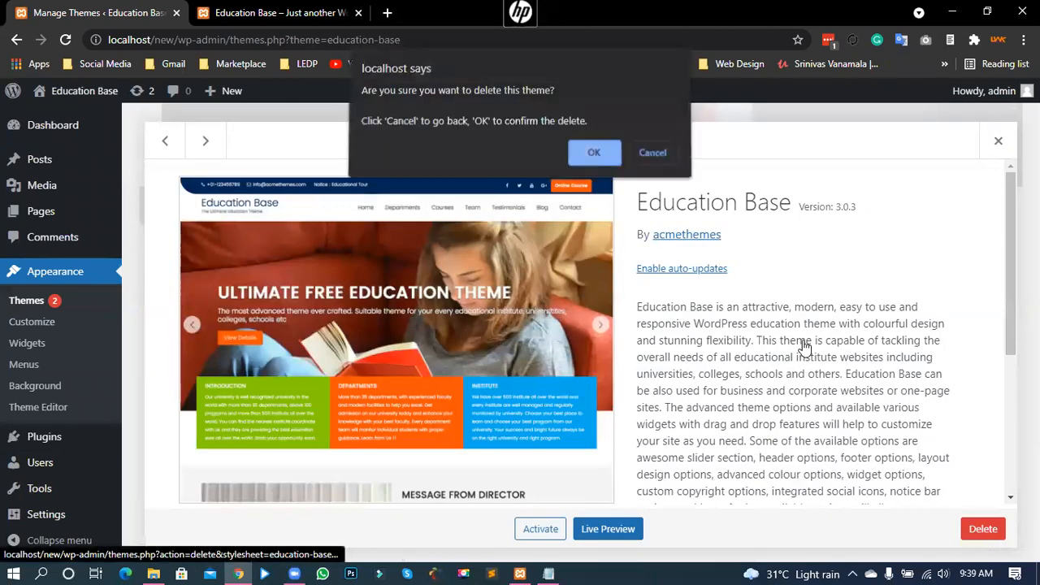
click(601, 160)
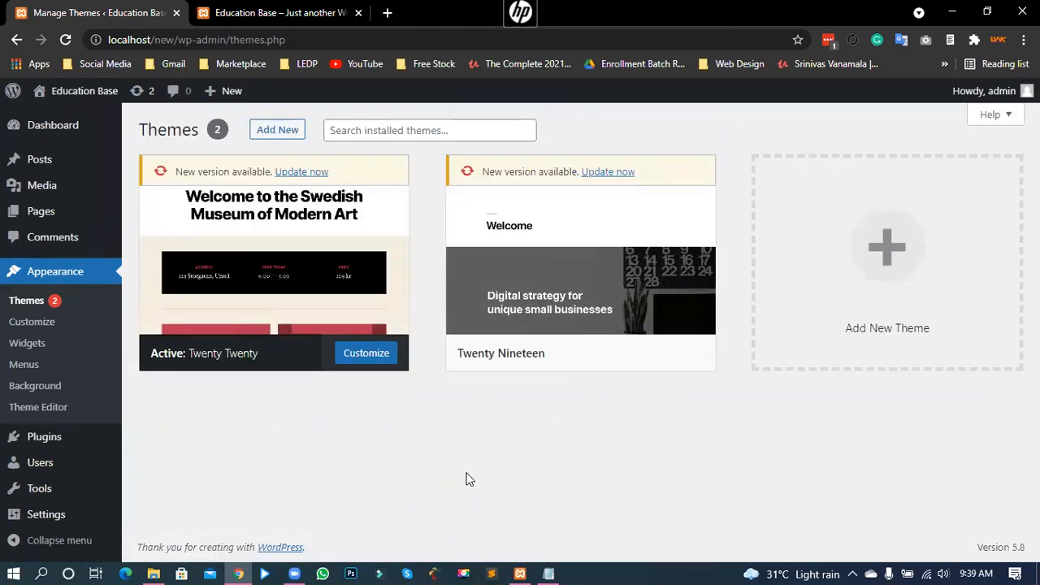
Step: Reload the site's front page in the other tab, then return to the Themes page
click(298, 17)
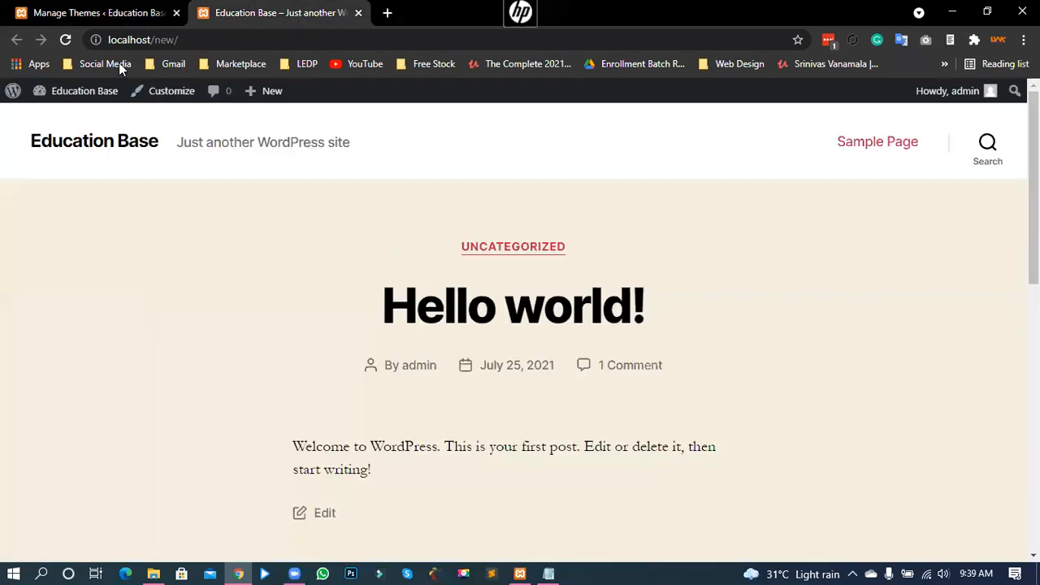
click(65, 39)
click(151, 14)
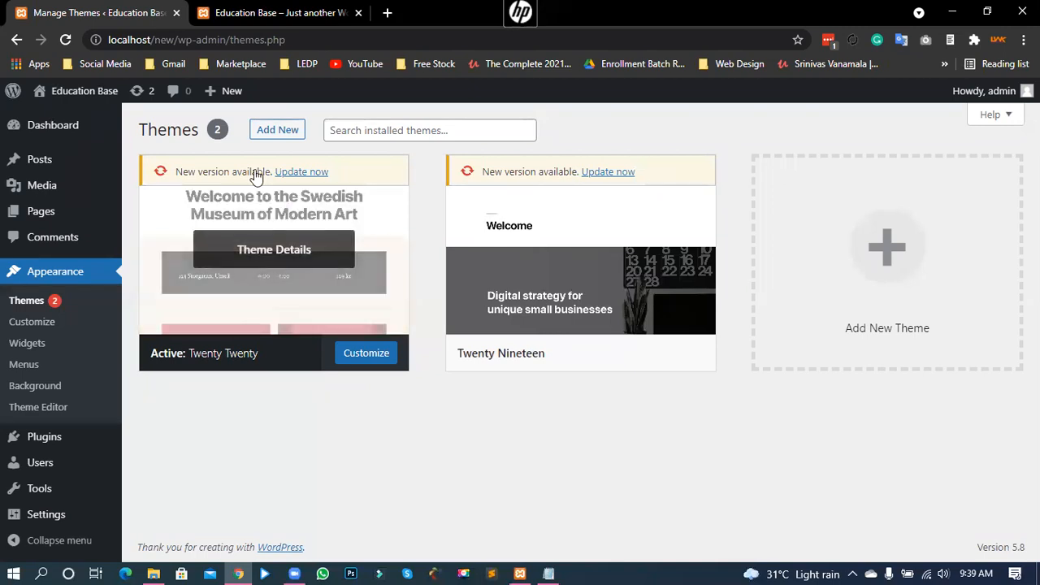
Step: Search the theme directory for 'ocean wp', then install and activate OceanWP
click(289, 132)
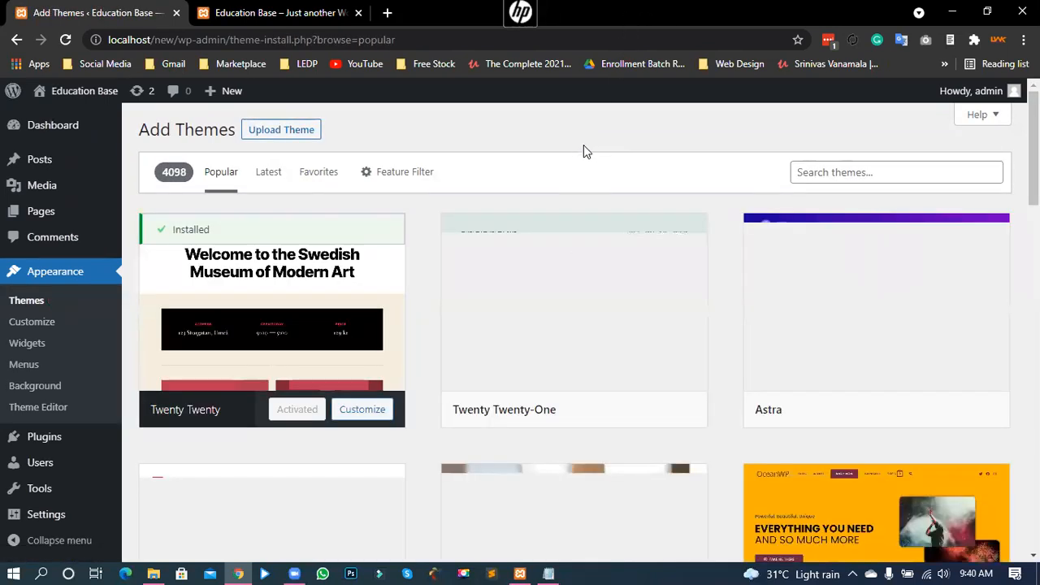
click(849, 172)
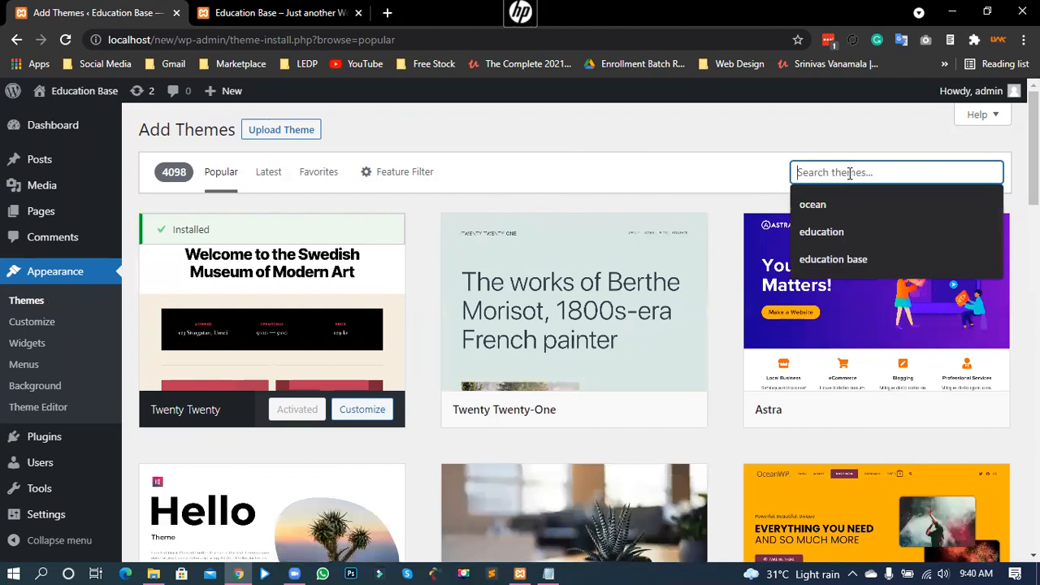
click(835, 210)
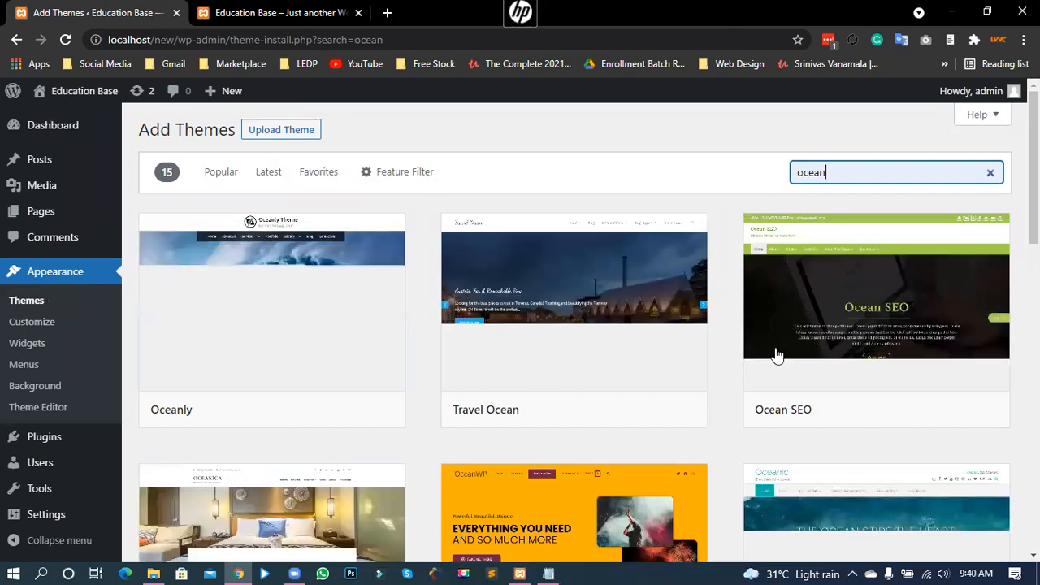
text(wp)
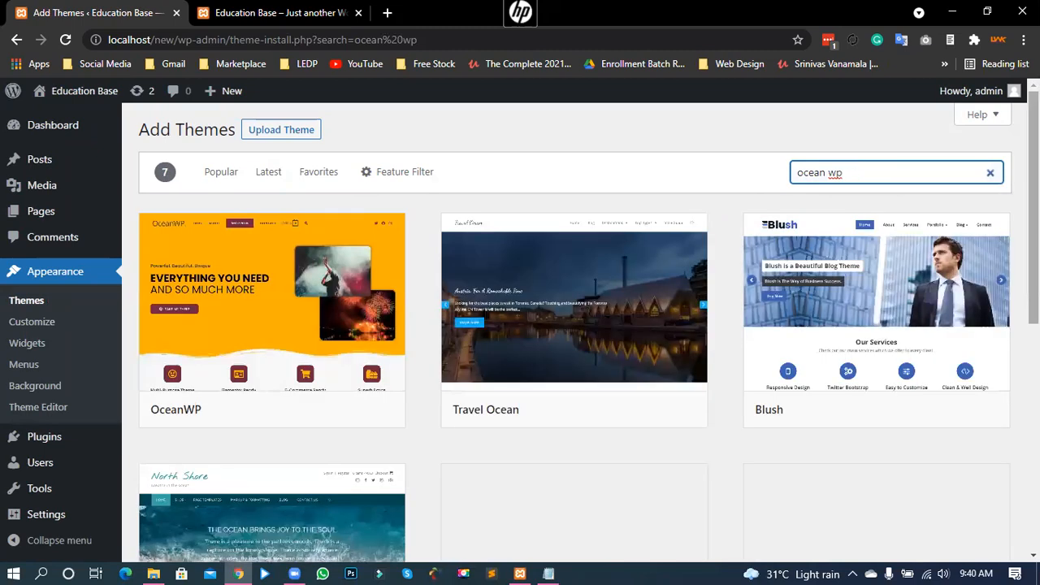
mouse_move(302, 289)
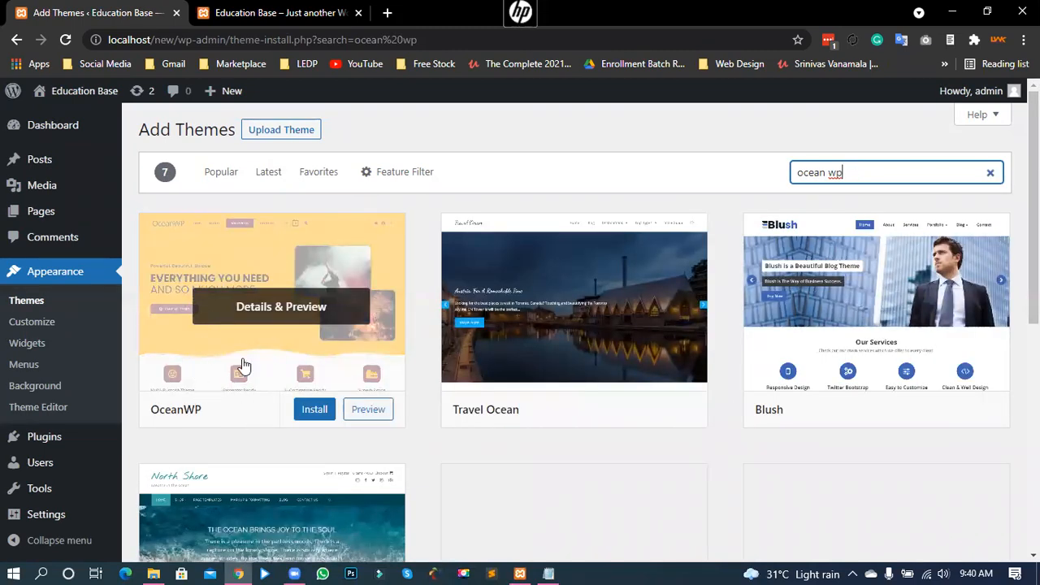
click(320, 410)
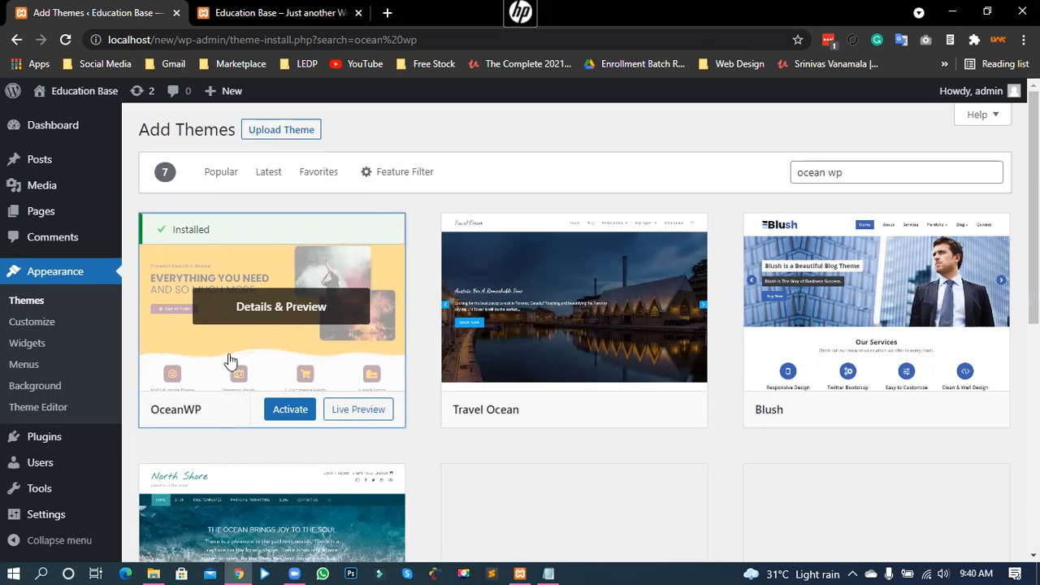
click(286, 411)
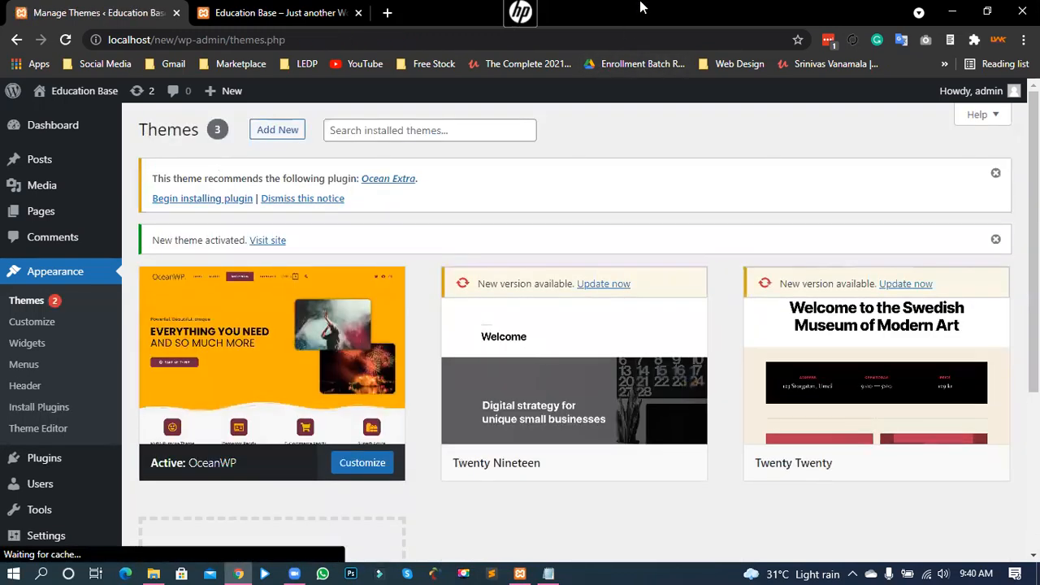
drag(172, 179, 335, 175)
click(334, 175)
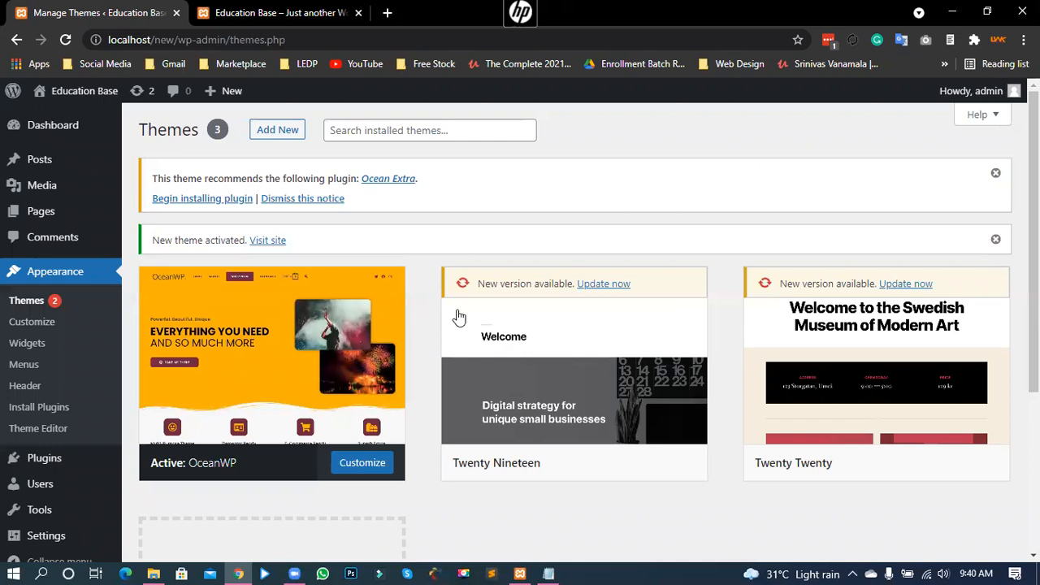
mouse_move(249, 369)
triple_click(375, 188)
click(439, 196)
drag(252, 181, 328, 182)
click(306, 180)
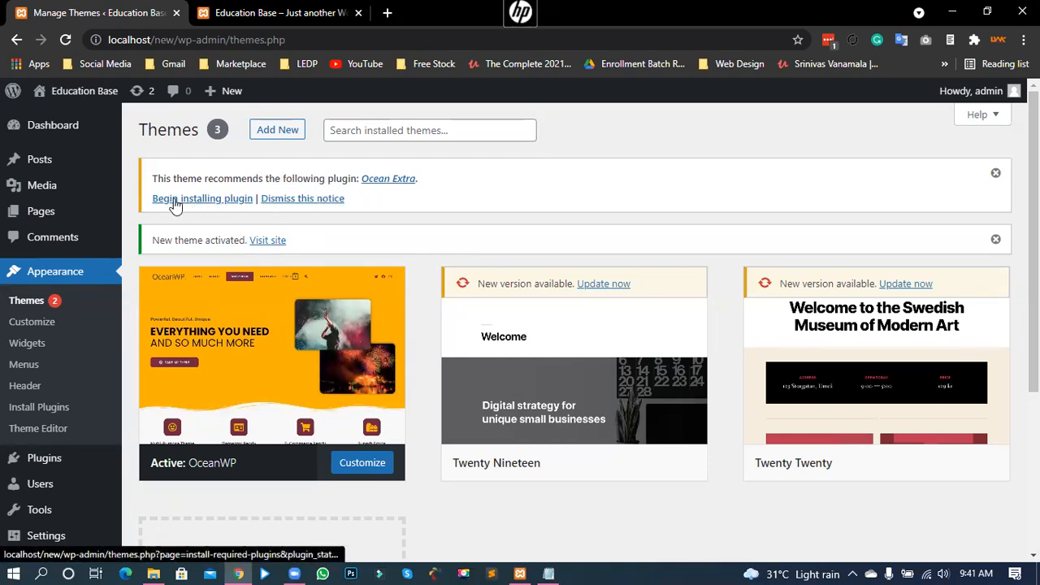
Step: Install the recommended Ocean Extra plugin, then go to the Dashboard and skip OceanWP setup
click(211, 200)
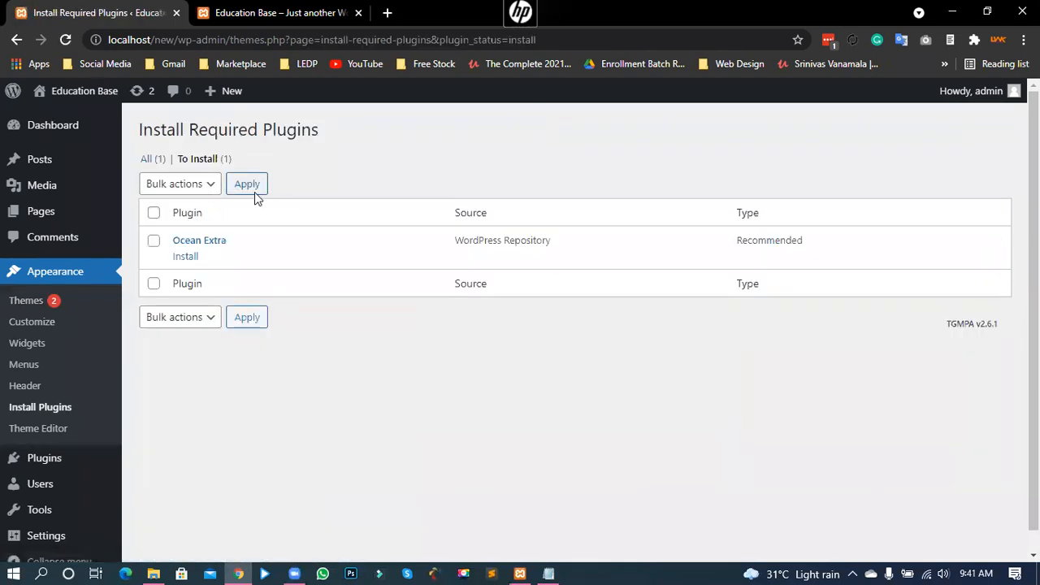
click(190, 258)
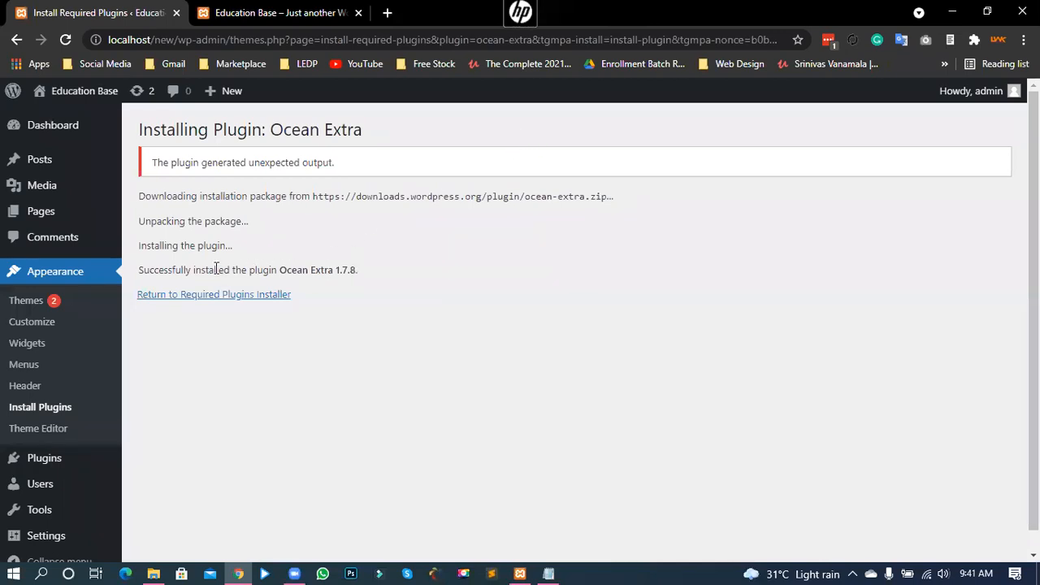
drag(156, 271, 274, 290)
click(135, 209)
click(45, 130)
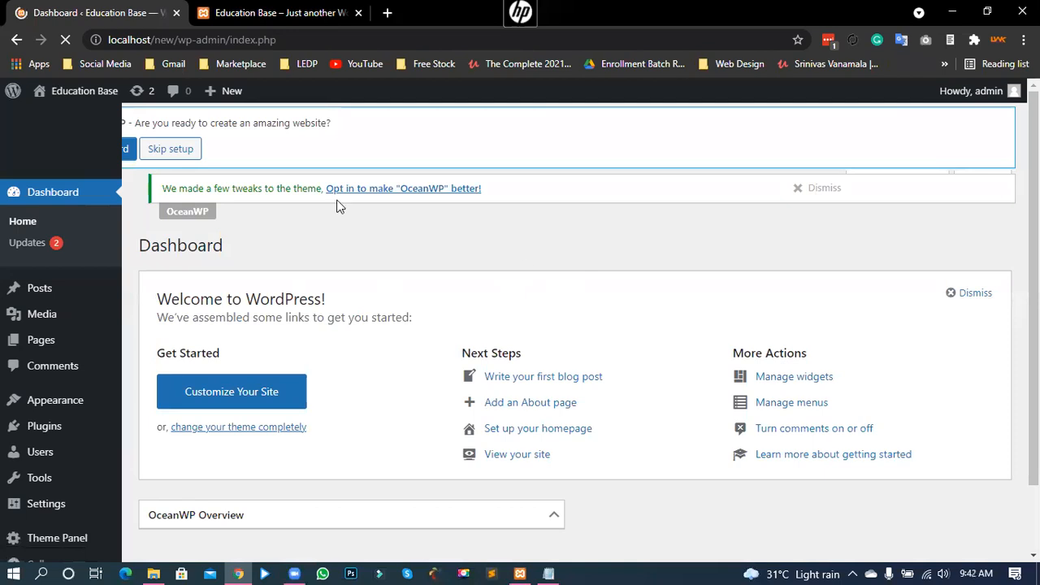
click(181, 147)
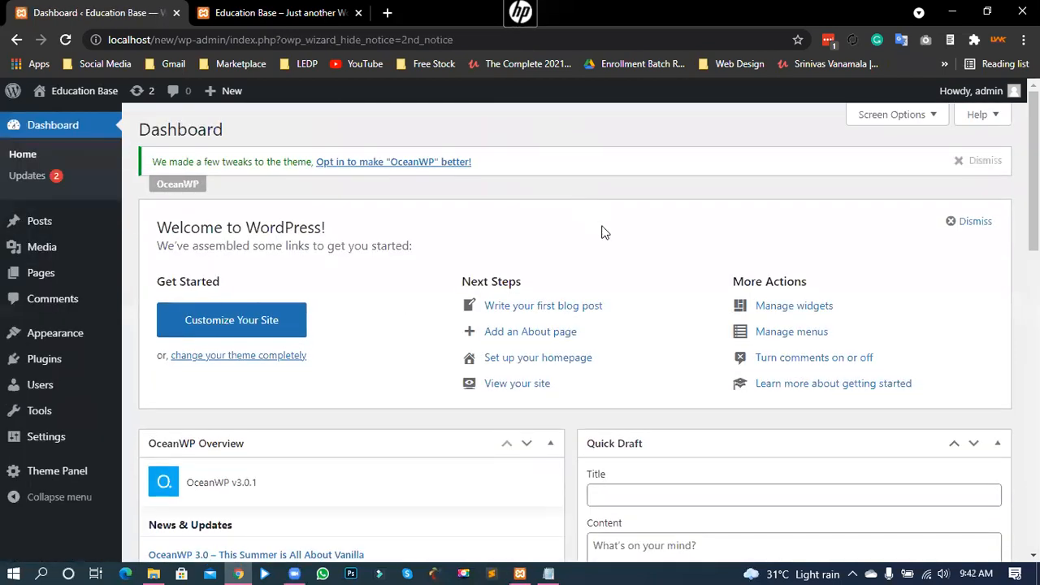
Step: Dismiss the OceanWP and Welcome notices, open the Theme Panel skipping its opt-in, then view the site
click(957, 166)
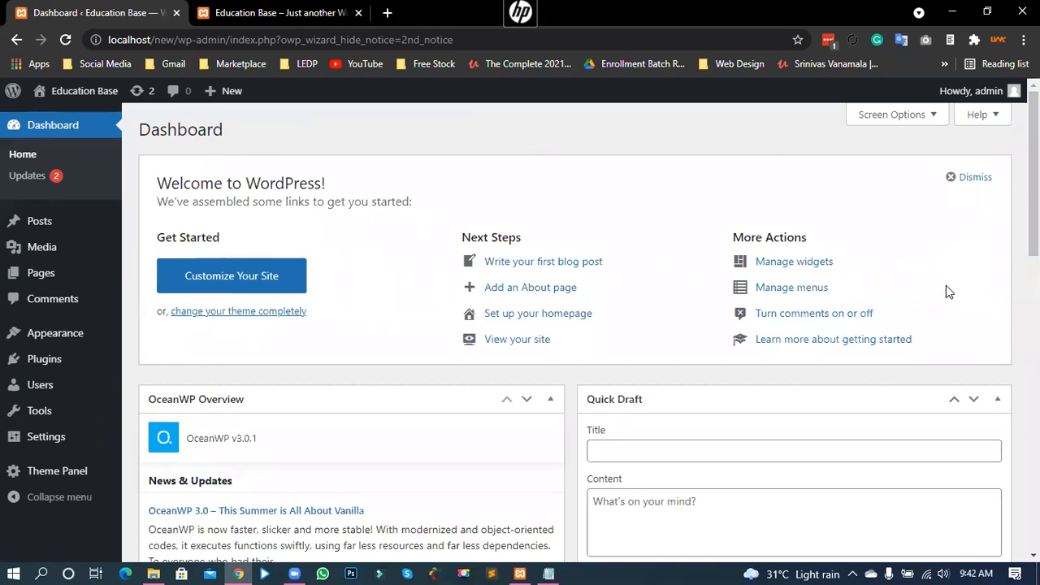
click(968, 178)
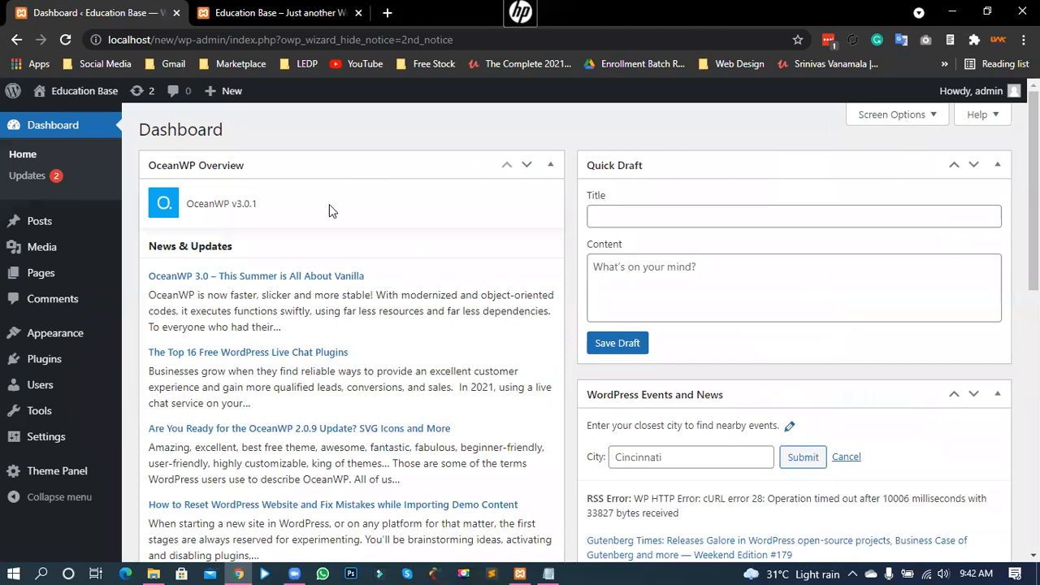
click(57, 472)
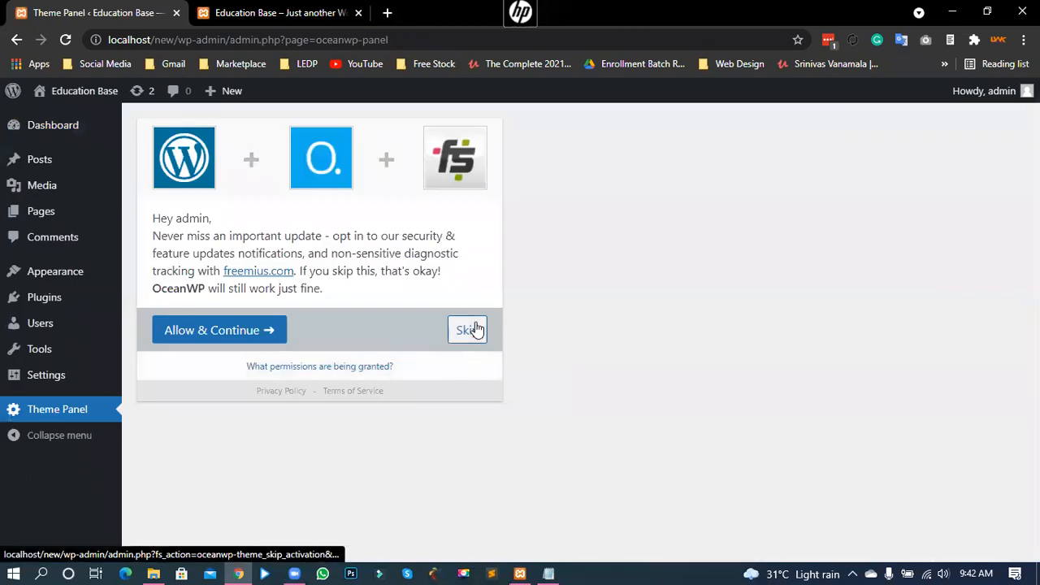
click(474, 330)
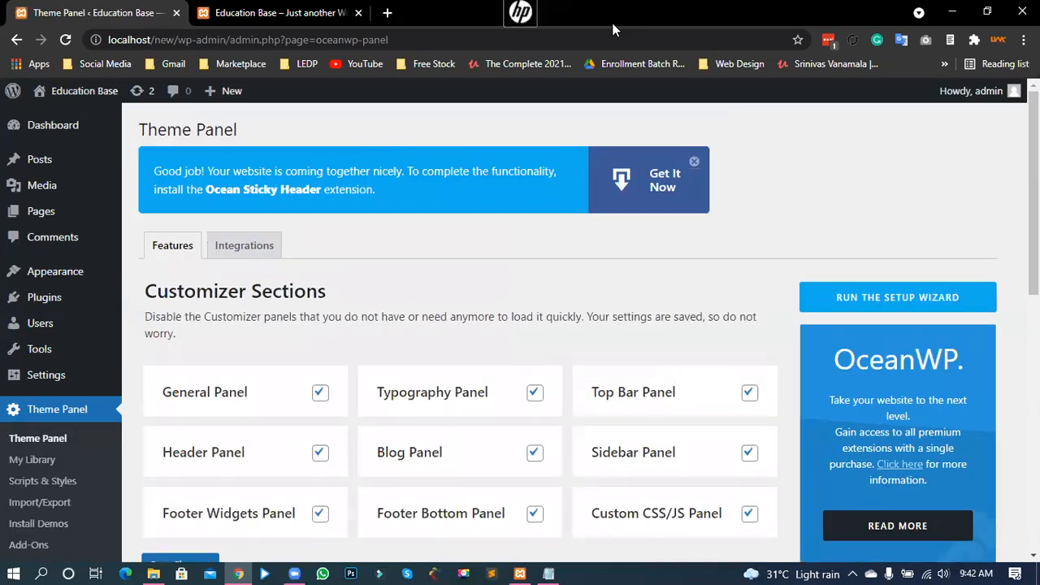
click(272, 12)
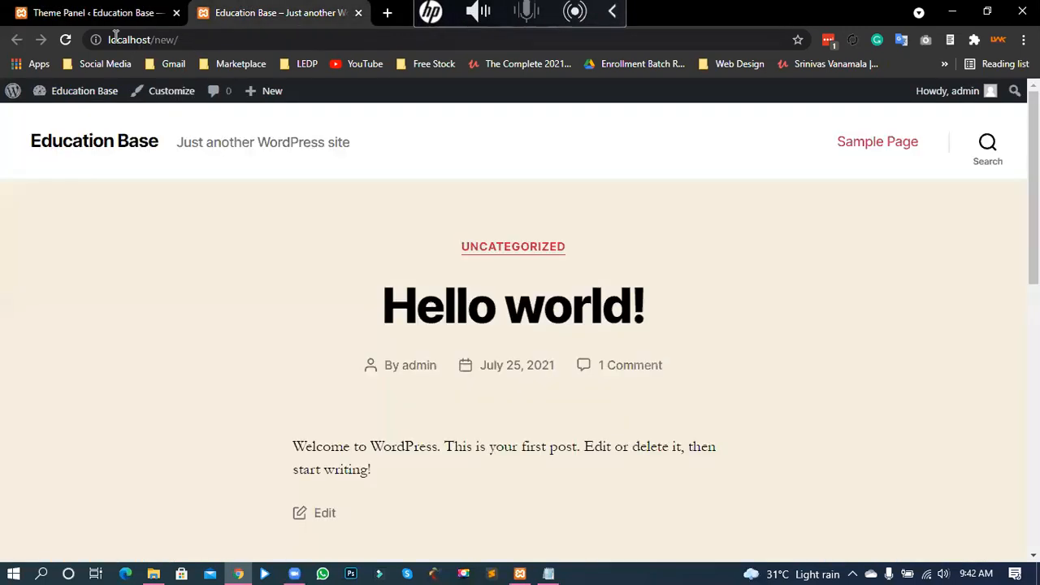
Step: Reload the front page in OceanWP style, then open Install Demos from the Theme Panel
click(66, 39)
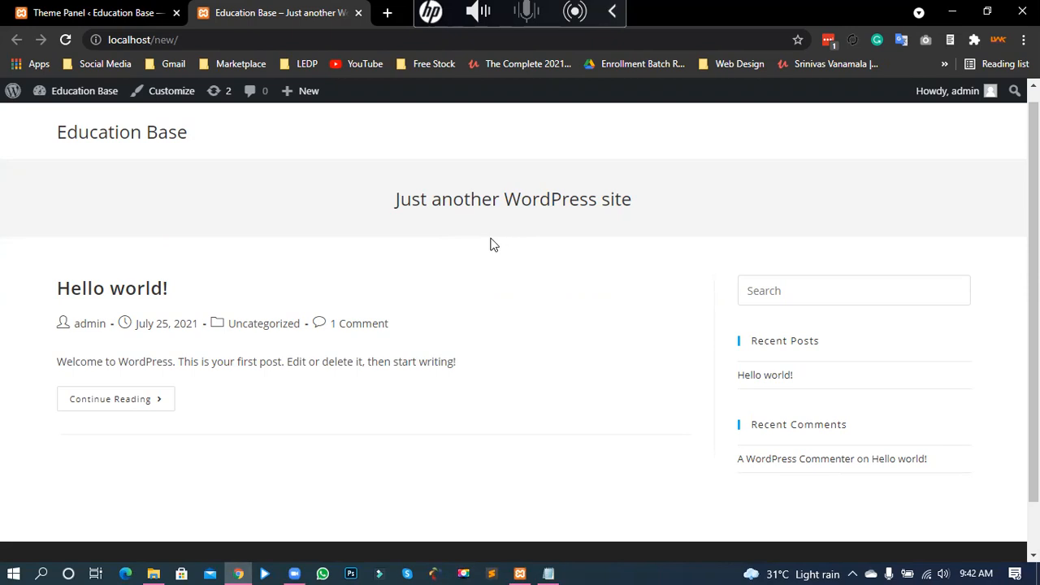
click(94, 17)
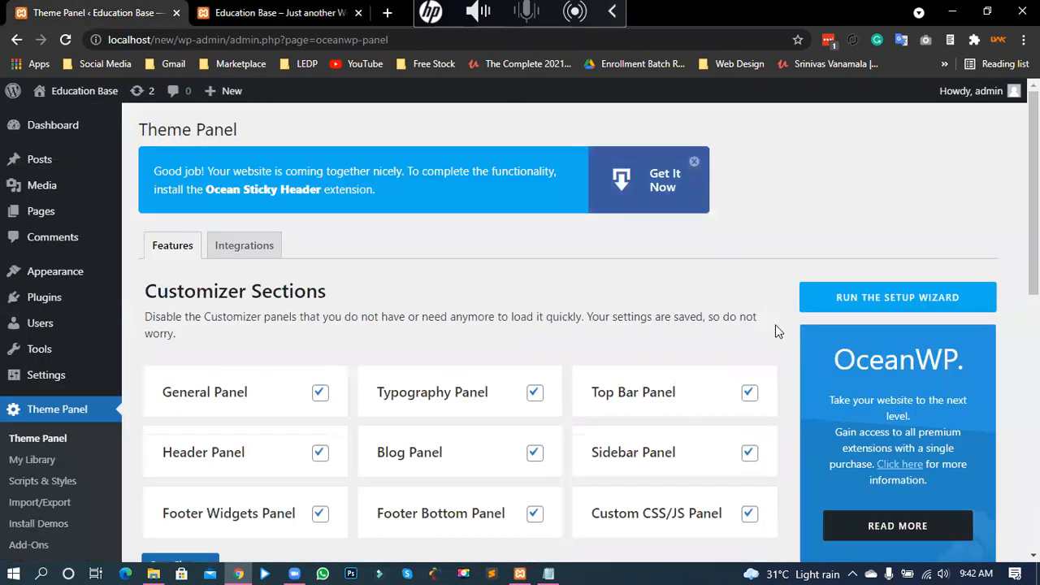
scroll(337, 276, down, 2)
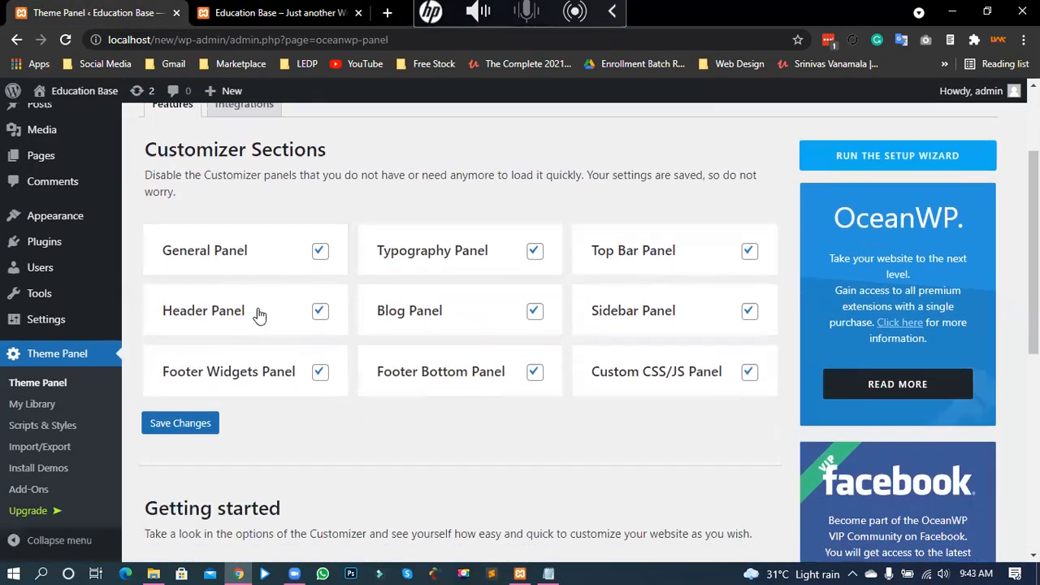
click(27, 471)
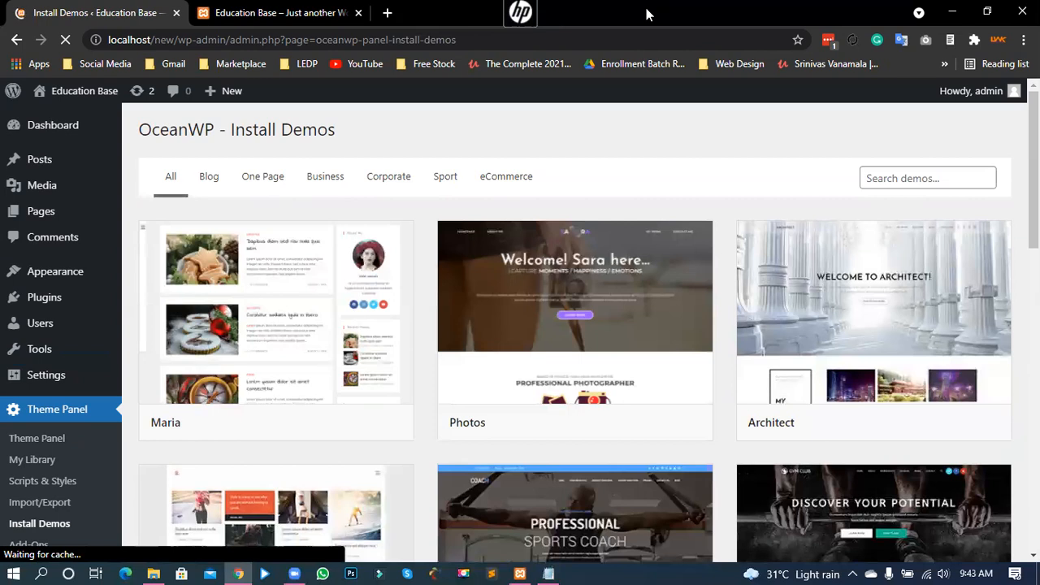
Step: Filter the OceanWP demo library to eCommerce and open the Simple demo's live preview
click(213, 180)
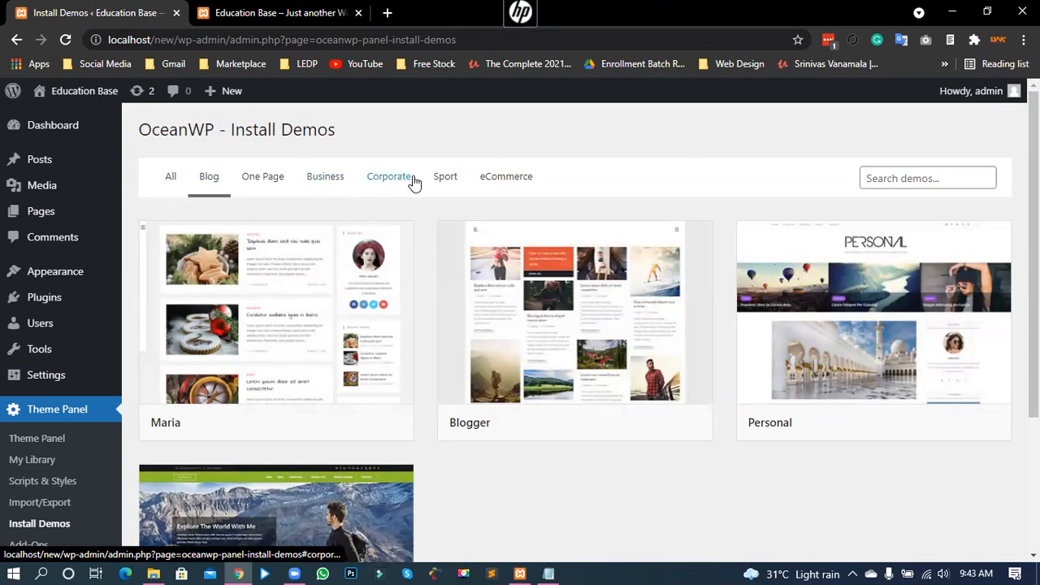
click(507, 185)
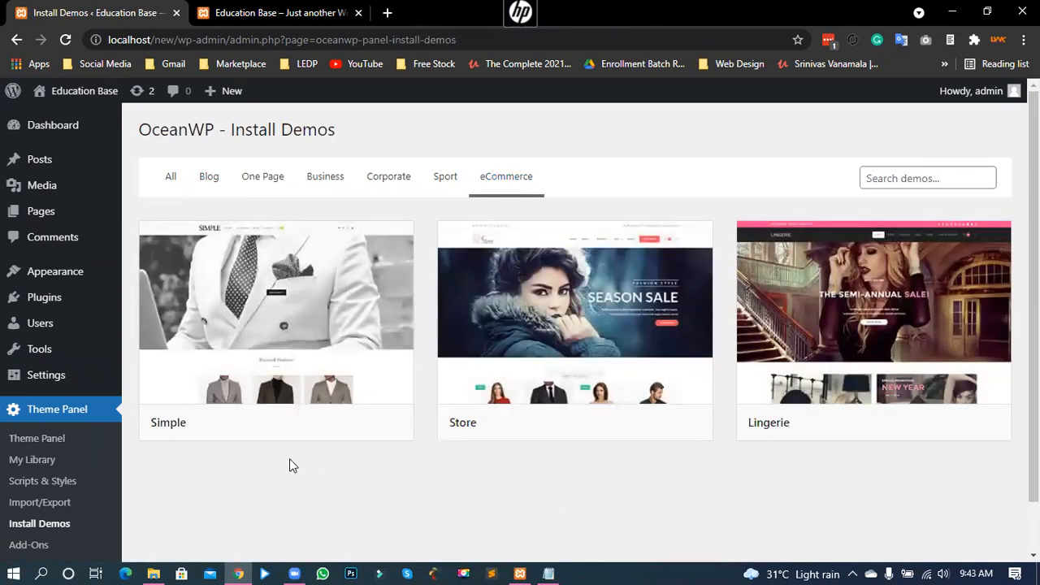
mouse_move(351, 348)
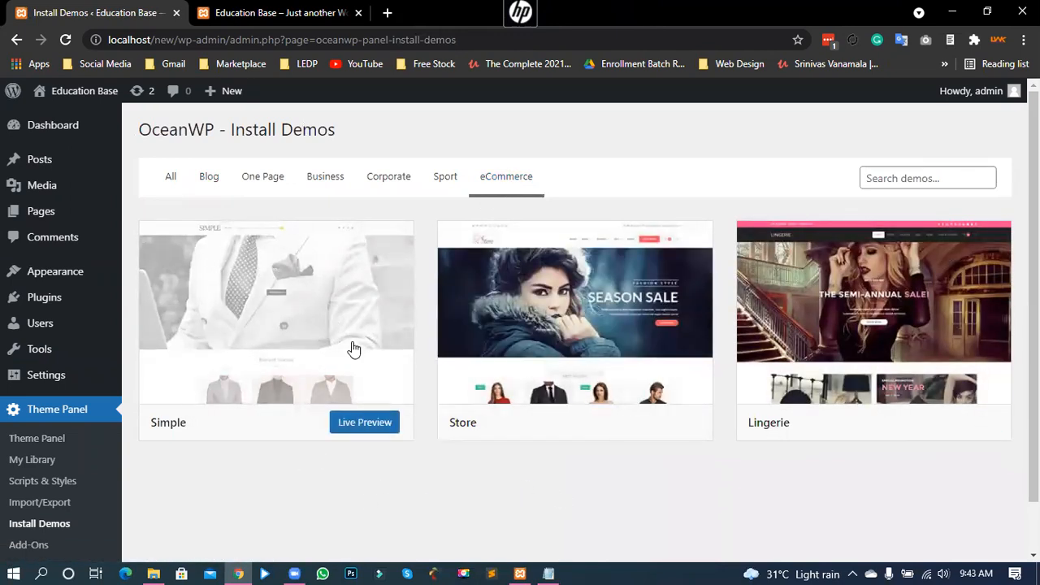
click(354, 424)
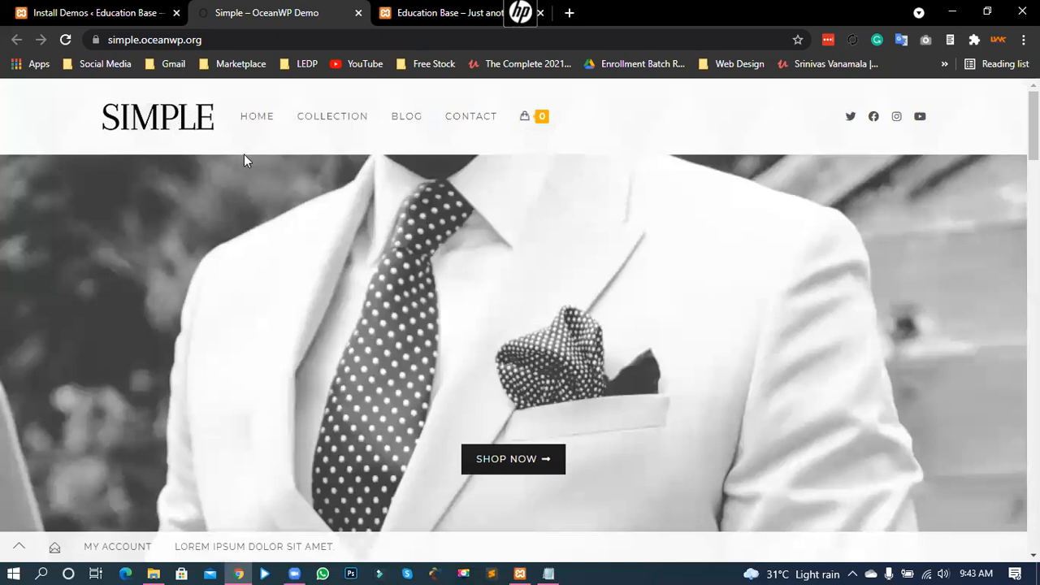
scroll(536, 265, down, 2)
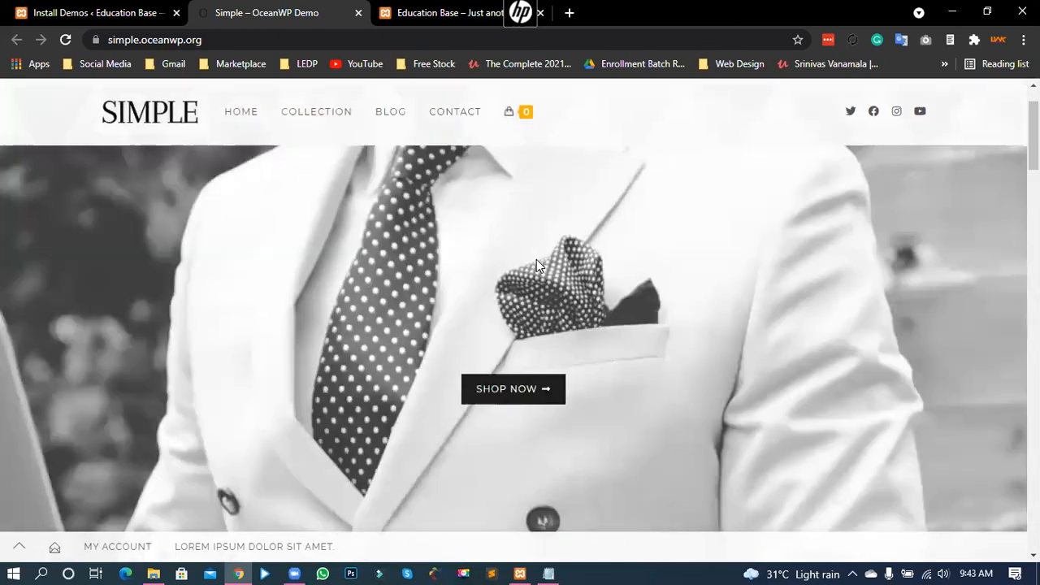
scroll(536, 259, down, 7)
drag(459, 187, 543, 193)
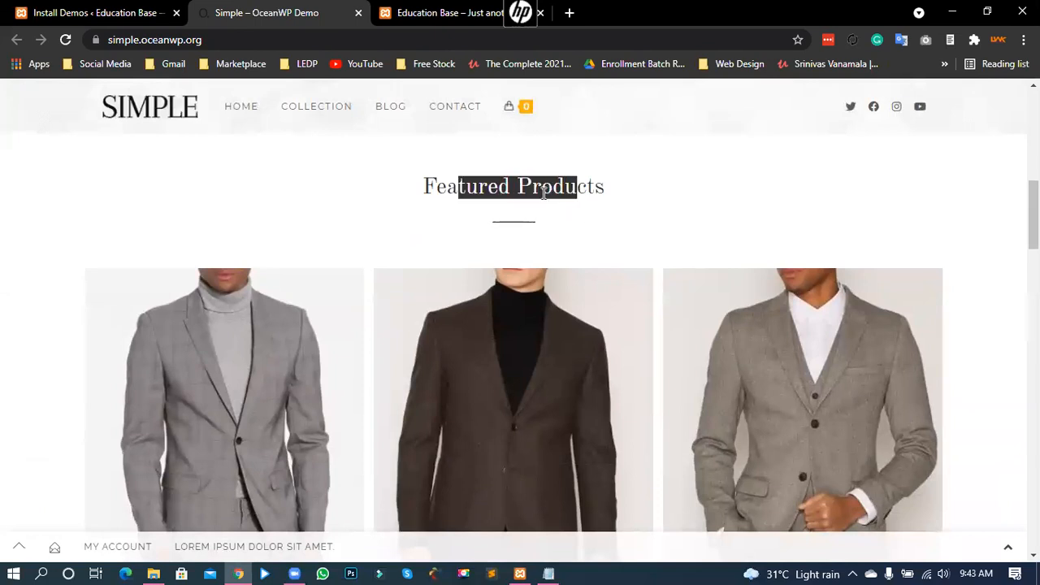
click(542, 192)
scroll(520, 259, down, 3)
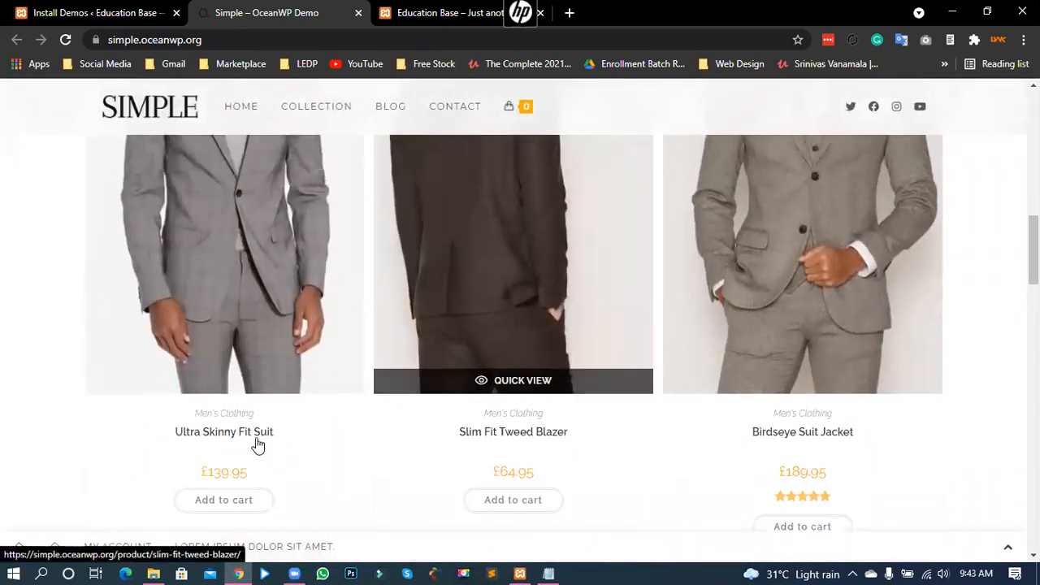
drag(201, 482, 247, 485)
click(65, 476)
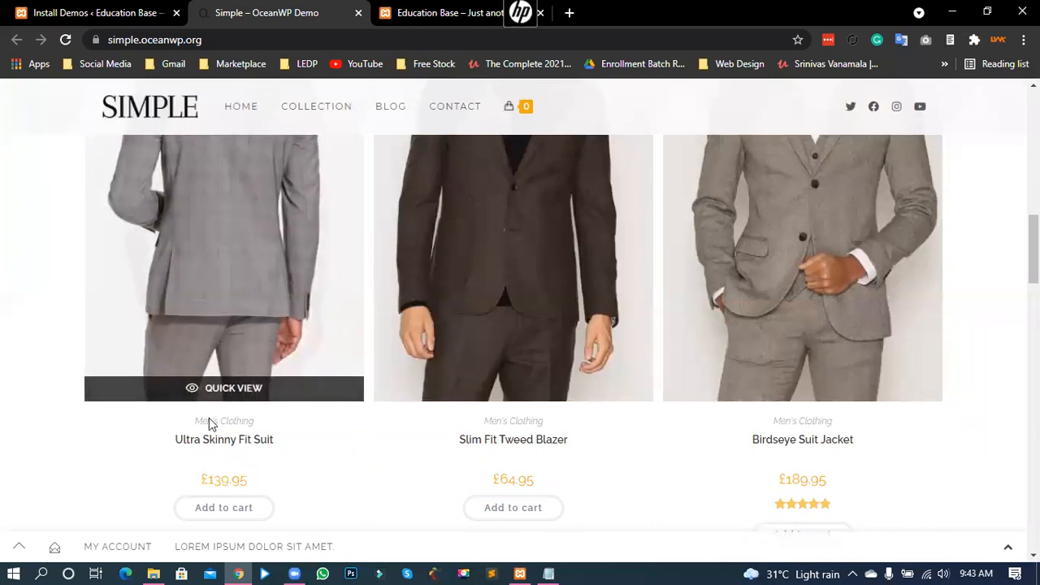
scroll(208, 333, up, 1)
scroll(208, 334, down, 1)
mouse_move(207, 480)
mouse_down()
mouse_move(245, 479)
mouse_move(185, 478)
mouse_move(208, 480)
mouse_up()
click(217, 480)
click(241, 481)
click(221, 480)
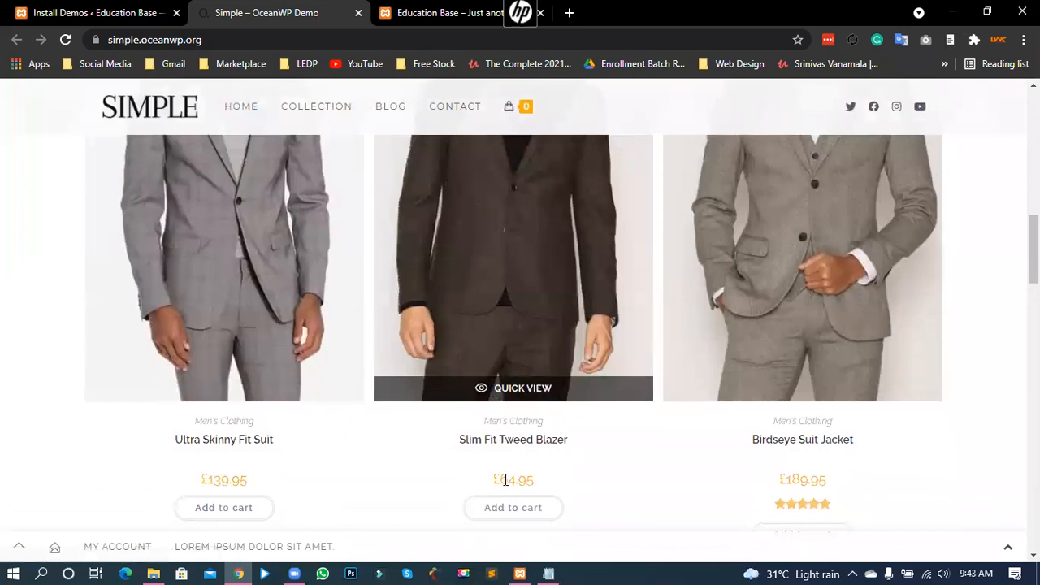
click(505, 306)
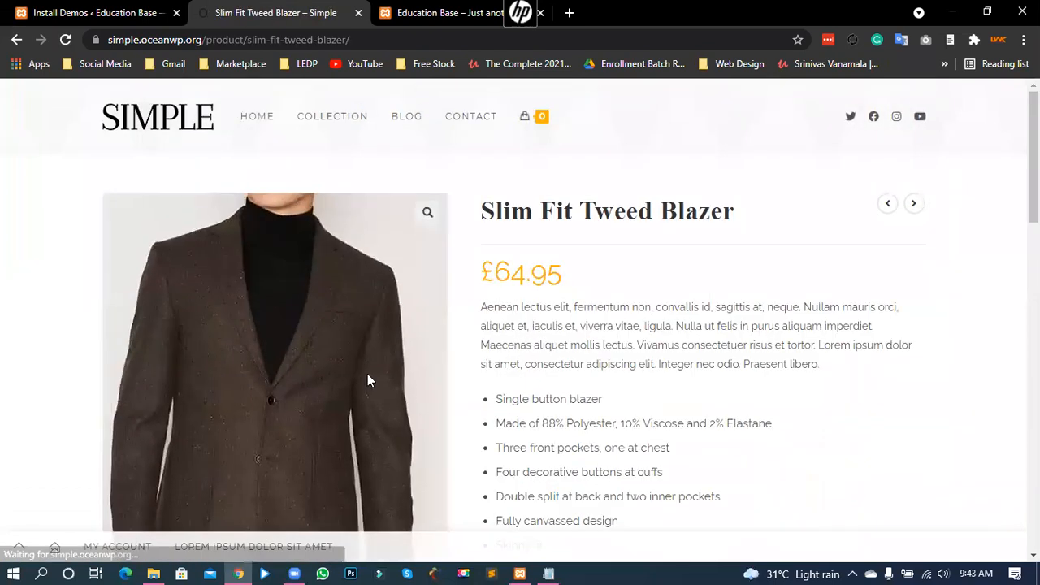
Step: Review the Slim Fit Tweed Blazer's title, £64.95 price and description
scroll(209, 339, down, 1)
scroll(526, 300, up, 1)
drag(481, 210, 734, 212)
click(593, 207)
drag(484, 272, 580, 281)
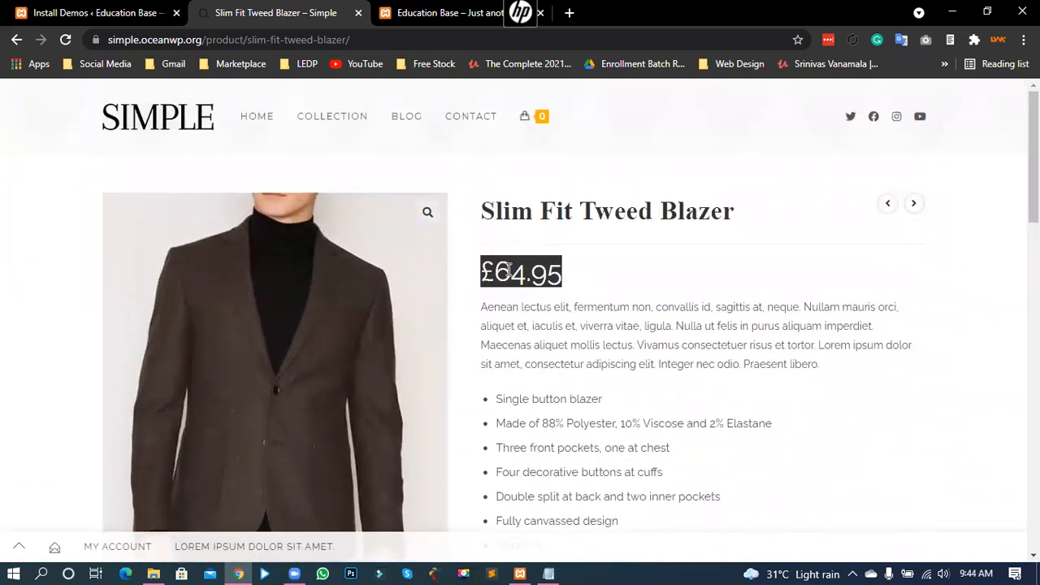
click(502, 294)
drag(488, 307, 609, 472)
click(636, 415)
scroll(639, 400, down, 3)
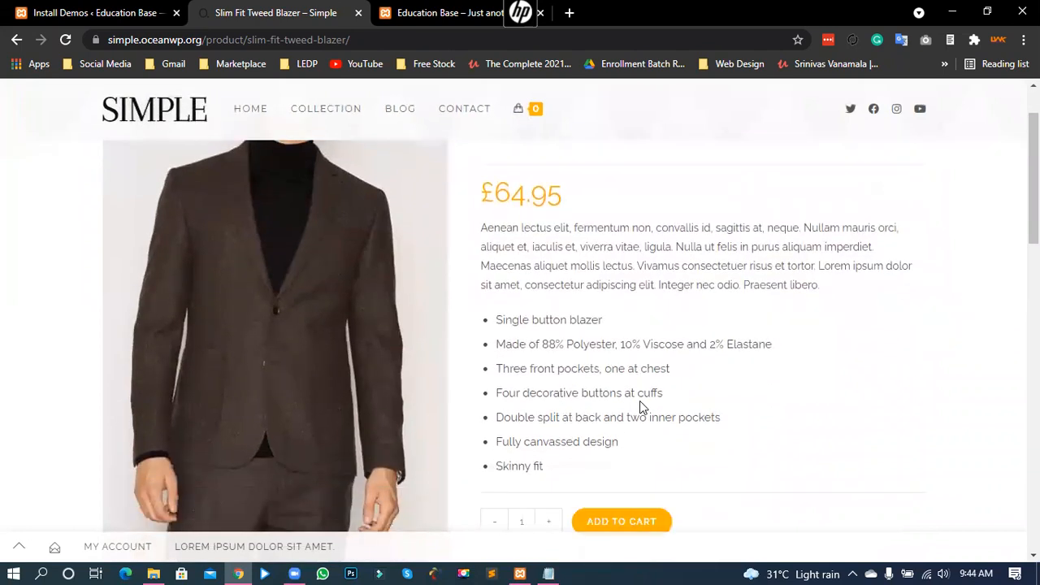
Step: Set the blazer quantity to 3 and add it to the cart
click(548, 375)
click(546, 377)
click(499, 381)
click(500, 380)
click(551, 377)
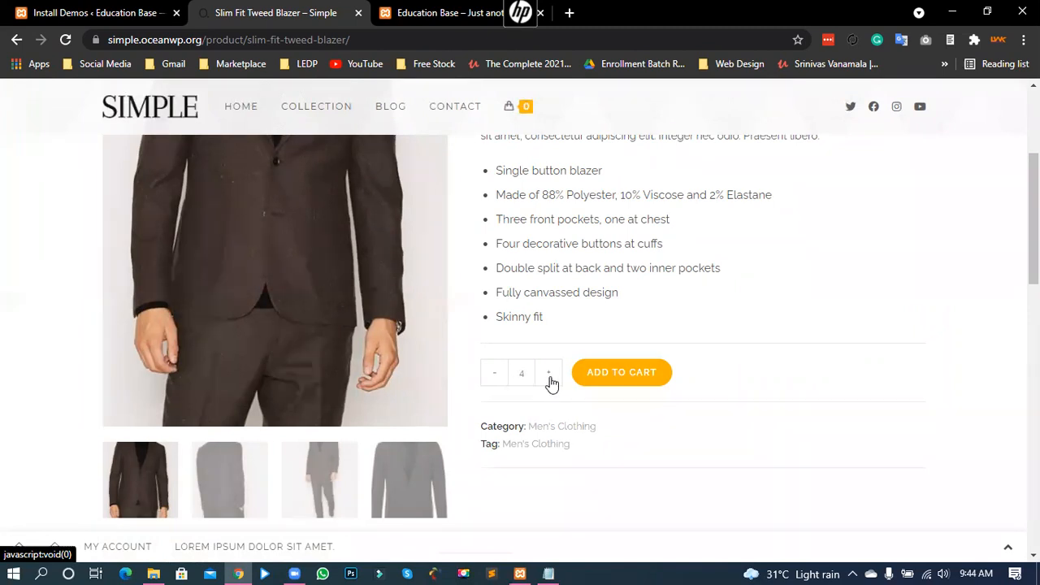
click(498, 374)
click(615, 375)
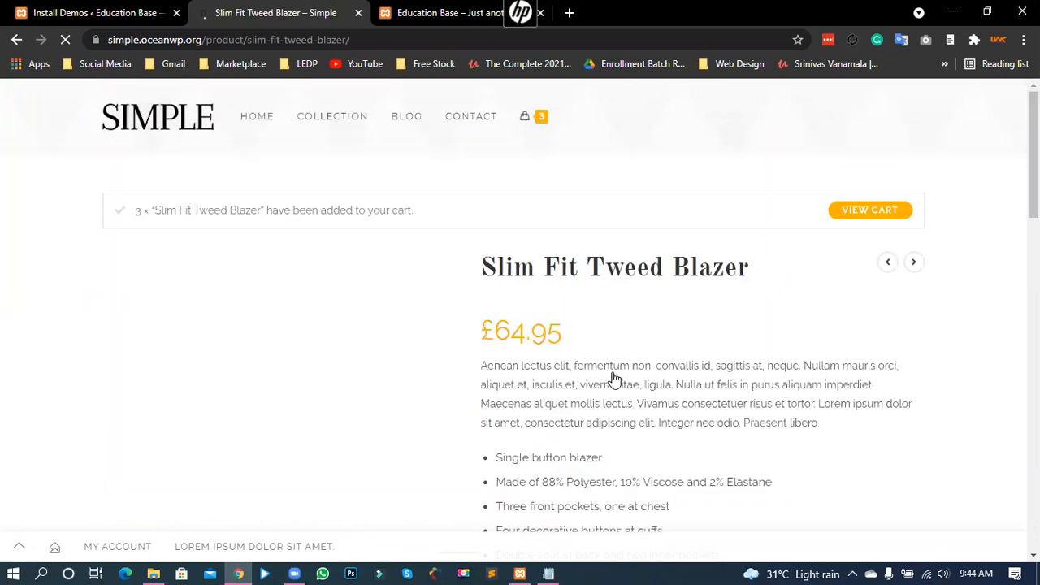
drag(312, 210, 420, 211)
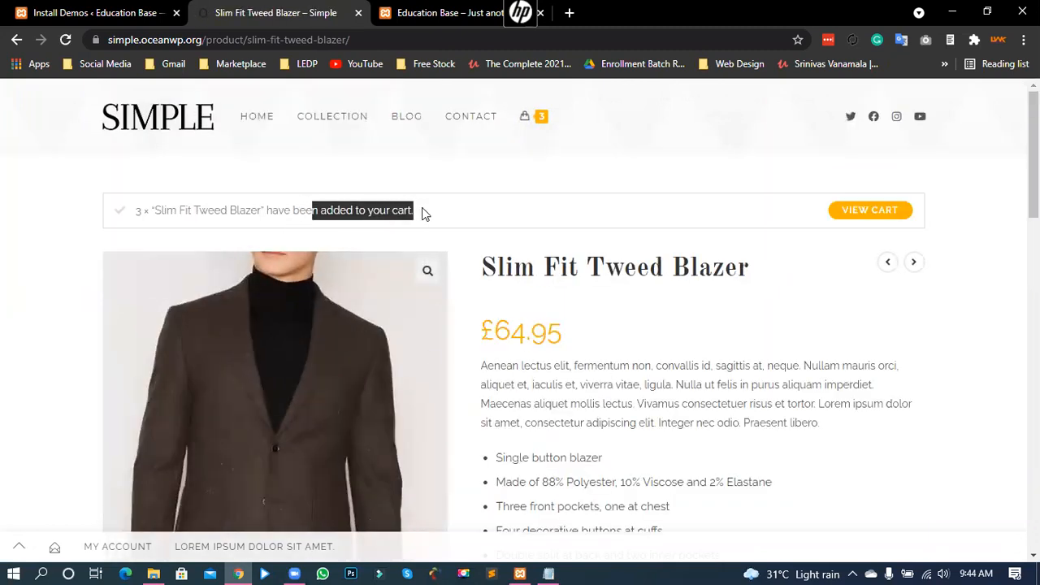
click(517, 215)
Step: Open the cart and check the £194.85 subtotal and total
click(851, 213)
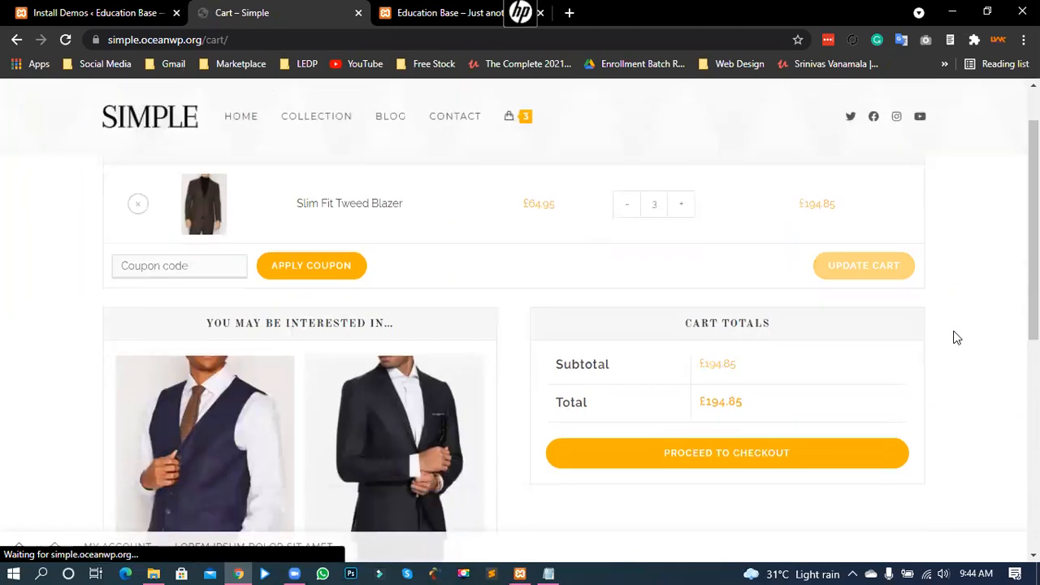
drag(800, 271, 841, 272)
click(813, 272)
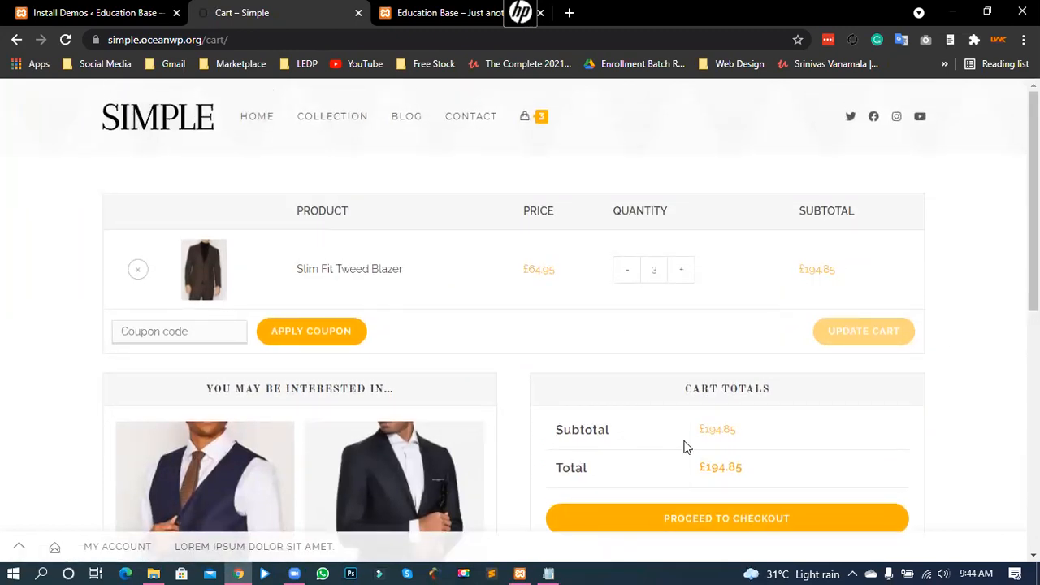
drag(701, 430, 760, 433)
drag(696, 472, 772, 473)
click(782, 473)
scroll(815, 432, down, 3)
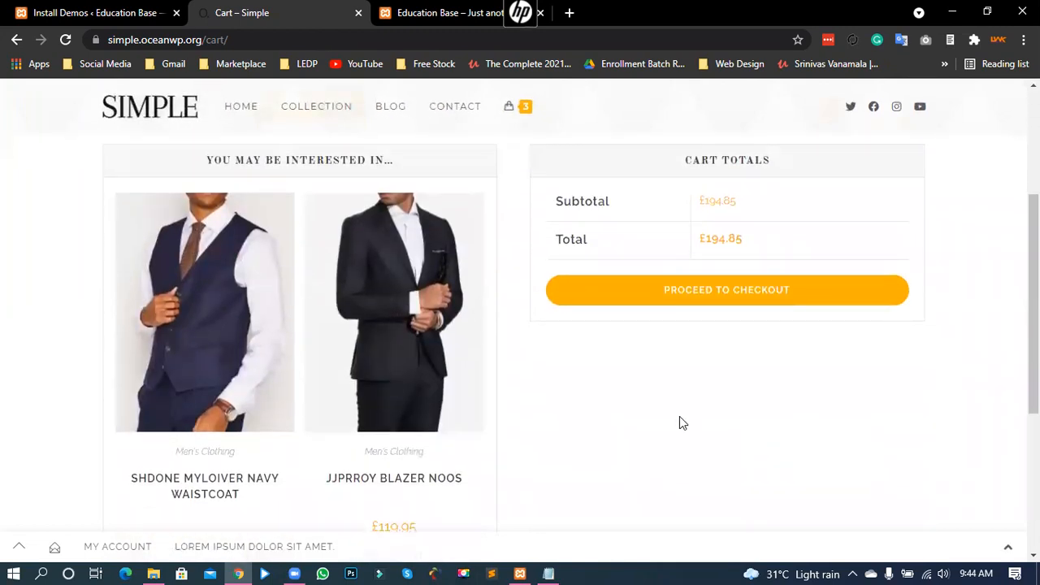
Step: Proceed to checkout and note the no-payment-methods notice
click(719, 301)
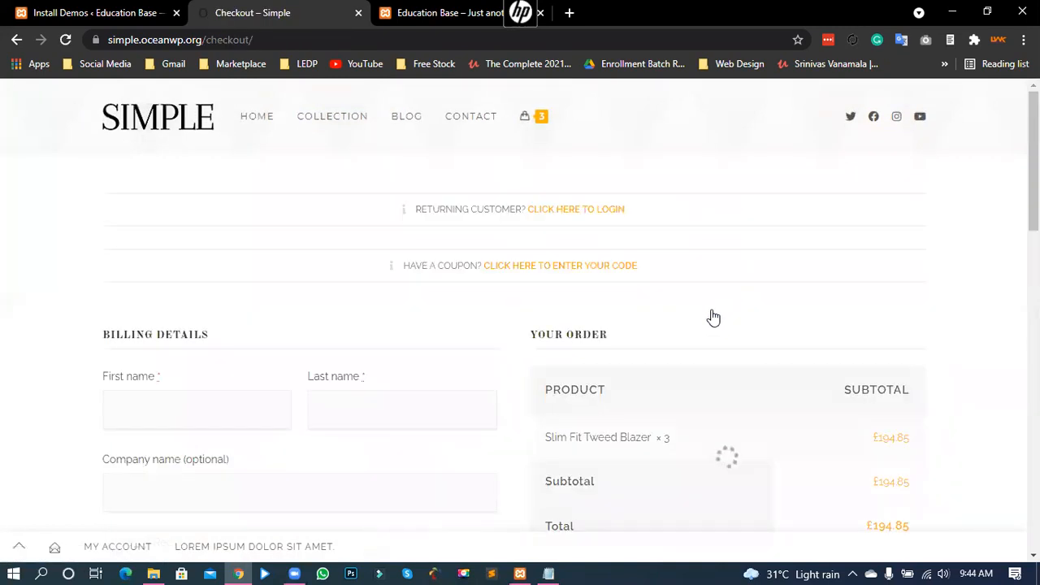
scroll(542, 335, down, 3)
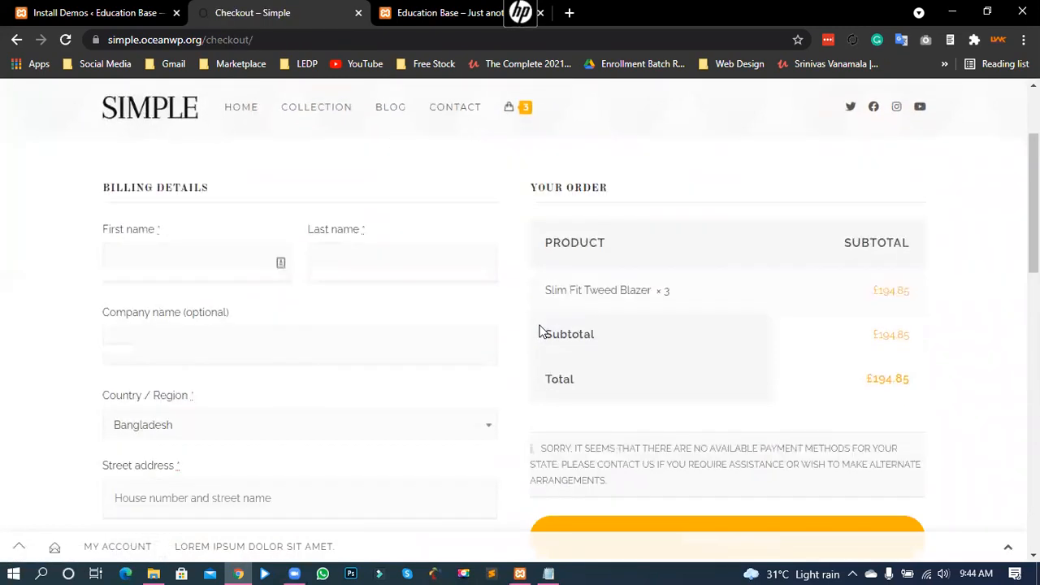
scroll(538, 317, up, 1)
scroll(645, 425, down, 1)
drag(541, 366, 634, 406)
click(604, 378)
drag(541, 366, 582, 378)
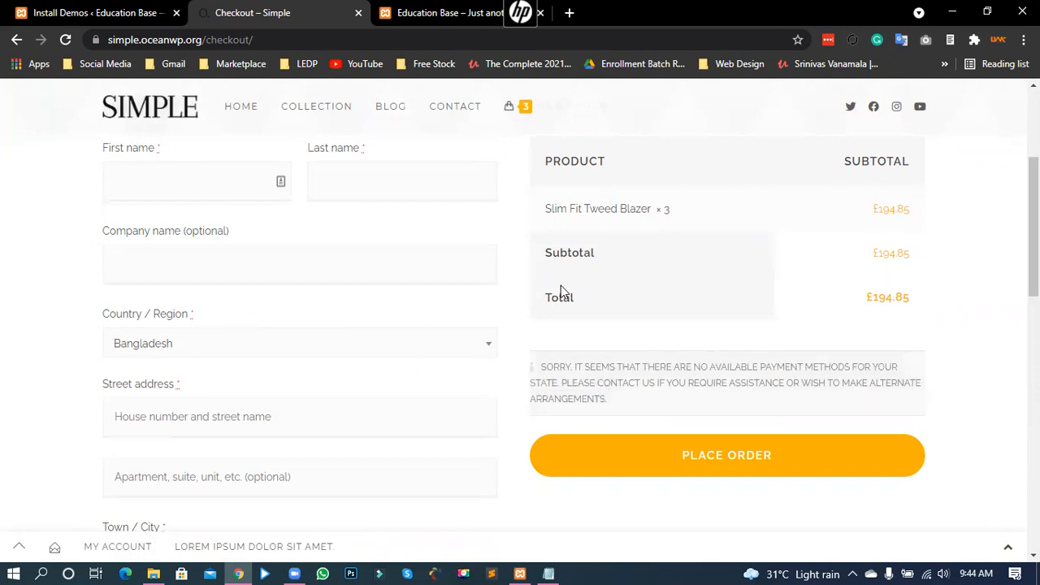
scroll(560, 291, up, 1)
Step: Inspect the checkout's First name and Last name fields and Billing Details heading
click(193, 259)
click(329, 256)
click(58, 286)
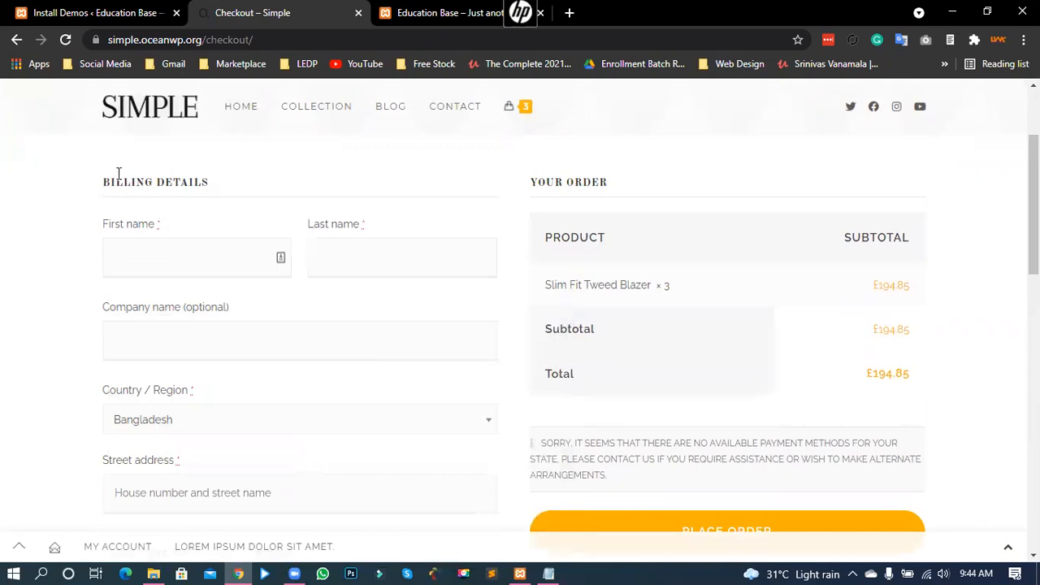
triple_click(185, 179)
click(125, 184)
drag(112, 184, 205, 173)
click(126, 192)
scroll(13, 260, down, 1)
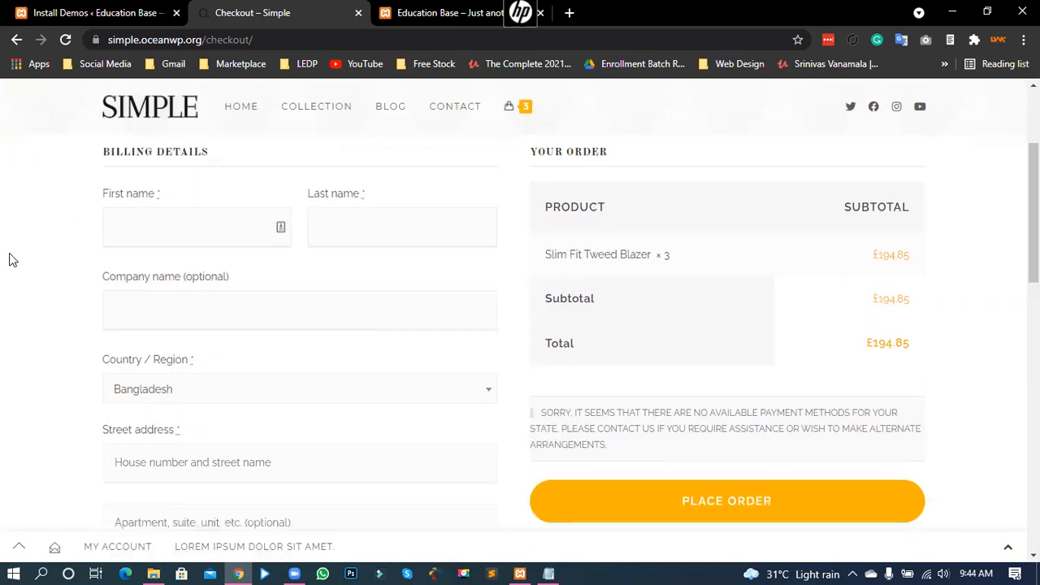
scroll(11, 258, down, 2)
scroll(72, 346, down, 8)
scroll(69, 348, up, 3)
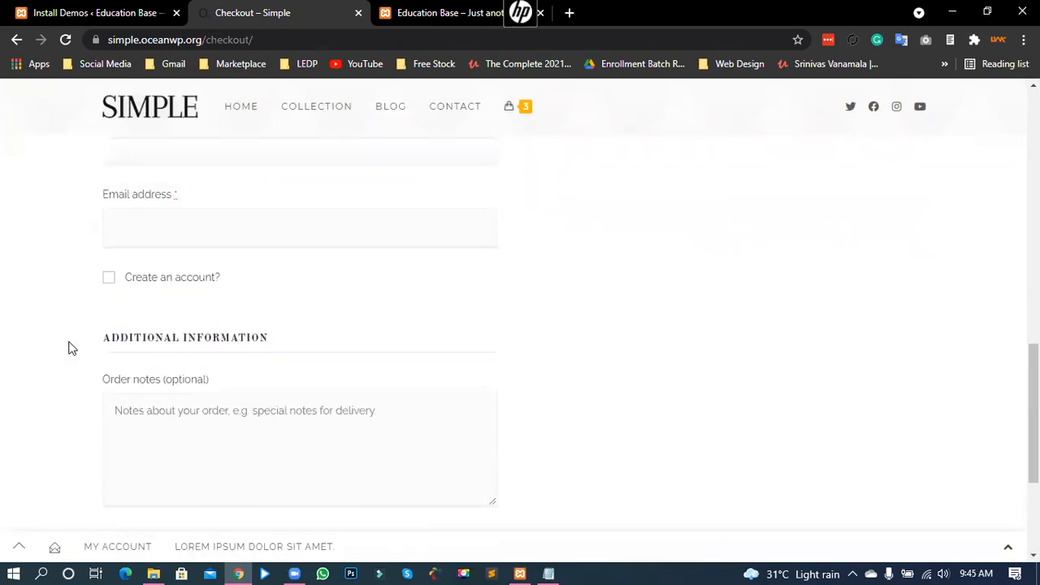
scroll(68, 348, up, 5)
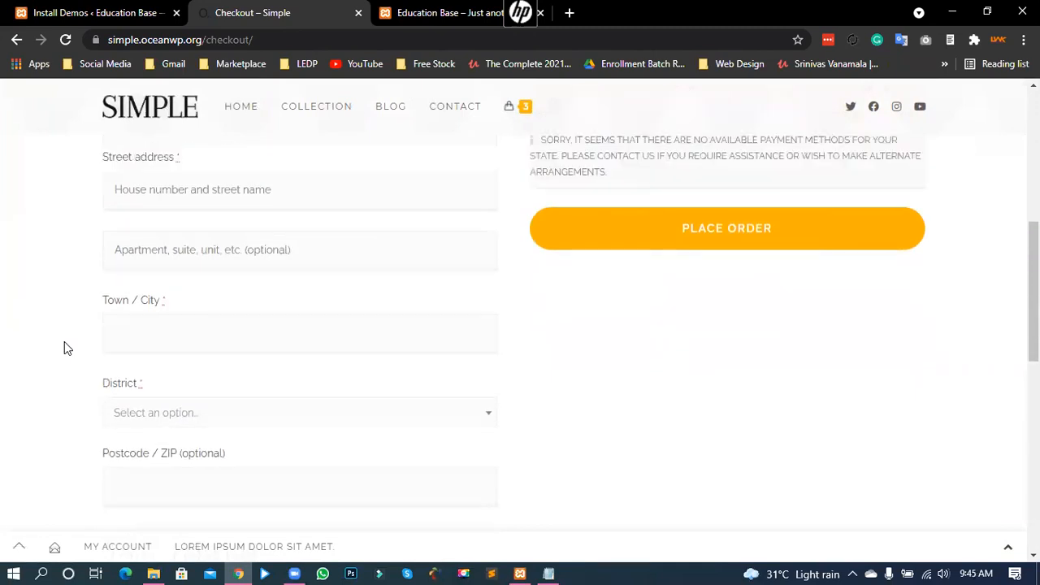
scroll(65, 342, up, 2)
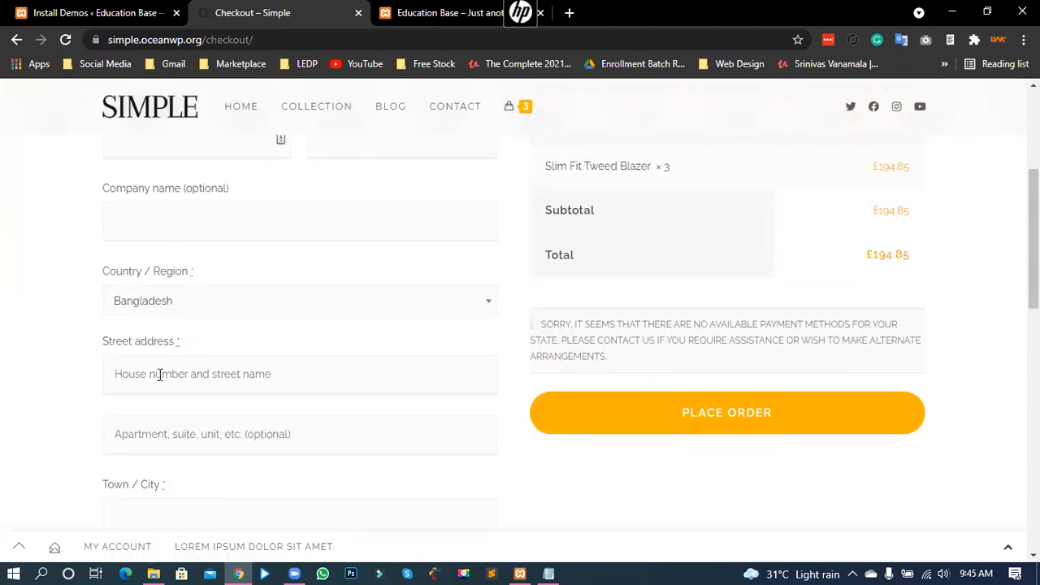
Step: Check the Street address, District, Email and Phone fields, then go to the Collection page
click(159, 374)
click(70, 371)
scroll(114, 382, down, 1)
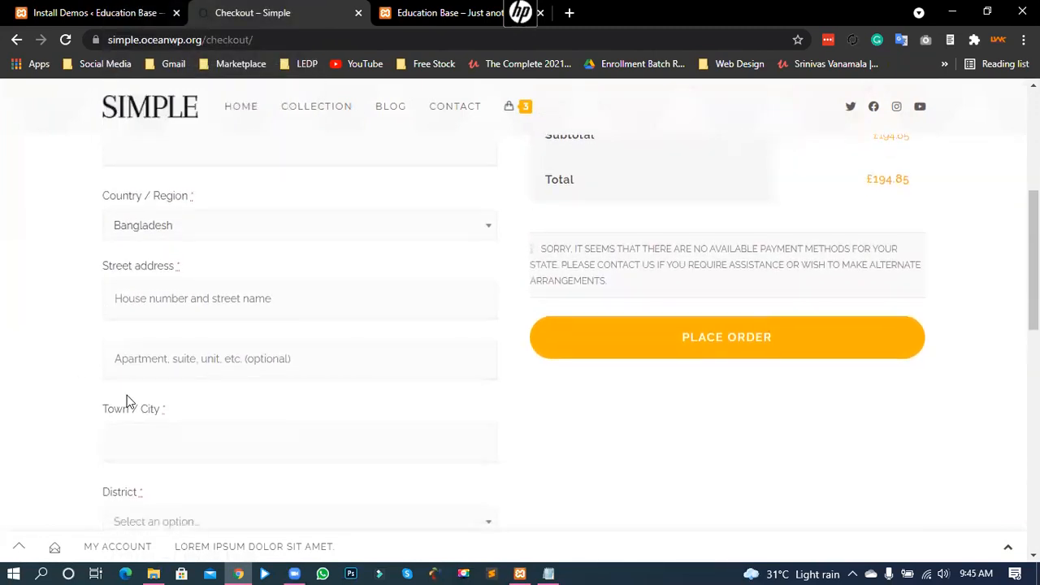
scroll(128, 381, down, 1)
click(120, 445)
click(128, 447)
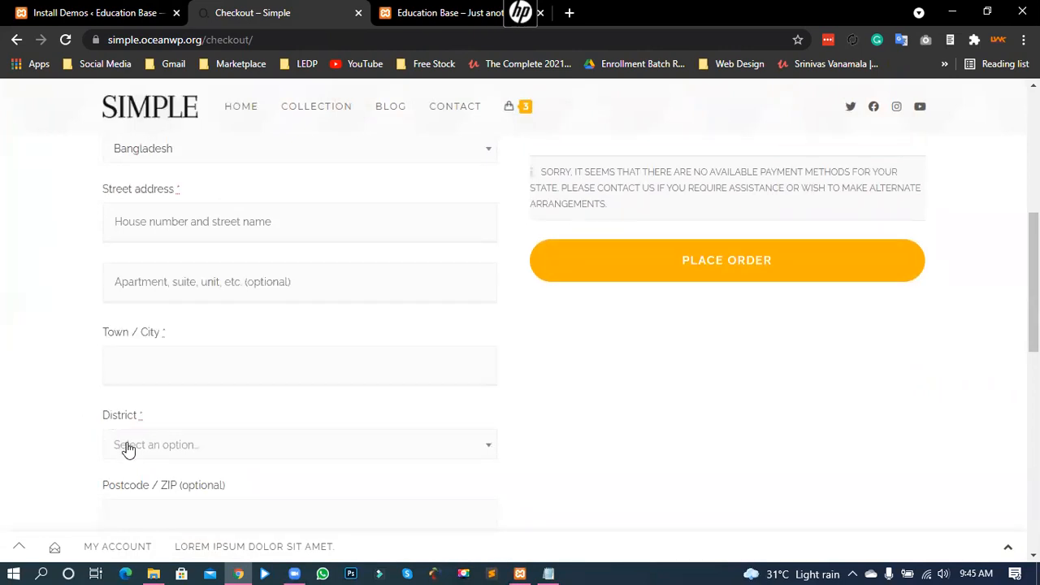
scroll(140, 445, down, 1)
scroll(140, 444, down, 2)
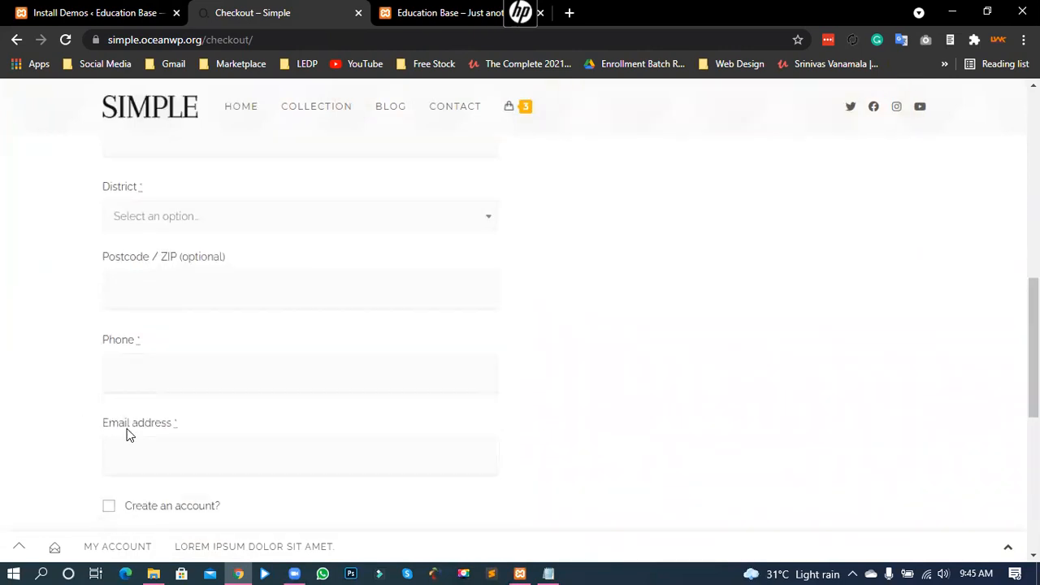
click(136, 457)
click(200, 363)
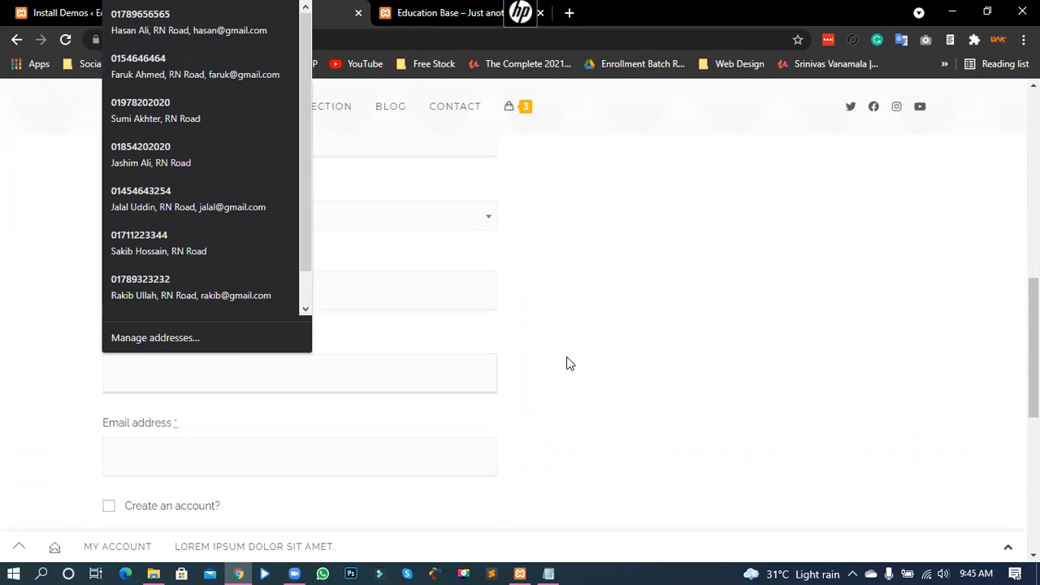
click(560, 359)
scroll(560, 357, up, 4)
scroll(569, 395, up, 4)
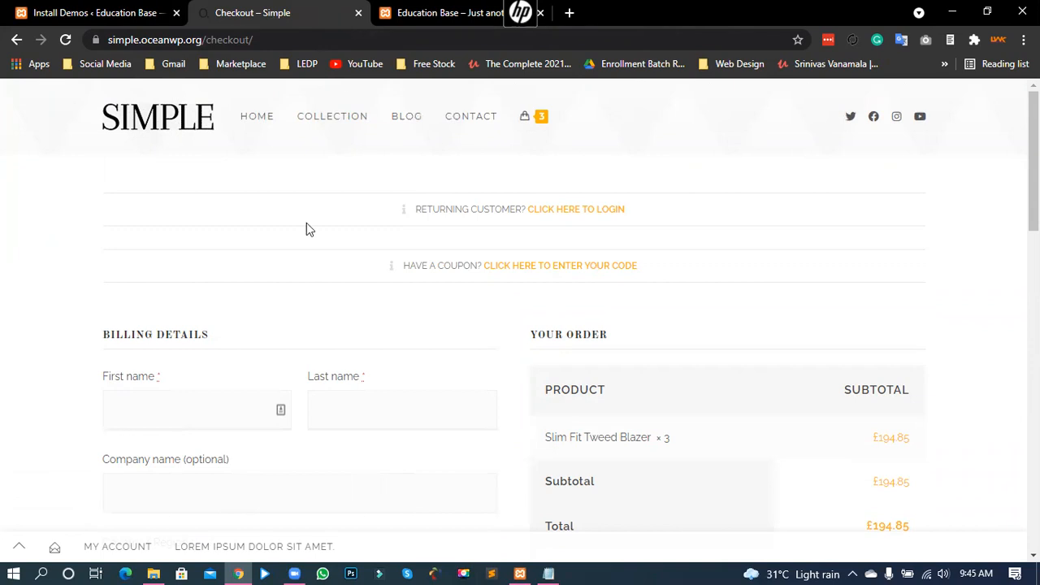
click(260, 128)
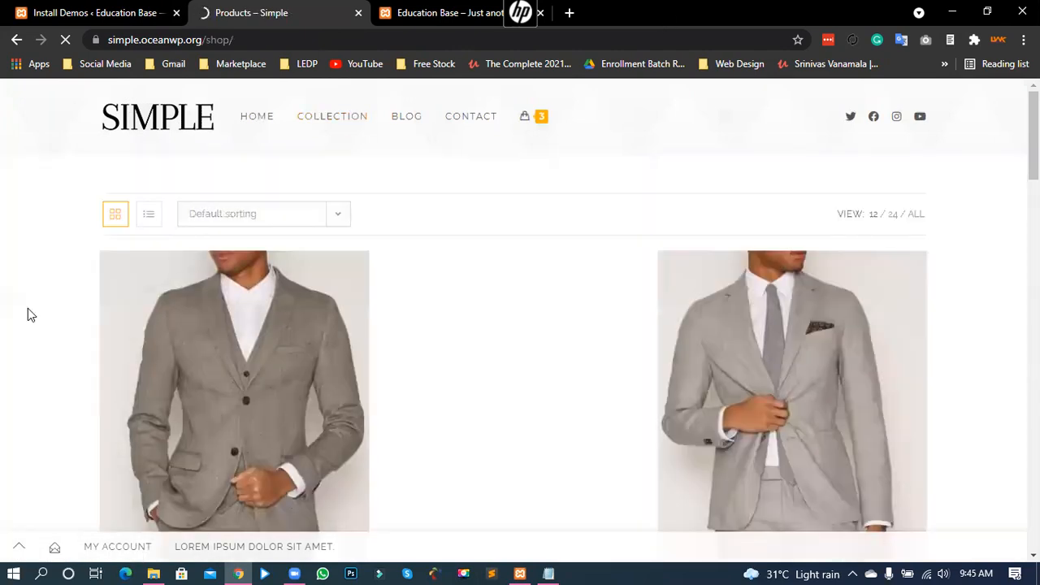
Step: Look through the shop's suits and blazers, then close the Simple demo preview tab
scroll(7, 256, down, 5)
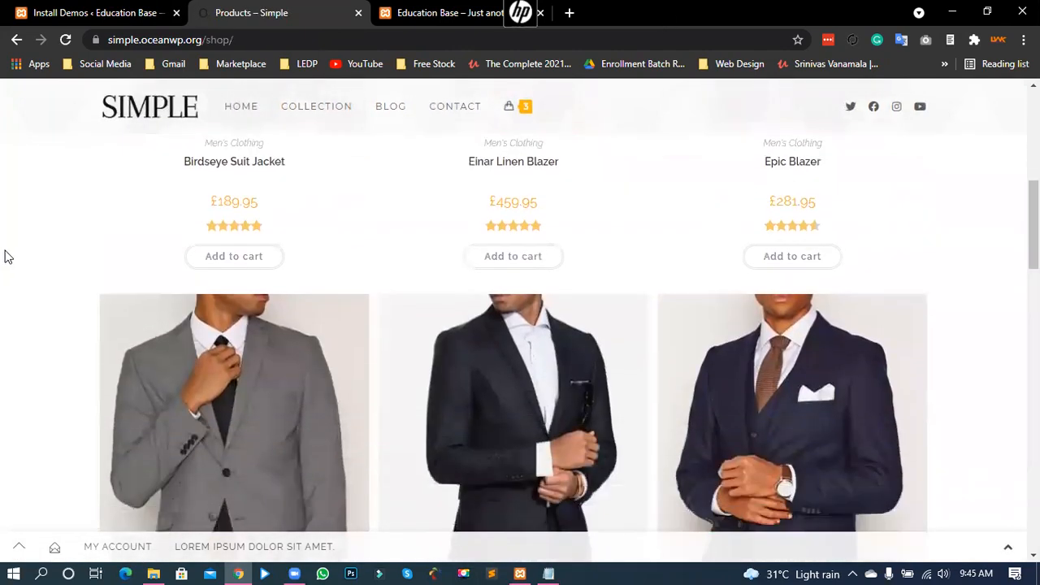
scroll(6, 256, down, 12)
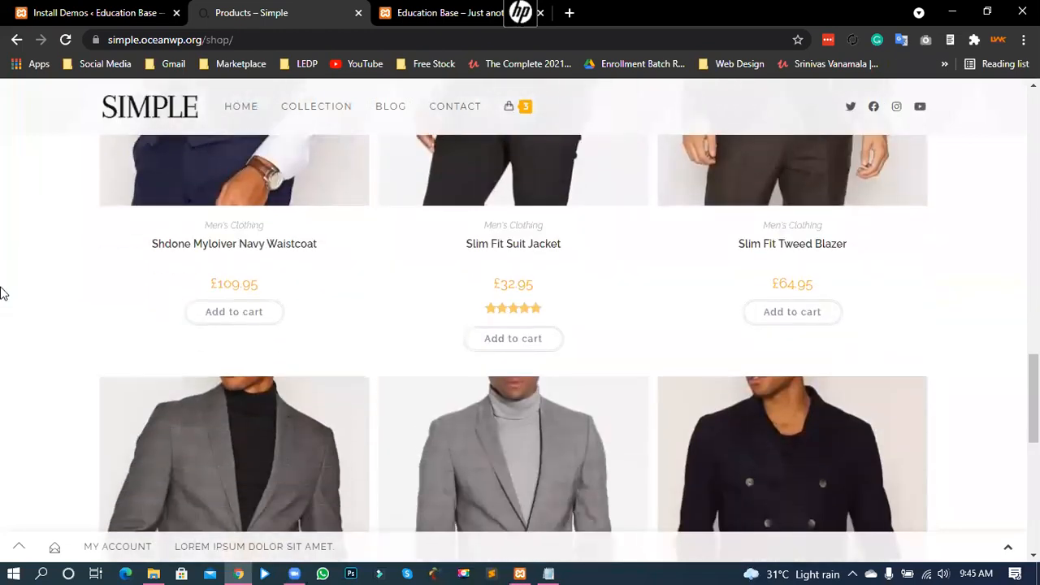
scroll(3, 293, down, 7)
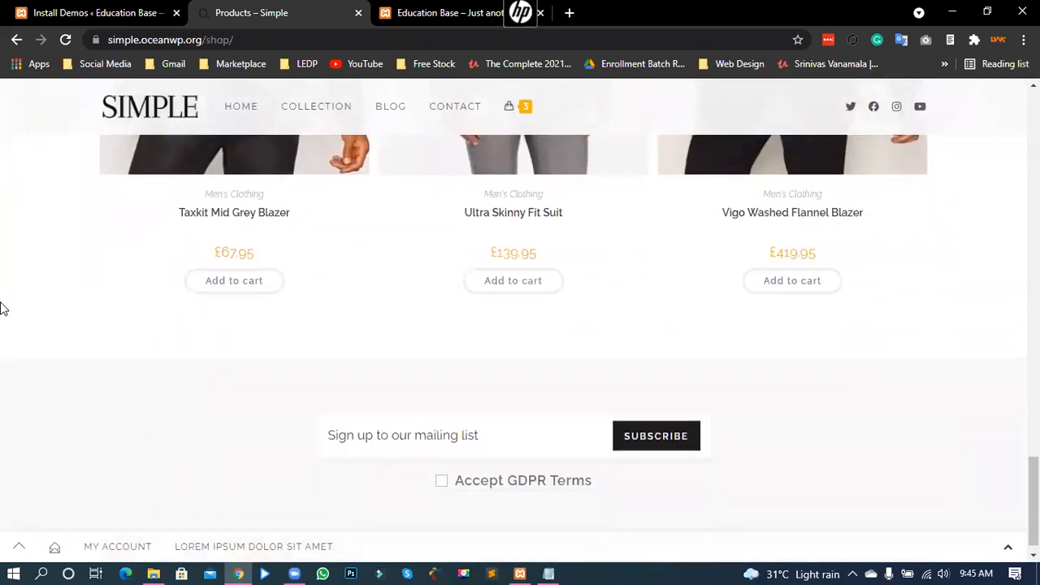
scroll(3, 305, up, 5)
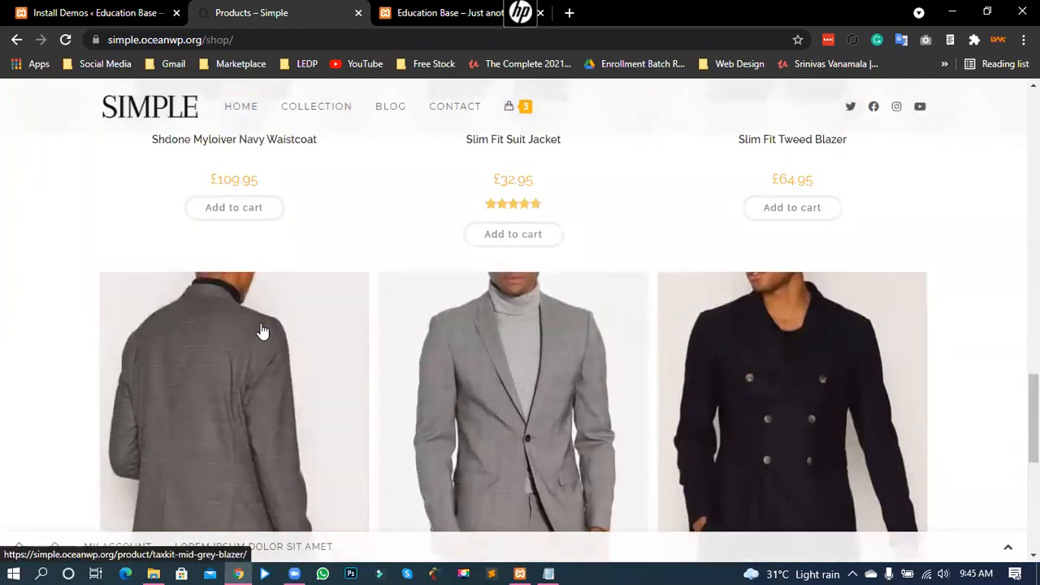
scroll(262, 330, up, 2)
scroll(3, 230, up, 2)
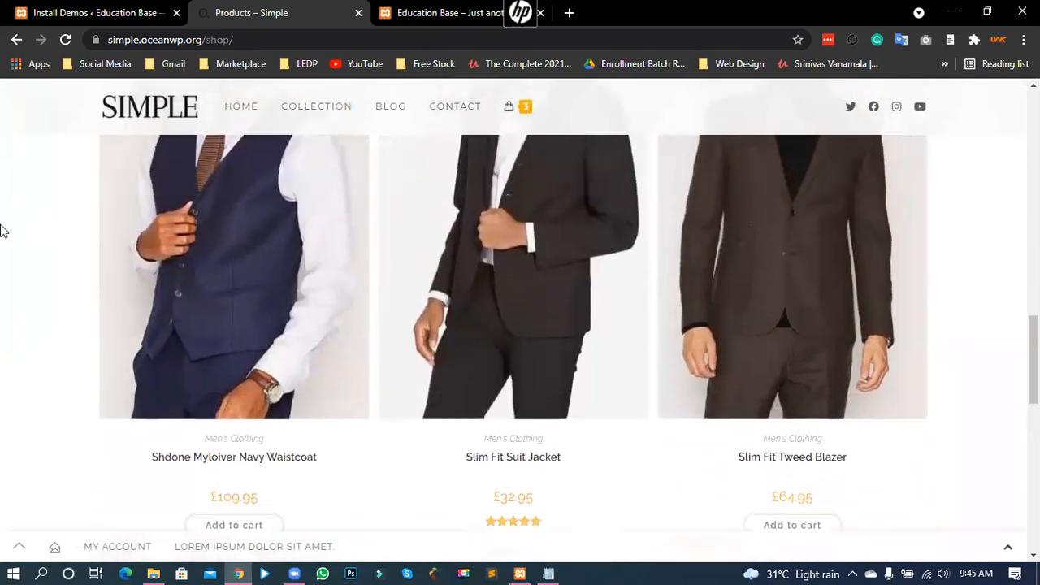
scroll(2, 231, up, 1)
scroll(2, 295, up, 3)
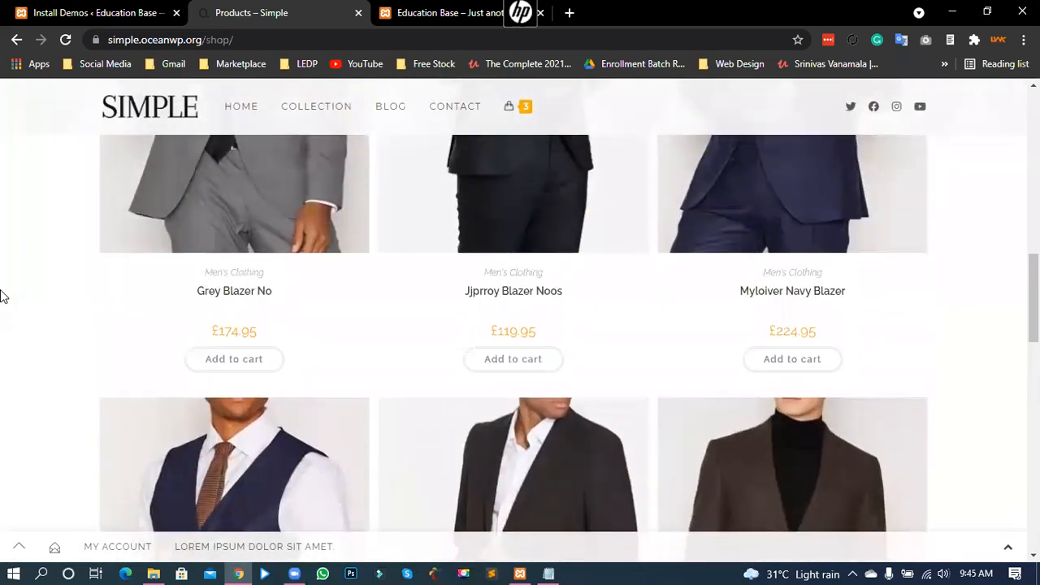
scroll(2, 295, up, 8)
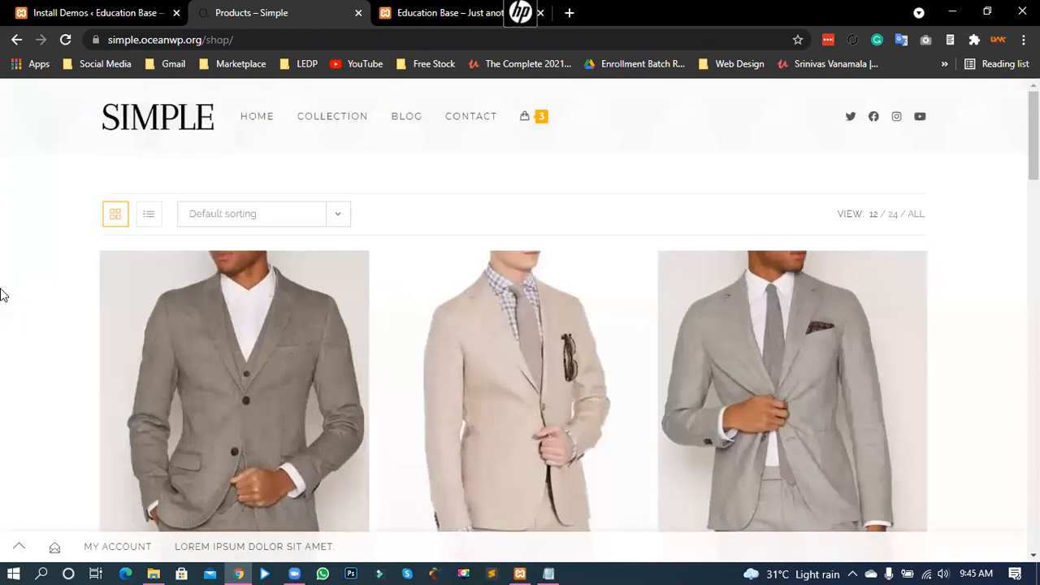
click(359, 13)
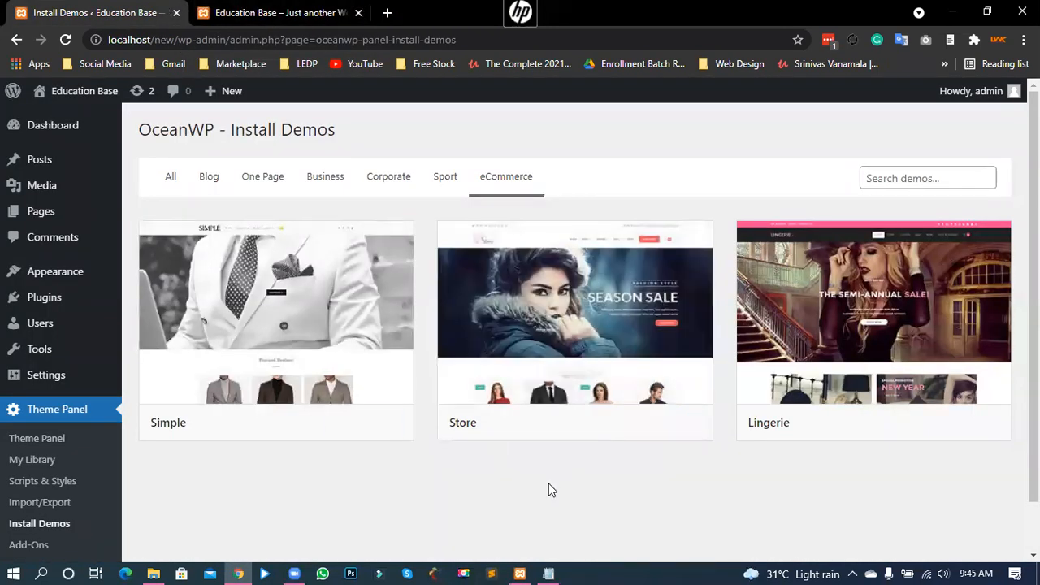
Step: Live-preview the Store demo, scroll through its pages, and return to Install Demos
mouse_move(568, 341)
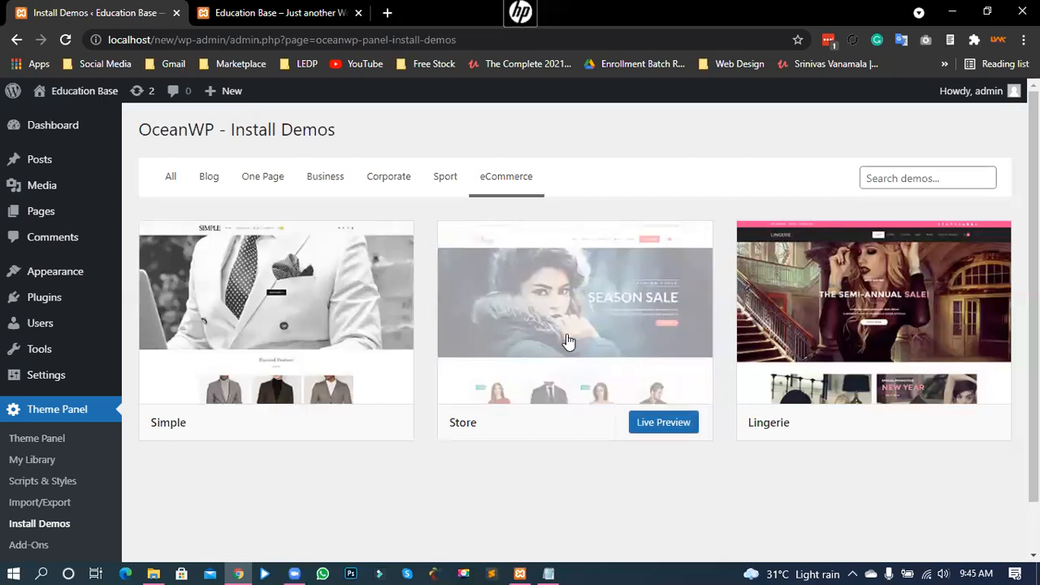
click(664, 429)
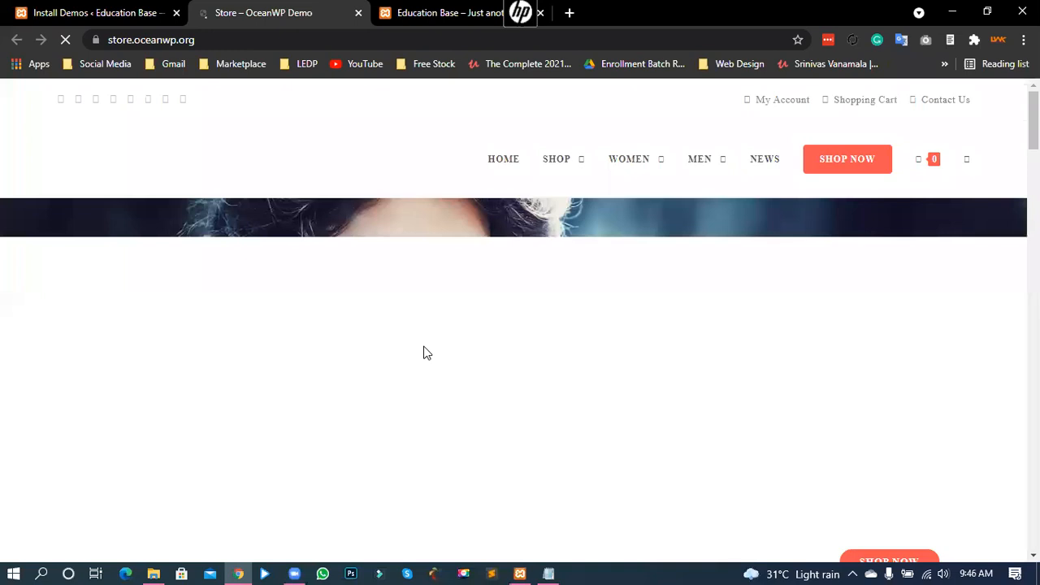
scroll(365, 325, down, 6)
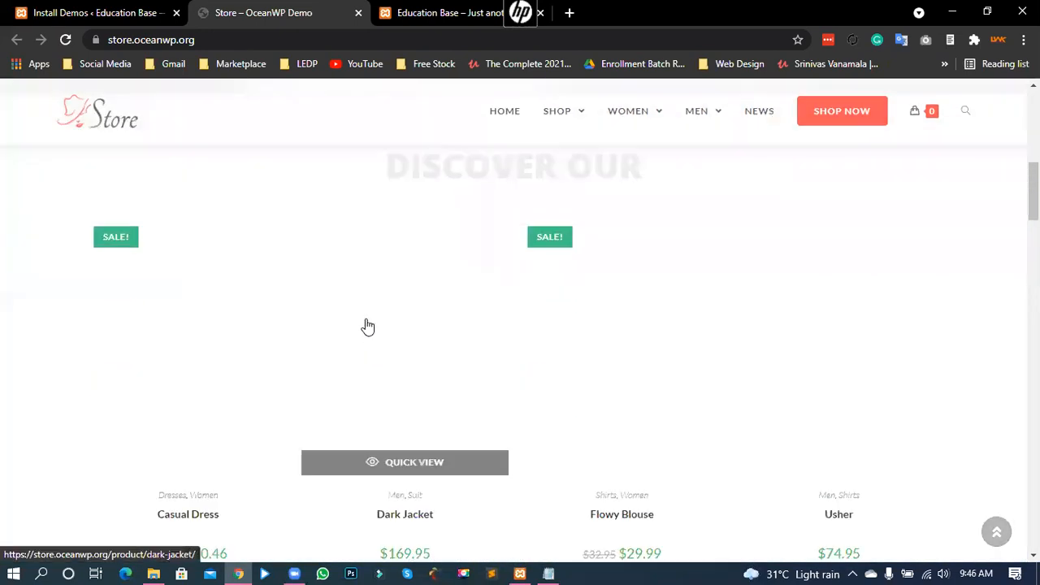
scroll(360, 312, down, 5)
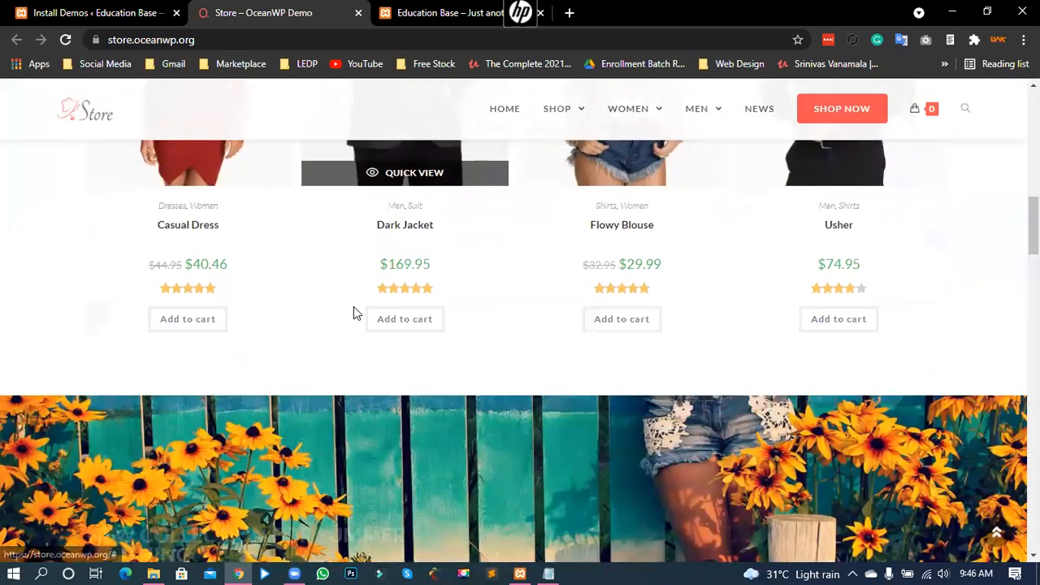
scroll(351, 311, down, 5)
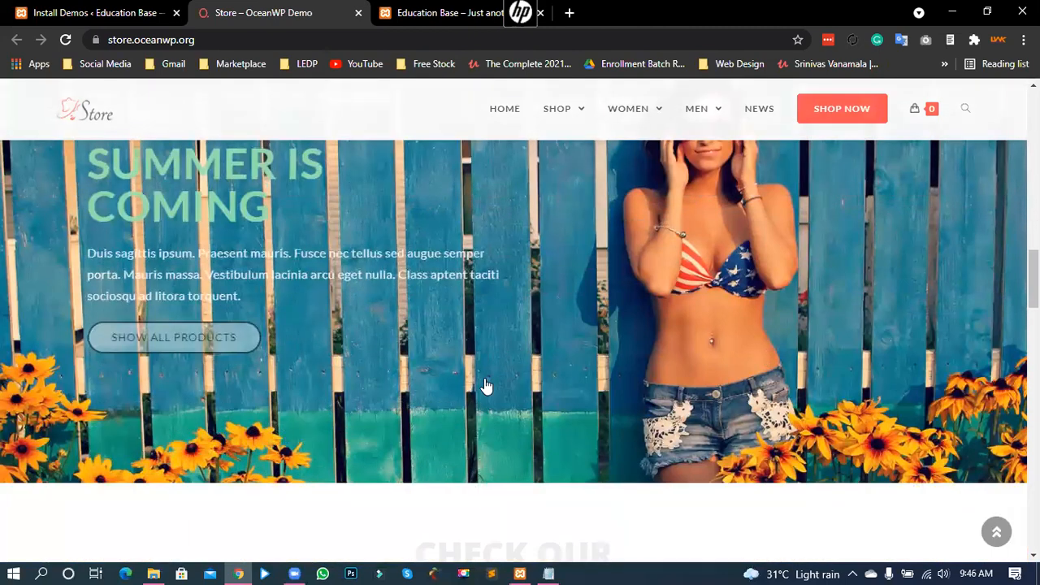
scroll(304, 189, down, 3)
click(90, 12)
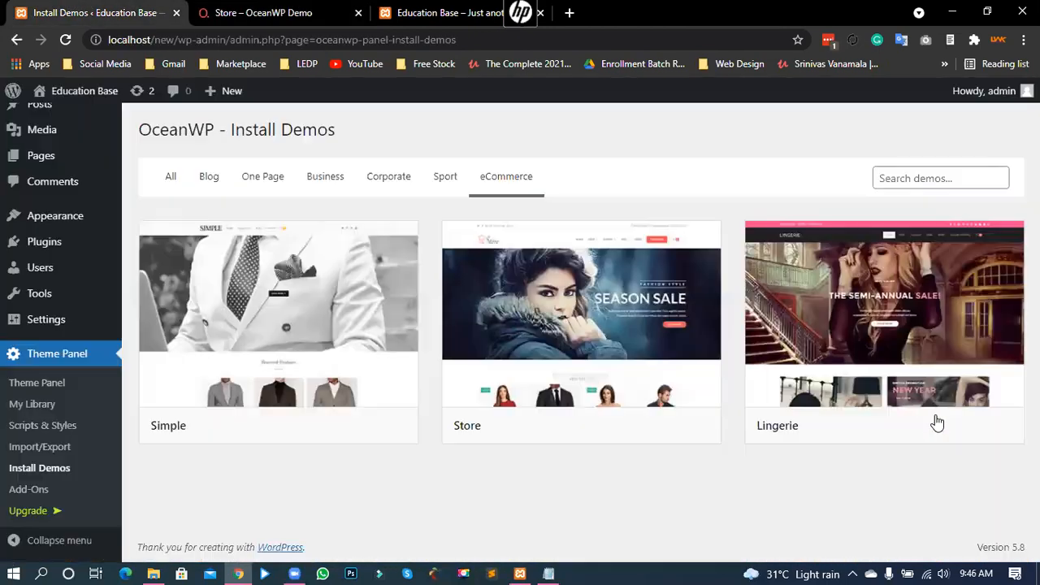
Step: Open the Lingerie demo's live preview, scroll it briefly, and close it
click(974, 425)
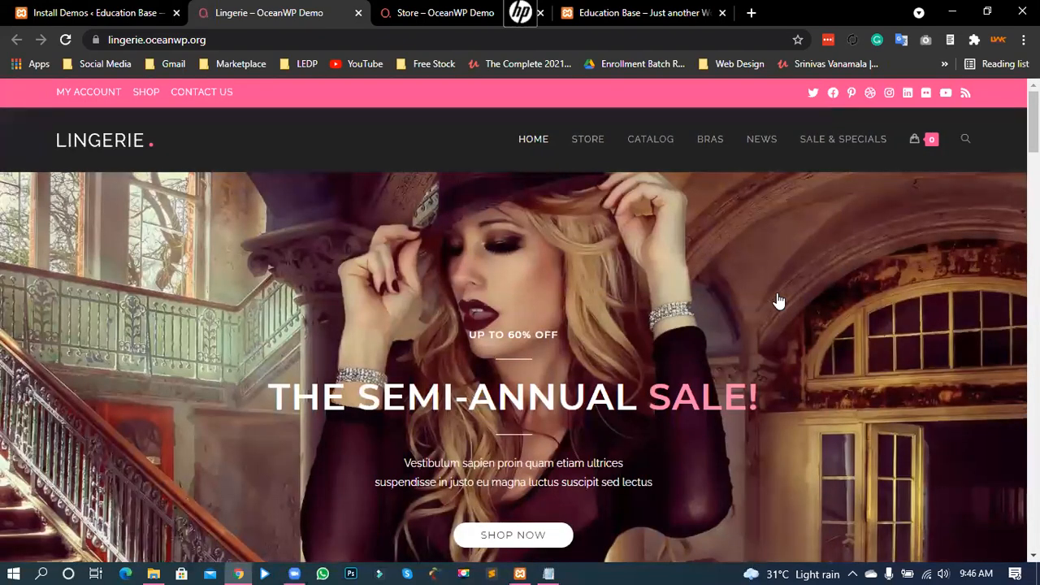
scroll(776, 299, down, 10)
scroll(773, 299, up, 10)
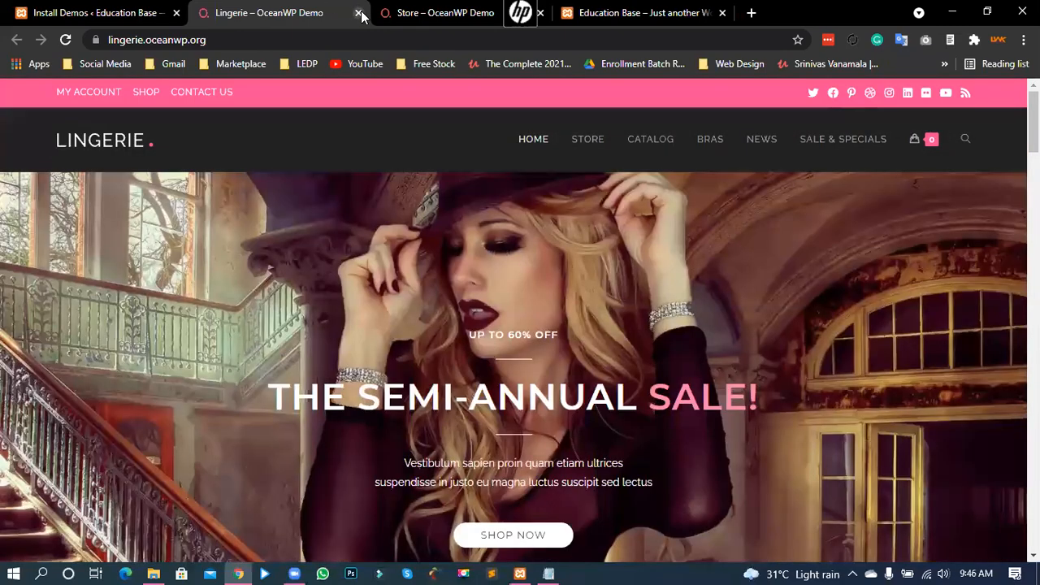
click(358, 13)
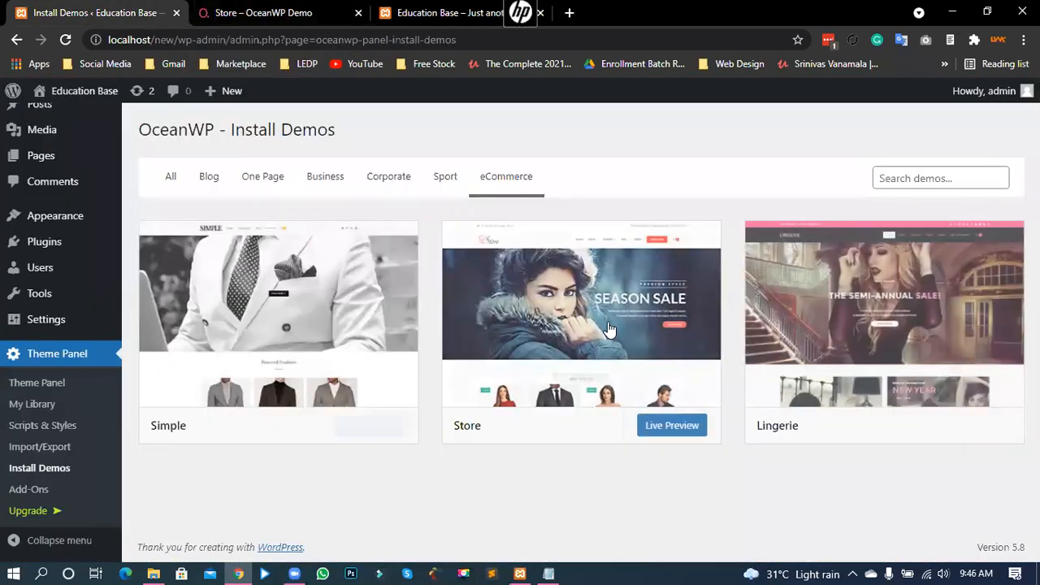
Step: Toggle the demo filter from All back to eCommerce, then bring up the Store demo preview
click(168, 176)
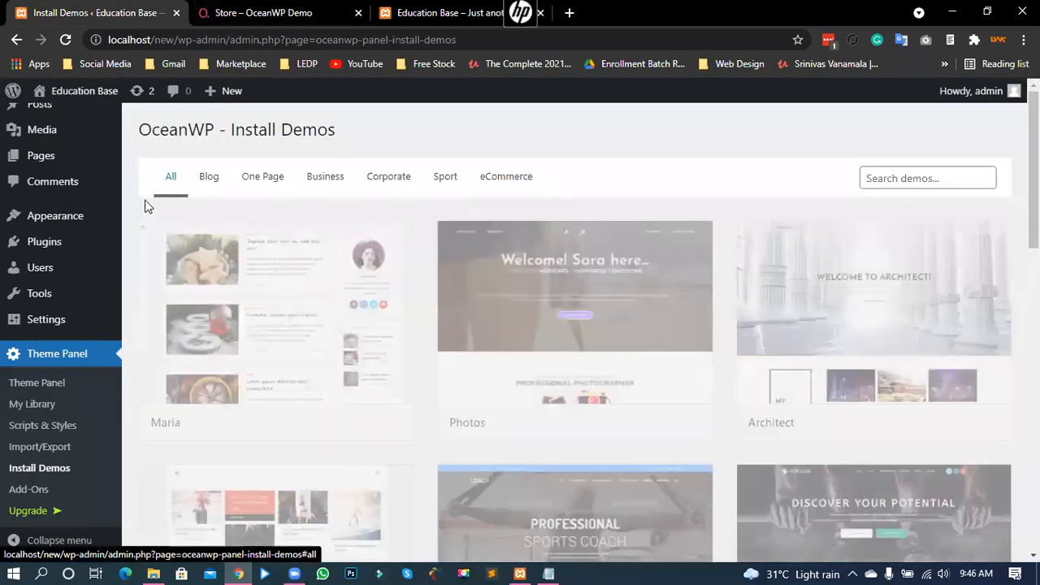
click(492, 177)
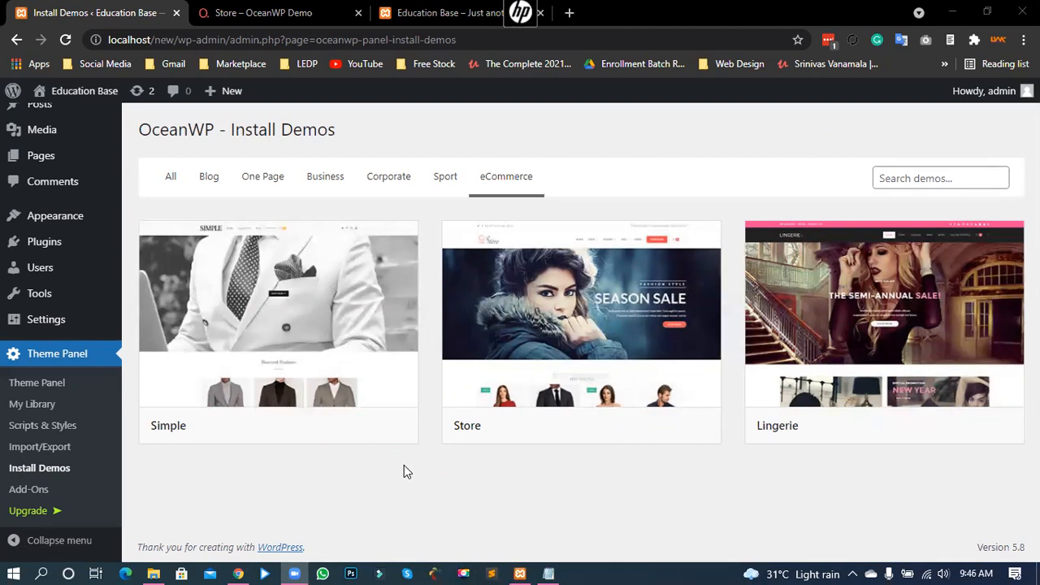
click(434, 209)
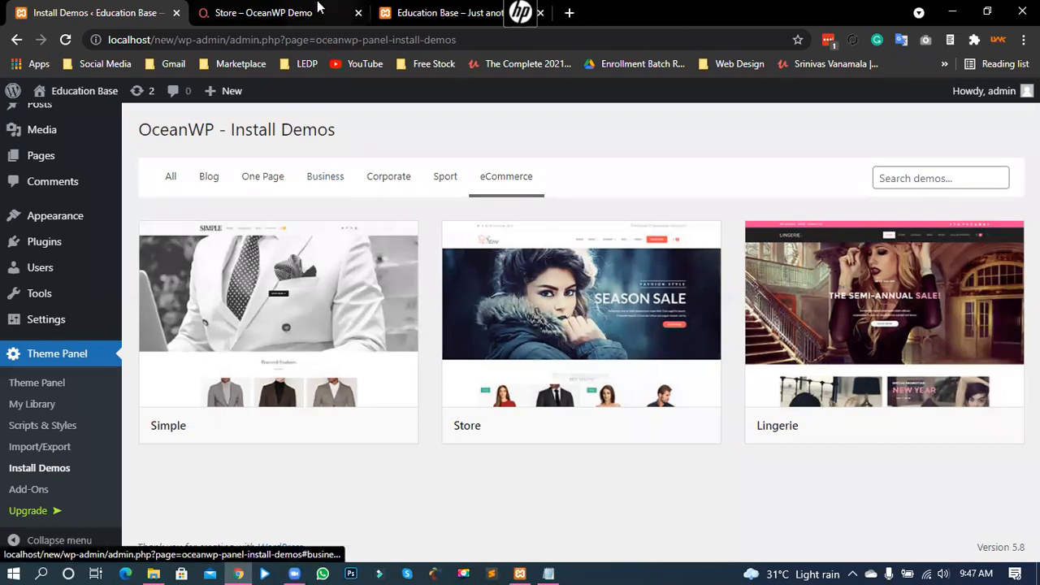
click(348, 23)
Step: Close the Store demo preview tab and return to the OceanWP Install Demos page
click(358, 12)
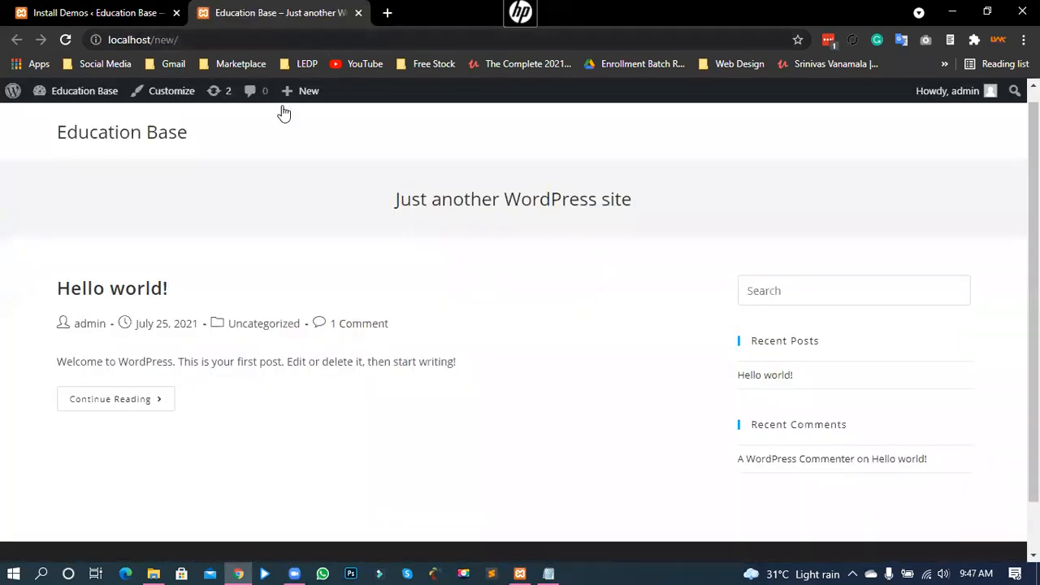
scroll(240, 281, down, 1)
scroll(234, 266, up, 1)
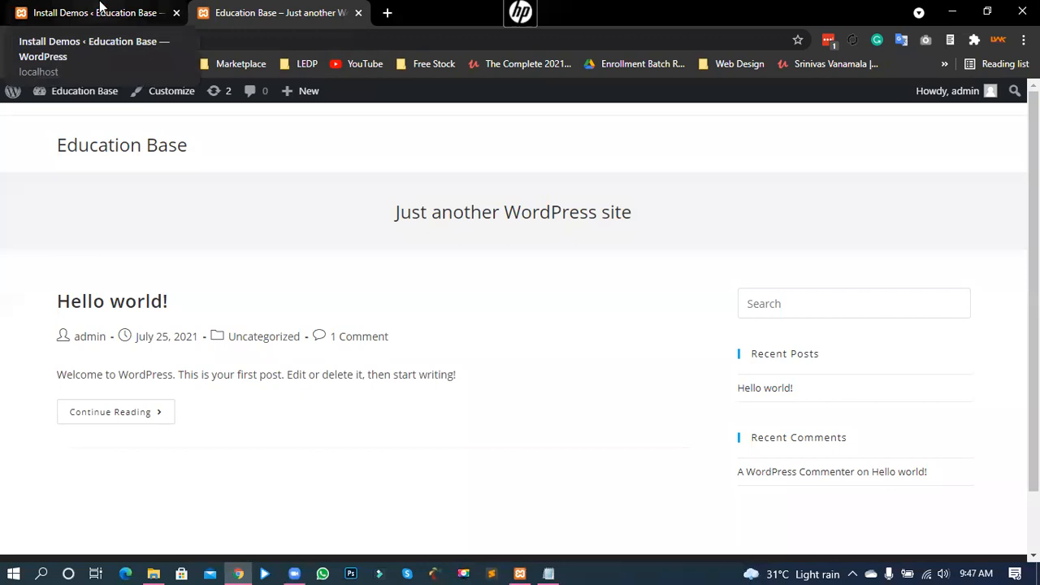
click(100, 8)
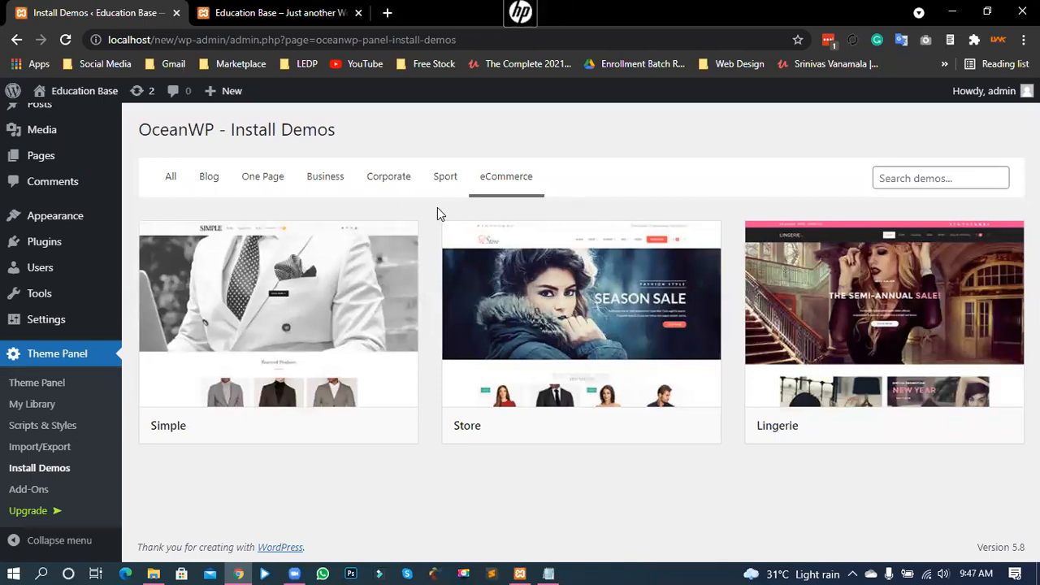
mouse_move(285, 380)
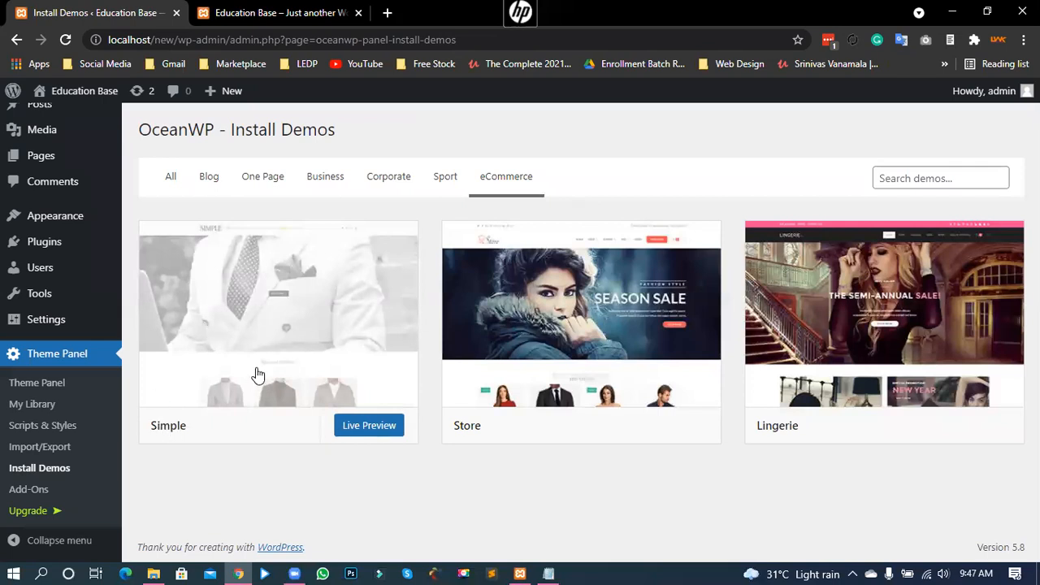
click(260, 339)
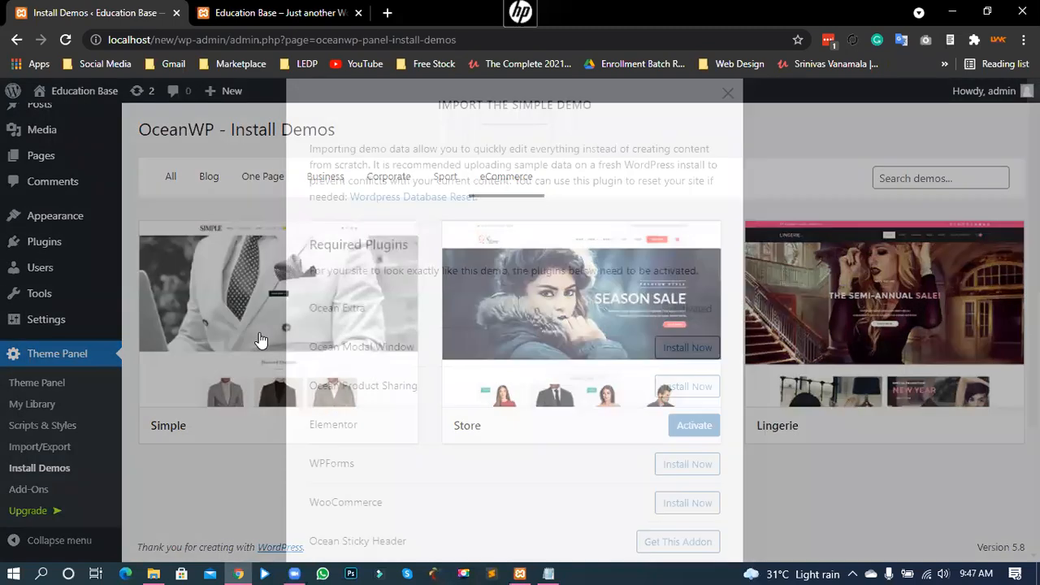
drag(331, 246, 420, 241)
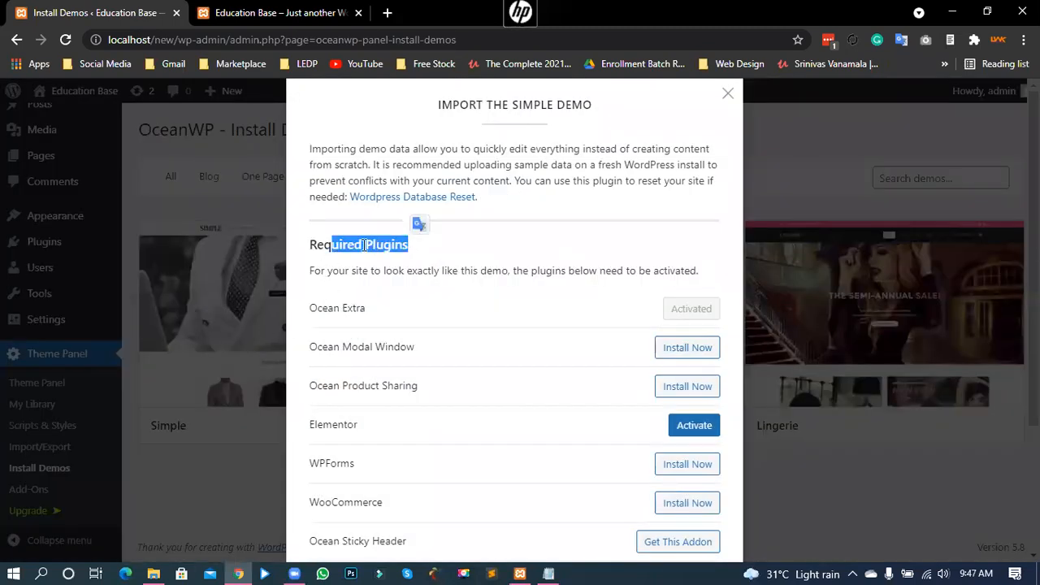
click(363, 245)
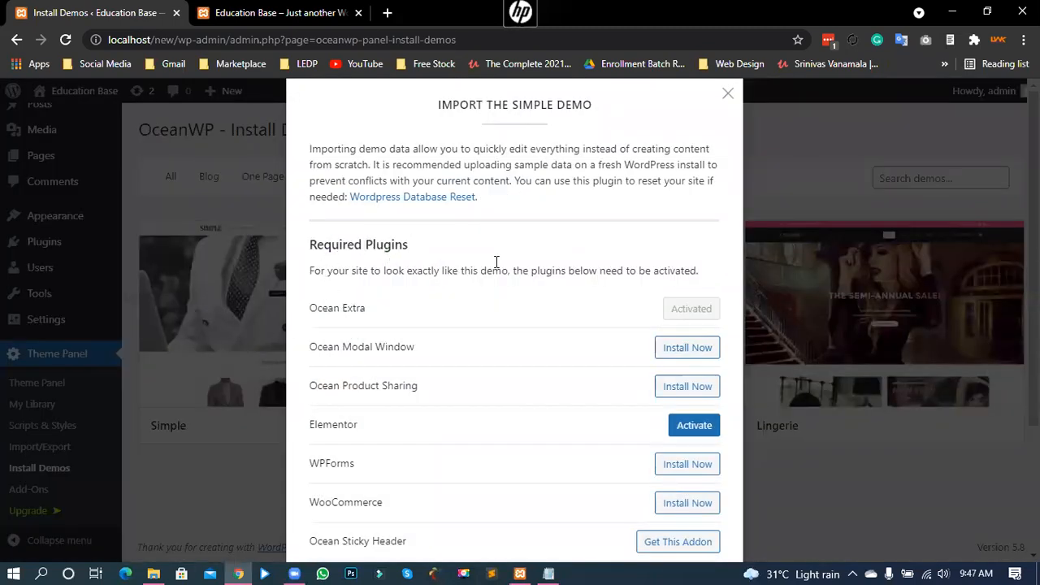
scroll(503, 317, down, 2)
drag(335, 271, 395, 322)
click(369, 309)
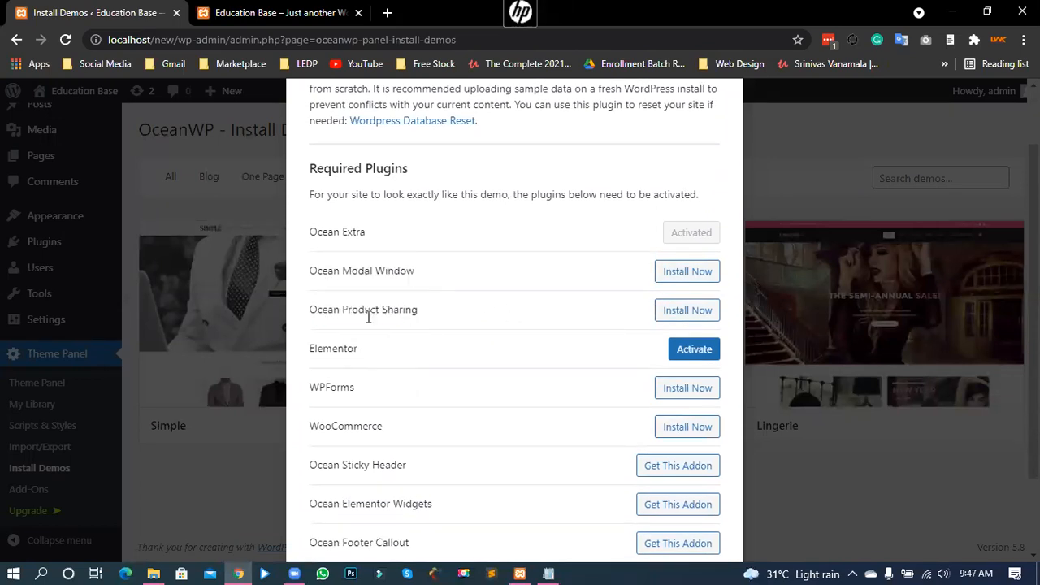
drag(319, 348, 331, 391)
click(425, 353)
click(315, 427)
drag(313, 427, 381, 424)
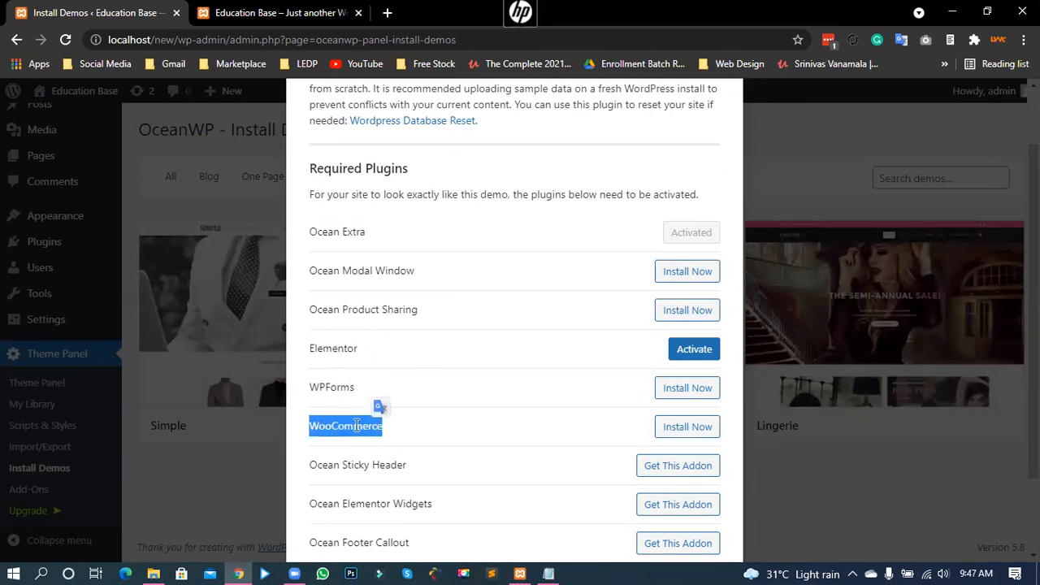
click(381, 403)
scroll(654, 223, up, 2)
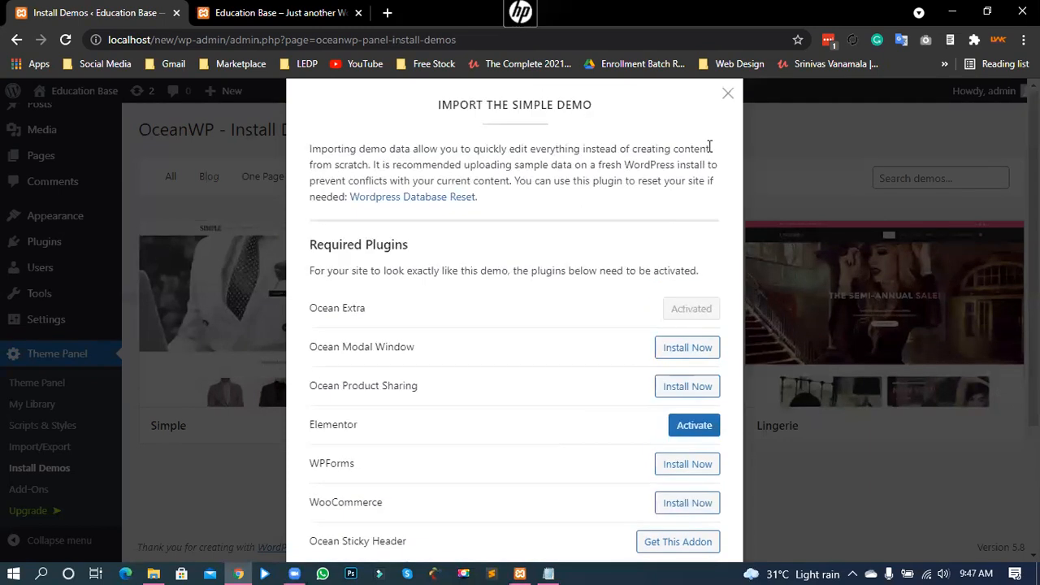
click(728, 93)
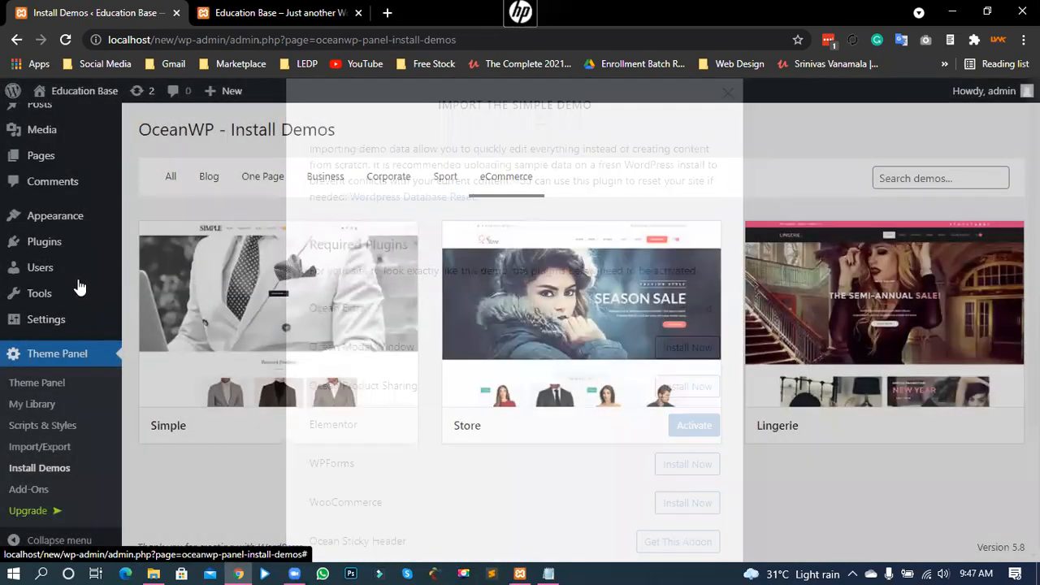
mouse_move(55, 246)
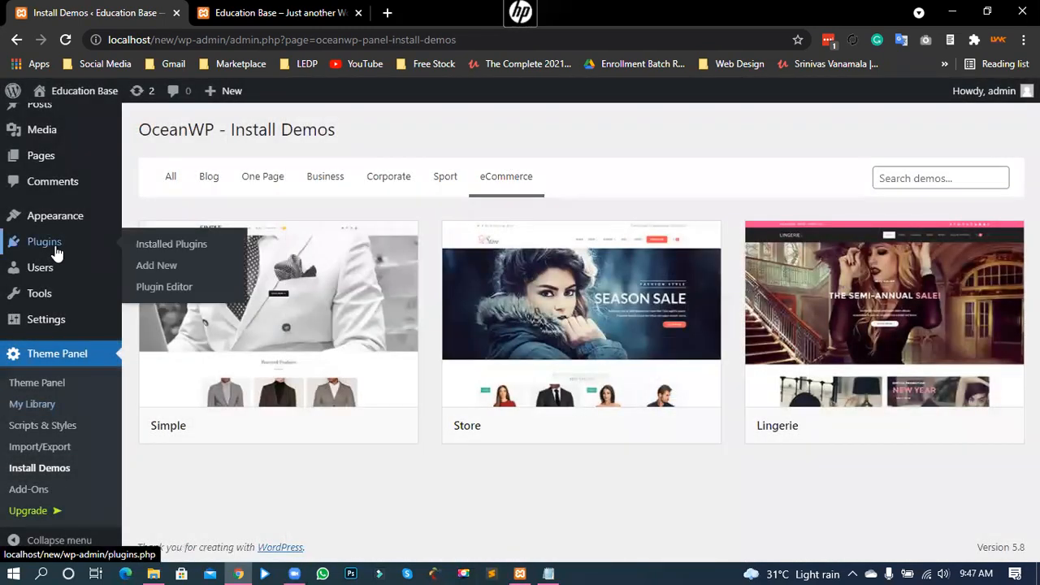
click(162, 267)
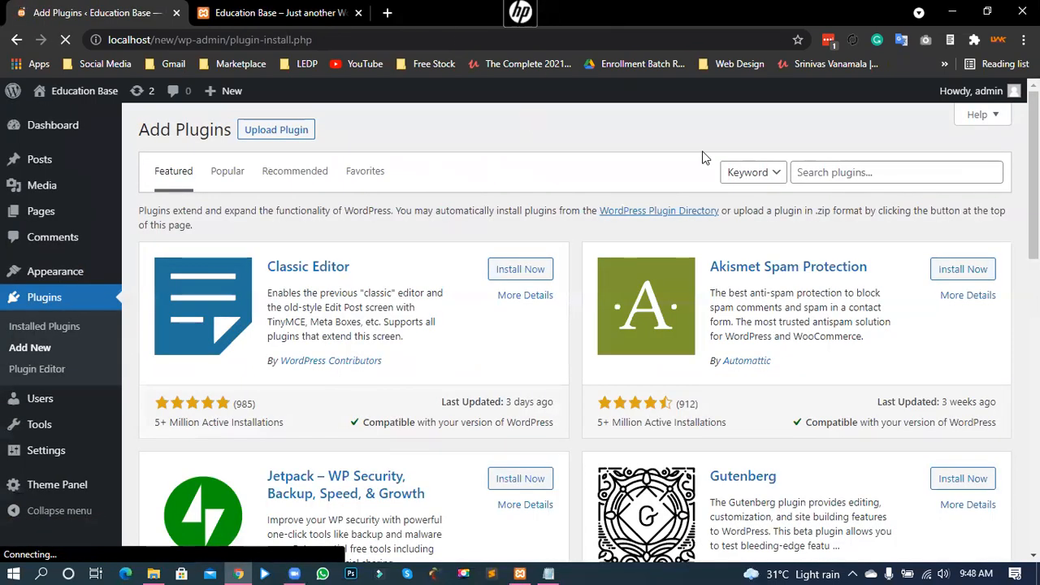
click(824, 173)
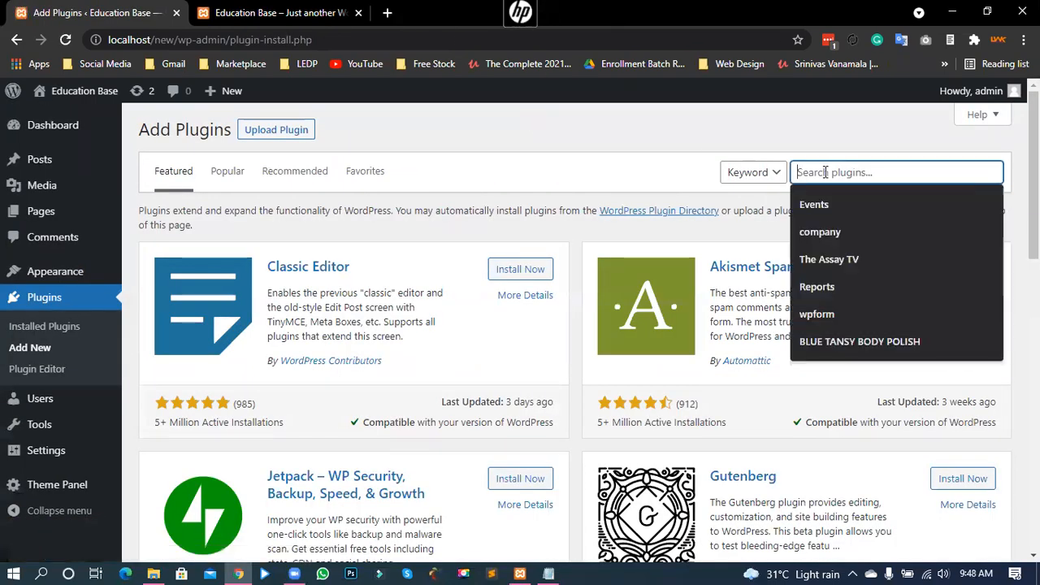
text(woocommerce)
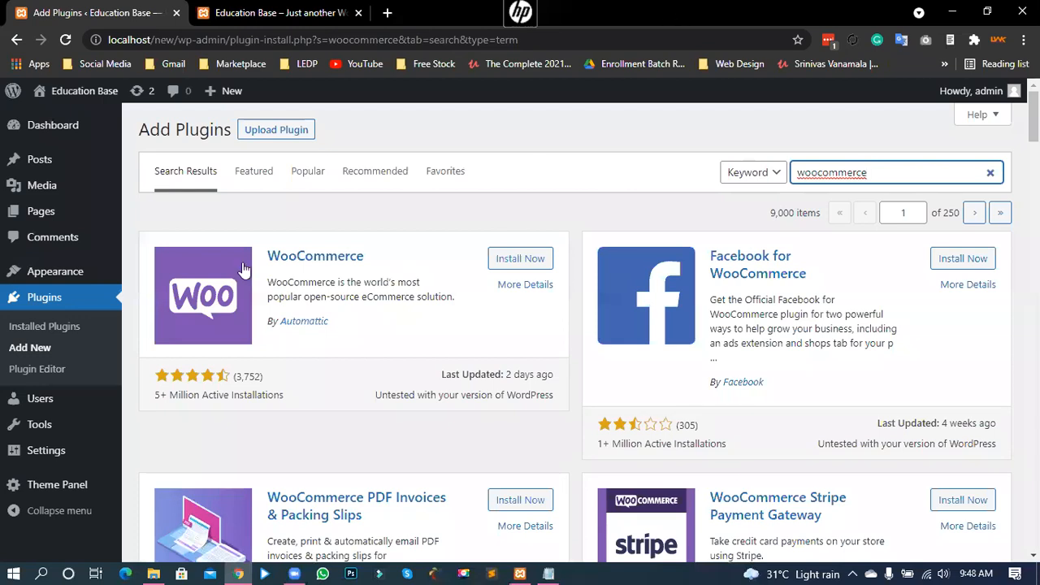
drag(155, 395, 279, 397)
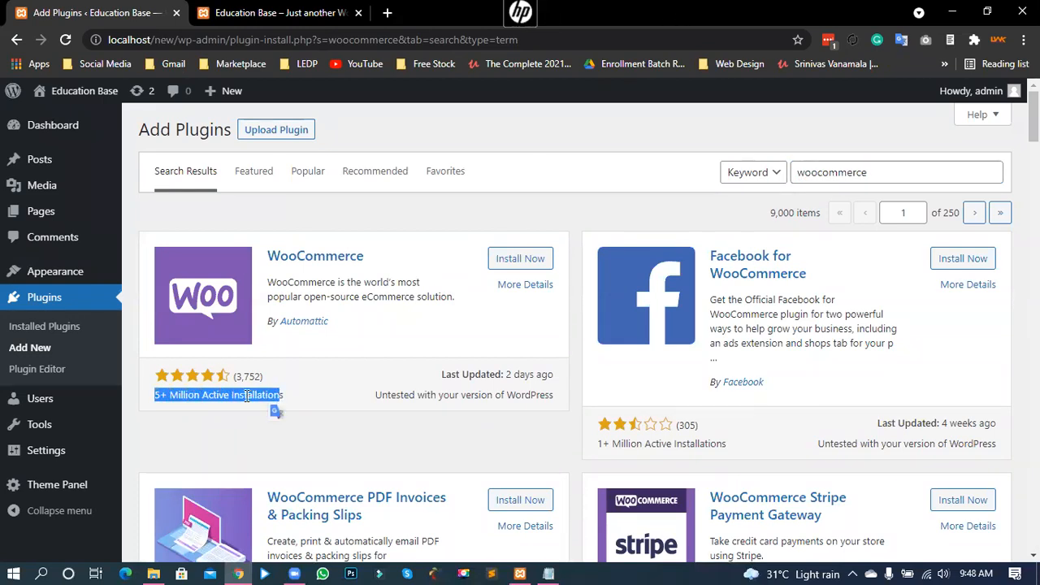
click(276, 411)
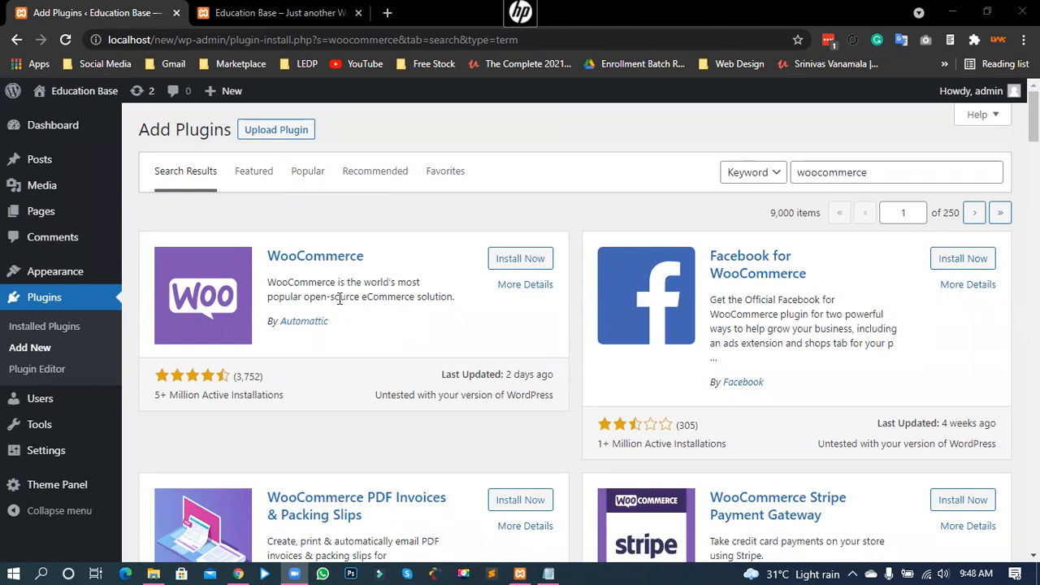
click(155, 401)
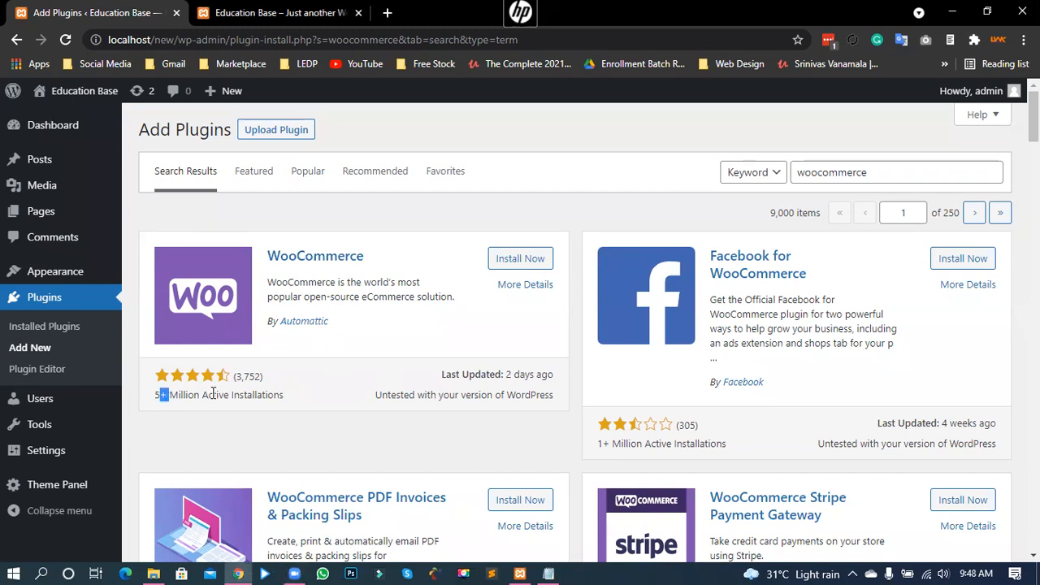
drag(255, 395, 155, 400)
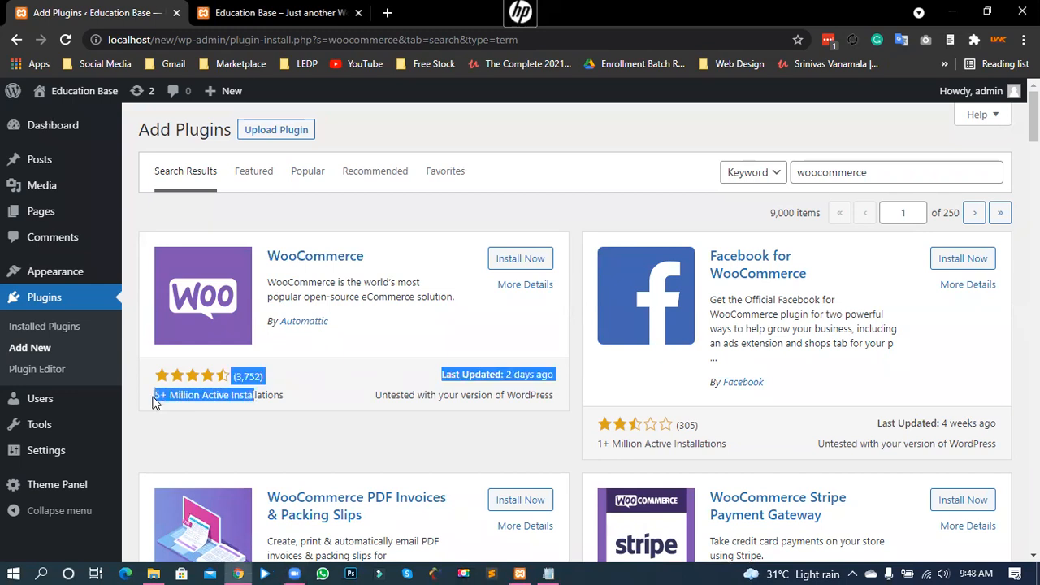
click(266, 398)
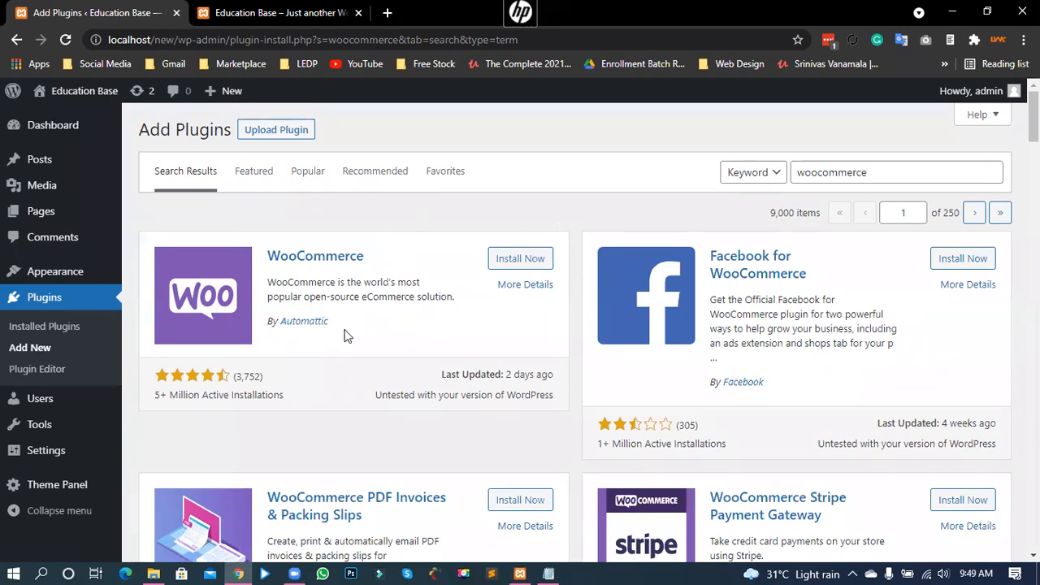
drag(376, 282, 434, 295)
click(371, 298)
drag(363, 297, 409, 300)
Step: Install WooCommerce from the woocommerce plugin search results
click(376, 296)
click(520, 259)
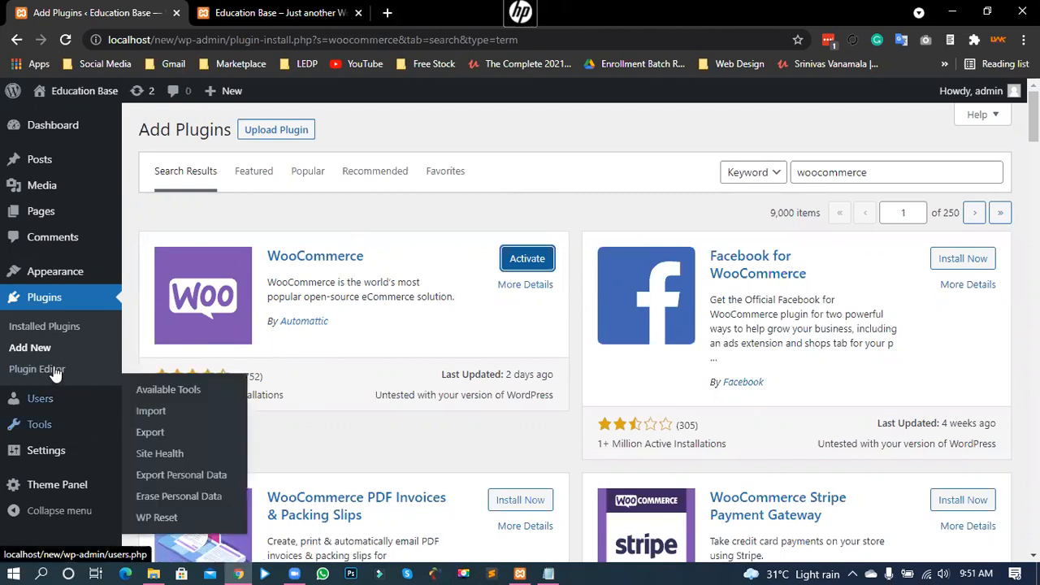
Step: Open the import requirements for the Simple demo under the eCommerce demos in Theme Panel
mouse_move(51, 493)
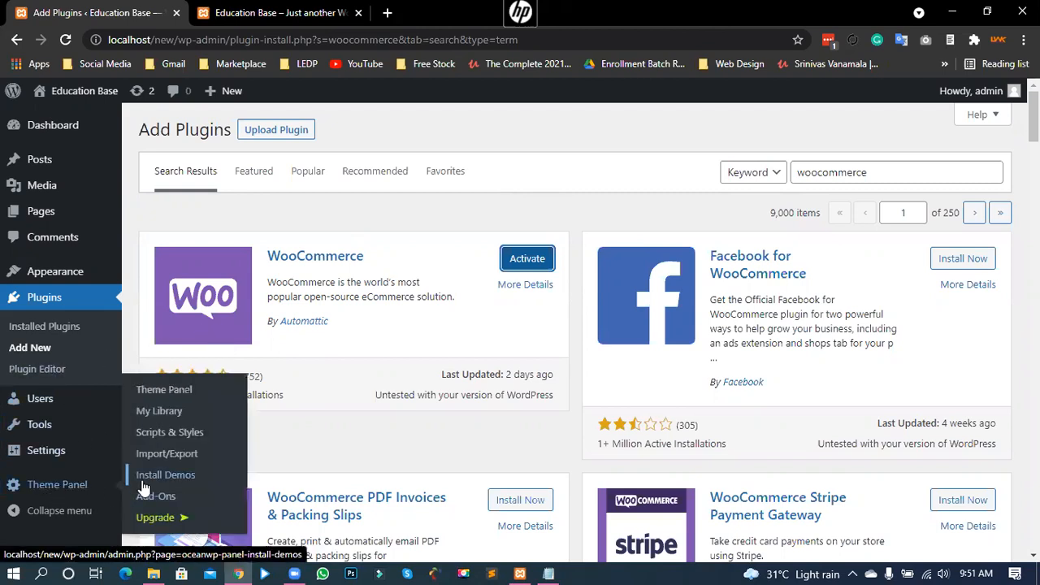
click(142, 476)
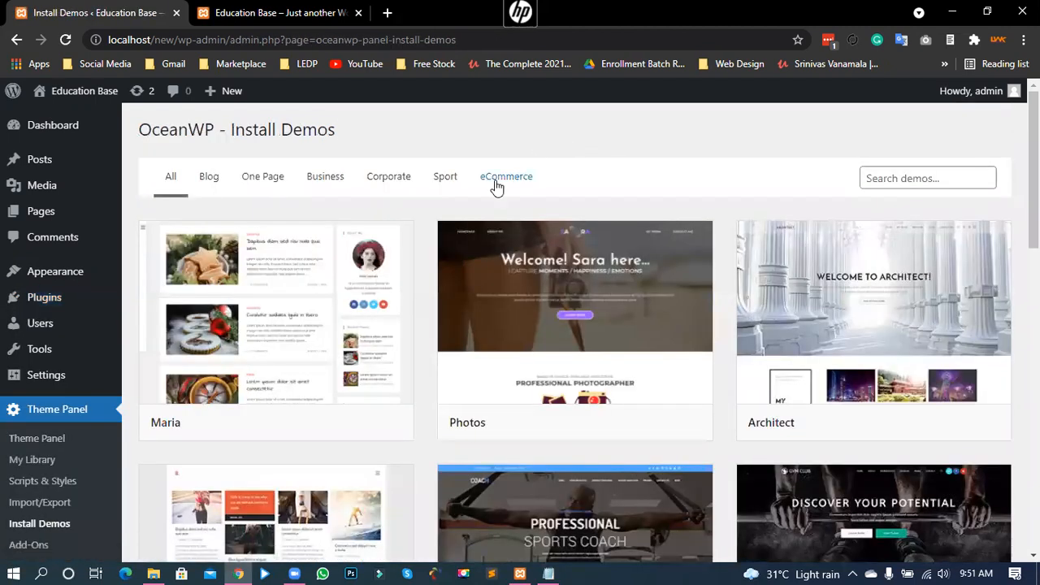
click(497, 180)
click(227, 345)
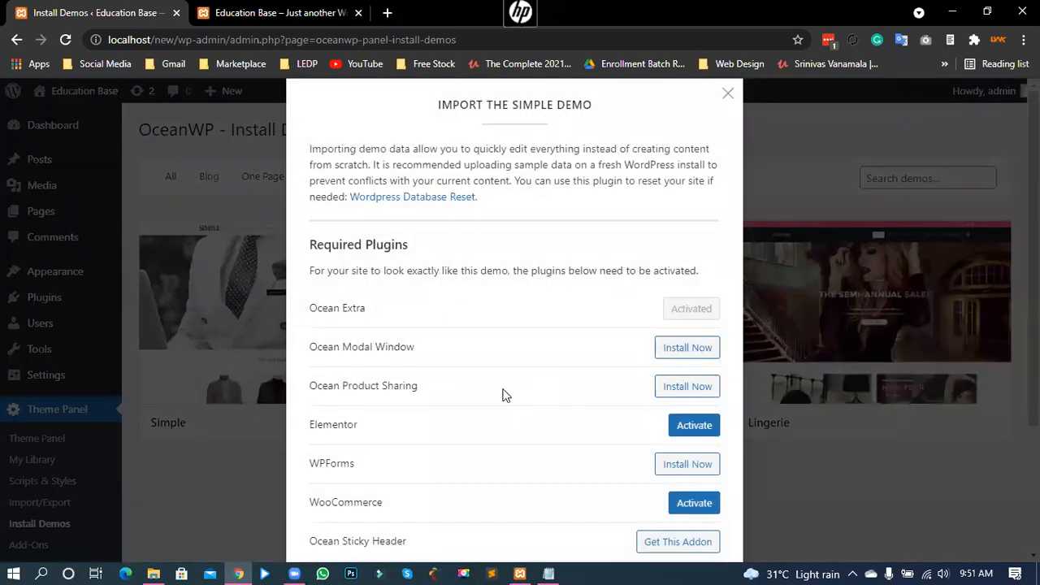
Step: Install and activate the Ocean Modal Window plugin from the Simple demo's required plugins
drag(315, 347, 399, 363)
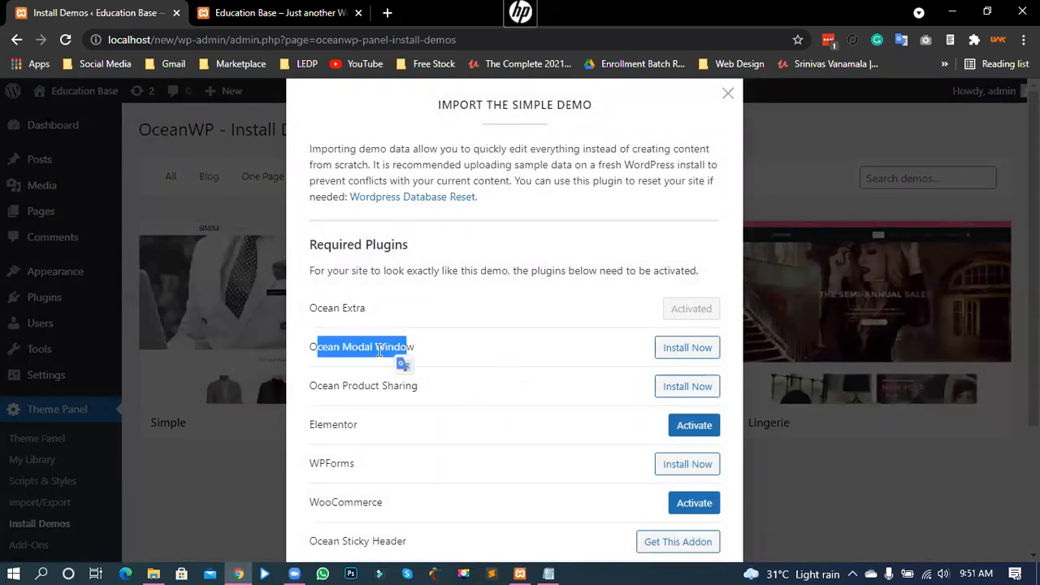
click(399, 362)
click(687, 348)
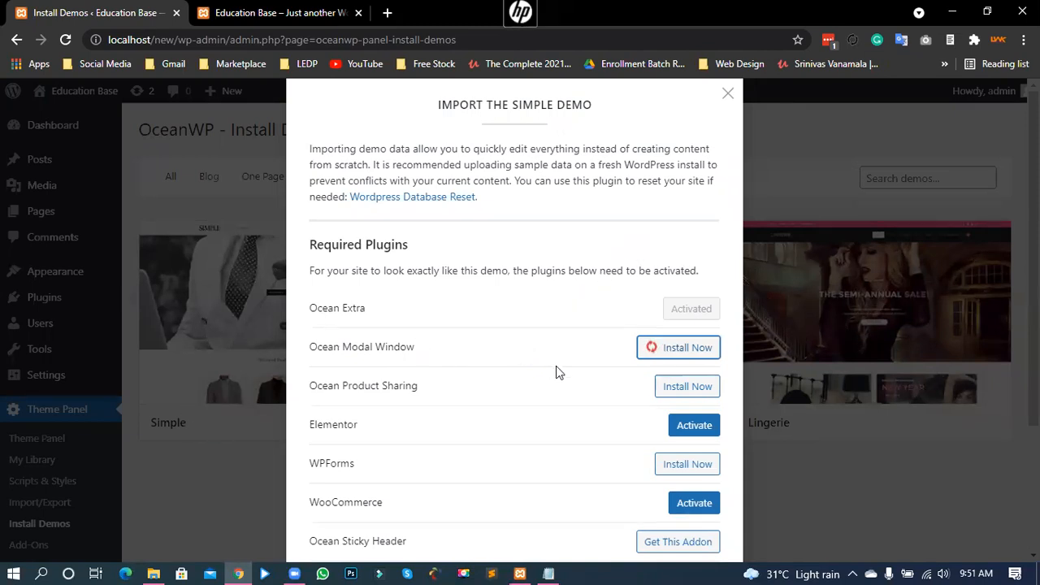
scroll(555, 369, down, 1)
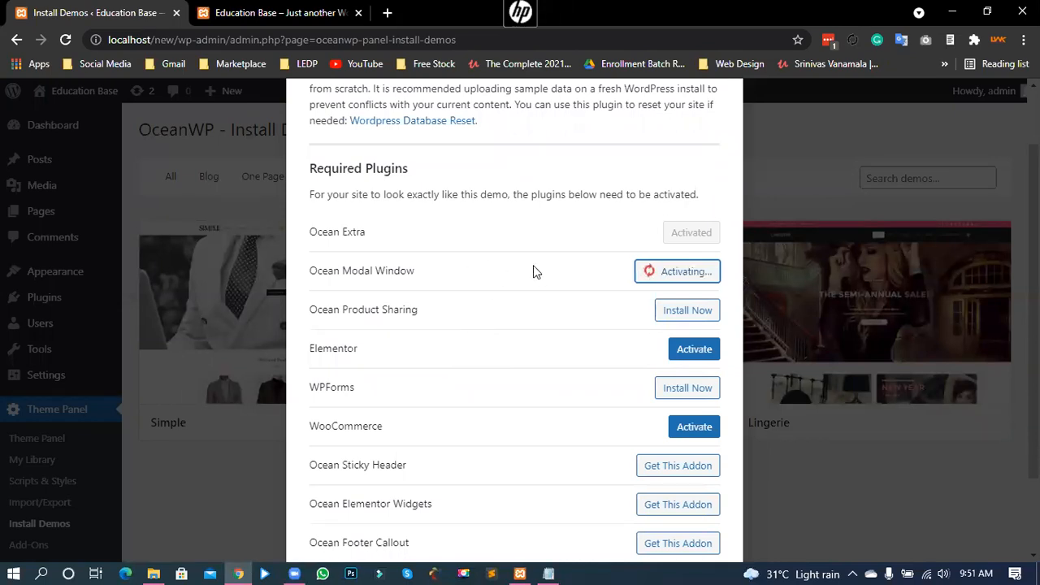
scroll(507, 280, down, 3)
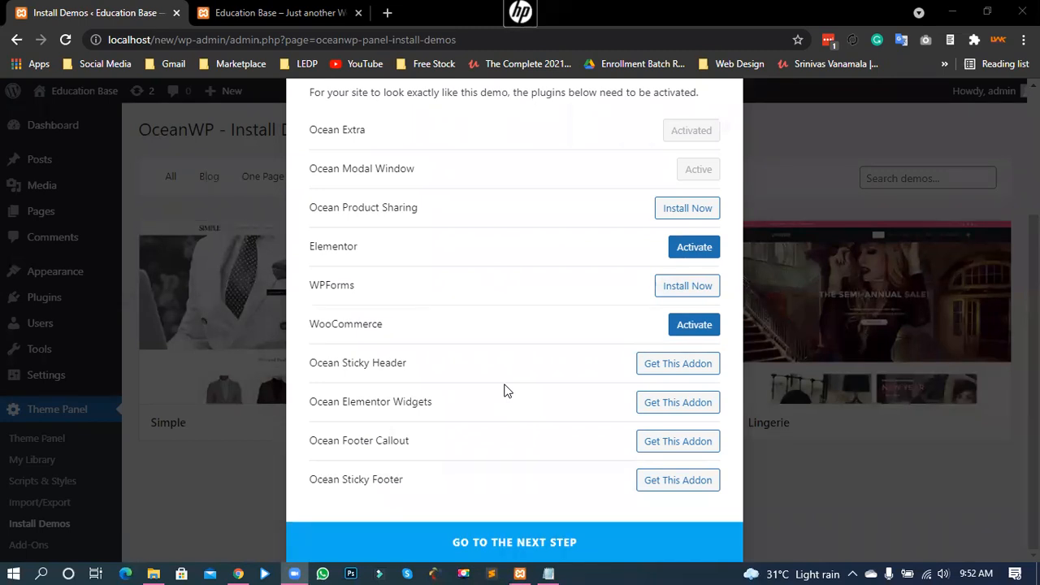
click(510, 96)
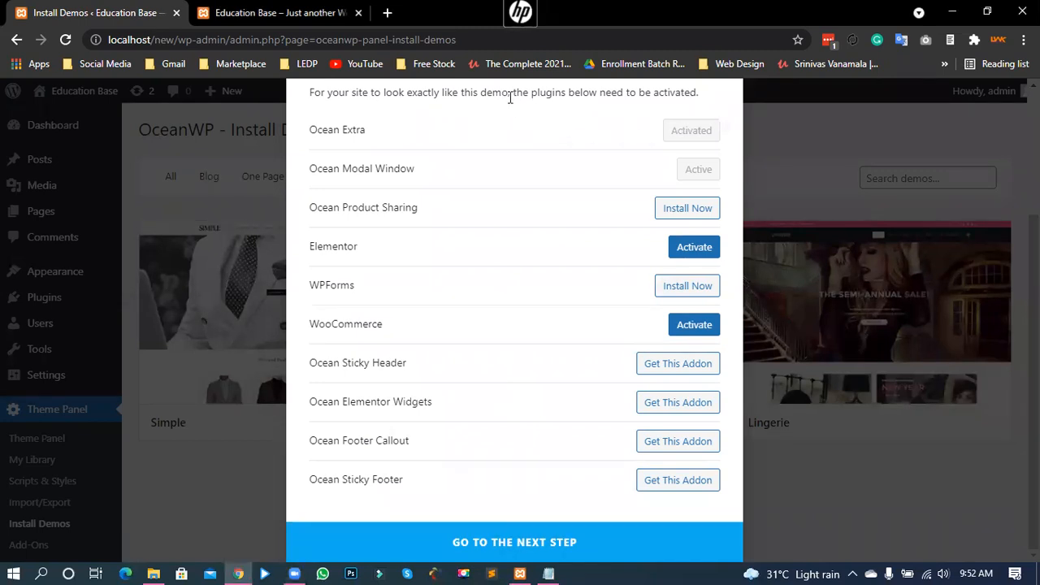
scroll(487, 388, up, 1)
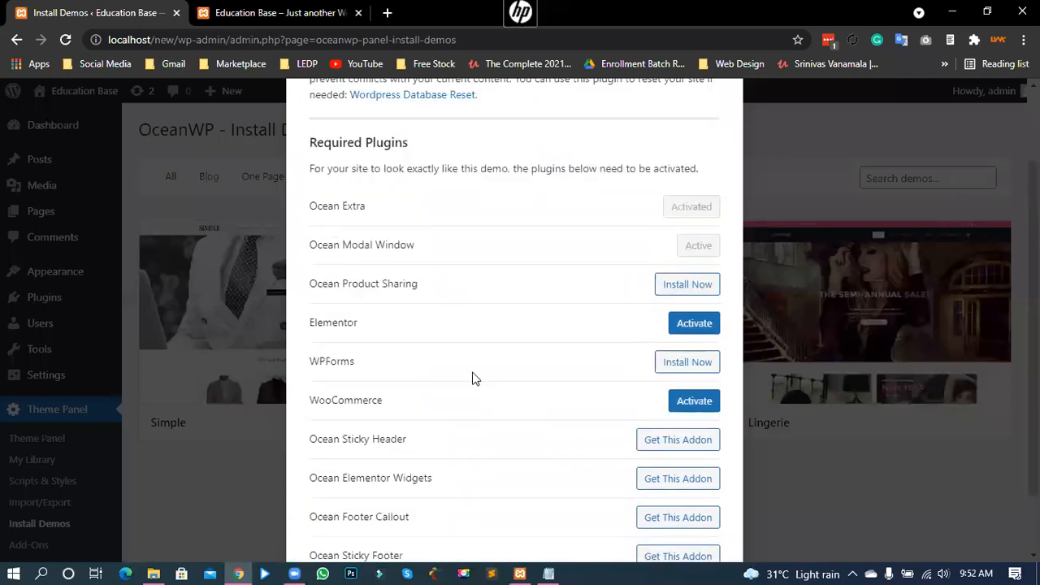
Step: Install the Ocean Product Sharing plugin and review the optional Ocean addons
click(676, 289)
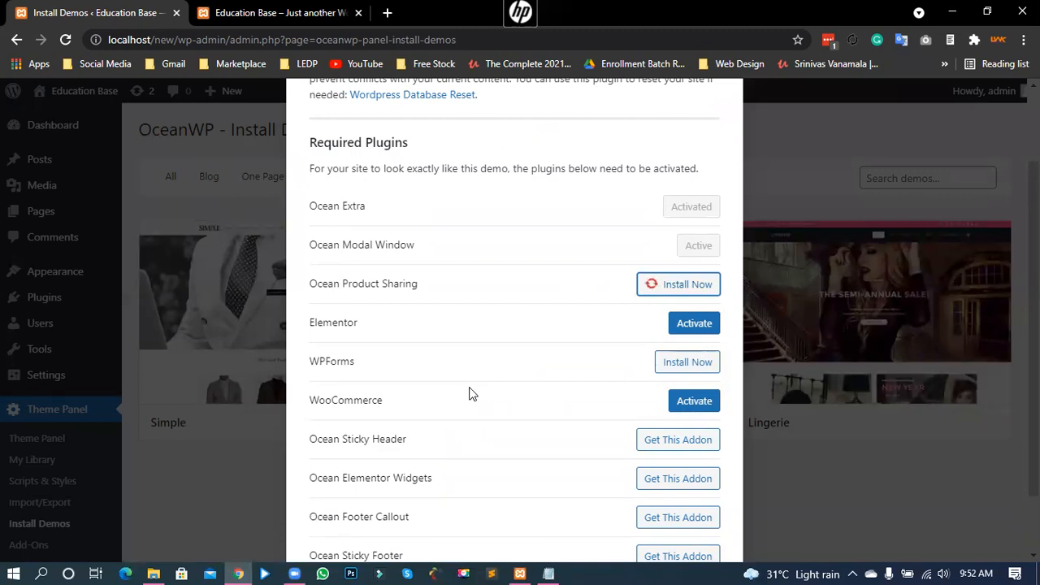
scroll(469, 394, down, 1)
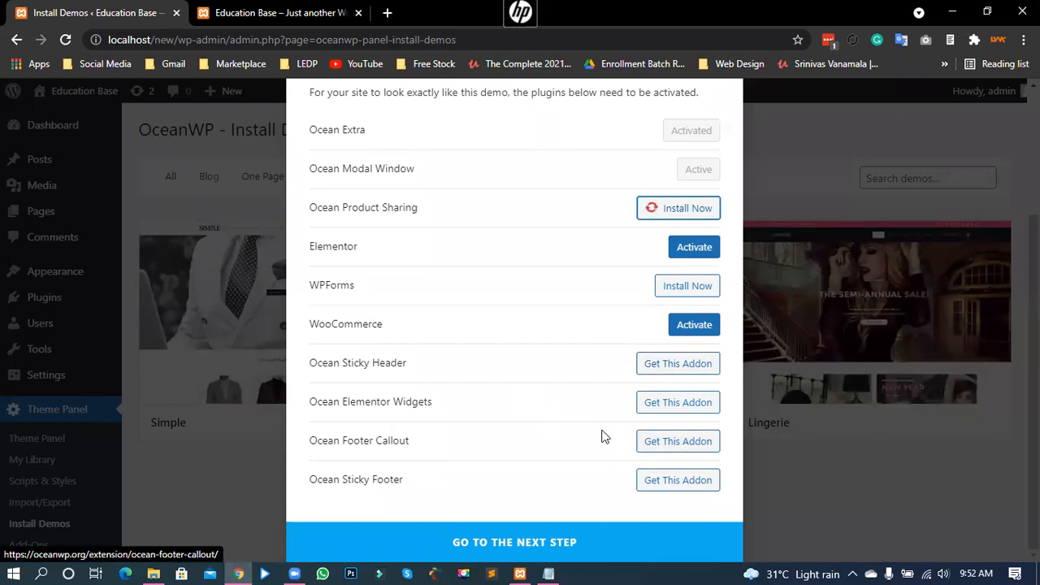
drag(364, 363, 416, 478)
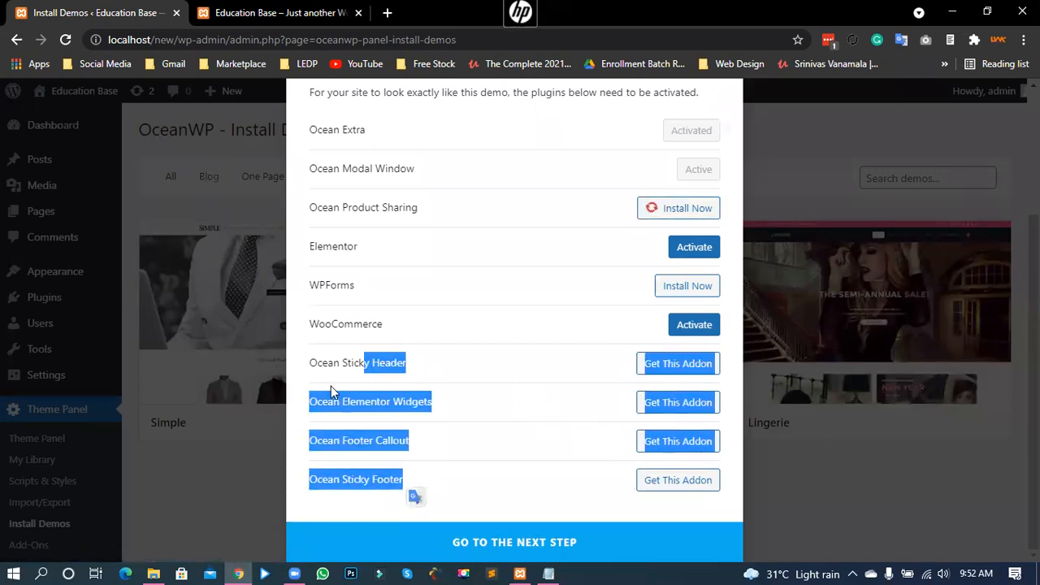
drag(311, 363, 425, 477)
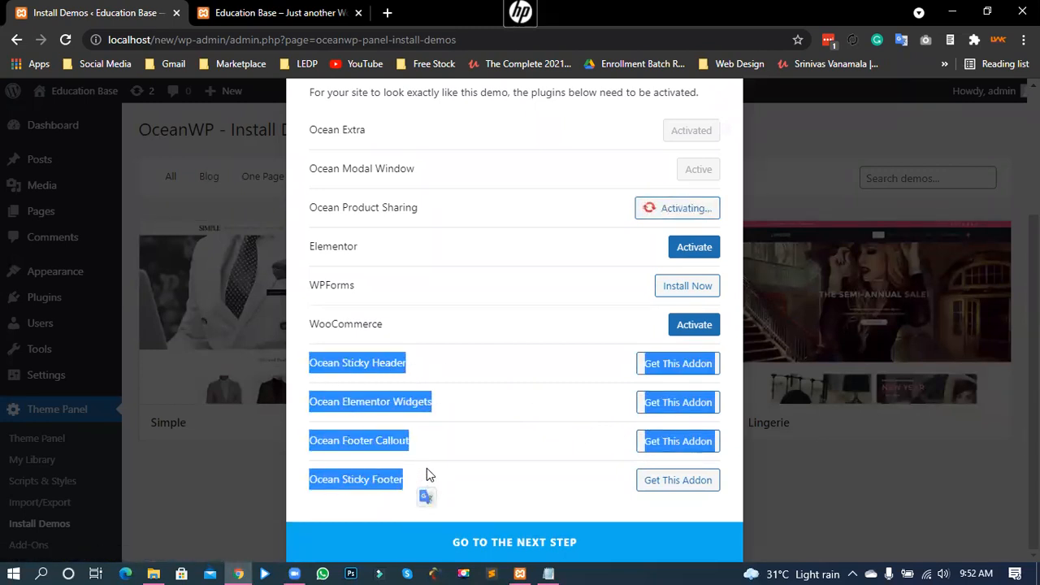
click(425, 402)
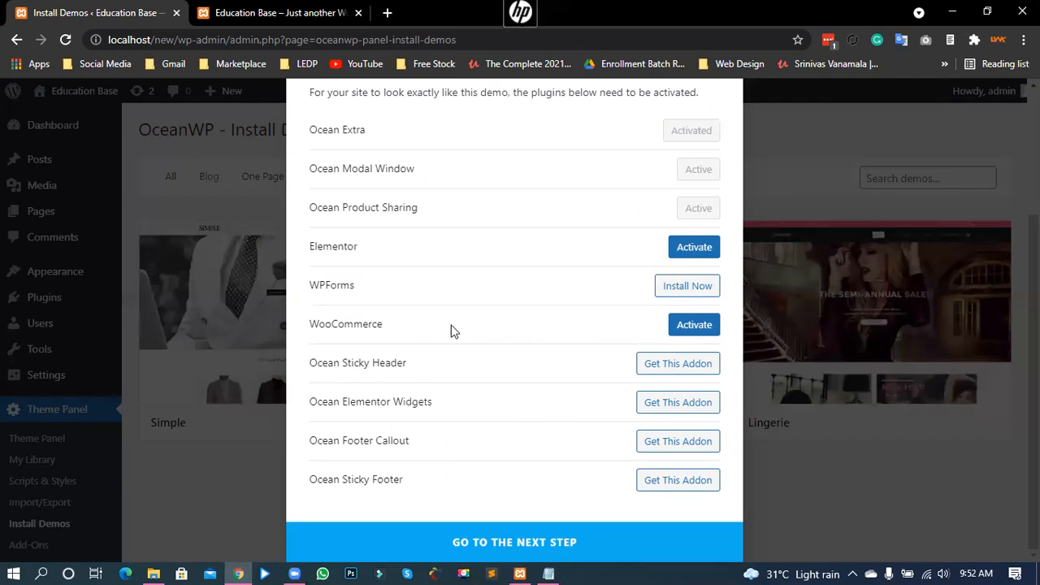
scroll(455, 323, up, 1)
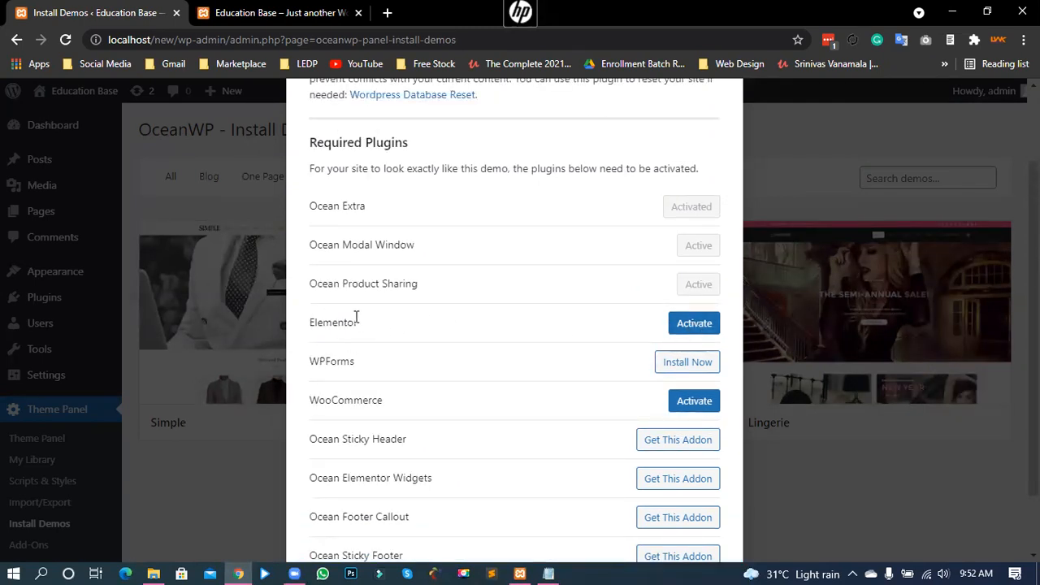
Step: Activate the Elementor plugin for the Simple demo
click(694, 324)
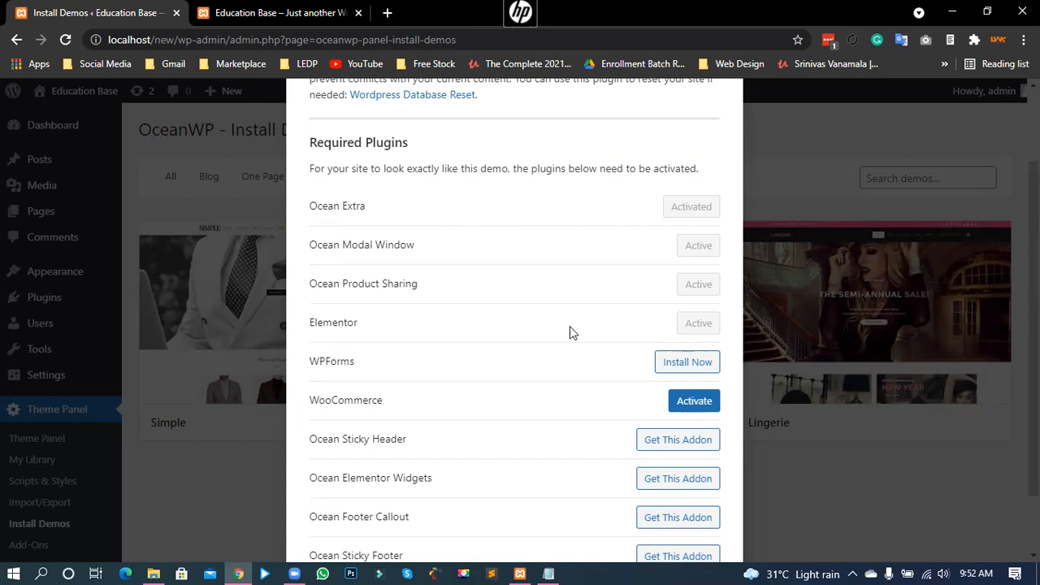
drag(313, 360, 359, 364)
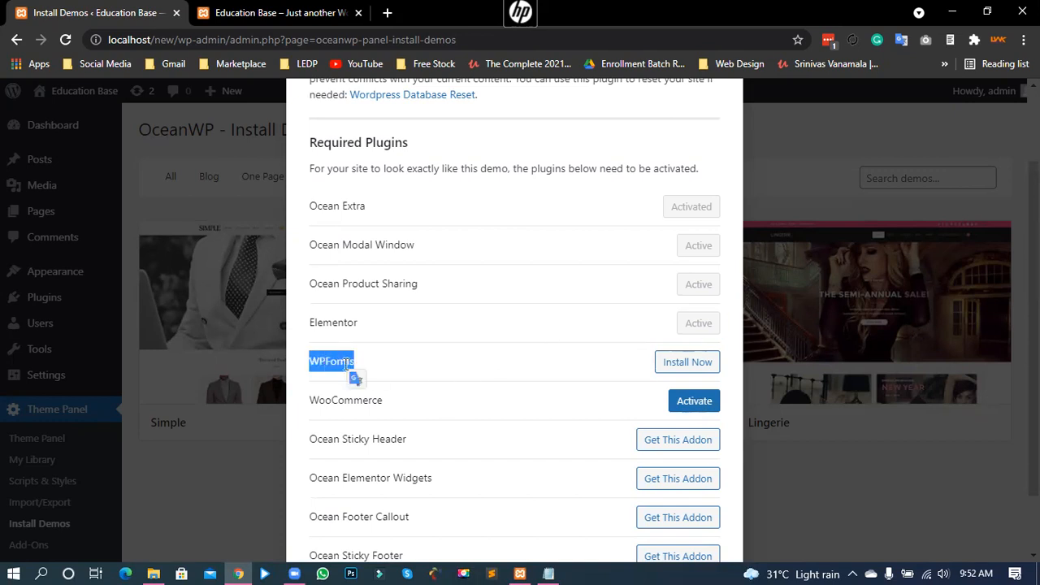
click(336, 361)
Step: Install the WPForms plugin required by the Simple demo
click(689, 362)
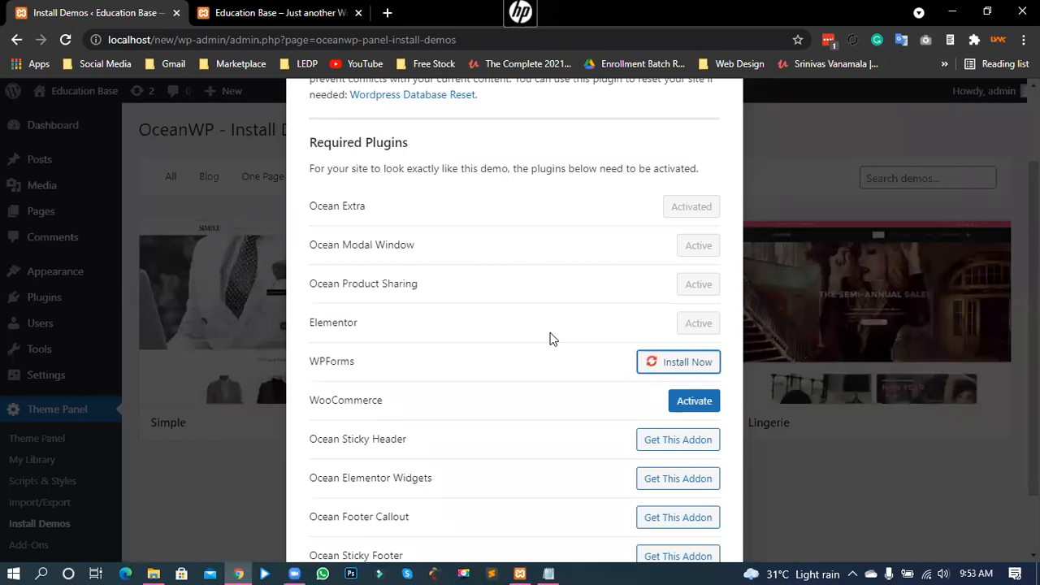
scroll(547, 329, up, 2)
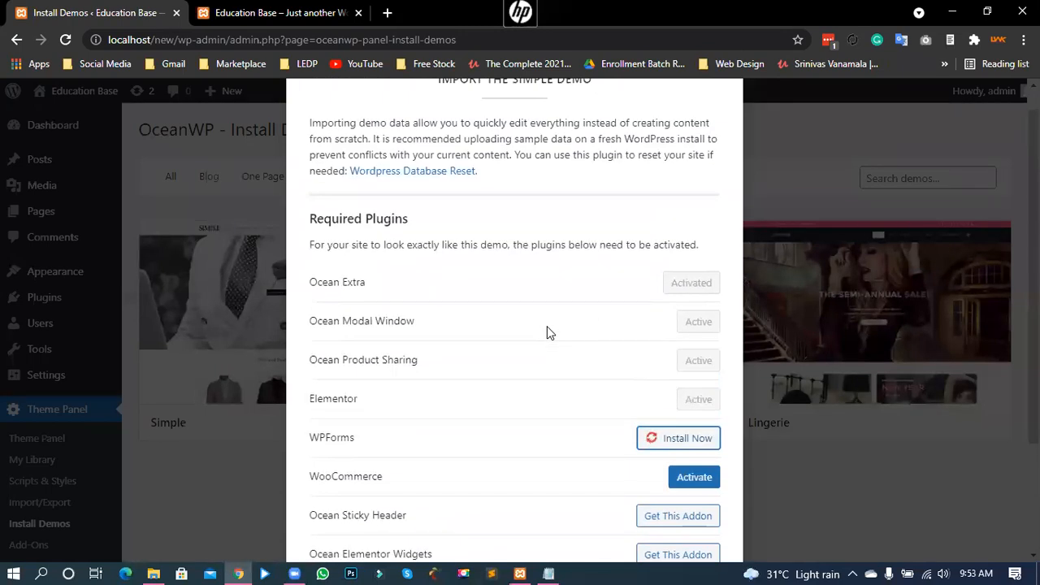
scroll(529, 348, down, 1)
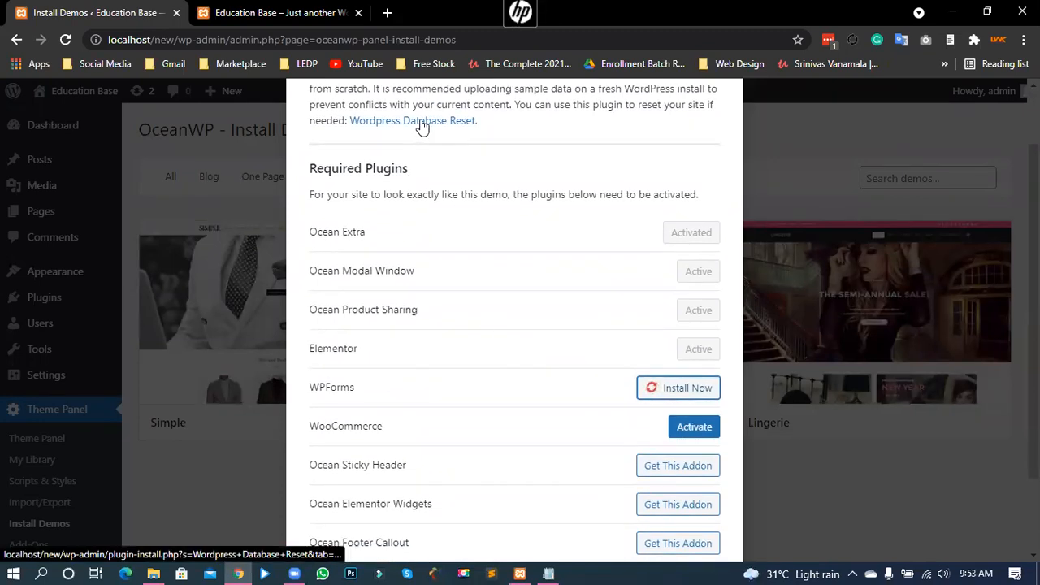
scroll(510, 400, down, 2)
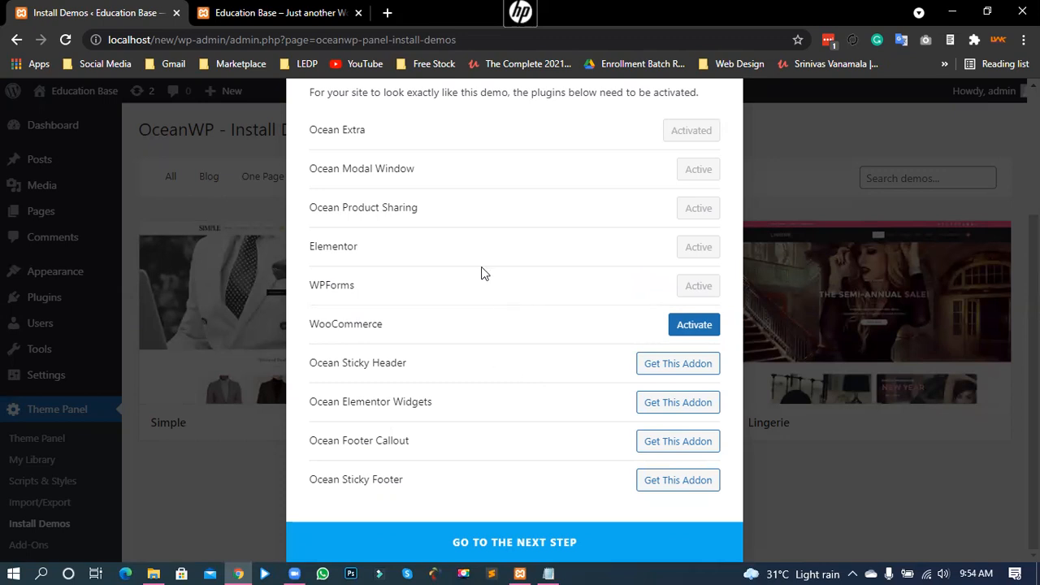
Step: Activate WooCommerce so all required Simple demo plugins show active
click(657, 321)
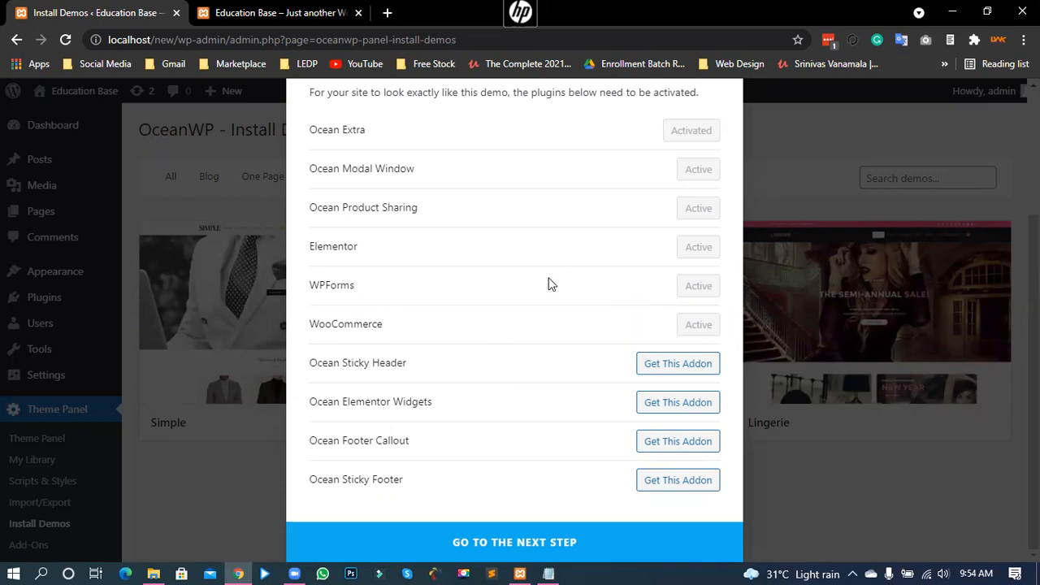
scroll(552, 289, up, 2)
scroll(560, 321, down, 2)
drag(308, 158, 386, 362)
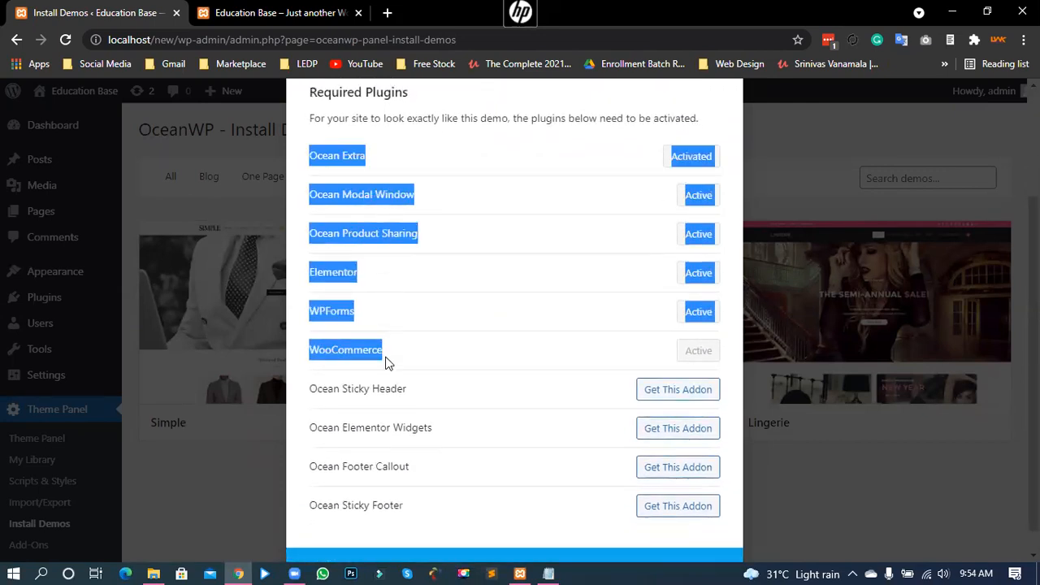
click(387, 276)
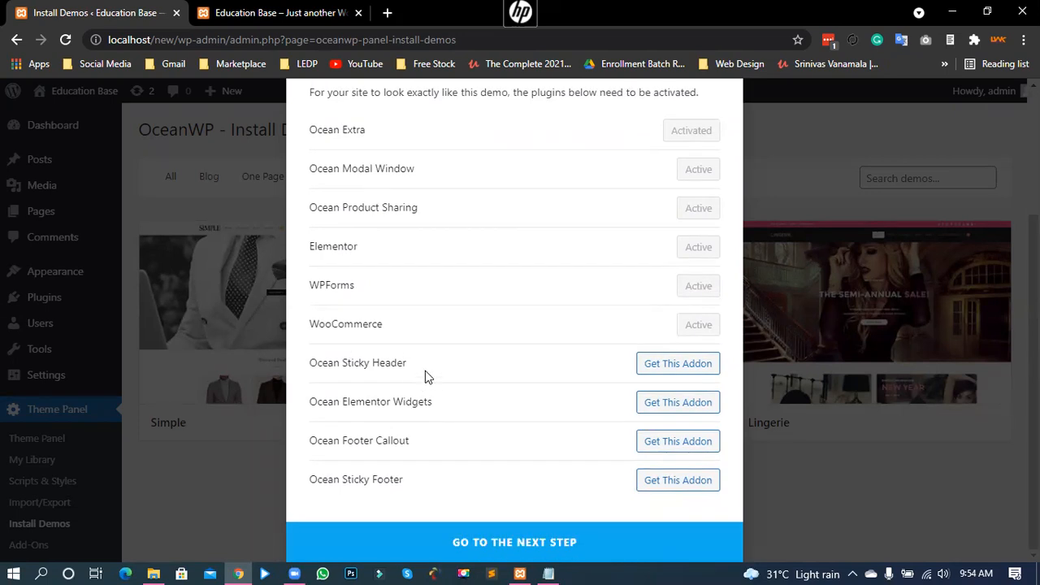
Step: Start the Simple demo import with XML data, Customizer settings, widgets and contact form ticked
click(478, 536)
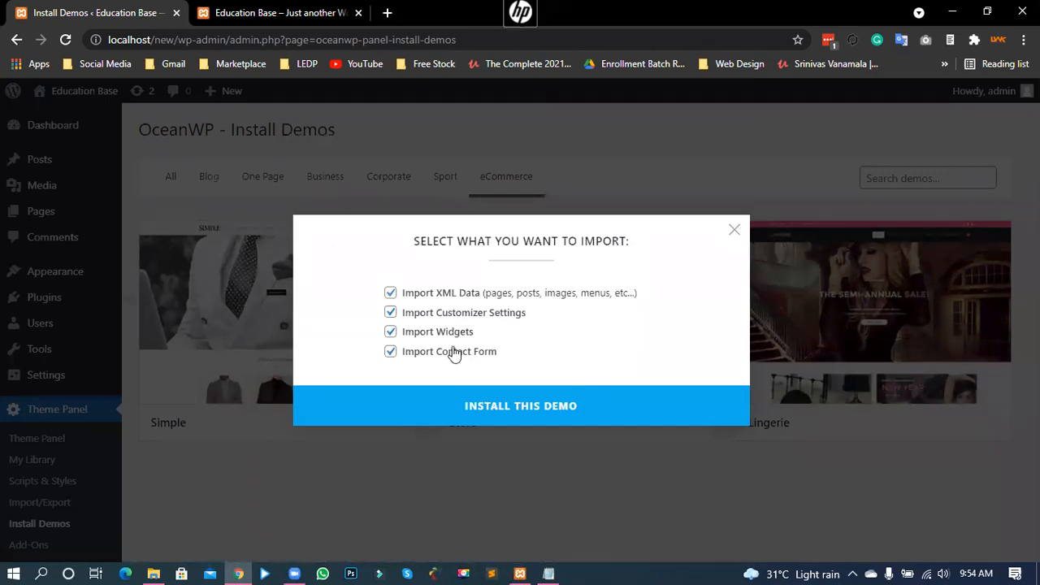
click(537, 412)
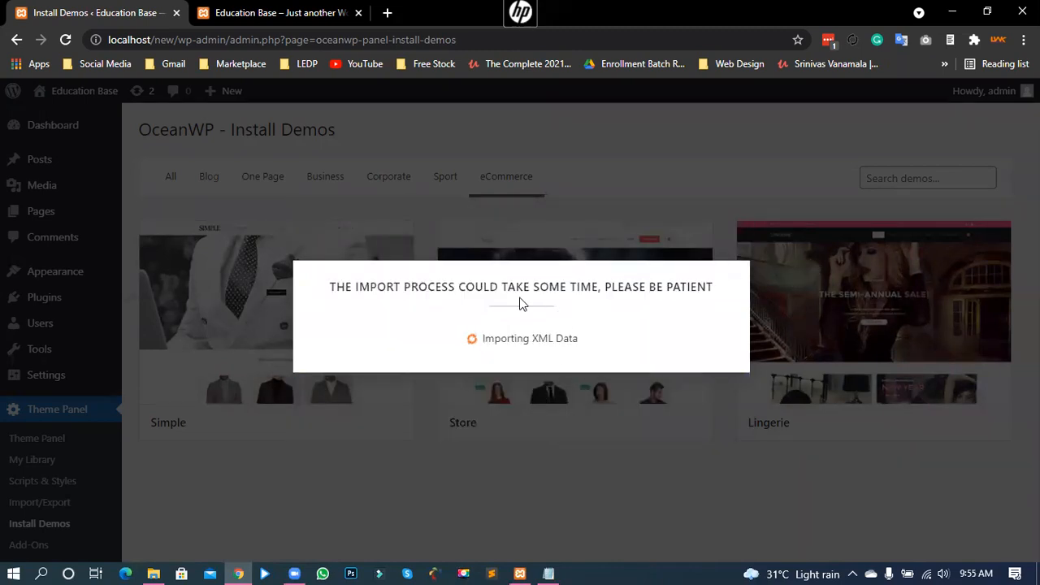
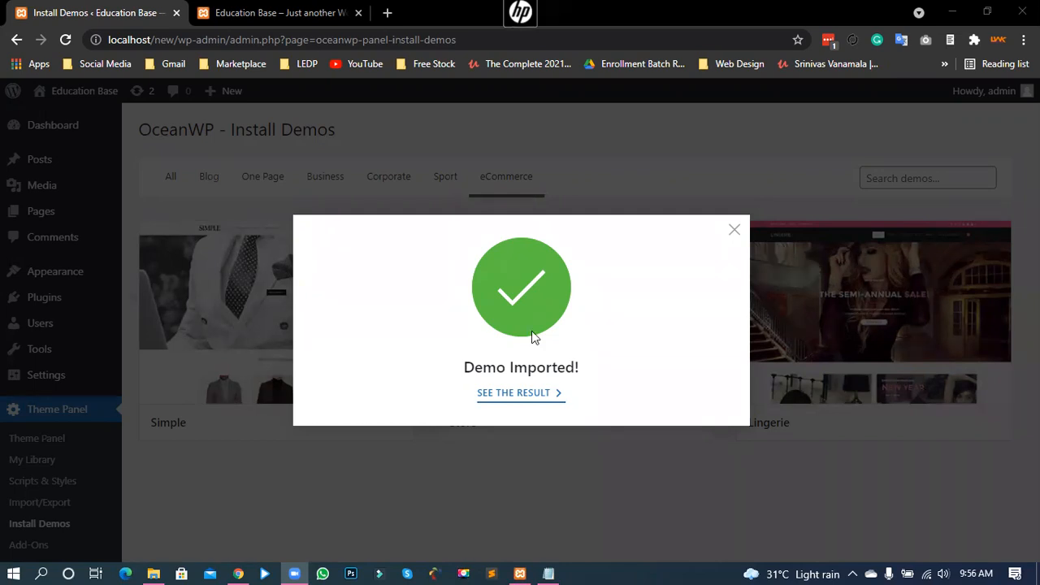
Step: Close the 'Demo Imported!' confirmation and view the imported Simple storefront in the front-end tab
click(735, 231)
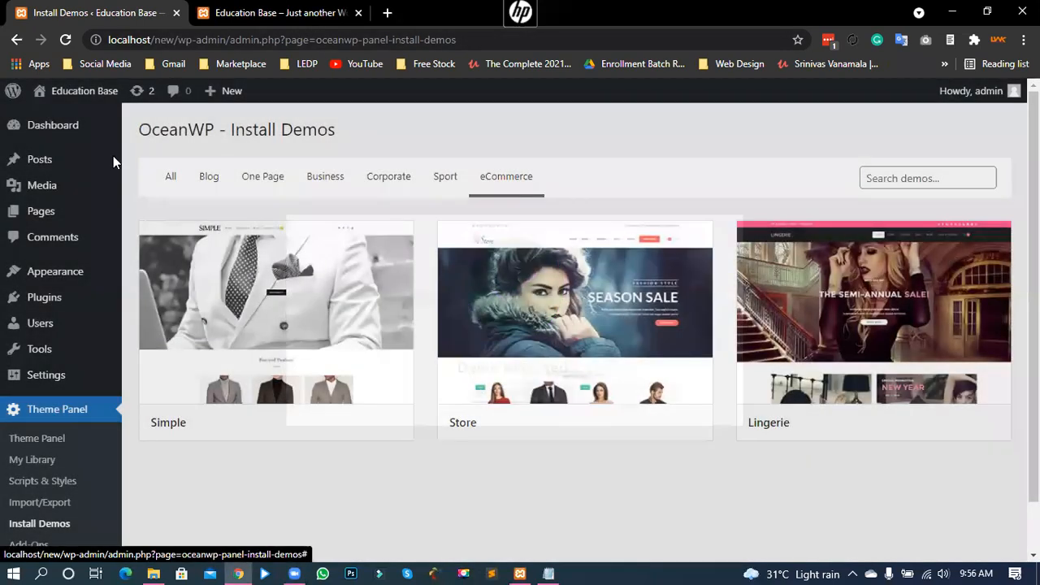
key(ctrl+Tab)
click(65, 39)
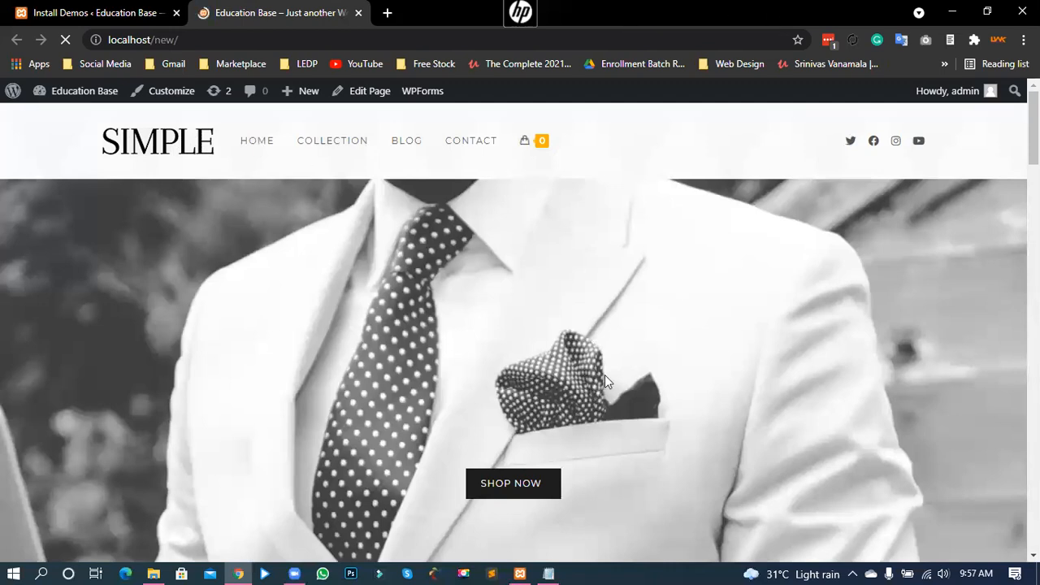
scroll(707, 365, down, 5)
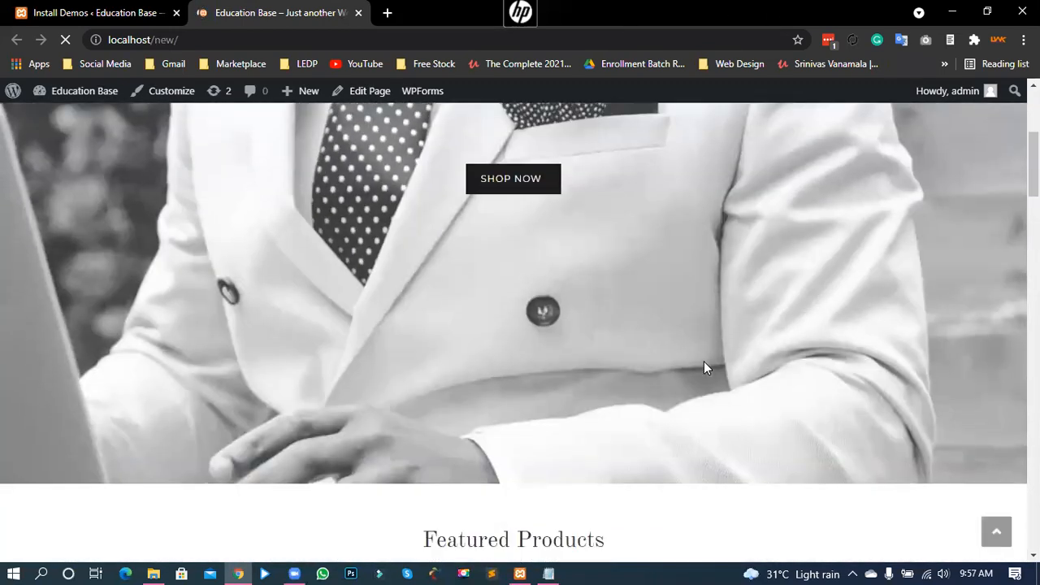
scroll(703, 368, down, 8)
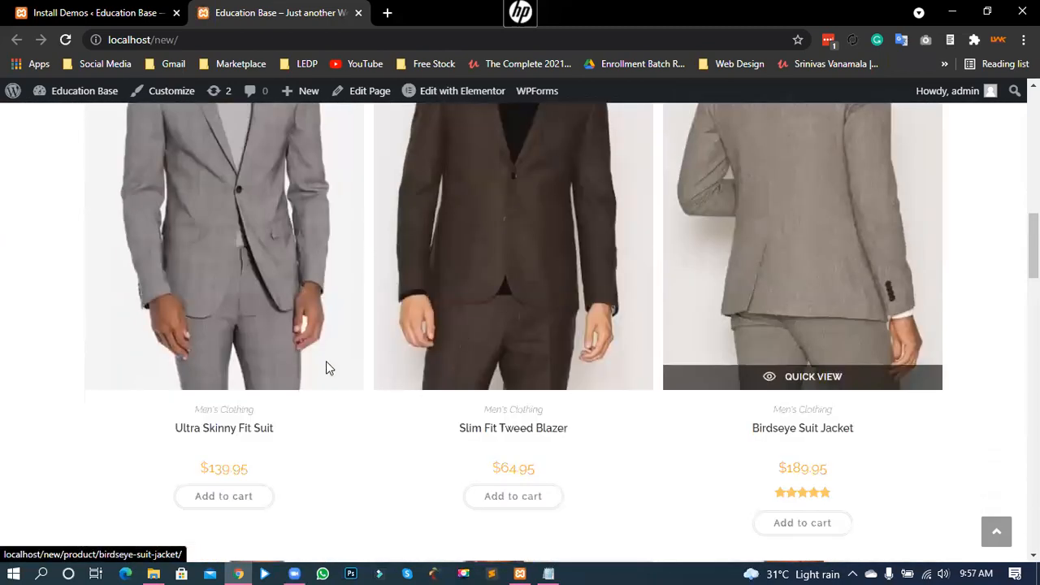
scroll(606, 378, down, 5)
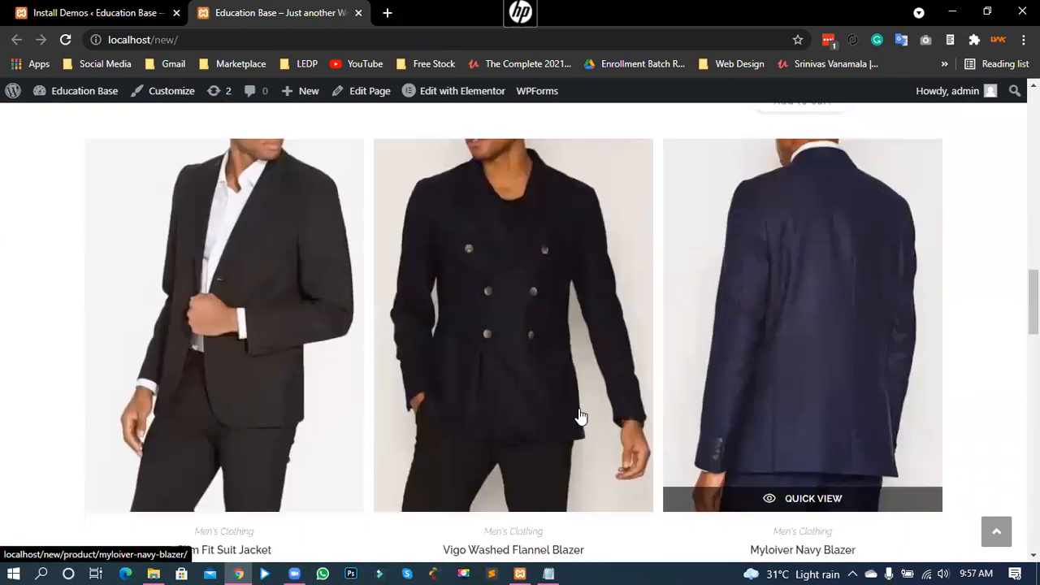
scroll(398, 398, down, 11)
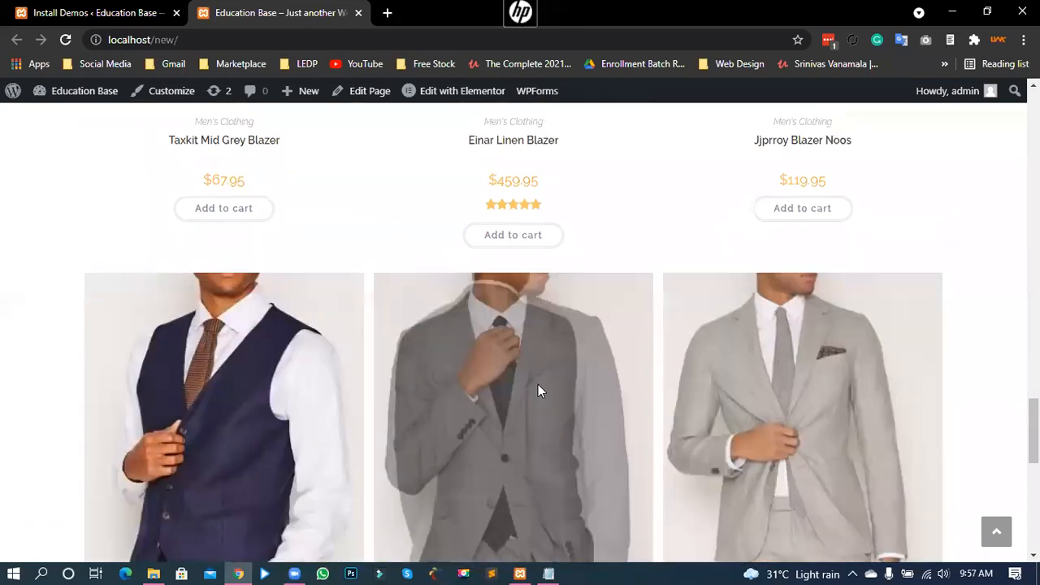
scroll(460, 379, down, 5)
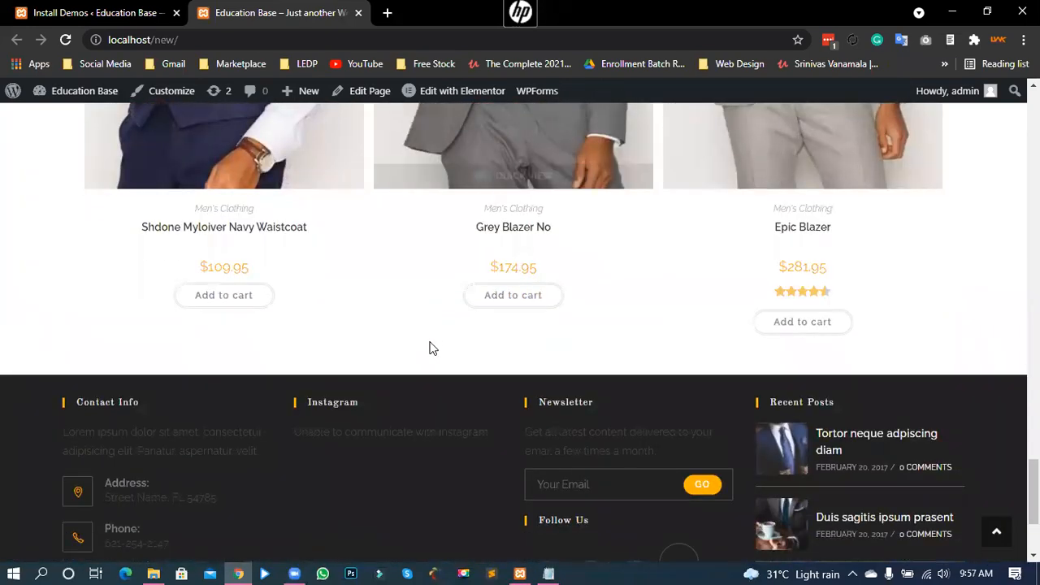
scroll(427, 353, down, 2)
scroll(424, 347, up, 10)
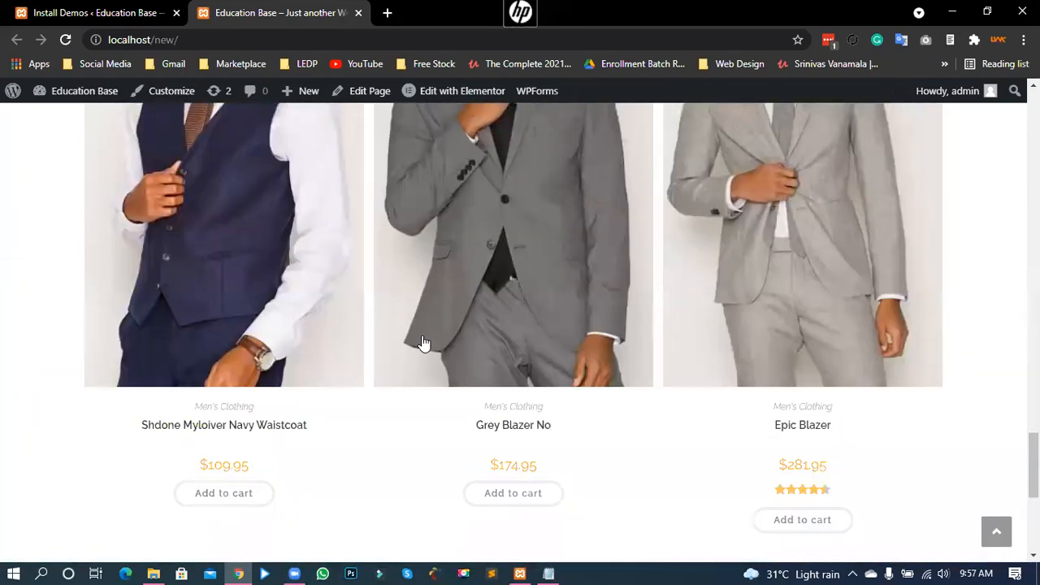
scroll(423, 343, up, 15)
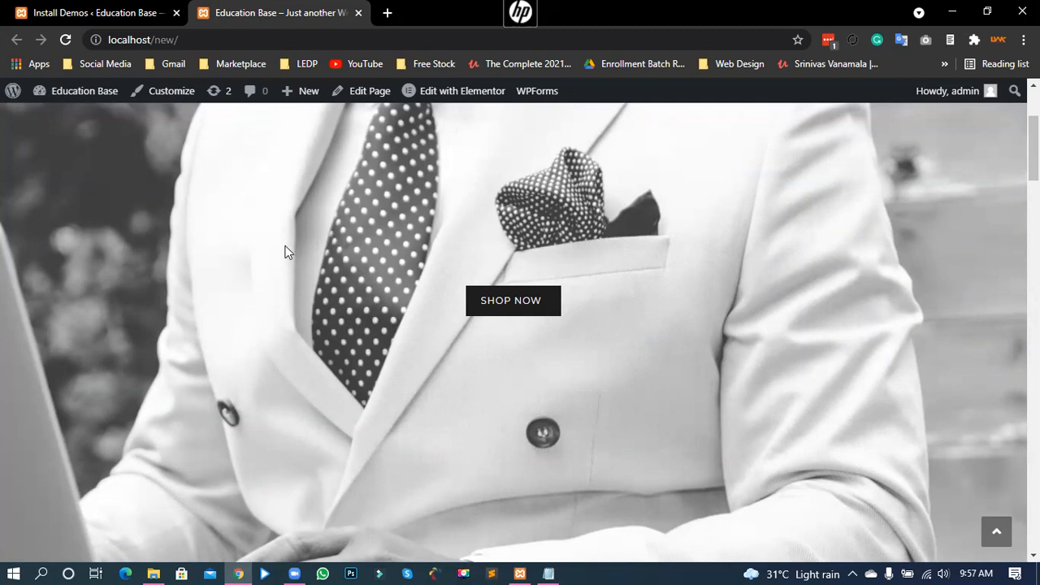
Step: Return to the Install Demos tab, then go to the admin Dashboard
click(122, 10)
mouse_move(411, 290)
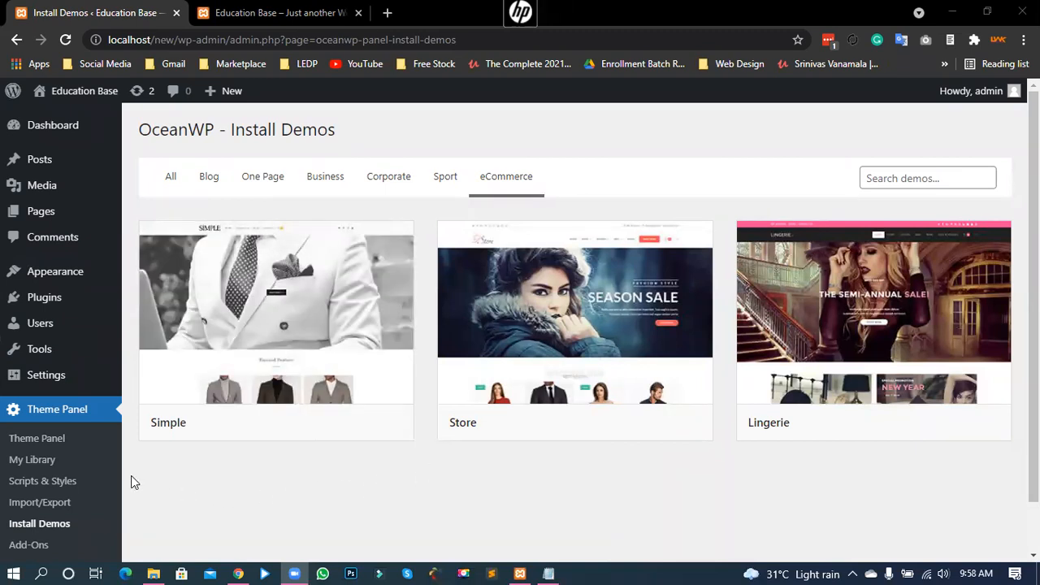
click(56, 136)
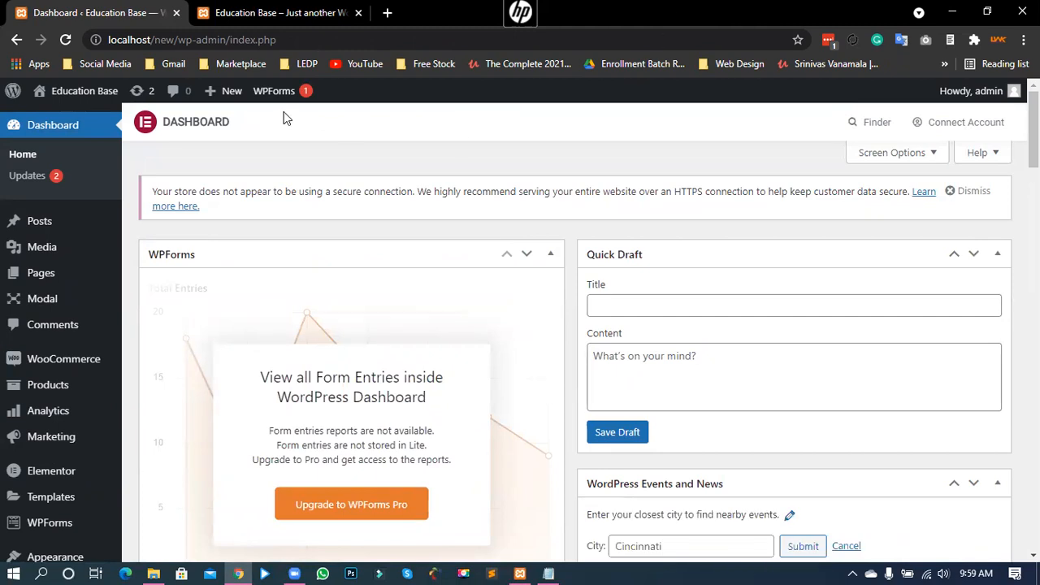
Step: Browse the admin sidebar menus and go to WooCommerce > Home
mouse_move(35, 313)
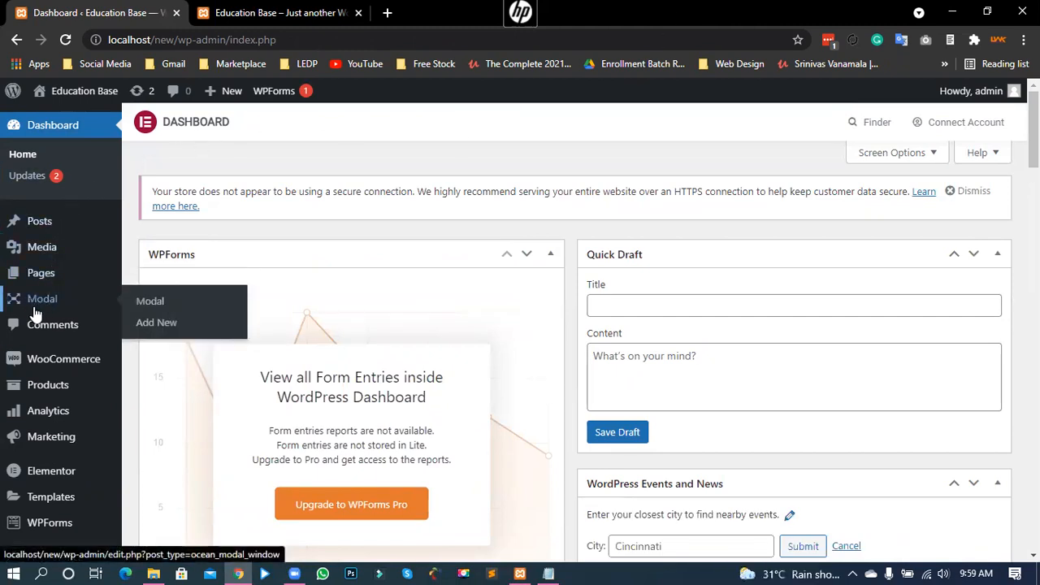
mouse_move(48, 363)
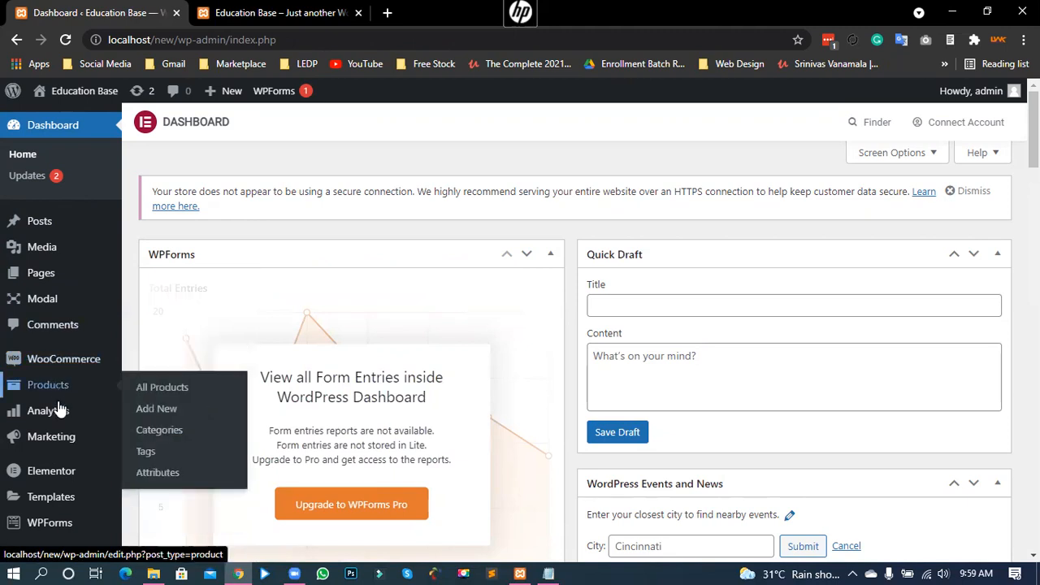
mouse_move(47, 422)
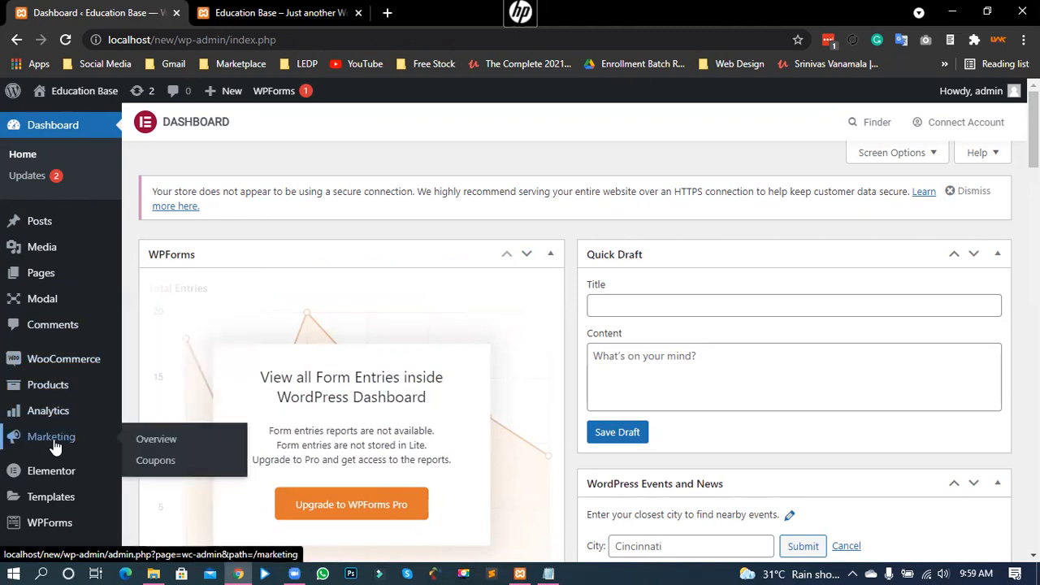
scroll(52, 436, down, 1)
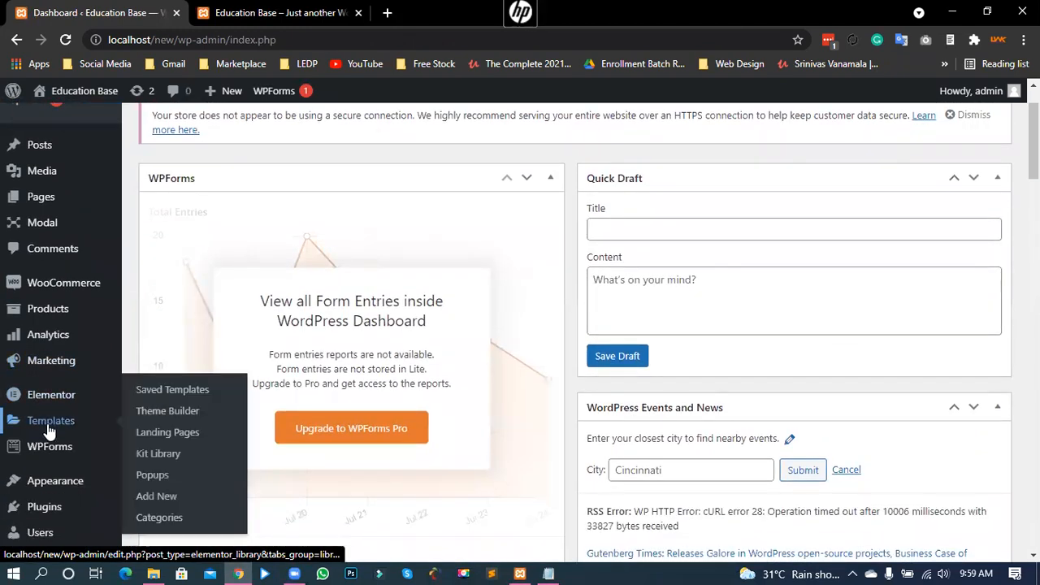
scroll(86, 448, down, 2)
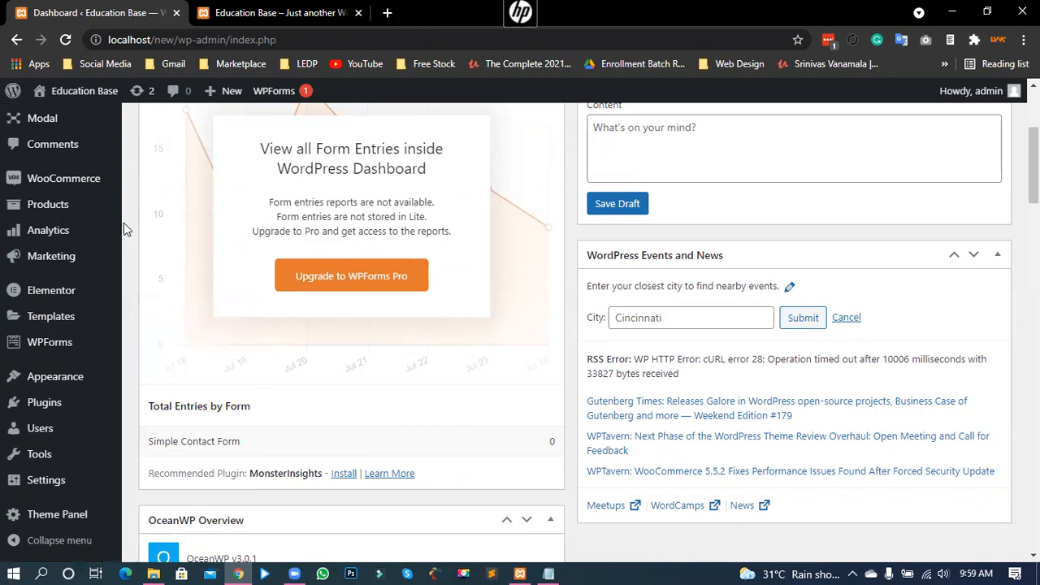
scroll(123, 223, up, 3)
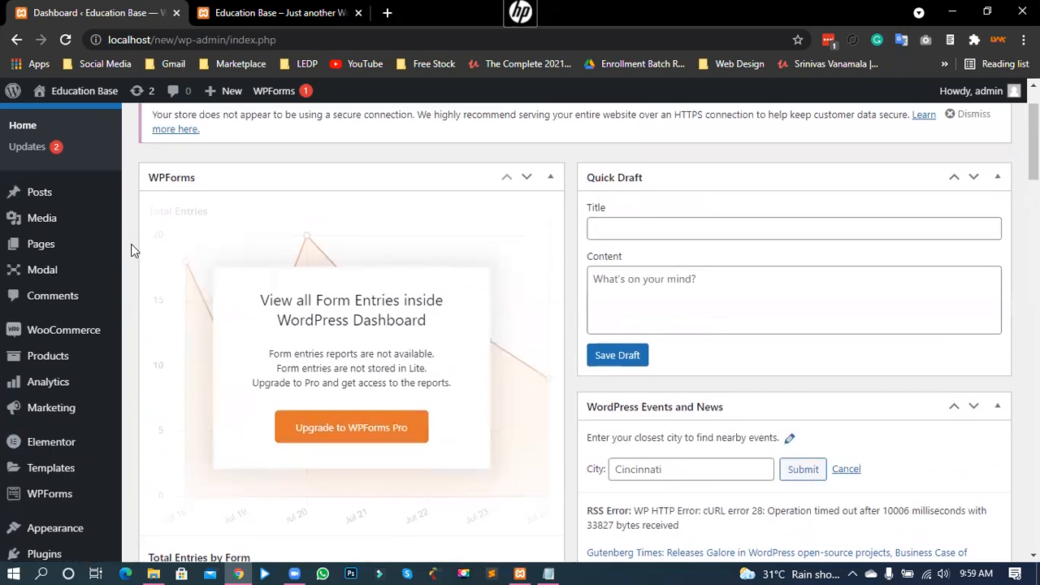
scroll(131, 243, down, 1)
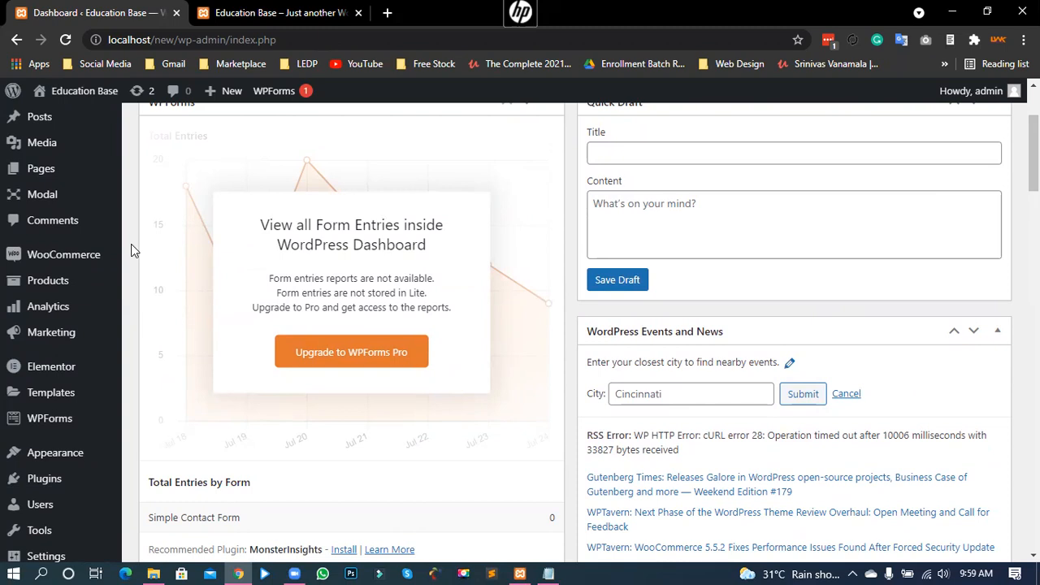
mouse_move(80, 262)
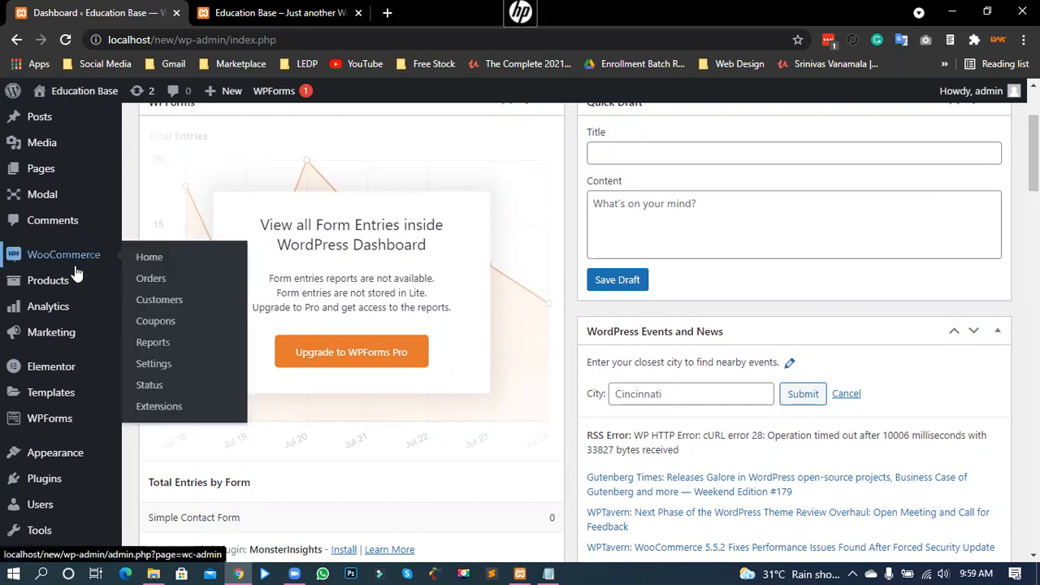
mouse_move(49, 337)
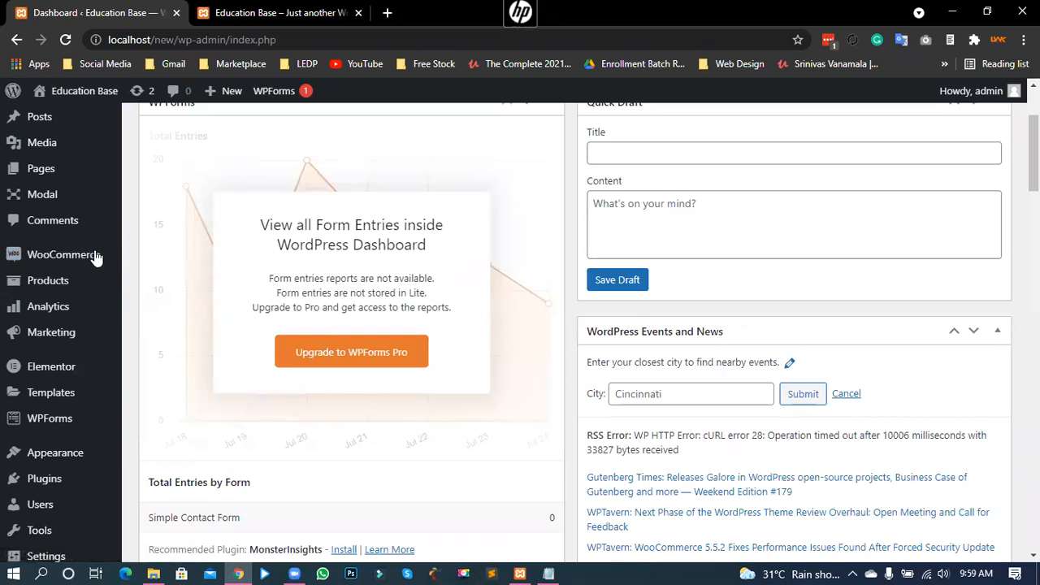
mouse_move(31, 259)
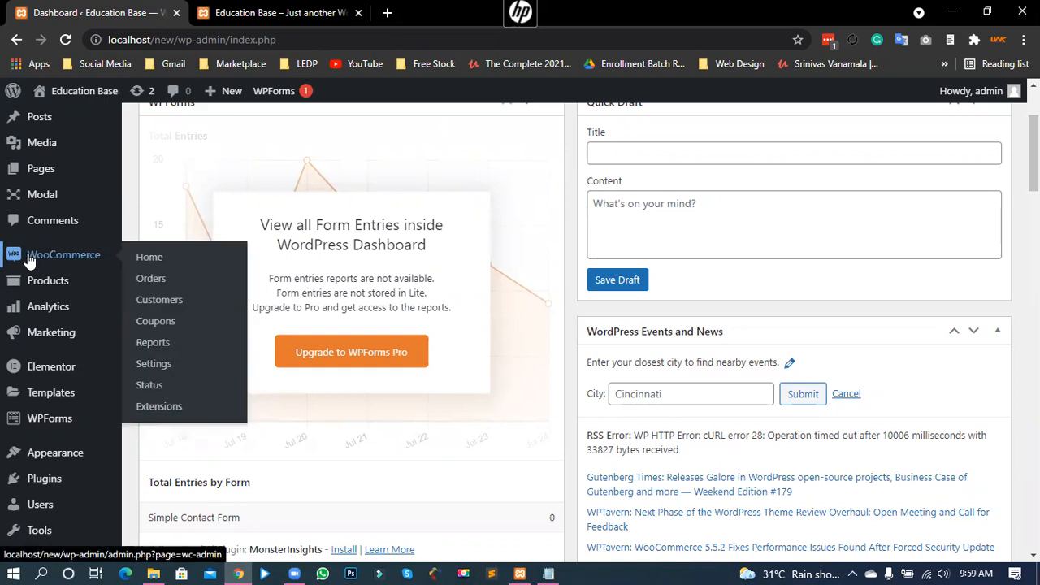
click(154, 255)
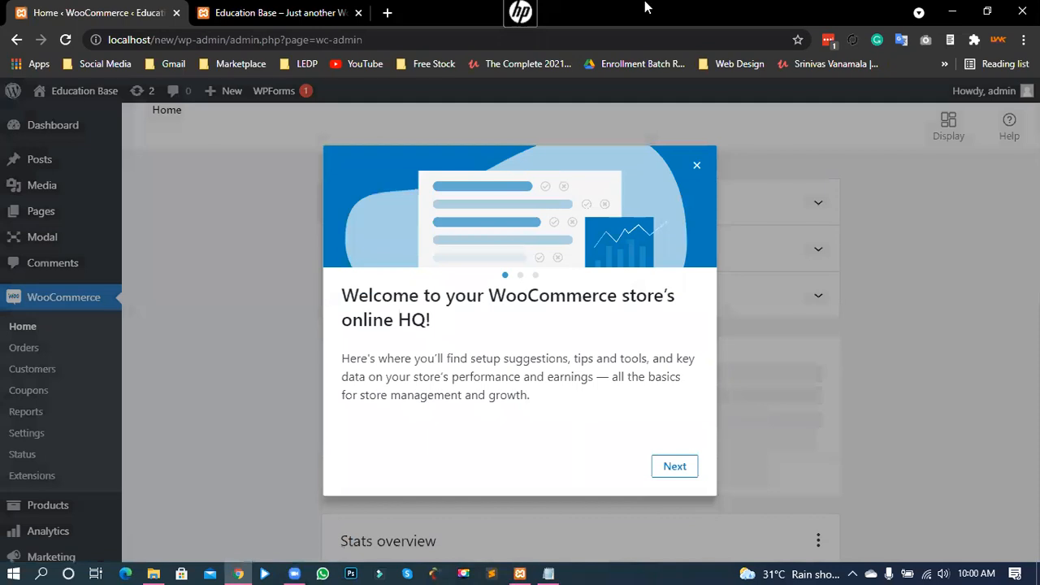
Step: Dismiss the WooCommerce welcome message, peek at the Orders panel, then go to WooCommerce Settings
click(697, 166)
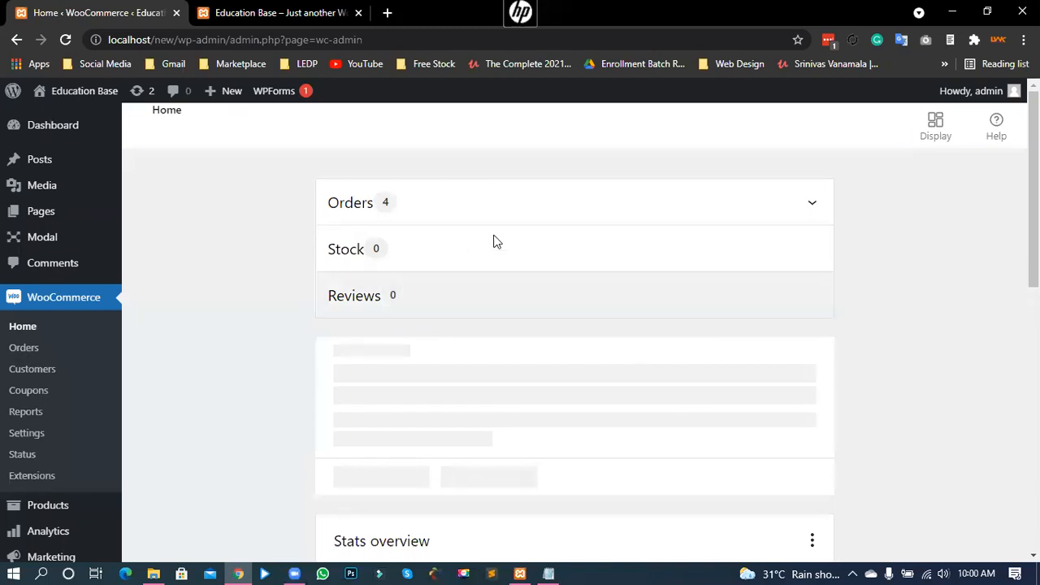
click(813, 204)
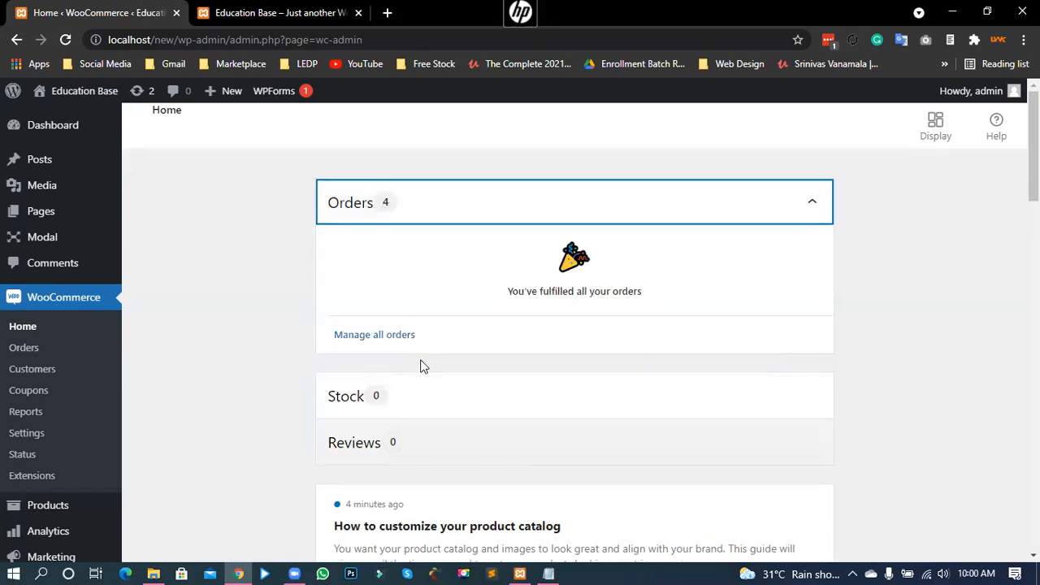
click(817, 202)
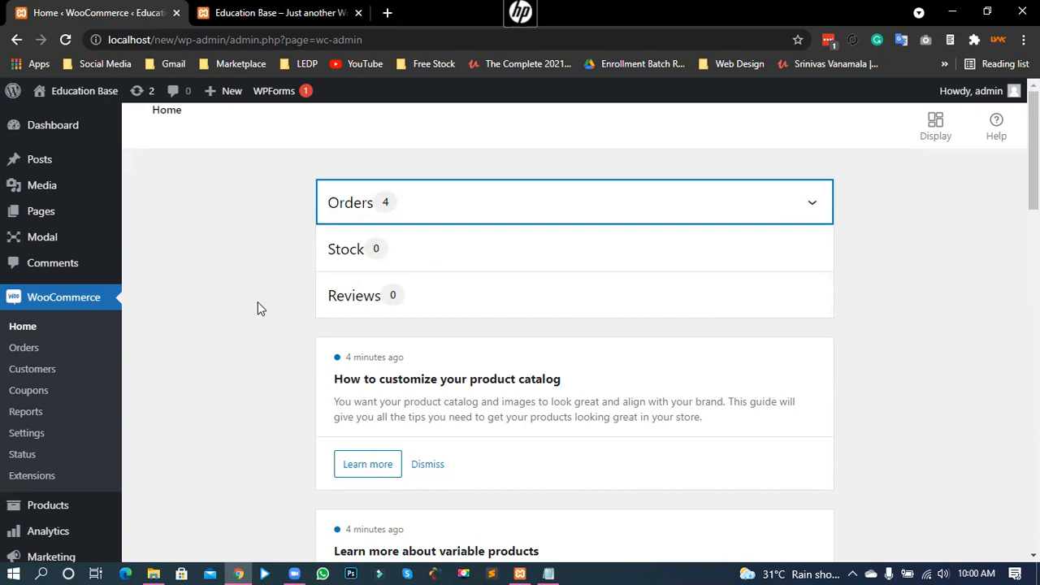
scroll(293, 321, down, 5)
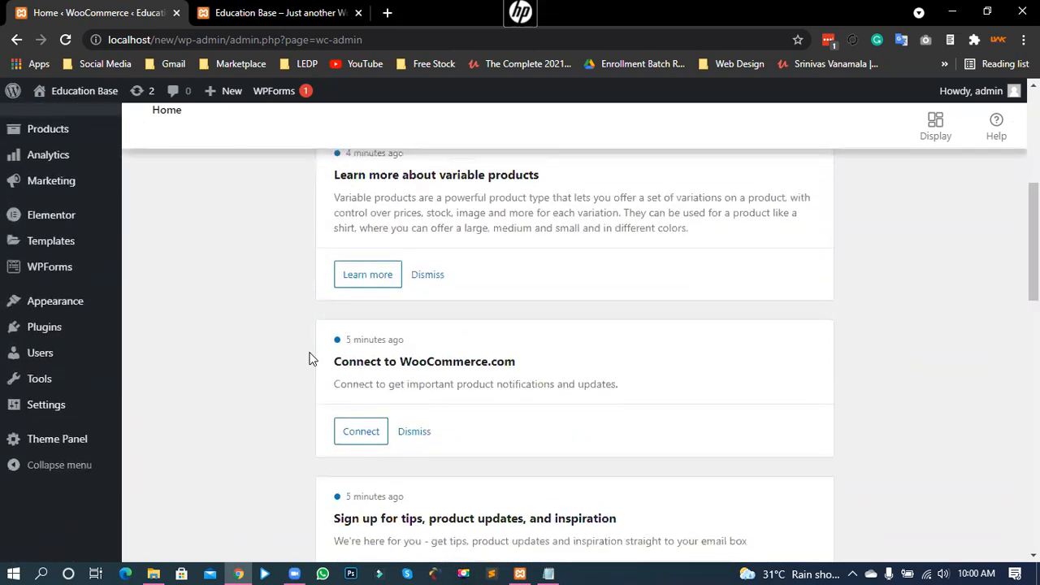
scroll(308, 359, up, 5)
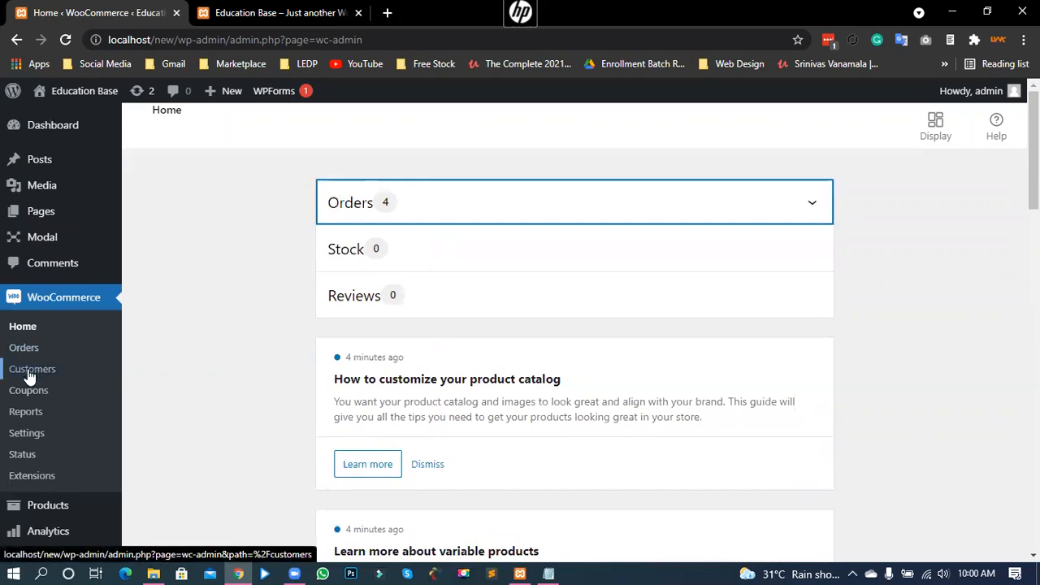
click(29, 431)
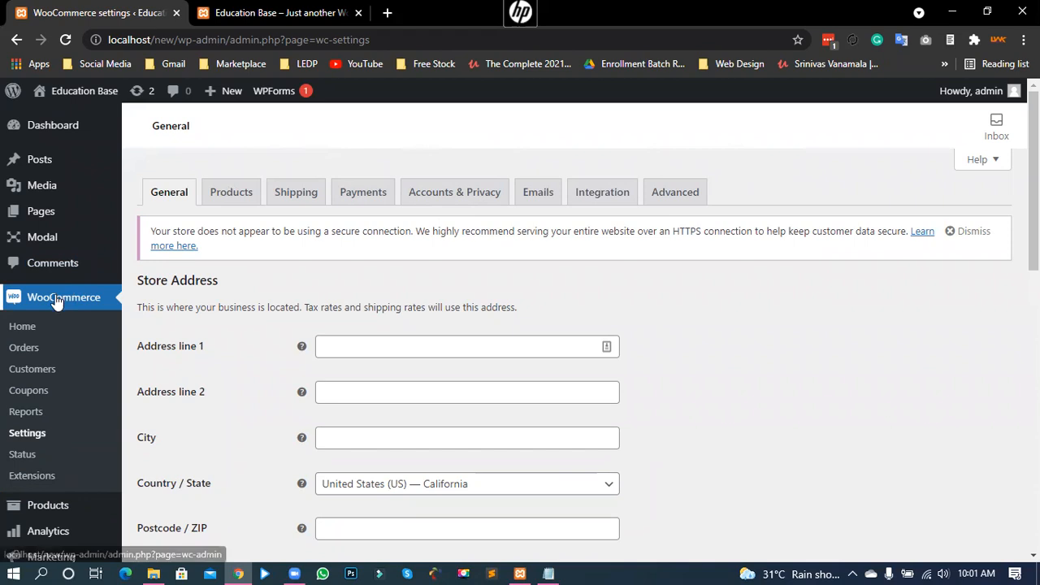
scroll(199, 255, down, 1)
triple_click(192, 201)
click(179, 206)
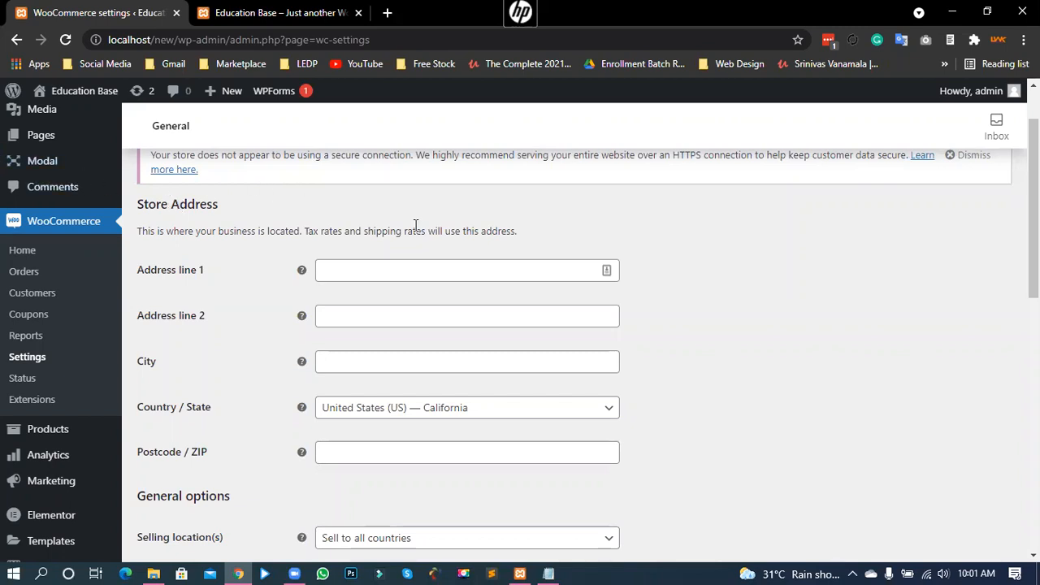
scroll(326, 367, down, 1)
scroll(326, 373, down, 5)
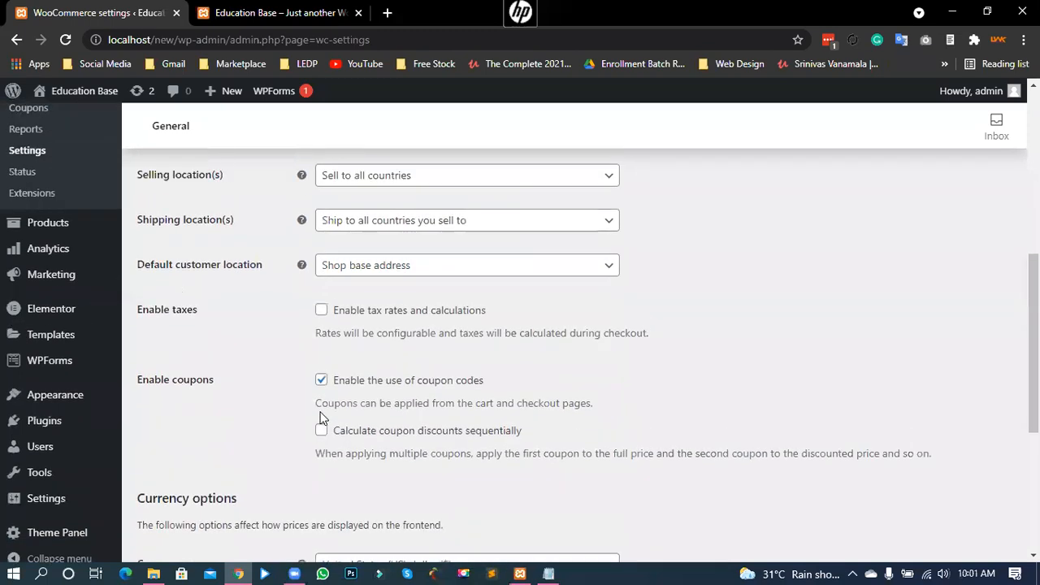
scroll(320, 418, up, 4)
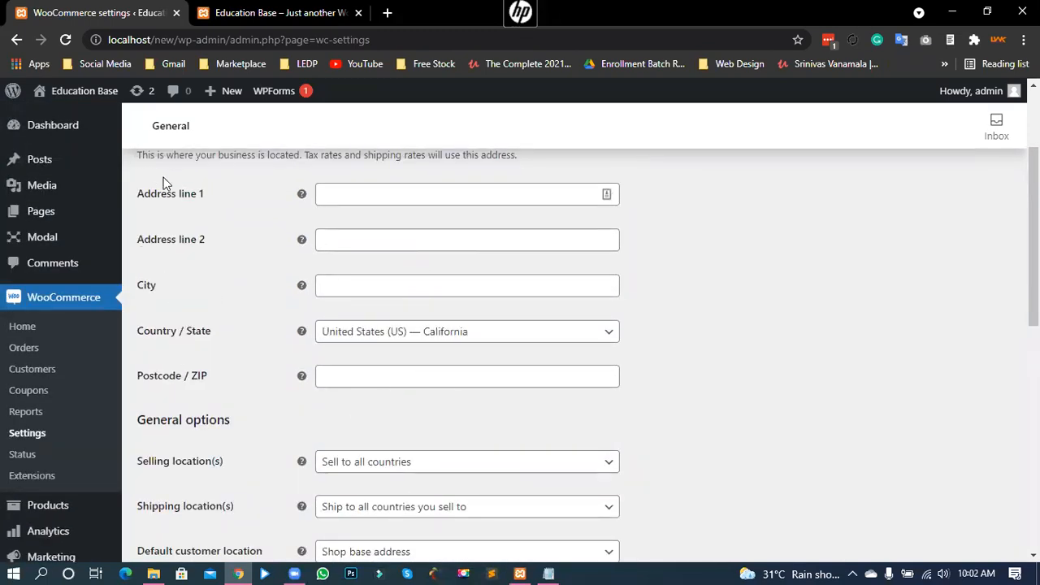
Step: Focus Address line 1 and look over the Store Address field labels
click(401, 193)
click(689, 226)
drag(152, 195, 197, 195)
click(158, 198)
drag(153, 286, 138, 193)
drag(149, 331, 176, 333)
Step: Set Country / State to Bangladesh — Jashore by searching 'ban'
click(355, 338)
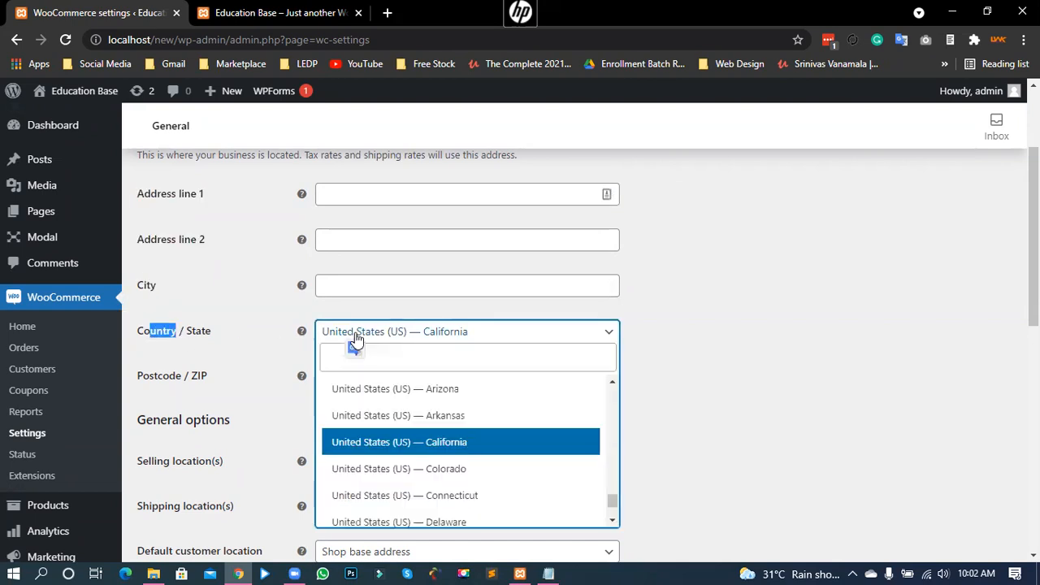
scroll(371, 401, down, 2)
scroll(378, 430, up, 15)
scroll(381, 436, up, 3)
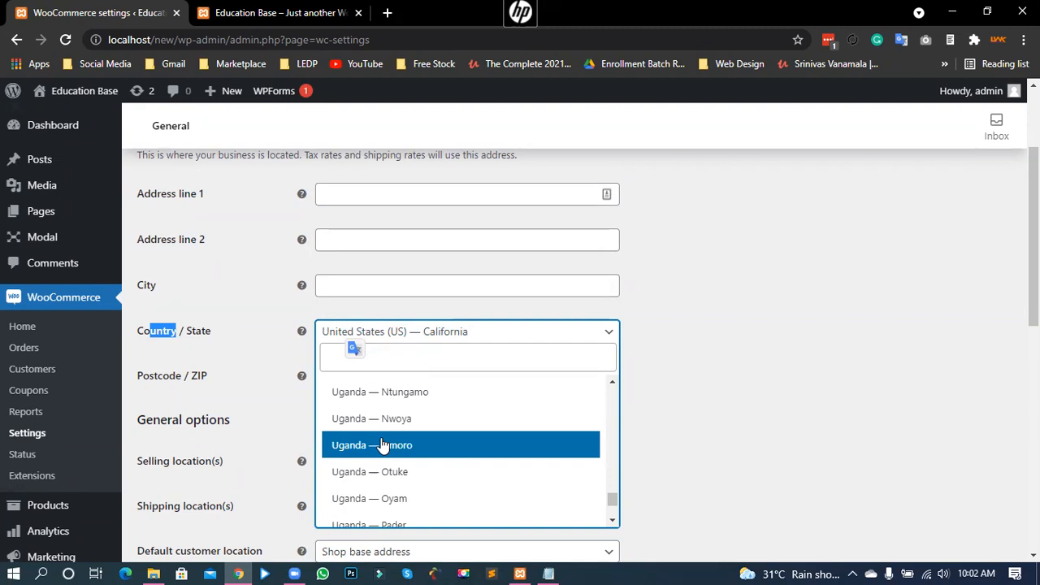
click(608, 333)
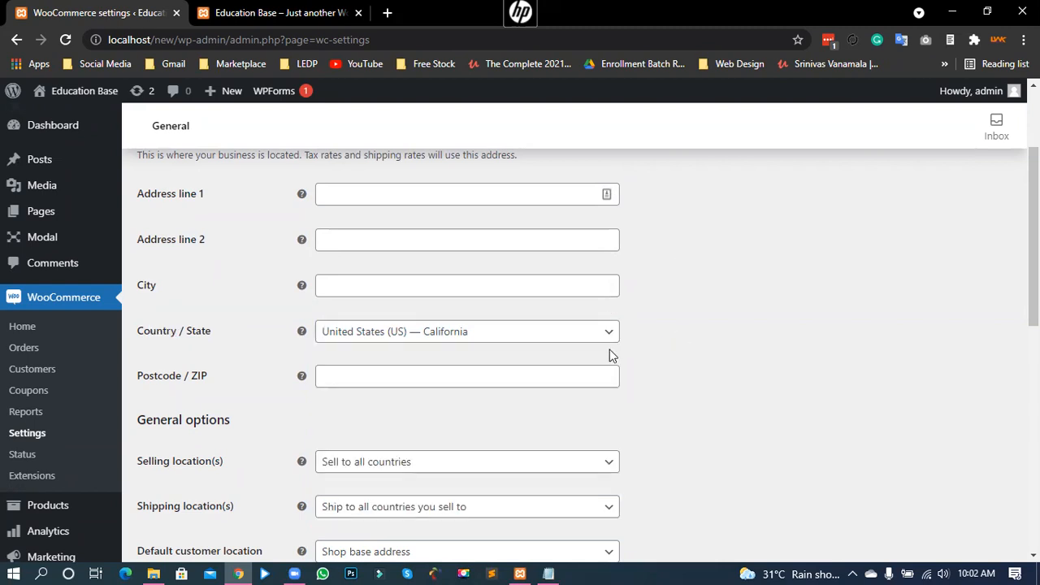
click(567, 338)
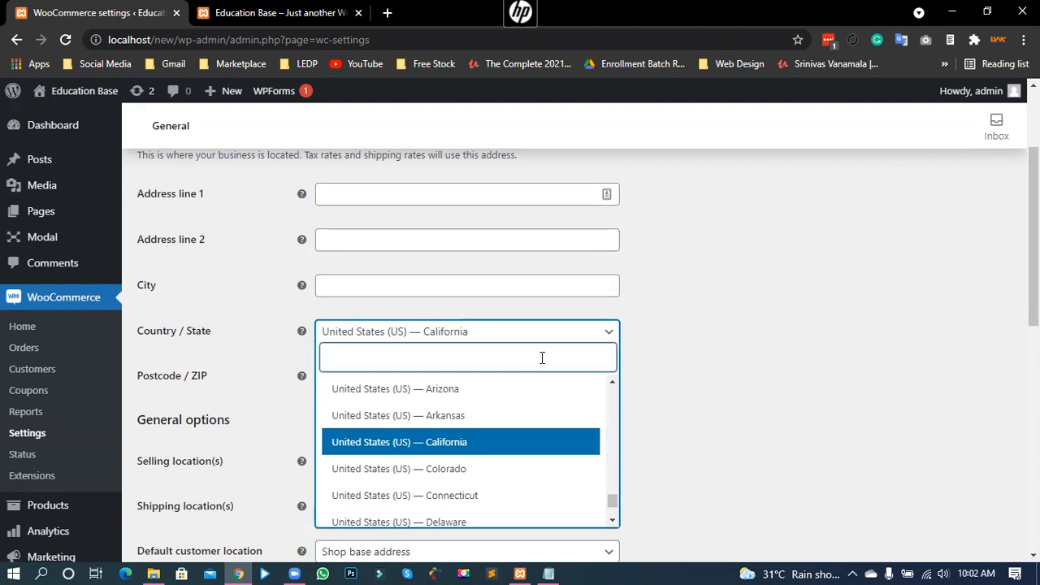
text(ban)
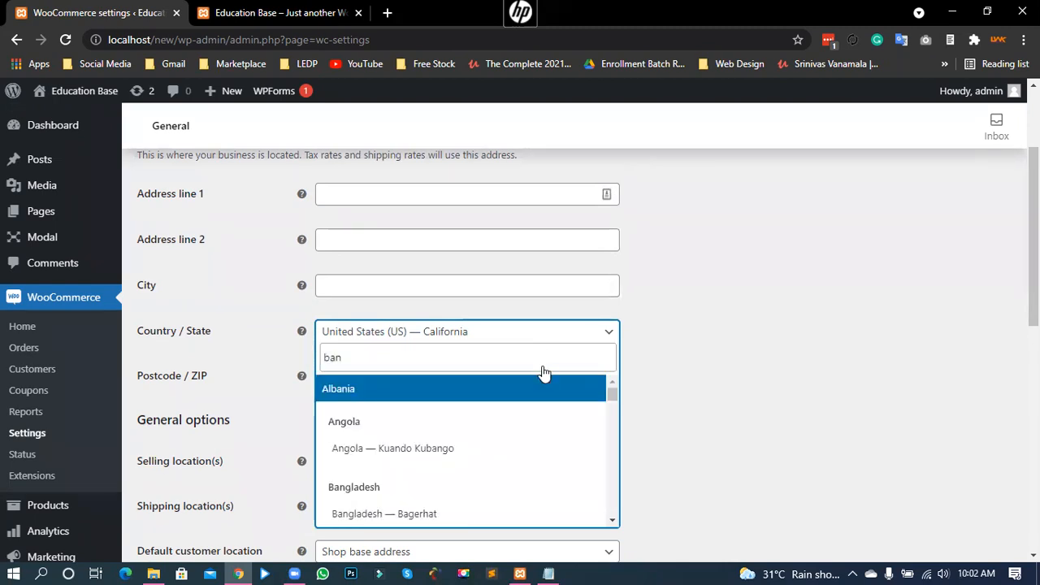
scroll(387, 492, down, 1)
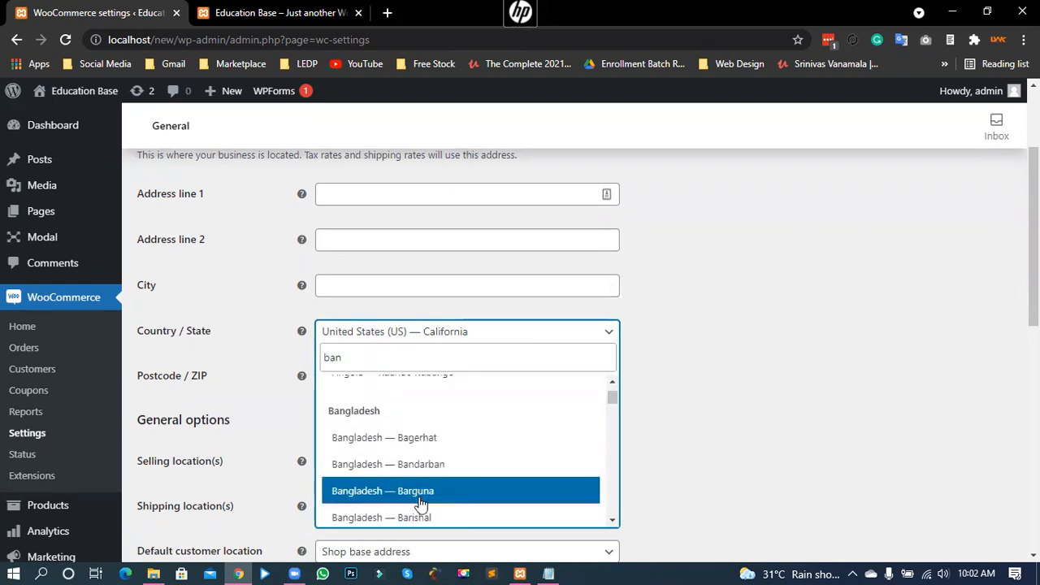
scroll(404, 483, down, 2)
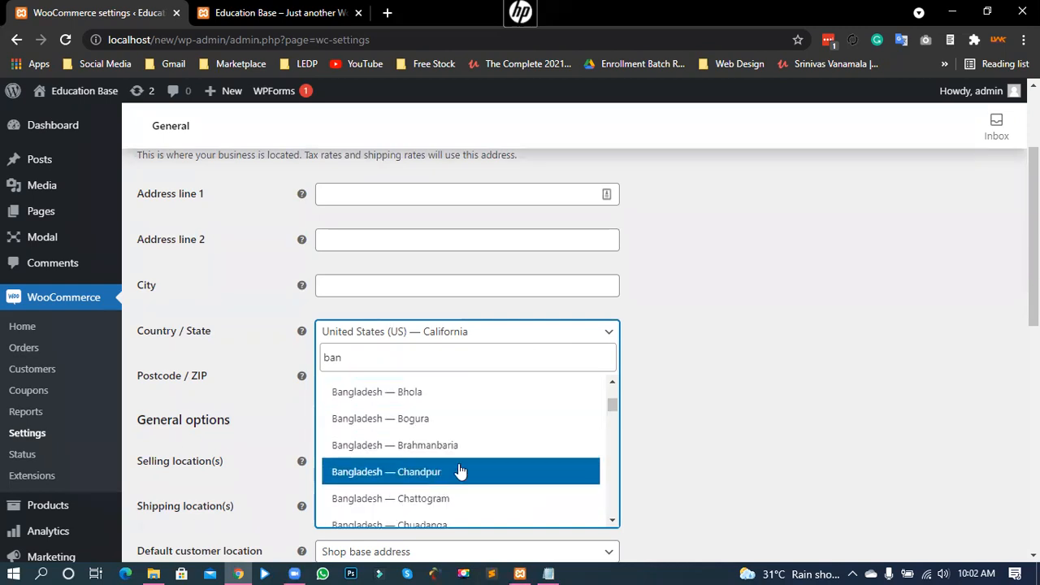
scroll(390, 479, down, 5)
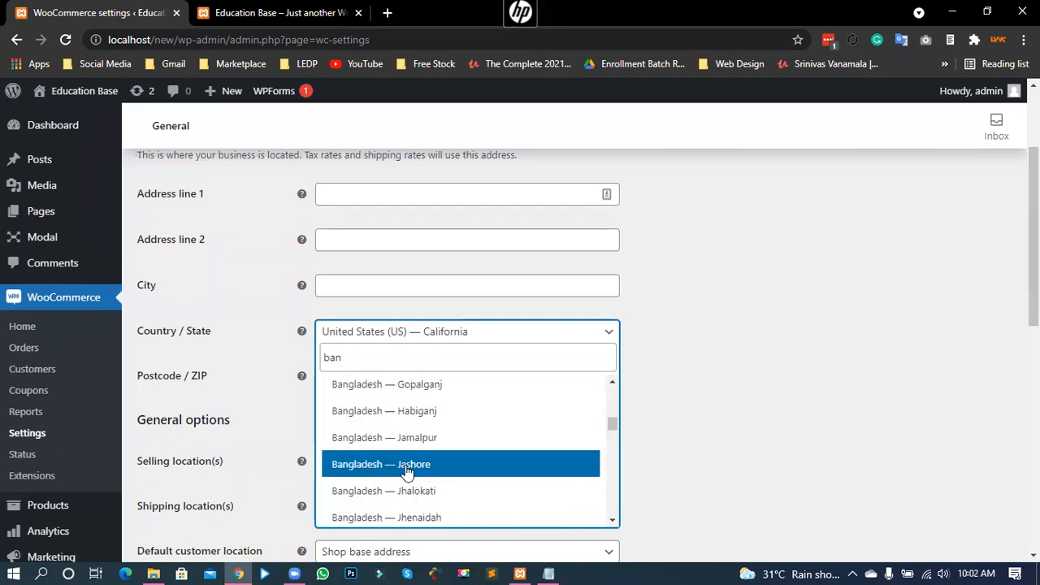
click(406, 464)
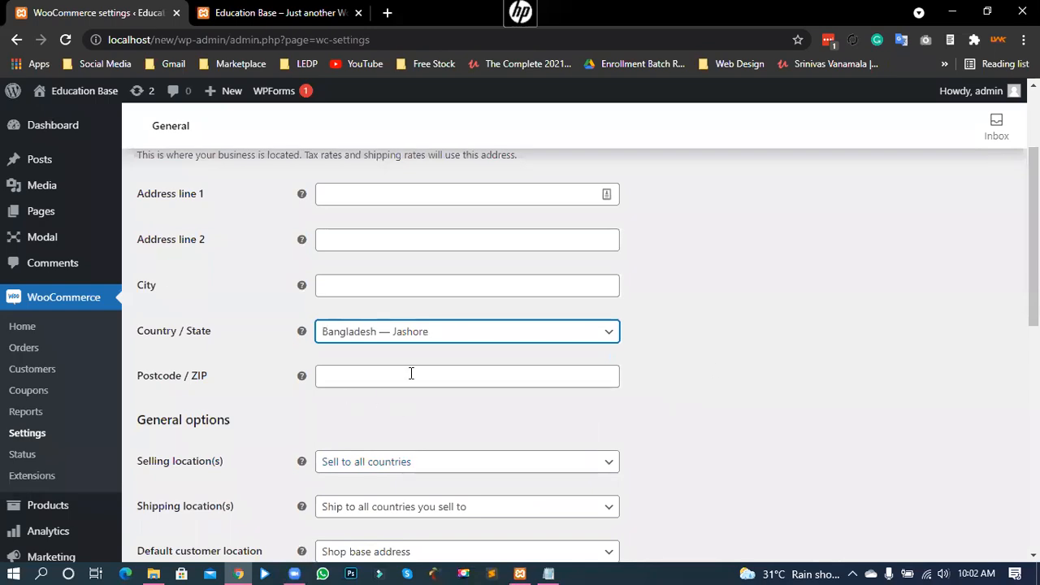
Step: Enter postcode 7400 and fill City and Address line 1 with the RN Road, Jashore suggestion
click(365, 374)
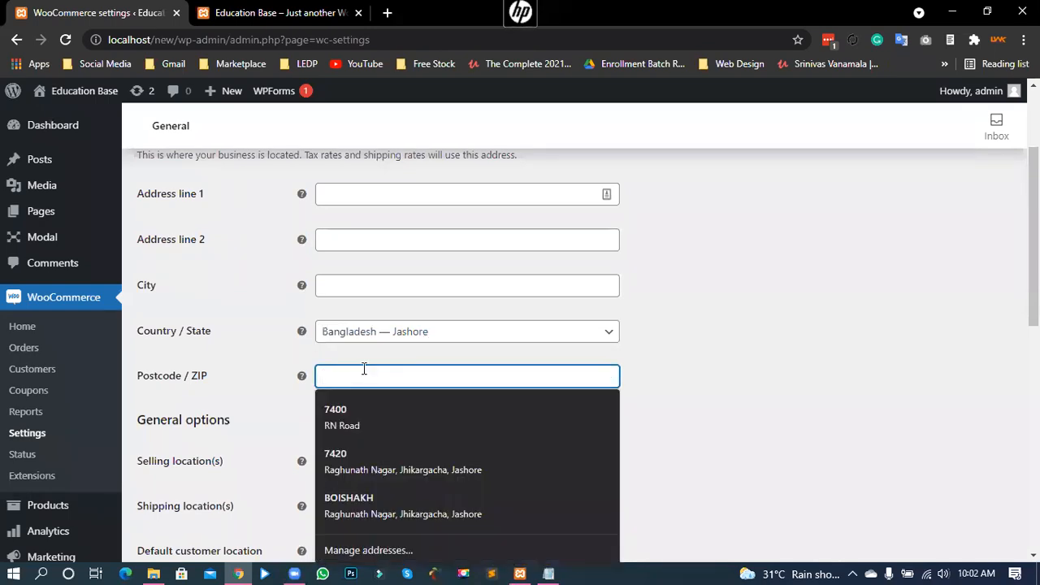
text(7400)
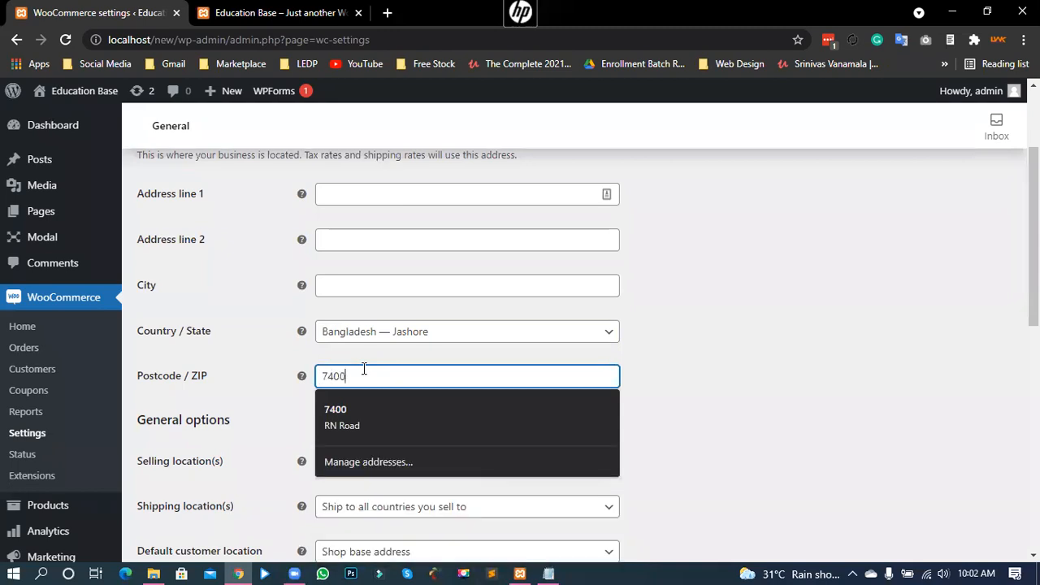
click(658, 357)
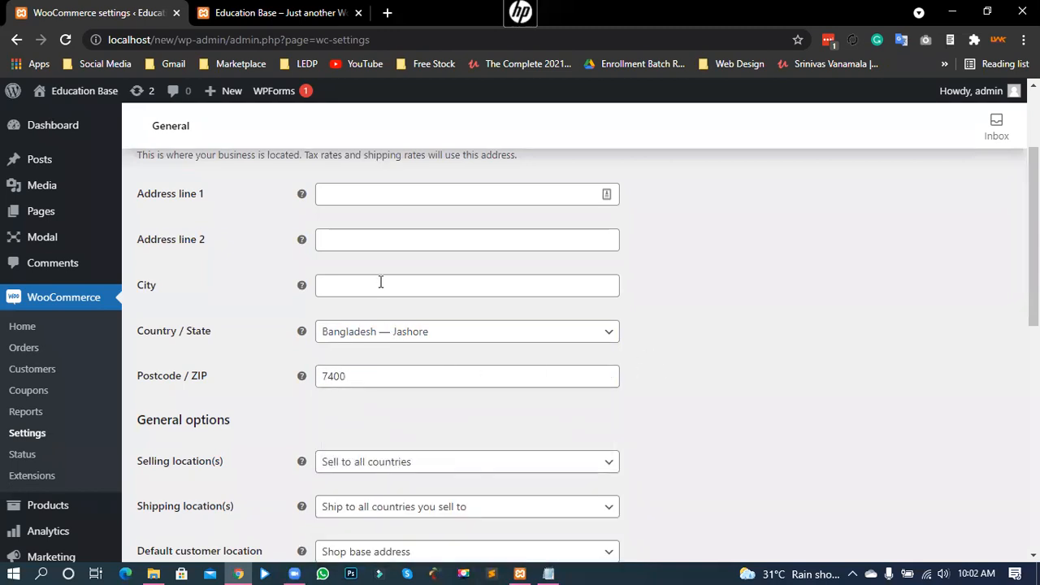
click(380, 285)
click(381, 319)
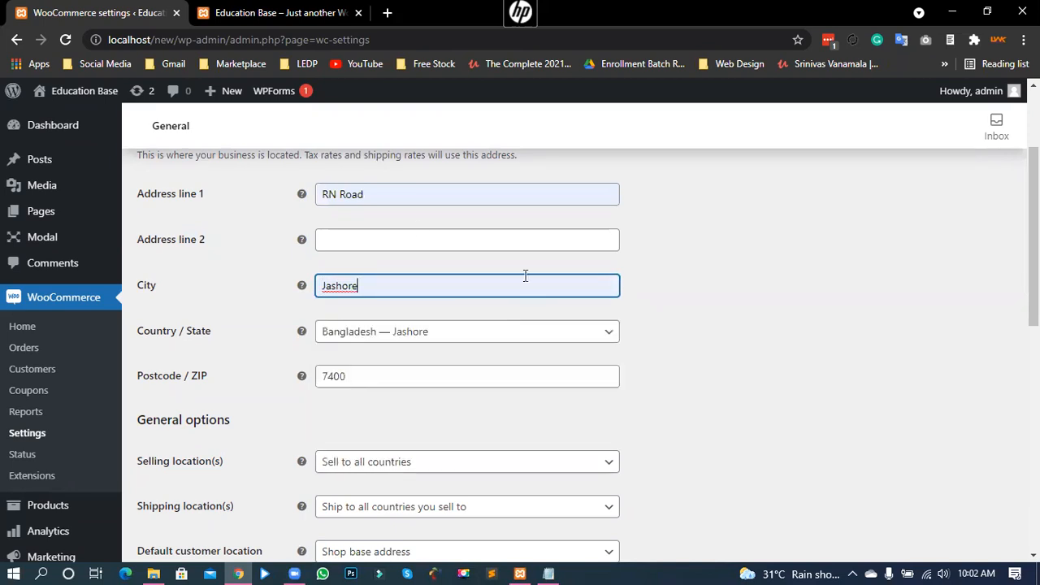
click(394, 193)
click(673, 204)
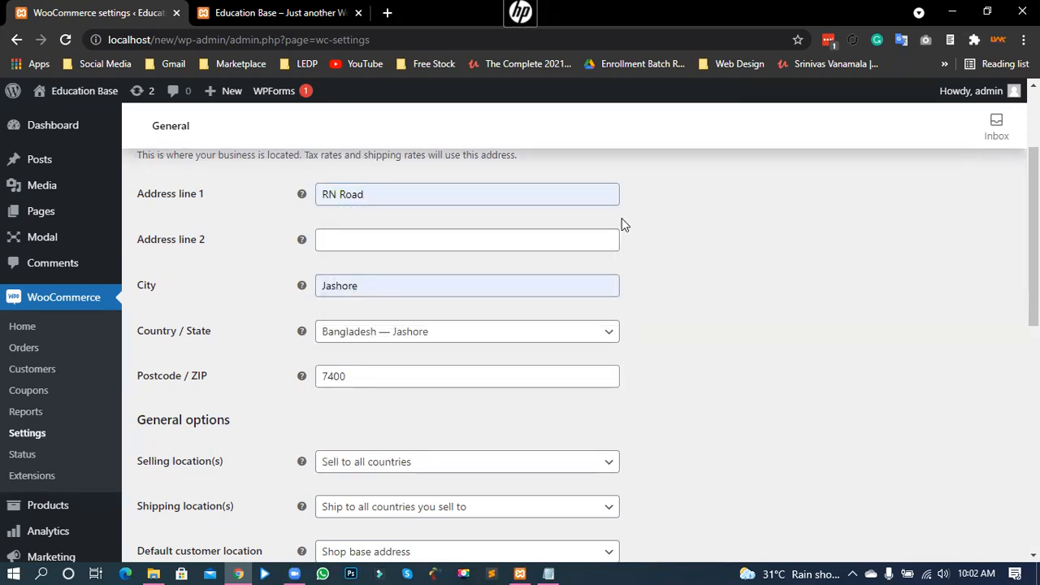
scroll(681, 370, down, 2)
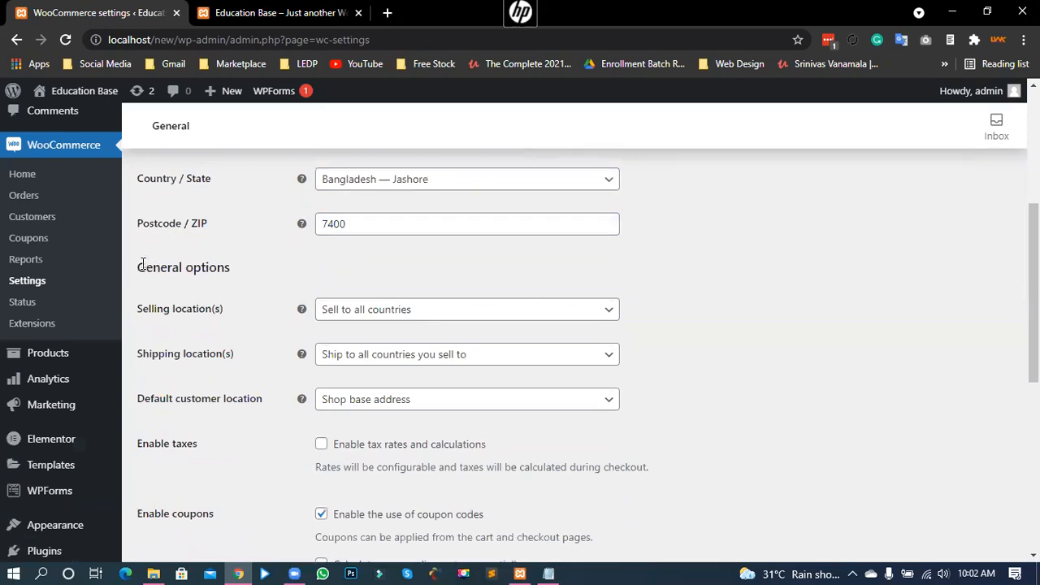
drag(139, 265, 238, 273)
click(206, 275)
drag(139, 318, 228, 317)
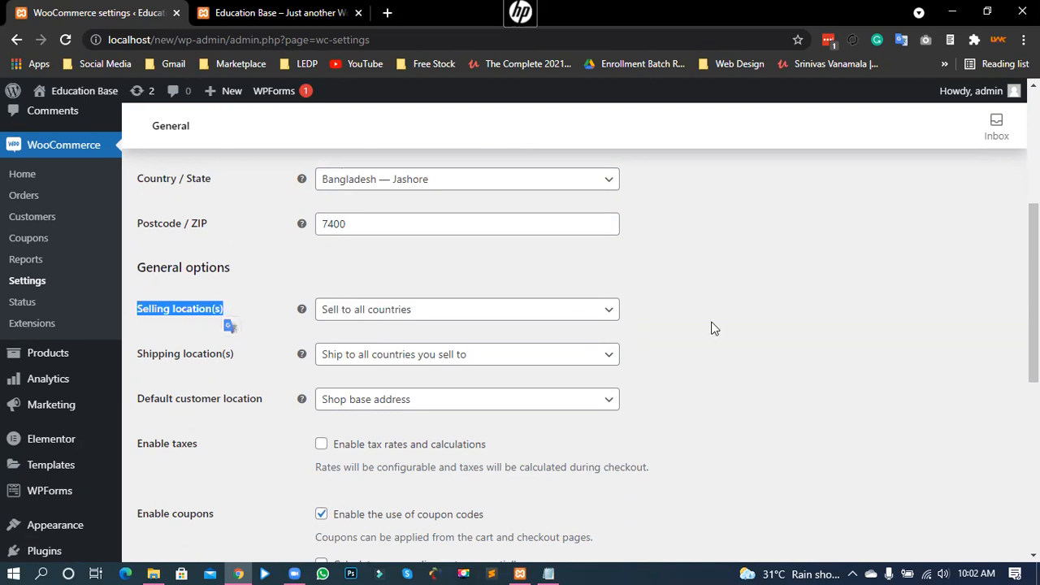
click(655, 315)
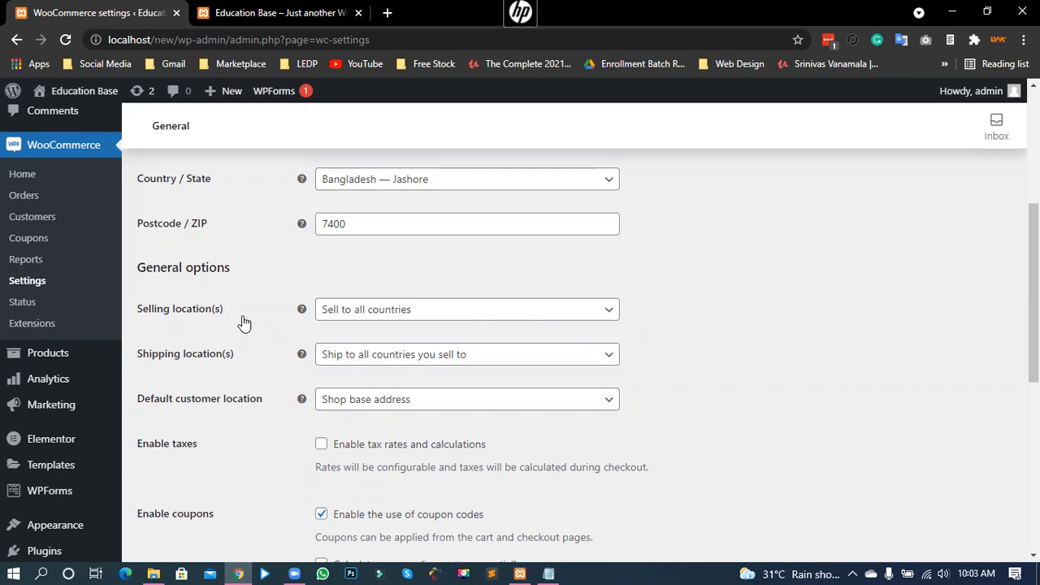
drag(211, 309, 156, 312)
click(170, 309)
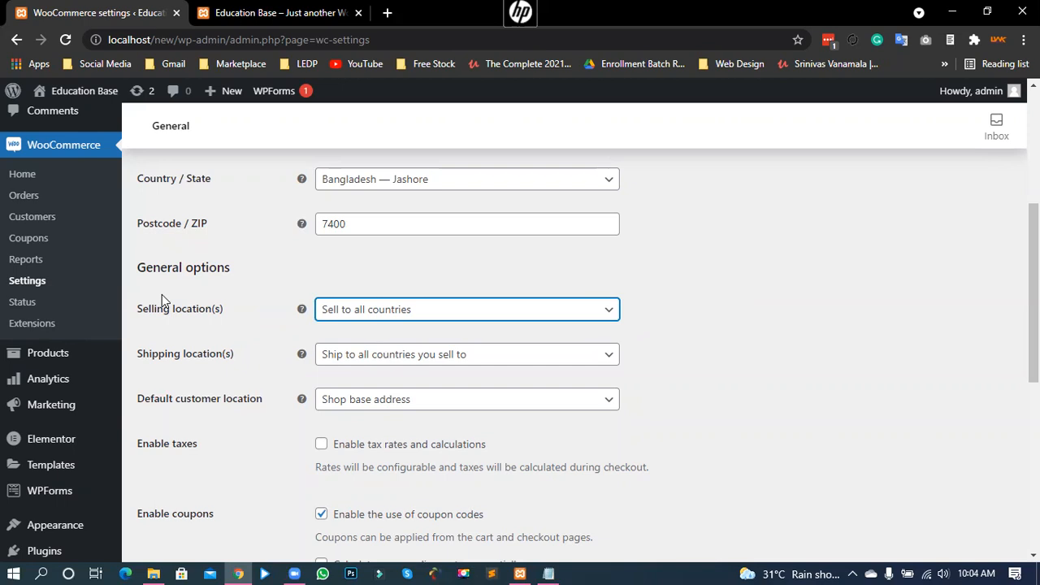
Step: Bring up the Selling location(s) dropdown options
drag(138, 317, 222, 317)
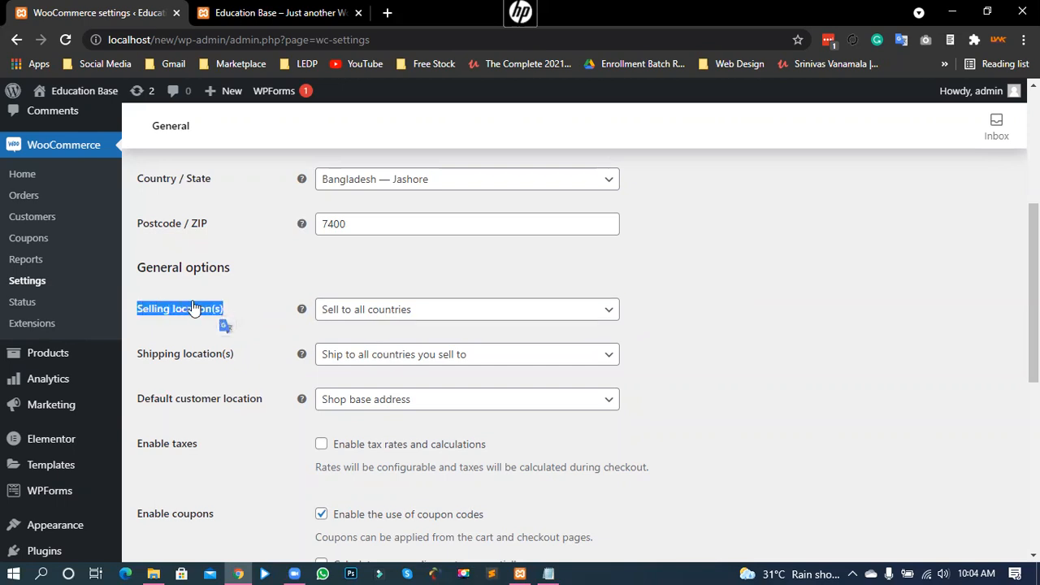
click(180, 311)
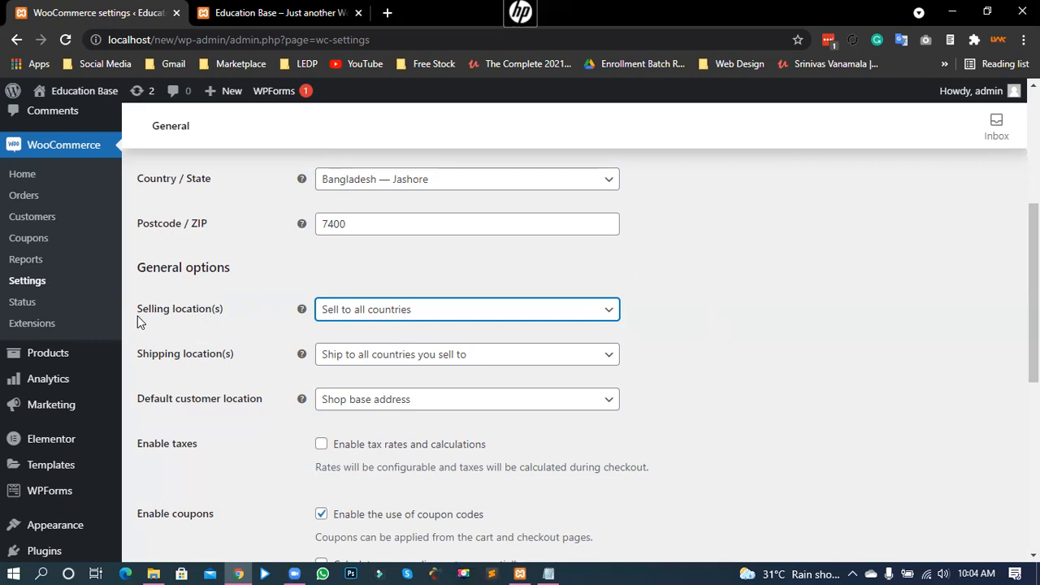
drag(136, 317, 225, 316)
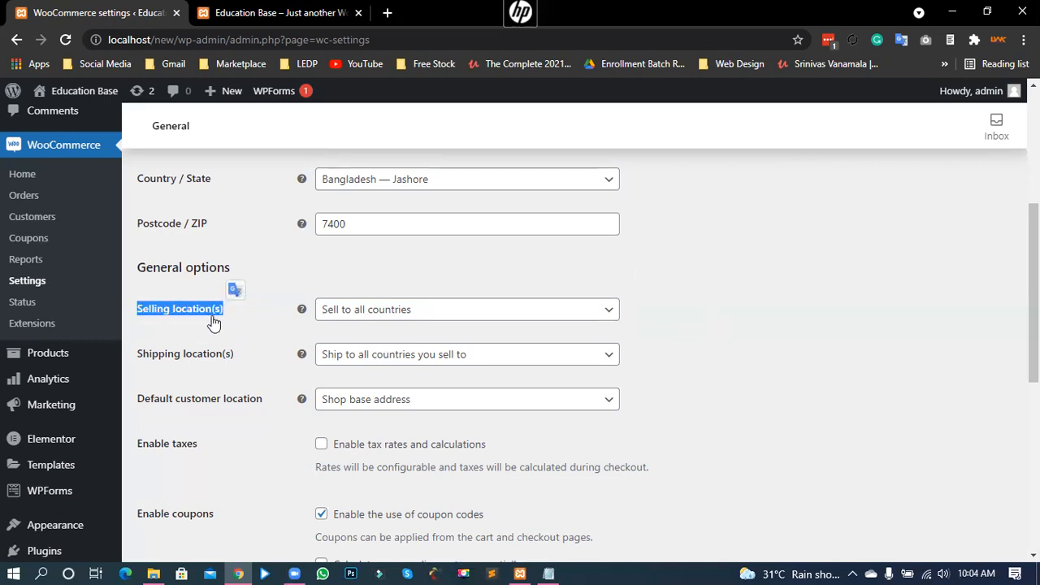
click(200, 311)
click(365, 310)
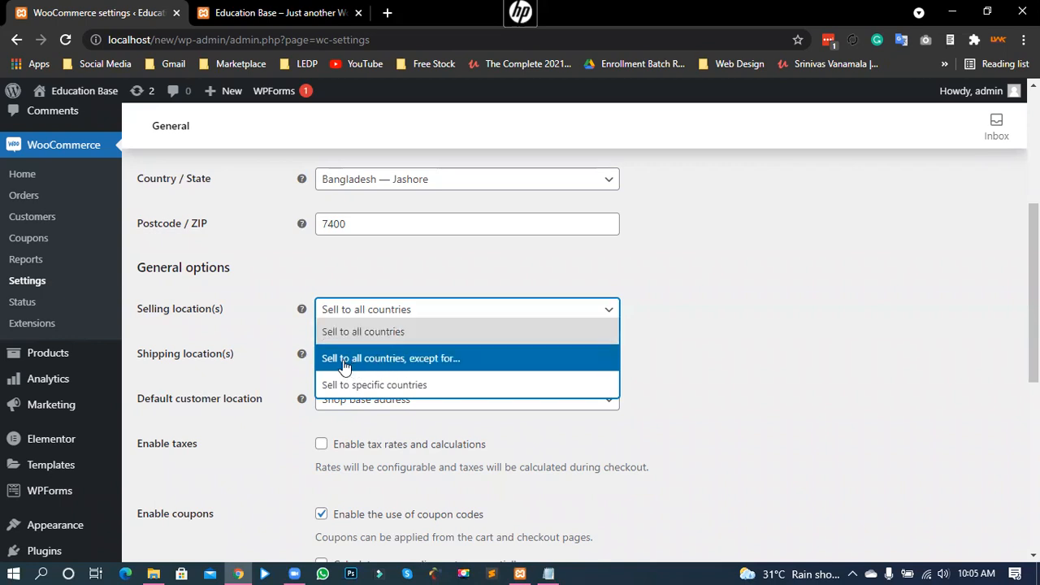
Step: Choose 'Sell to all countries, except for…' and exclude Afghanistan
click(408, 358)
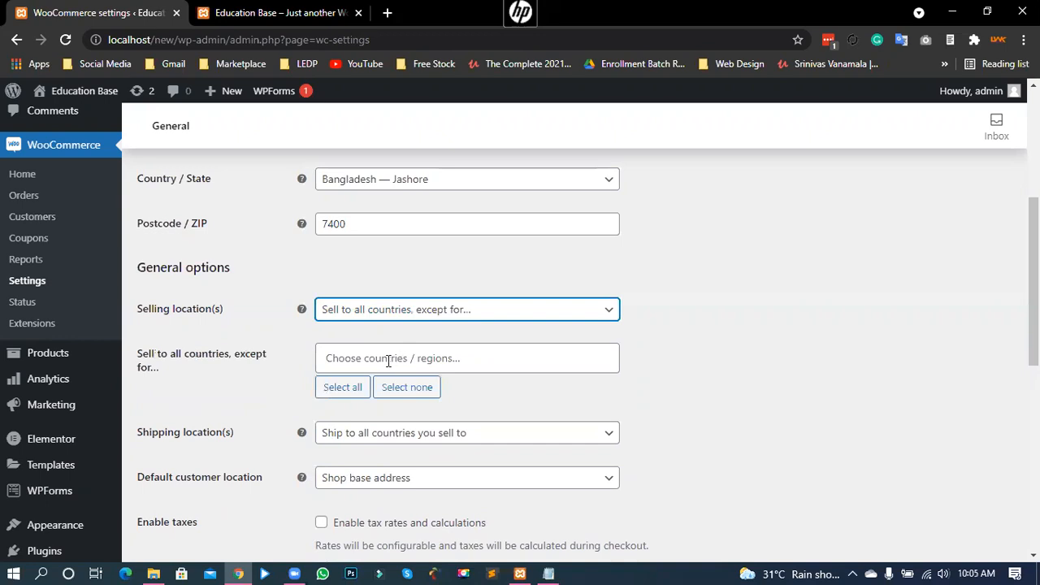
drag(138, 355, 332, 360)
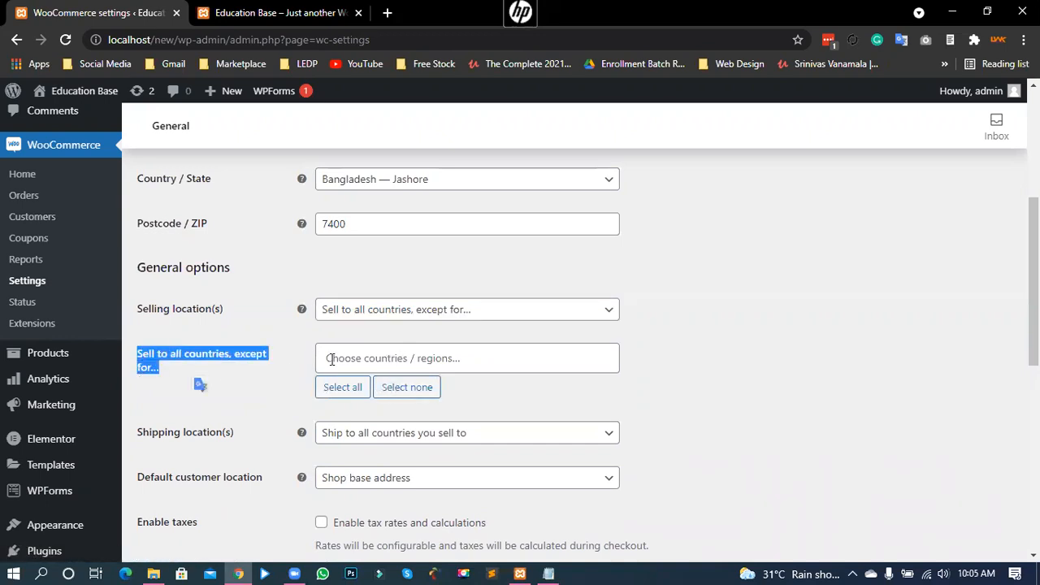
click(331, 360)
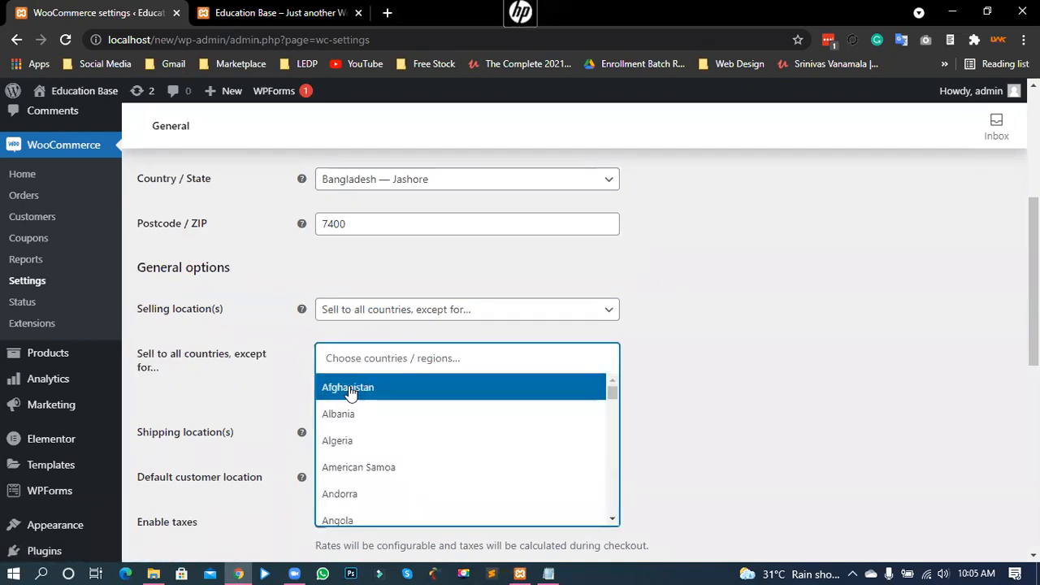
click(351, 393)
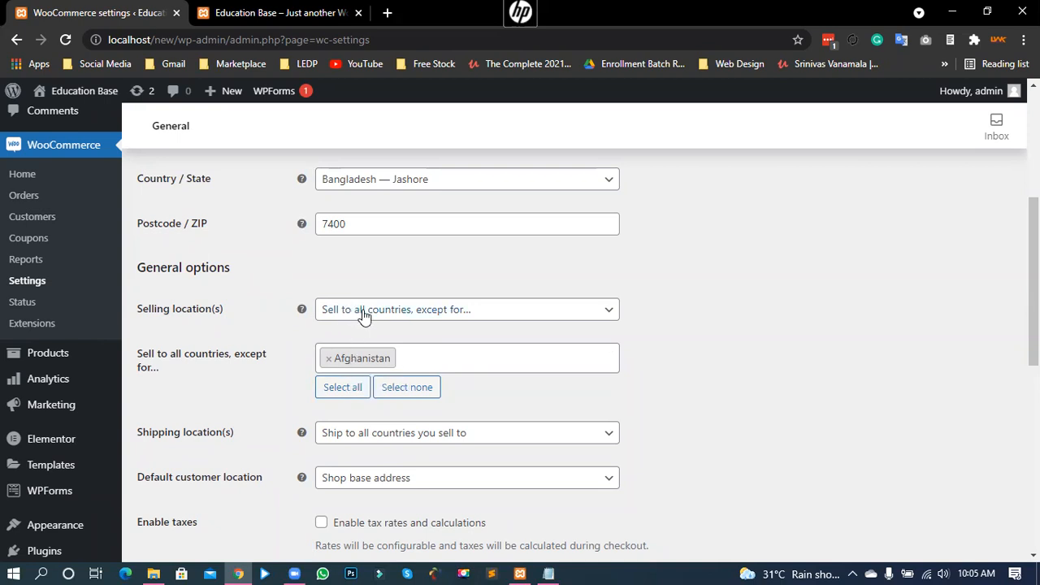
click(450, 317)
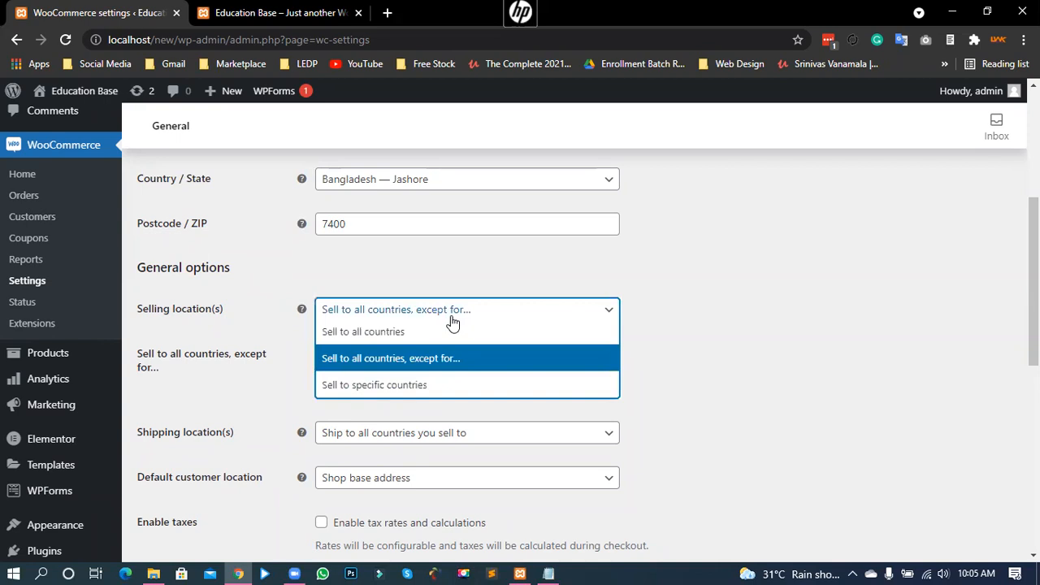
Step: Switch to 'Sell to specific countries' and add Bangladesh as the only country
click(382, 390)
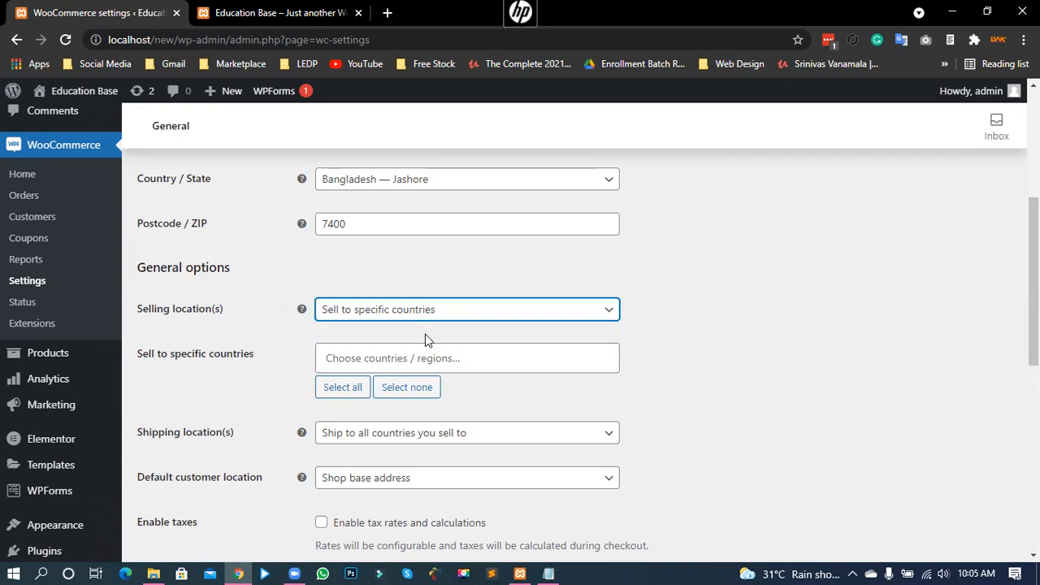
click(382, 362)
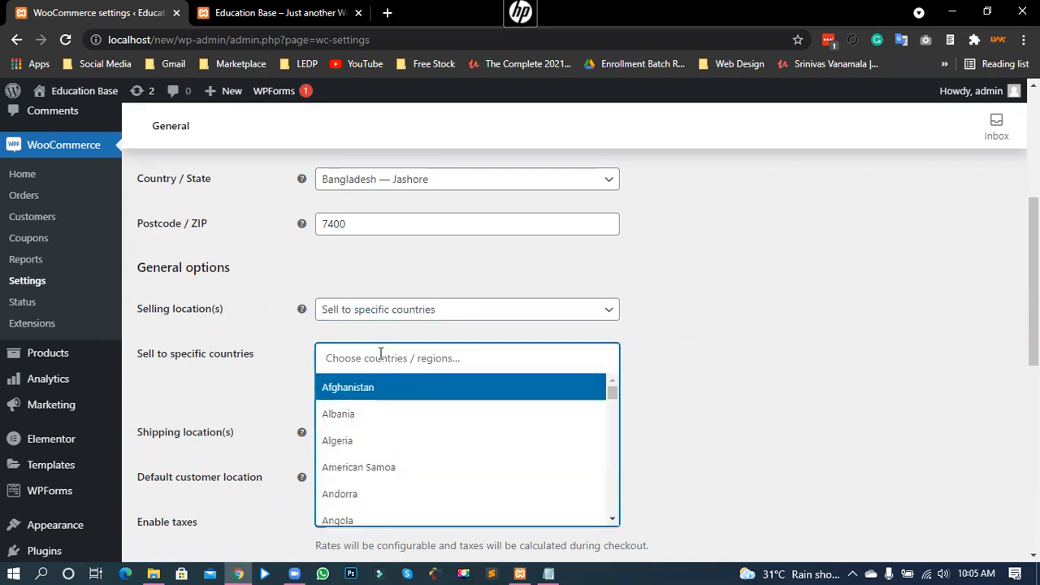
text(ban)
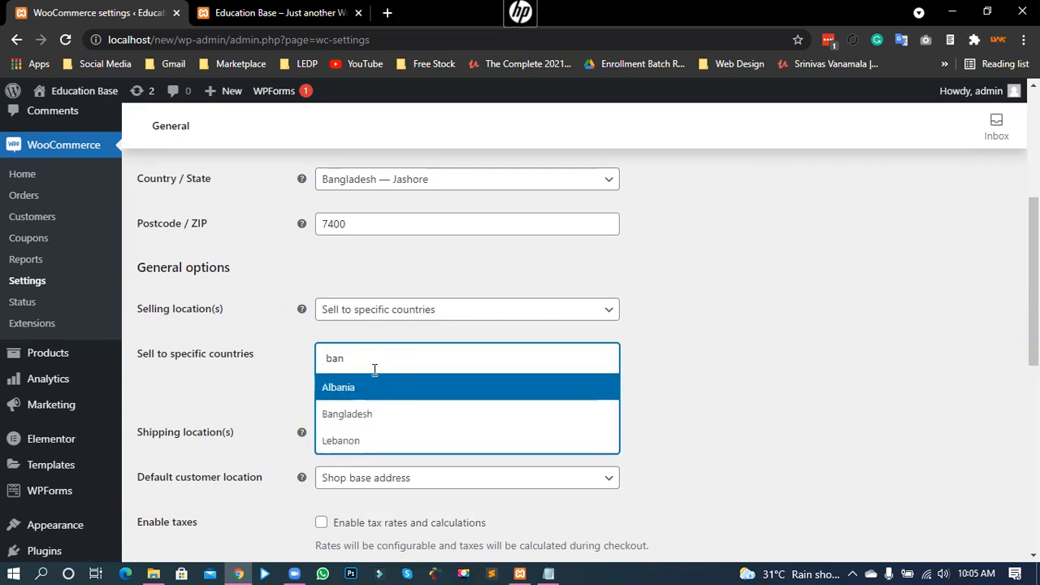
click(358, 415)
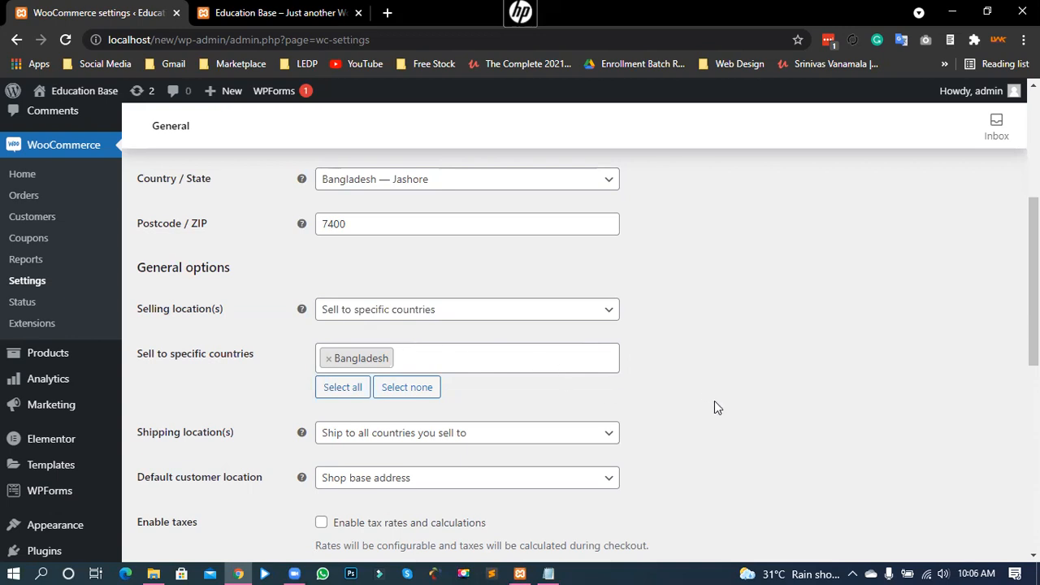
scroll(714, 399, down, 1)
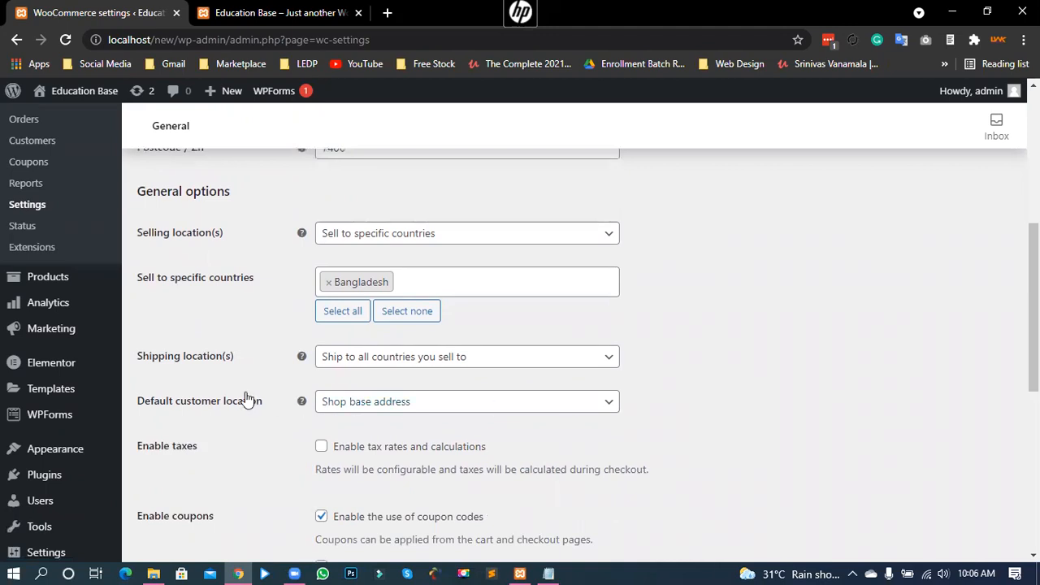
drag(141, 366, 225, 366)
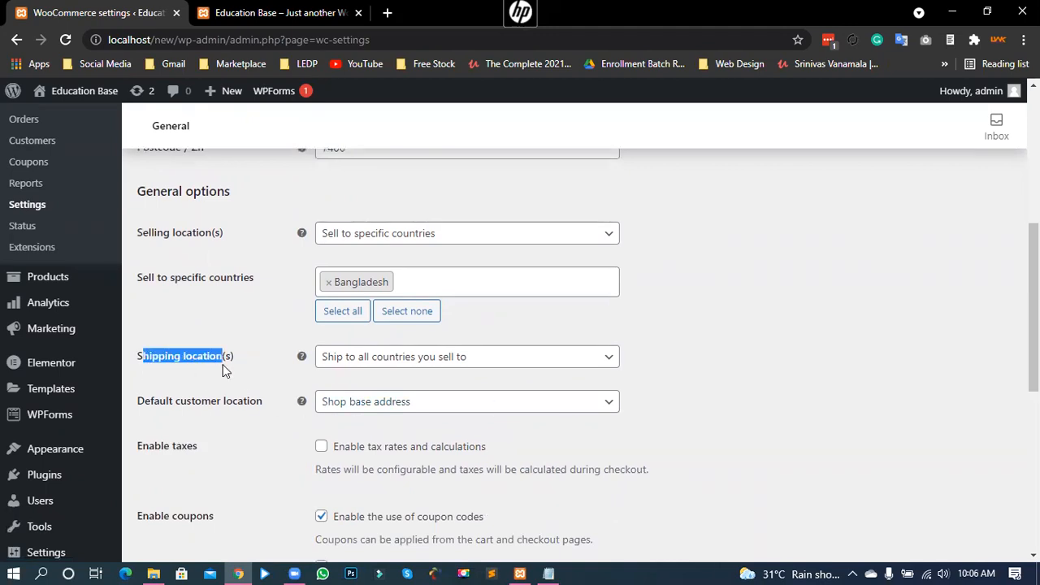
click(164, 357)
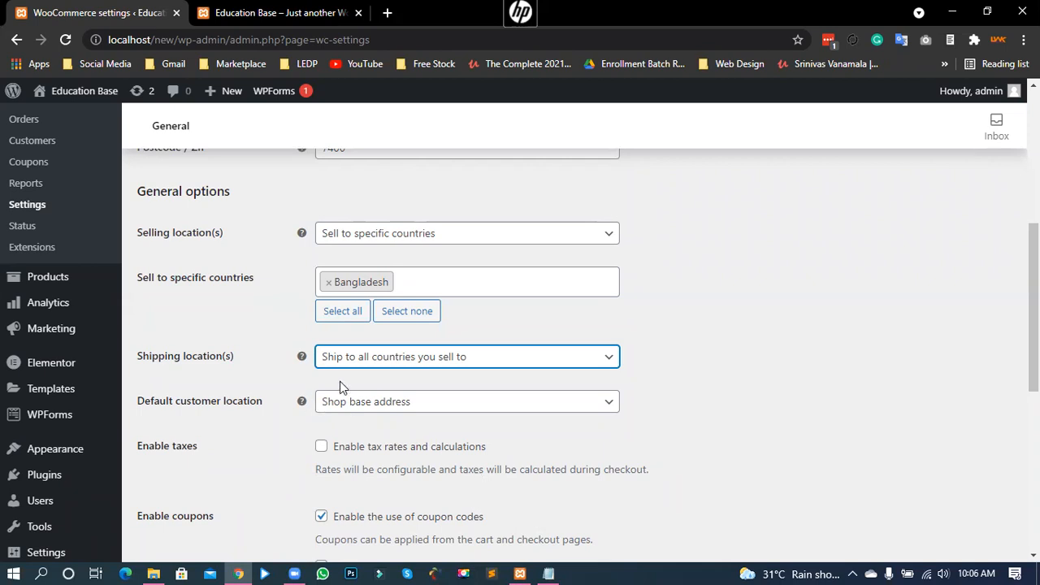
click(370, 365)
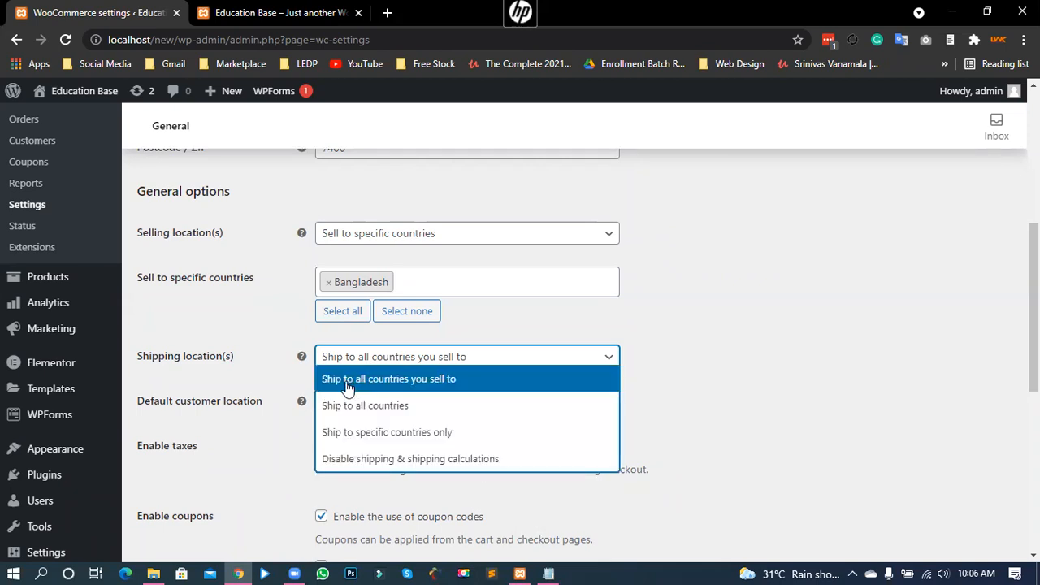
click(424, 386)
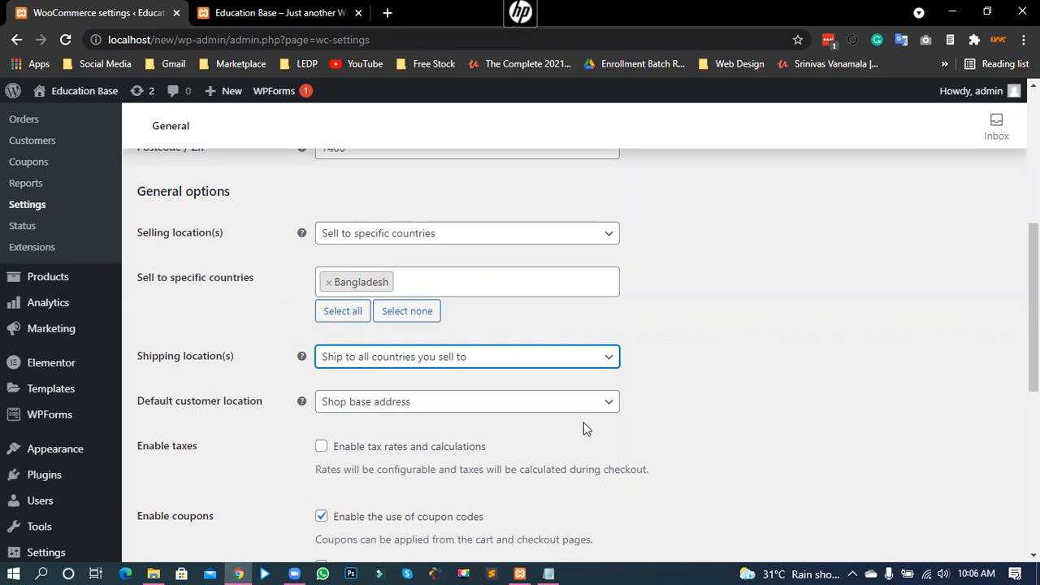
scroll(231, 430, down, 1)
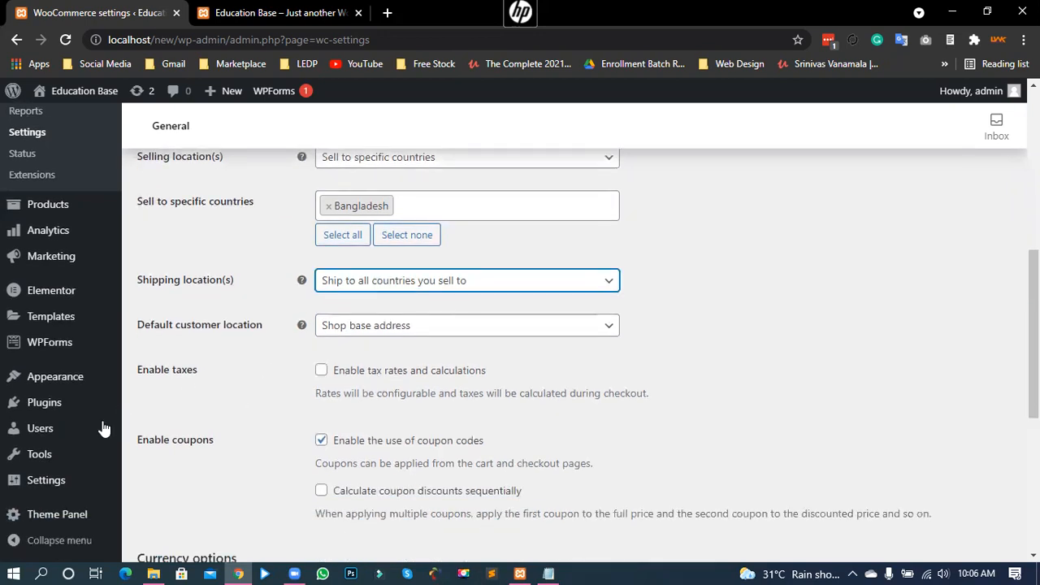
mouse_move(102, 455)
drag(176, 325, 160, 396)
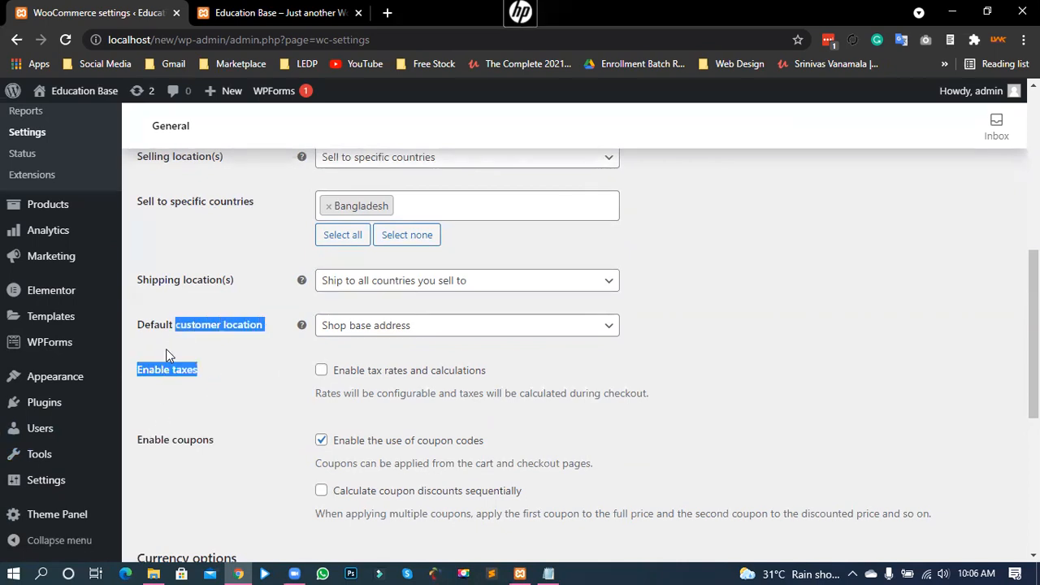
click(170, 363)
scroll(242, 448, down, 2)
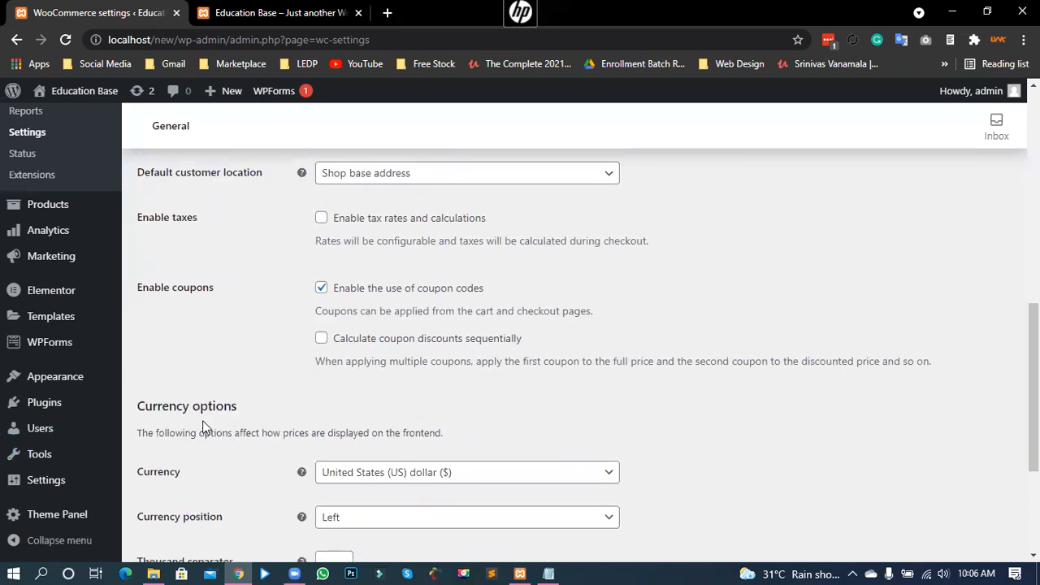
drag(148, 287, 203, 290)
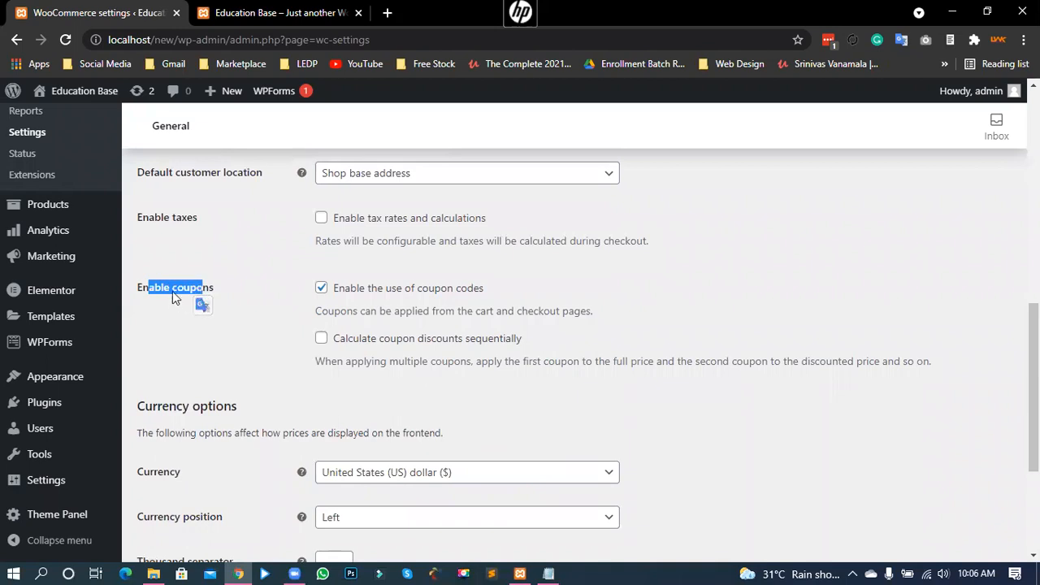
click(177, 287)
click(177, 288)
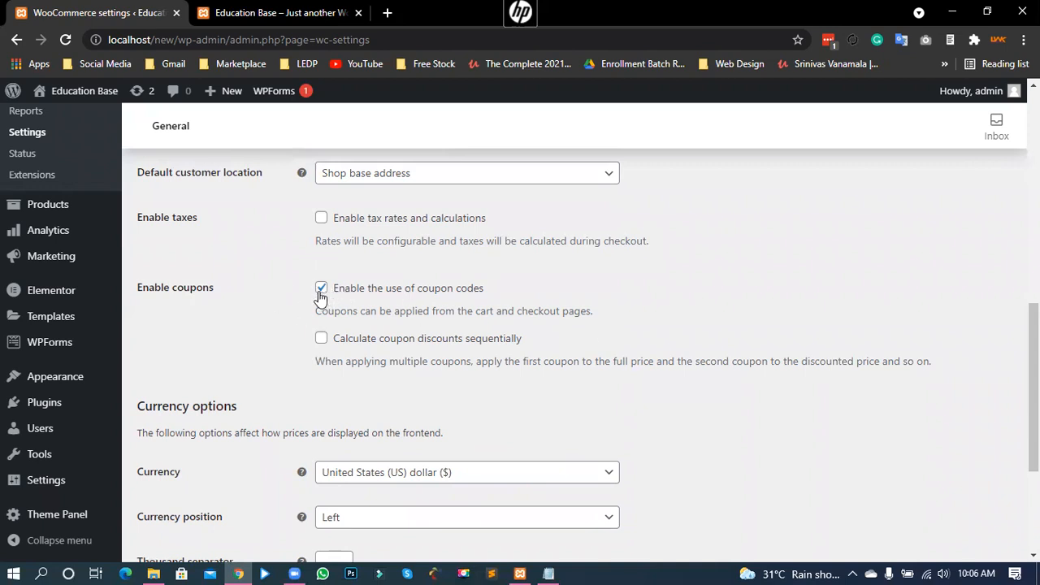
drag(367, 291, 500, 298)
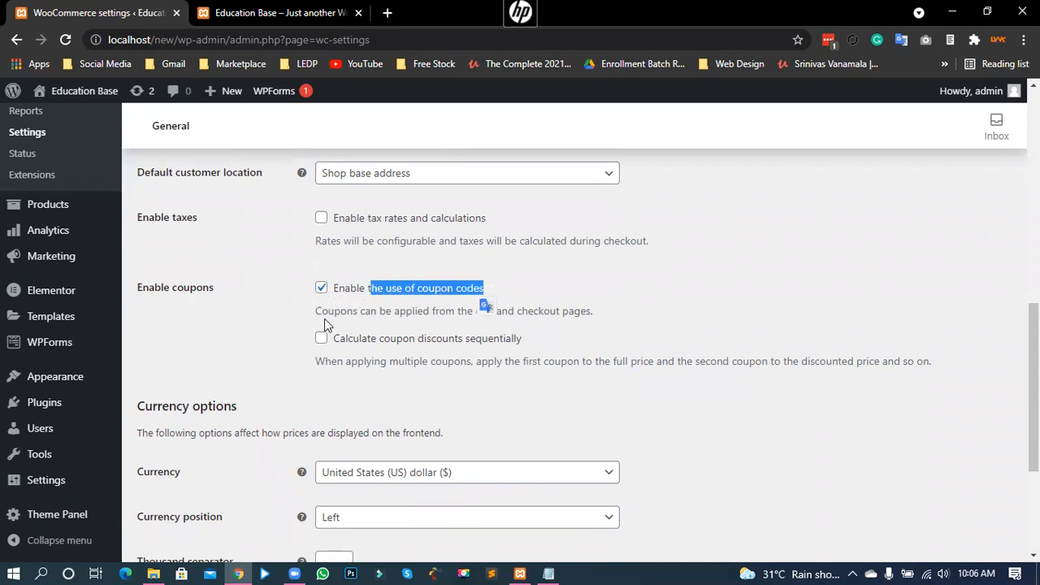
click(273, 323)
scroll(233, 341, down, 2)
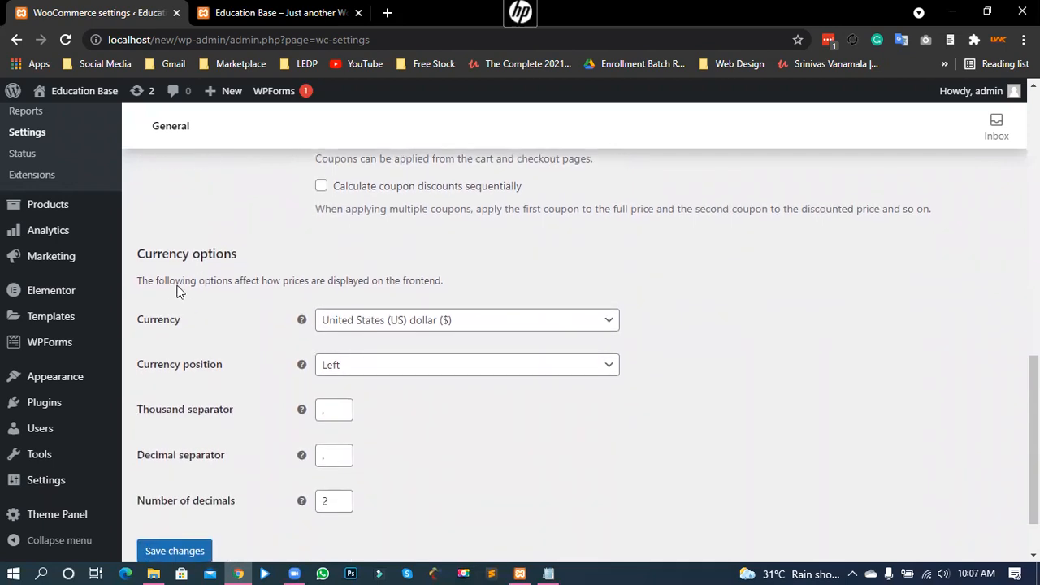
drag(139, 250, 195, 267)
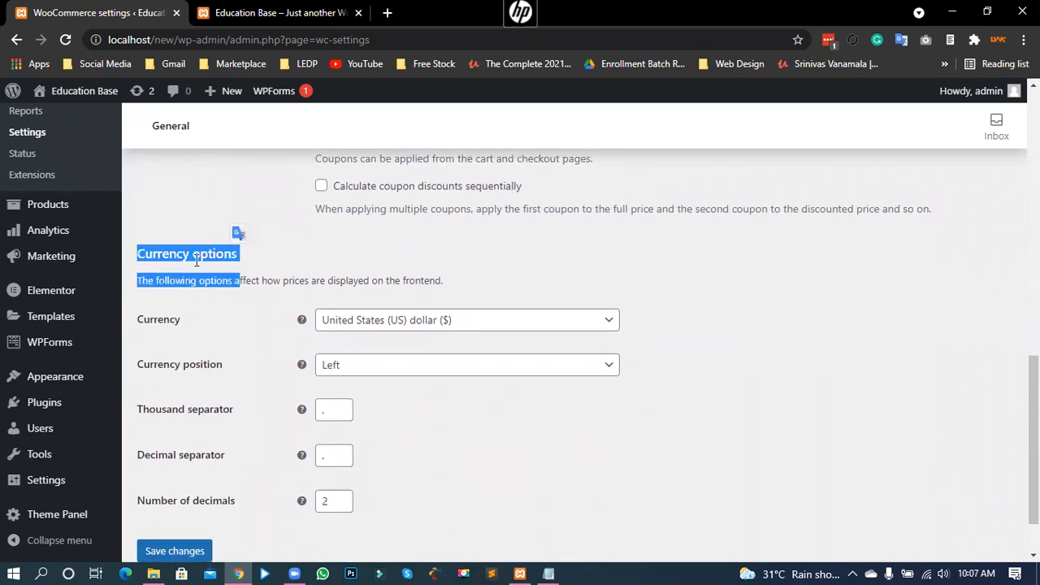
click(195, 267)
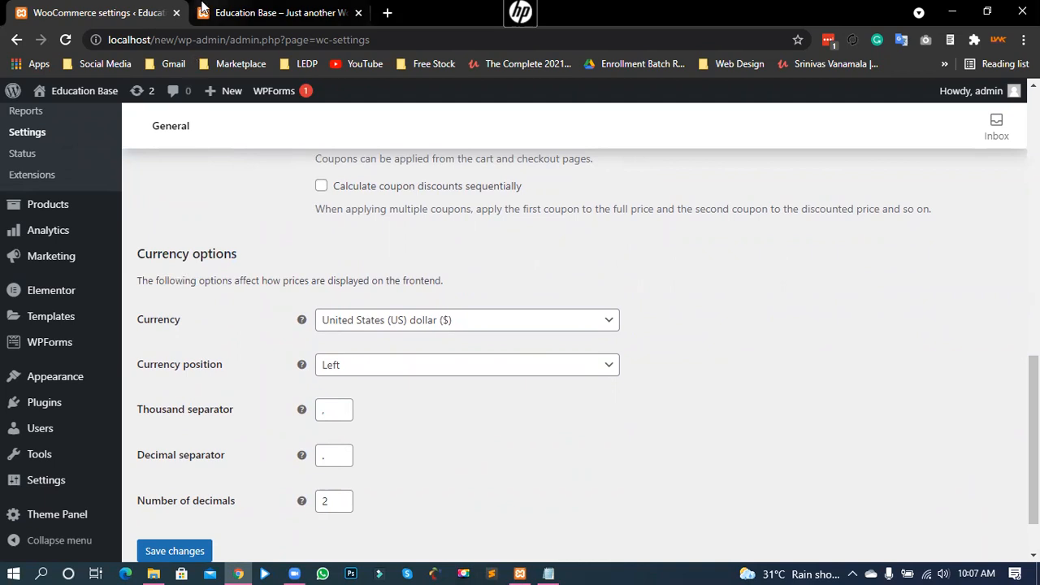
click(277, 12)
scroll(340, 338, down, 2)
scroll(340, 341, down, 7)
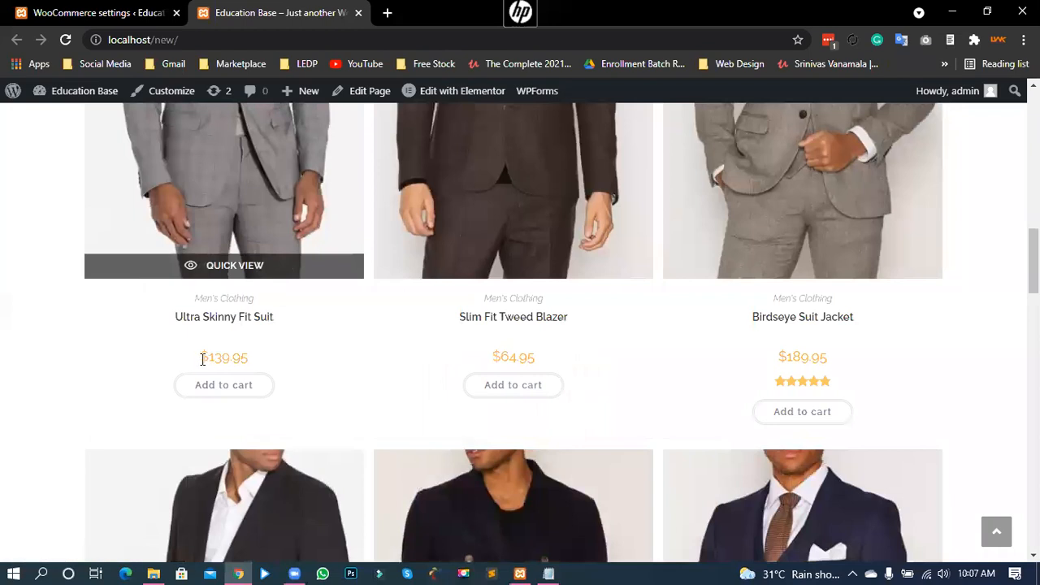
drag(199, 357, 248, 358)
mouse_move(492, 357)
mouse_down()
mouse_move(535, 361)
mouse_move(493, 358)
mouse_move(505, 357)
mouse_up()
click(356, 322)
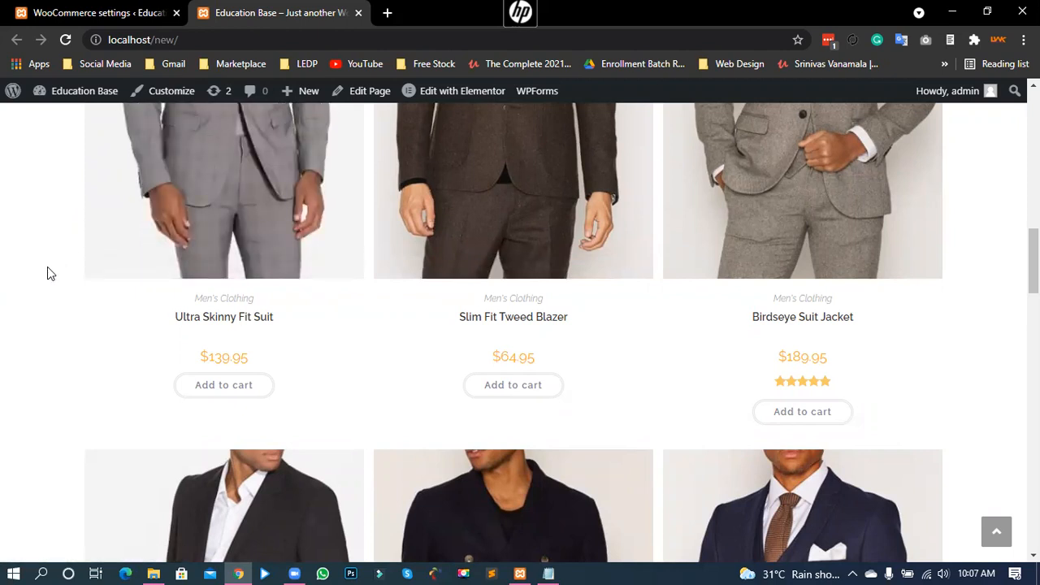
click(100, 12)
drag(143, 321, 180, 324)
click(367, 328)
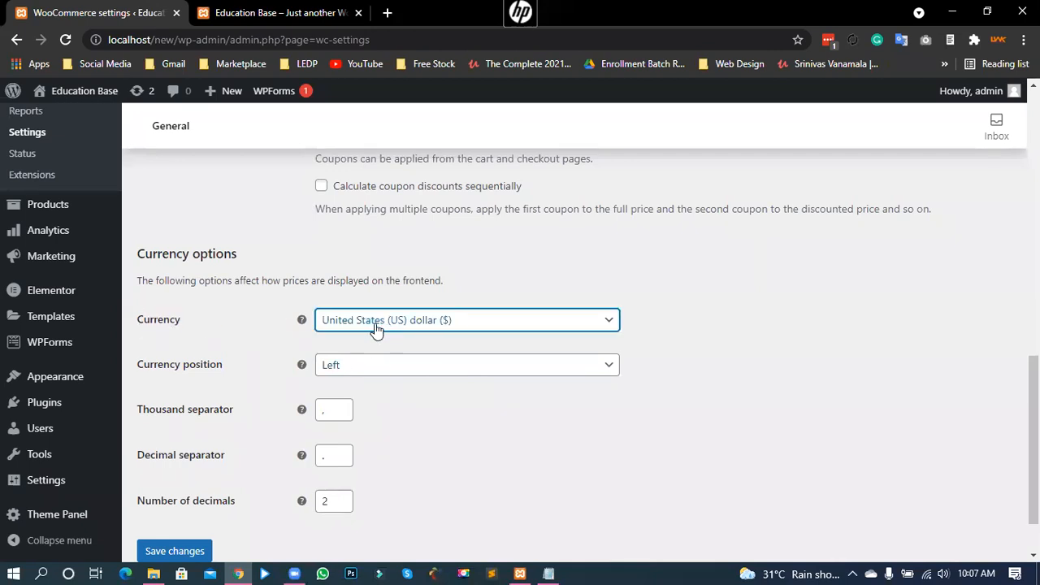
Step: Select Bangladeshi taka as the currency, keep Left position, and save the settings
click(435, 324)
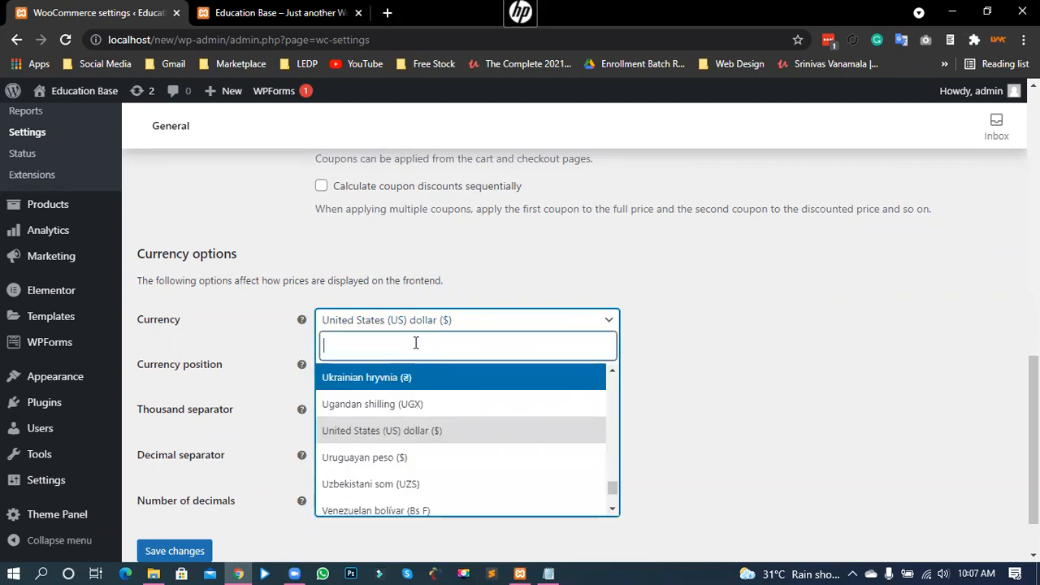
text(taka)
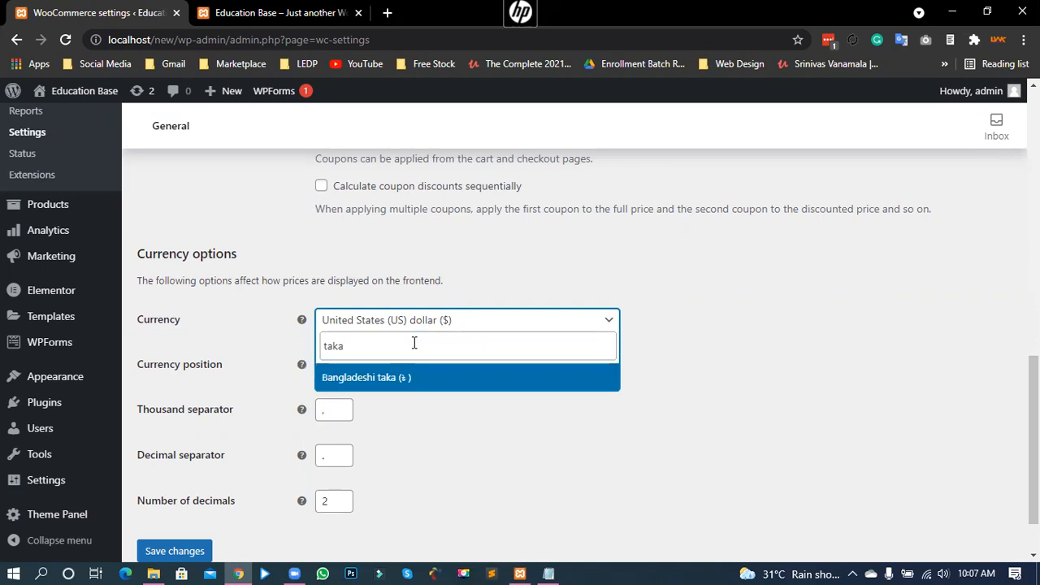
click(366, 381)
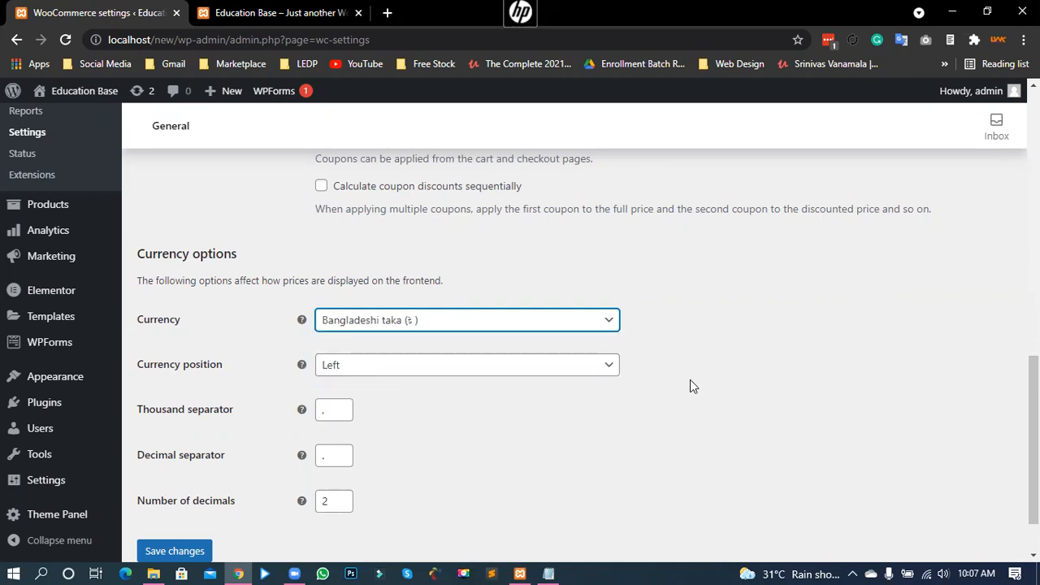
drag(181, 369, 227, 372)
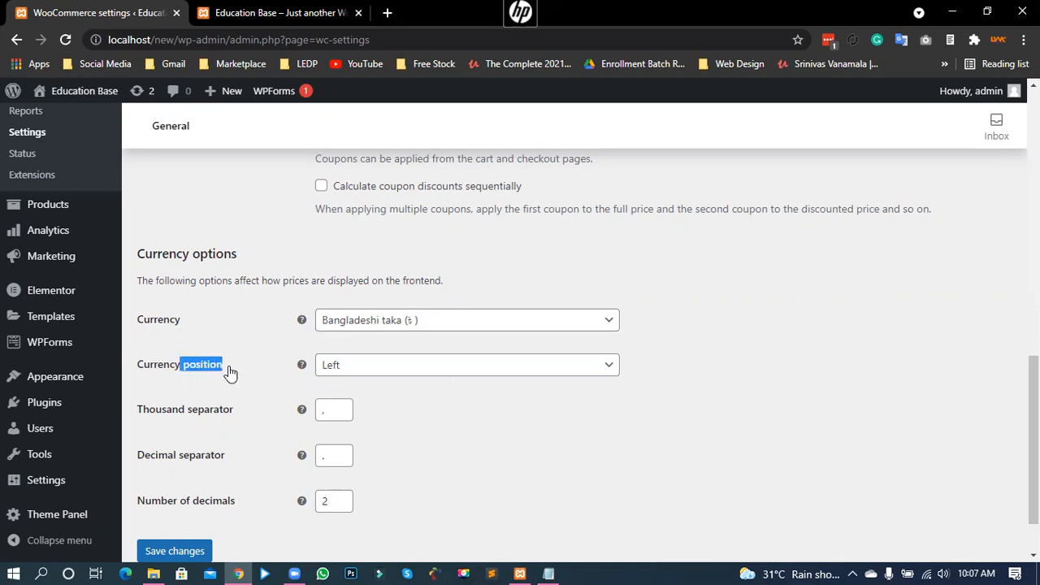
click(192, 372)
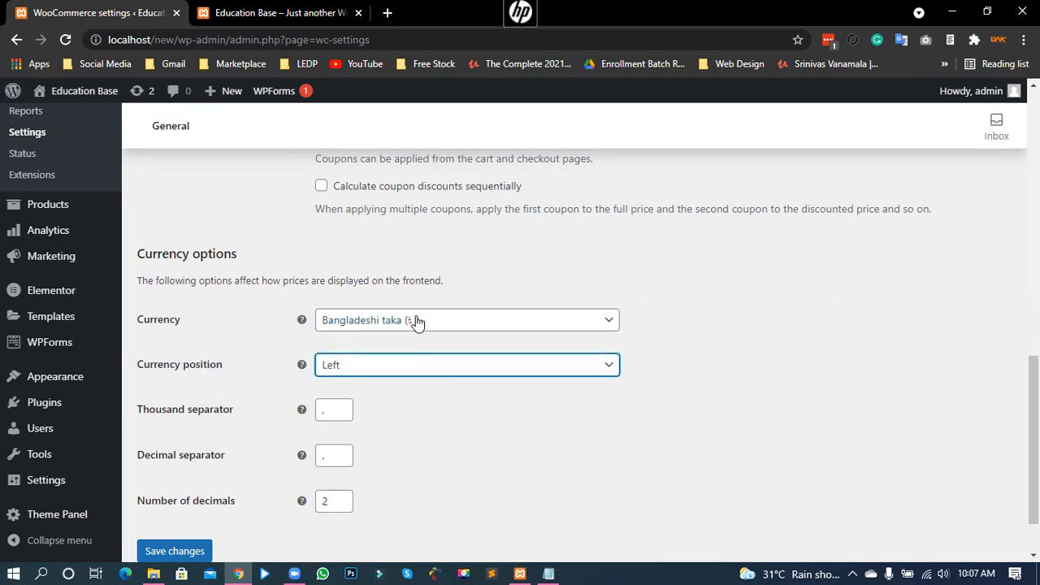
click(369, 370)
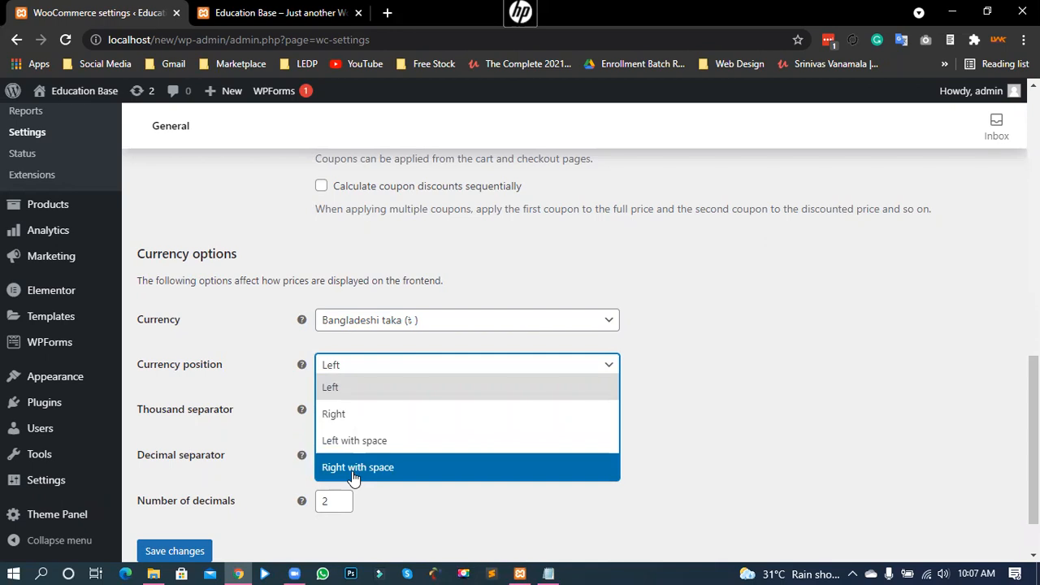
click(364, 392)
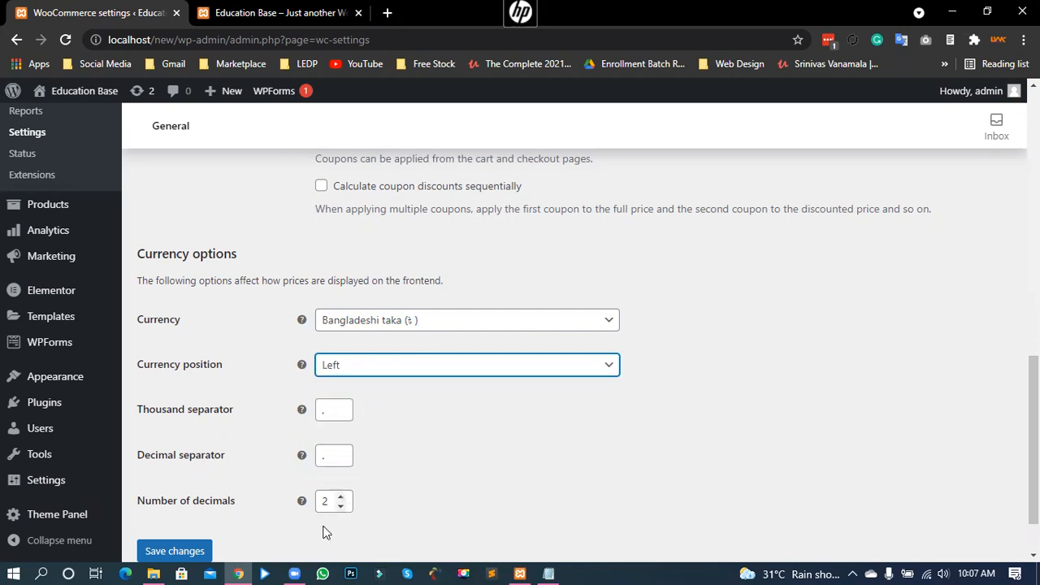
click(167, 553)
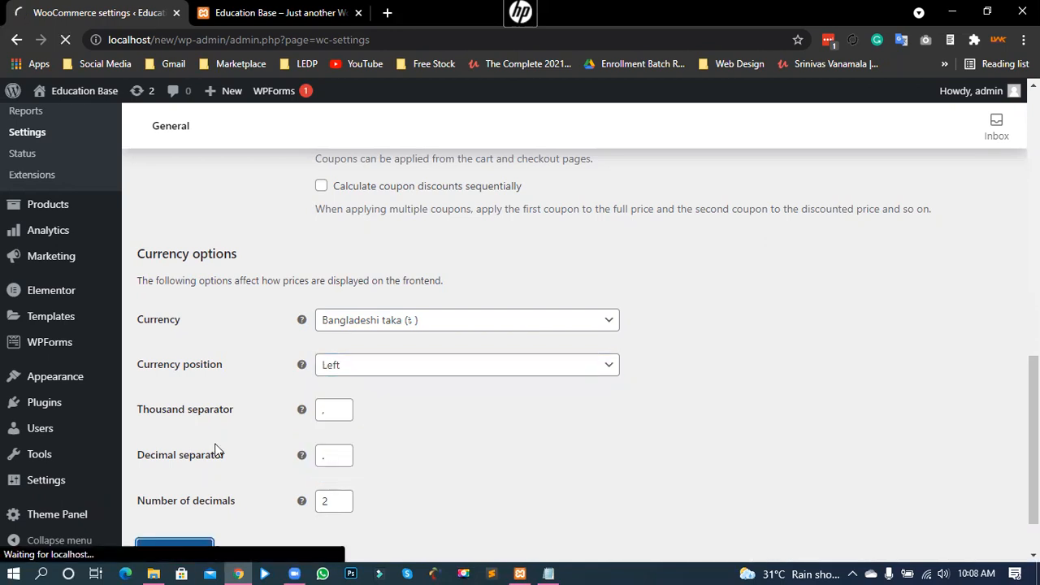
Step: Scroll through the saved general settings to confirm taka, Left position and 2 decimals
scroll(223, 456, down, 1)
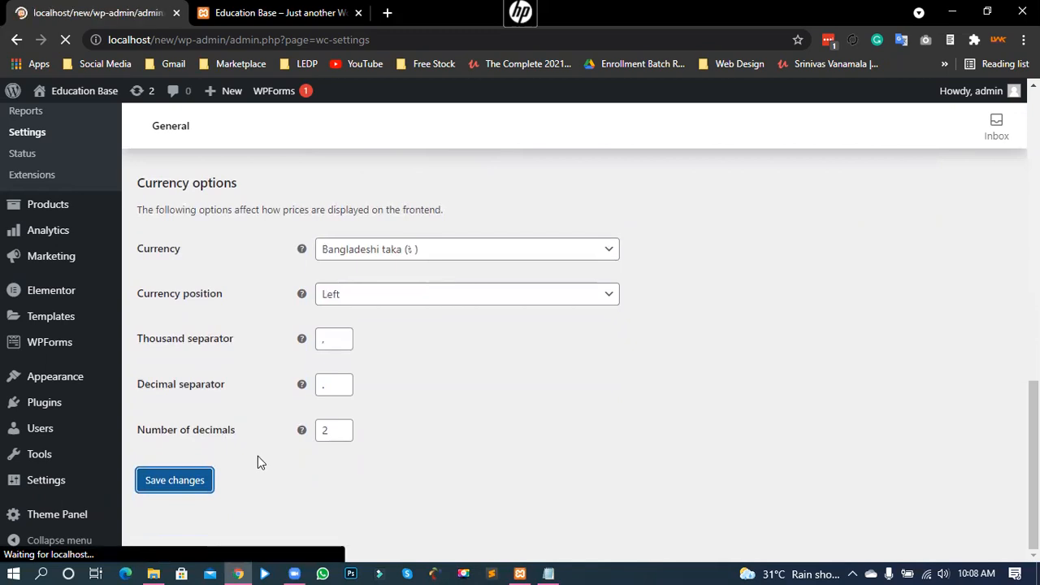
scroll(258, 461, down, 4)
scroll(253, 459, down, 7)
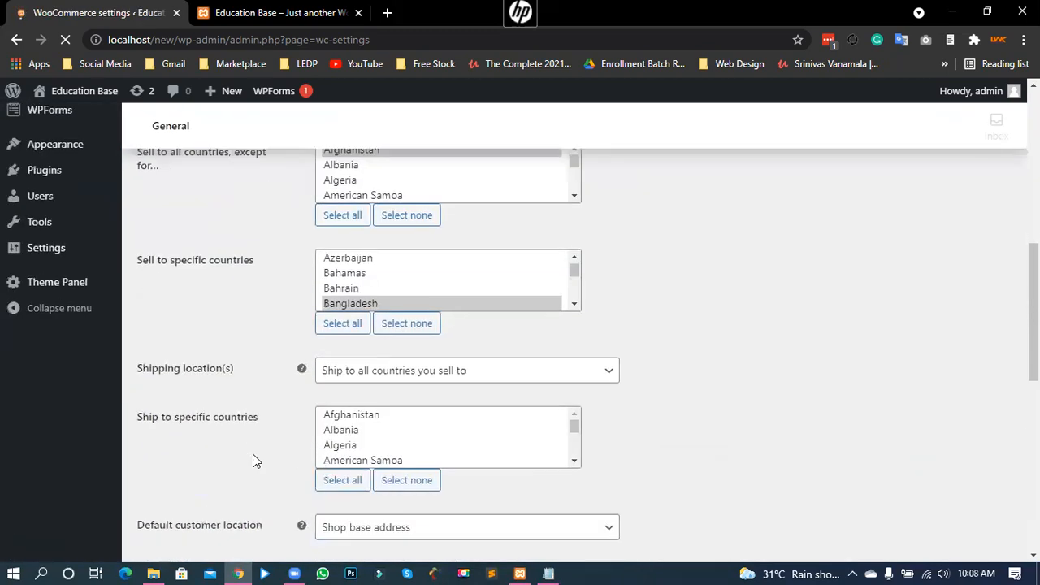
scroll(253, 457, down, 2)
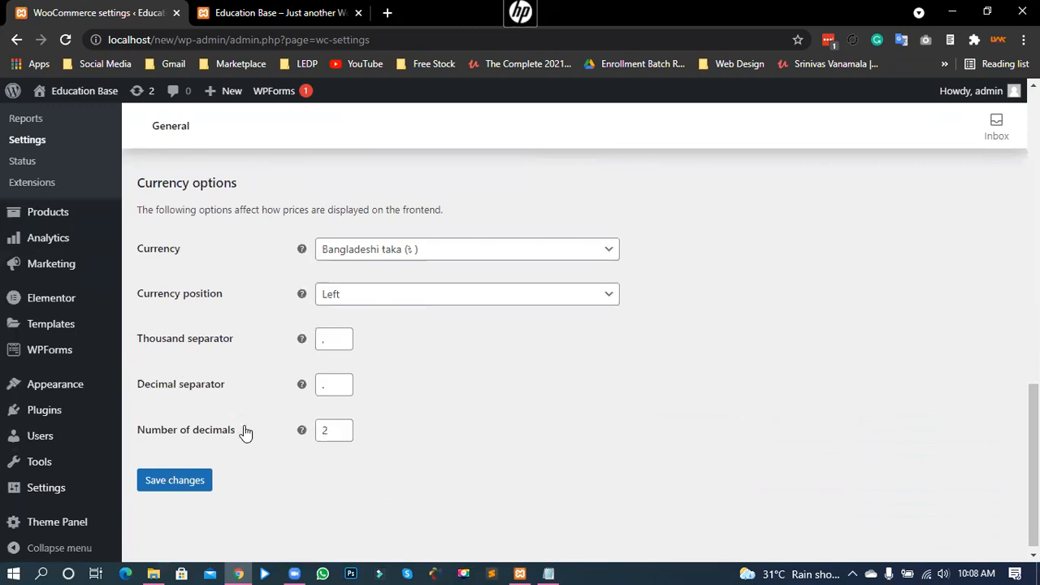
drag(143, 252, 171, 255)
click(170, 253)
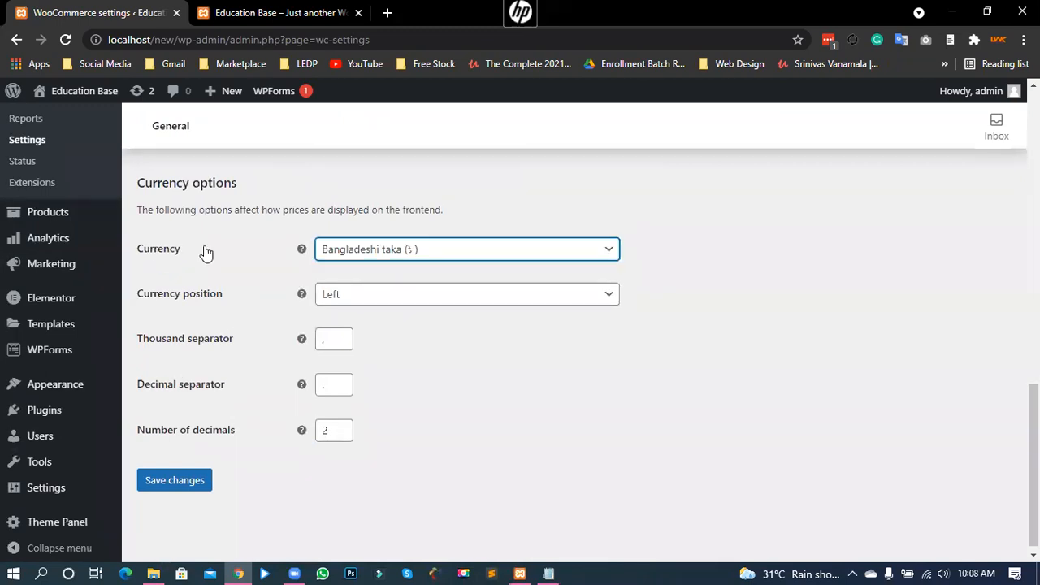
Step: Reload the storefront so the dollar prices switch to the new taka currency
click(221, 7)
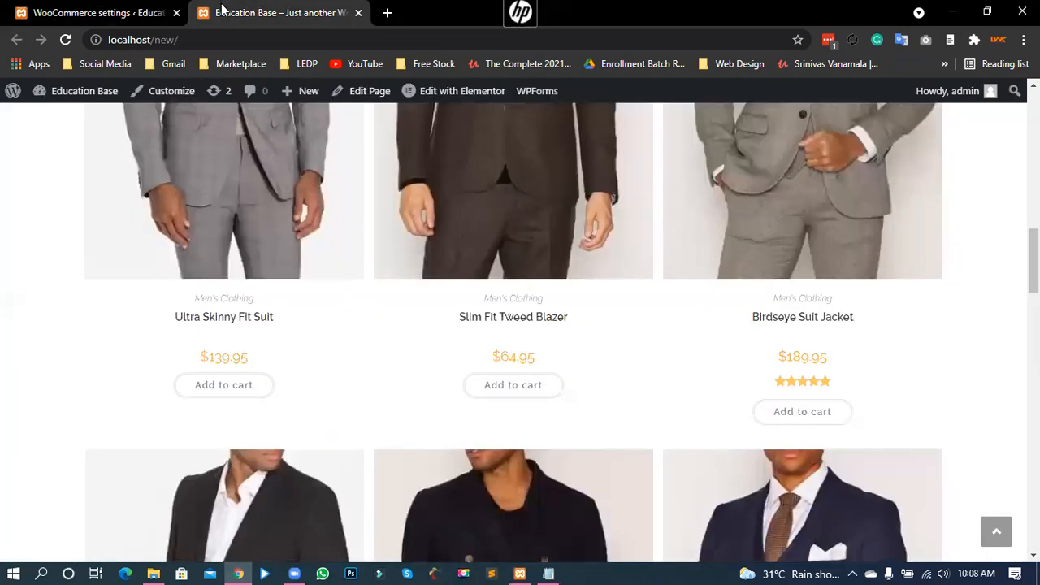
drag(244, 359, 197, 359)
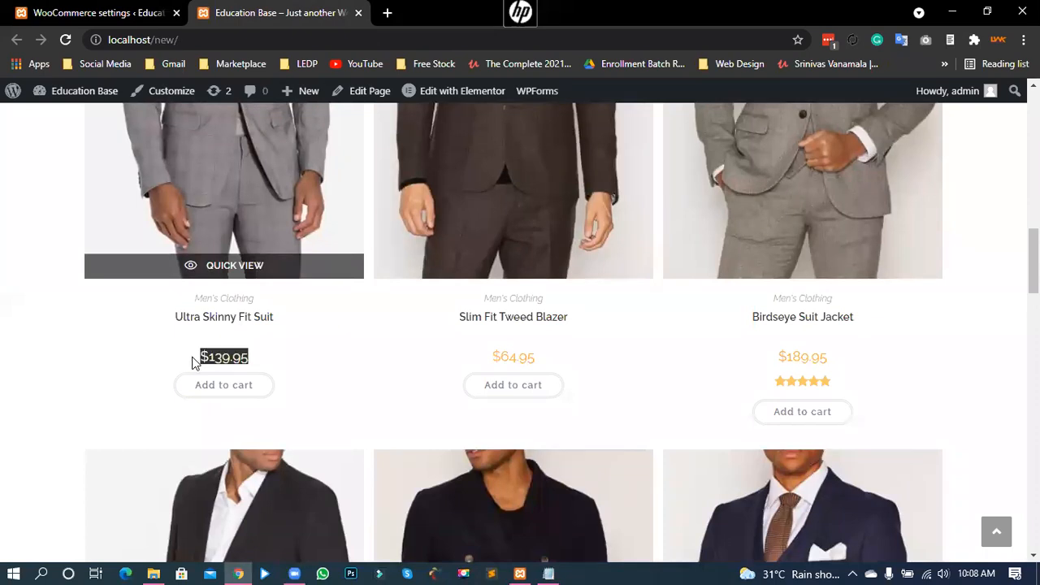
click(106, 362)
click(65, 41)
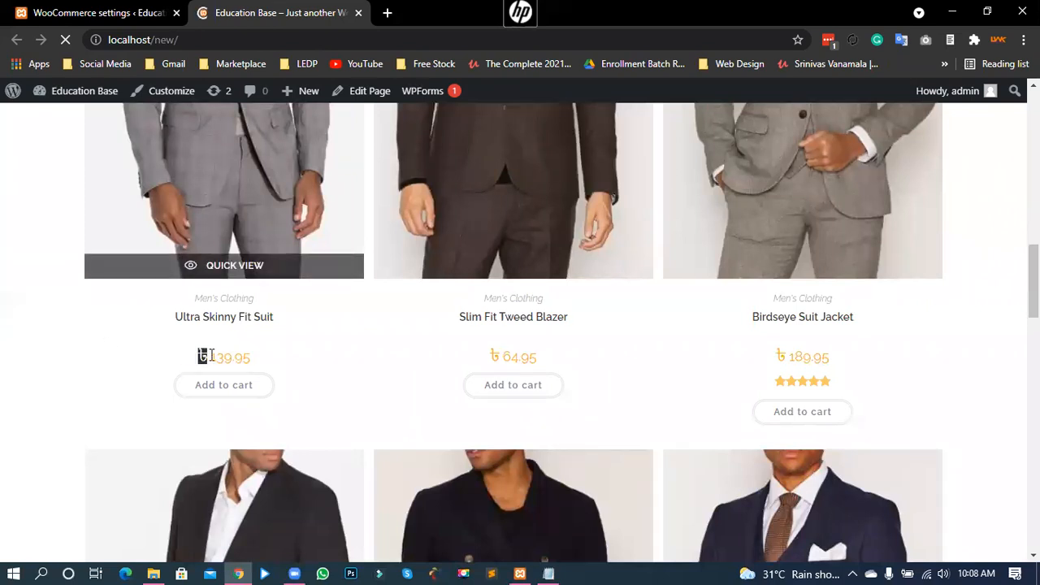
Step: Verify the first products and the Slim Fit Suit Jacket show taka prices, e.g. ৳ 64.95
drag(248, 355, 182, 360)
drag(539, 367, 487, 358)
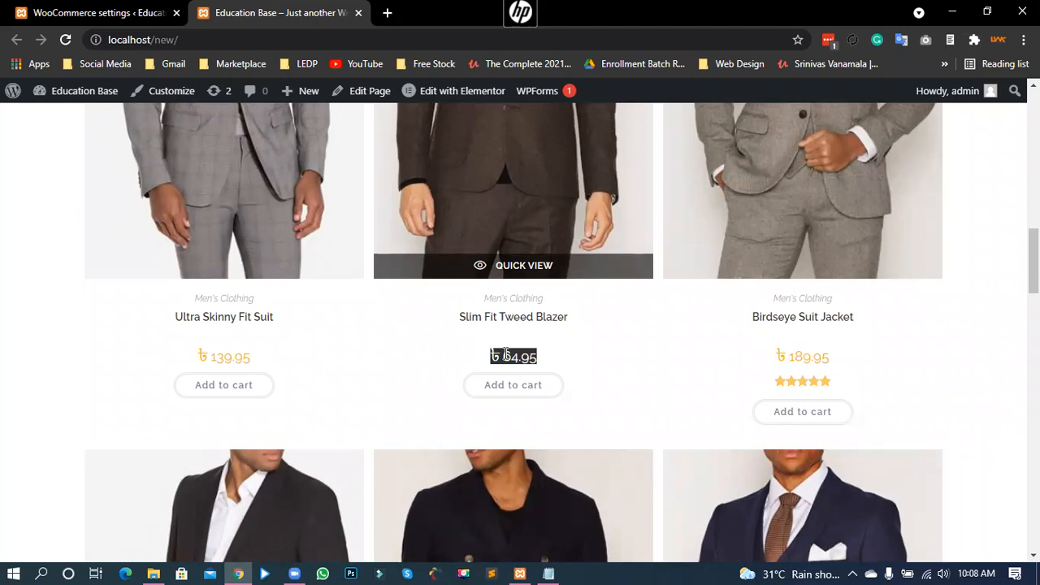
click(52, 350)
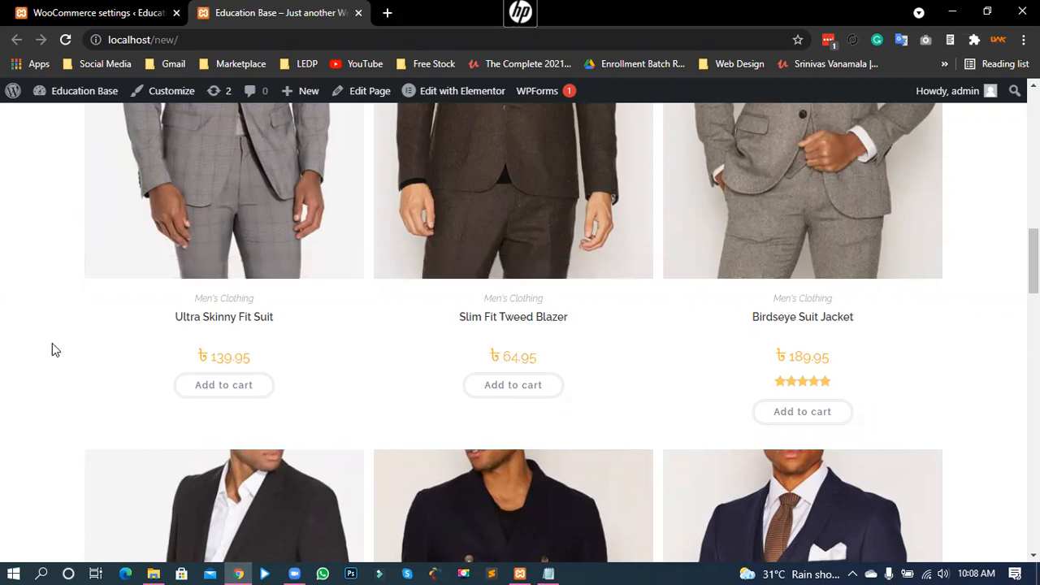
scroll(9, 402, down, 3)
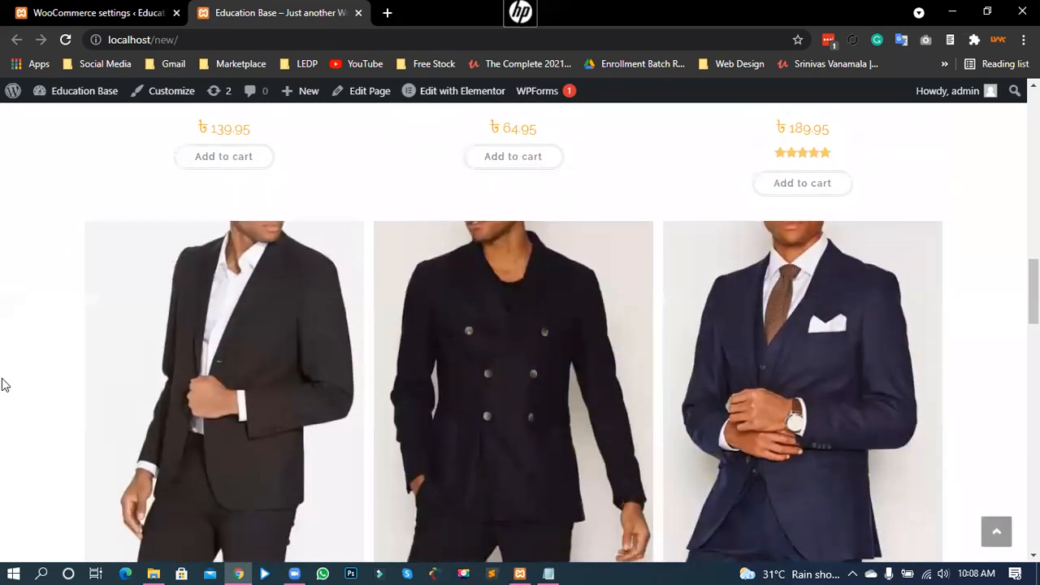
scroll(3, 433, down, 4)
mouse_move(229, 292)
mouse_down()
mouse_move(195, 290)
mouse_move(245, 293)
mouse_up()
drag(539, 292, 487, 291)
click(507, 291)
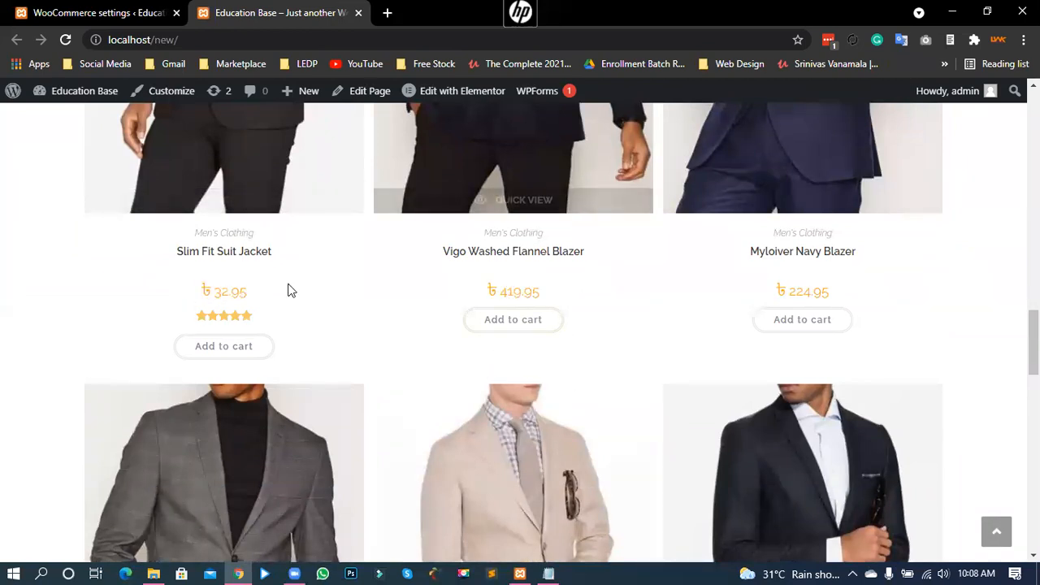
Step: Verify the Vigo Washed Flannel Blazer and Myloiver Navy Blazer prices in taka, then return to settings
scroll(448, 287, up, 4)
scroll(480, 287, down, 2)
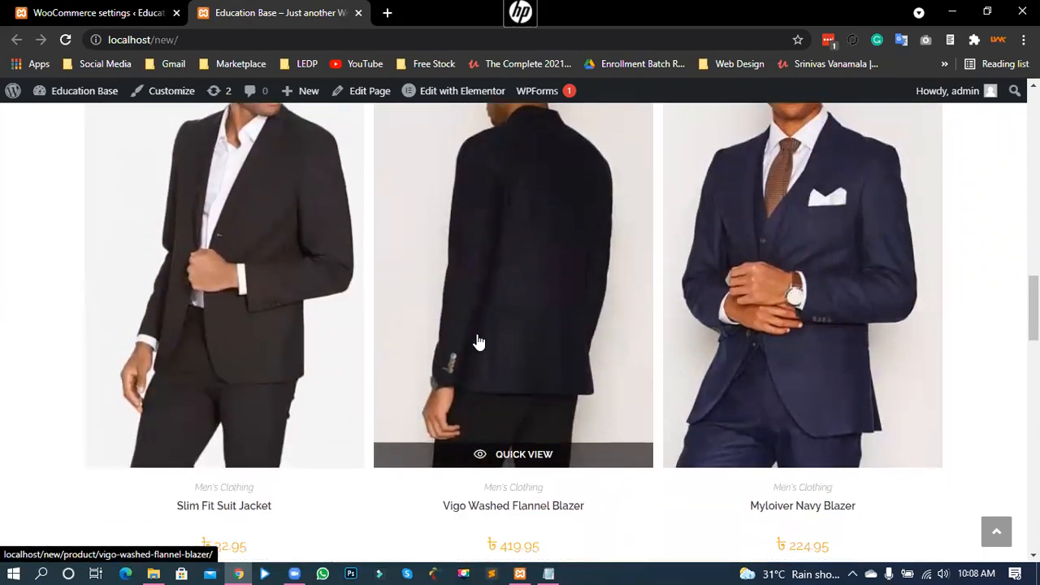
drag(540, 445, 437, 426)
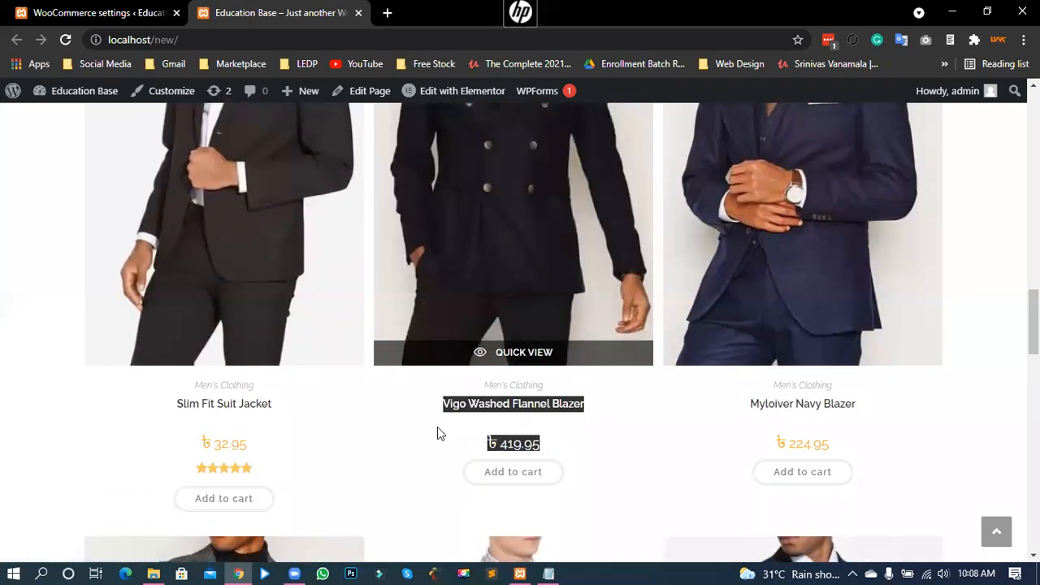
click(504, 447)
drag(830, 448, 752, 453)
click(796, 443)
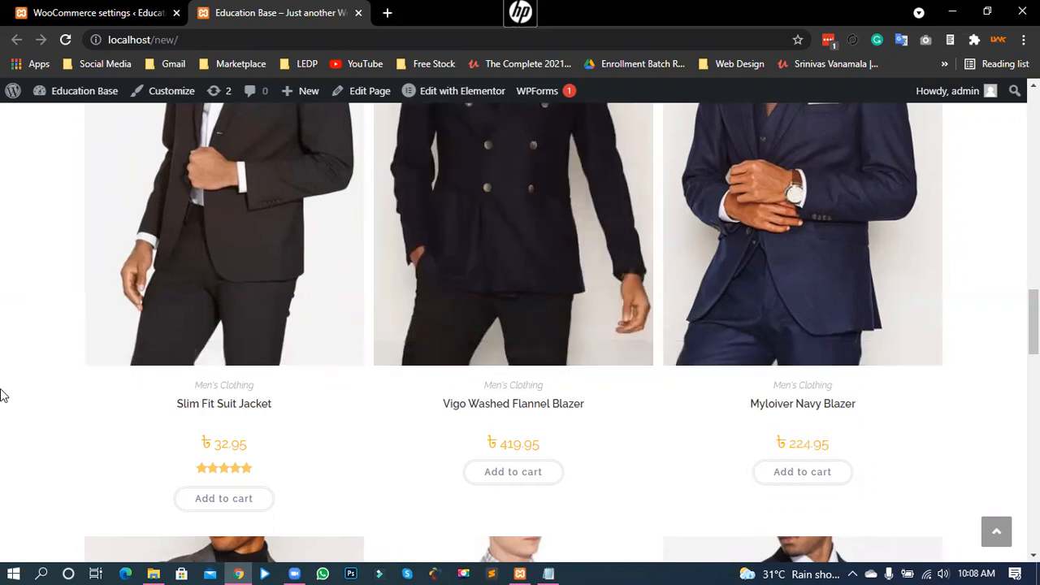
scroll(9, 377, up, 5)
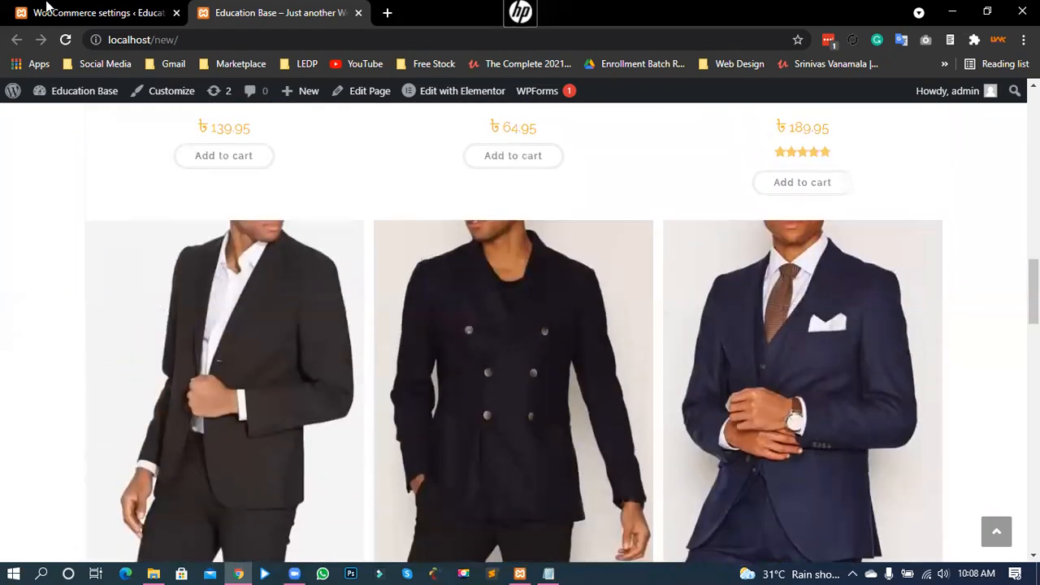
key(ctrl+Tab)
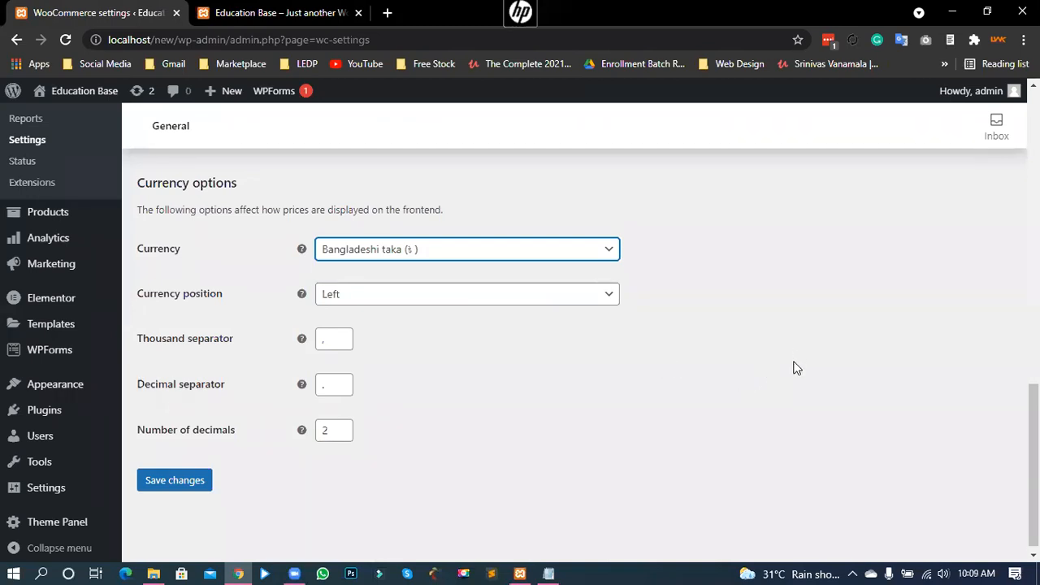
scroll(794, 367, up, 2)
scroll(793, 367, up, 10)
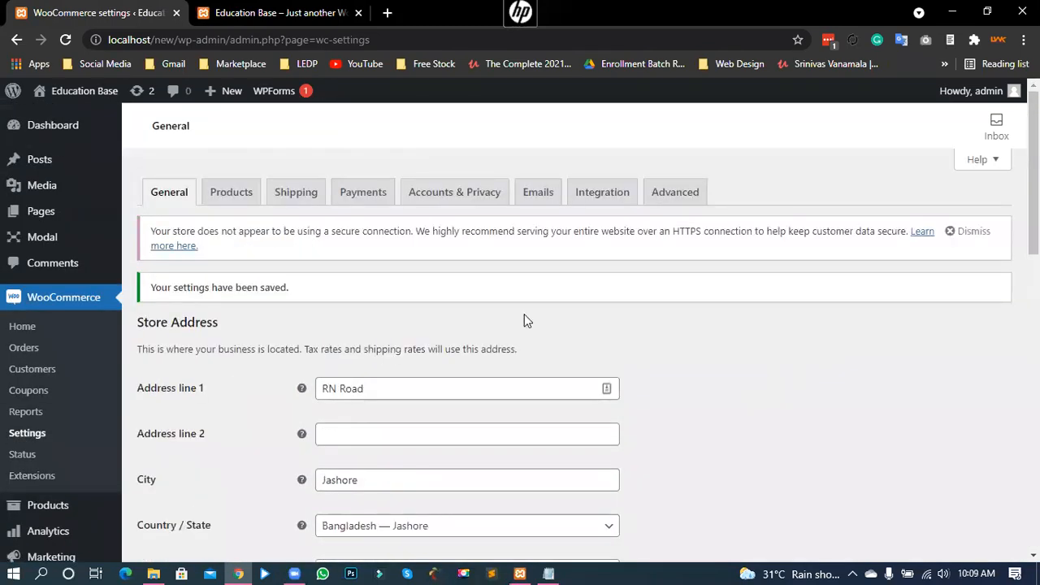
scroll(341, 434, down, 6)
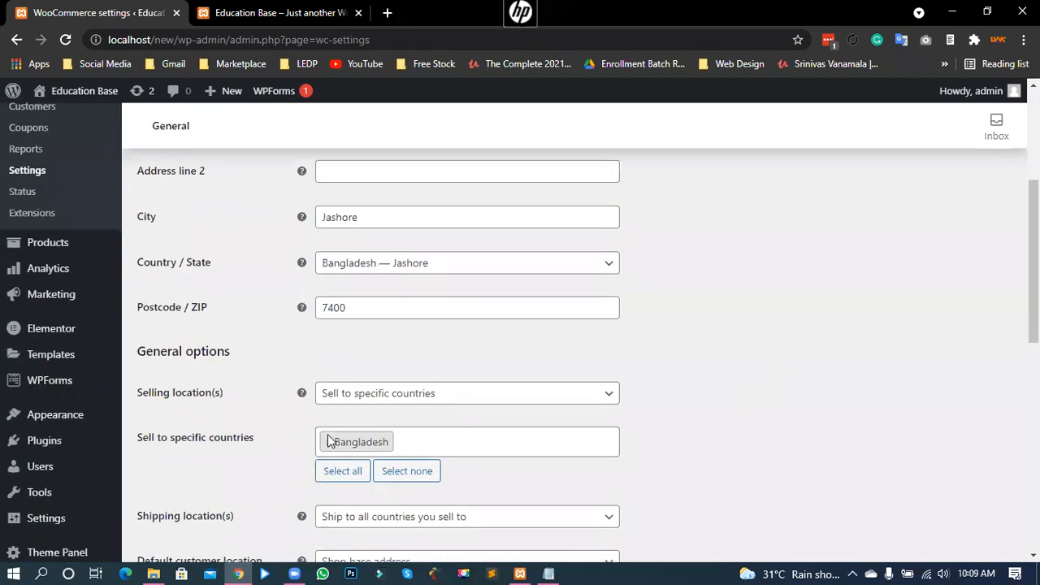
scroll(344, 367, up, 6)
scroll(657, 420, down, 3)
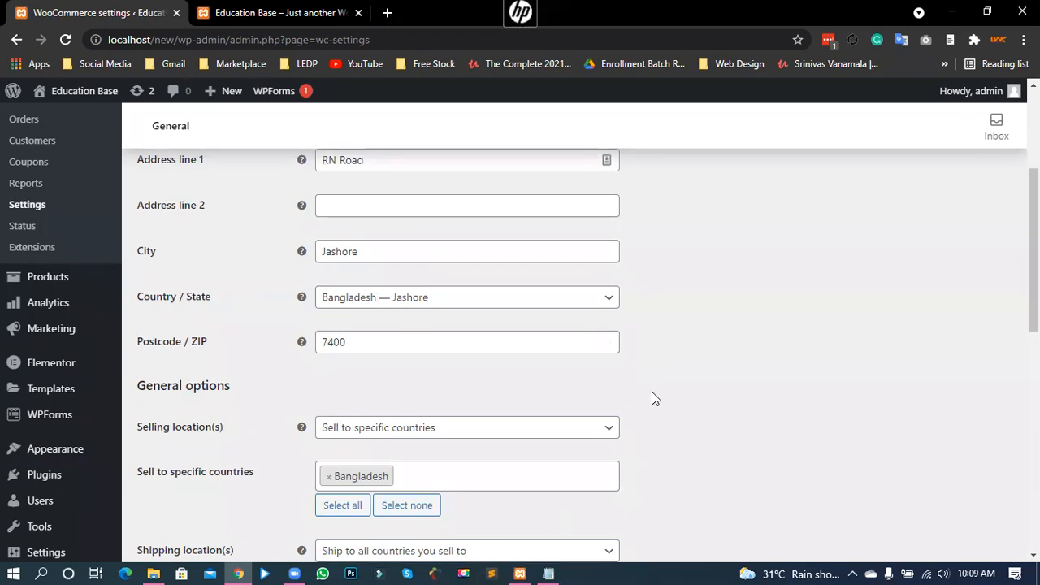
scroll(653, 380, up, 2)
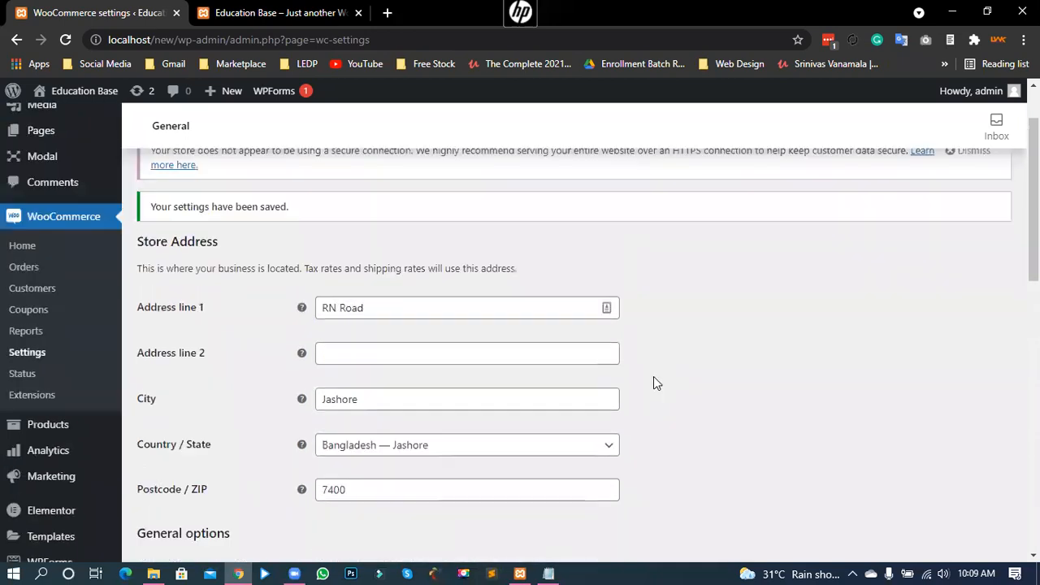
scroll(656, 383, up, 1)
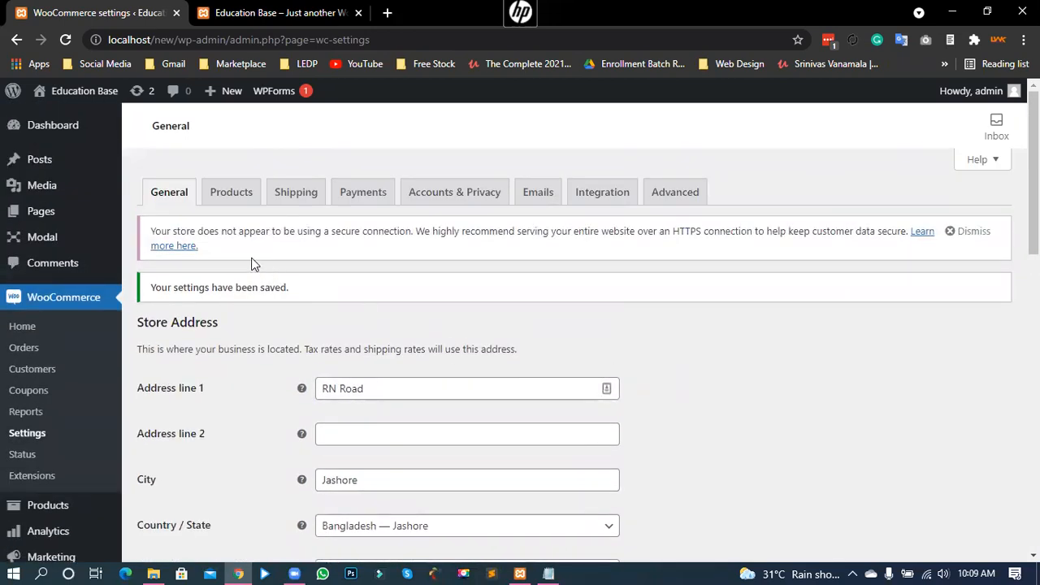
Step: Open the WooCommerce Products settings and review the Shop pages section
click(228, 197)
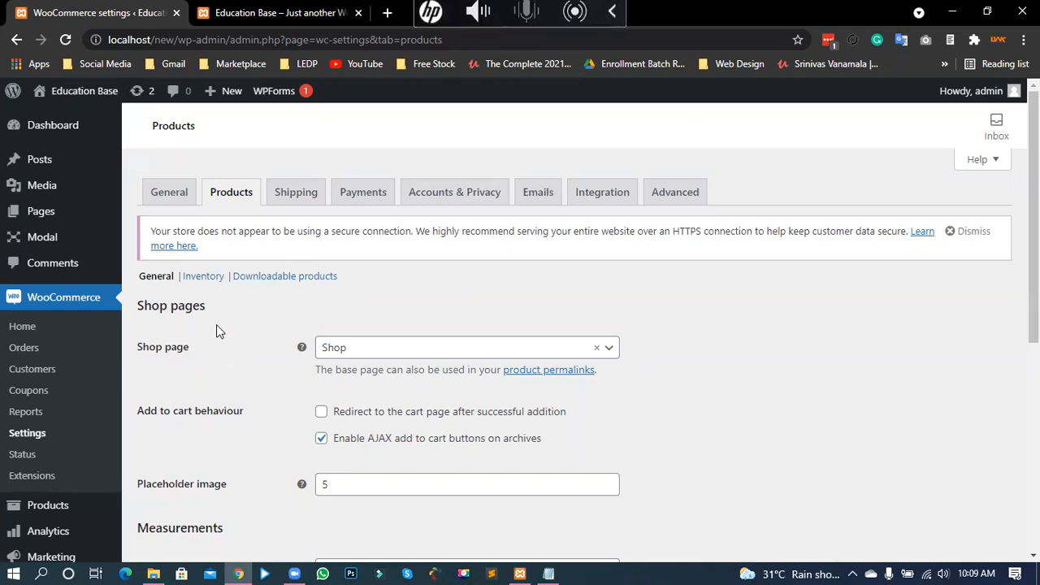
drag(136, 313, 199, 309)
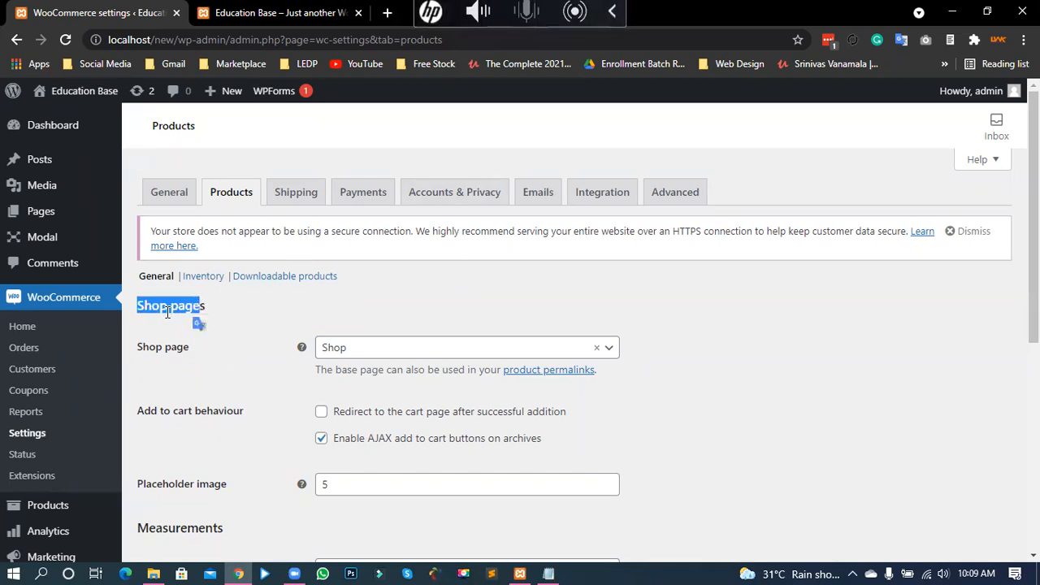
click(171, 311)
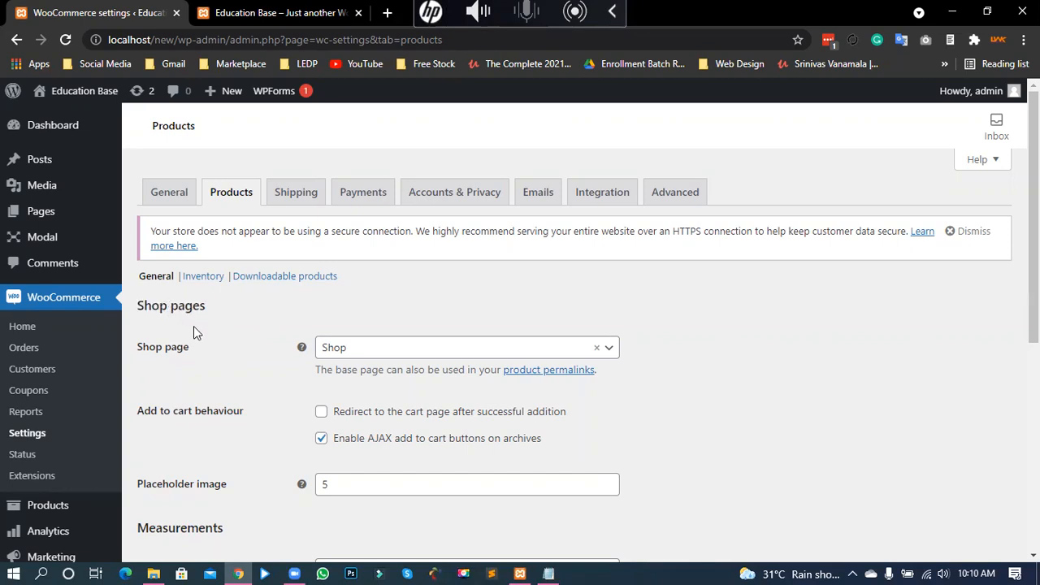
Step: Open All Pages in a new browser tab and switch to it
mouse_move(76, 221)
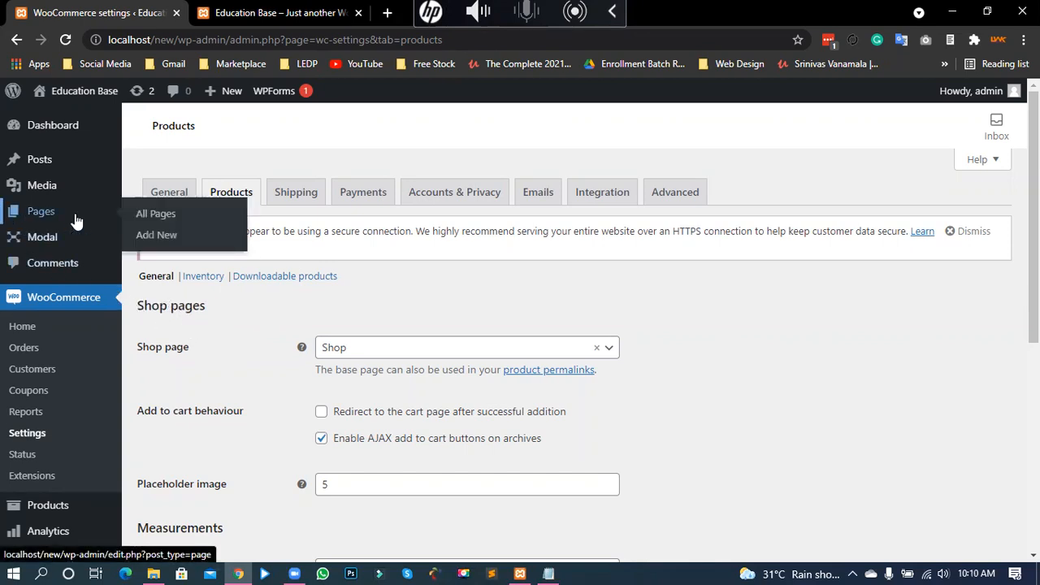
right_click(154, 214)
click(185, 227)
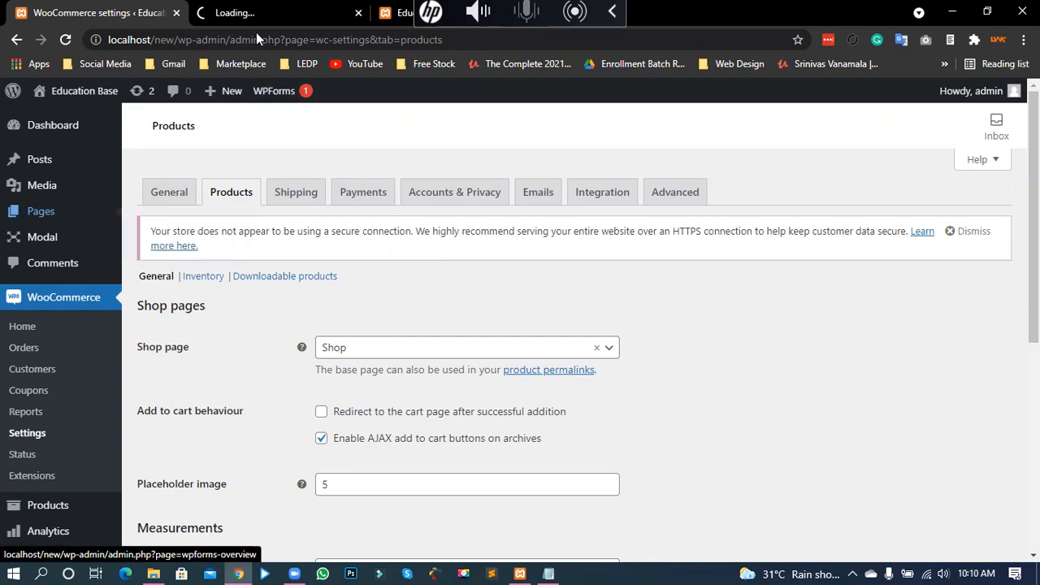
click(259, 12)
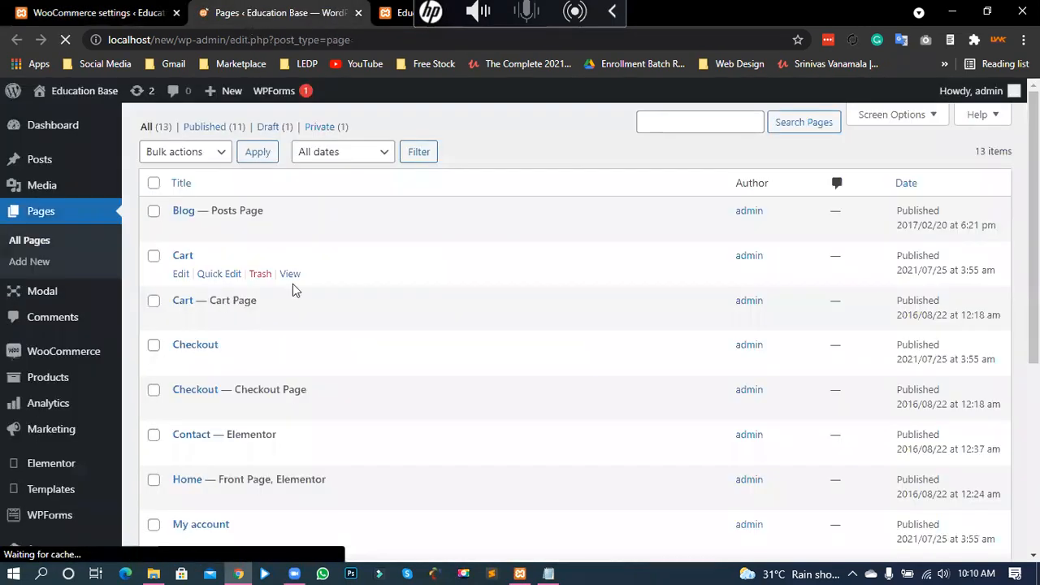
scroll(999, 309, down, 2)
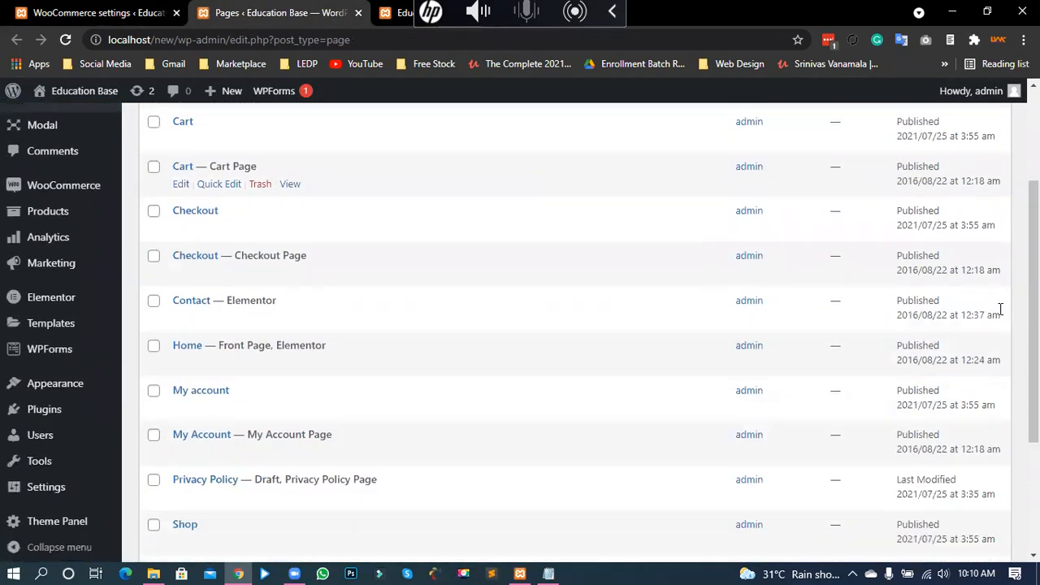
scroll(1002, 329, down, 3)
scroll(812, 333, up, 5)
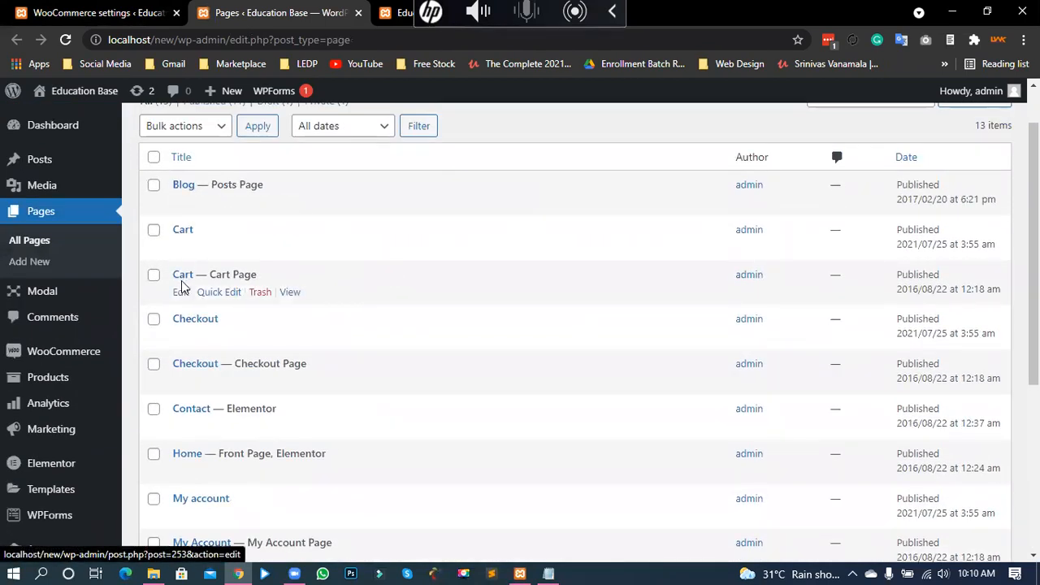
scroll(219, 429, down, 1)
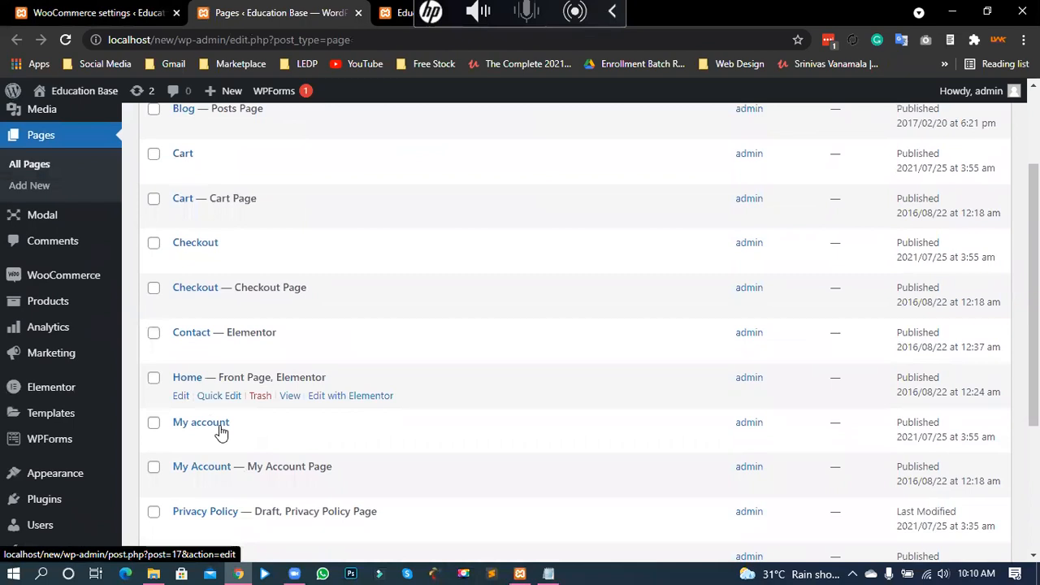
scroll(214, 461, down, 1)
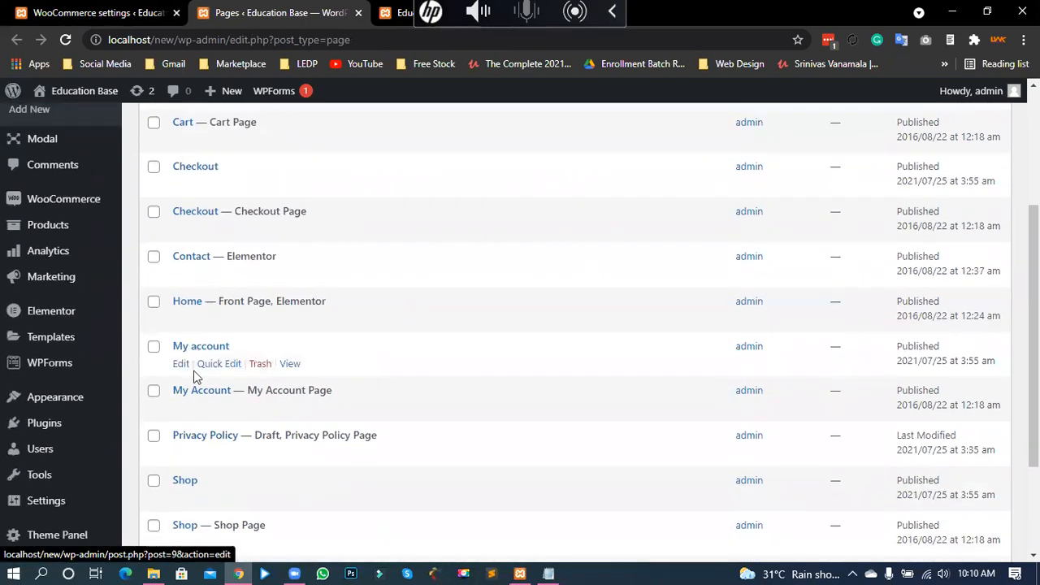
scroll(202, 398, down, 1)
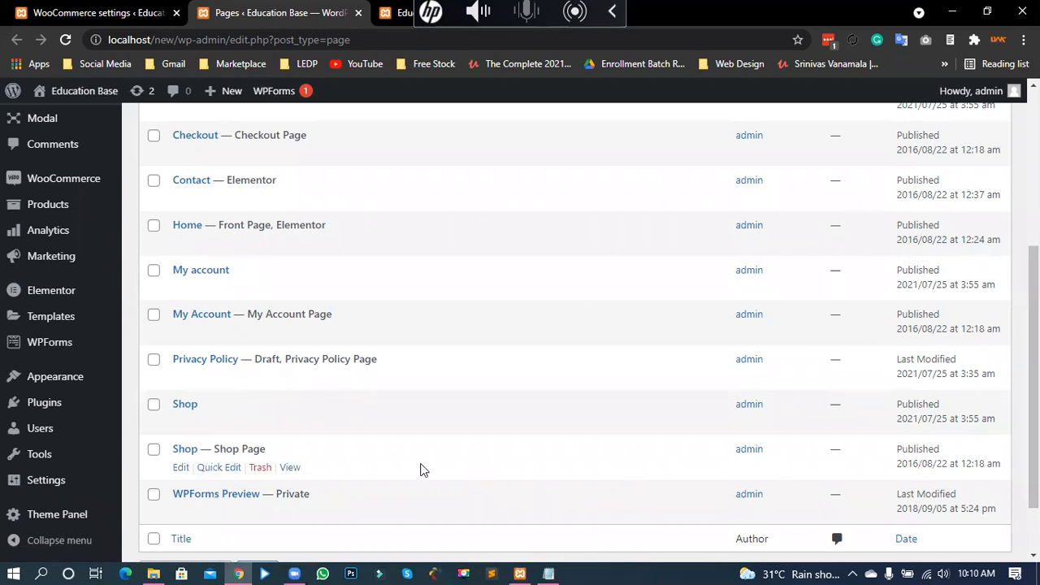
click(614, 10)
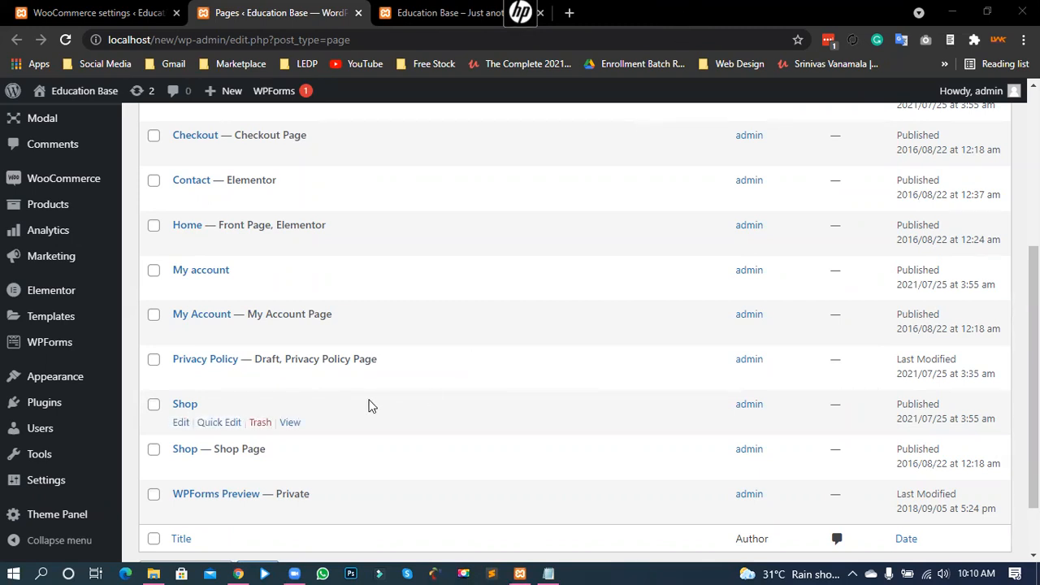
scroll(367, 401, up, 1)
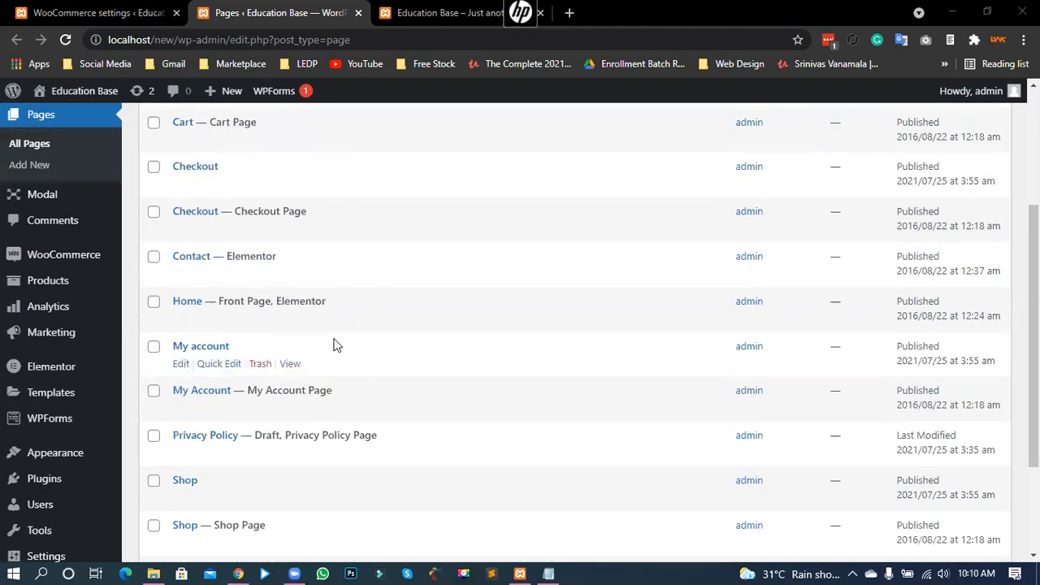
scroll(351, 396, down, 2)
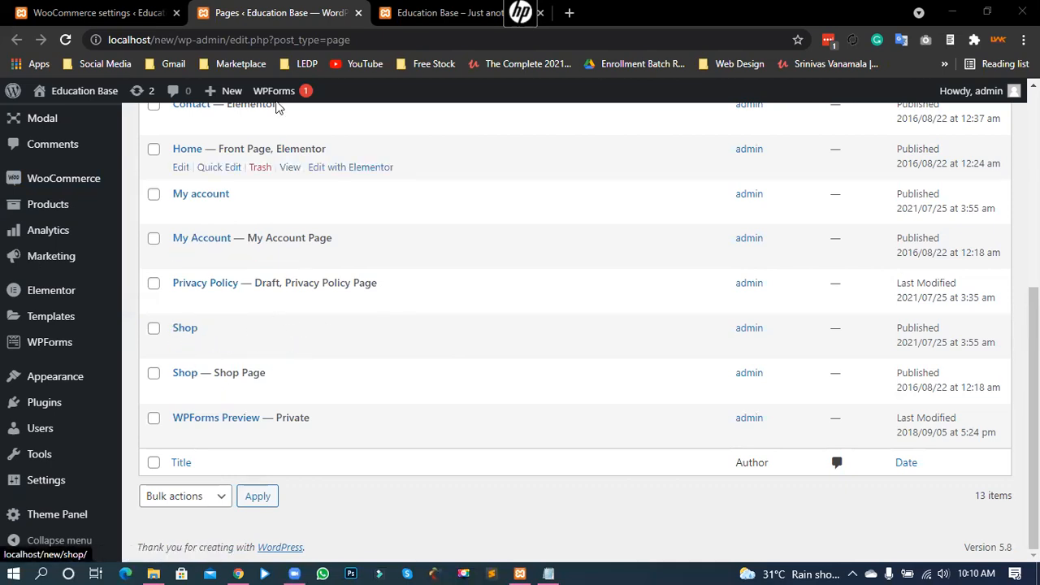
Step: Switch to the 'Education Base' storefront tab and scroll up to the SIMPLE home page
click(443, 13)
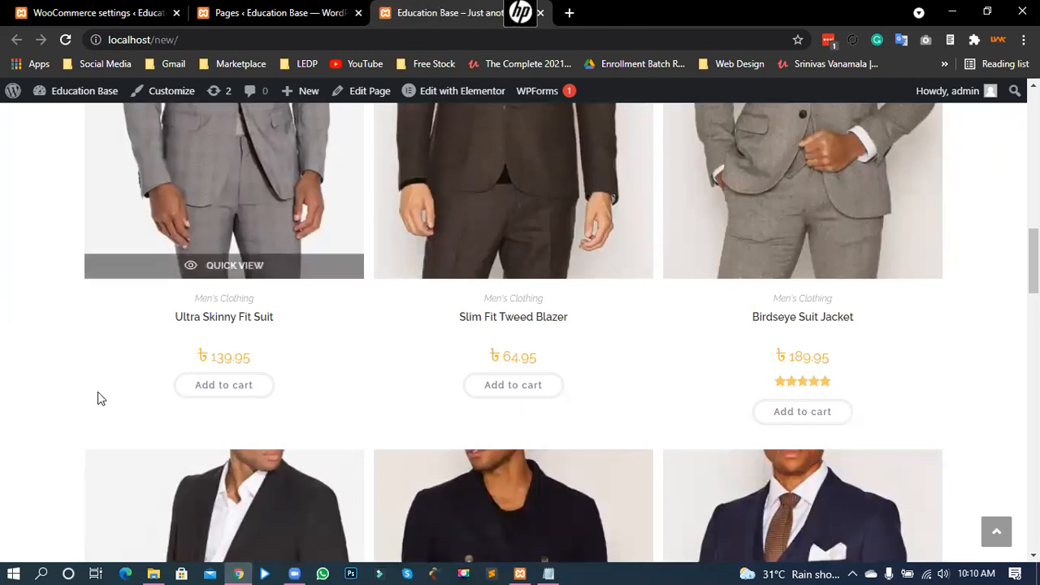
scroll(77, 325, up, 5)
scroll(2, 366, up, 6)
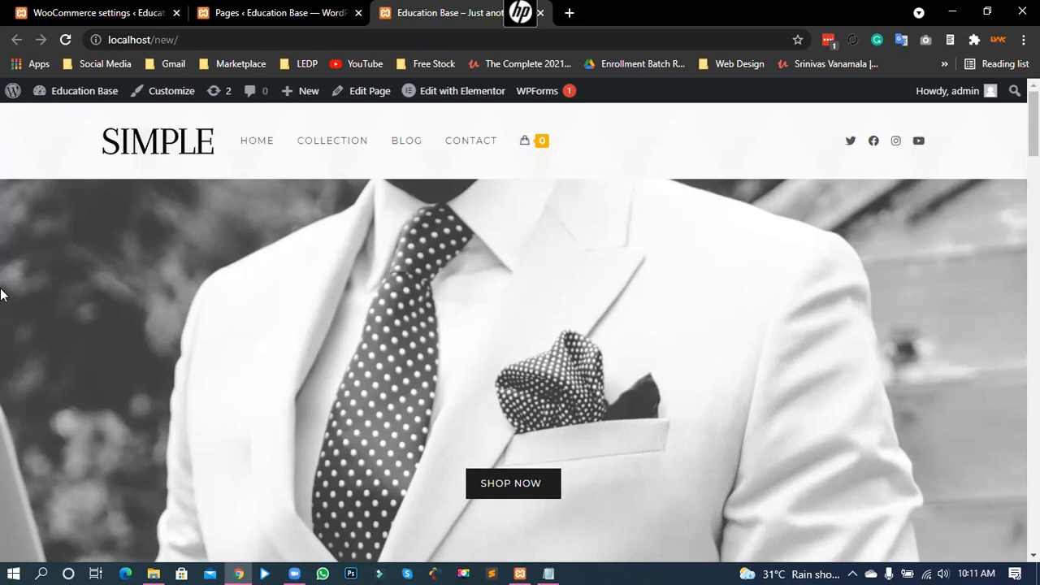
Step: Keep Shop selected as the shop page in WooCommerce Products settings
click(122, 9)
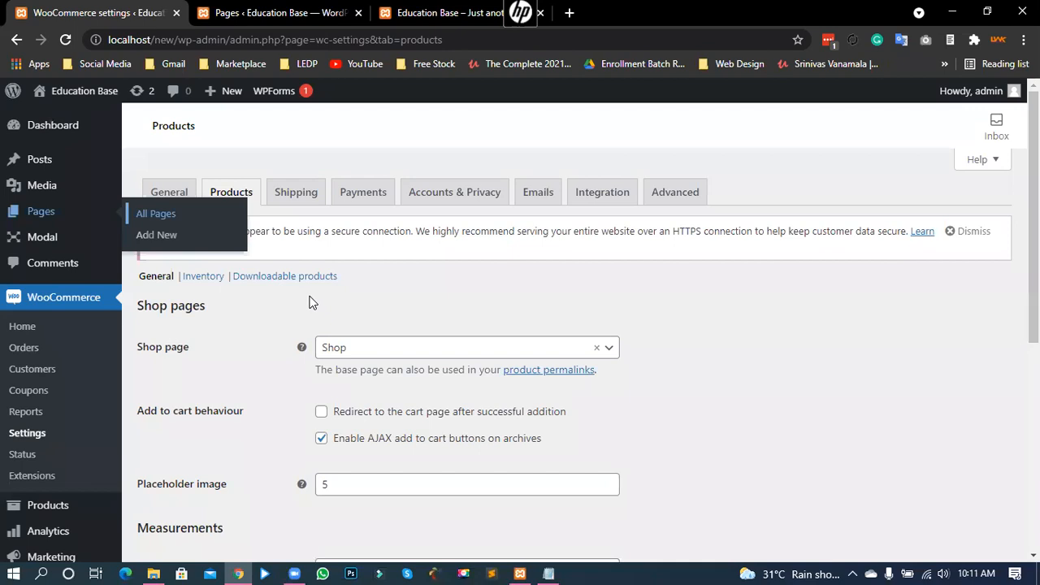
drag(147, 355, 170, 360)
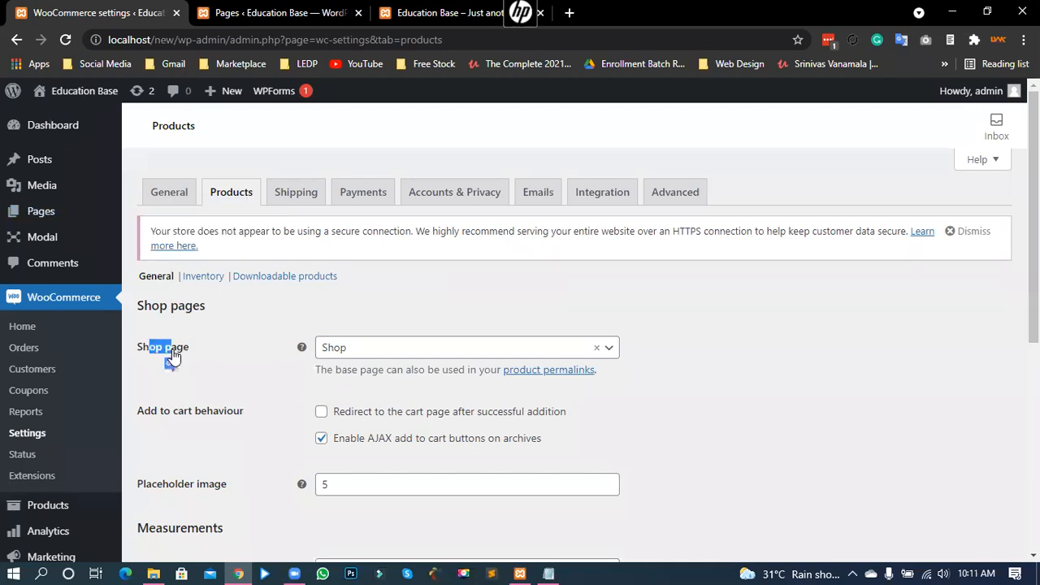
click(352, 350)
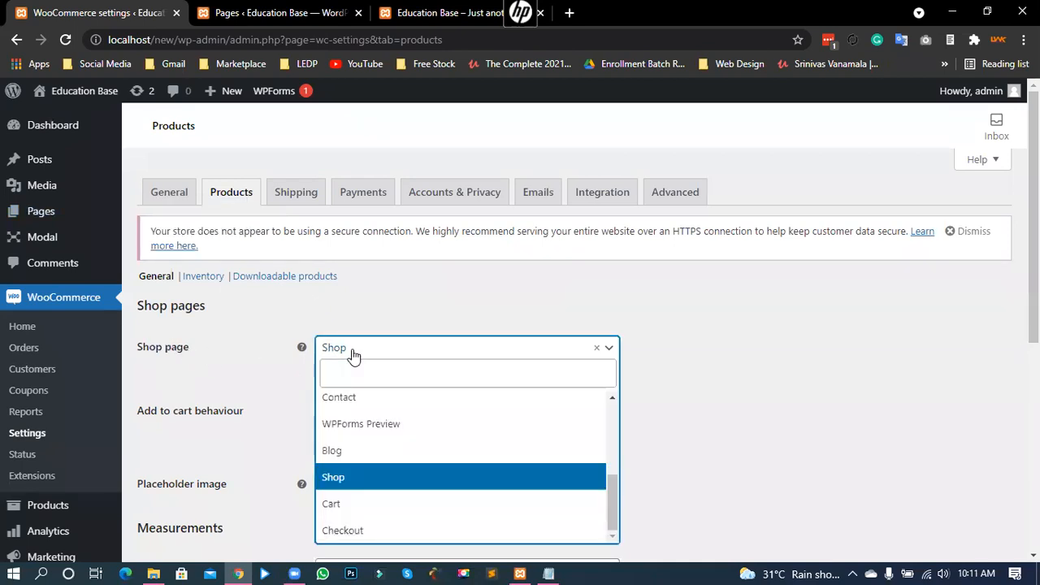
click(344, 486)
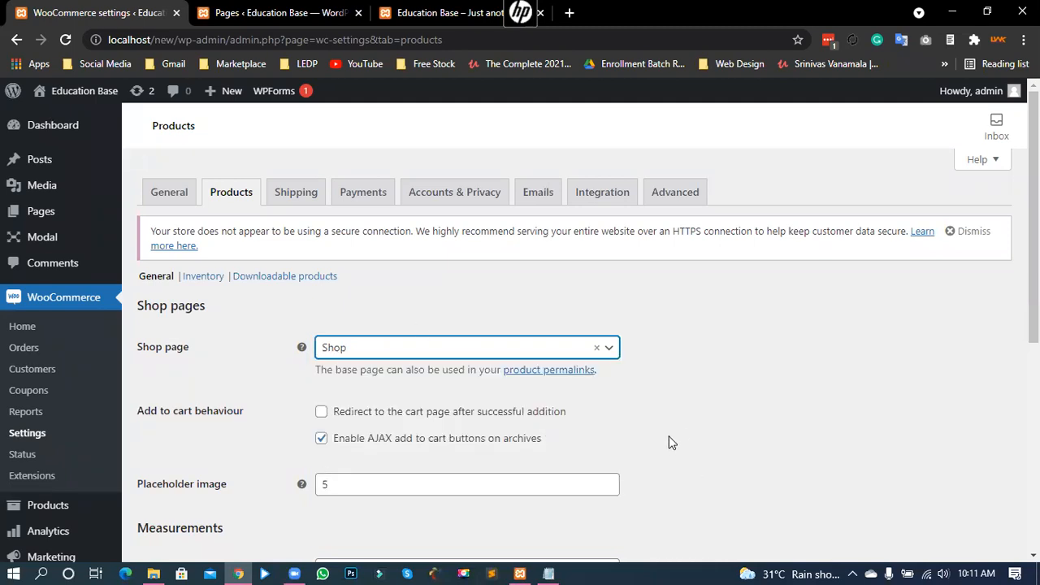
Step: Review the Add to cart behaviour options, then go to the Pages tab
scroll(666, 426, down, 2)
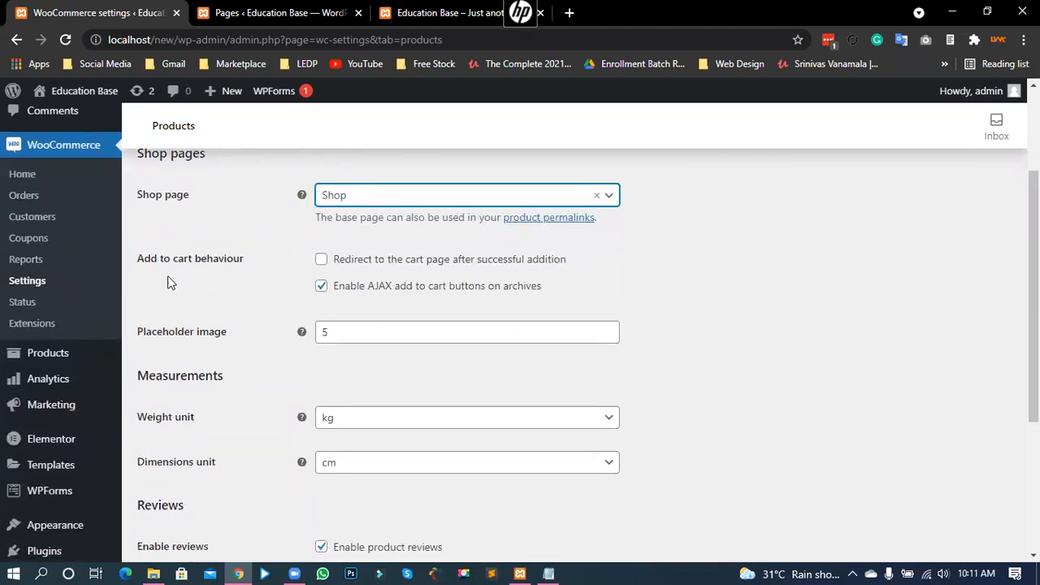
drag(152, 260, 232, 261)
click(216, 261)
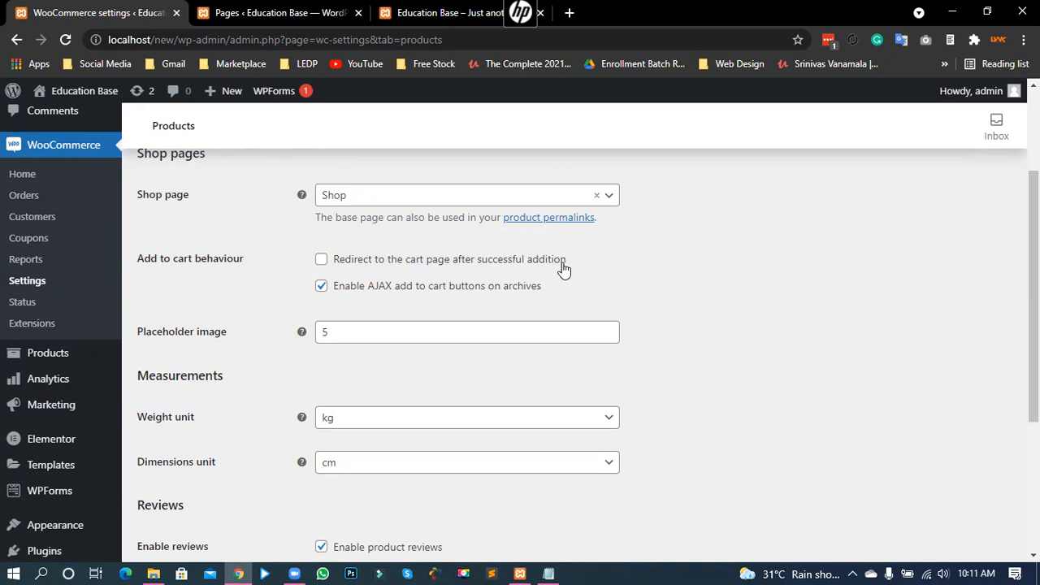
click(311, 15)
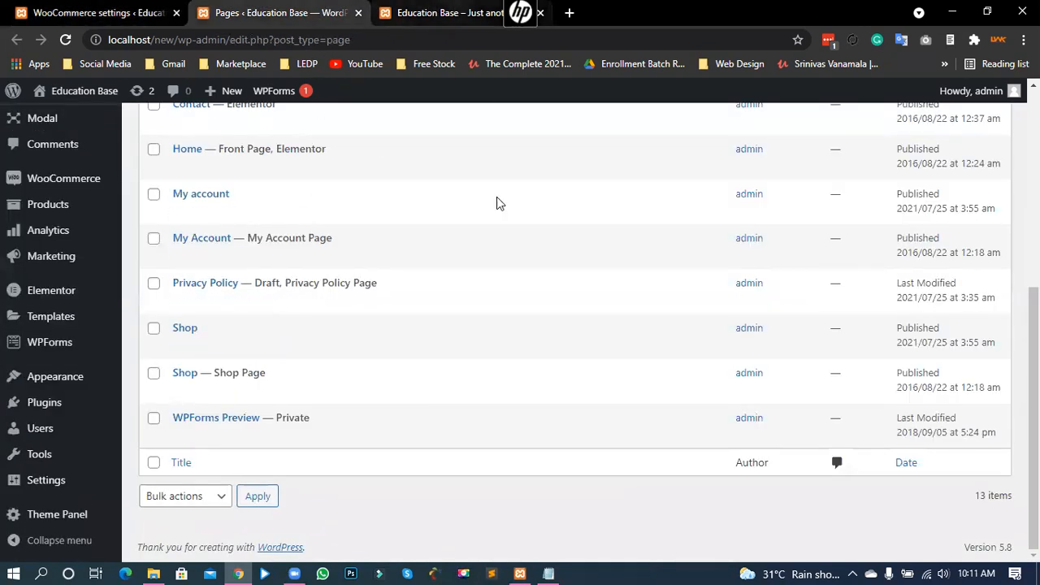
Step: Add the Ultra Skinny Fit Suit (৳ 139.95) to the cart from the storefront, then return to settings
key(ctrl+Tab)
scroll(434, 327, down, 15)
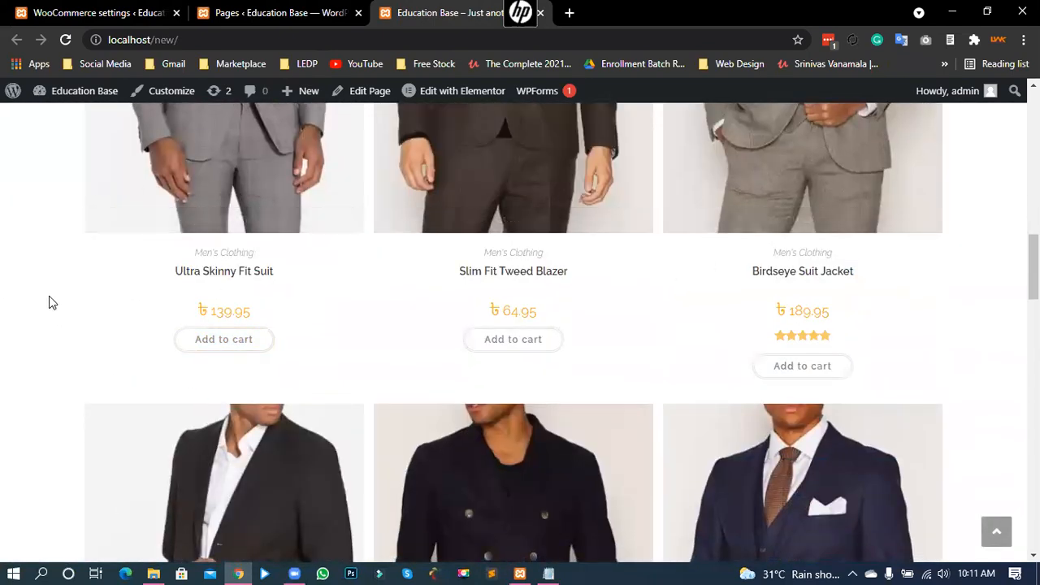
click(208, 341)
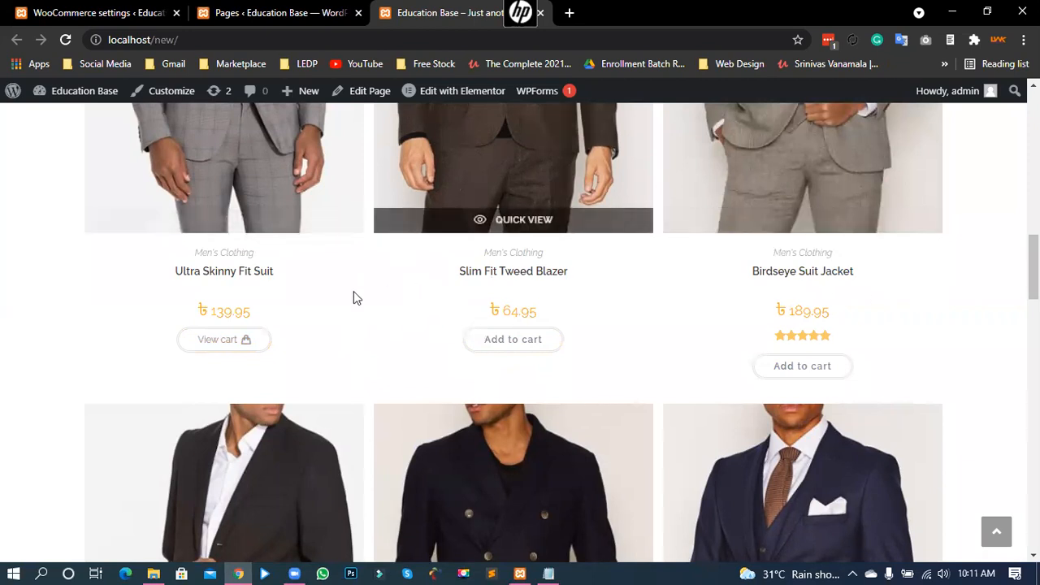
scroll(731, 336, down, 1)
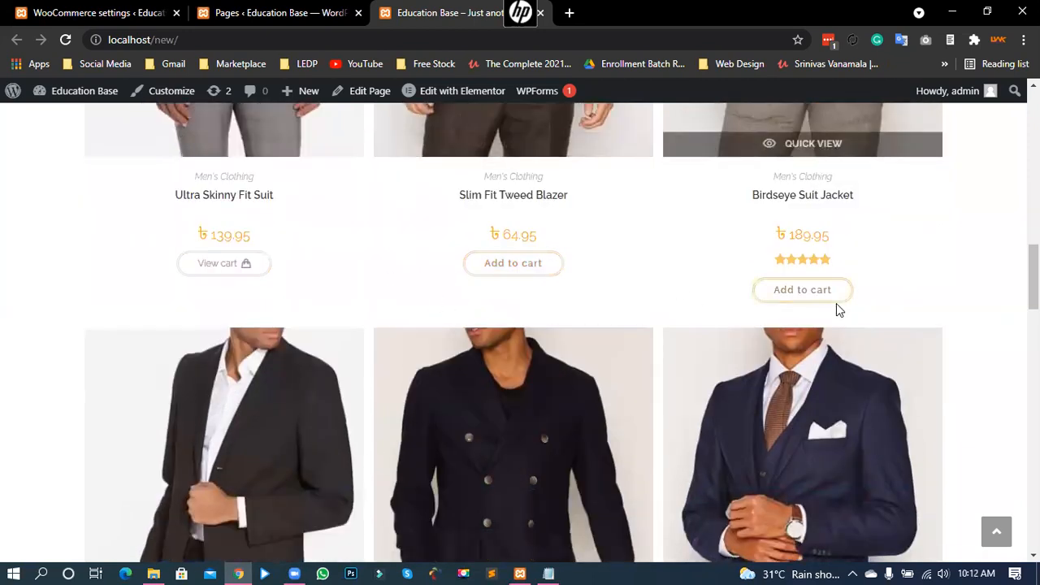
scroll(541, 348, down, 2)
scroll(492, 499, down, 2)
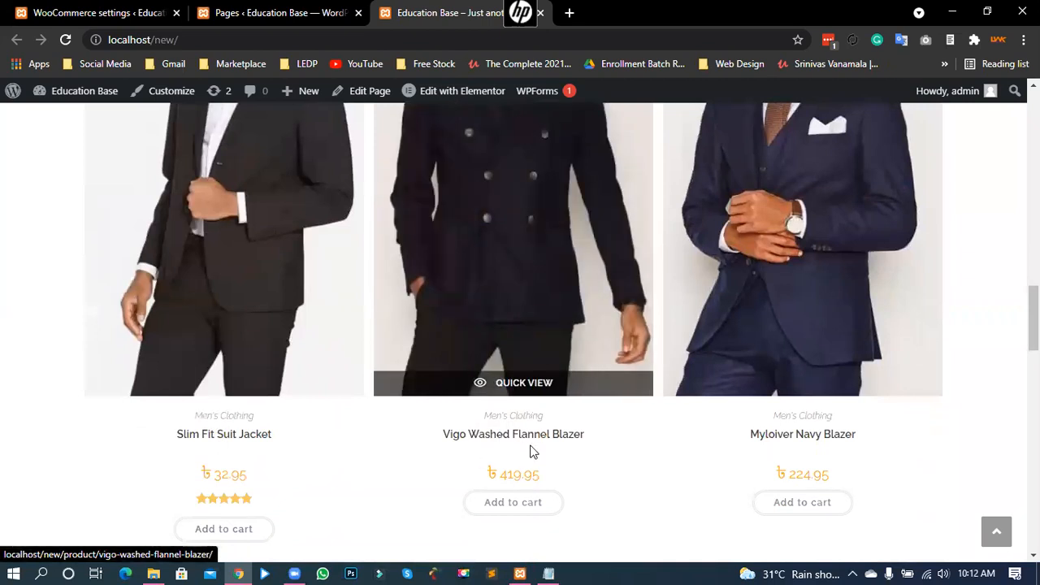
scroll(979, 281, up, 9)
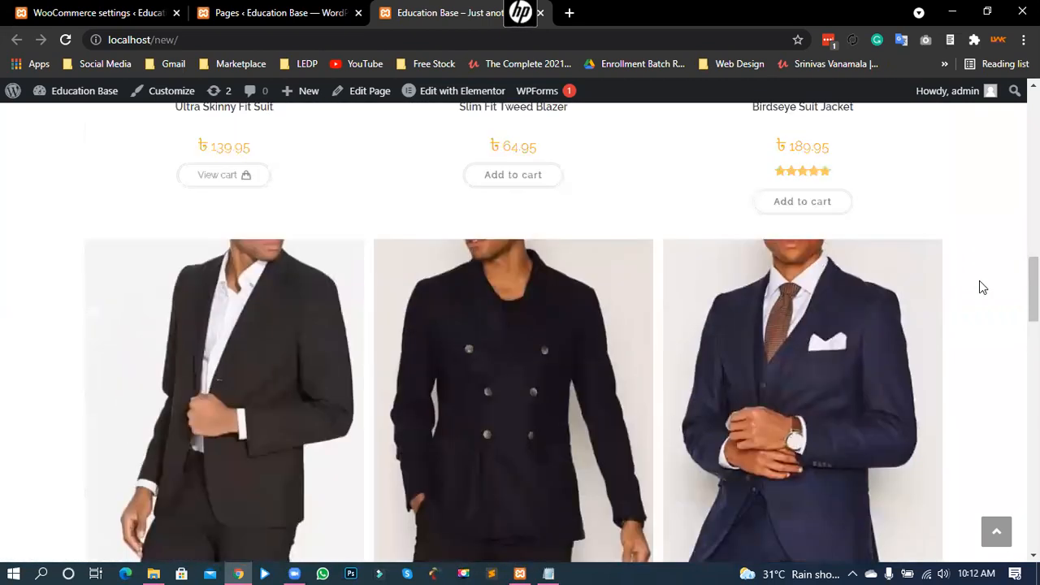
scroll(979, 284, down, 4)
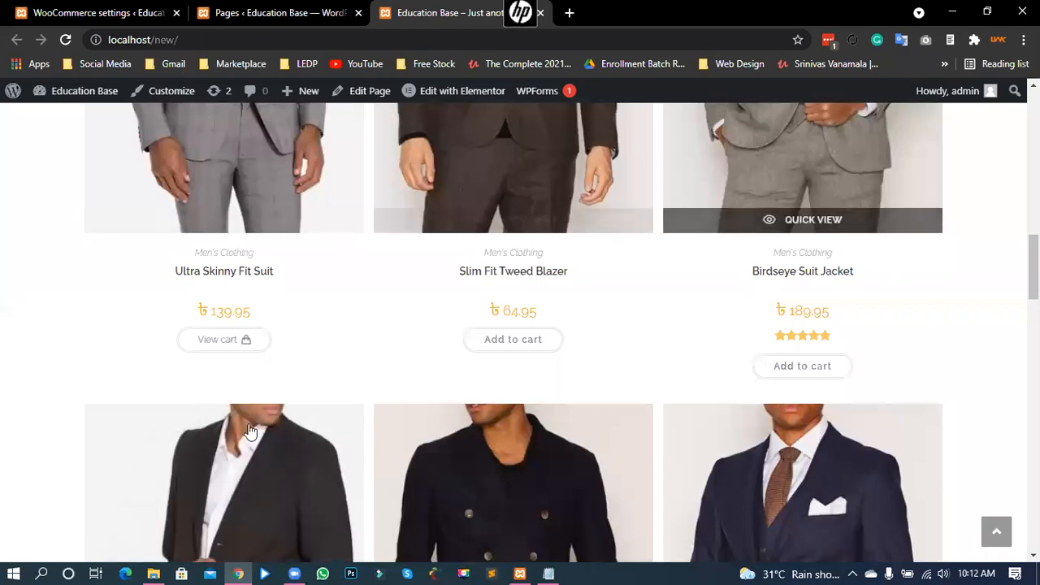
click(122, 12)
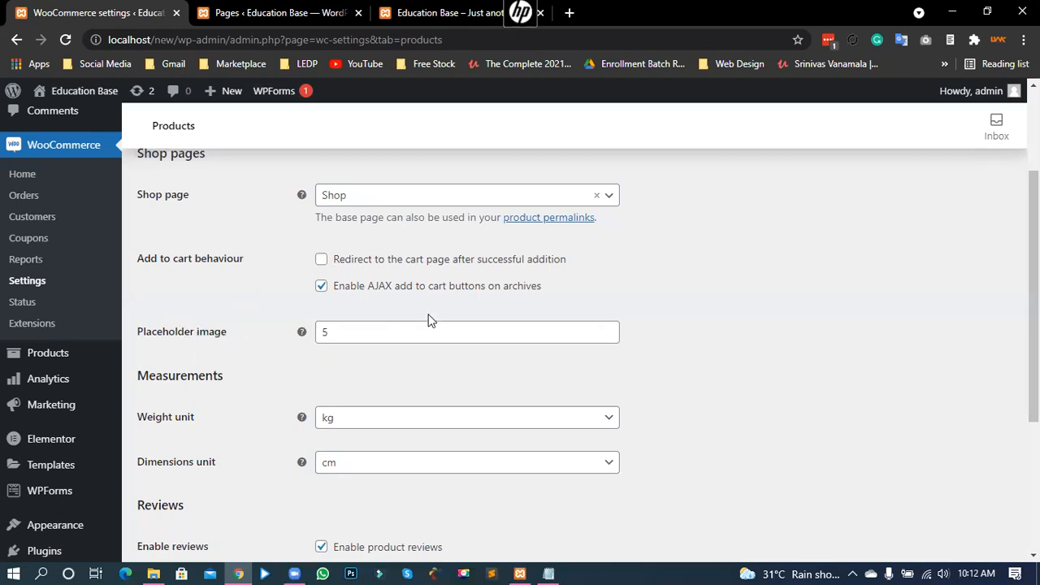
drag(485, 286, 650, 300)
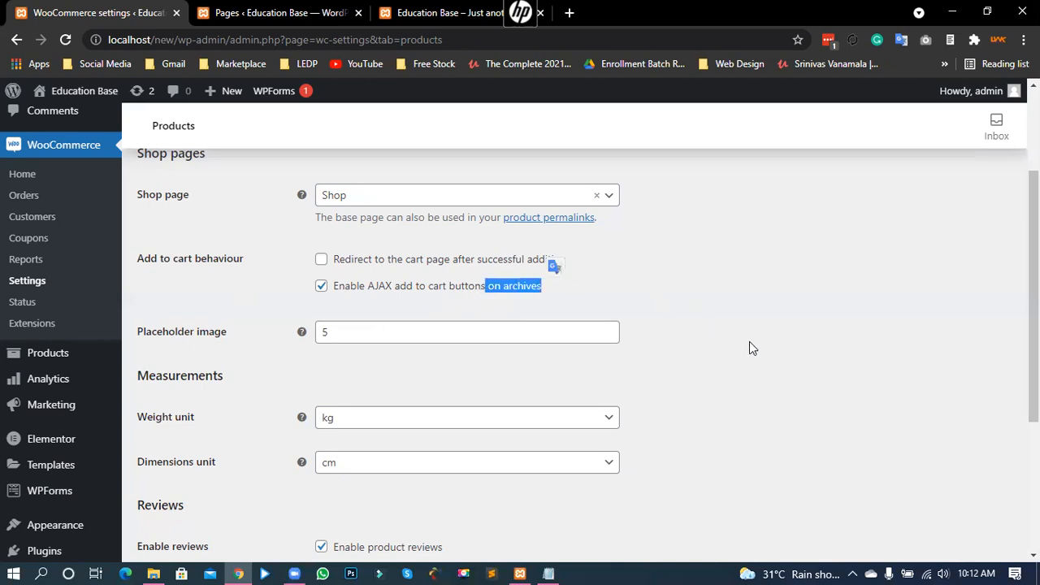
click(594, 346)
drag(153, 337, 260, 342)
click(384, 335)
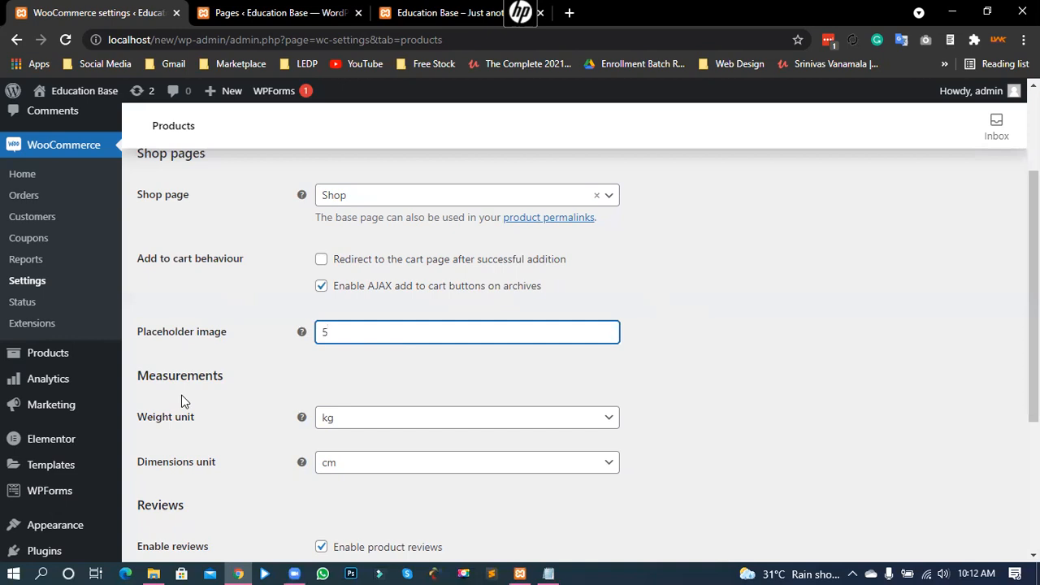
scroll(182, 401, down, 1)
drag(137, 301, 238, 316)
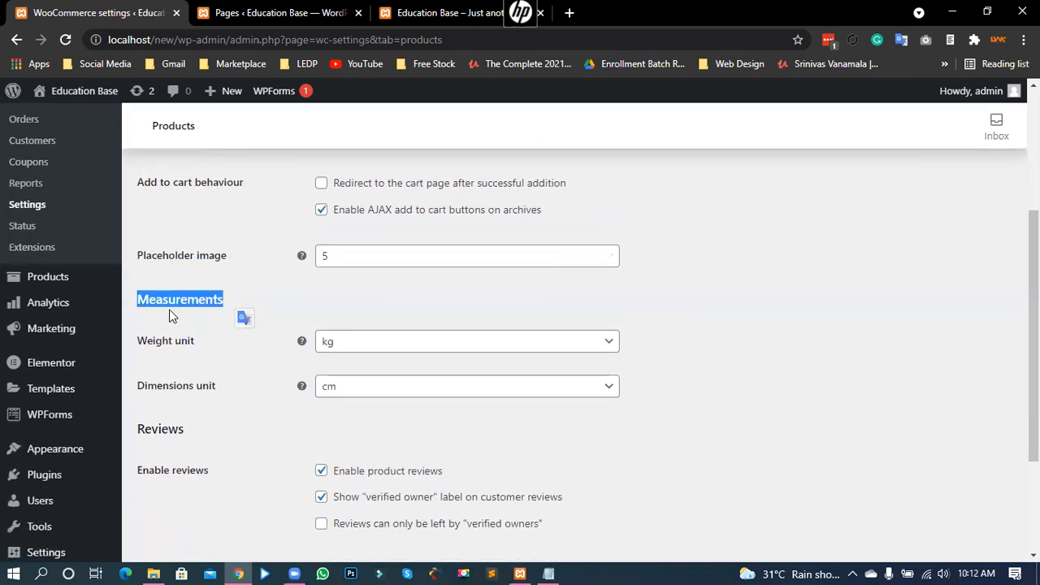
click(292, 319)
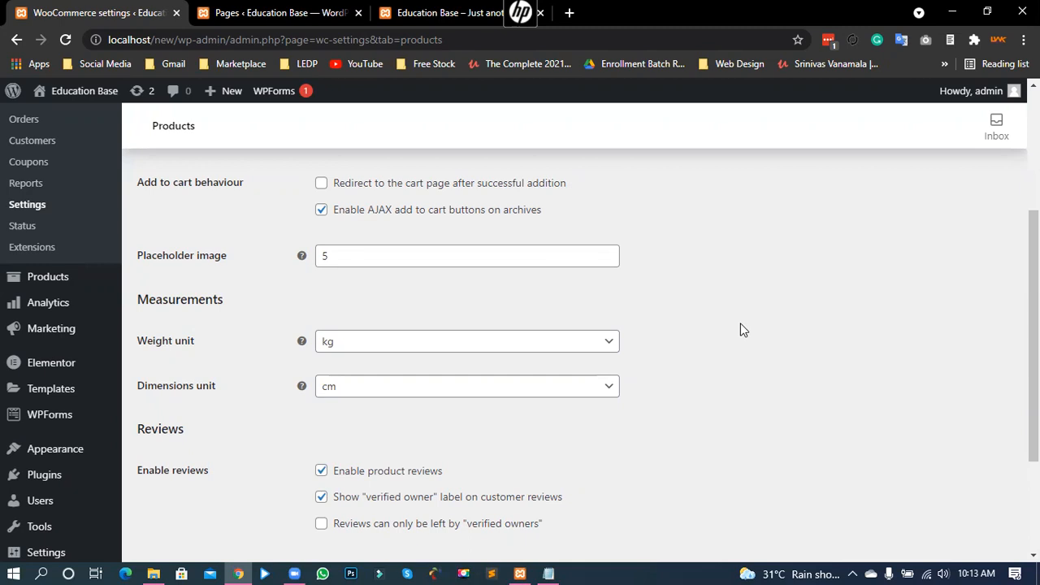
click(333, 347)
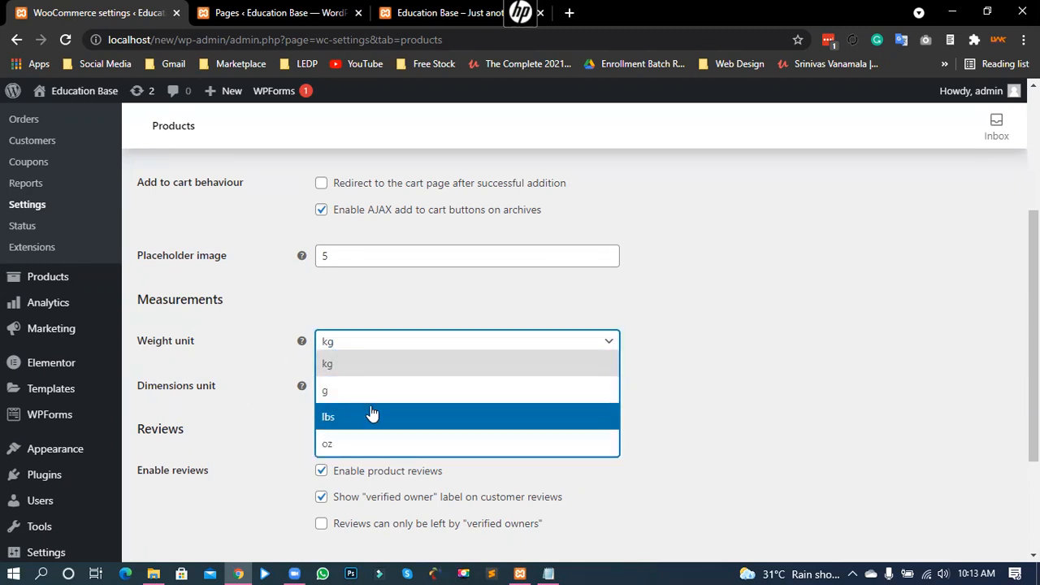
click(339, 378)
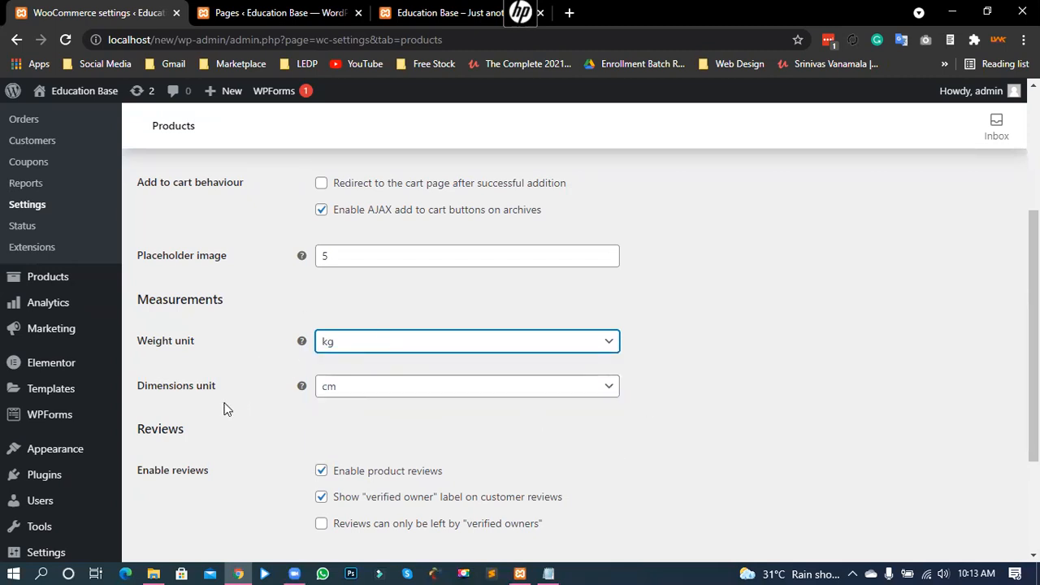
click(362, 394)
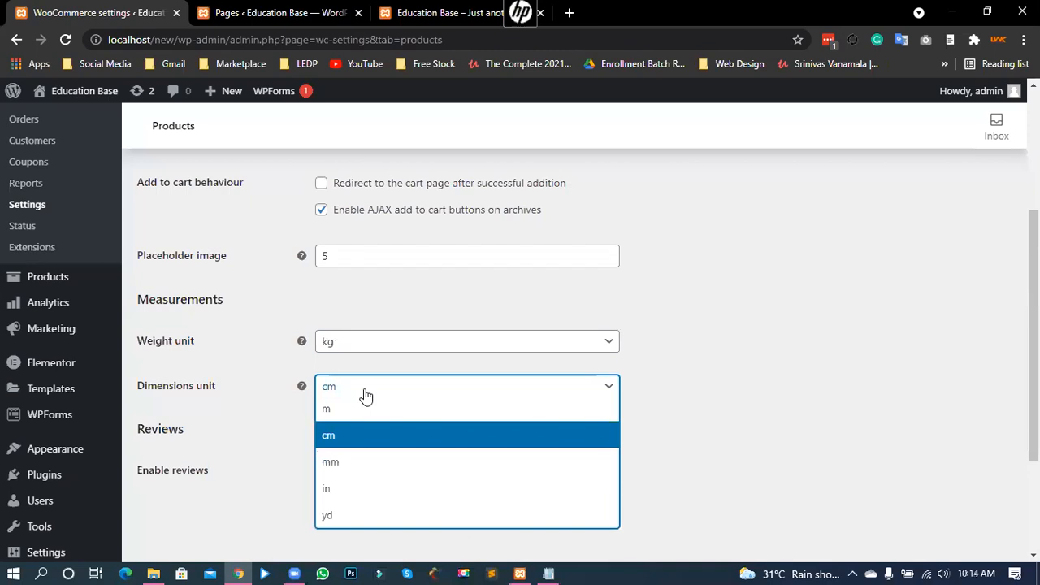
click(366, 441)
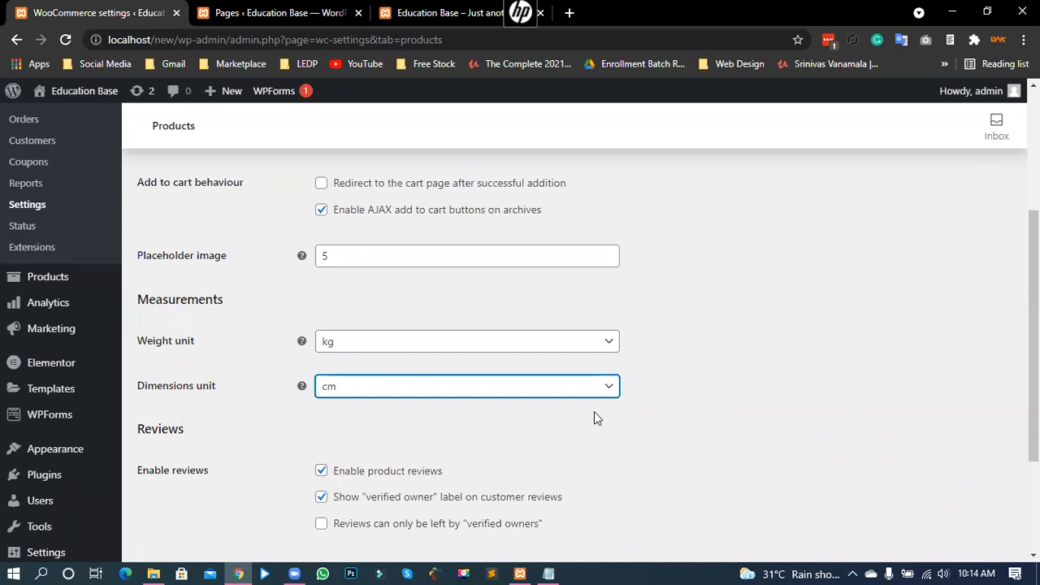
click(353, 389)
click(347, 435)
click(664, 413)
scroll(674, 390, down, 3)
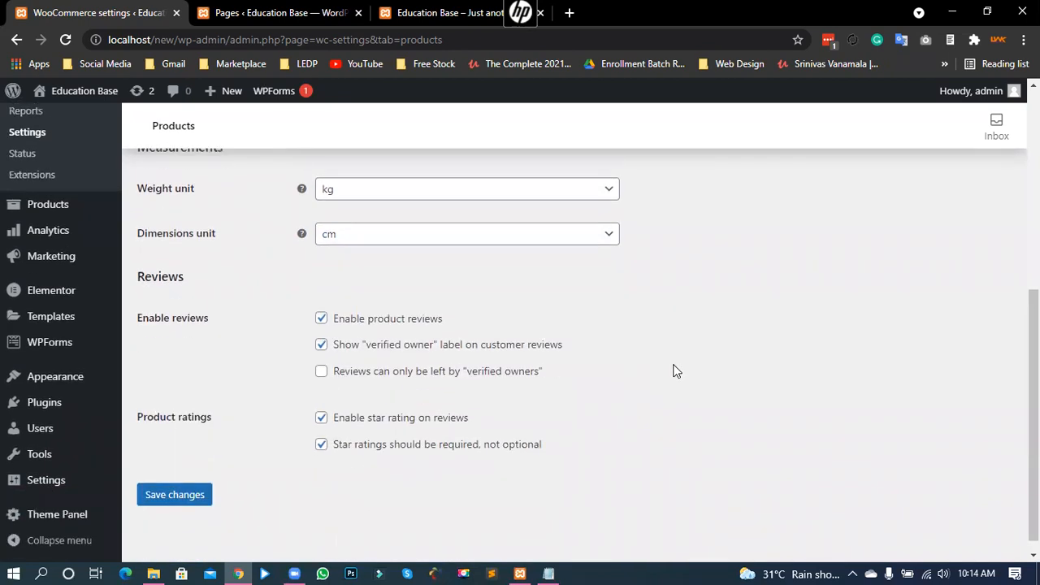
Step: Untick 'Enable product reviews' in the Reviews section of the Products settings
double_click(199, 278)
click(183, 330)
drag(149, 319, 204, 318)
click(169, 311)
click(321, 318)
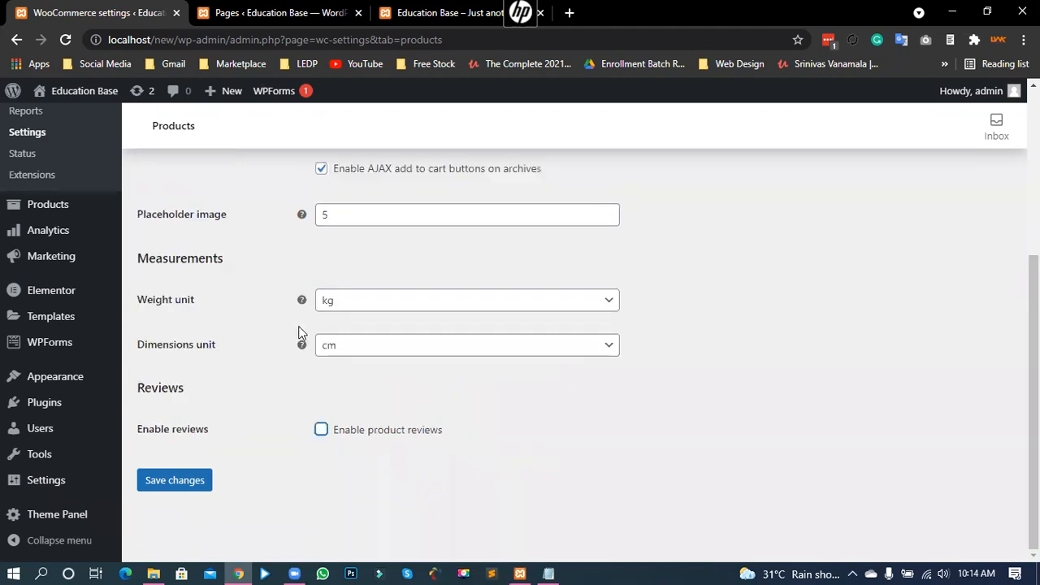
drag(383, 432, 480, 478)
click(363, 466)
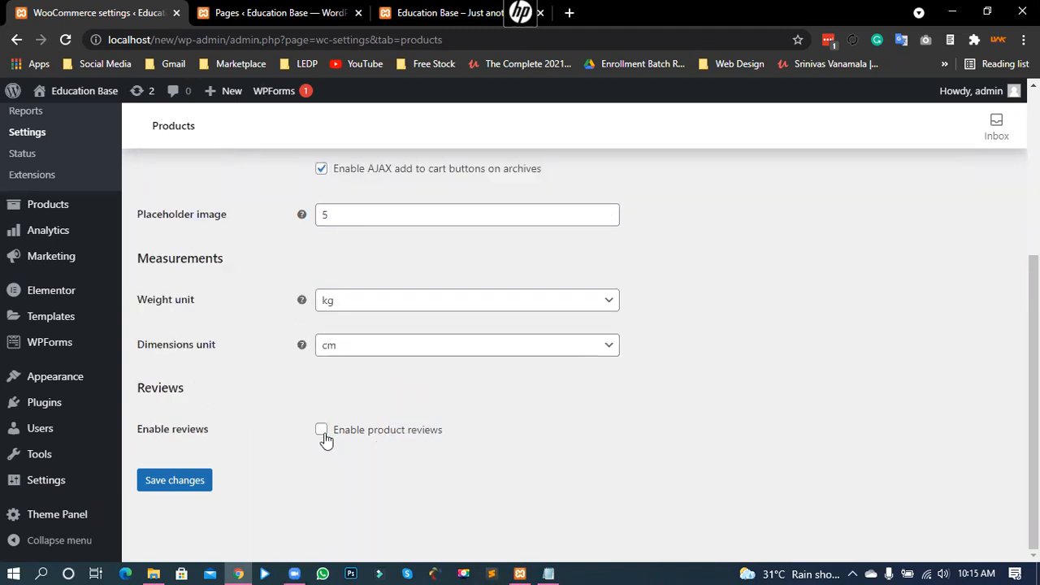
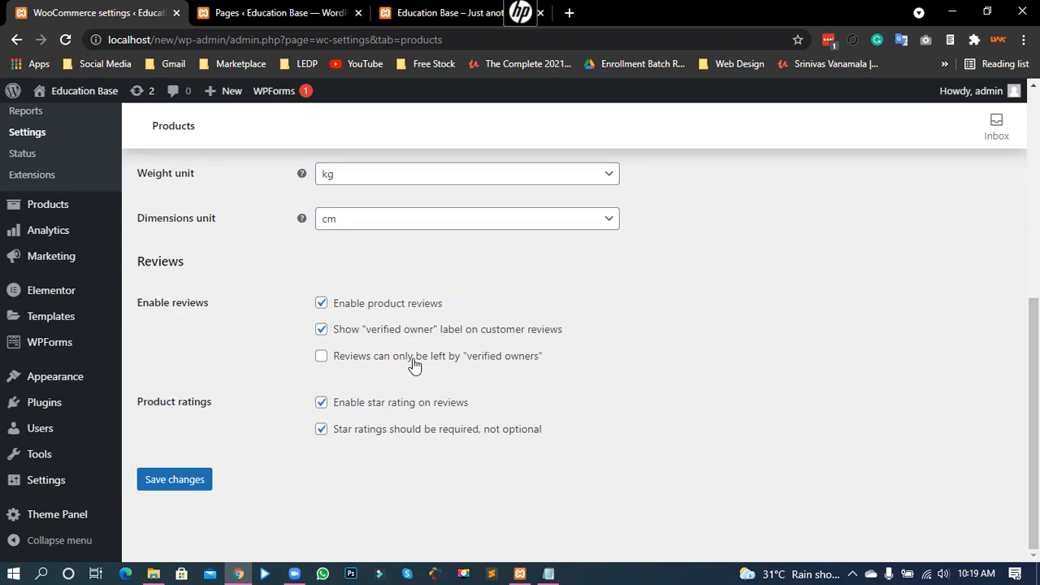
Step: Keep owner-only reviews off and star ratings enabled and required, then save the Products settings
drag(538, 358, 347, 362)
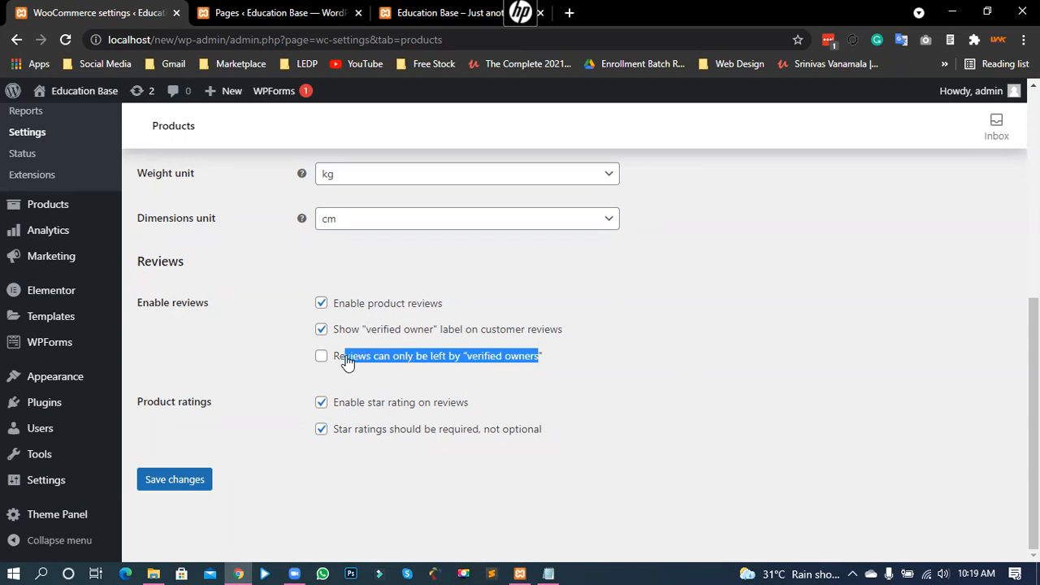
click(261, 371)
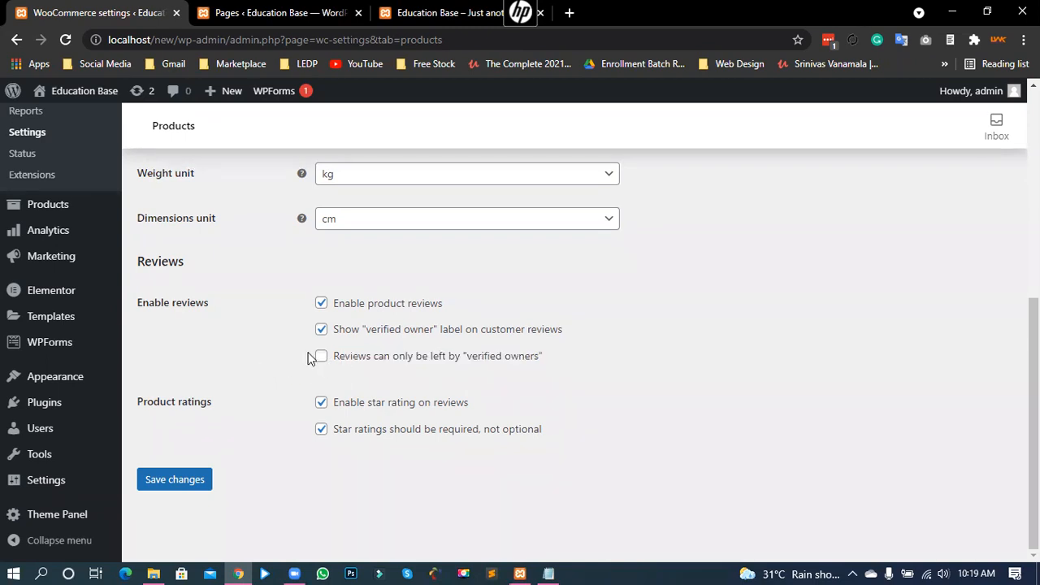
drag(468, 363, 529, 366)
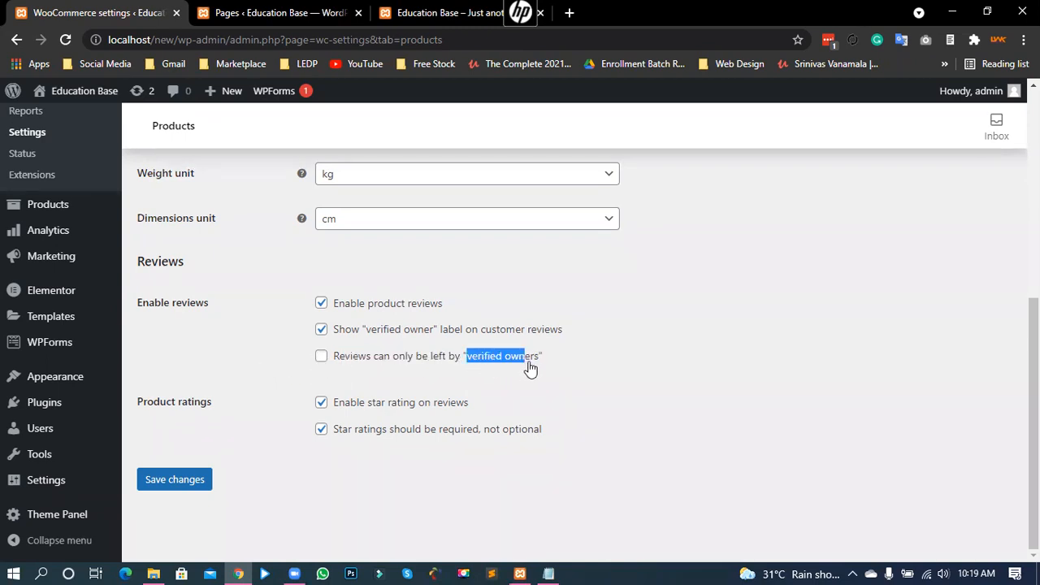
click(227, 363)
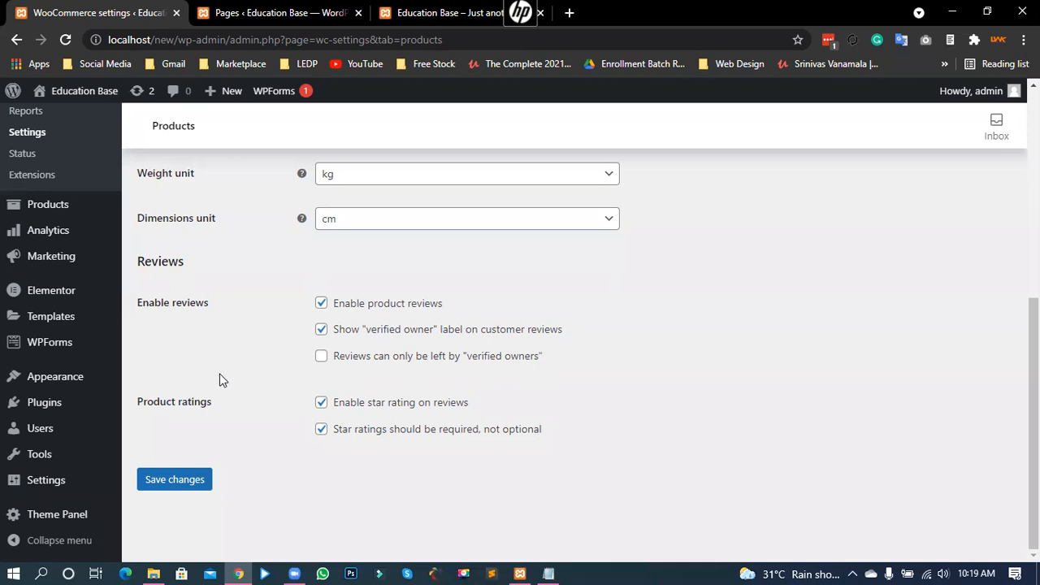
drag(179, 402, 208, 404)
click(208, 406)
drag(381, 402, 491, 406)
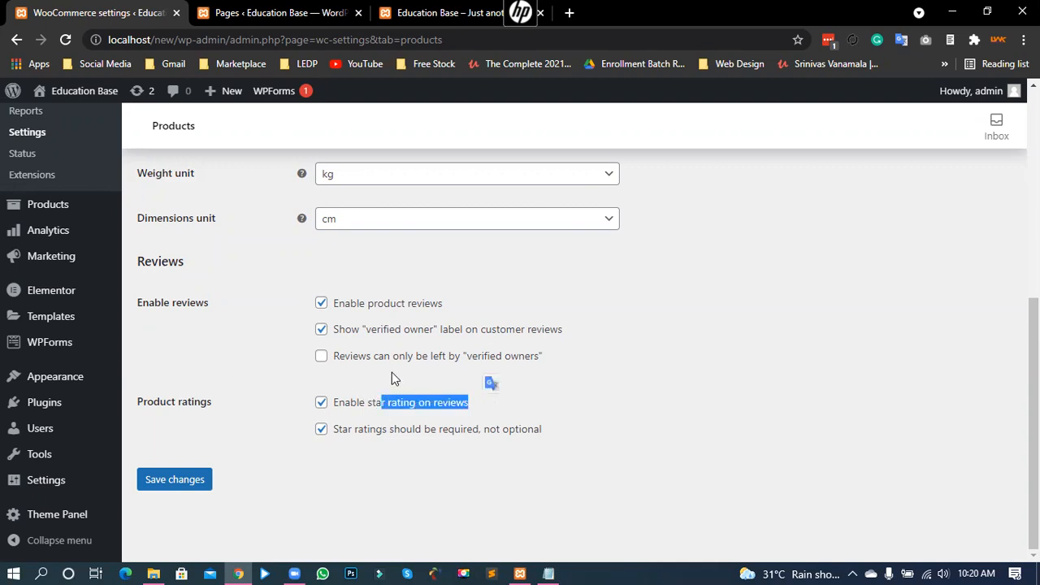
click(265, 402)
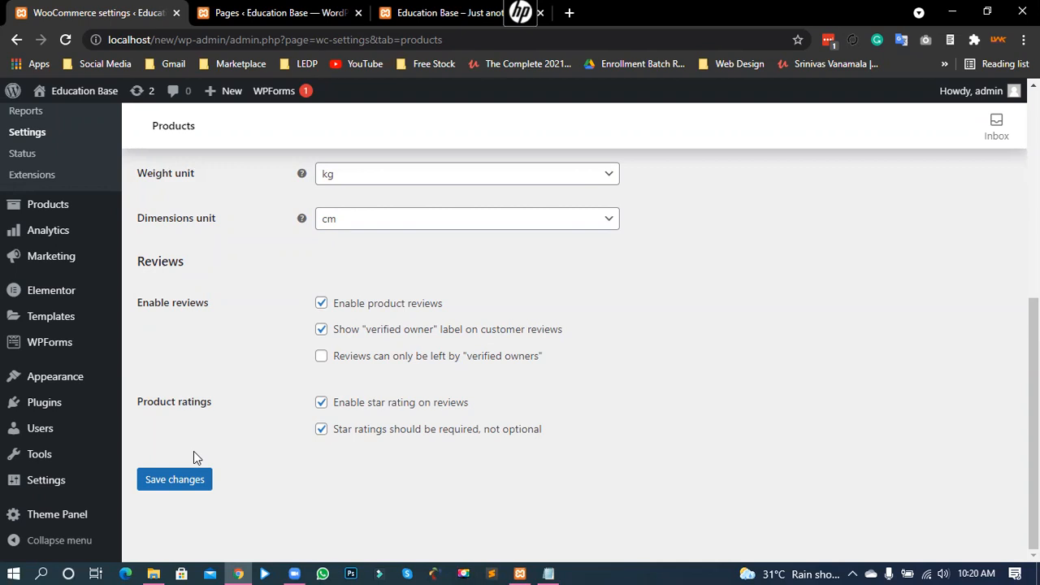
scroll(194, 452, up, 3)
scroll(193, 452, down, 3)
click(180, 493)
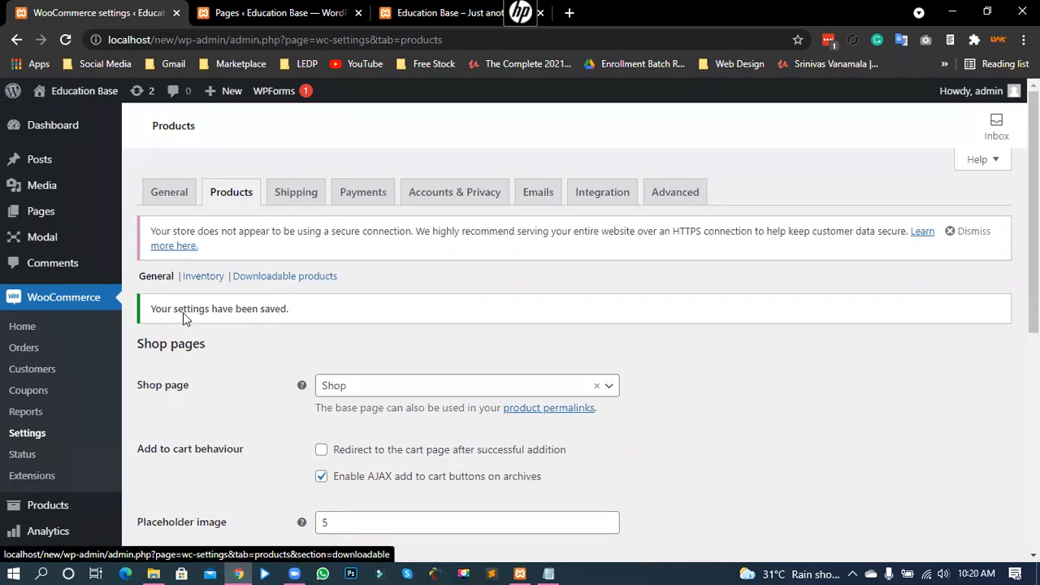
Step: Open the Inventory settings and point out the stock management option
click(208, 277)
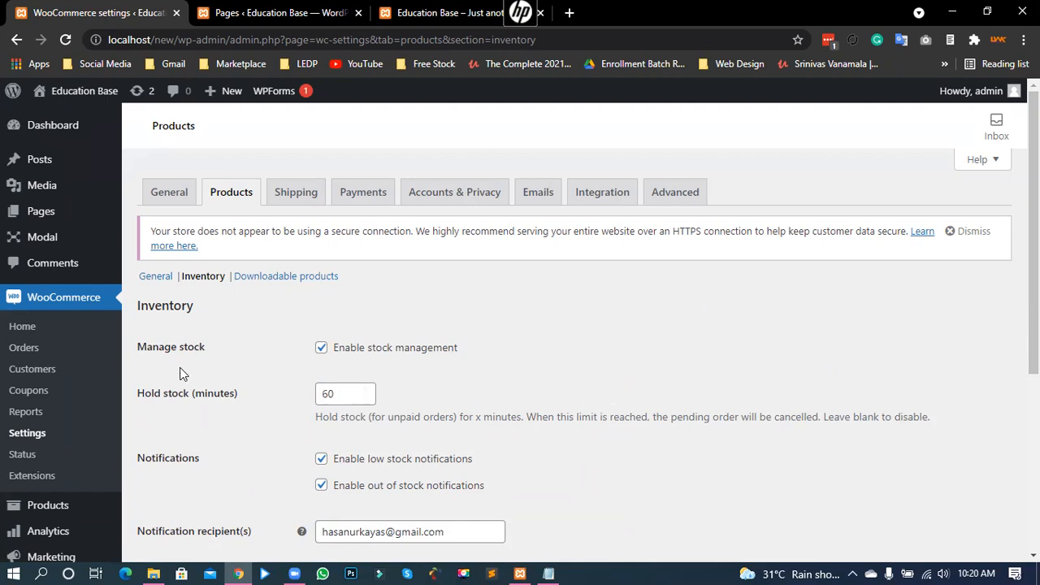
drag(459, 351, 391, 356)
click(436, 312)
scroll(290, 375, down, 2)
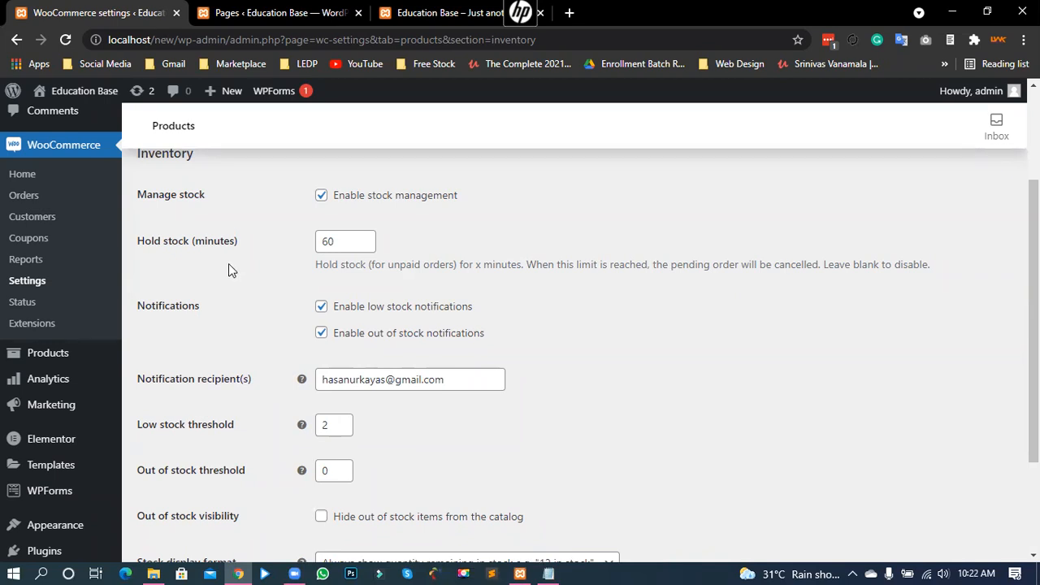
scroll(202, 335, down, 1)
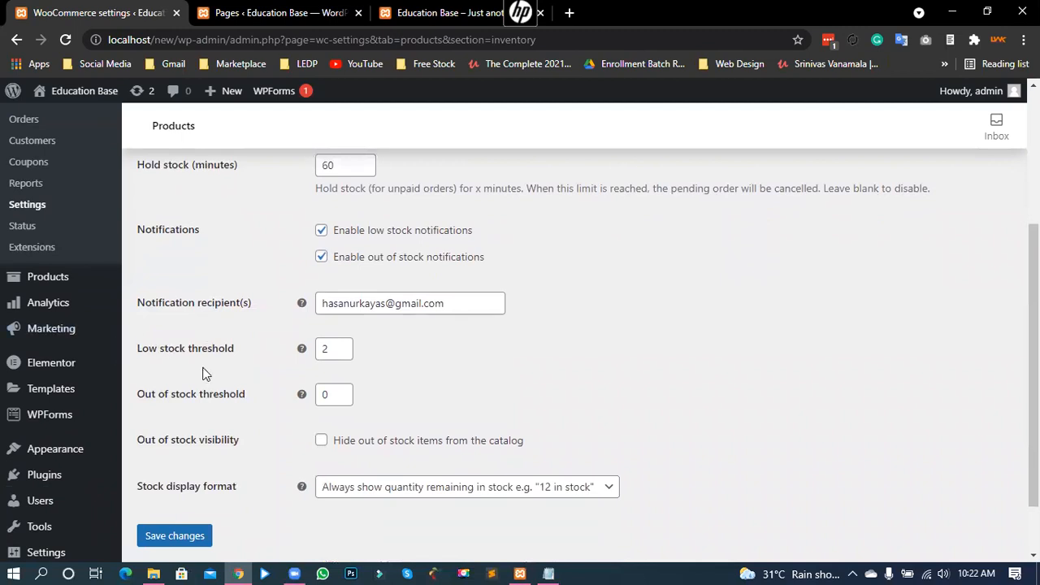
scroll(203, 374, down, 1)
drag(169, 277, 233, 277)
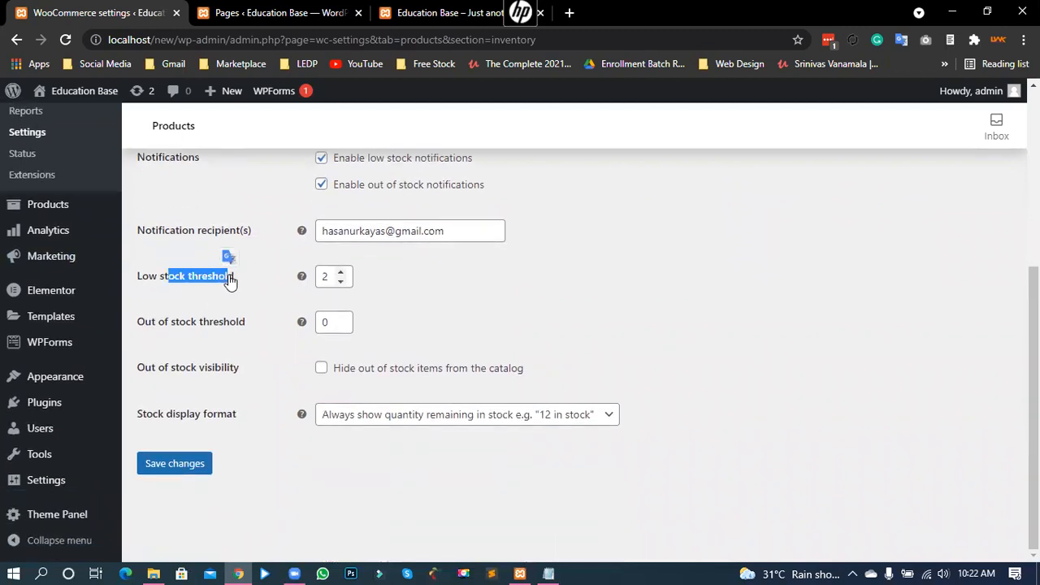
click(330, 275)
click(365, 286)
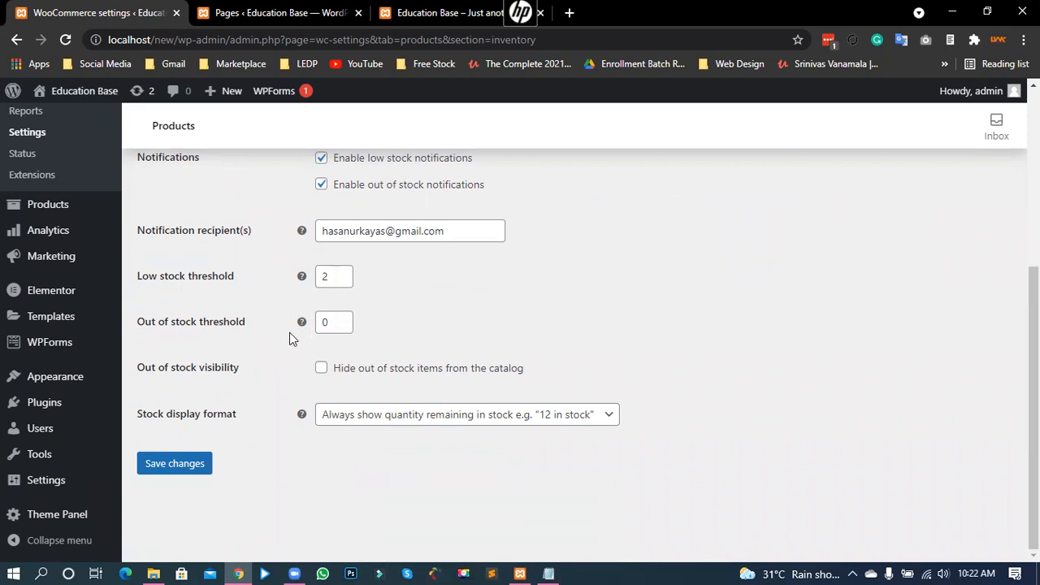
mouse_move(304, 325)
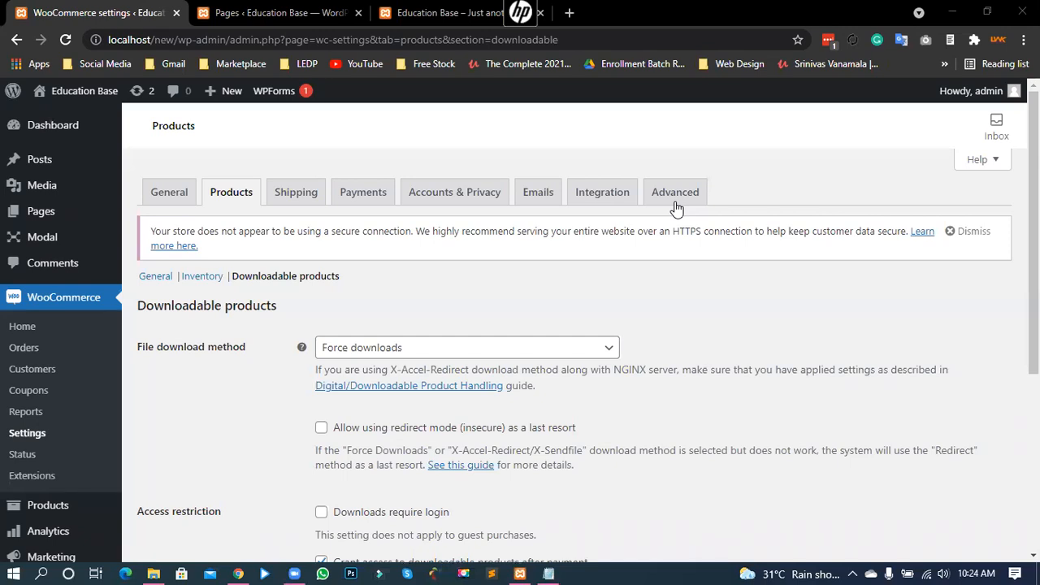
Step: Scroll through the Downloadable products settings, including Force downloads and access after payment
scroll(253, 463, down, 2)
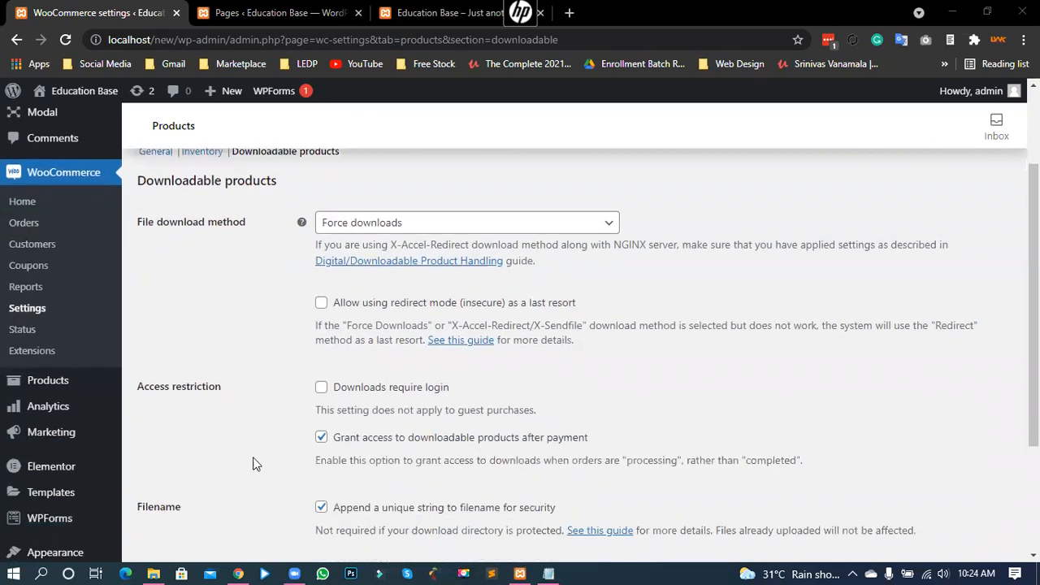
scroll(252, 463, down, 1)
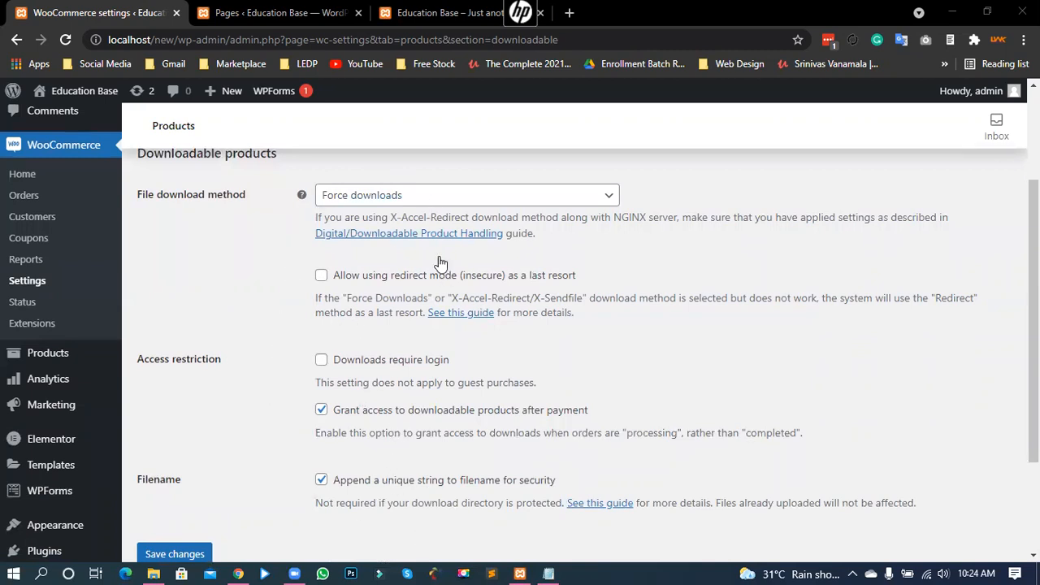
scroll(577, 347, down, 1)
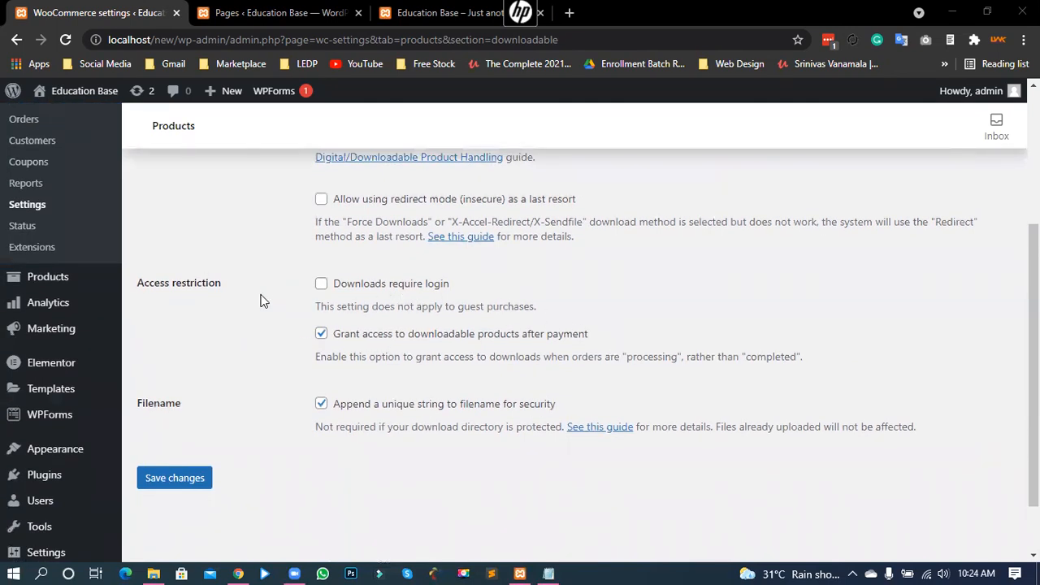
scroll(320, 358, up, 1)
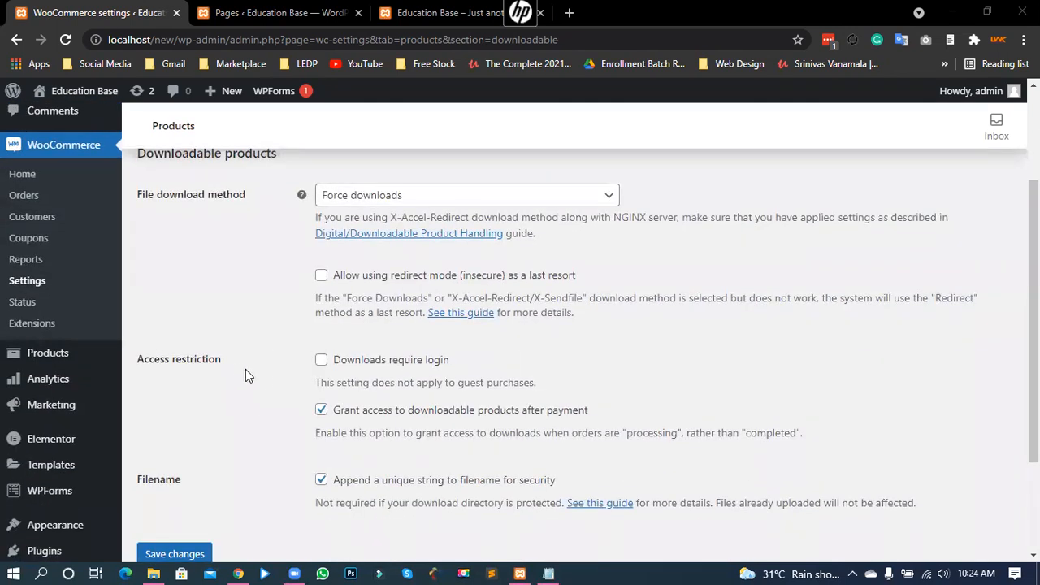
scroll(237, 368, up, 2)
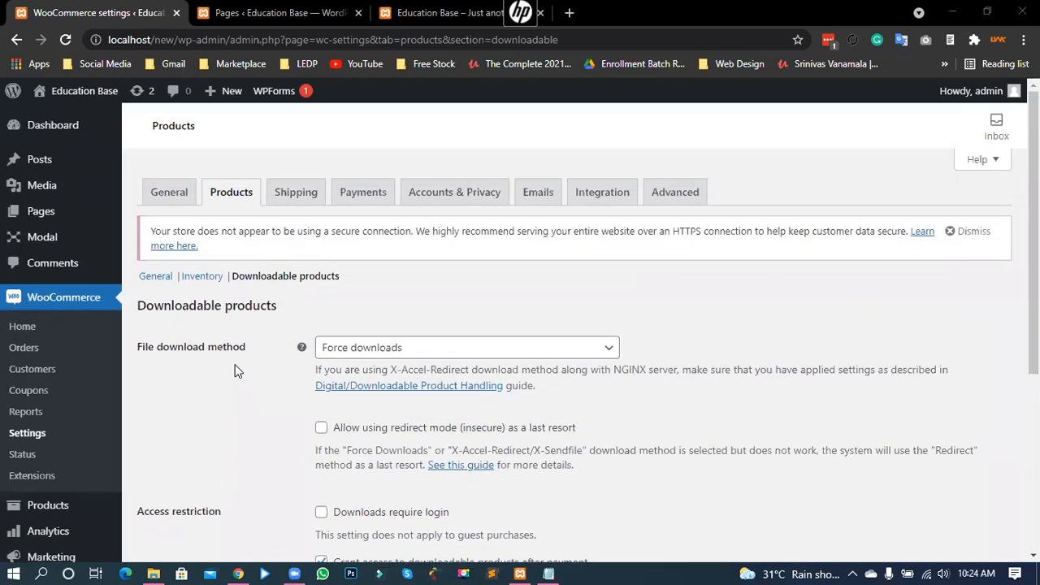
click(296, 192)
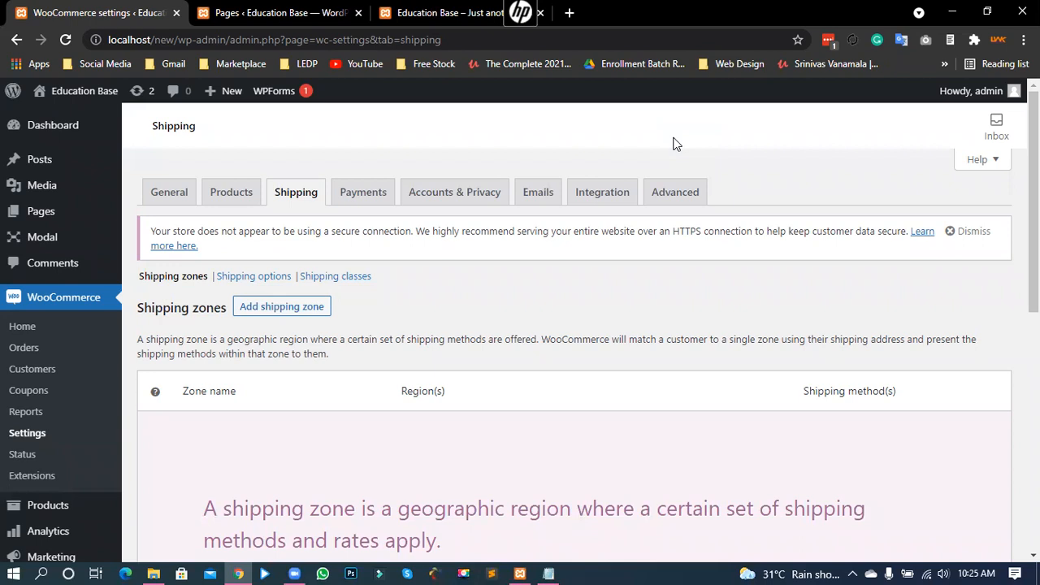
scroll(557, 329, down, 3)
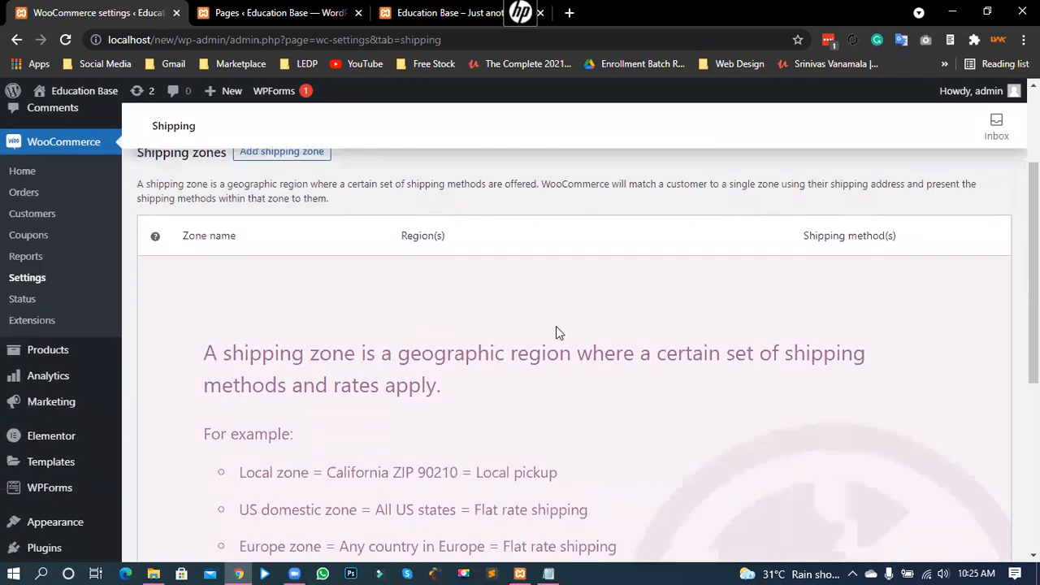
scroll(569, 360, down, 3)
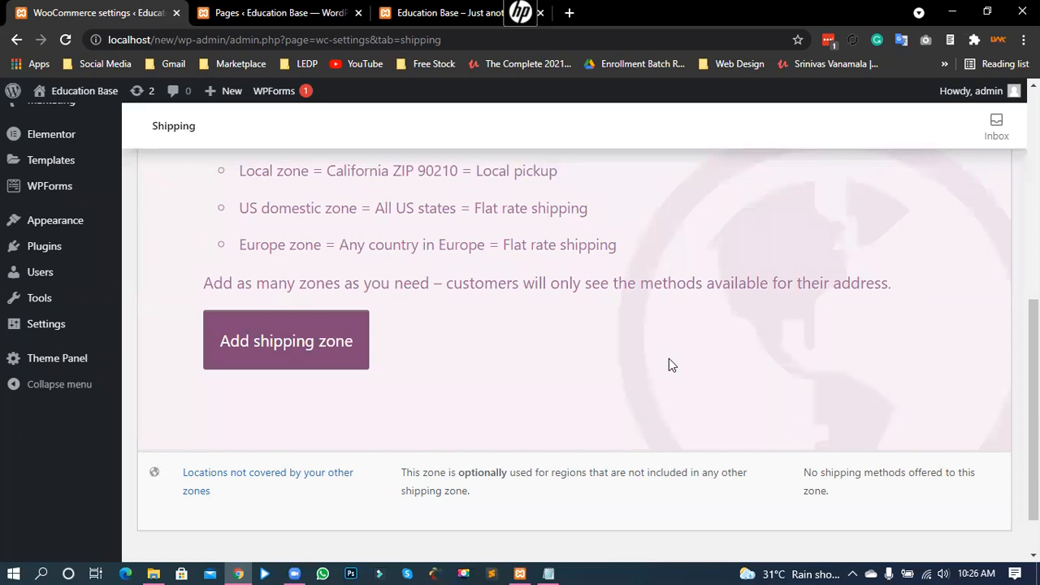
scroll(669, 364, up, 3)
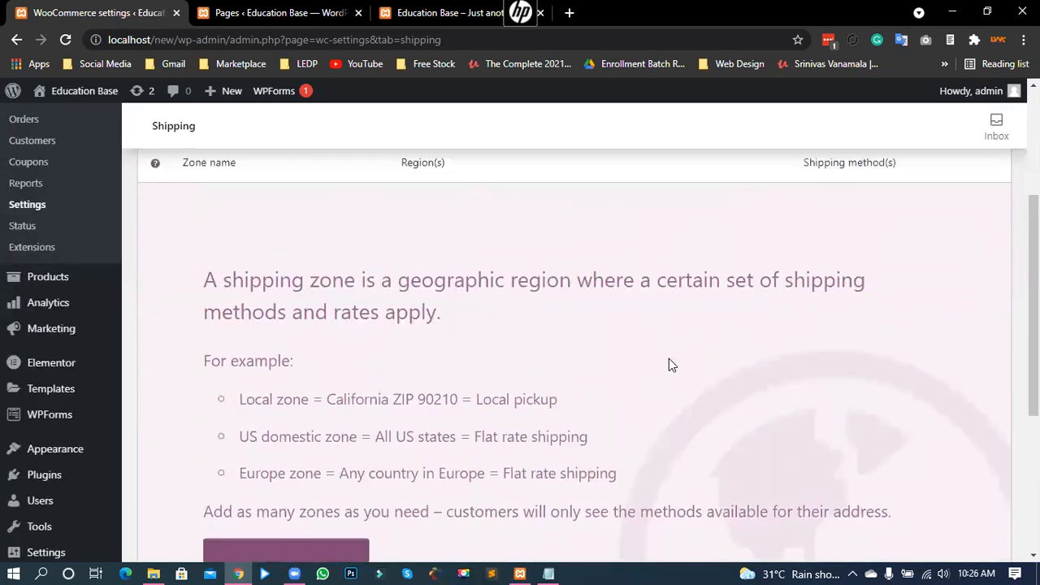
scroll(668, 364, up, 2)
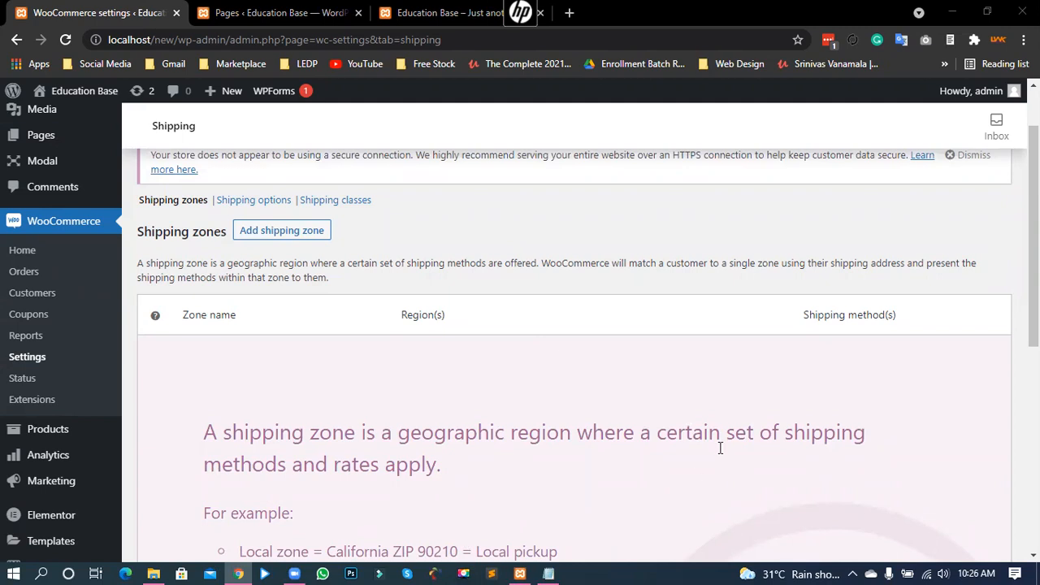
scroll(723, 434, up, 1)
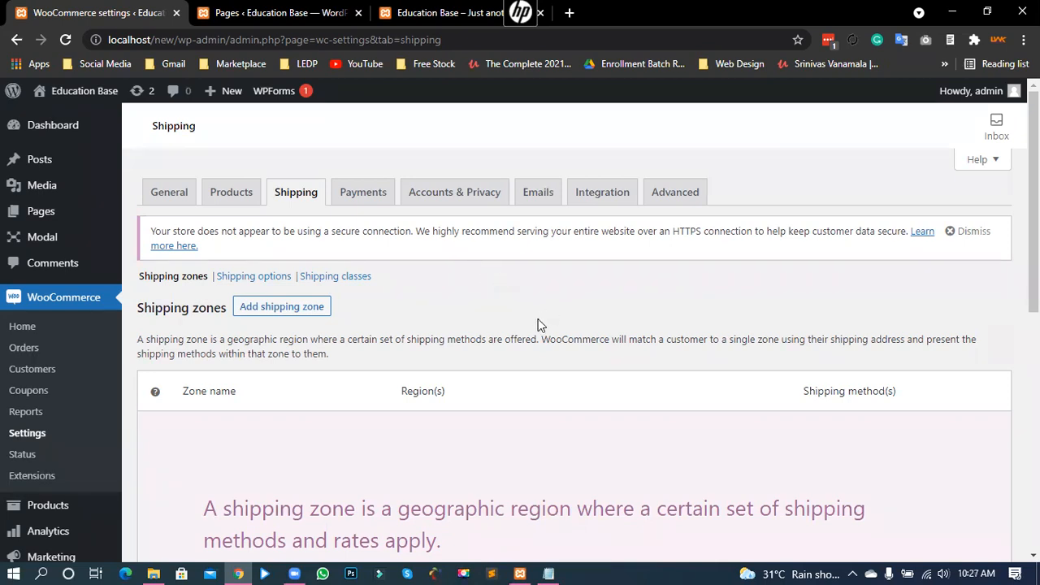
scroll(520, 336, down, 1)
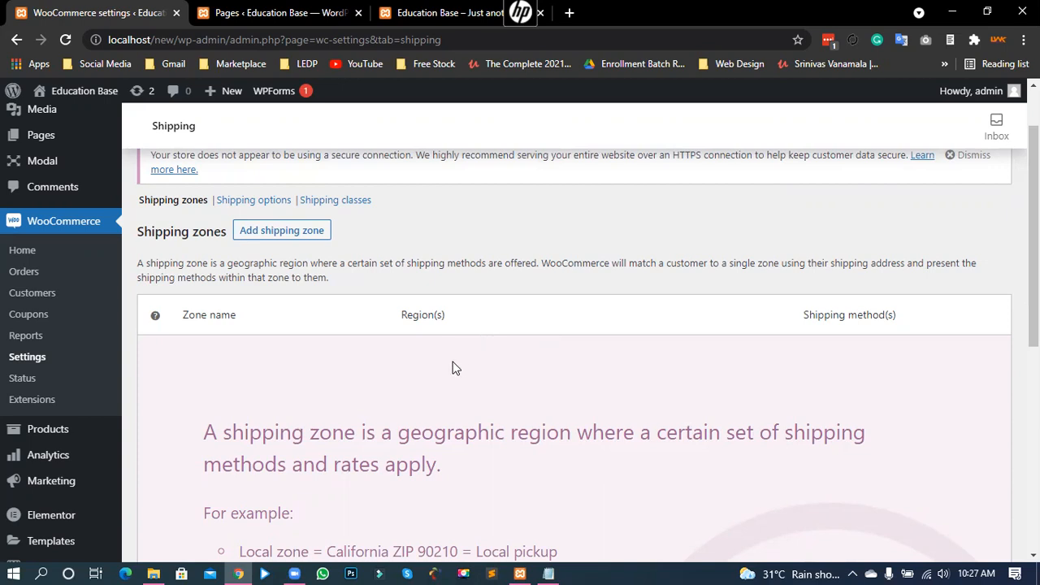
scroll(314, 370, down, 1)
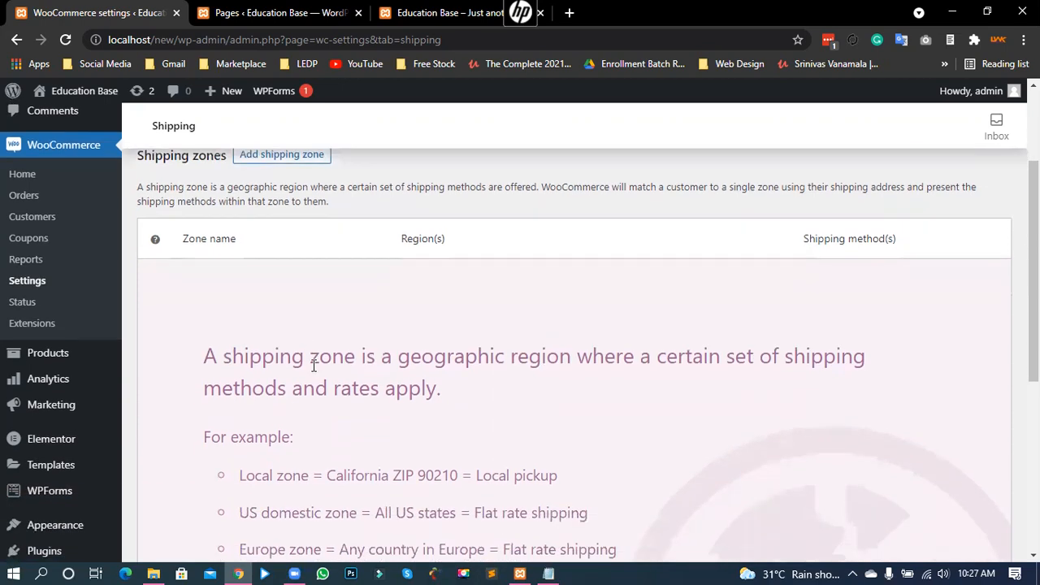
scroll(316, 361, up, 1)
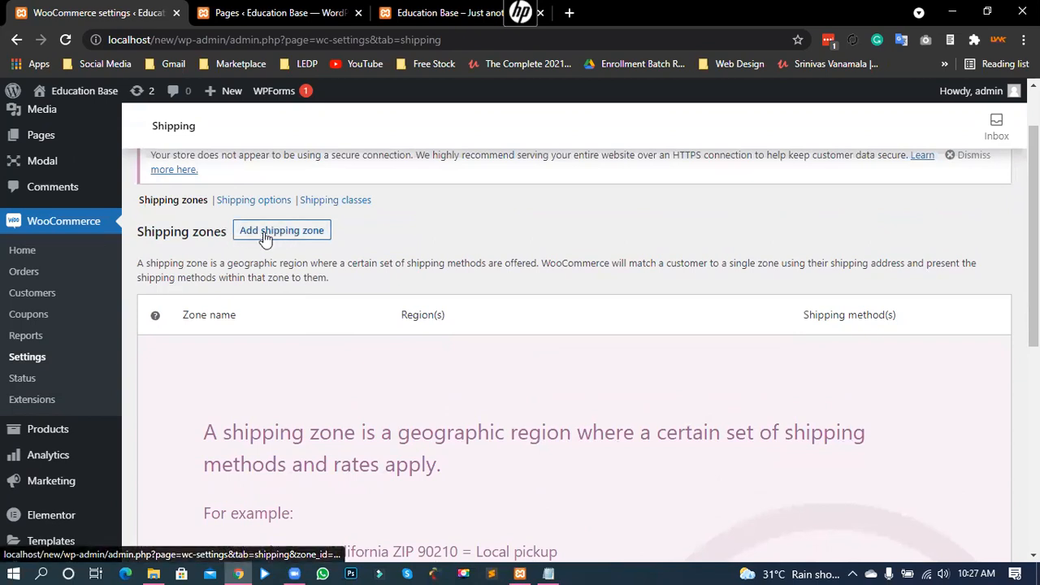
drag(181, 237, 231, 235)
click(372, 238)
Step: Start a new shipping zone and enter the name 'JAShore Zone'
click(326, 235)
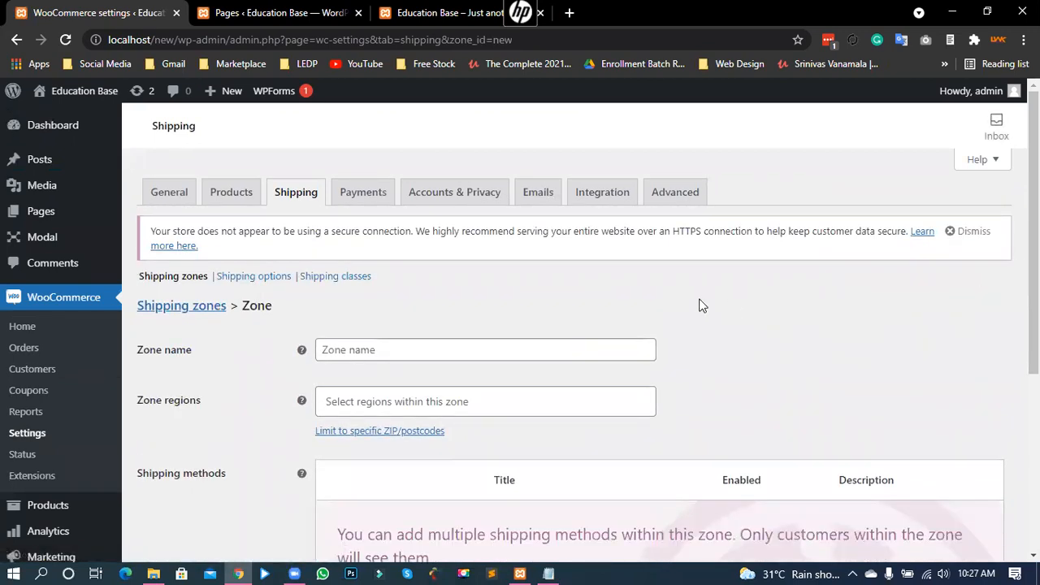
drag(145, 355, 205, 364)
click(352, 347)
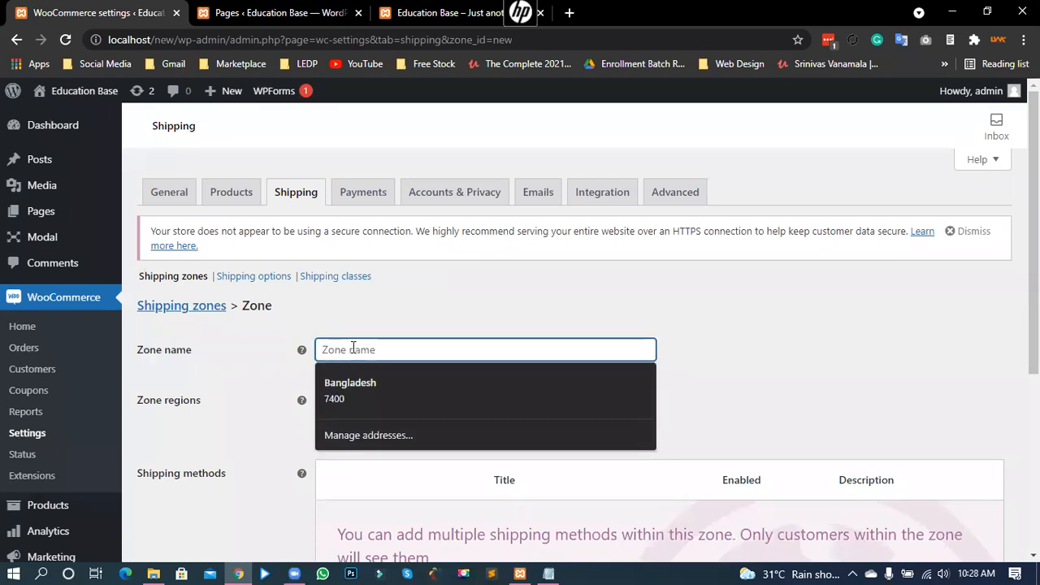
text(JAShore )
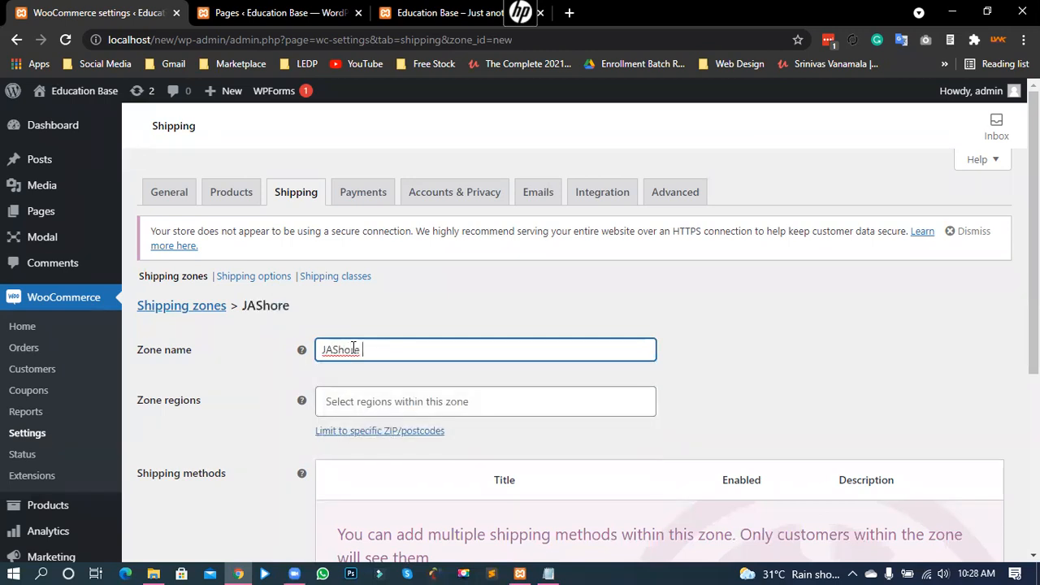
text(Zone)
Step: Correct the zone name's capitals so it reads 'Jashore Zone'
click(339, 350)
key(BackSpace)
key(BackSpace)
text(as)
click(420, 351)
right_click(337, 348)
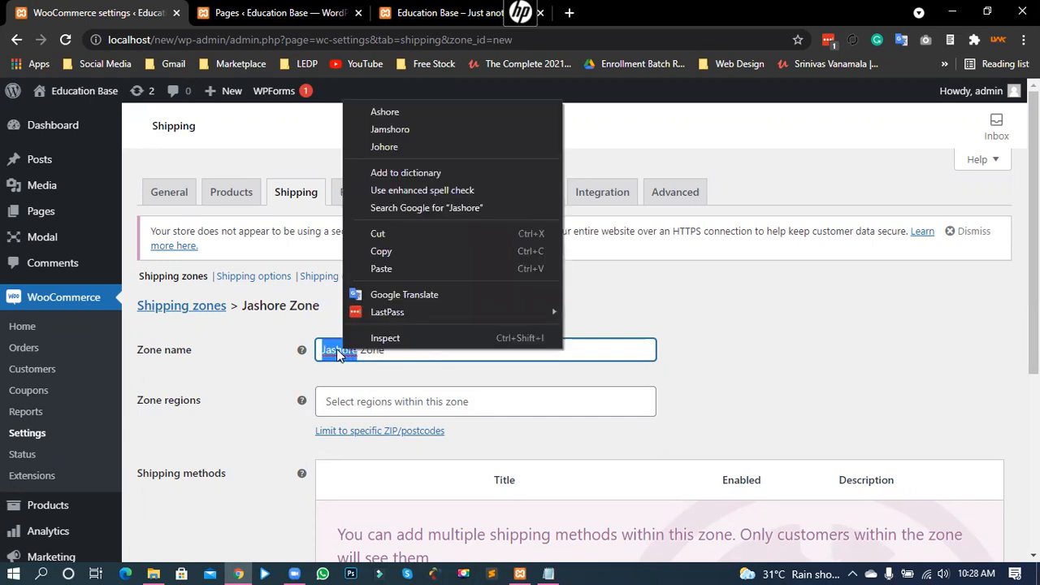
click(337, 349)
click(414, 351)
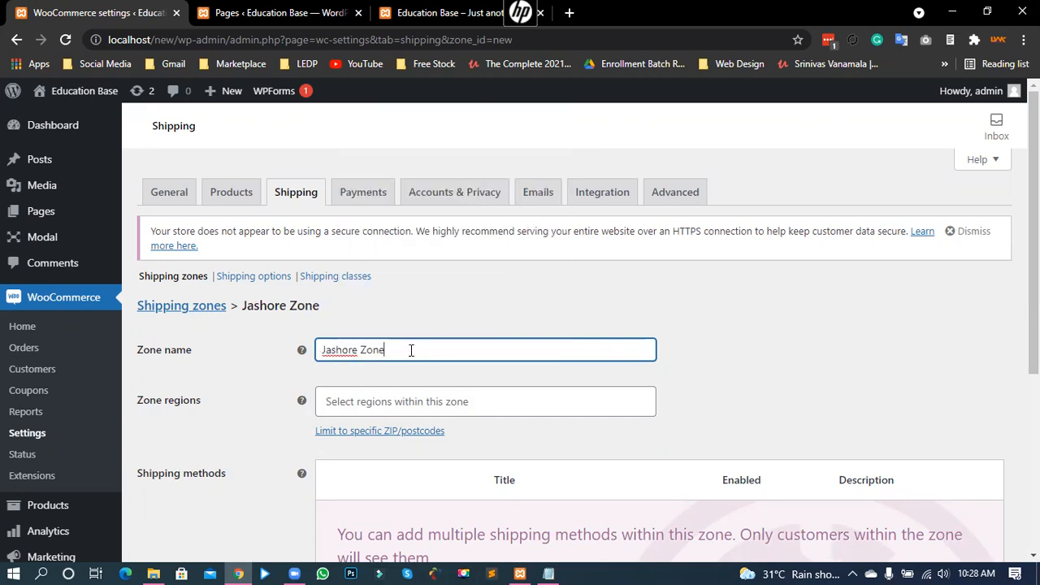
click(639, 378)
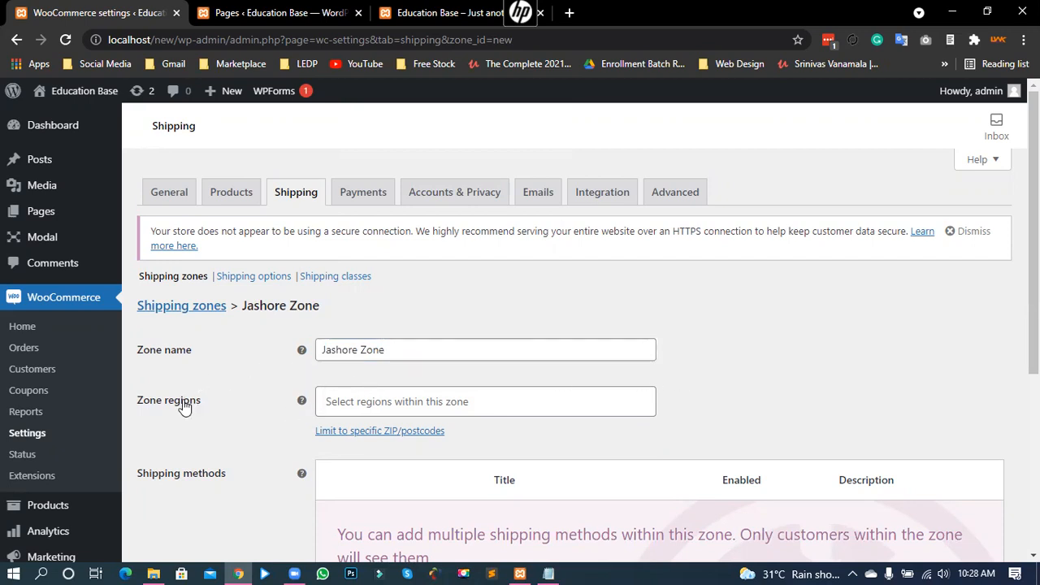
drag(140, 401, 204, 418)
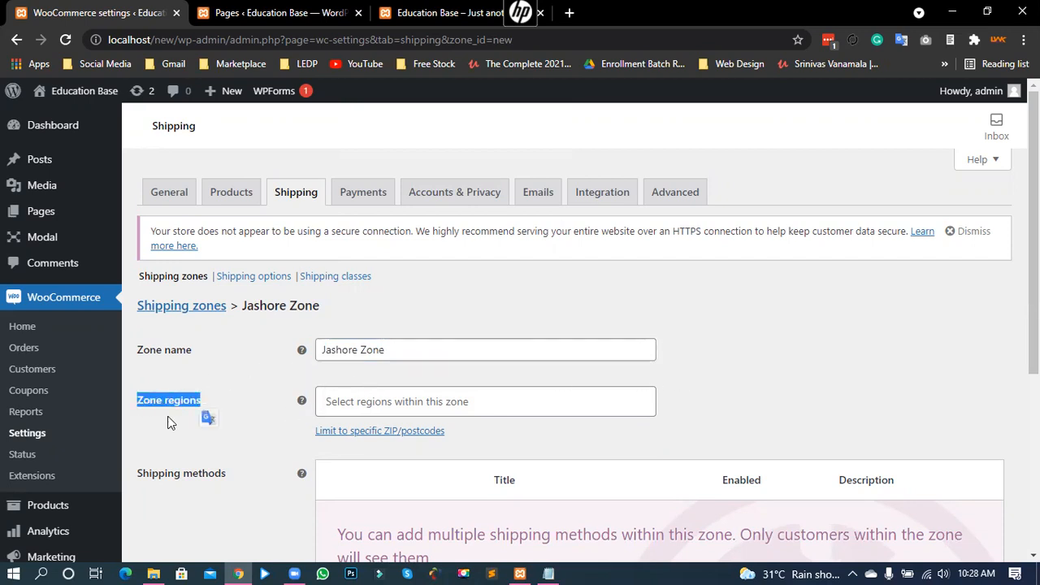
Step: Search 'ja' in Zone regions and add Jashore, Bangladesh as the zone's region
click(354, 401)
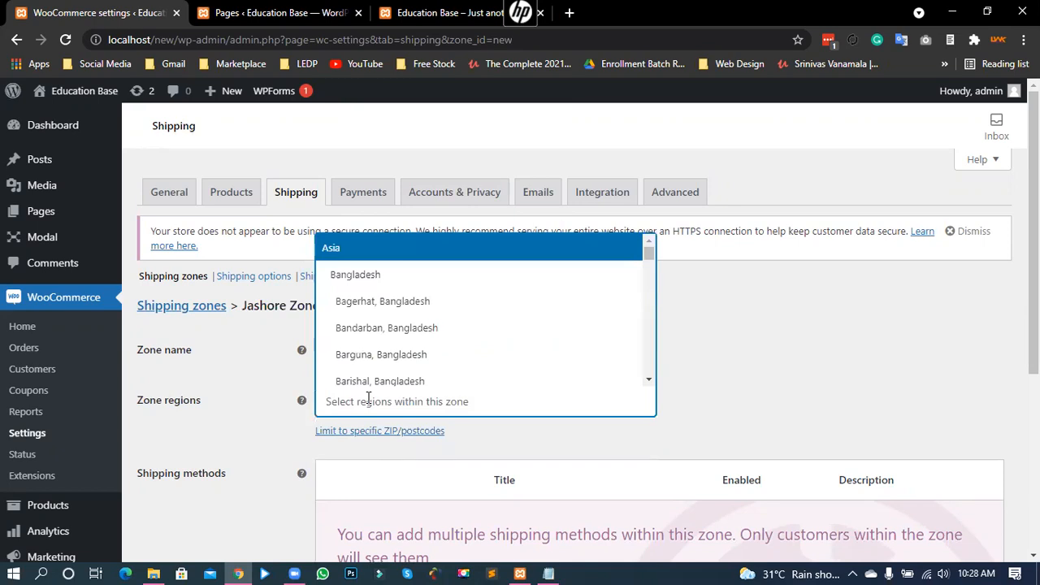
text(jz)
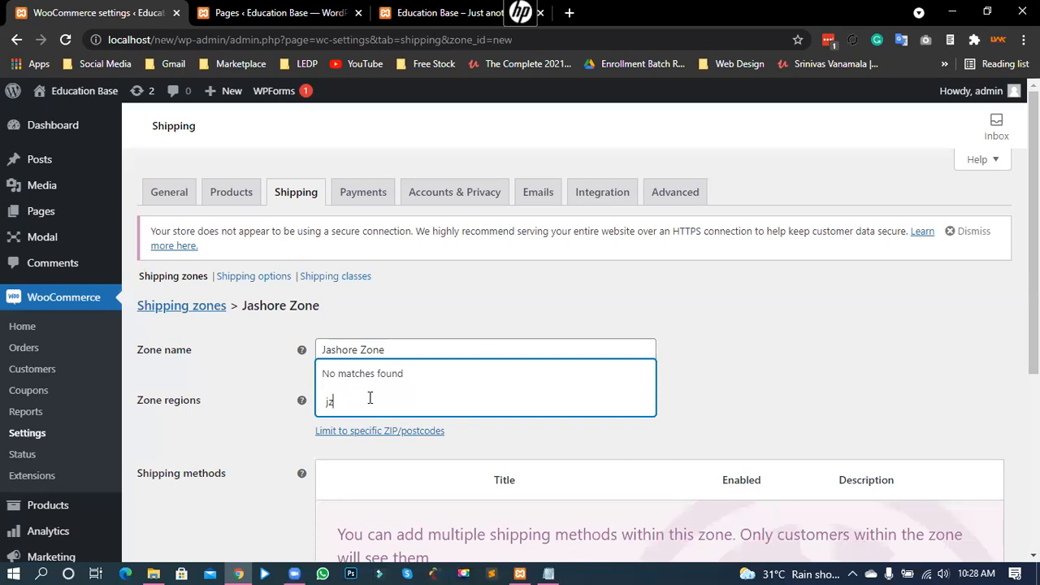
key(BackSpace)
text(a)
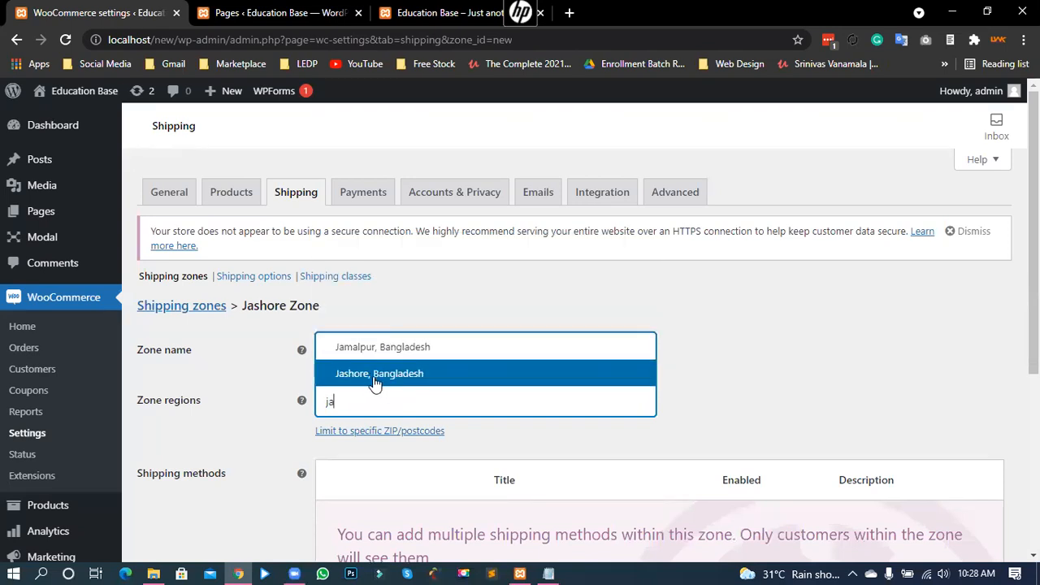
click(376, 379)
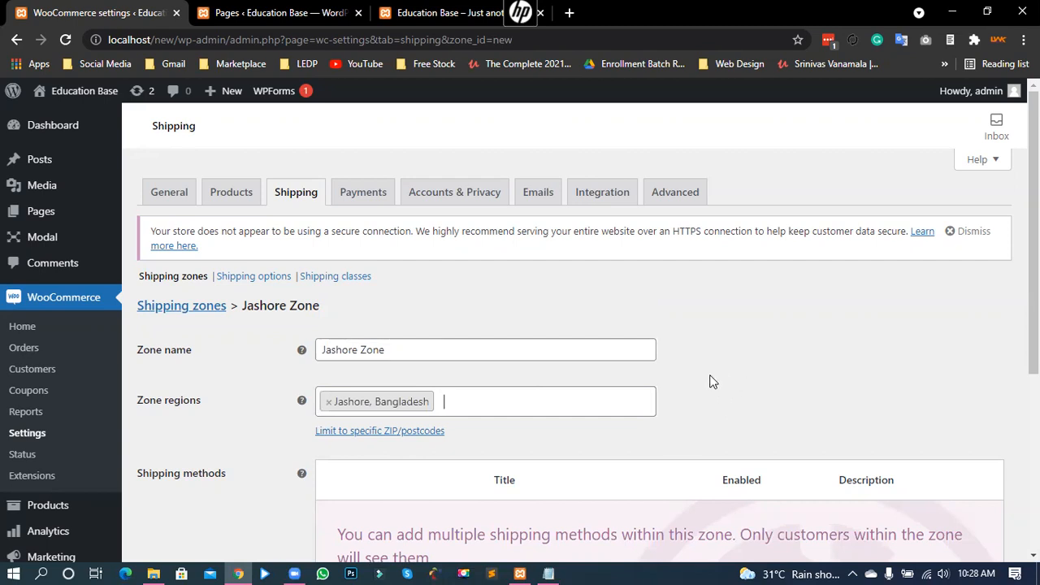
scroll(966, 388, down, 1)
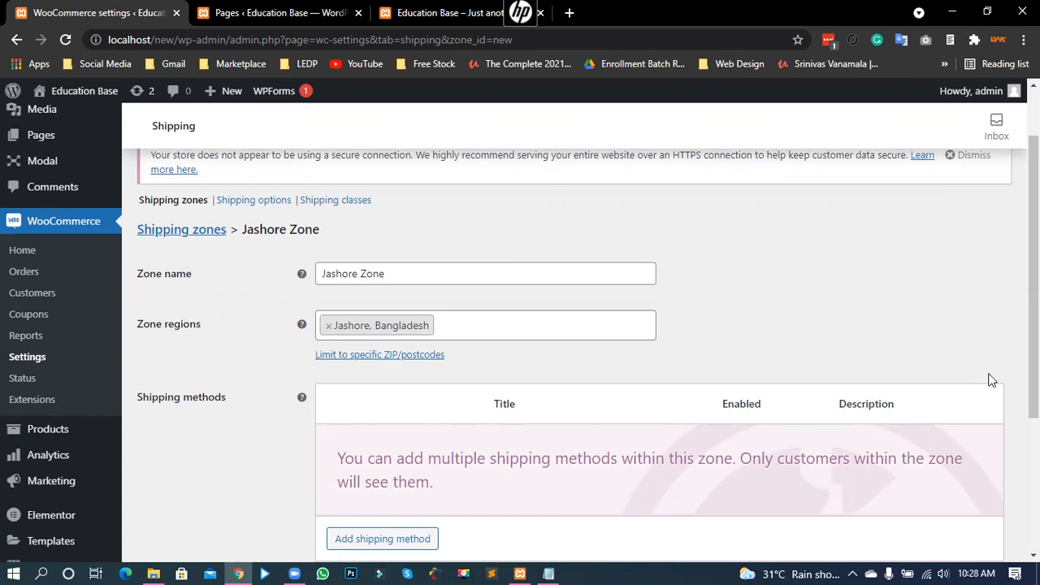
scroll(1007, 369, down, 1)
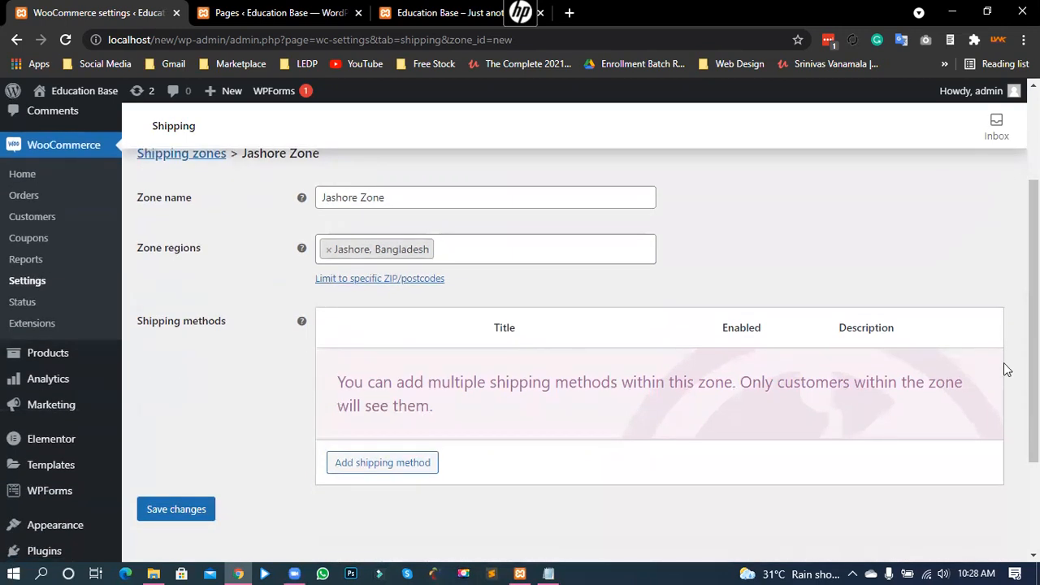
drag(148, 323, 225, 340)
click(225, 339)
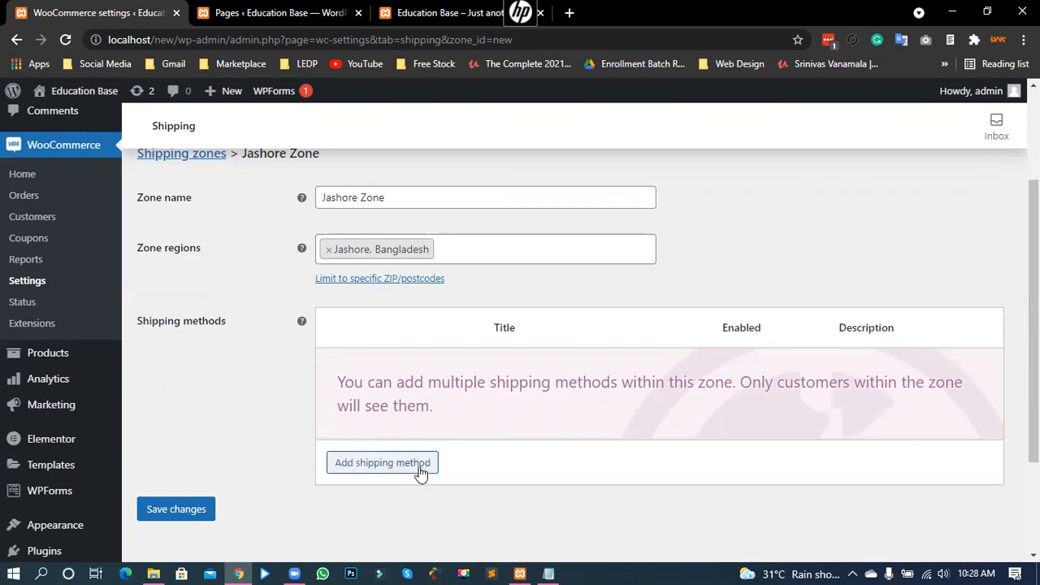
Step: Add a Flat rate shipping method, not Local pickup, to the Jashore Zone
click(390, 463)
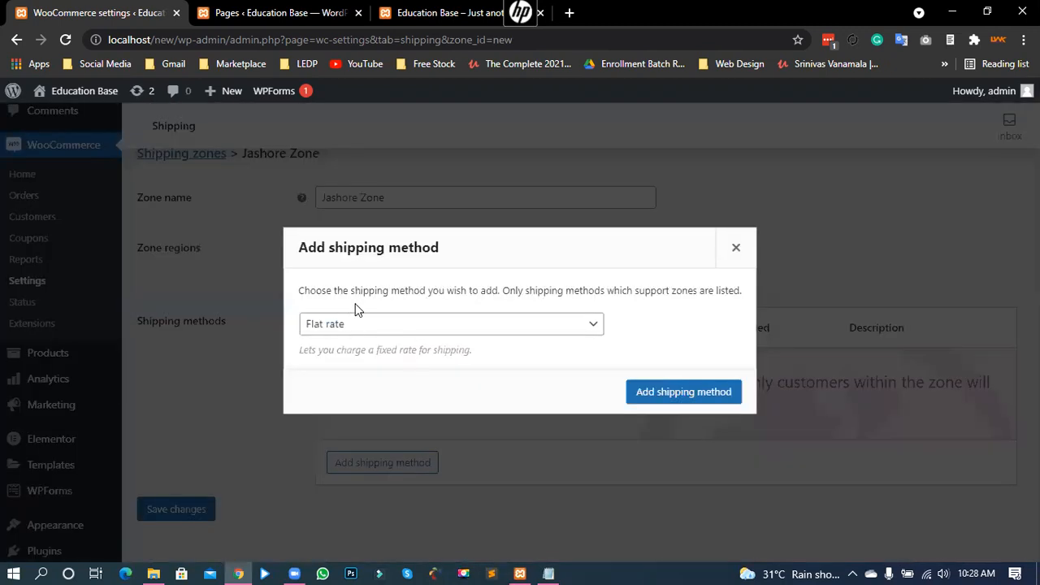
click(354, 328)
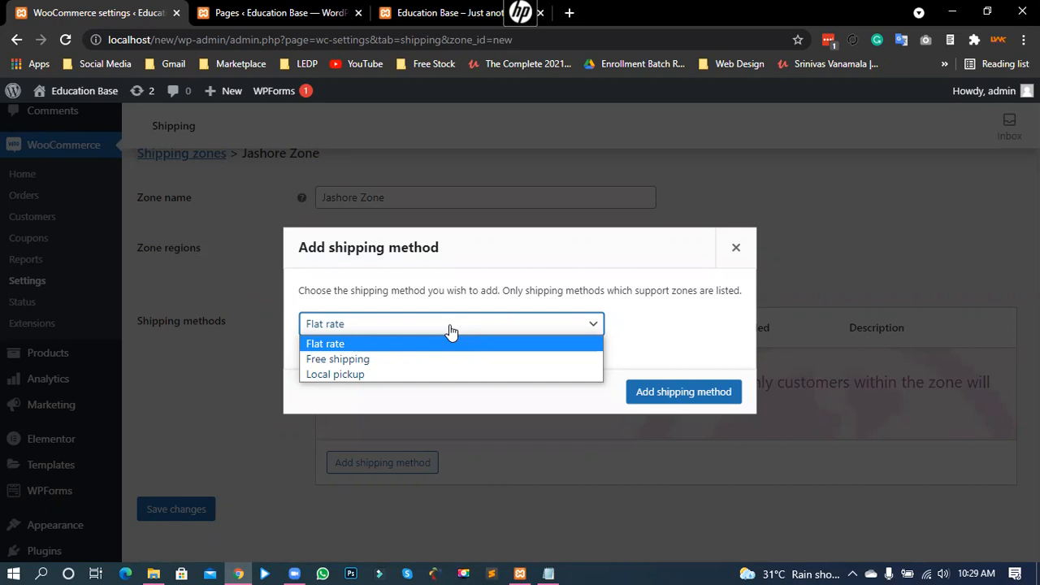
click(390, 374)
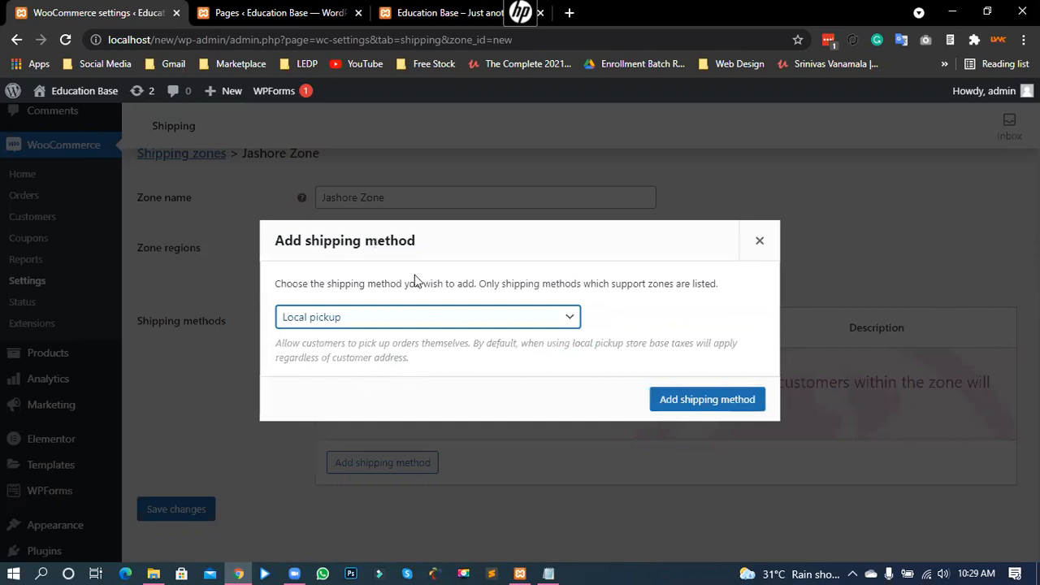
click(400, 323)
click(374, 335)
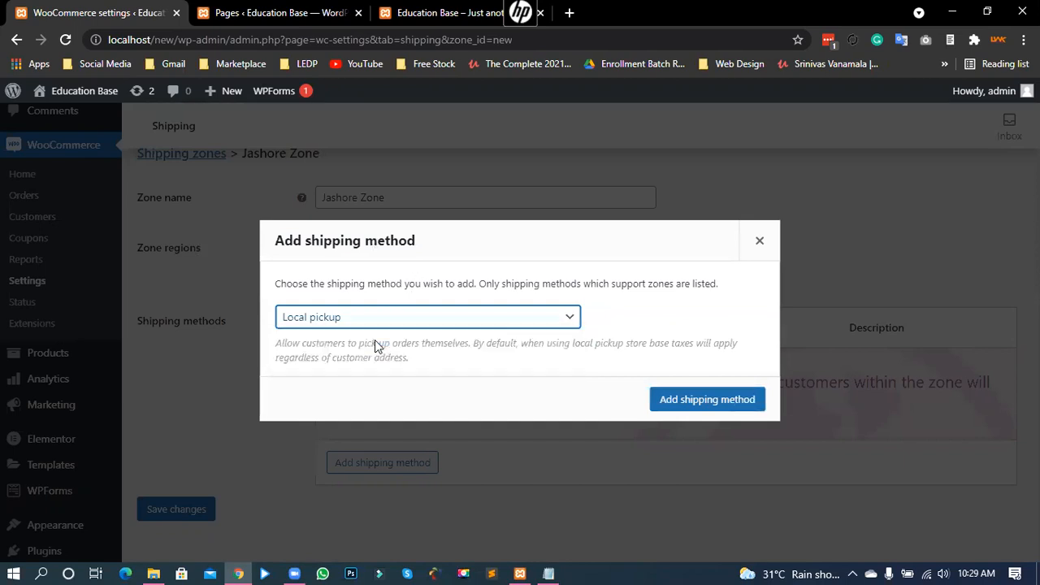
click(688, 395)
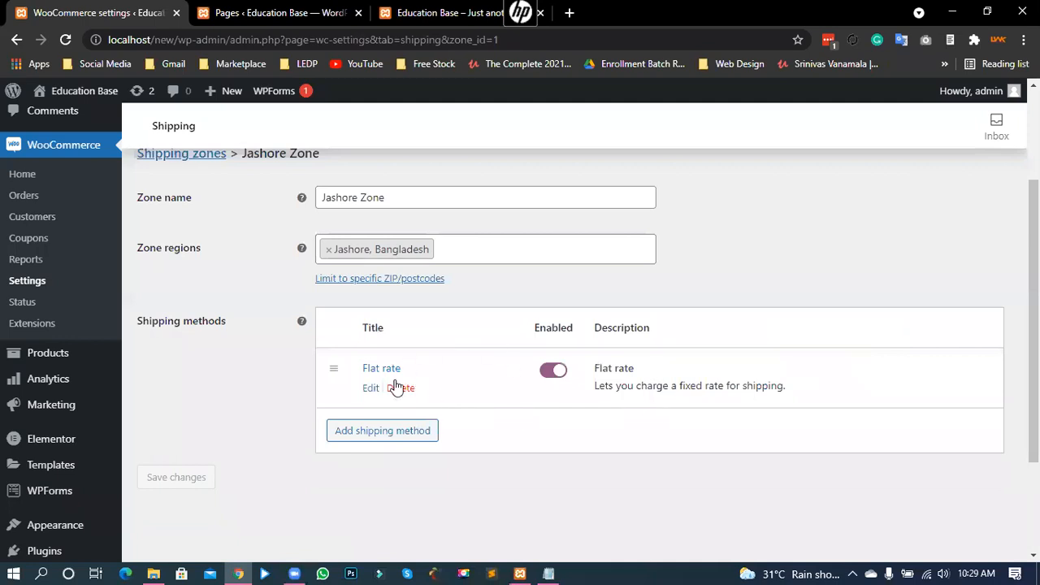
drag(366, 367, 487, 373)
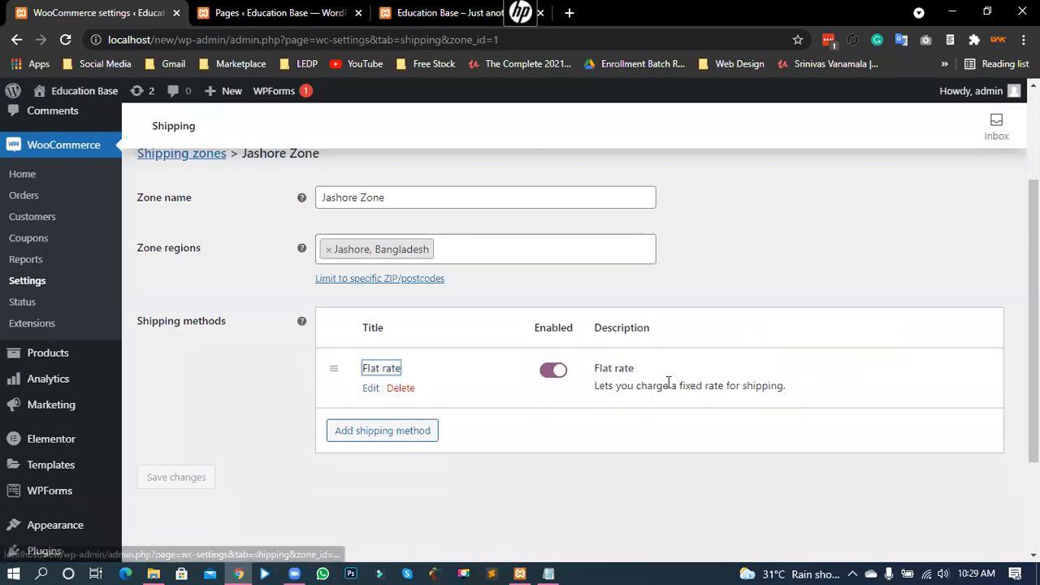
drag(690, 386, 607, 367)
click(532, 411)
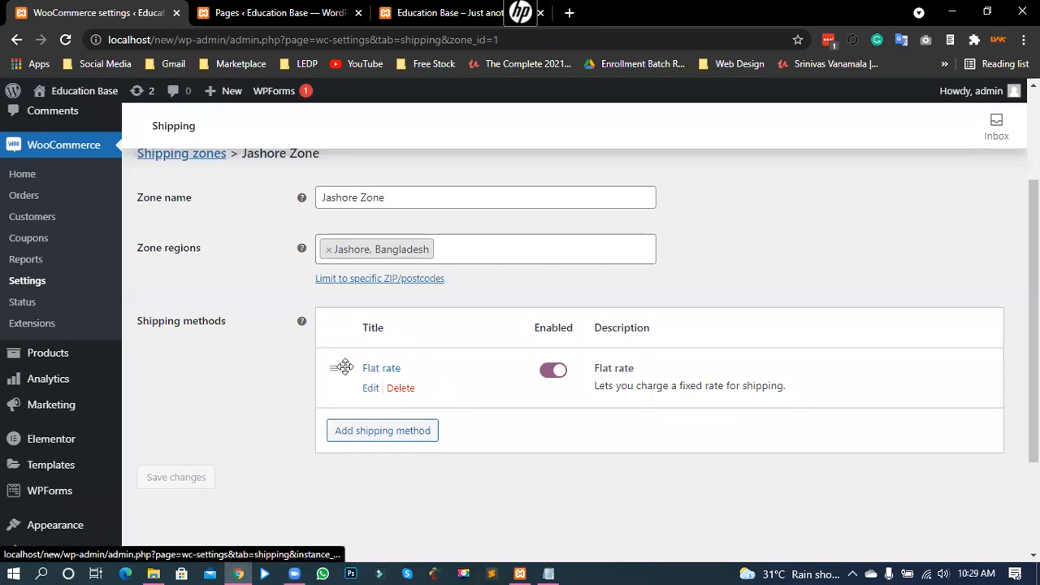
Step: Set the Jashore Zone's Flat rate cost to 50 and save the method settings
click(369, 390)
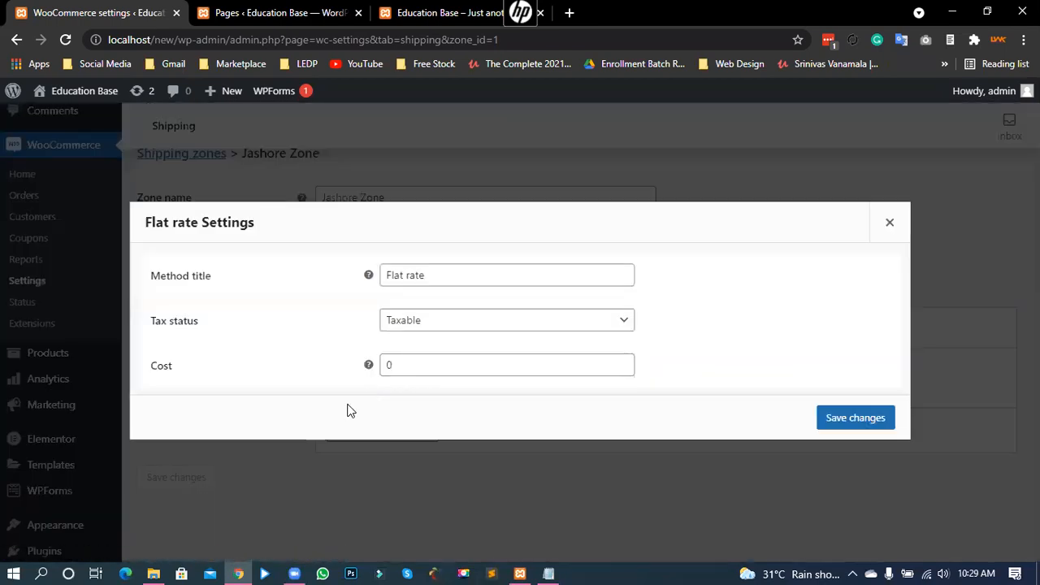
click(414, 275)
mouse_move(385, 275)
mouse_down()
mouse_move(429, 275)
mouse_move(387, 275)
mouse_up()
click(429, 274)
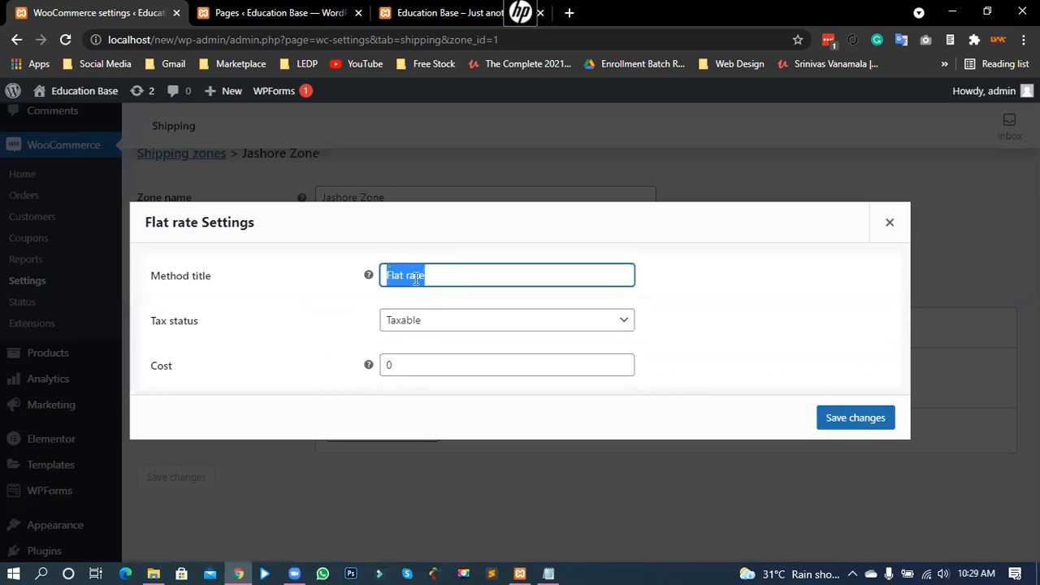
click(421, 277)
triple_click(429, 275)
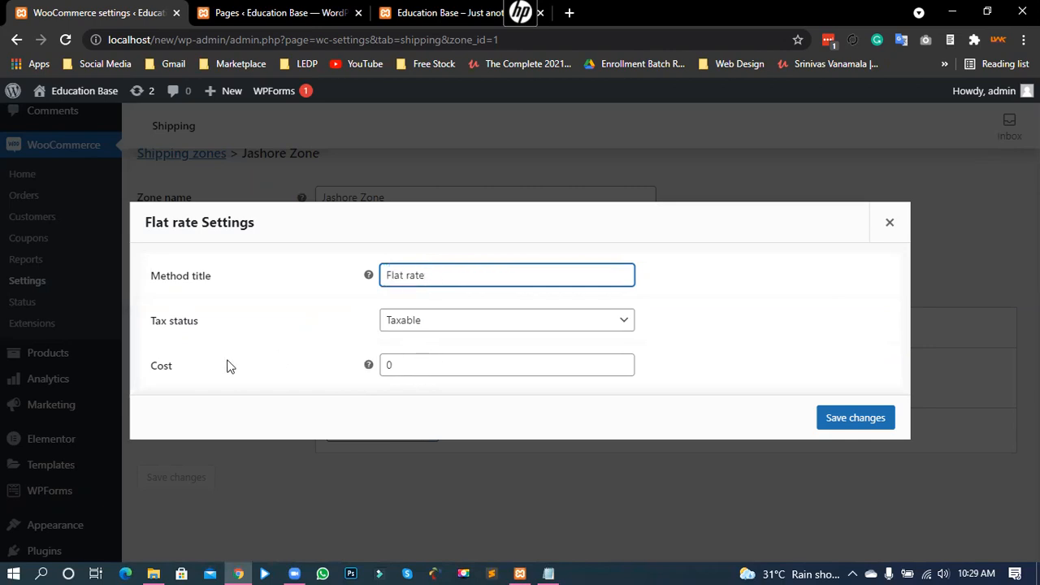
double_click(400, 368)
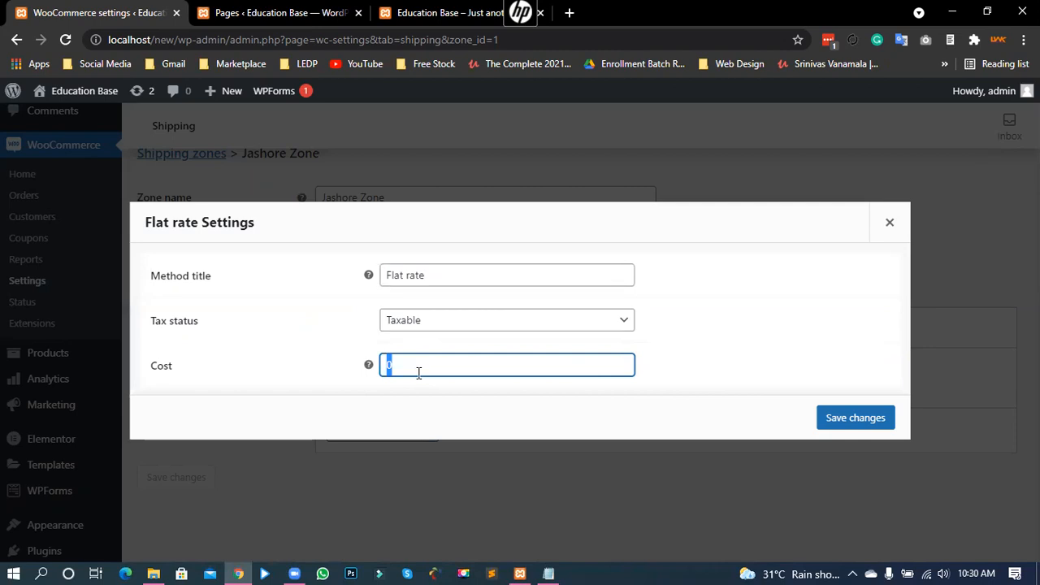
text(50)
click(873, 426)
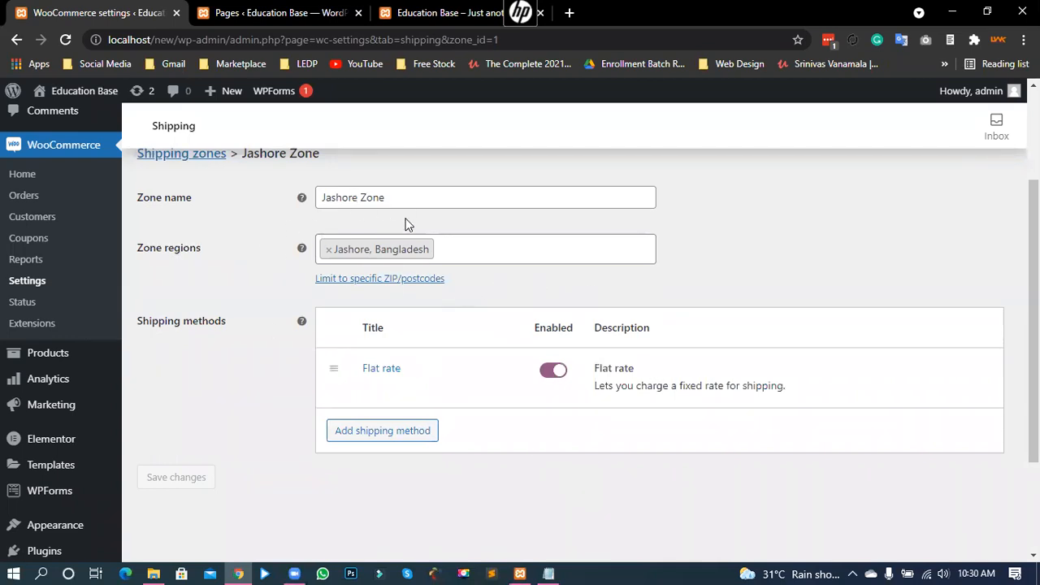
scroll(327, 221, up, 2)
scroll(328, 231, down, 4)
scroll(328, 244, up, 3)
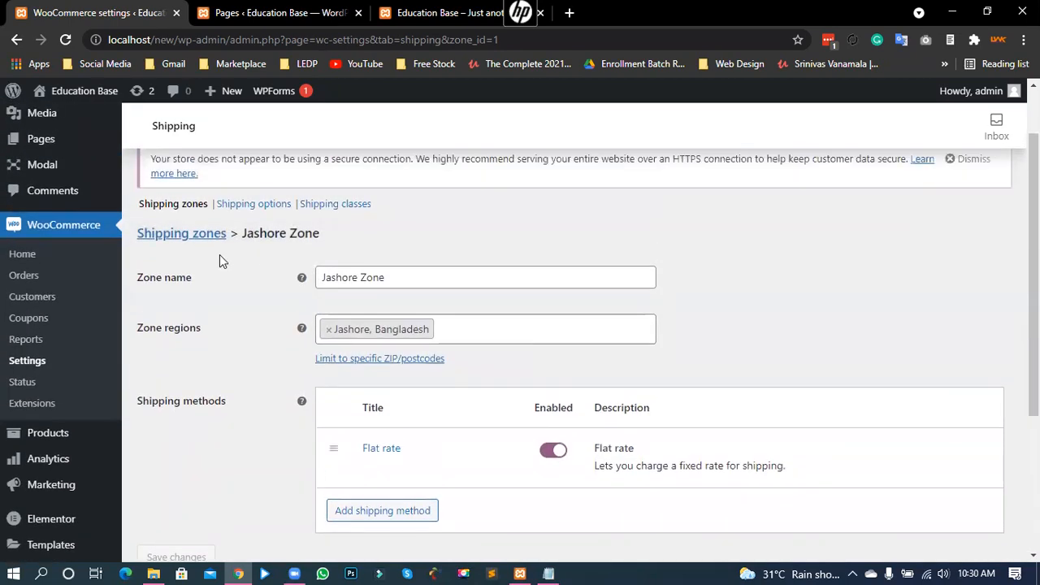
click(177, 236)
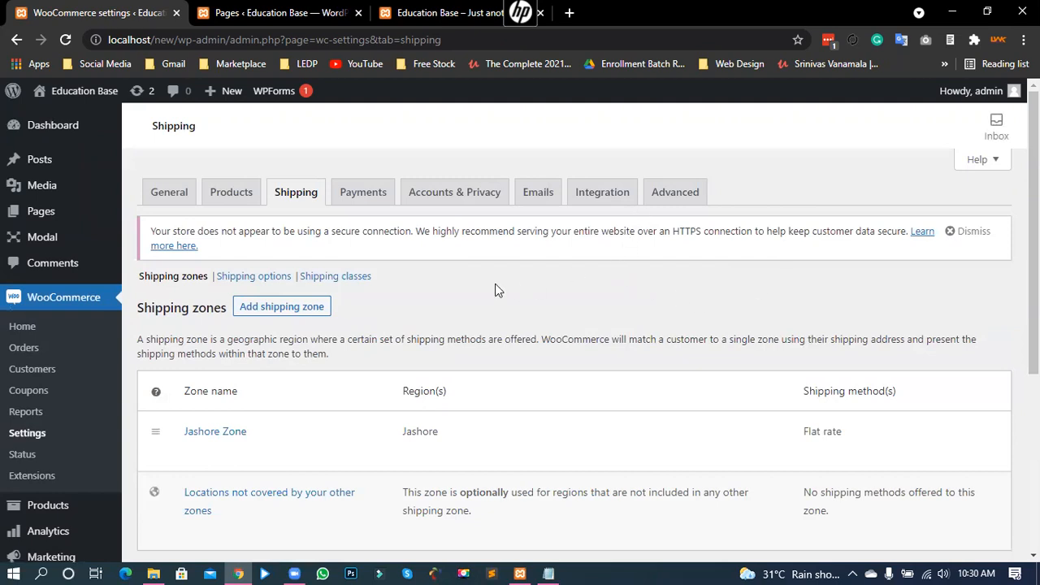
scroll(413, 350, down, 1)
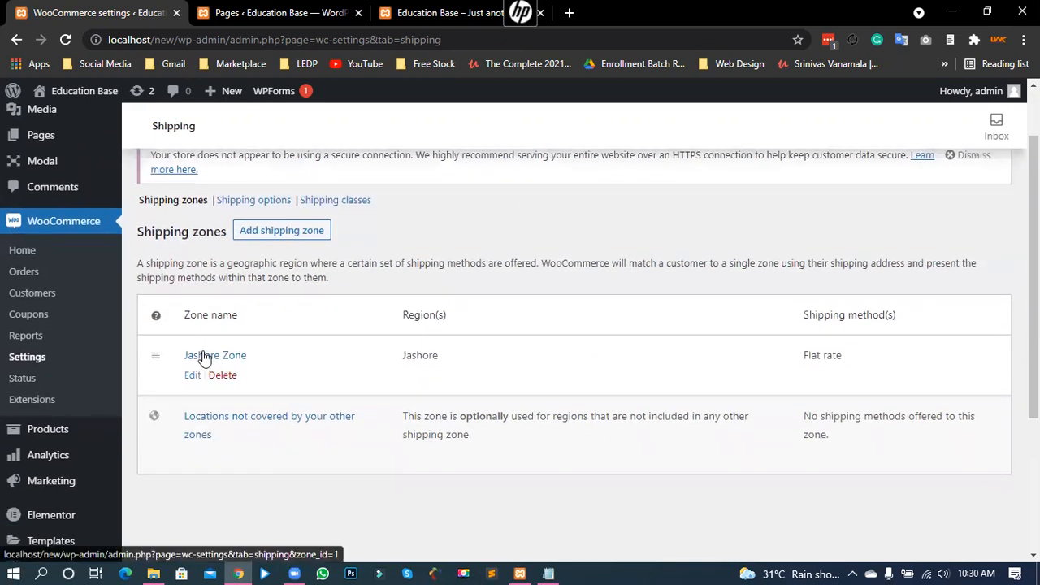
drag(398, 358, 439, 358)
click(447, 354)
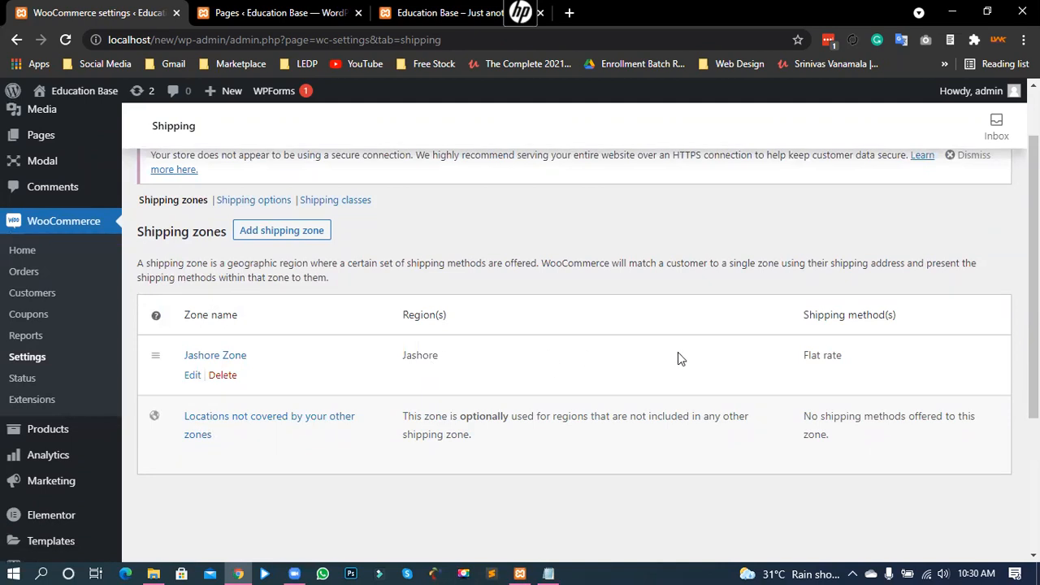
drag(847, 357, 804, 361)
click(813, 356)
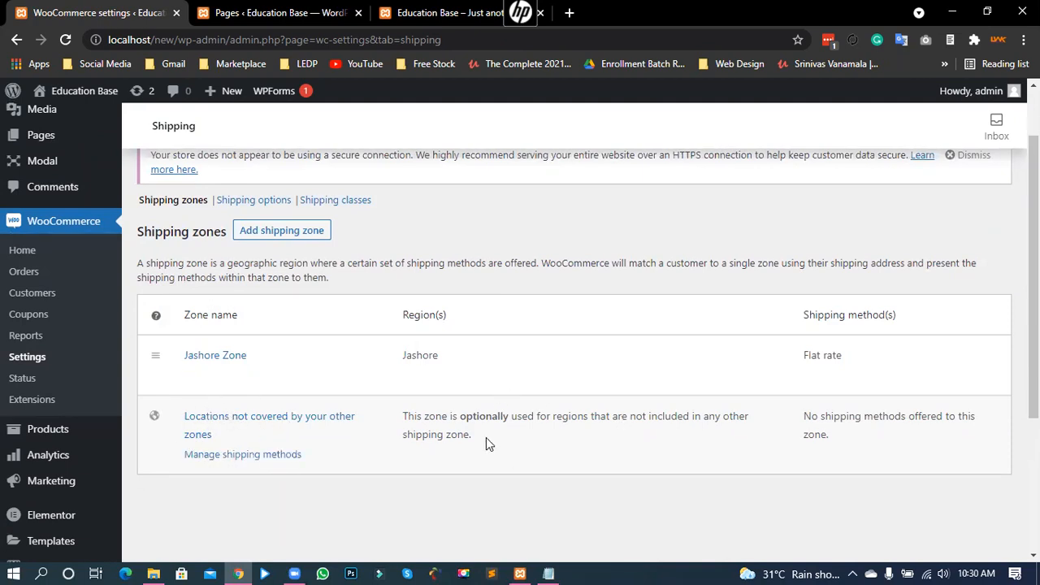
drag(486, 439, 423, 417)
click(444, 421)
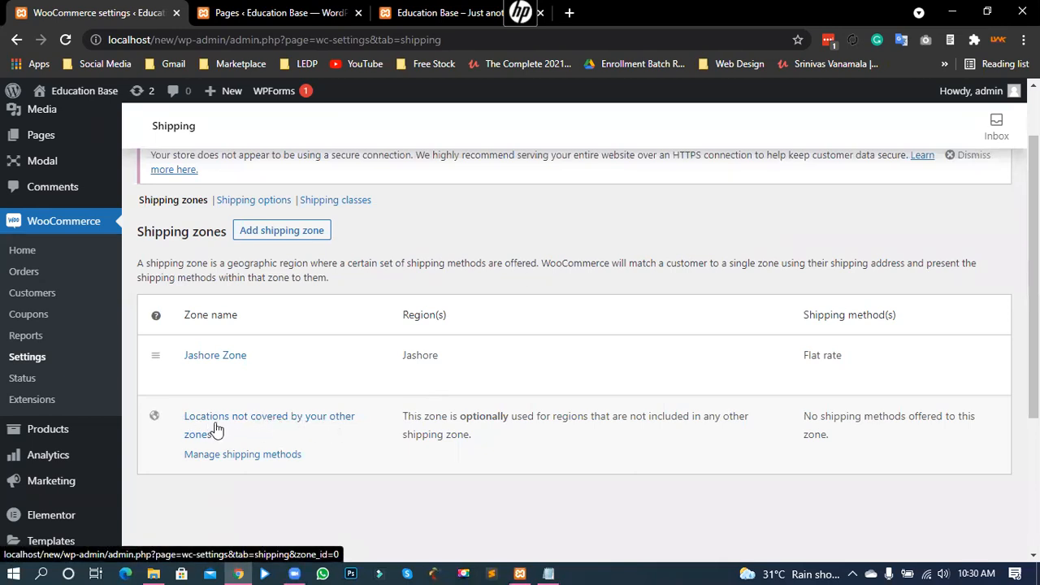
drag(436, 357, 360, 333)
click(408, 357)
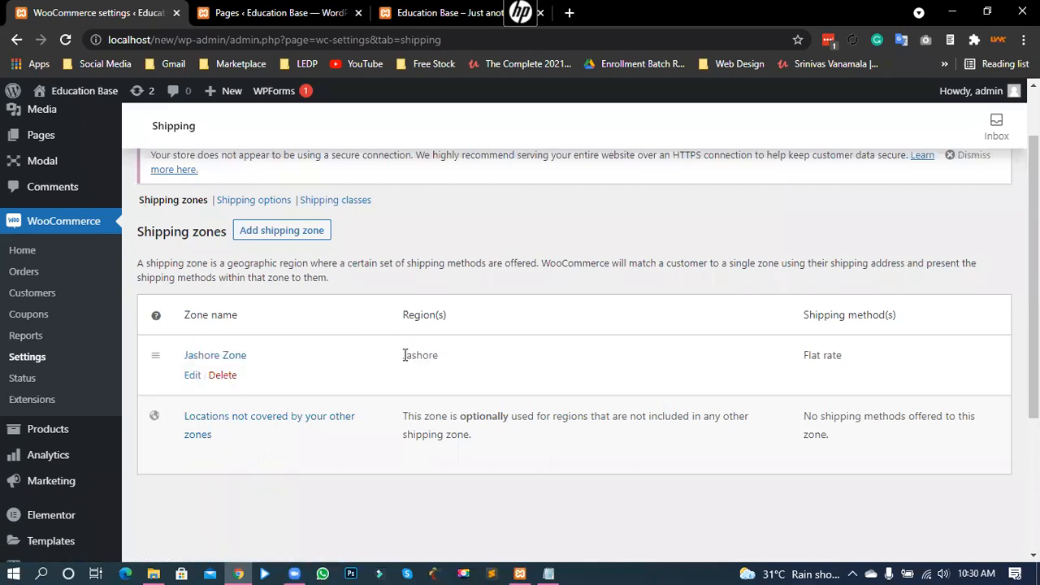
mouse_move(284, 403)
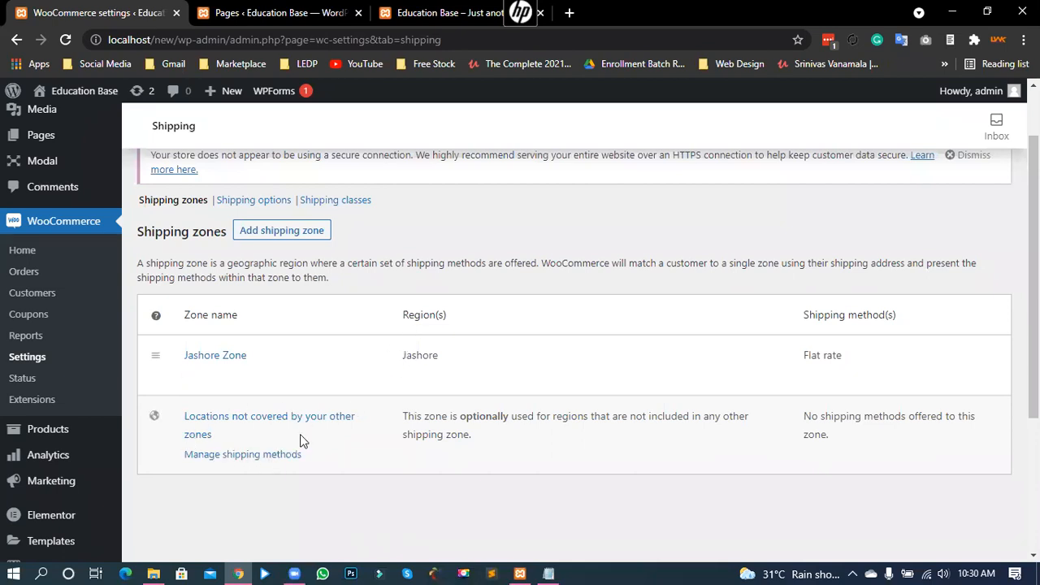
mouse_move(190, 349)
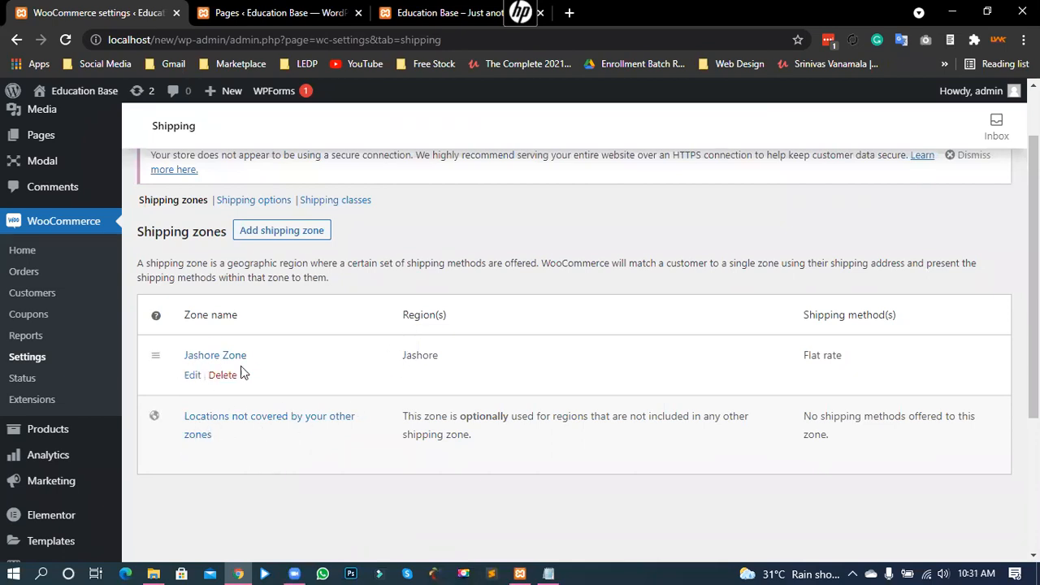
Step: Add a Flat rate shipping method to the 'locations not covered' zone
mouse_move(208, 453)
click(240, 459)
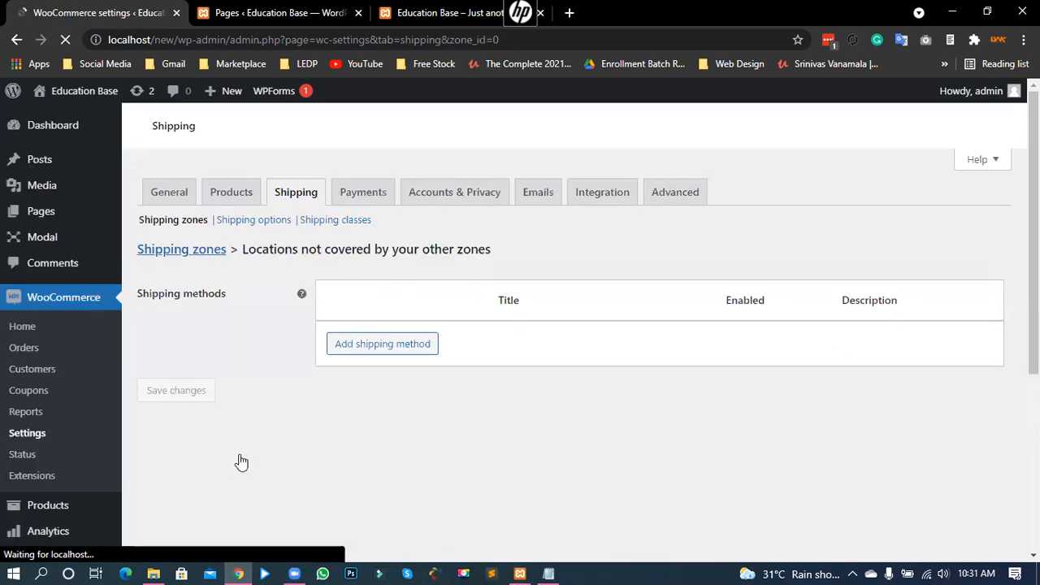
scroll(365, 420, down, 1)
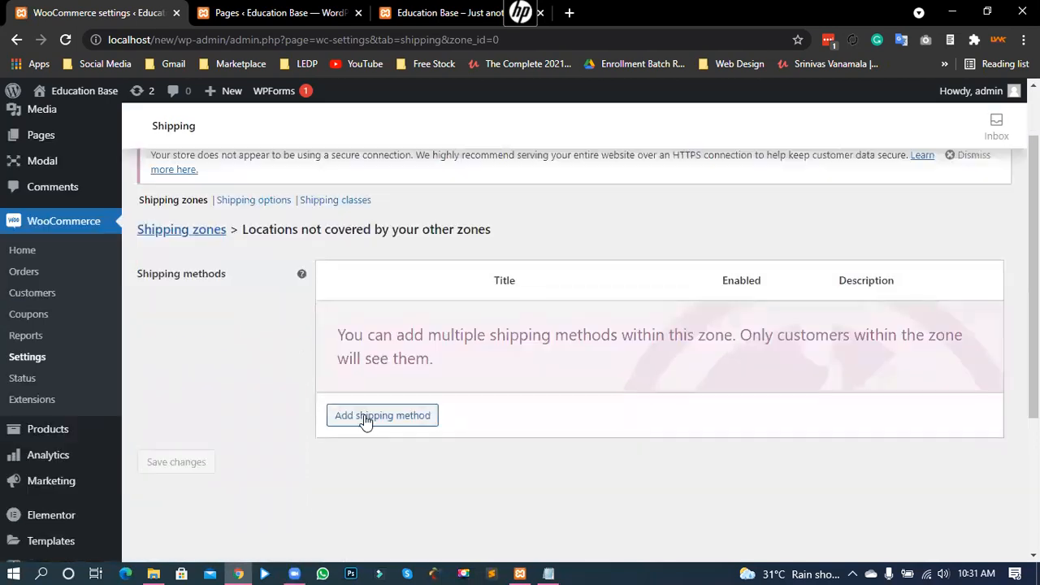
click(364, 418)
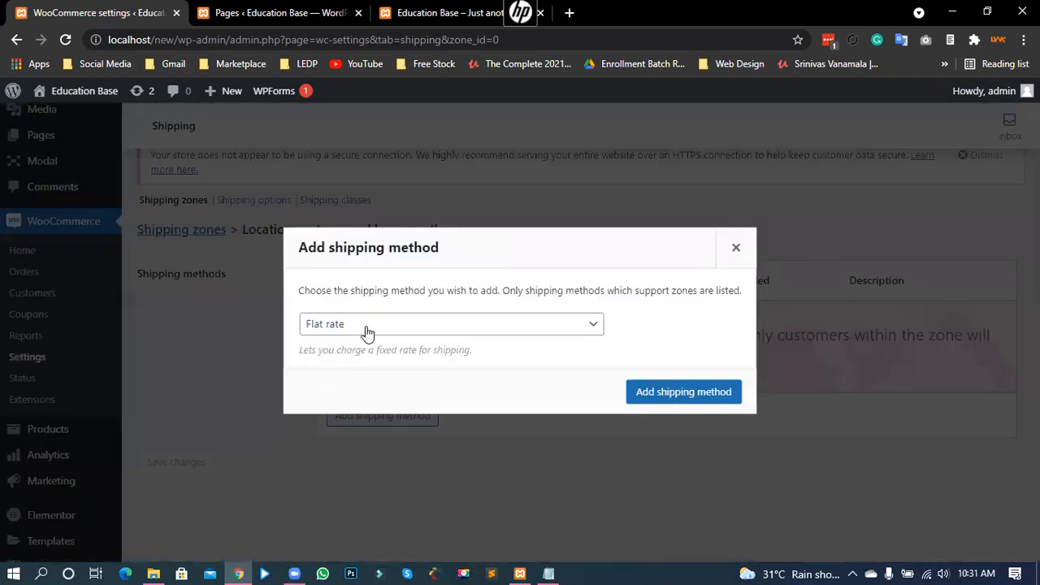
click(648, 392)
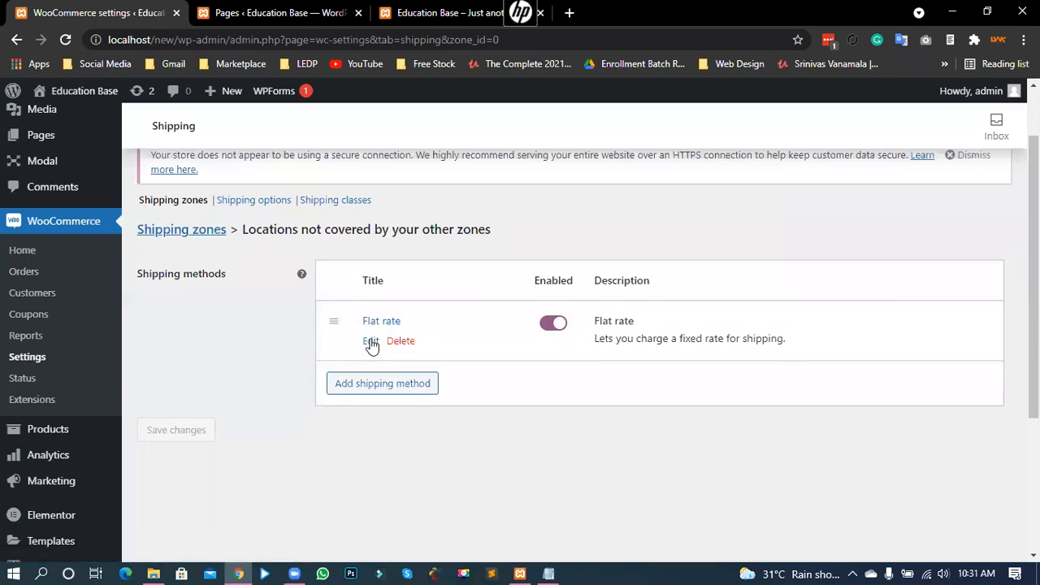
Step: Set that Flat rate cost to 100, save, and return to the shipping zones list
click(371, 343)
drag(398, 366, 376, 364)
key(BackSpace)
text(100)
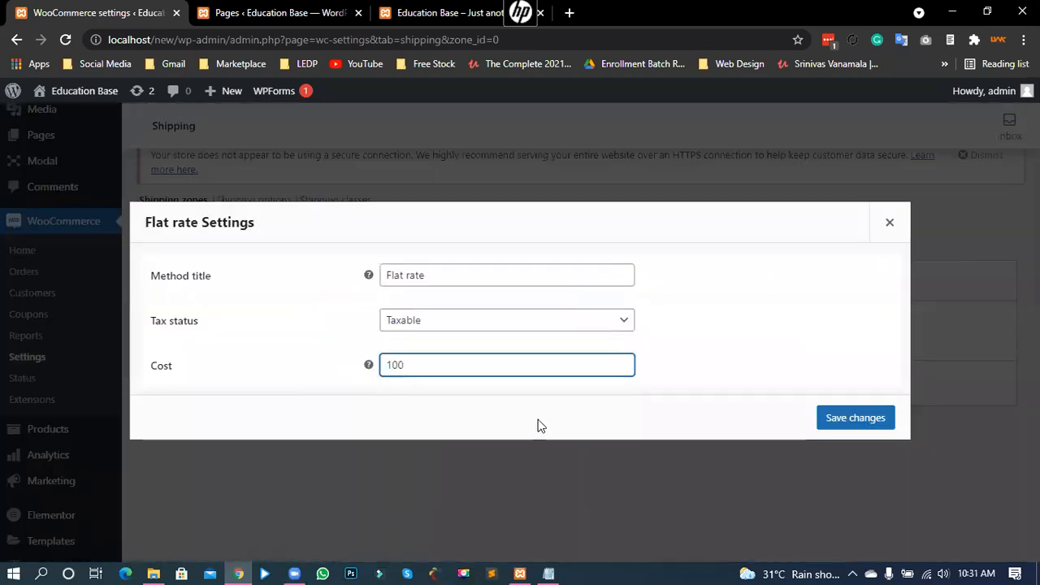
click(850, 419)
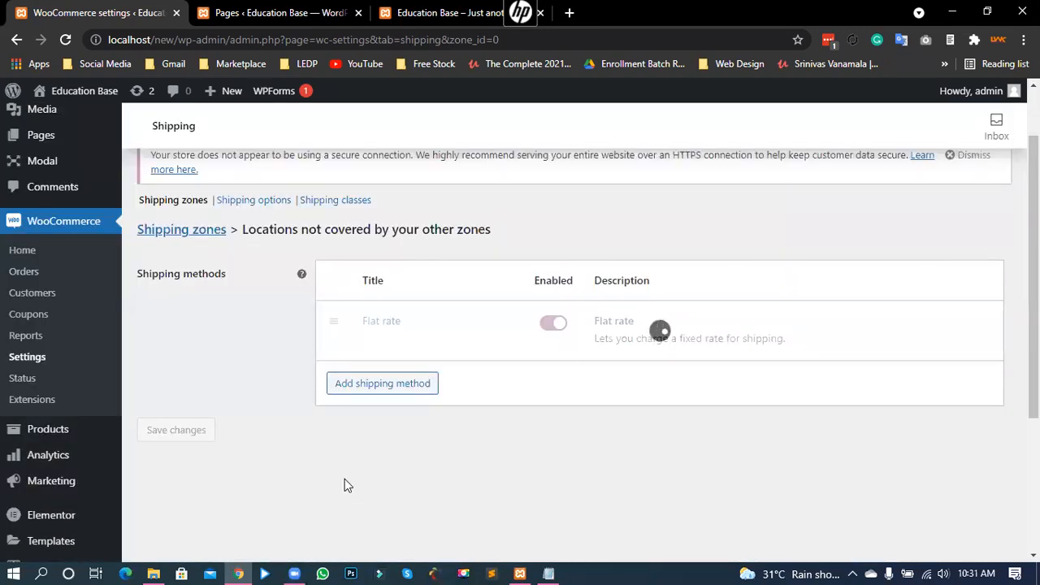
click(201, 230)
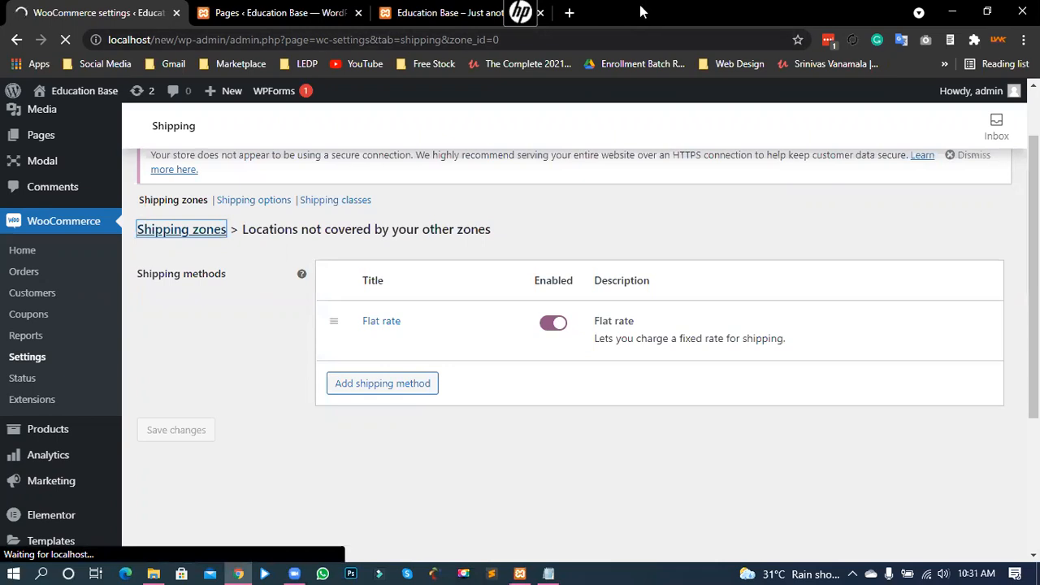
scroll(290, 368, down, 1)
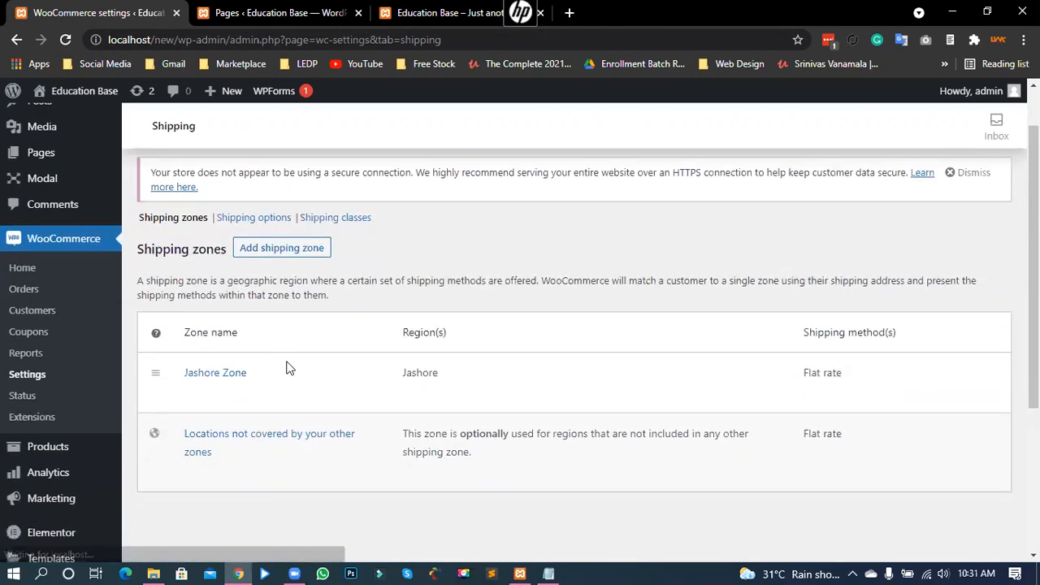
drag(429, 358, 386, 364)
click(180, 326)
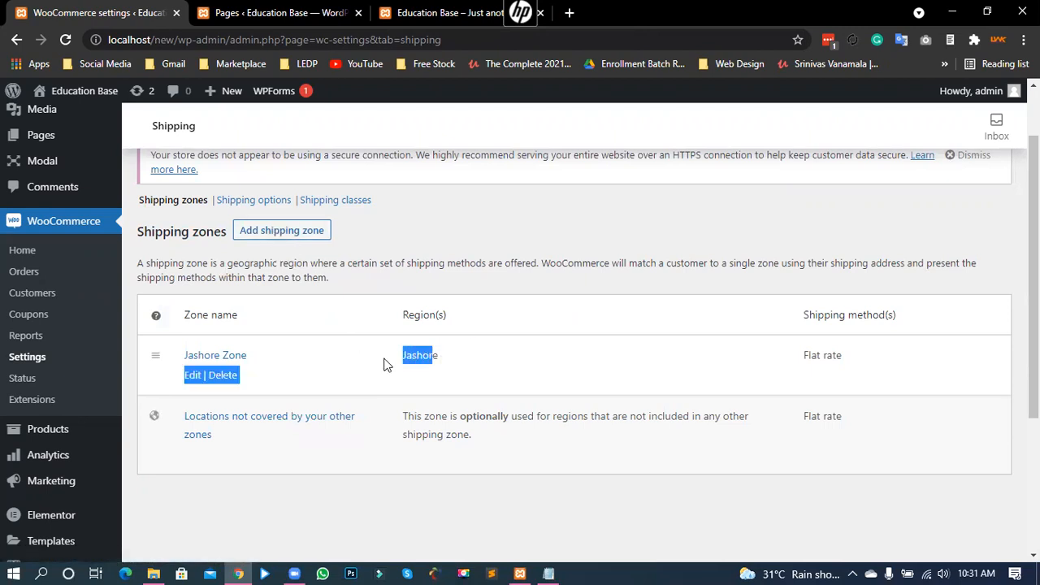
click(389, 343)
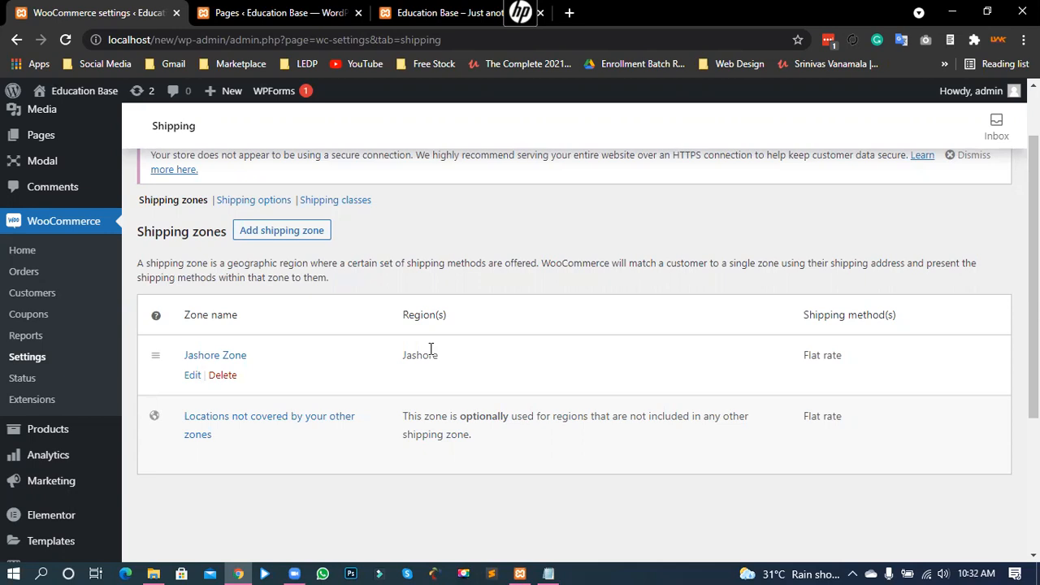
drag(441, 357, 405, 354)
click(415, 356)
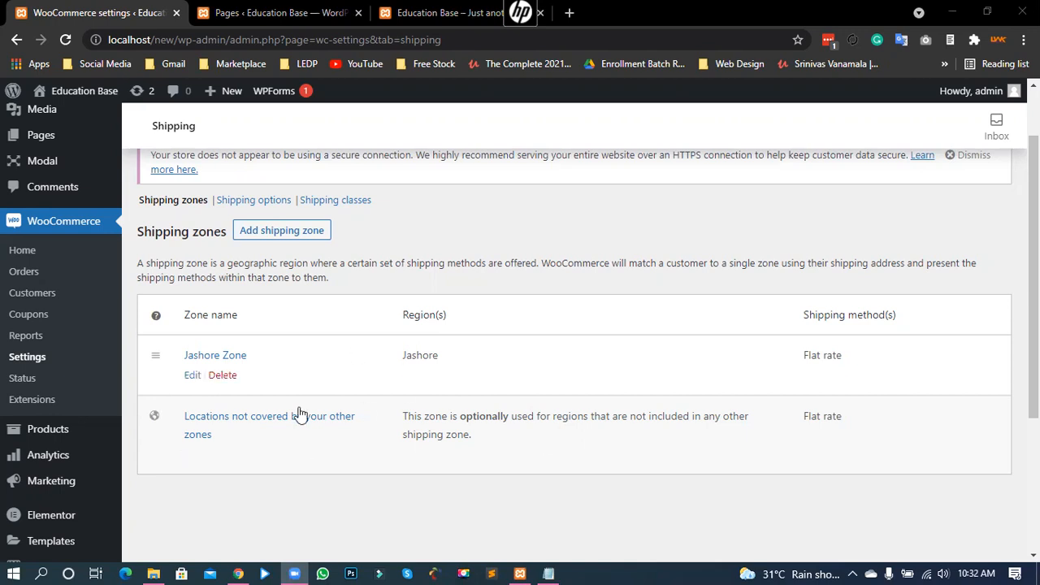
scroll(581, 406, up, 1)
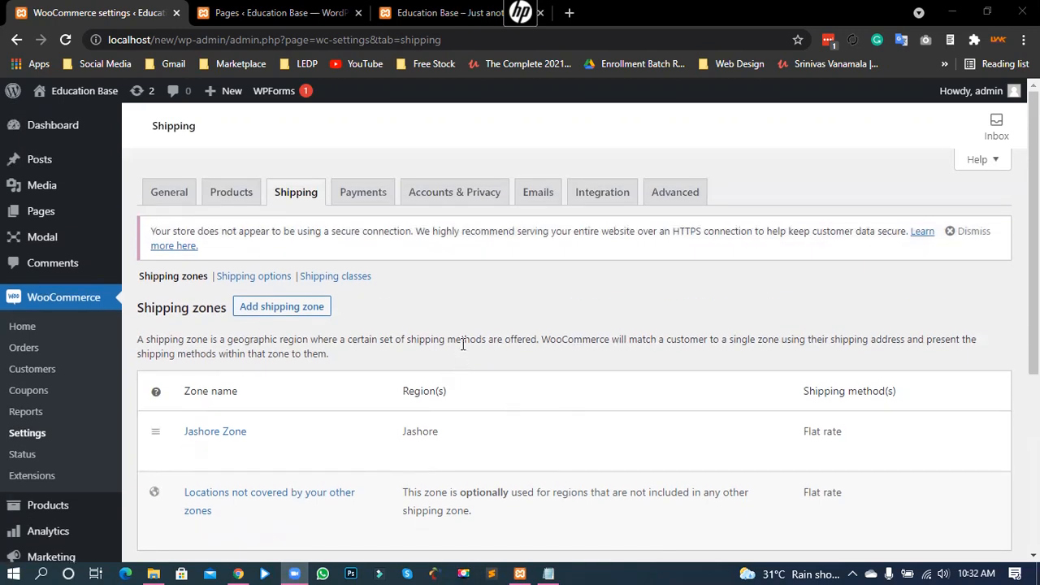
scroll(460, 344, down, 2)
scroll(437, 130, up, 2)
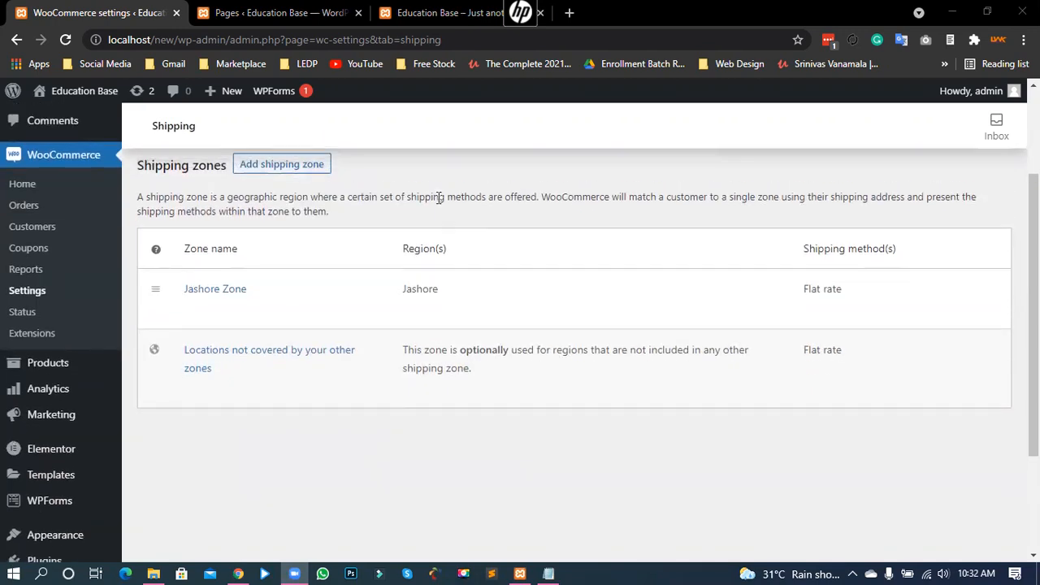
Step: Remove the item from the storefront mini-cart and reload the shop page
click(417, 18)
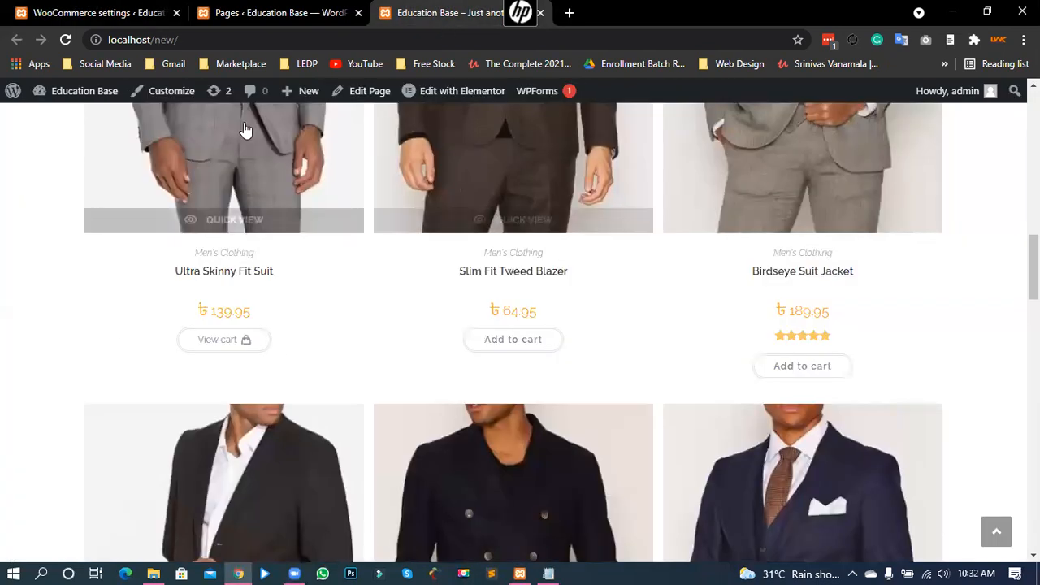
scroll(402, 321, up, 10)
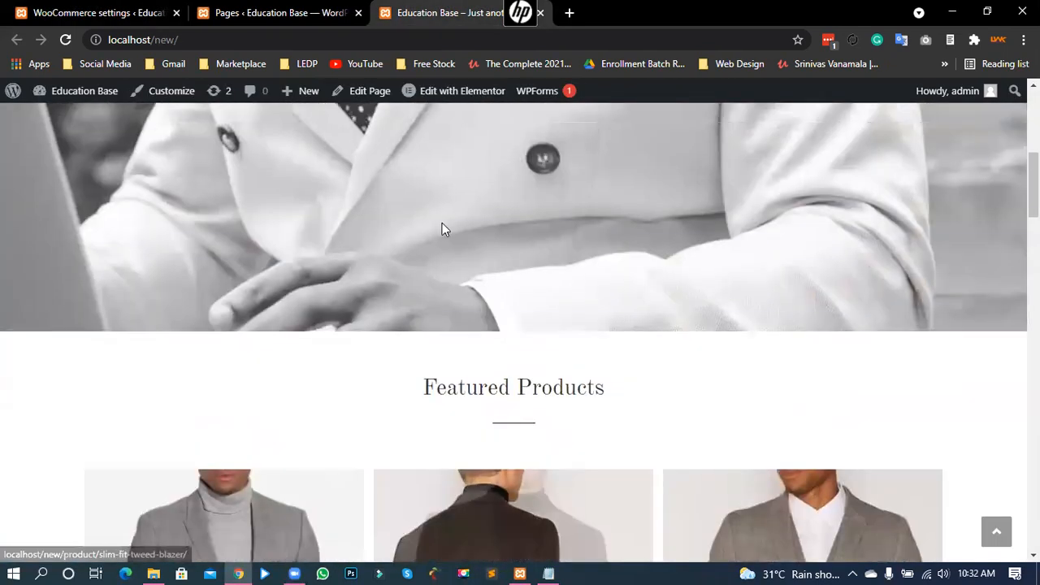
mouse_move(532, 142)
click(544, 224)
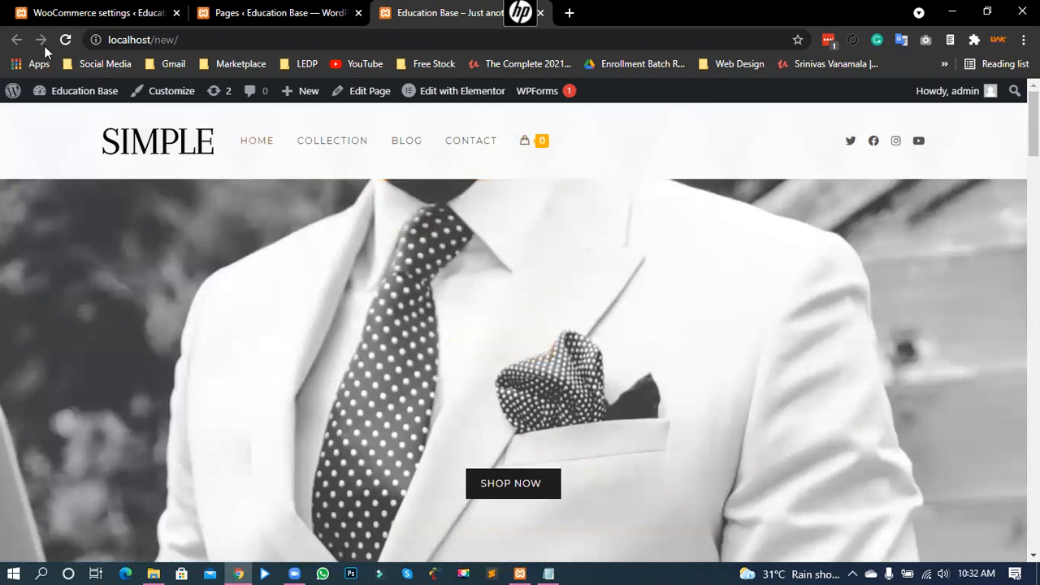
click(64, 41)
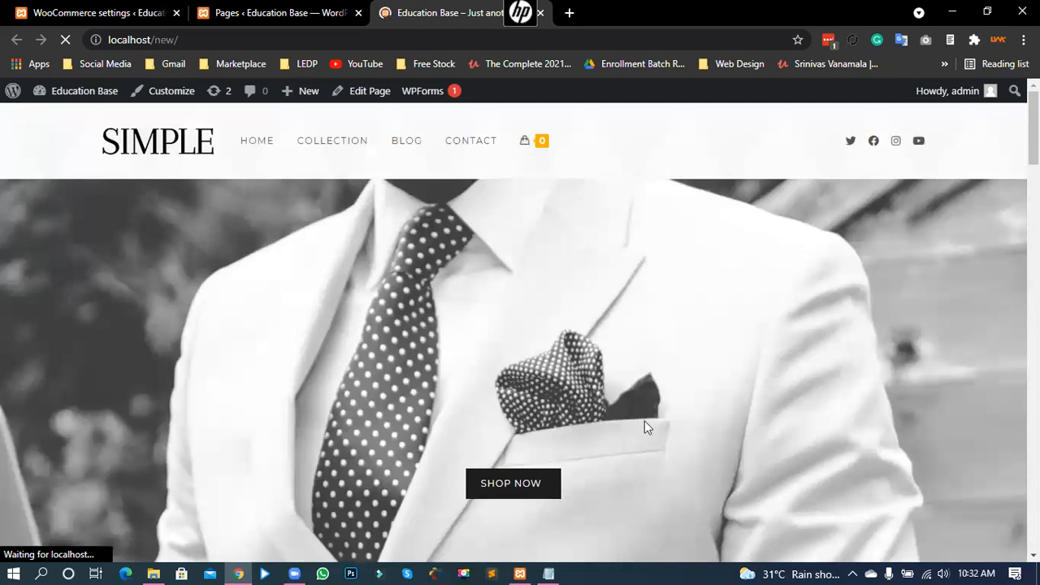
Step: Open the Shdone Myloiver Navy Waistcoat product page and highlight its ৳109.95 price
scroll(645, 398, down, 4)
scroll(553, 444, down, 6)
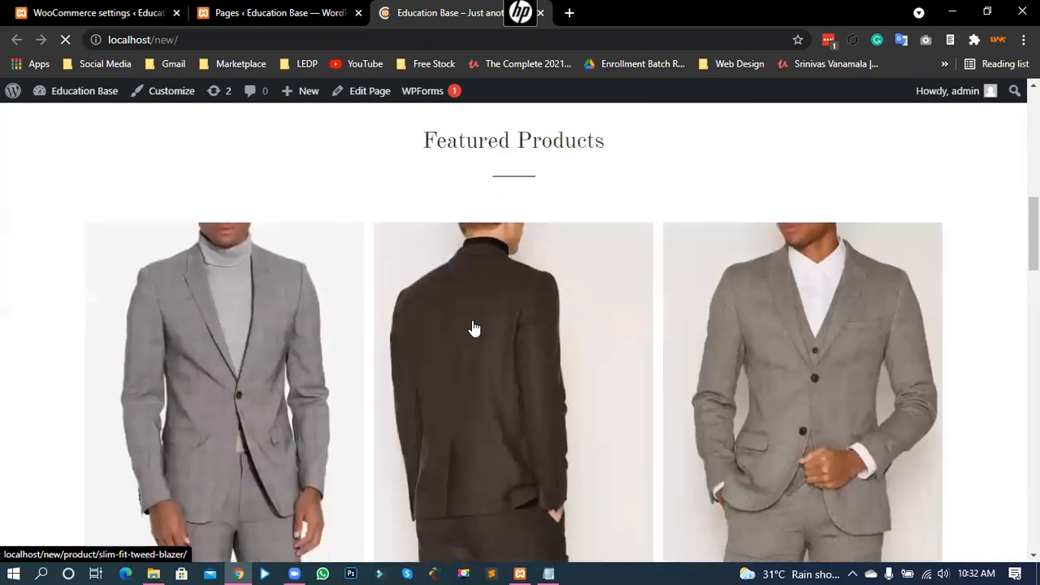
scroll(456, 315, down, 7)
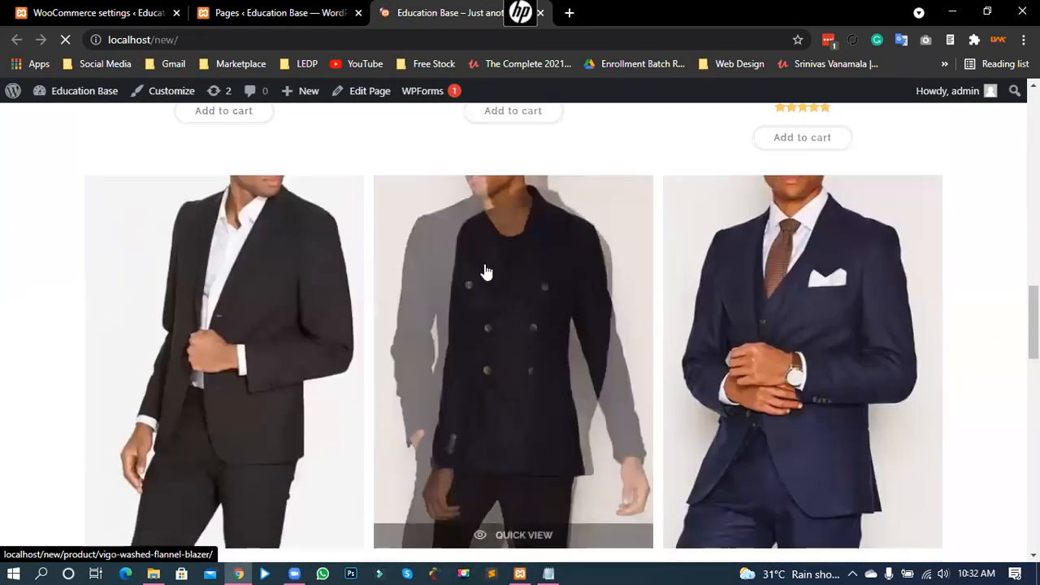
scroll(468, 270, down, 4)
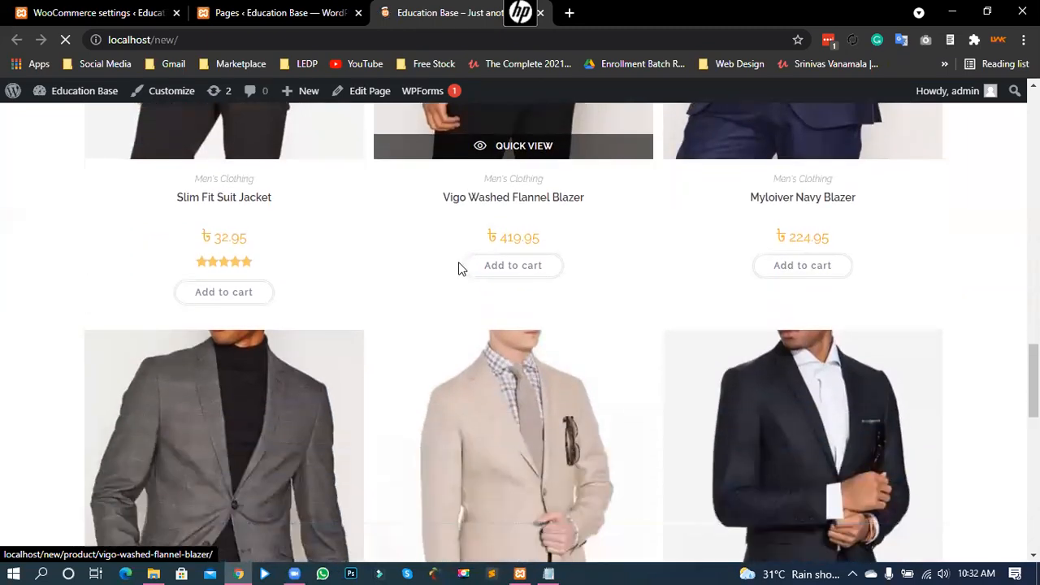
scroll(457, 269, down, 8)
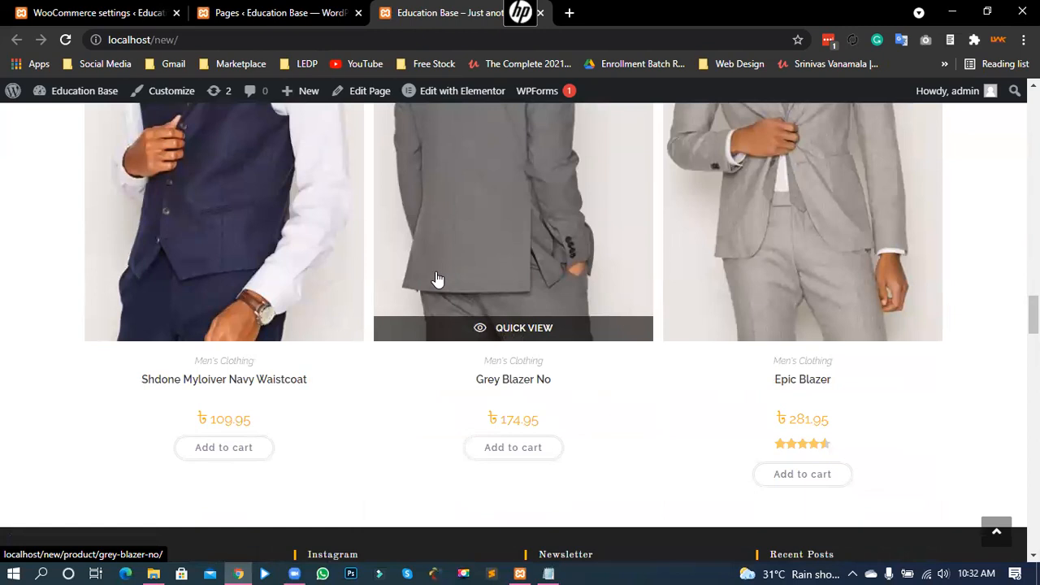
click(185, 385)
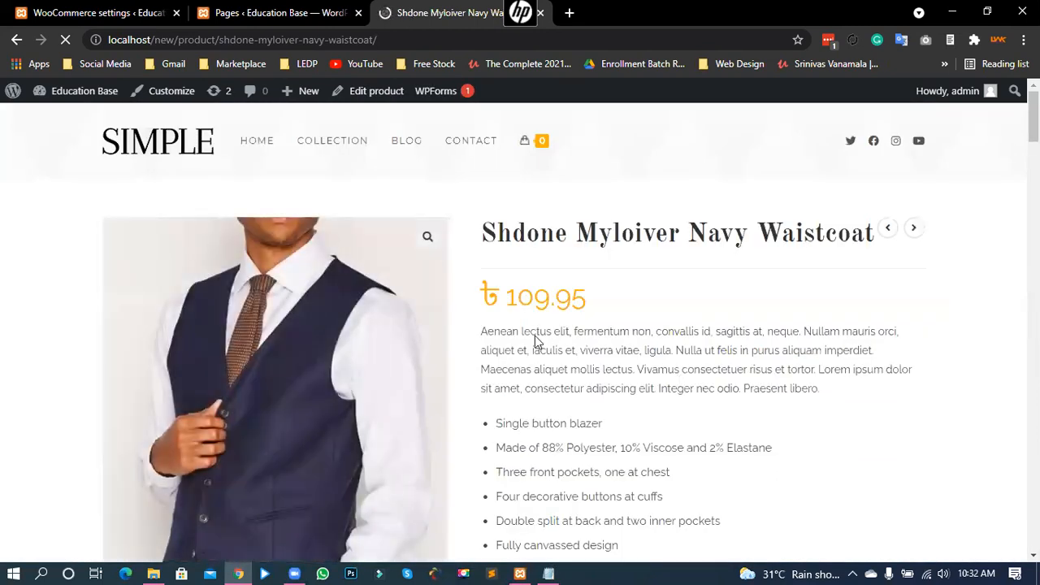
drag(505, 299, 585, 308)
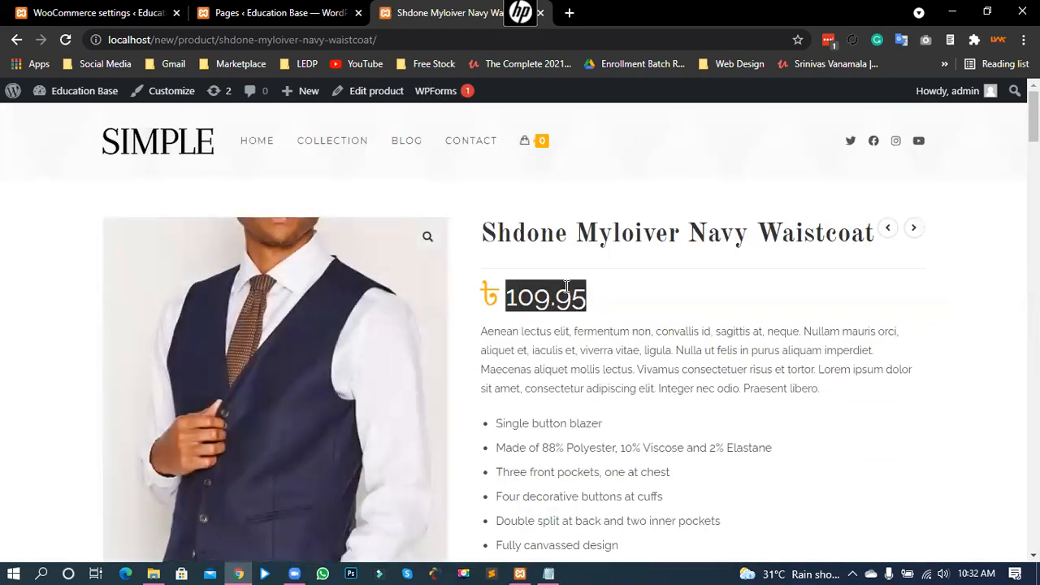
click(556, 301)
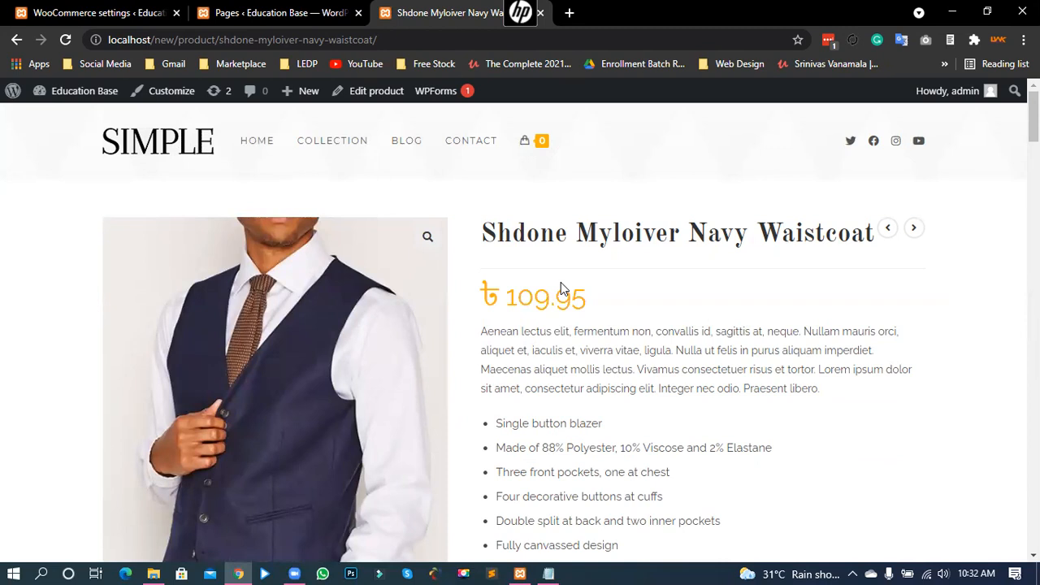
drag(583, 309, 481, 299)
click(541, 303)
Step: Open Products > All Products in the admin and scroll the 12-product list
click(114, 12)
mouse_move(46, 351)
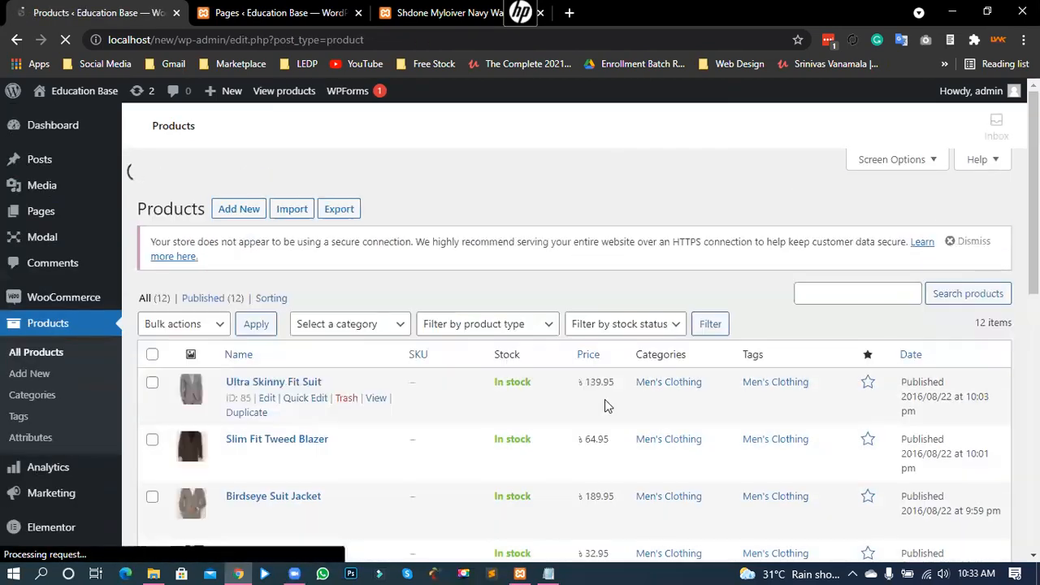
scroll(453, 390, down, 2)
scroll(570, 373, down, 5)
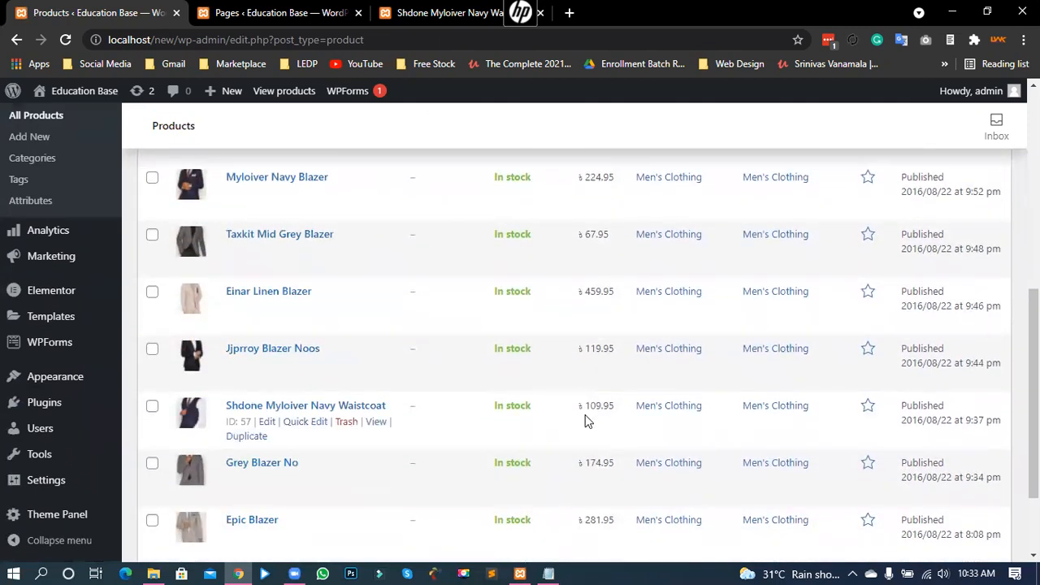
Step: Open the Shdone Myloiver Navy Waistcoat product for editing and find its Product data prices
click(276, 406)
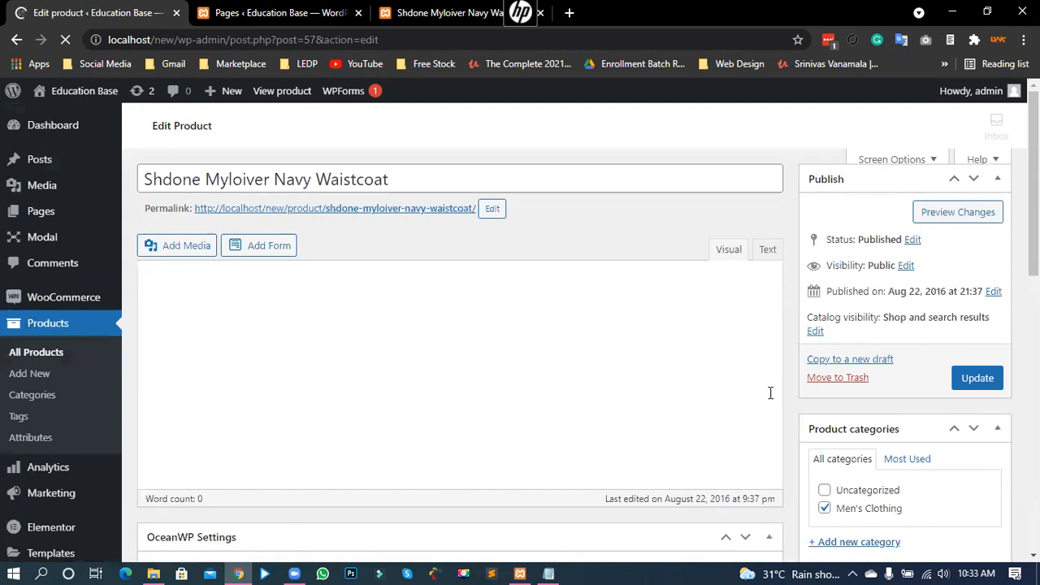
scroll(768, 389, down, 7)
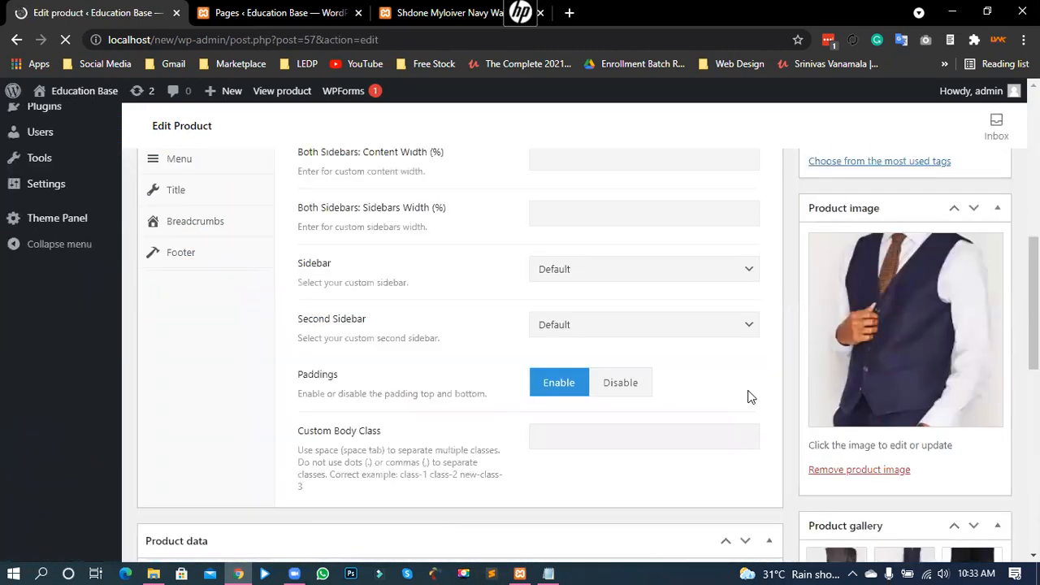
scroll(746, 395, down, 7)
scroll(745, 401, up, 5)
scroll(735, 401, down, 5)
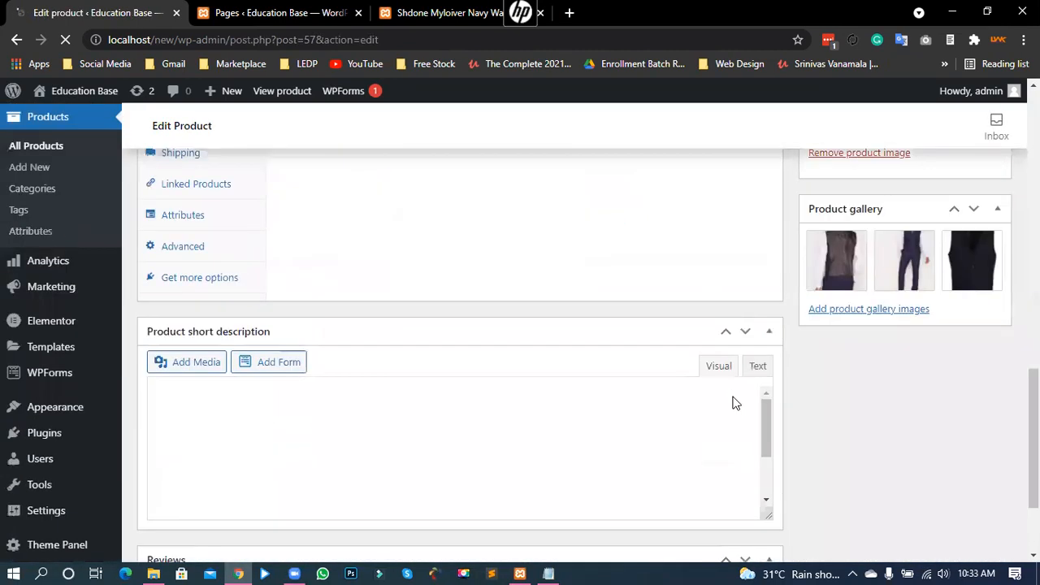
scroll(439, 260, up, 2)
Step: Replace the 109.95 regular price with 200 and update the product
drag(431, 242, 345, 250)
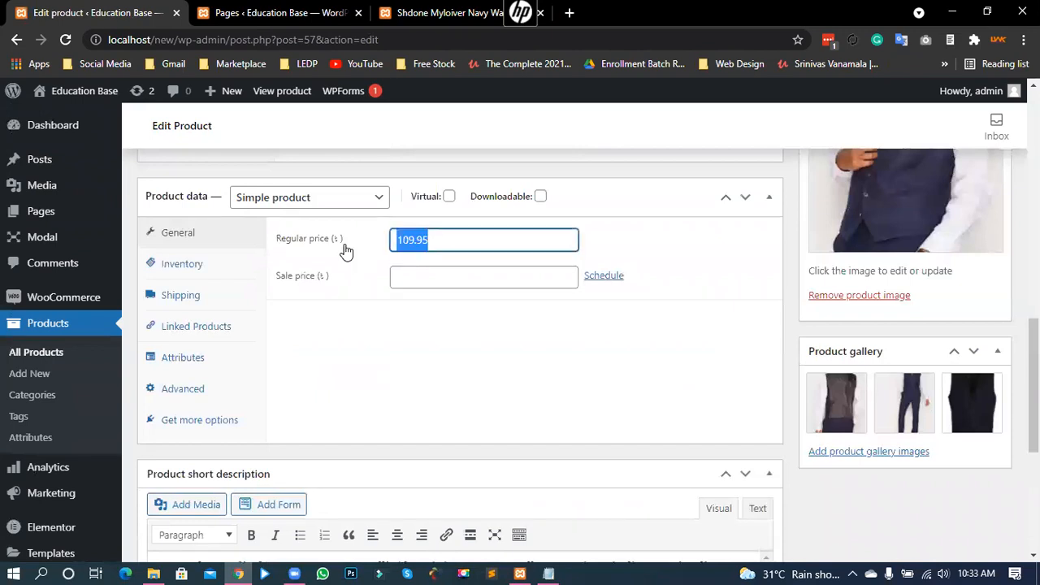
text(200)
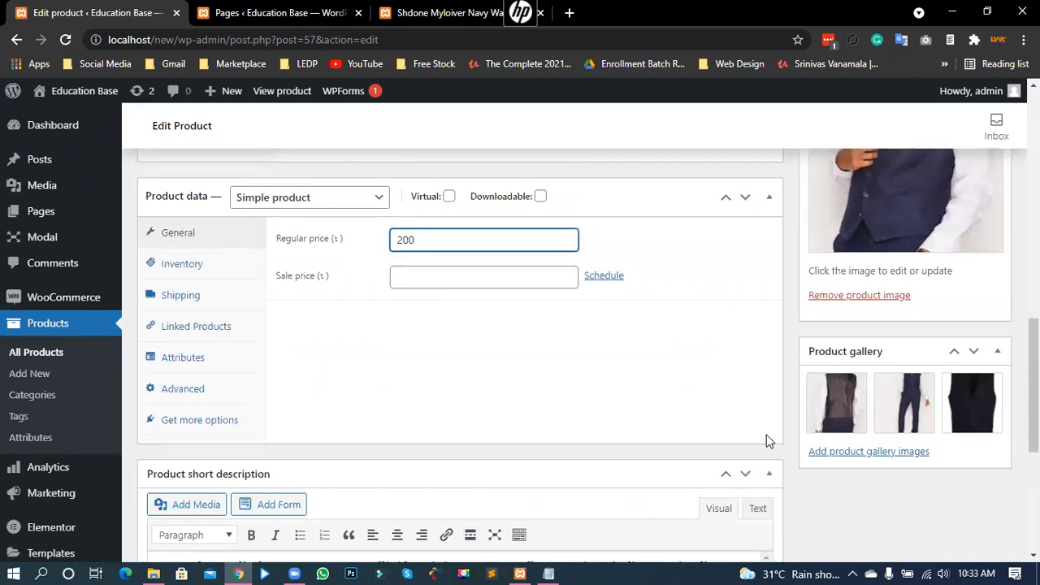
scroll(786, 418, up, 1)
scroll(785, 418, up, 6)
click(979, 190)
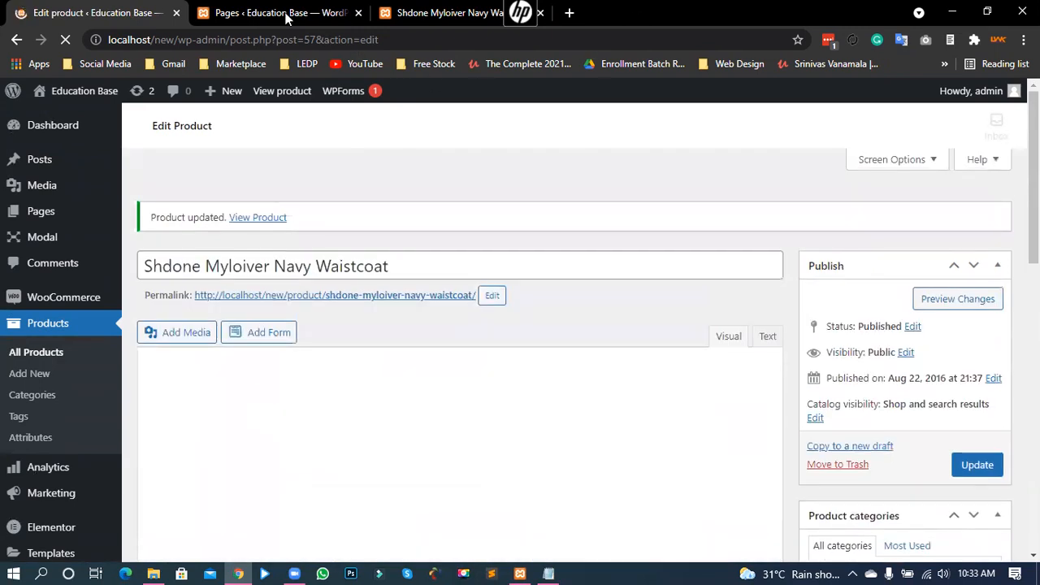
click(286, 18)
Step: Reload the waistcoat's store page and verify it now shows 200.00
click(443, 12)
click(65, 40)
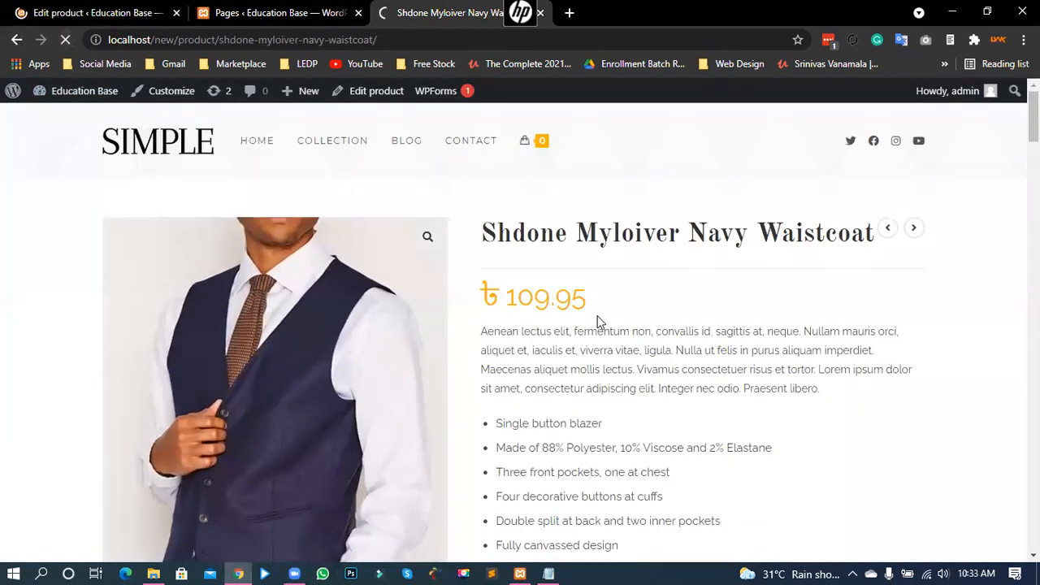
double_click(563, 299)
click(545, 305)
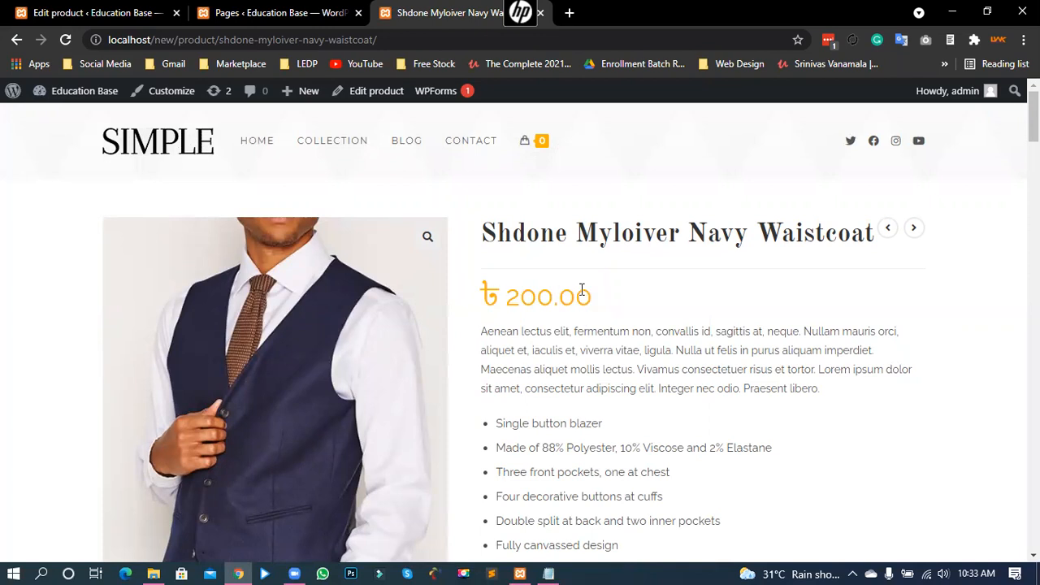
drag(492, 297, 590, 300)
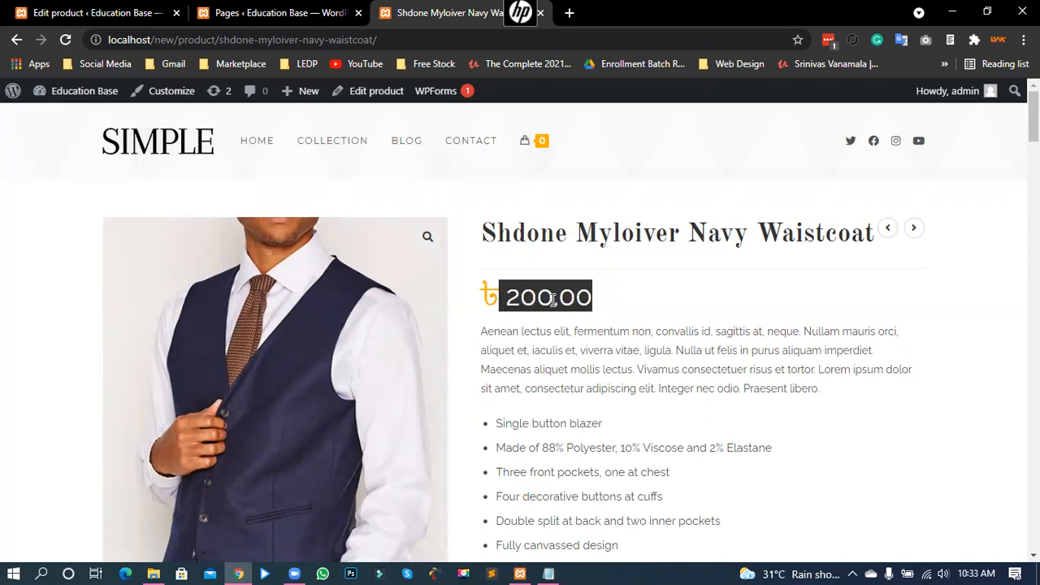
click(602, 319)
Step: Add the waistcoat to the cart and view the cart
scroll(609, 317, down, 4)
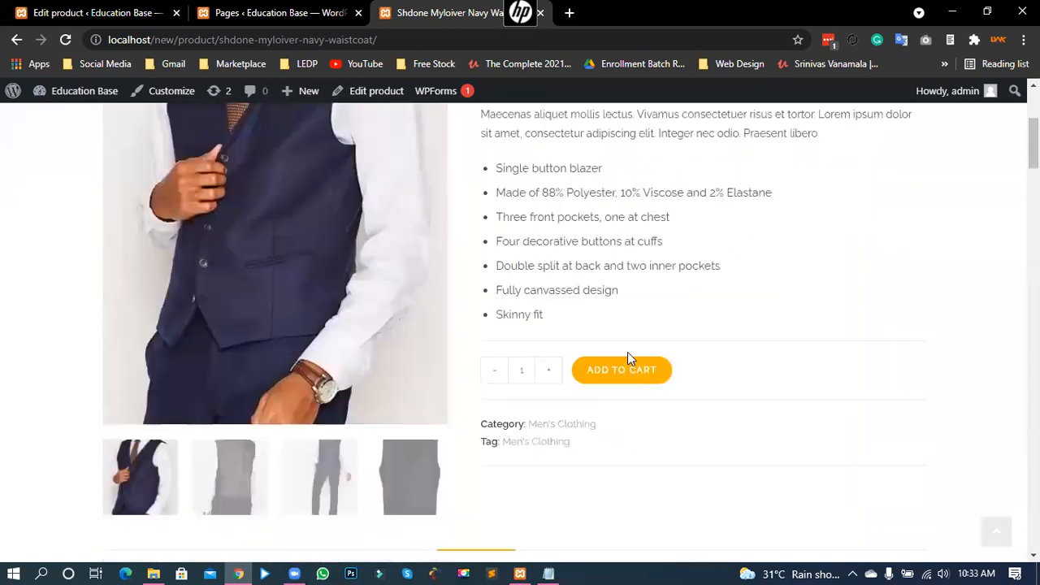
click(623, 330)
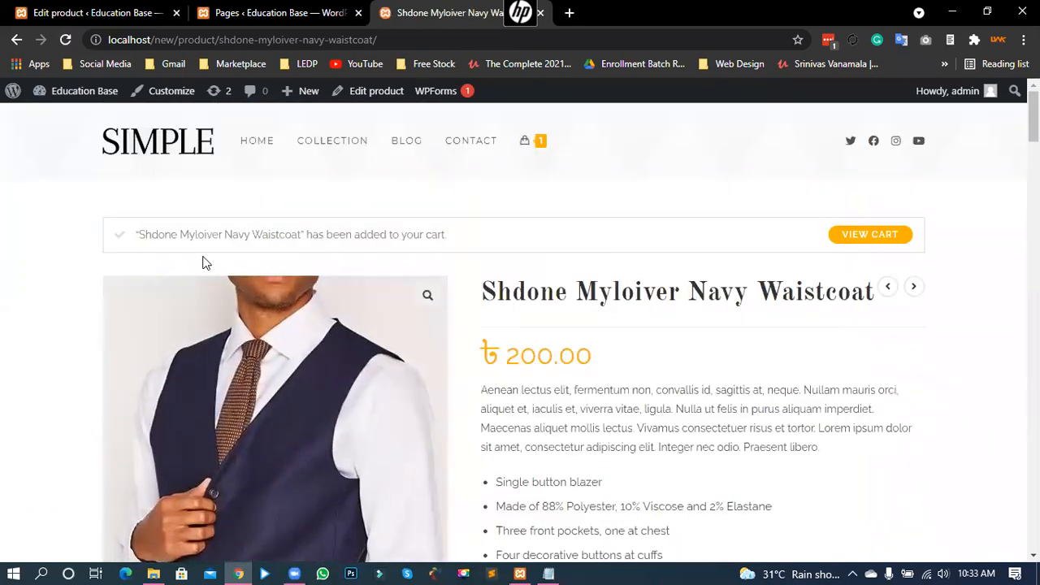
click(873, 238)
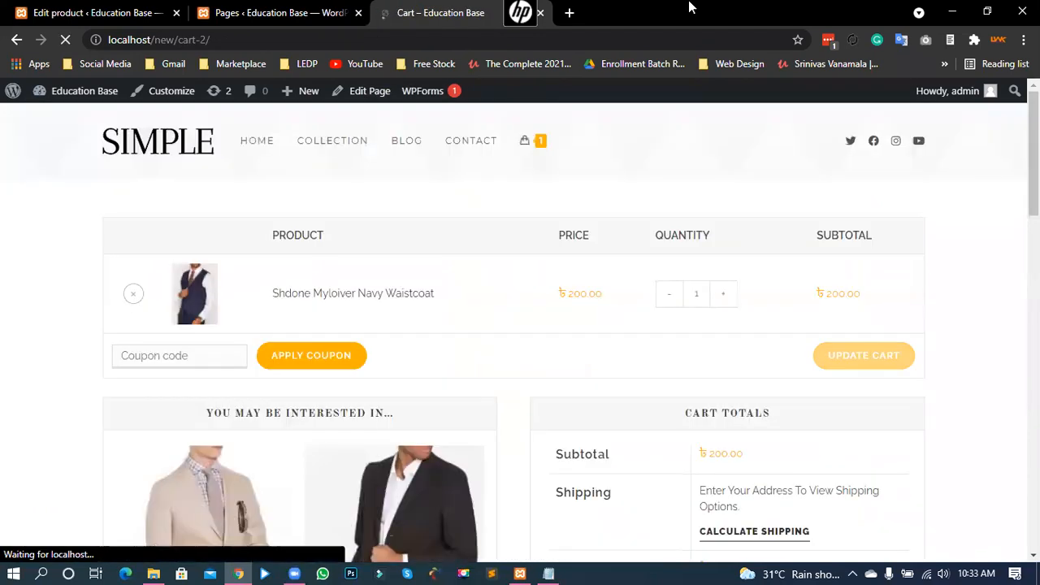
Step: Open the shipping calculator under the Shipping entry in cart totals
scroll(921, 389, down, 2)
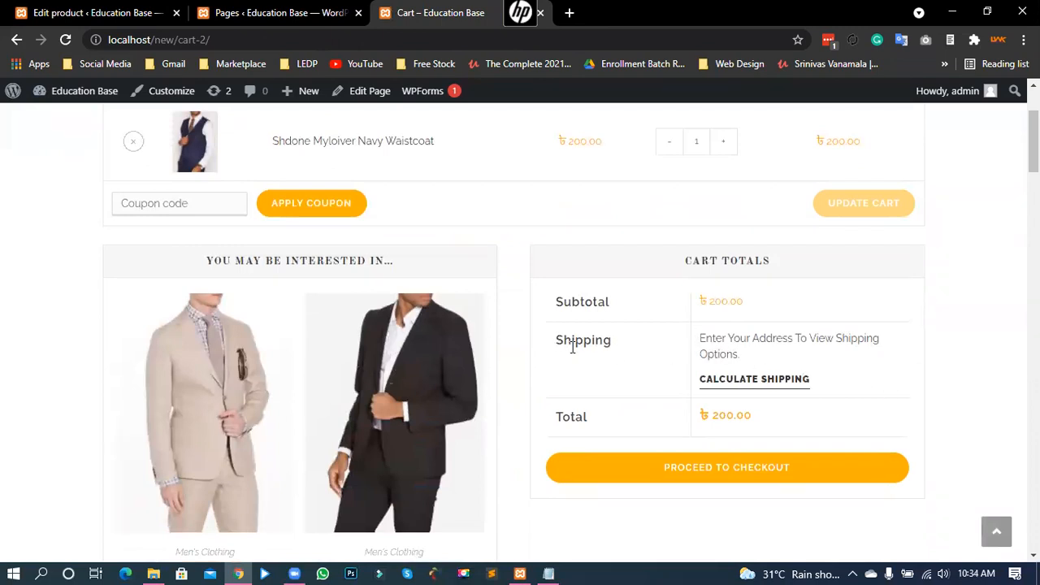
drag(557, 341, 615, 345)
drag(699, 340, 844, 359)
click(751, 351)
click(736, 381)
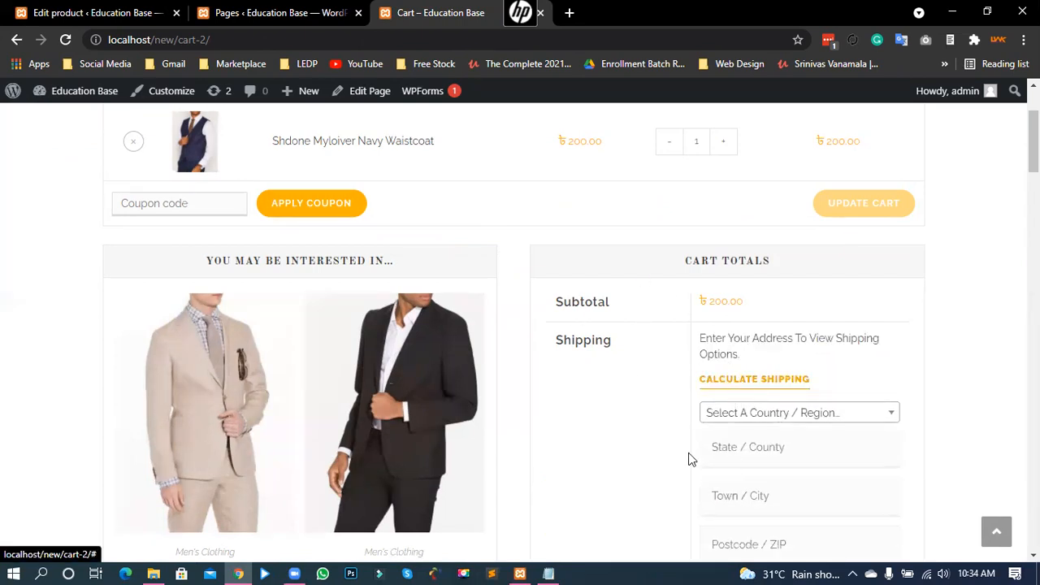
Step: Calculate shipping for Bangladesh, district Bhola
scroll(866, 413, down, 1)
click(763, 341)
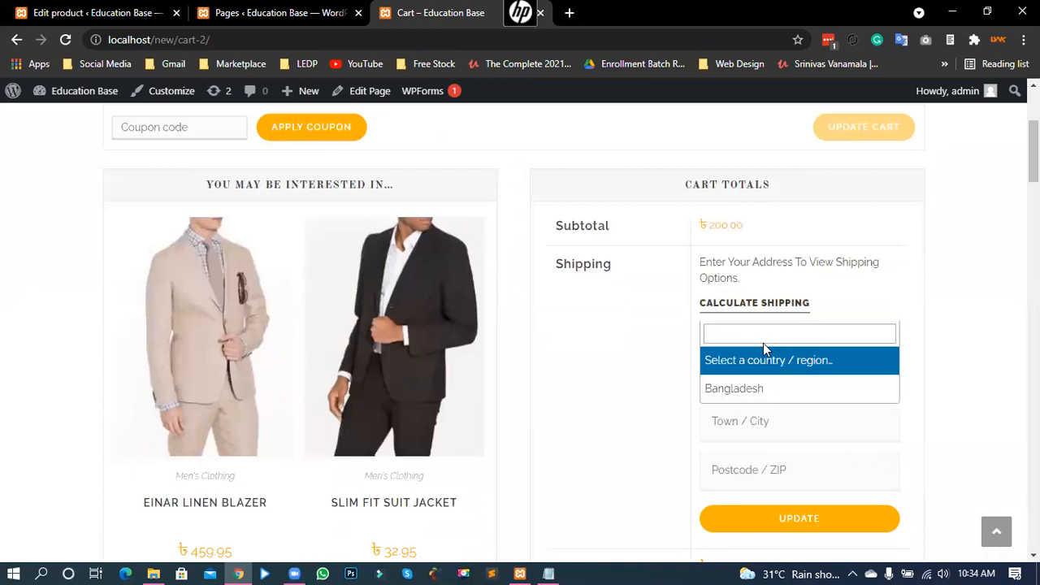
click(768, 390)
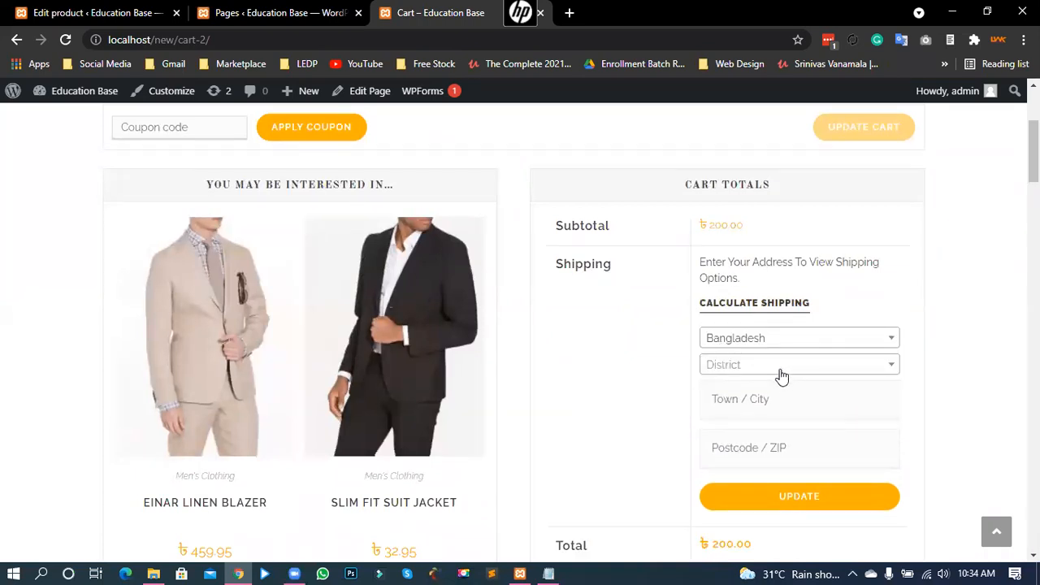
click(780, 369)
scroll(758, 472, down, 1)
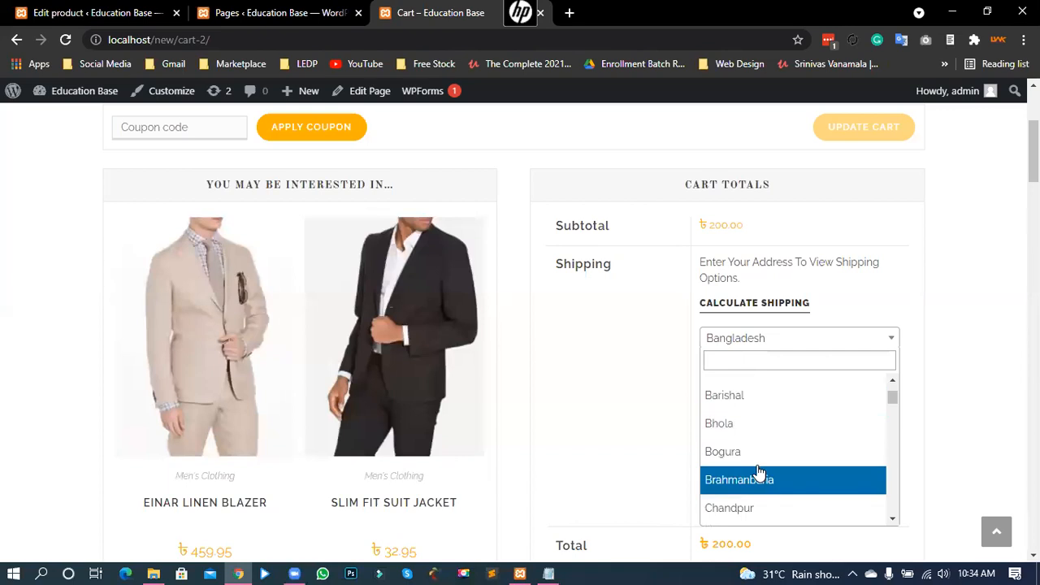
click(752, 423)
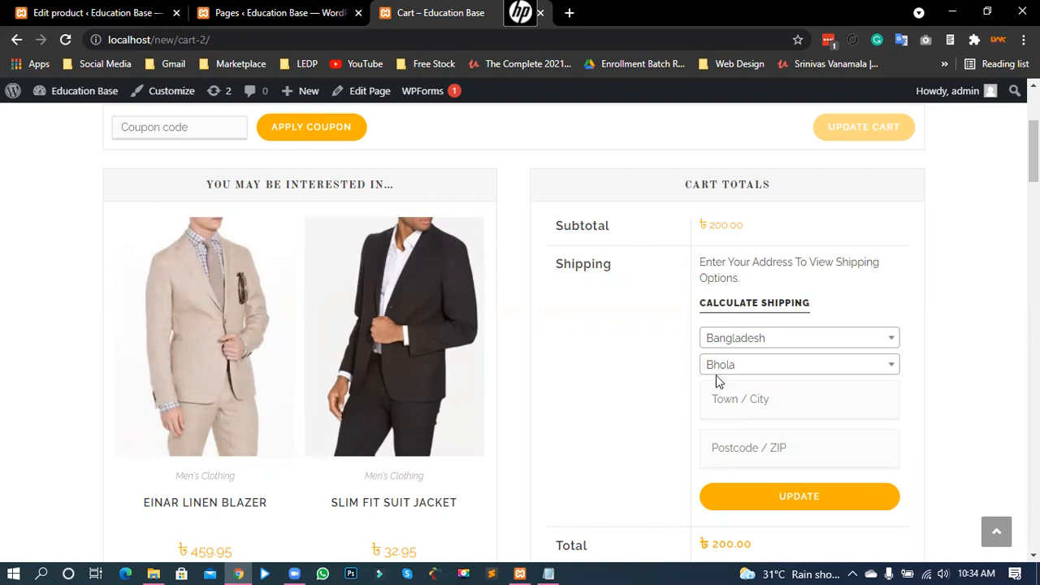
click(796, 495)
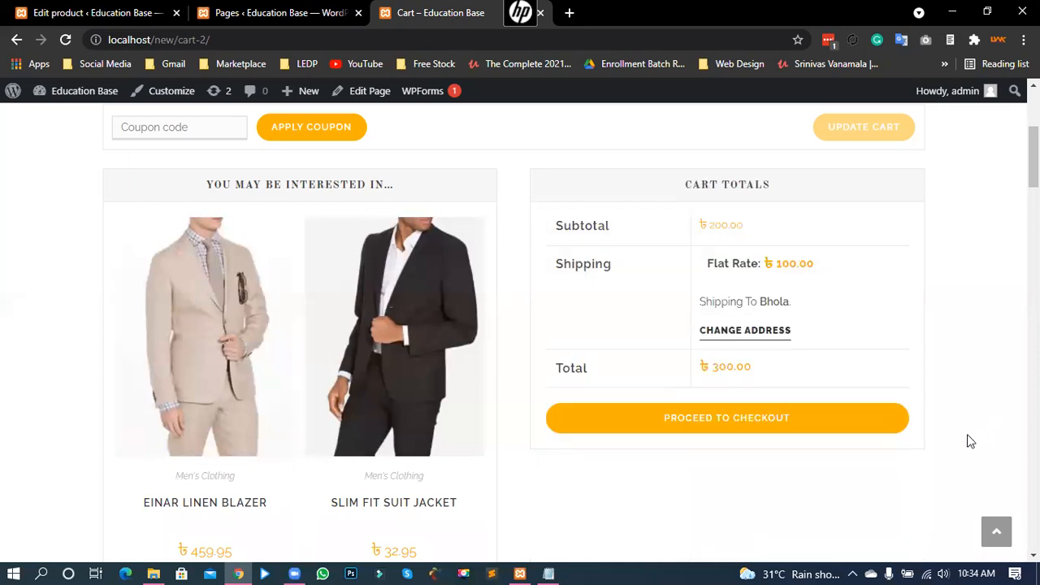
Step: Check the 100.00 flat rate, 200.00 subtotal and 300.00 total
drag(761, 267, 804, 269)
click(801, 252)
drag(706, 231, 810, 265)
click(798, 273)
drag(712, 368, 756, 372)
click(733, 367)
Step: Recalculate shipping for Gazipur, which still charges a 100.00 flat rate
click(760, 333)
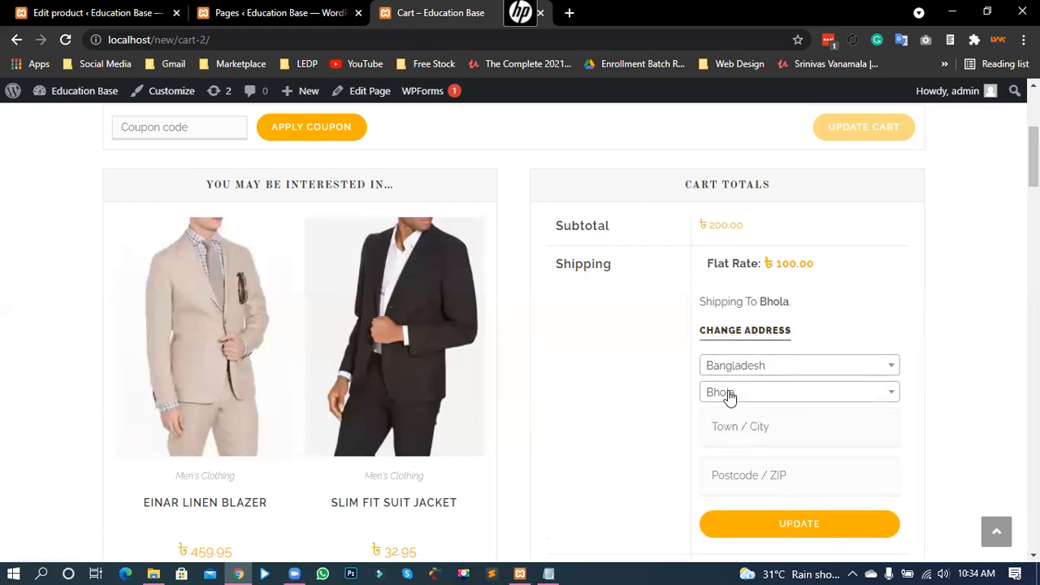
click(727, 393)
scroll(742, 316, down, 5)
click(740, 316)
click(830, 514)
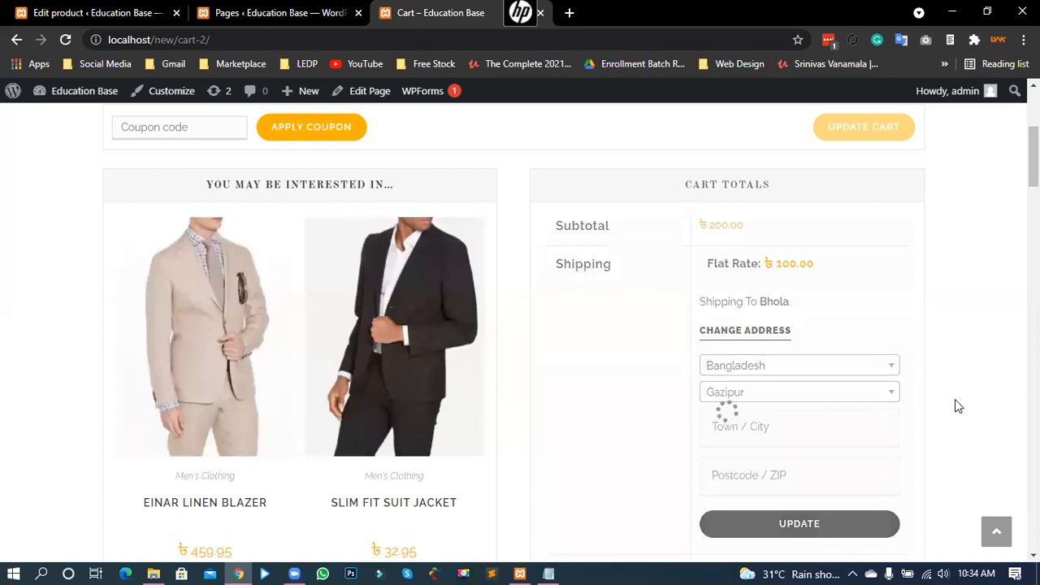
drag(775, 264, 845, 268)
click(802, 264)
Step: Change the shipping district to Jashore, found by searching 'jas', and recalculate
click(759, 340)
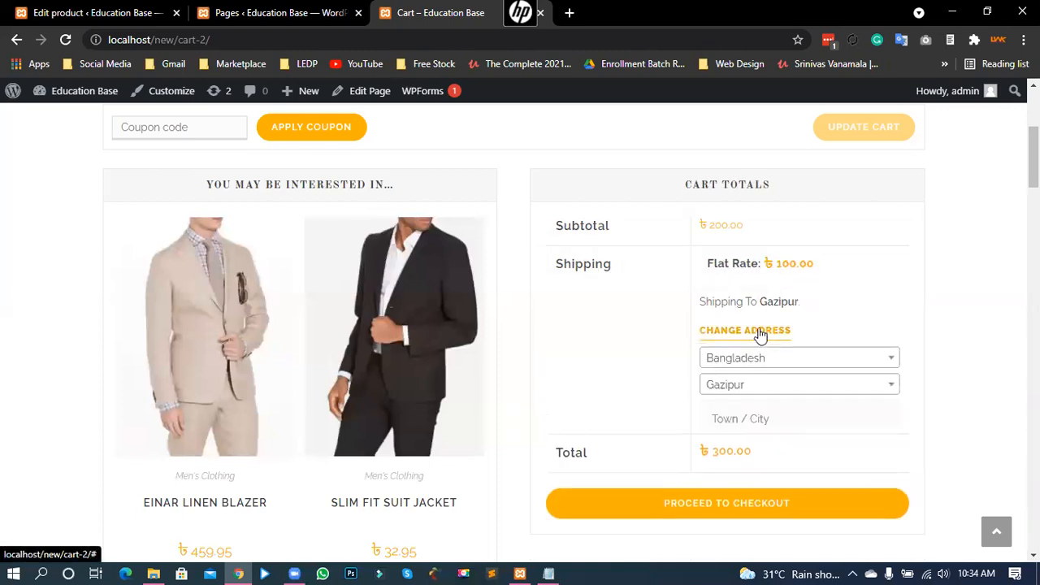
click(741, 397)
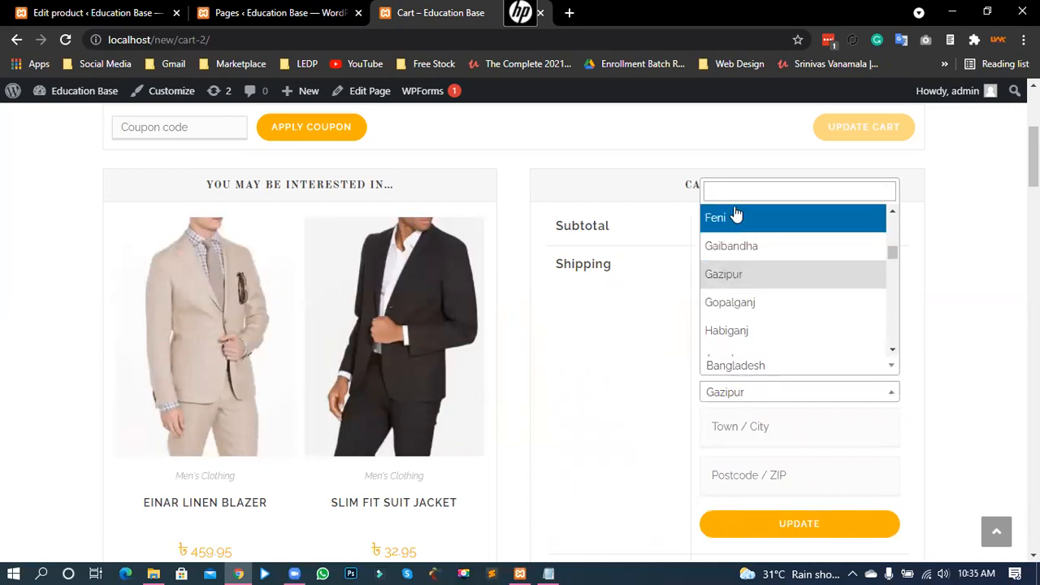
text(jas)
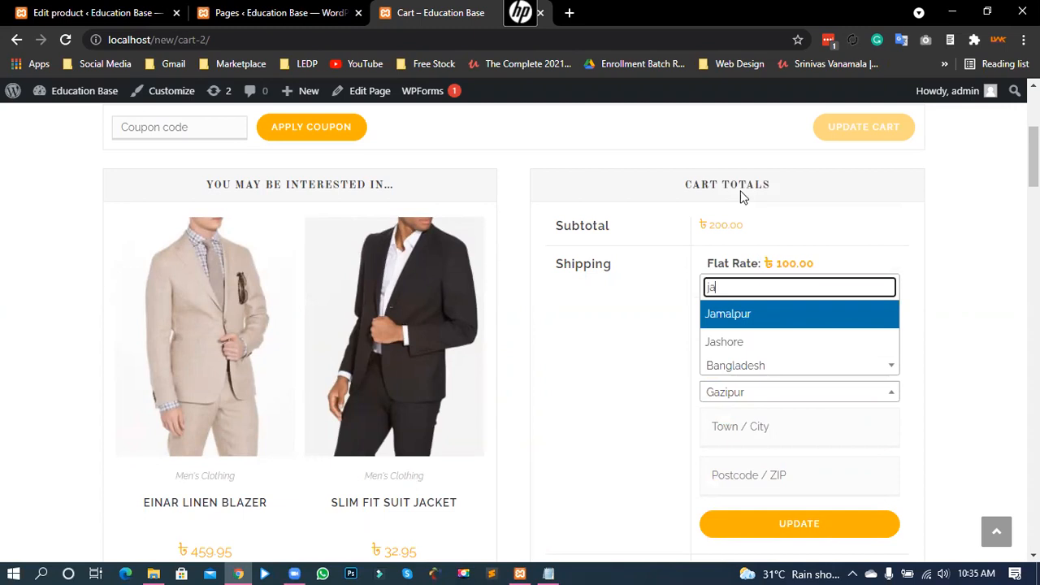
click(739, 355)
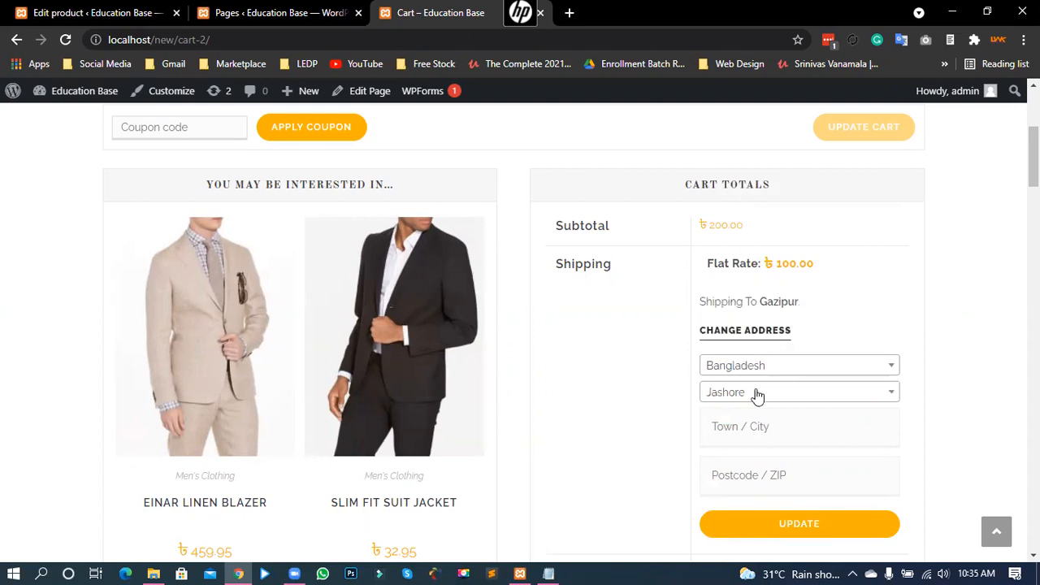
click(772, 524)
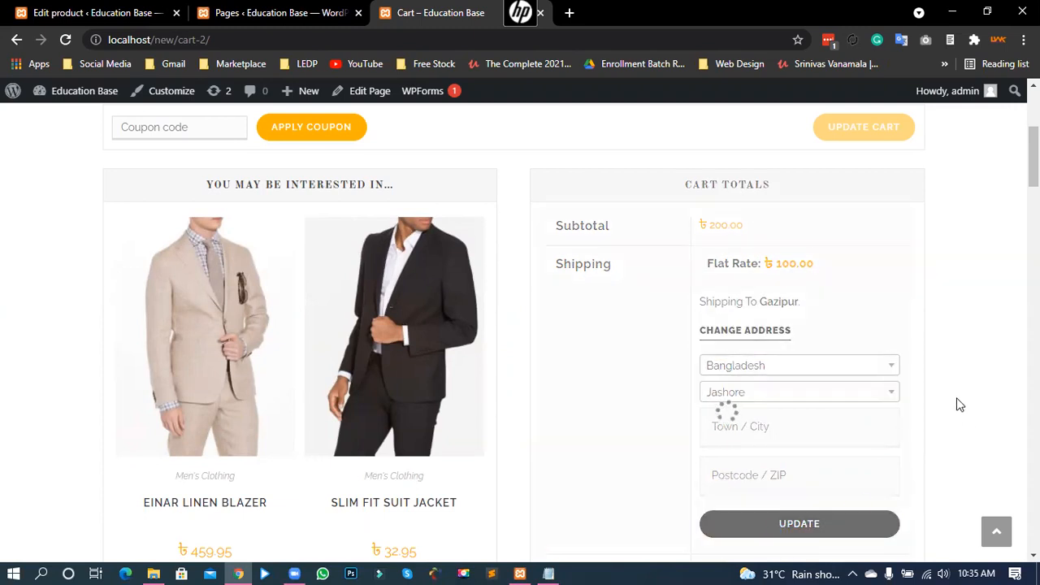
Step: Verify Jashore's 50.00 flat rate, 200.00 subtotal and 250.00 total
drag(767, 267, 802, 272)
click(781, 267)
double_click(717, 232)
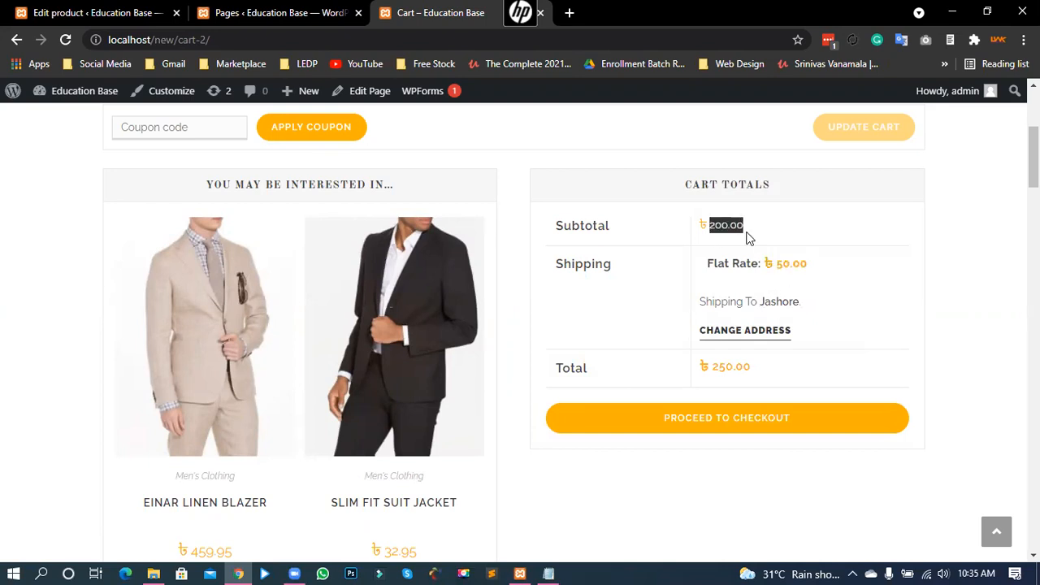
double_click(781, 269)
click(784, 274)
double_click(731, 368)
click(735, 370)
Step: Confirm the cart's 50.00 flat rate to Jashore, then return to the Edit product tab
click(754, 333)
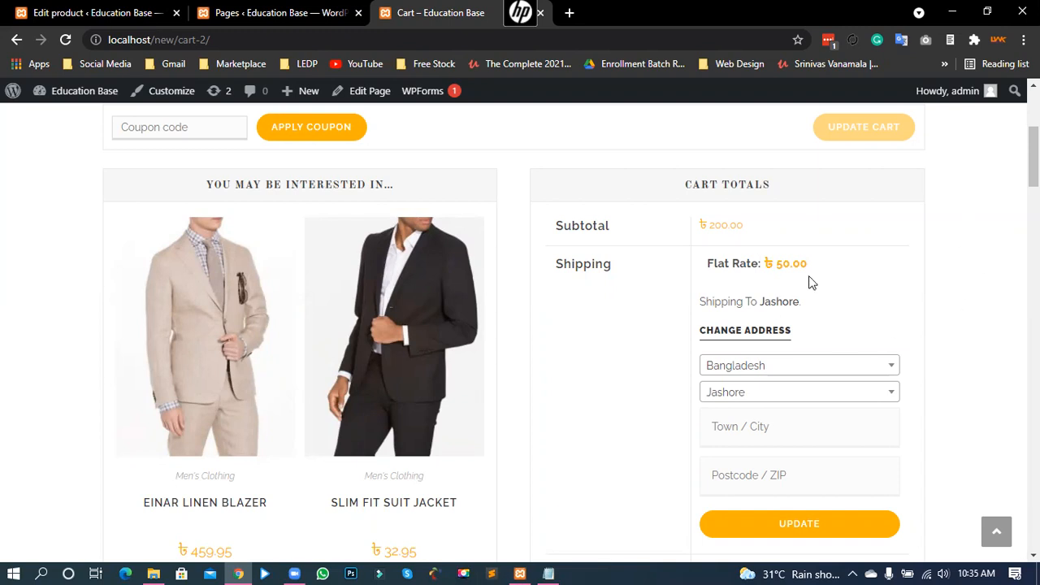
drag(774, 264, 835, 264)
click(950, 297)
click(731, 294)
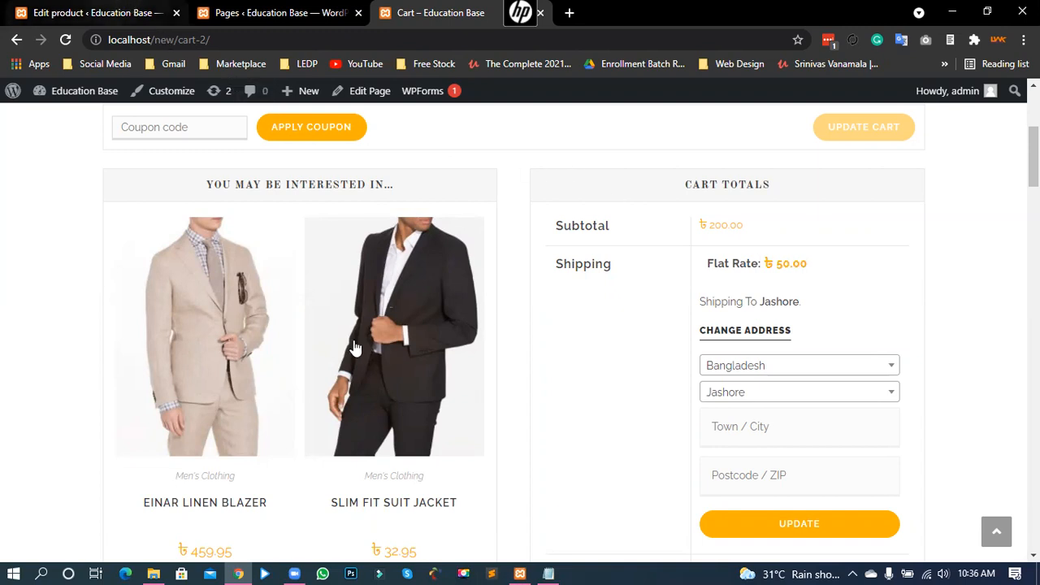
click(116, 6)
key(ctrl+Tab)
Step: Go to WooCommerce Settings > Shipping to list Jashore Zone and the uncovered-locations zone
click(116, 7)
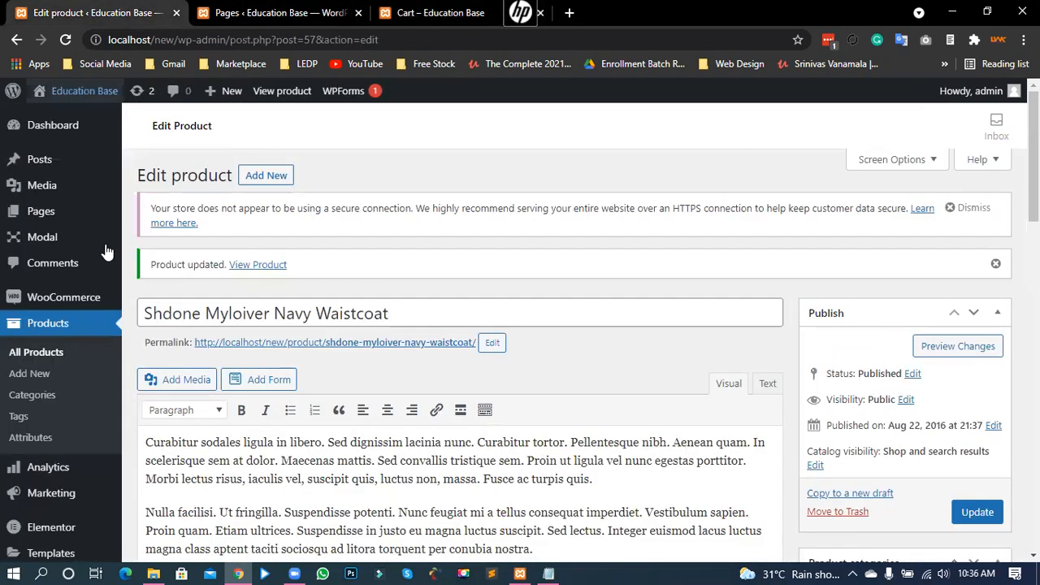
mouse_move(41, 298)
click(152, 406)
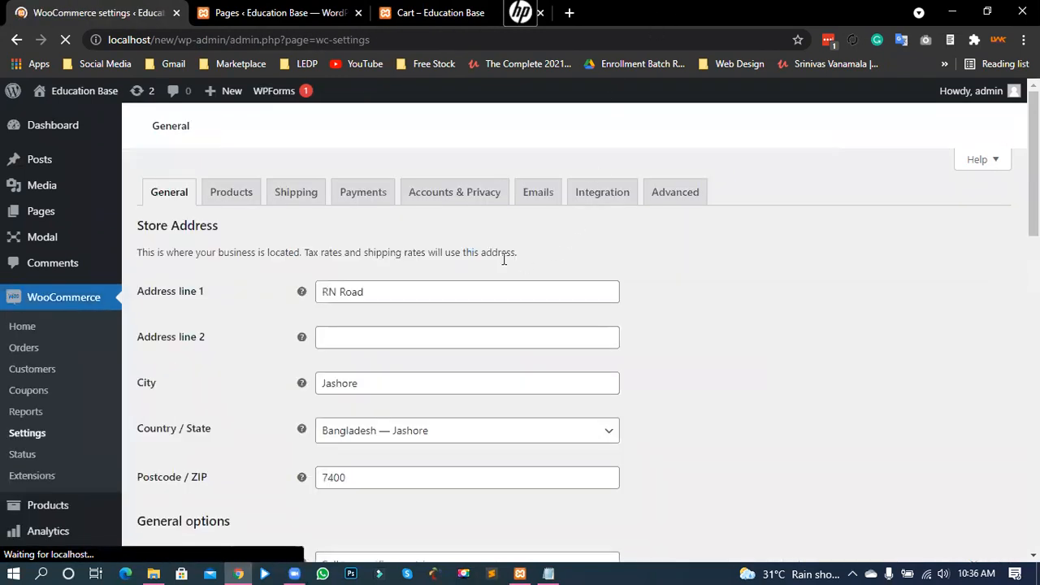
click(294, 194)
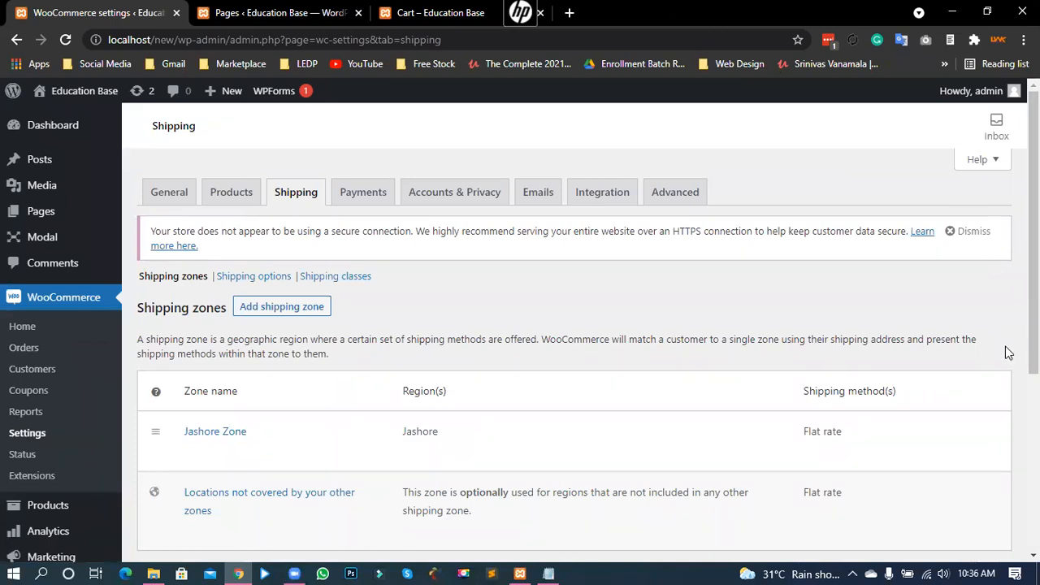
scroll(1012, 362, down, 1)
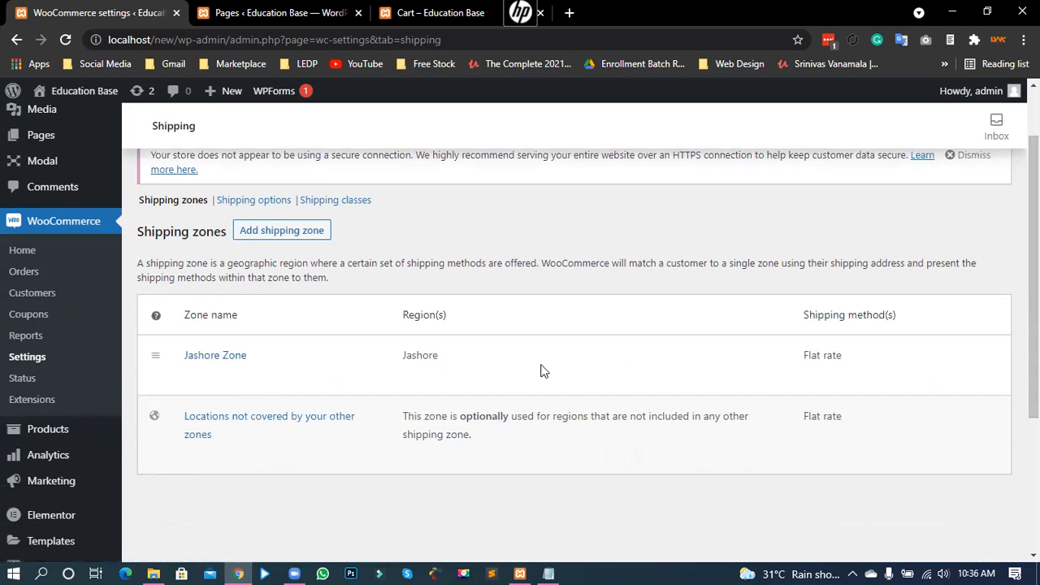
click(214, 358)
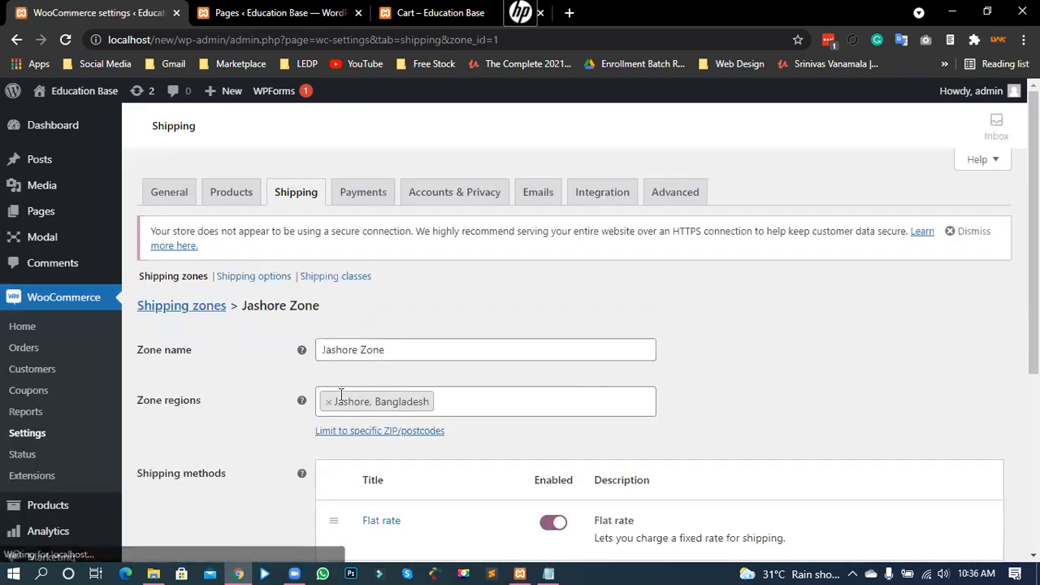
scroll(487, 422, down, 2)
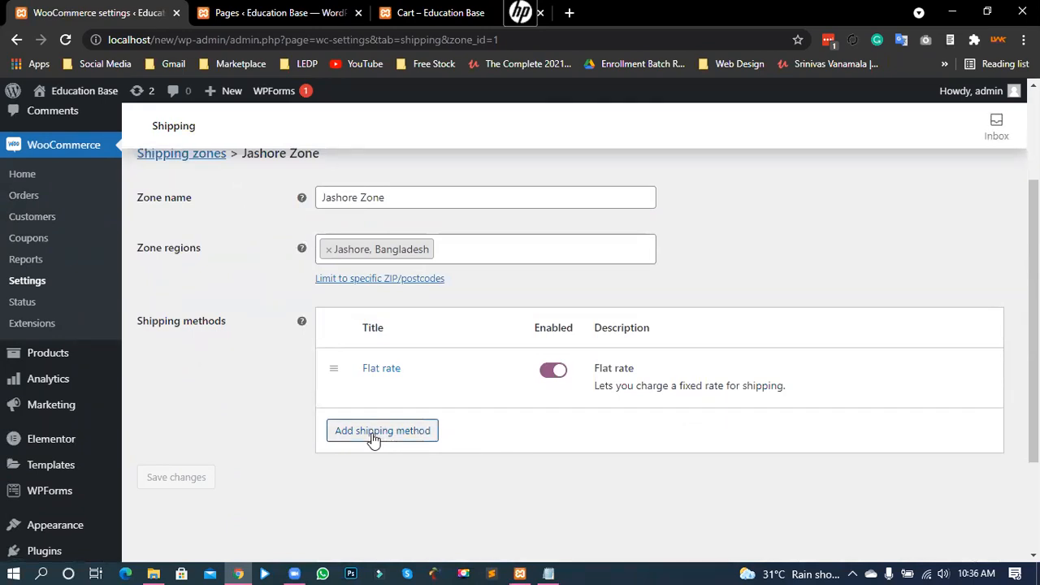
mouse_move(530, 391)
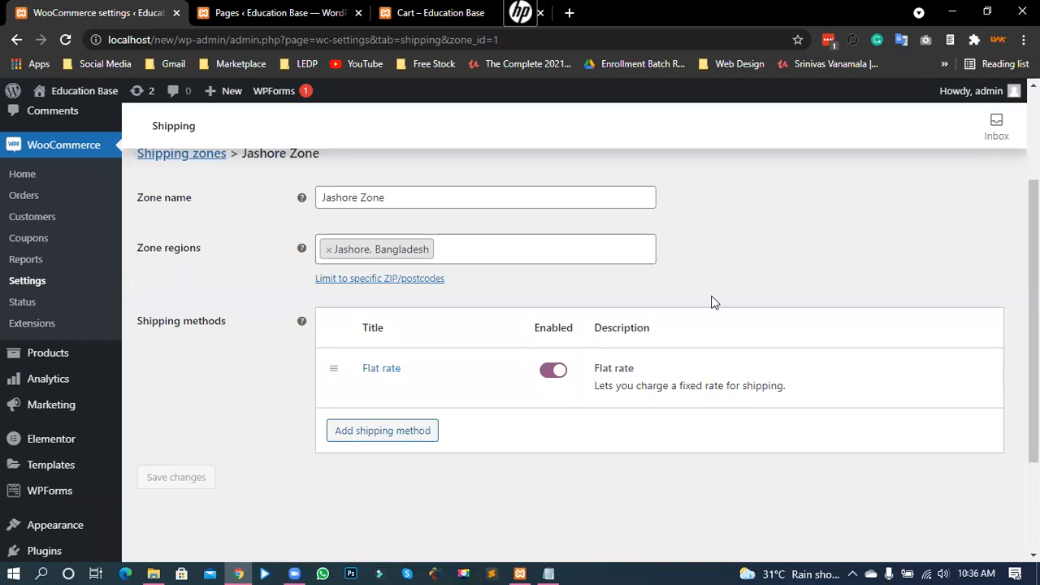
click(370, 388)
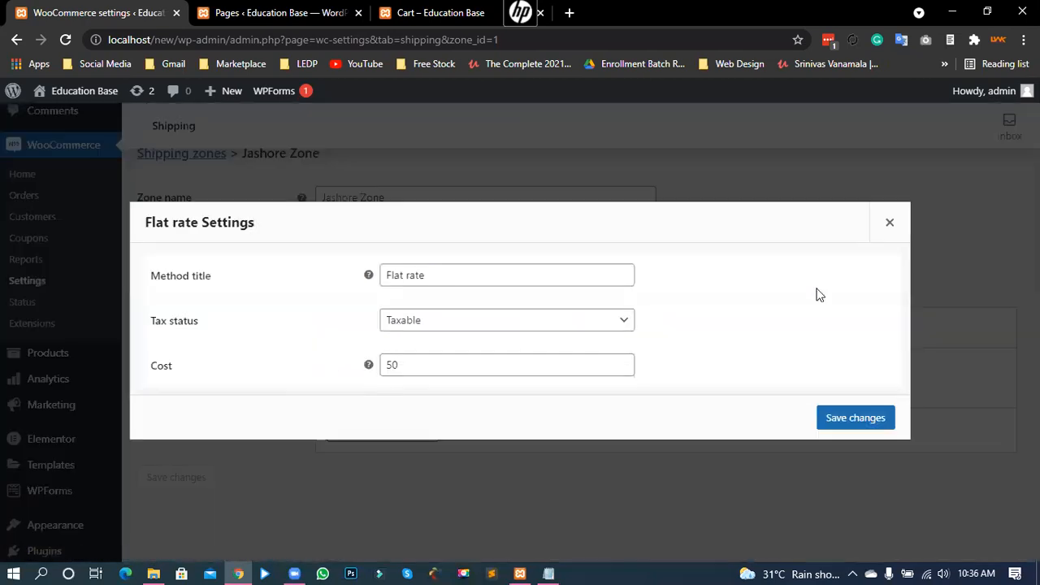
click(873, 226)
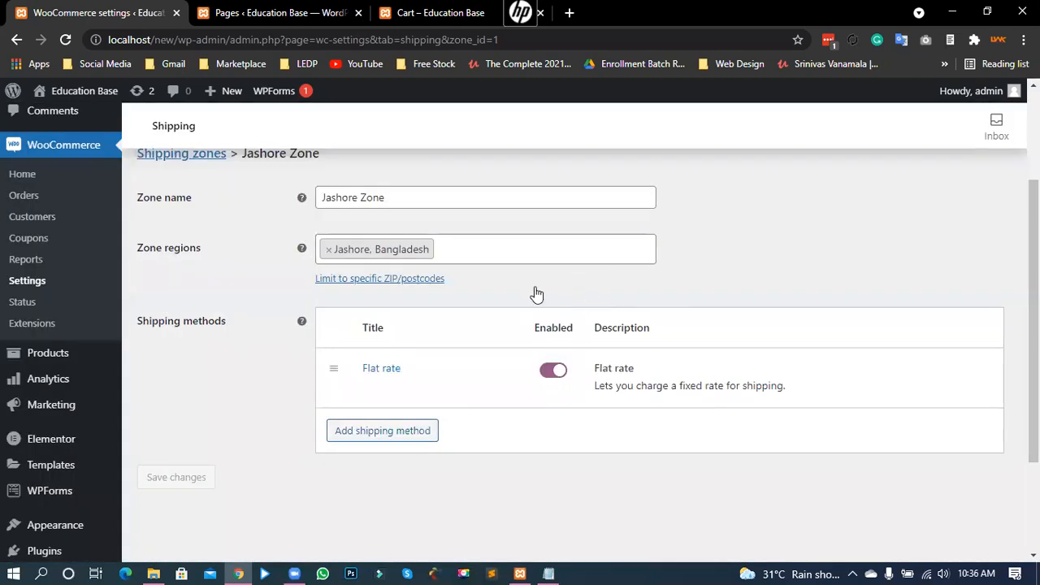
scroll(487, 291, up, 1)
click(149, 234)
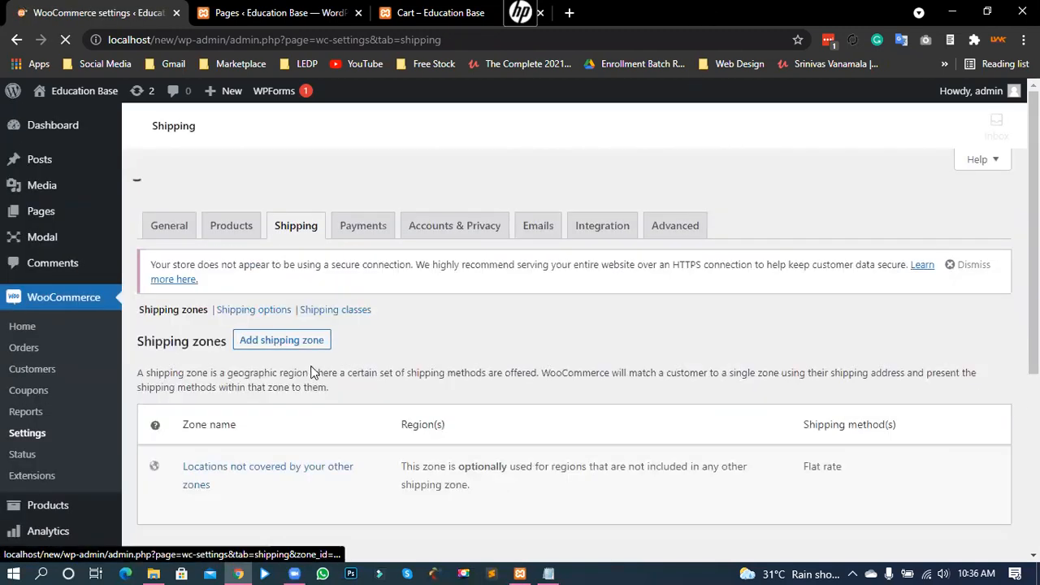
Step: Add a new shipping zone named 'Jashore Sadar Zone'
scroll(375, 362, down, 1)
click(281, 233)
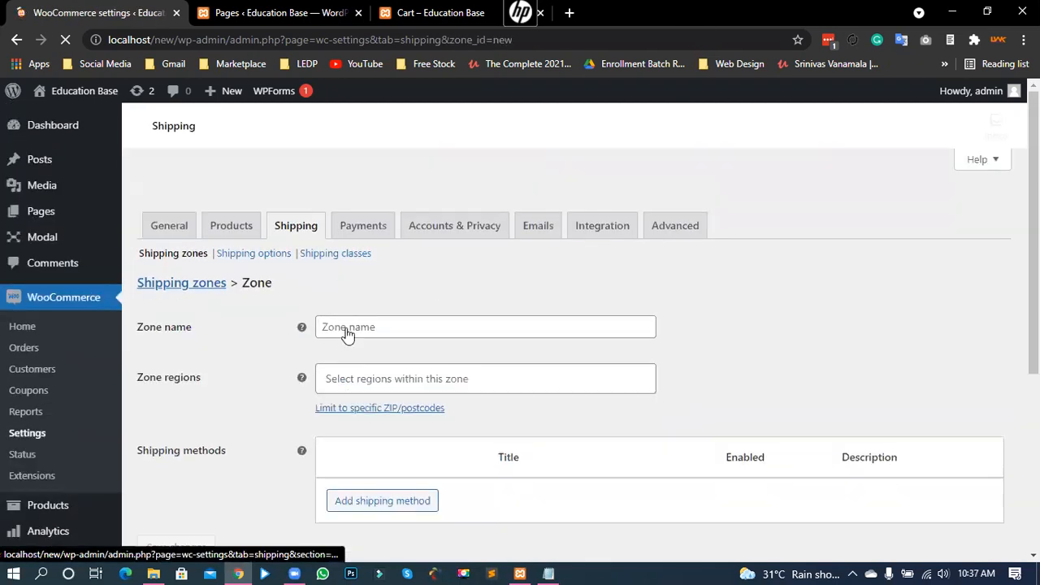
click(360, 348)
text(Jashore)
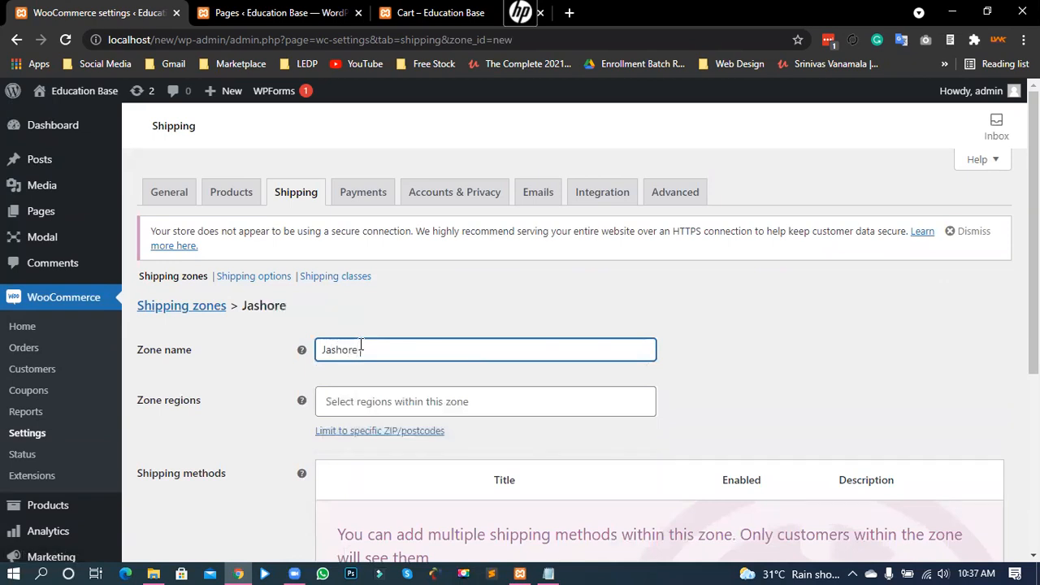
text( Sadar Zone)
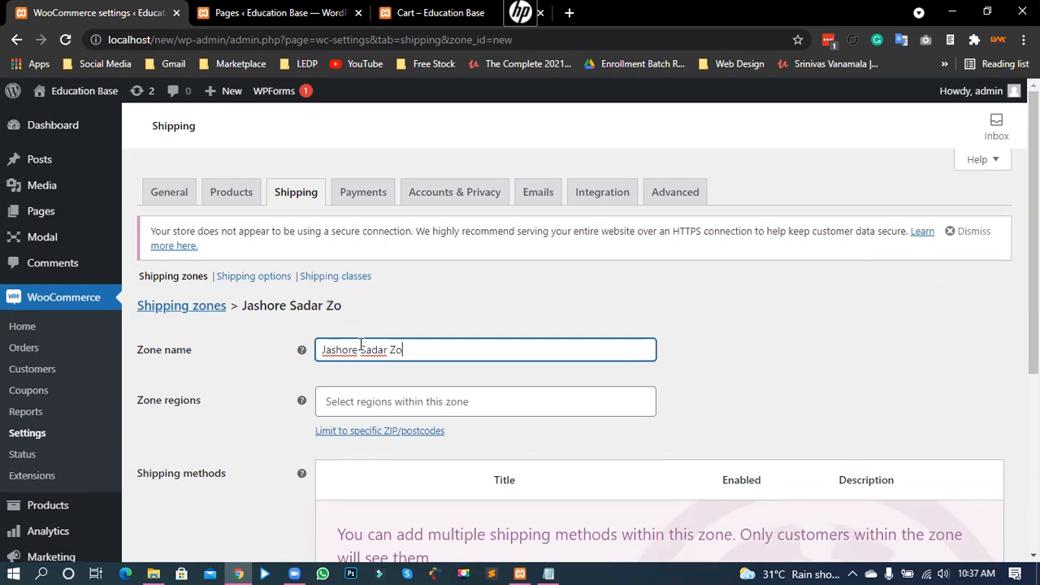
Step: Set the zone's region to Jashore, Bangladesh
click(367, 400)
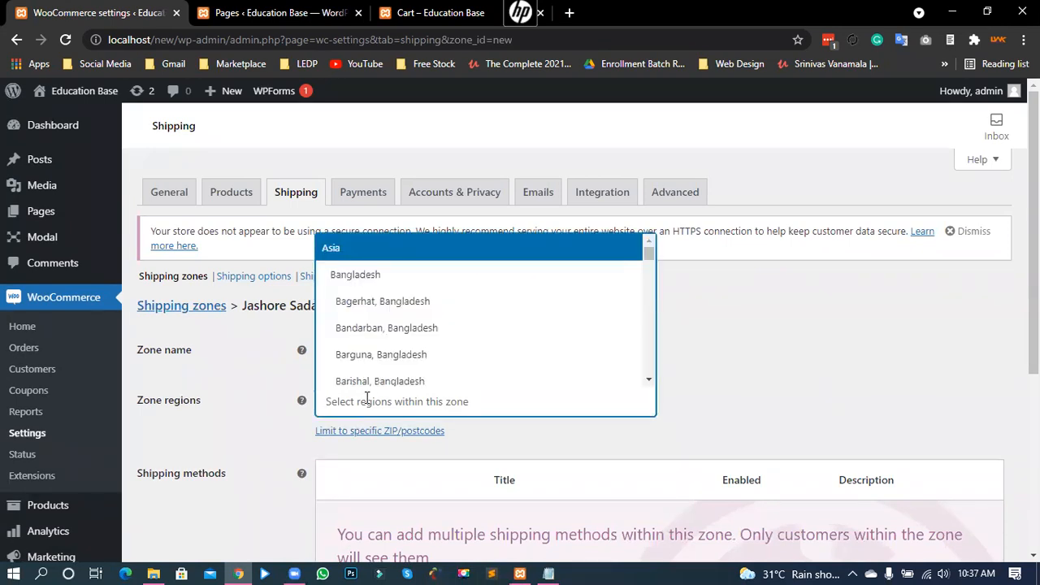
text(j)
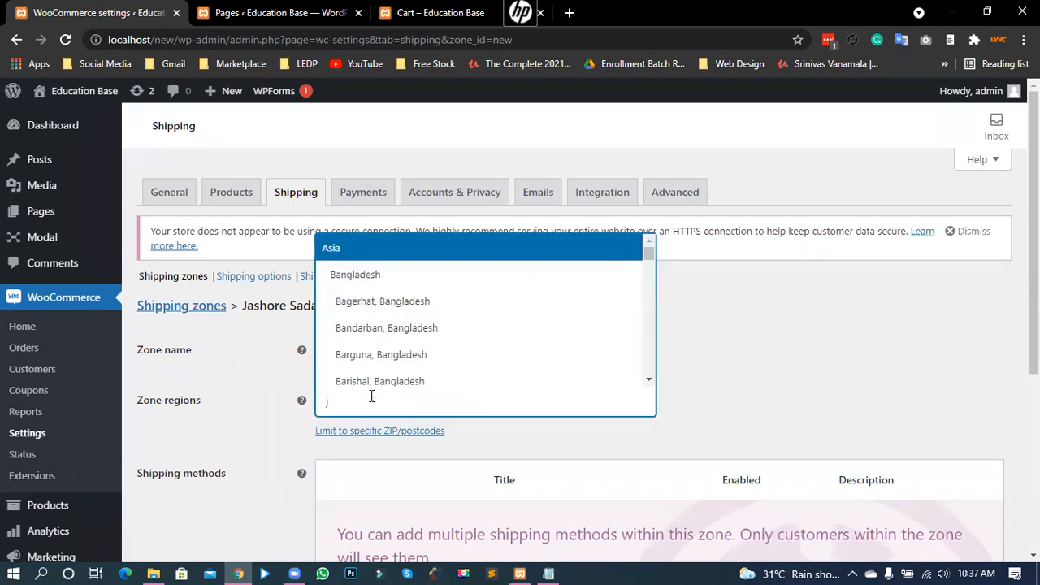
text(a)
click(379, 374)
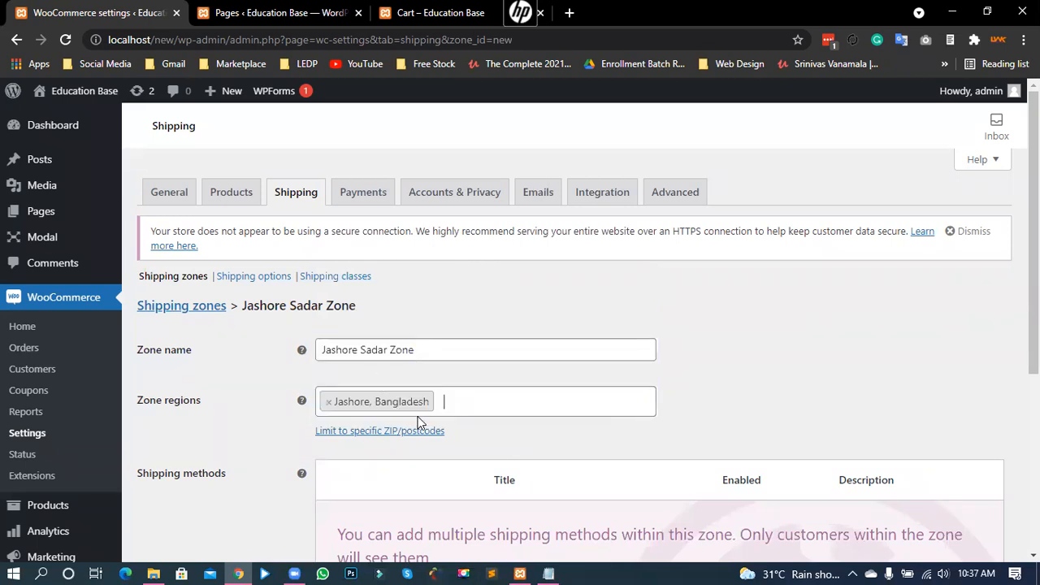
scroll(662, 341, down, 2)
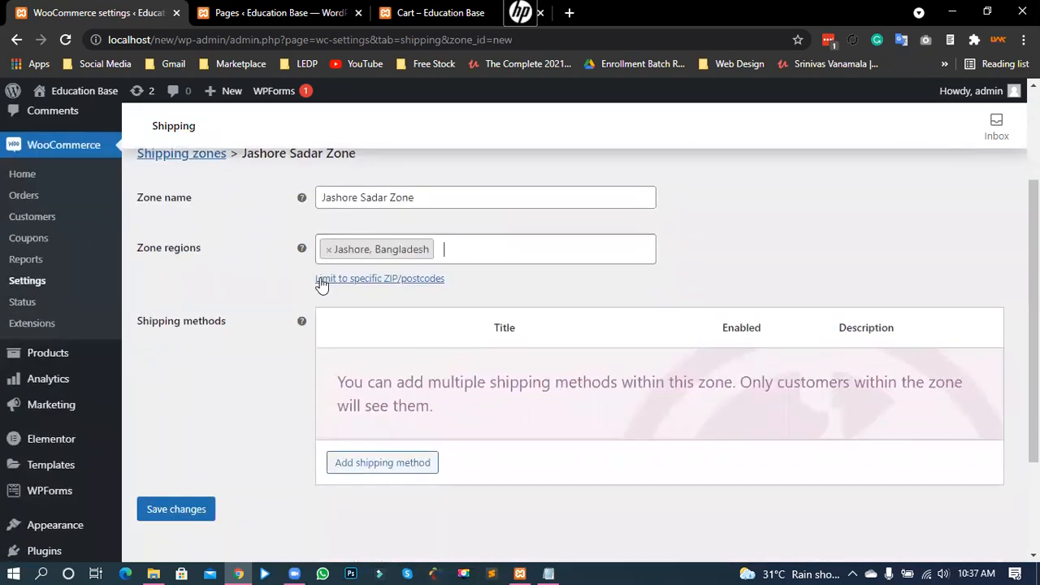
Step: Restrict Jashore Sadar Zone to postcode 7400 and bring up the add-shipping-method dialog
click(390, 279)
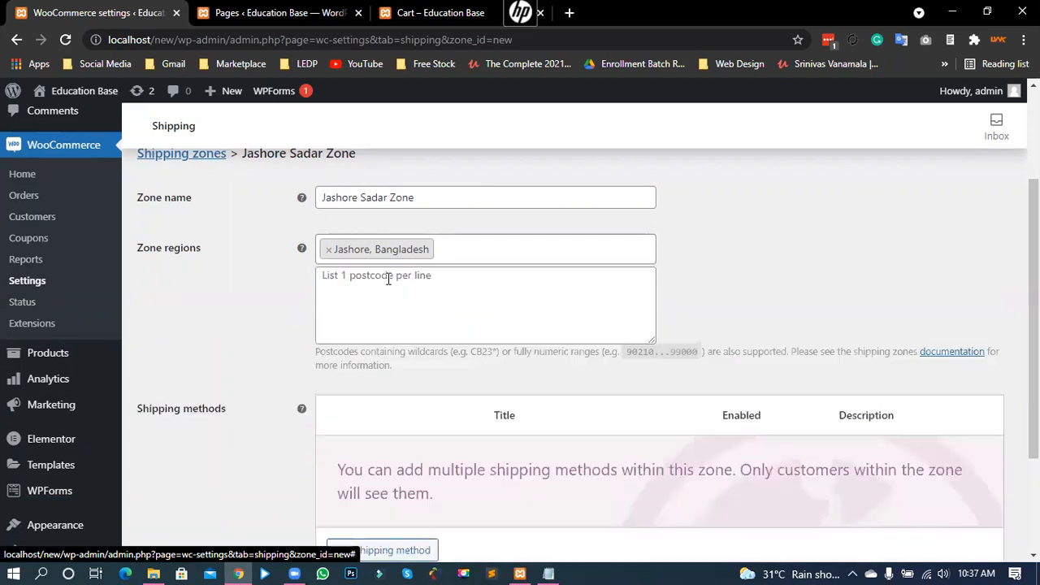
click(378, 278)
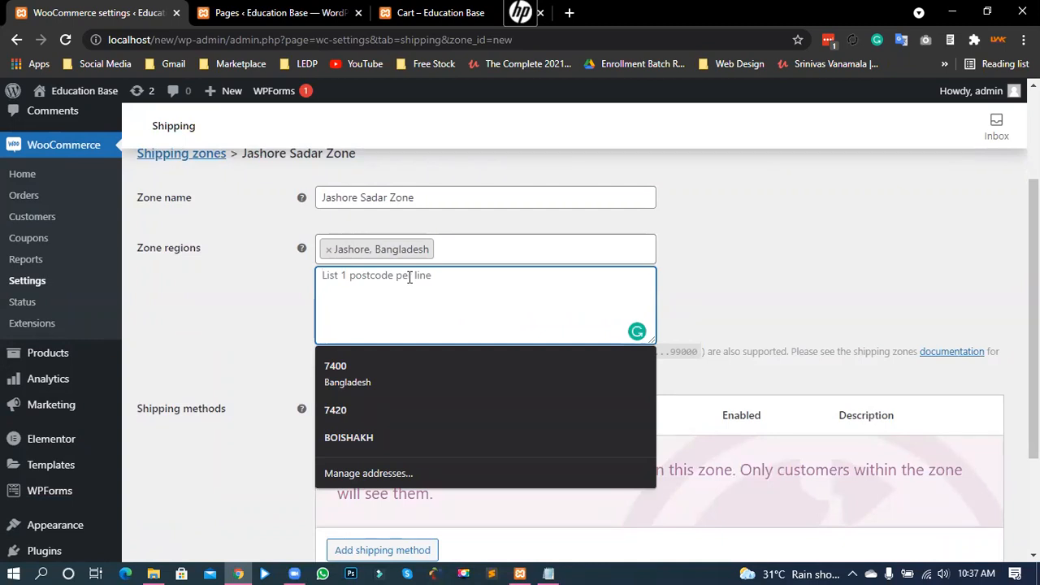
text(7400)
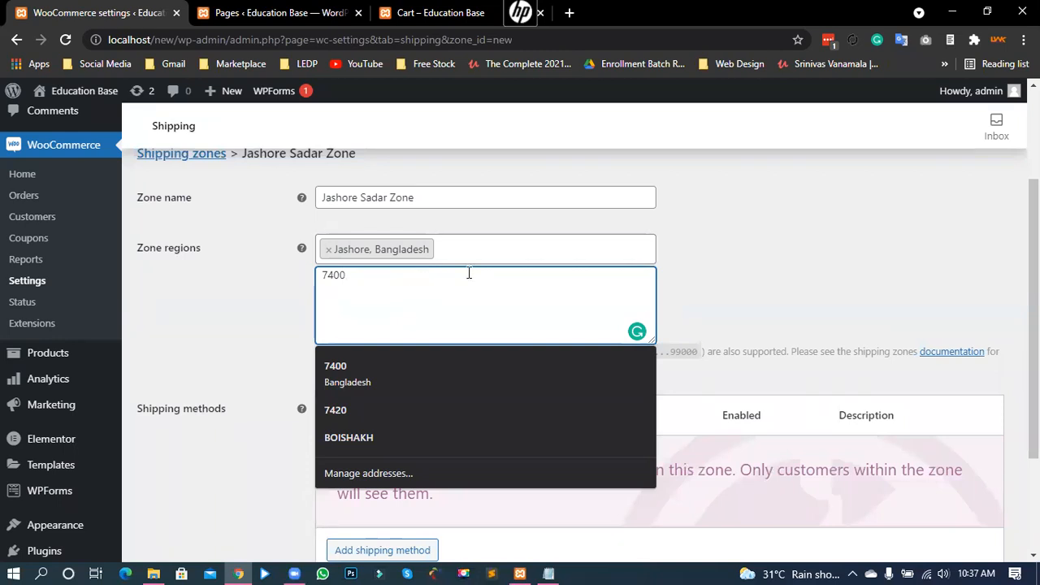
click(697, 286)
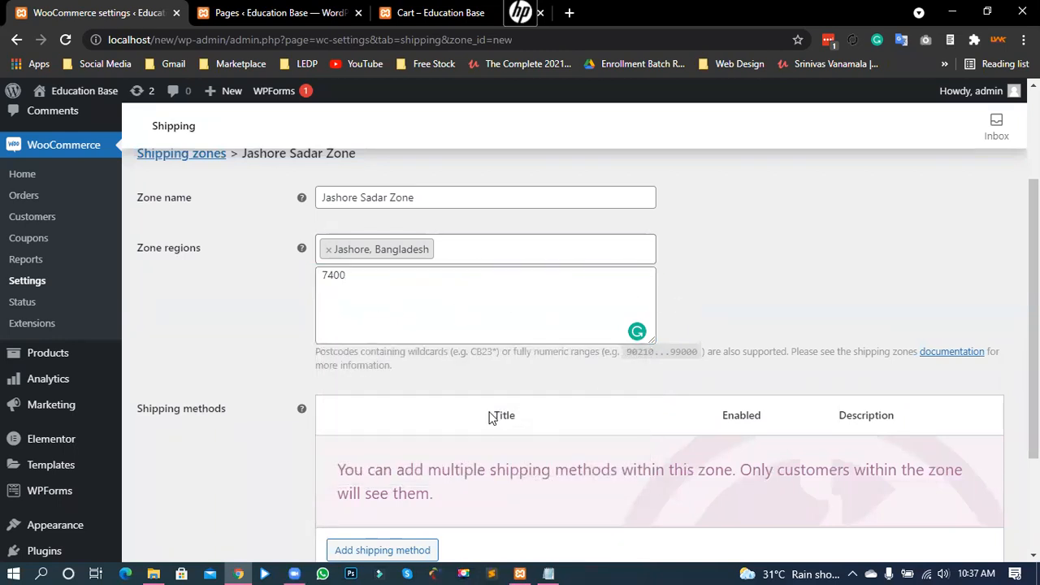
scroll(488, 418, down, 1)
click(372, 480)
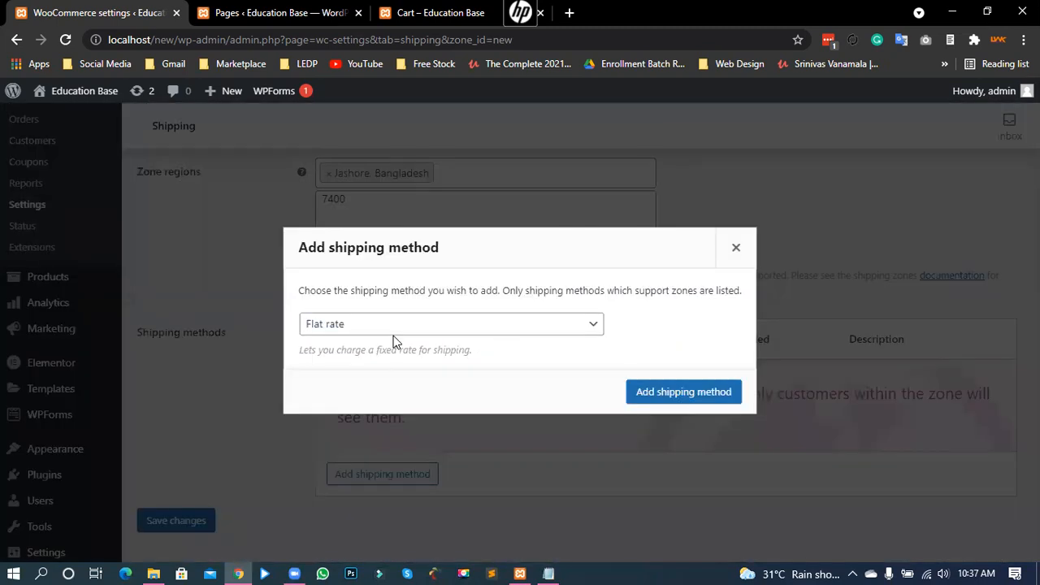
Step: Add Free shipping as the Jashore Sadar Zone's method and return to the zones list
click(373, 326)
click(349, 360)
click(637, 390)
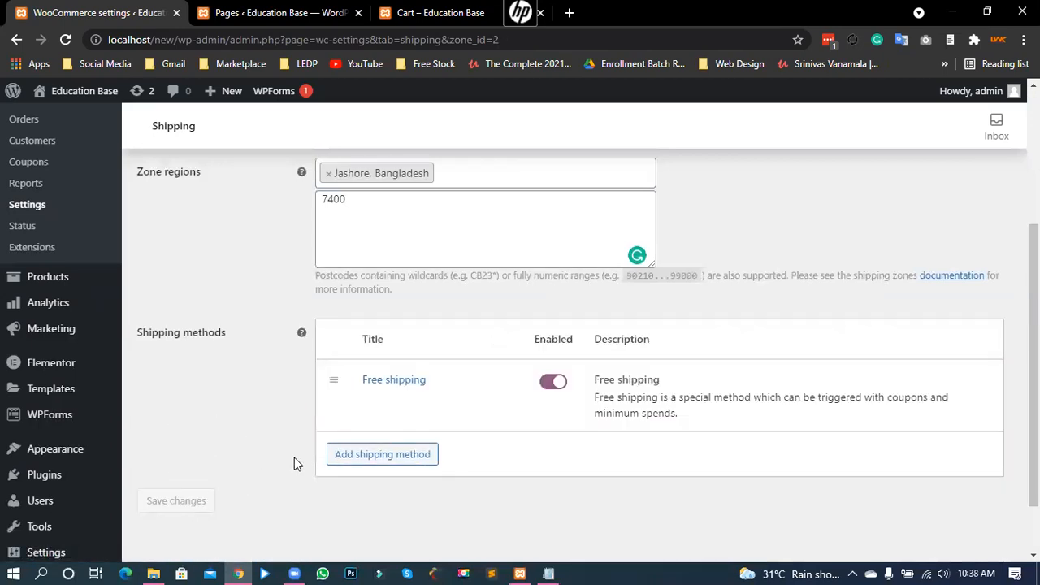
scroll(294, 459, up, 3)
click(356, 437)
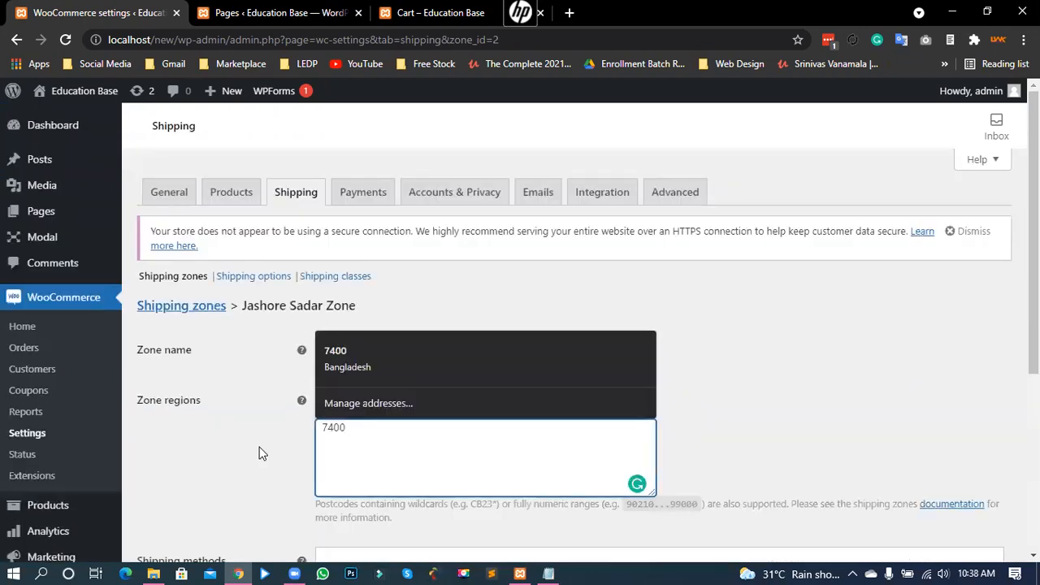
click(376, 432)
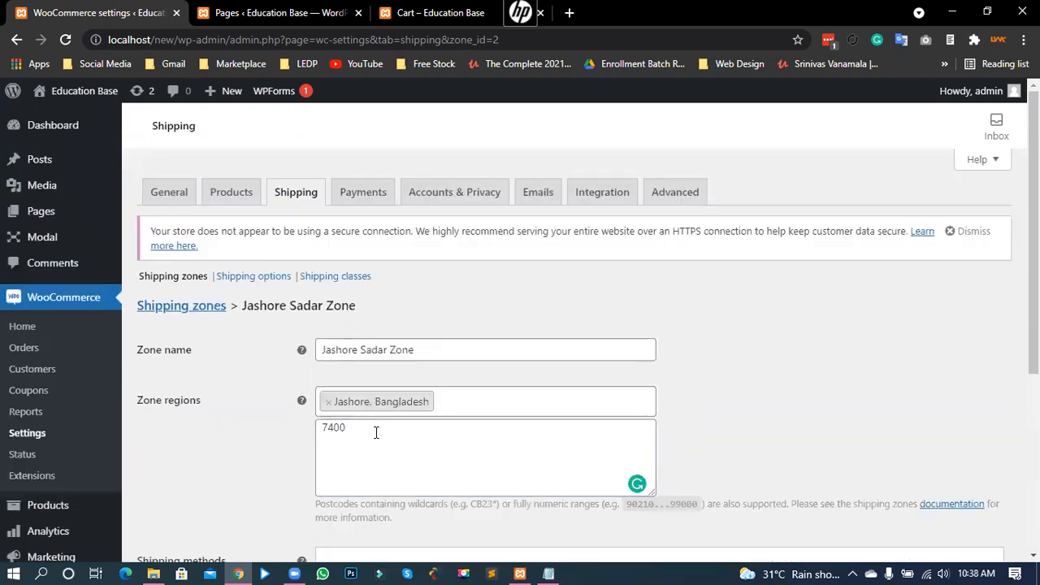
click(198, 307)
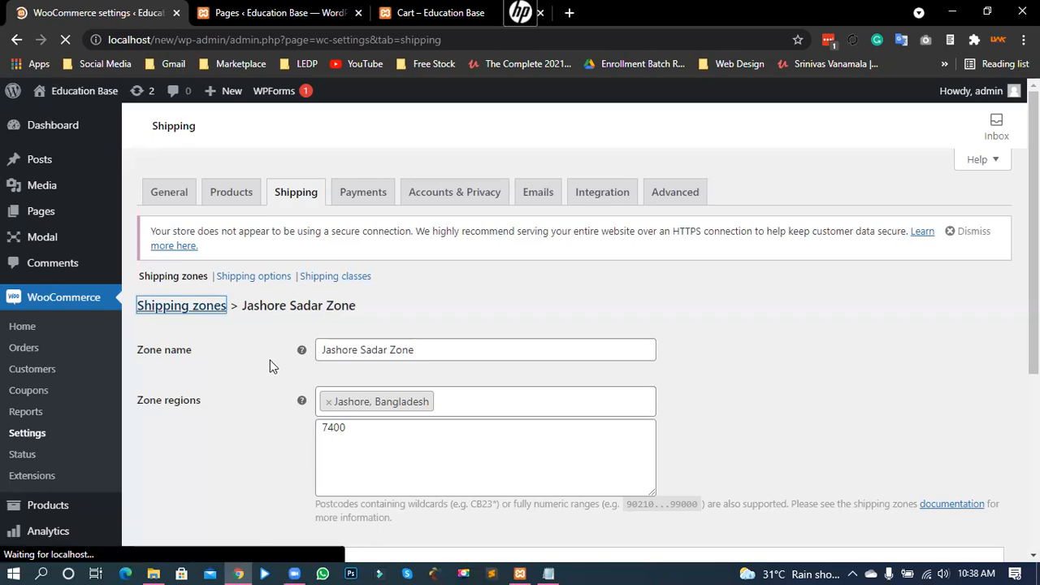
Step: Compare Jashore Zone's Flat rate with Jashore Sadar Zone's Free shipping in the zones list
scroll(497, 437, down, 2)
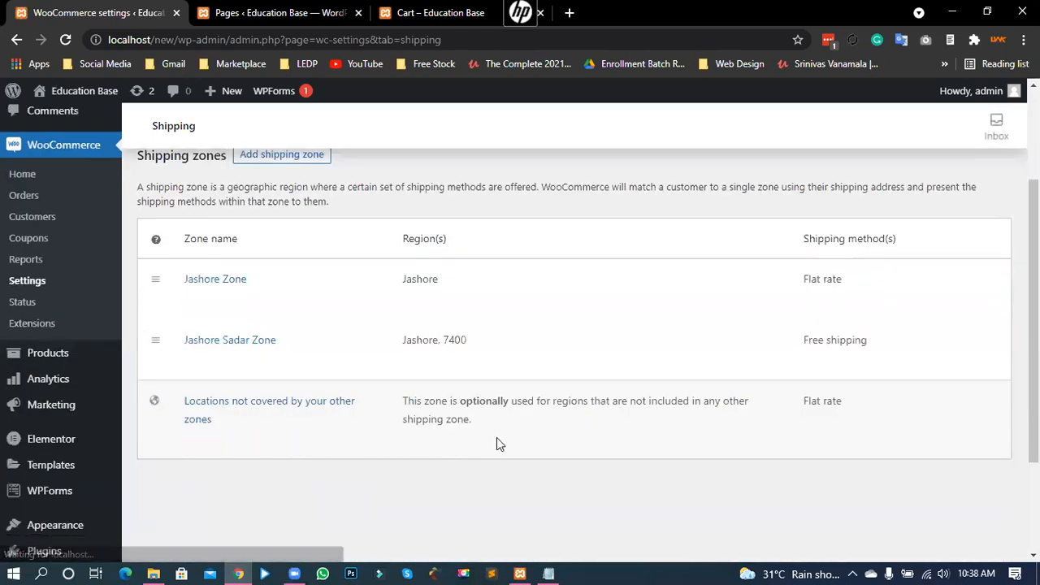
drag(412, 281, 543, 281)
drag(844, 279, 802, 280)
click(819, 279)
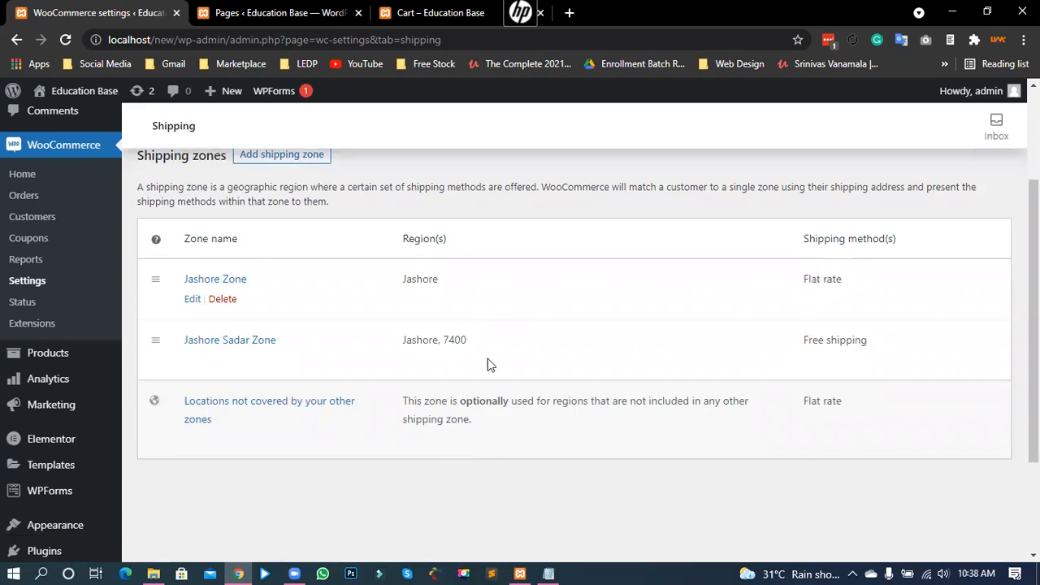
click(436, 345)
drag(853, 342, 768, 346)
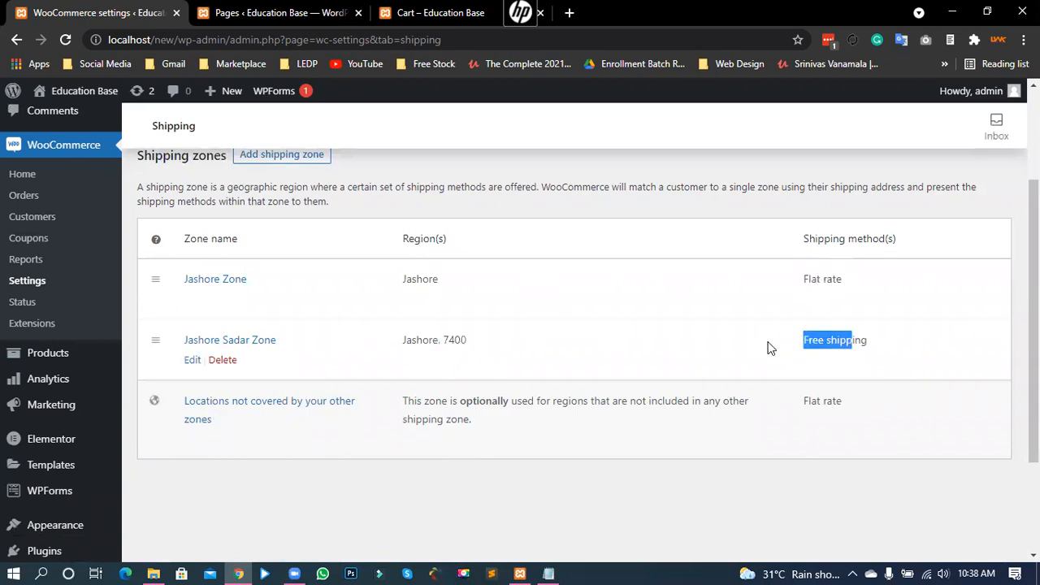
click(841, 337)
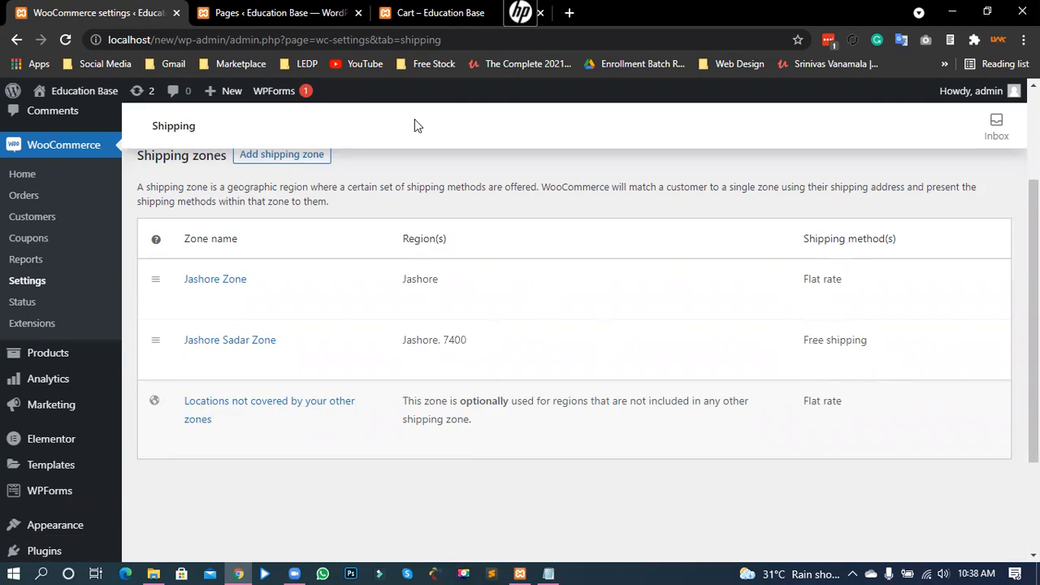
click(277, 13)
Step: Reload the cart and check its current flat rate shipping charge
click(439, 12)
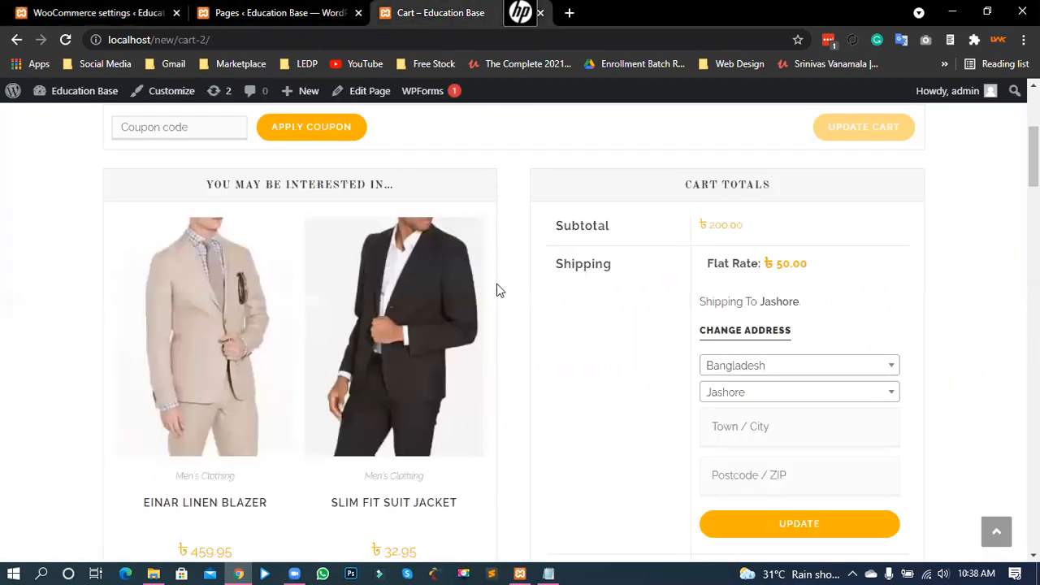
scroll(502, 321, up, 2)
click(66, 39)
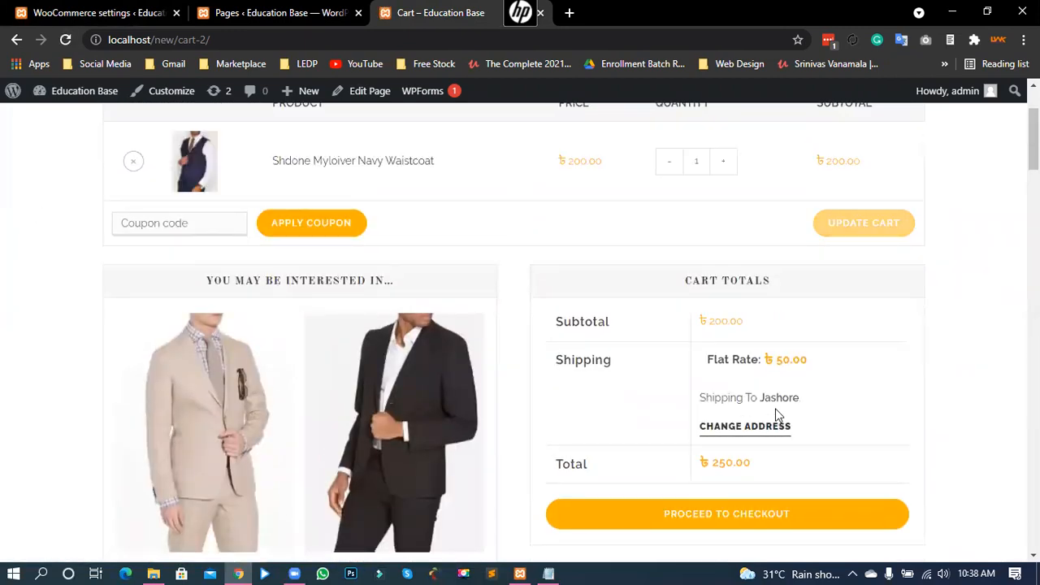
drag(773, 362, 797, 362)
click(785, 389)
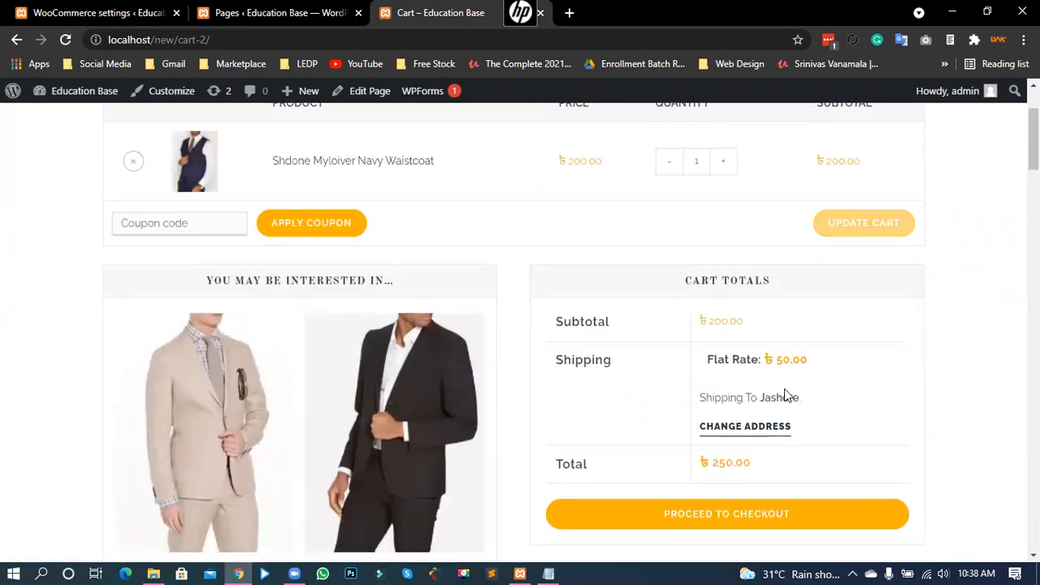
Step: Set the shipping postcode to 7400 and confirm the cart still charges ৳50.00 flat rate
click(766, 434)
scroll(859, 411, down, 1)
click(752, 497)
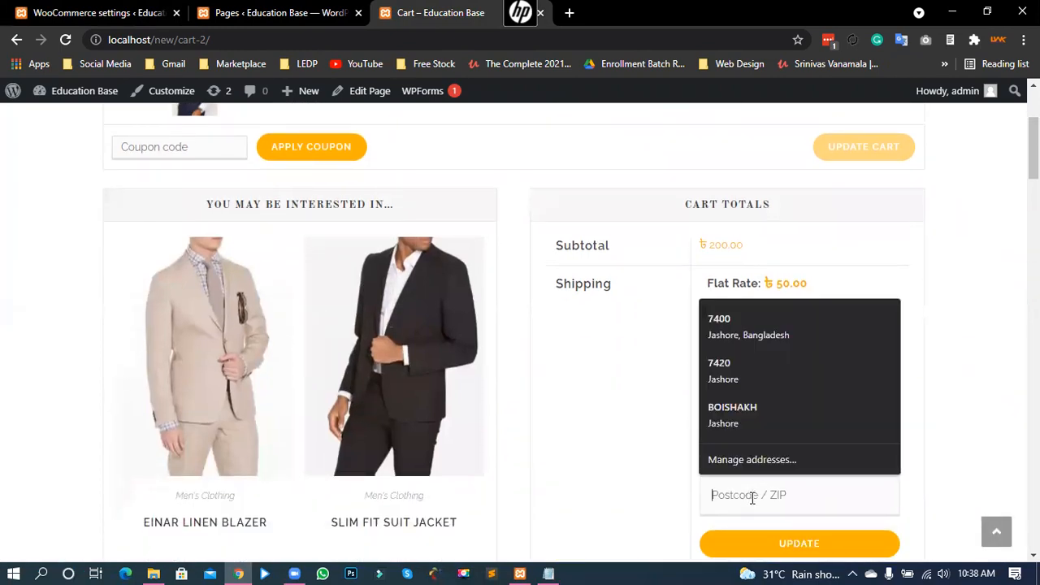
text(7400)
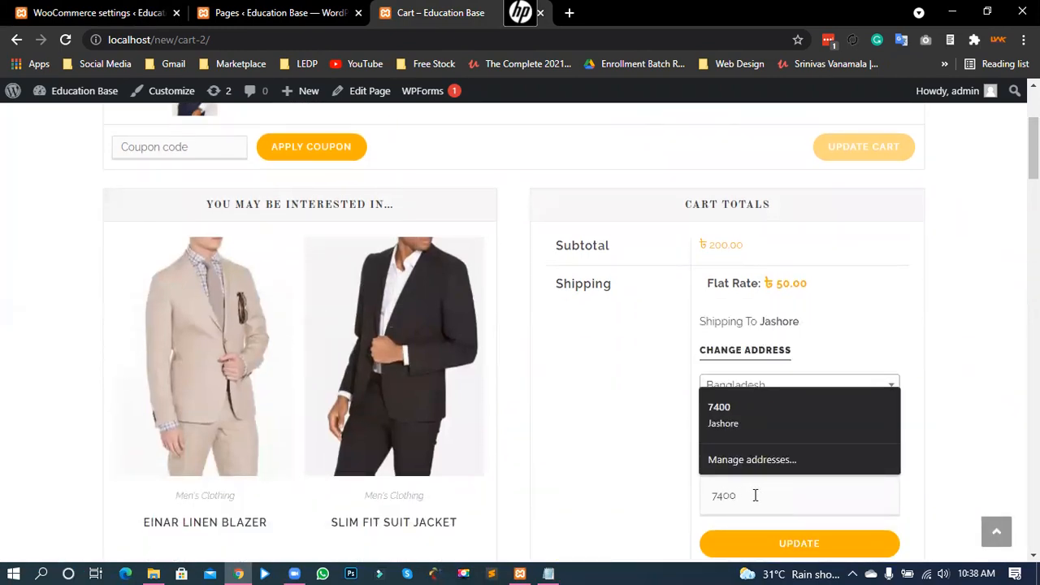
click(752, 532)
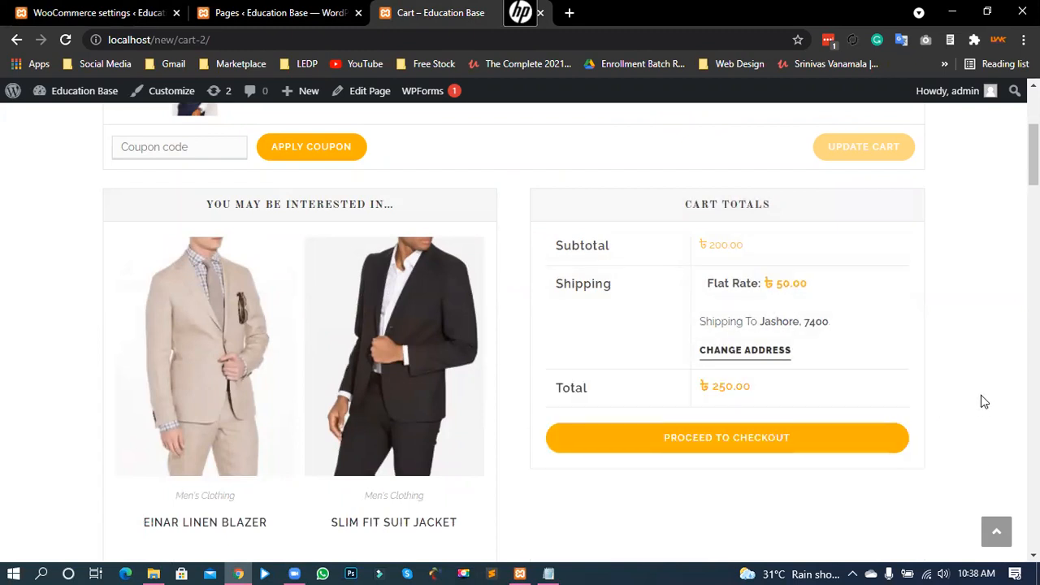
drag(783, 284, 819, 290)
click(788, 291)
click(282, 11)
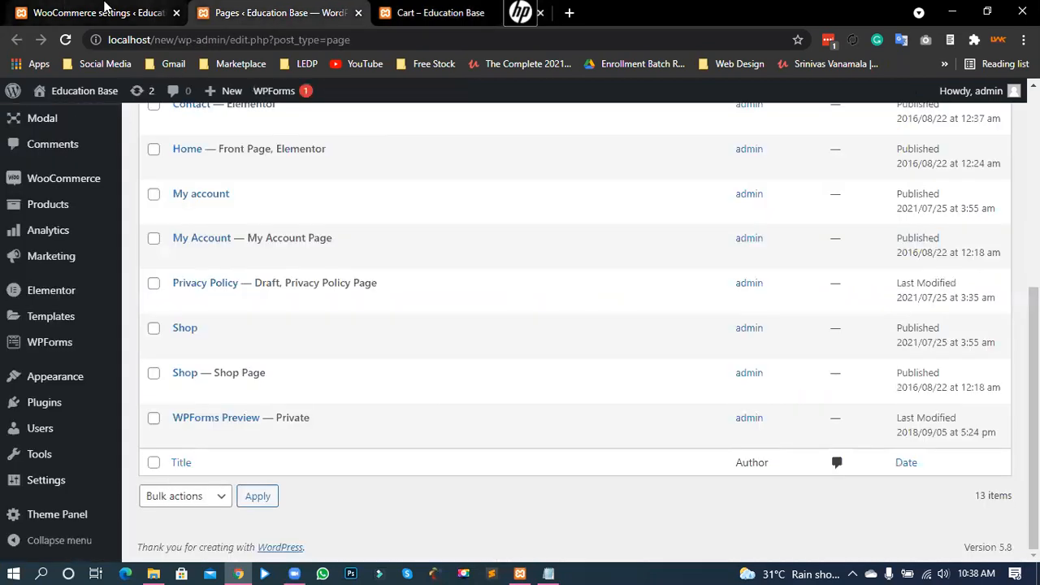
click(105, 12)
Step: Open the Jashore Zone and add Free shipping as a shipping method
drag(412, 280, 471, 344)
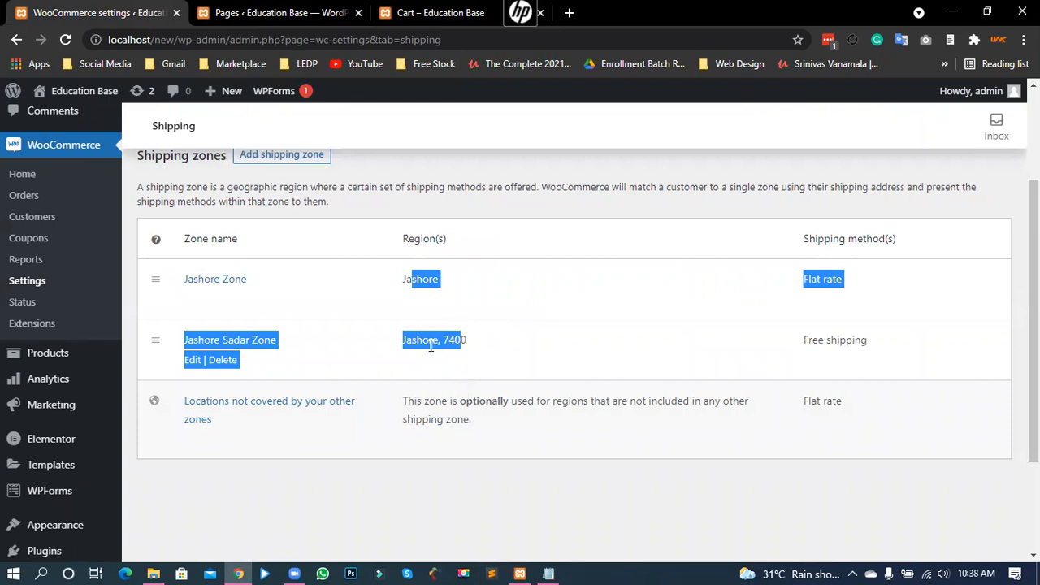
click(398, 350)
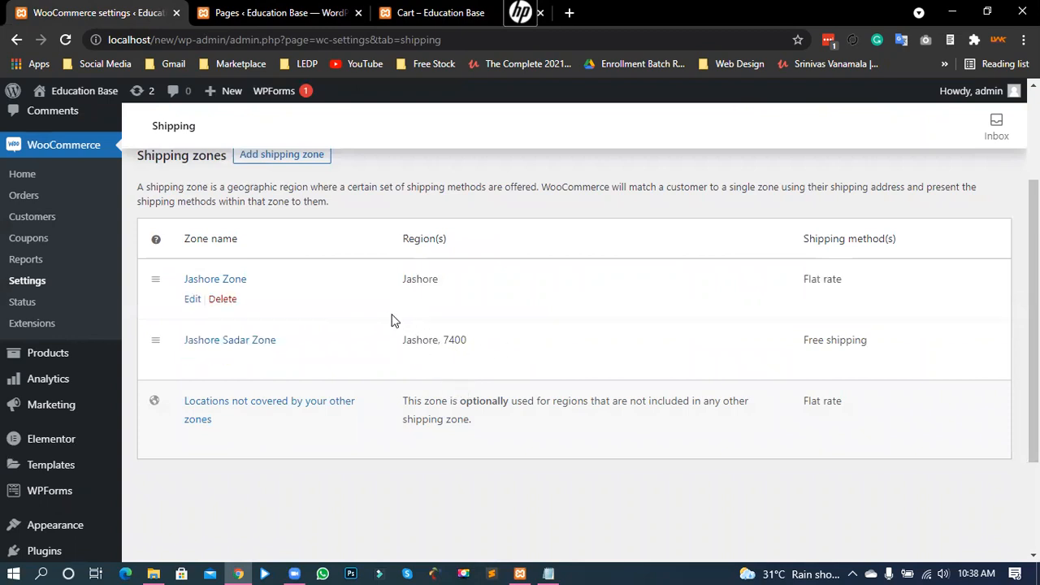
click(194, 300)
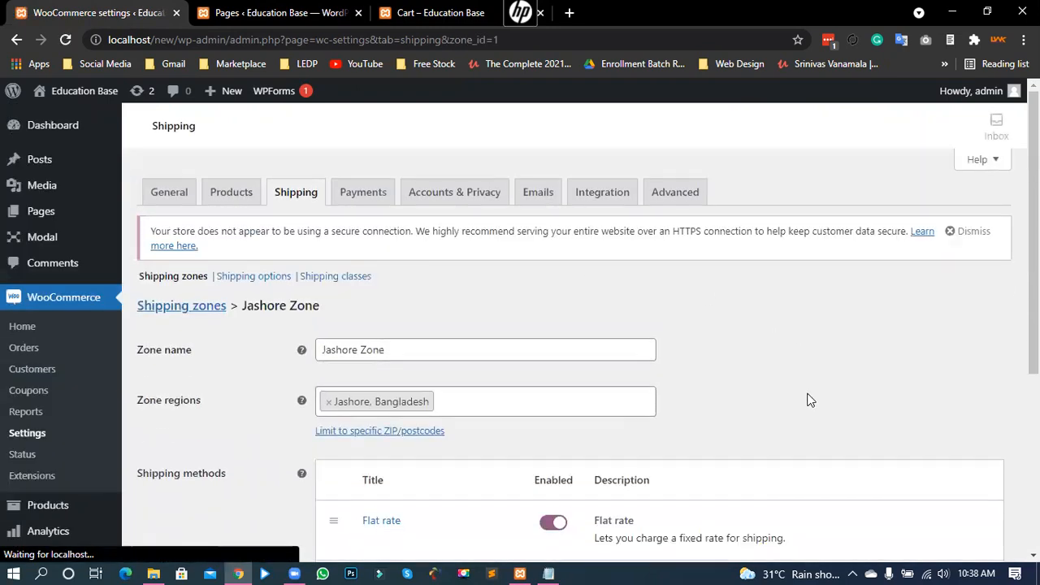
scroll(796, 398, down, 1)
scroll(787, 396, down, 1)
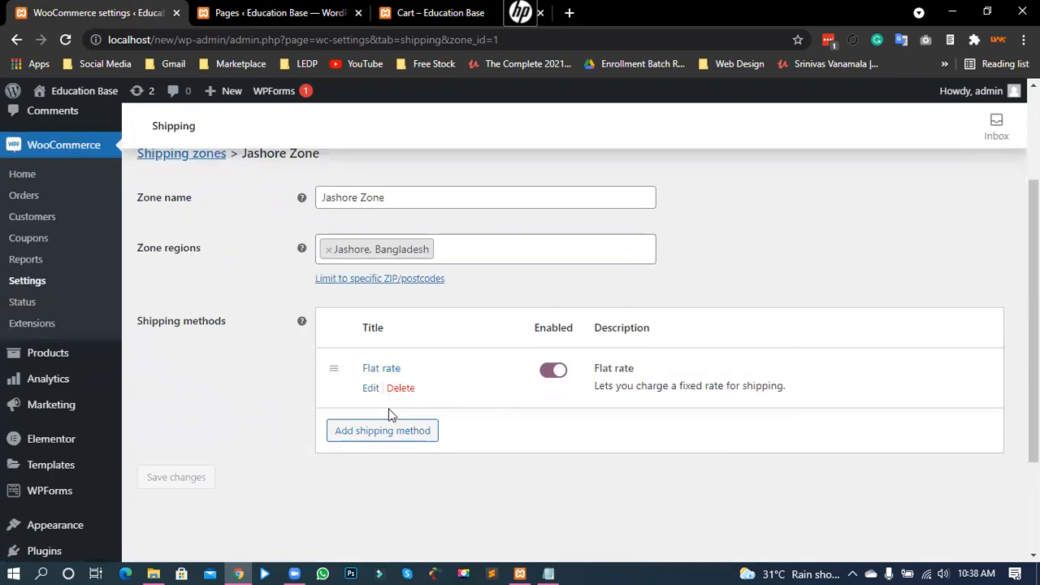
click(383, 431)
click(407, 329)
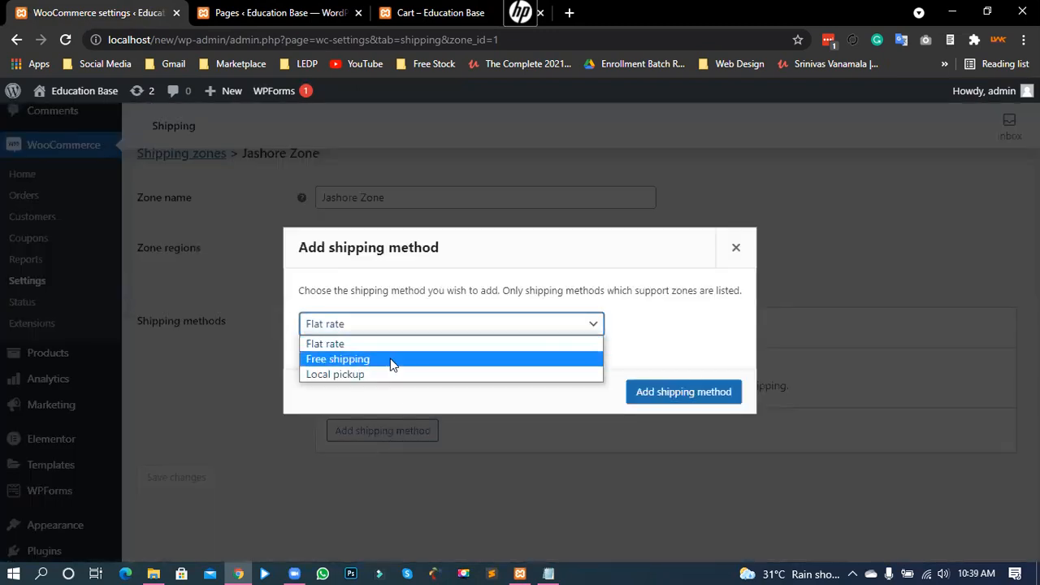
click(395, 362)
click(689, 393)
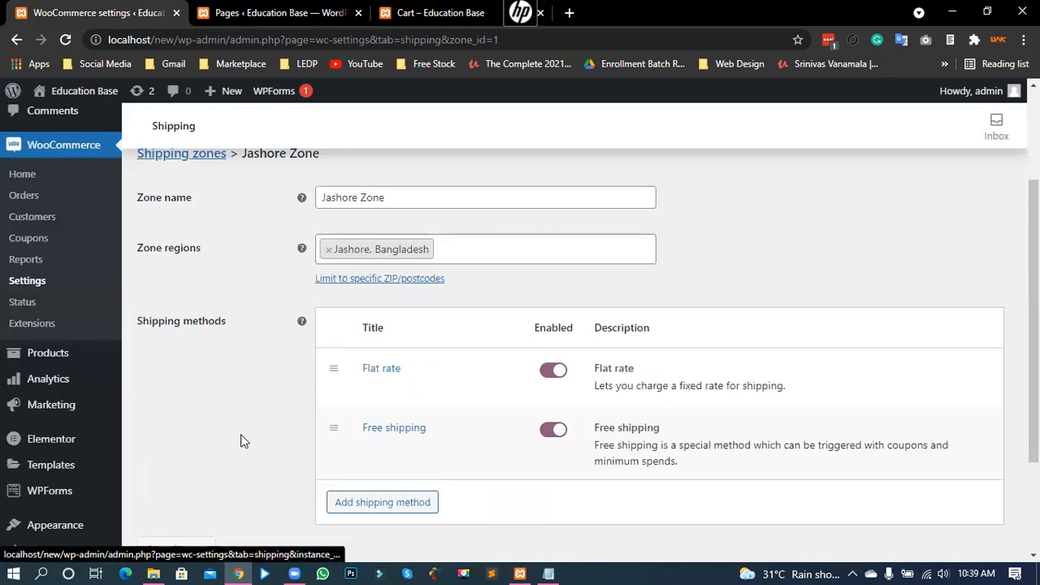
Step: Inspect the Free shipping settings, leaving its requirement at N/A, and close unchanged
scroll(244, 434, down, 1)
click(373, 372)
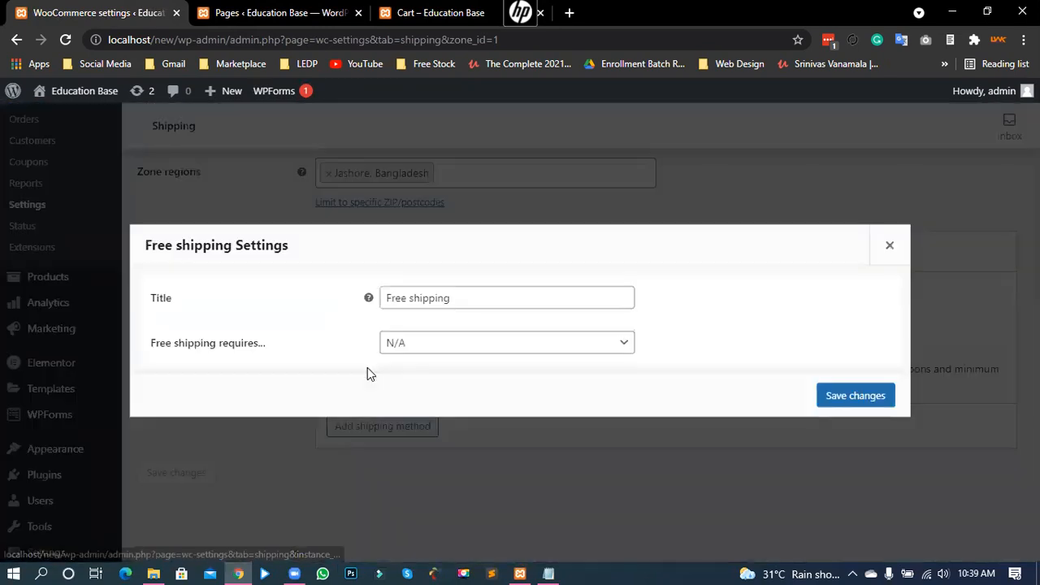
click(430, 354)
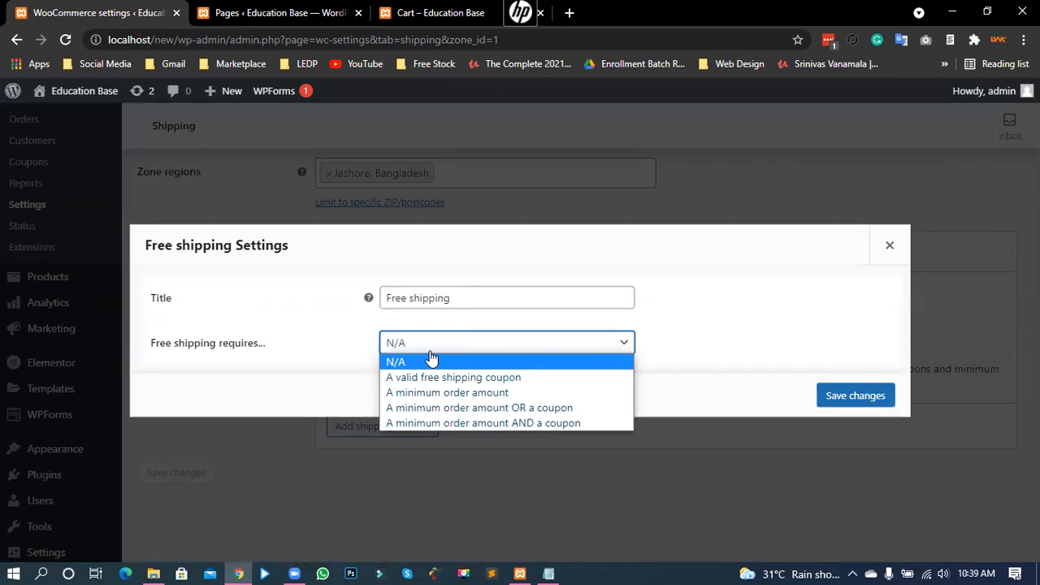
click(431, 361)
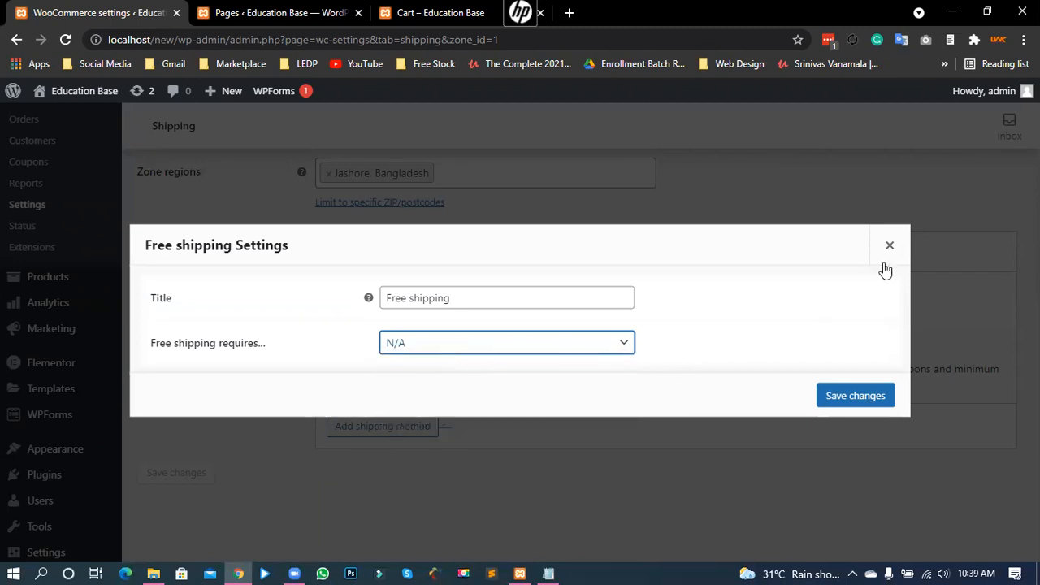
click(887, 246)
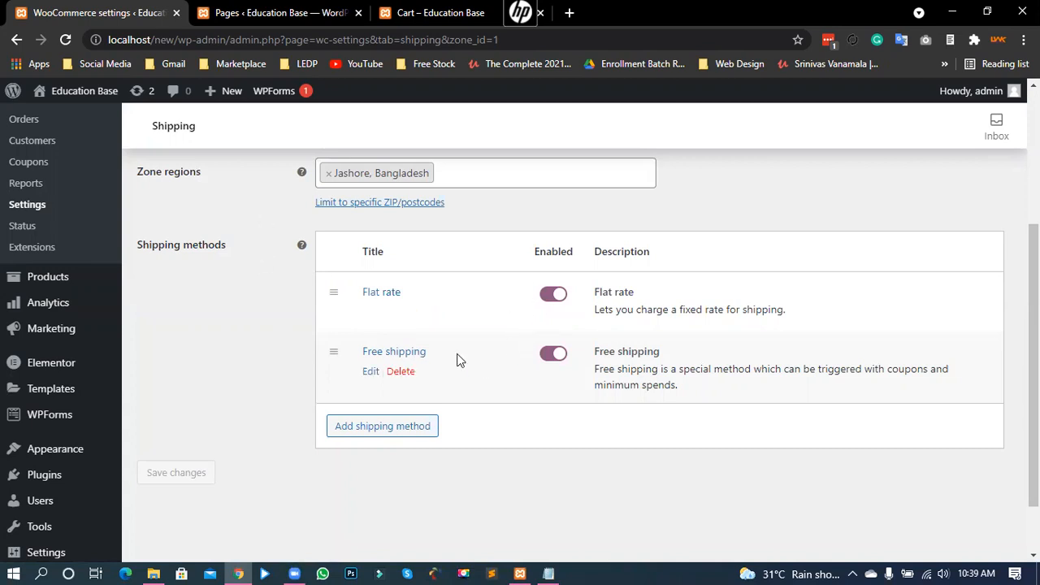
Step: Delete Free shipping and save, leaving Flat rate as the zone's only method
click(401, 371)
scroll(256, 258, up, 2)
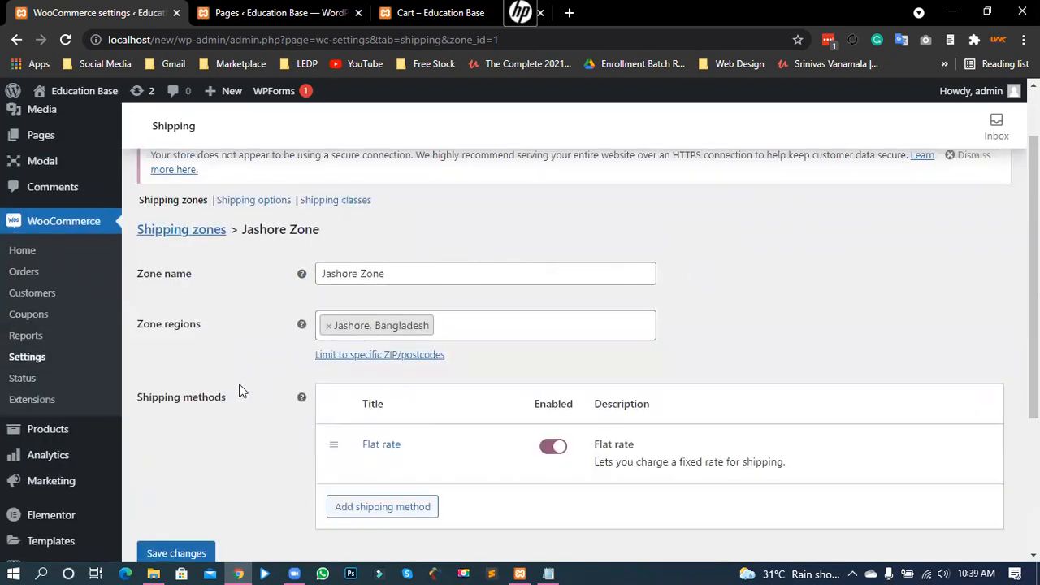
scroll(208, 462, down, 1)
click(179, 476)
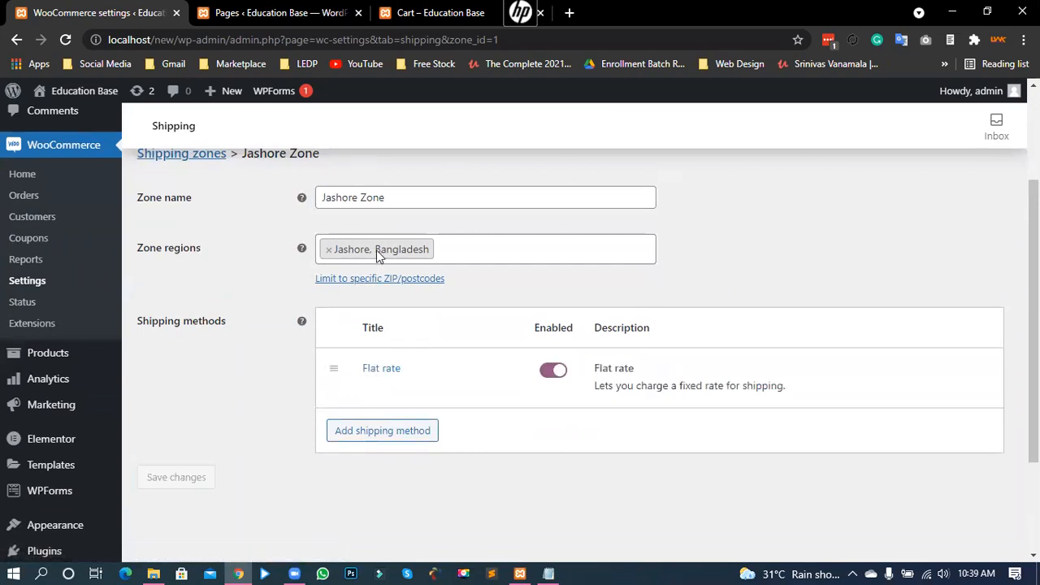
Step: Limit the Jashore Zone to postcode 7400, save, and go back to the Shipping zones list
click(352, 278)
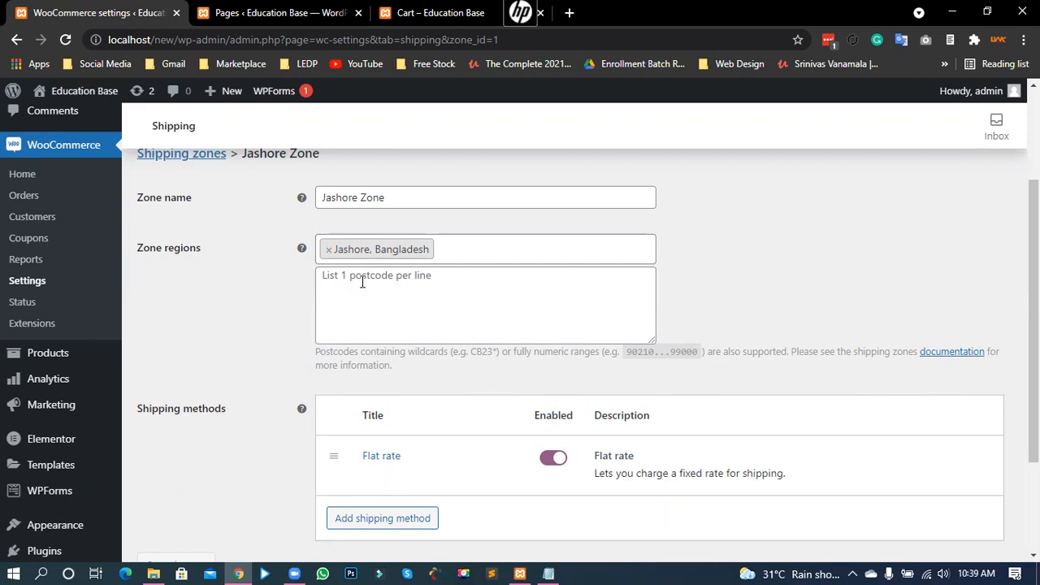
click(388, 283)
text(7400)
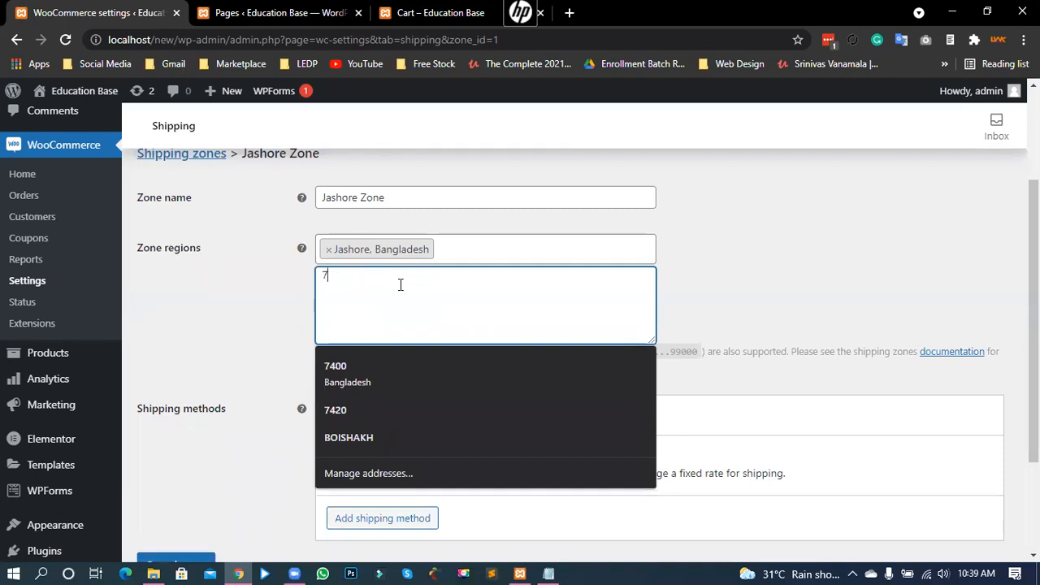
click(237, 297)
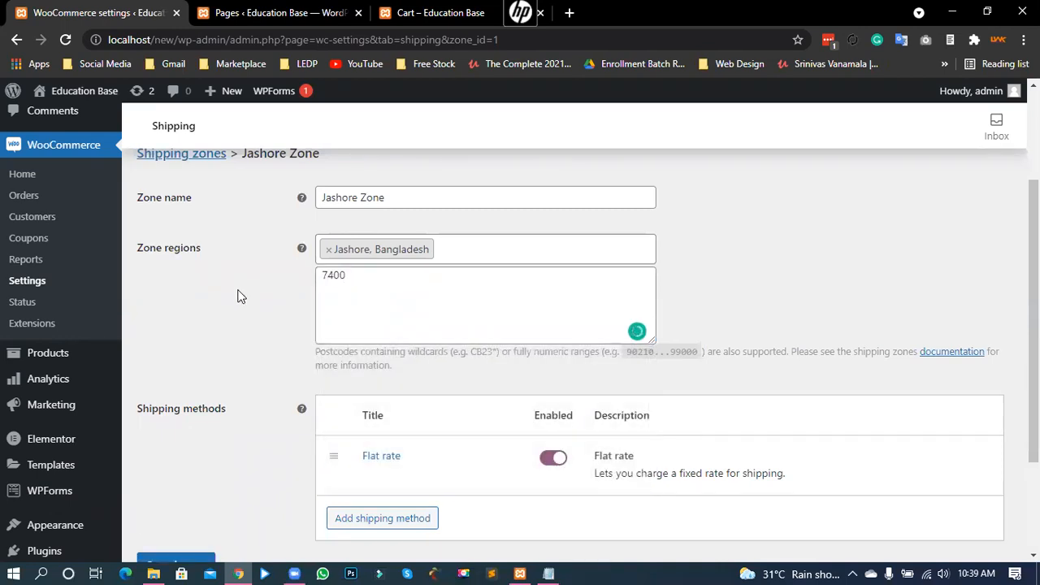
scroll(236, 479, down, 2)
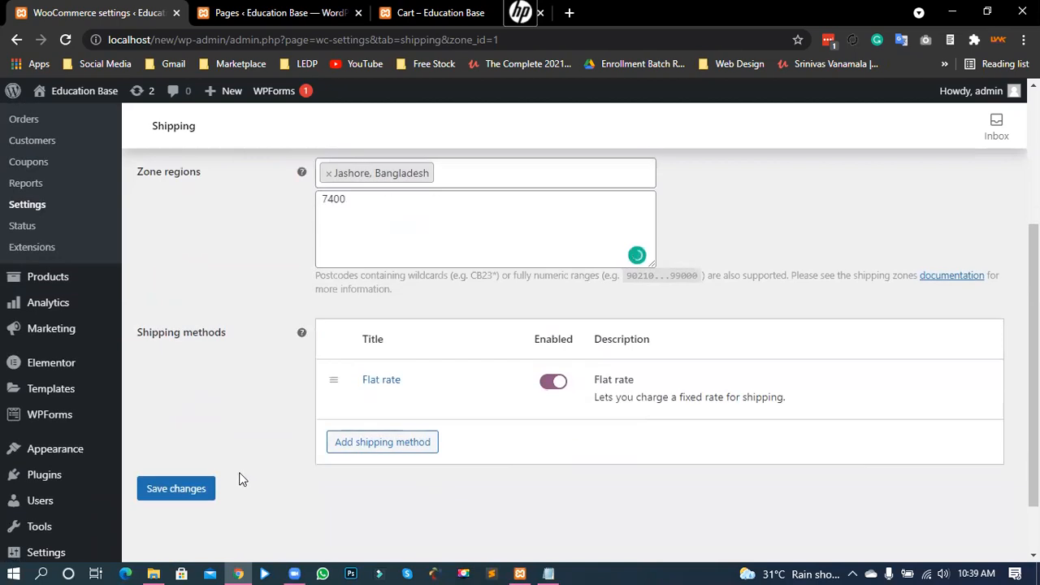
click(198, 485)
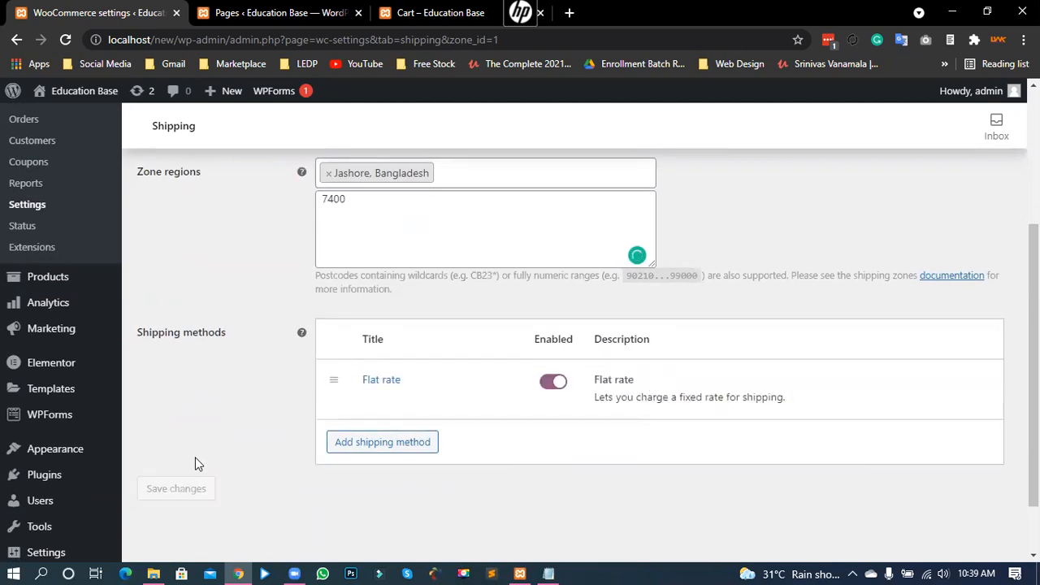
scroll(220, 451, up, 2)
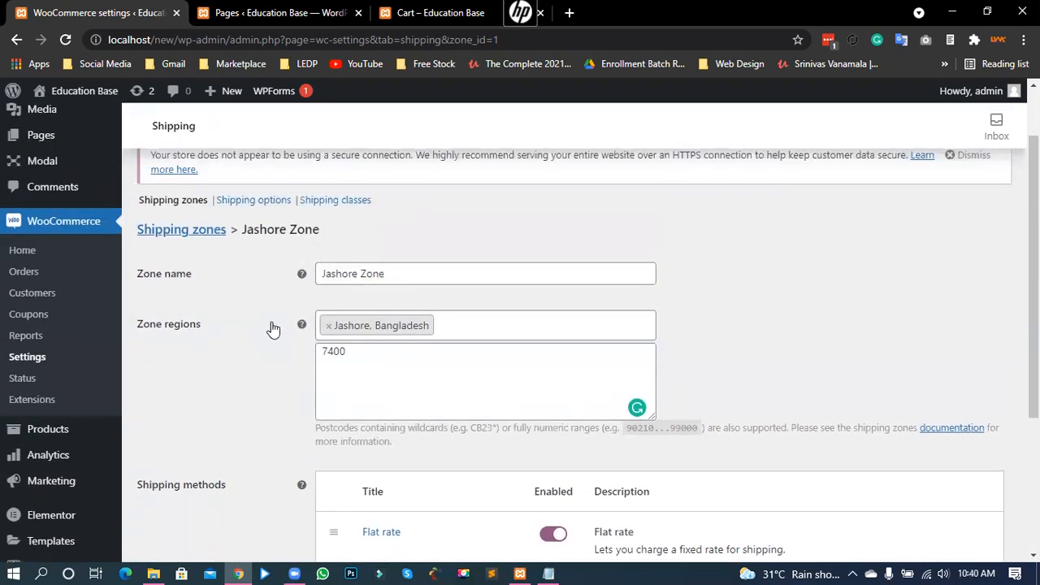
click(180, 230)
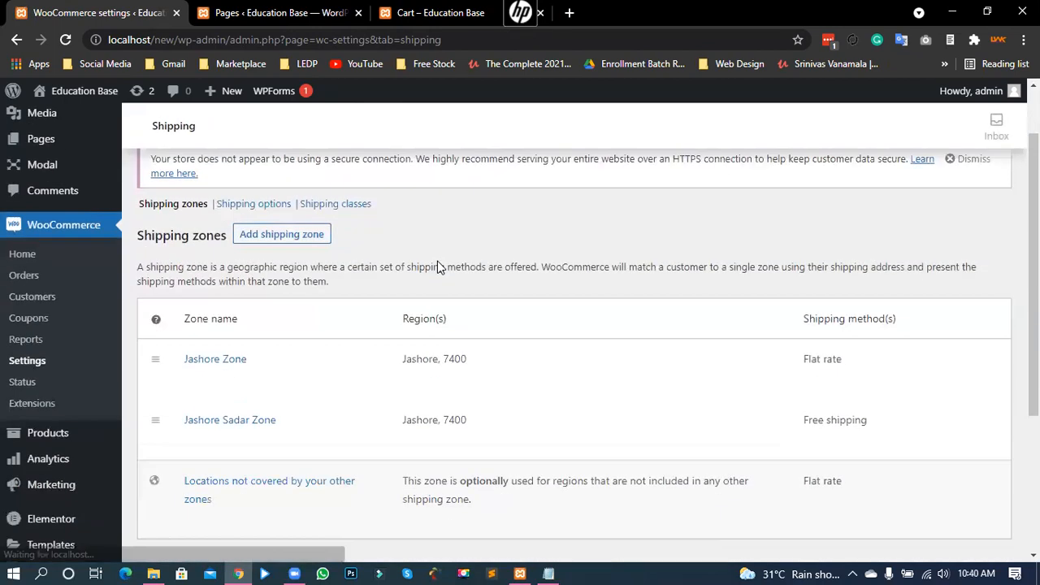
Step: Delete the Jashore Sadar Zone and reload the cart, now showing ৳50.00 flat rate to Jashore 7400
mouse_move(385, 428)
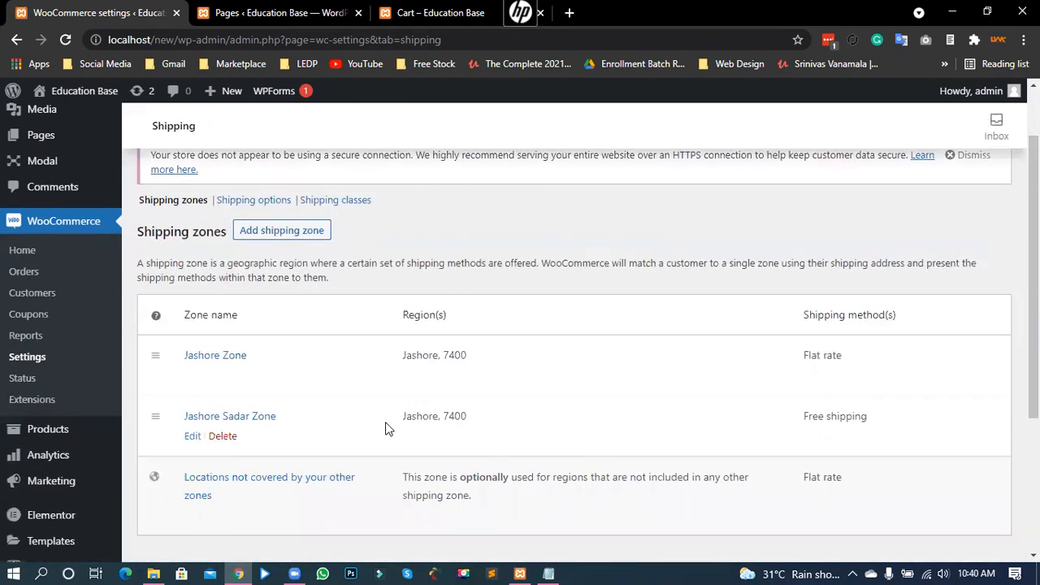
click(220, 436)
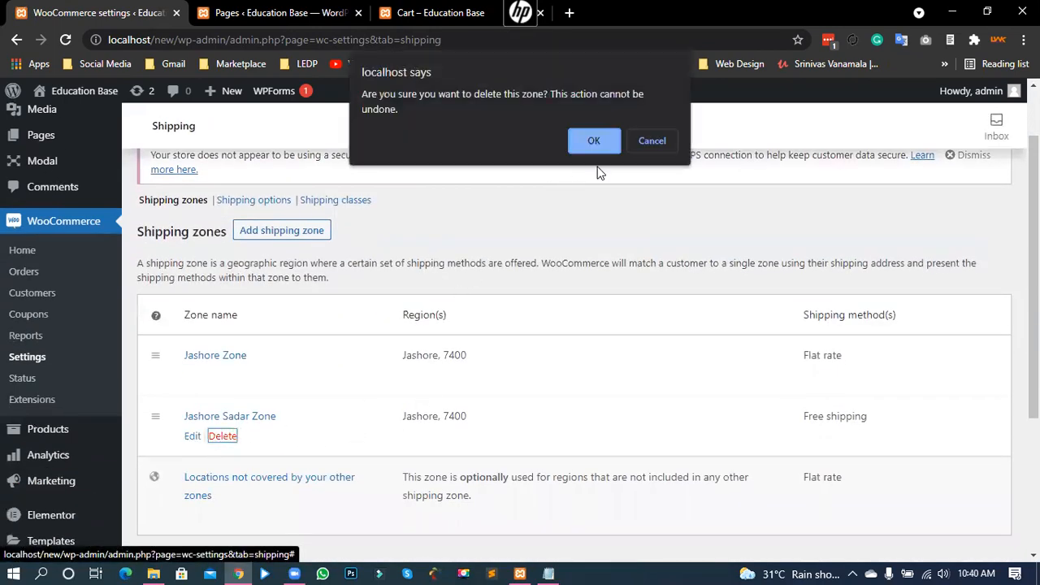
click(590, 141)
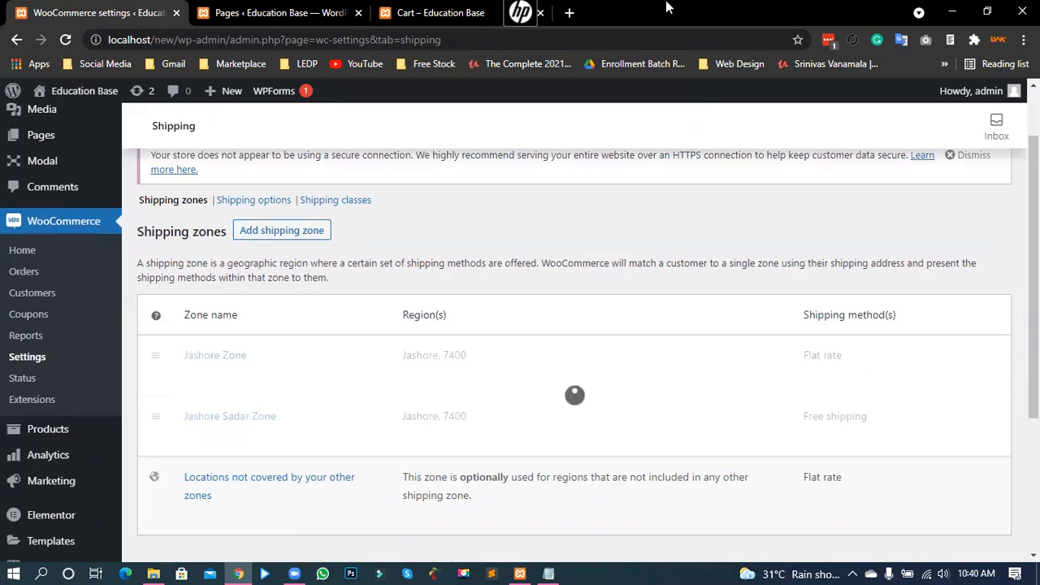
click(439, 12)
click(61, 43)
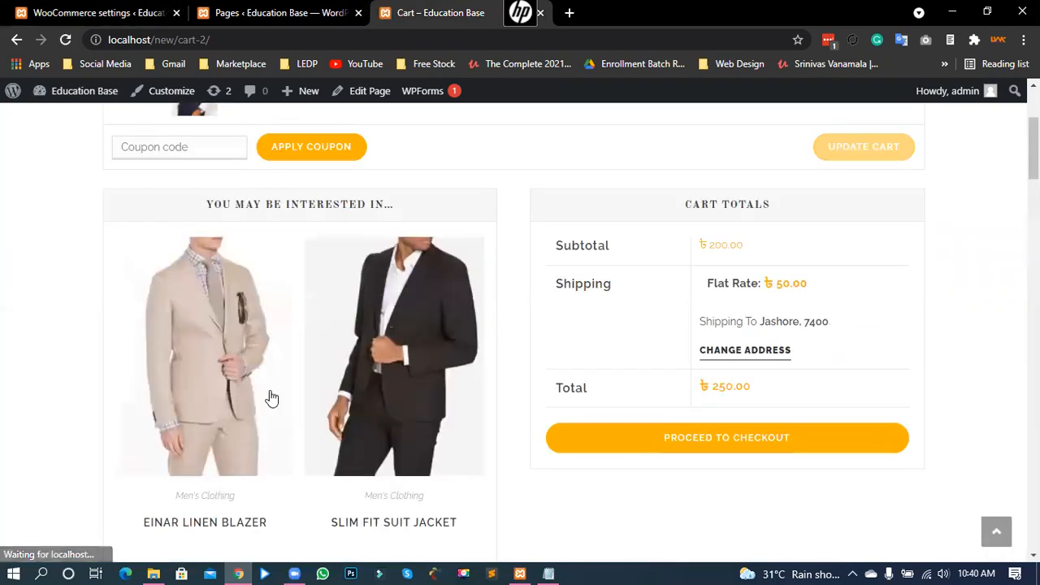
Step: Clear the cart's shipping postcode and update, giving a ৳100.00 flat rate to Jashore
click(741, 355)
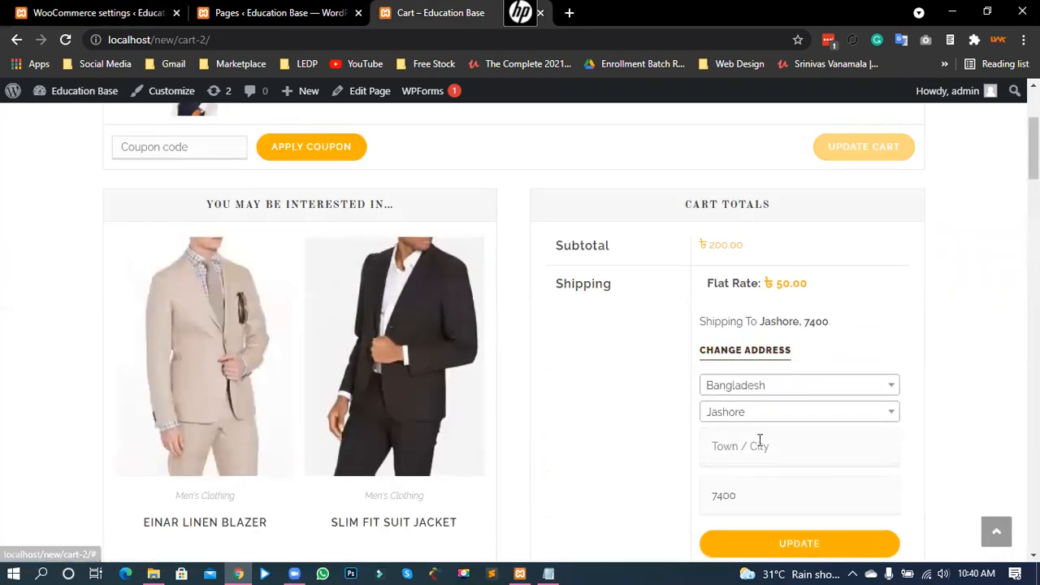
scroll(759, 441, down, 1)
double_click(763, 422)
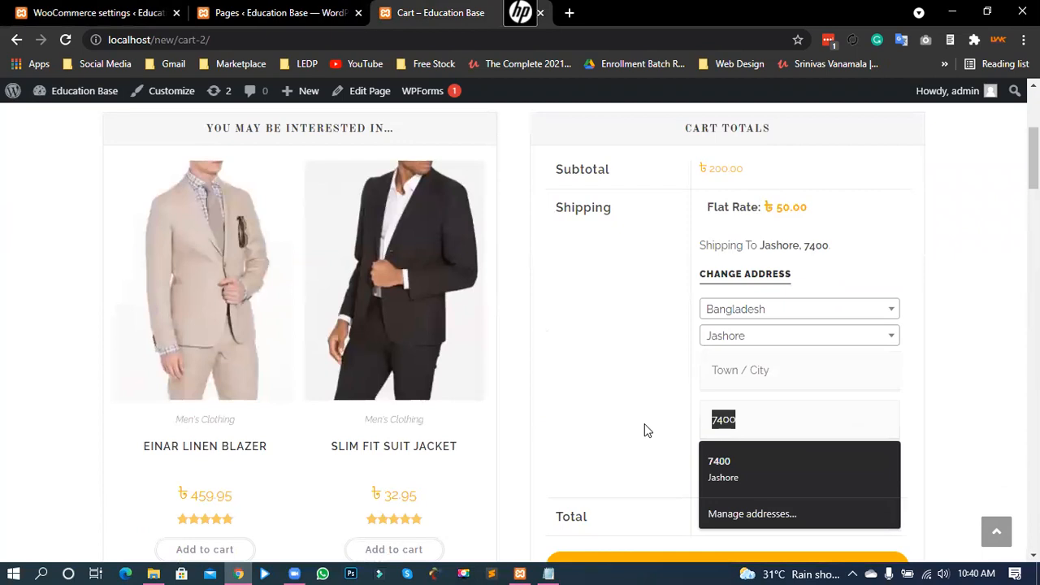
key(BackSpace)
click(760, 470)
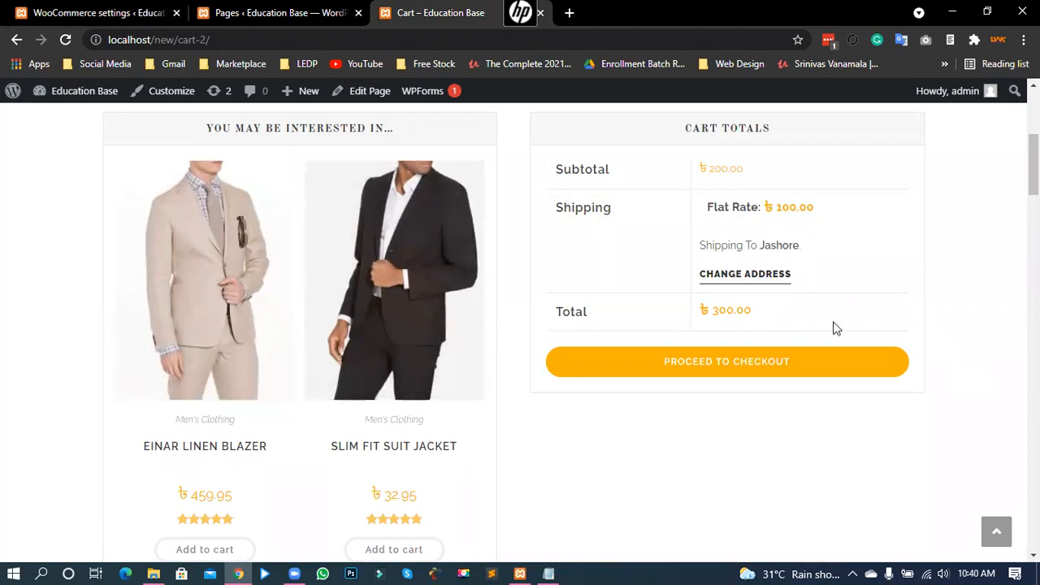
scroll(831, 316, up, 1)
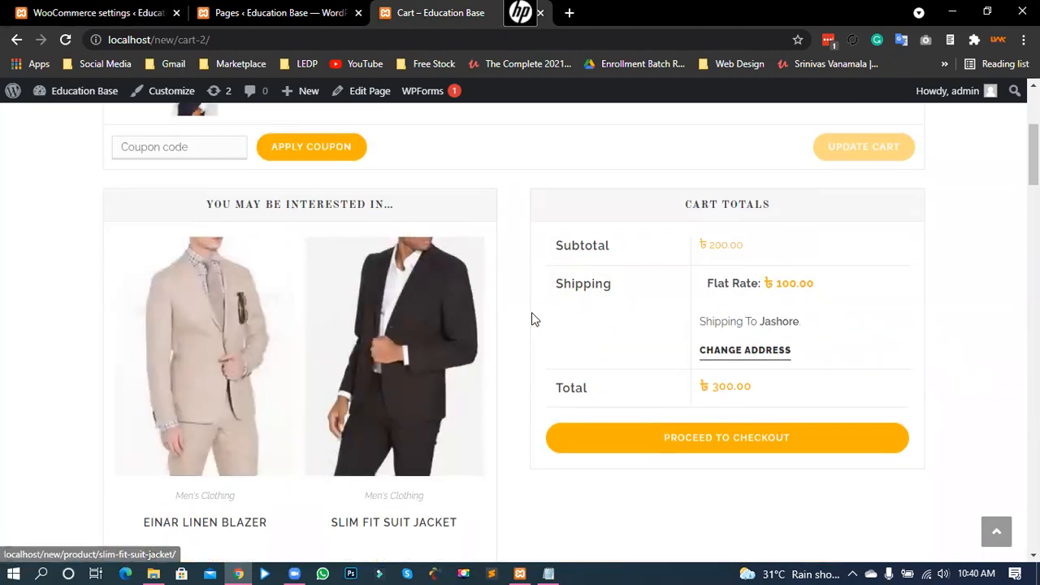
double_click(569, 292)
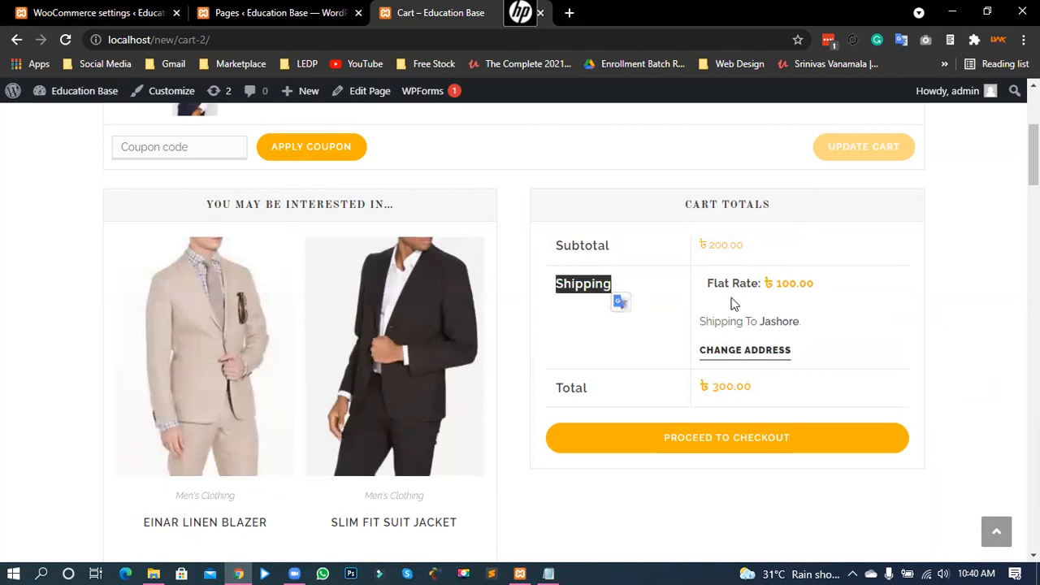
double_click(778, 321)
drag(774, 284, 815, 286)
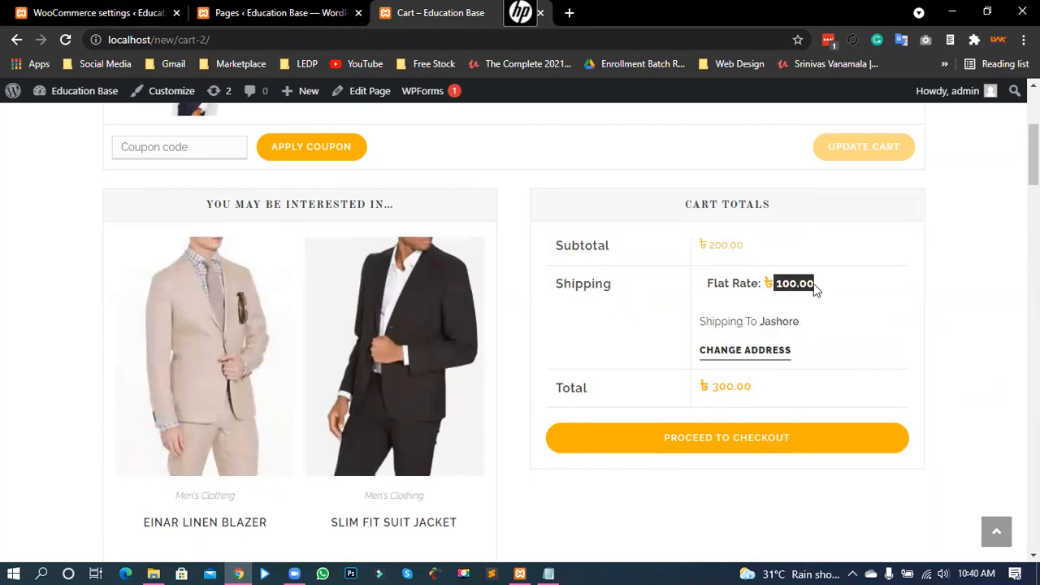
Step: Enter postcode 7400 and update, bringing the flat rate down to ৳50.00
click(770, 349)
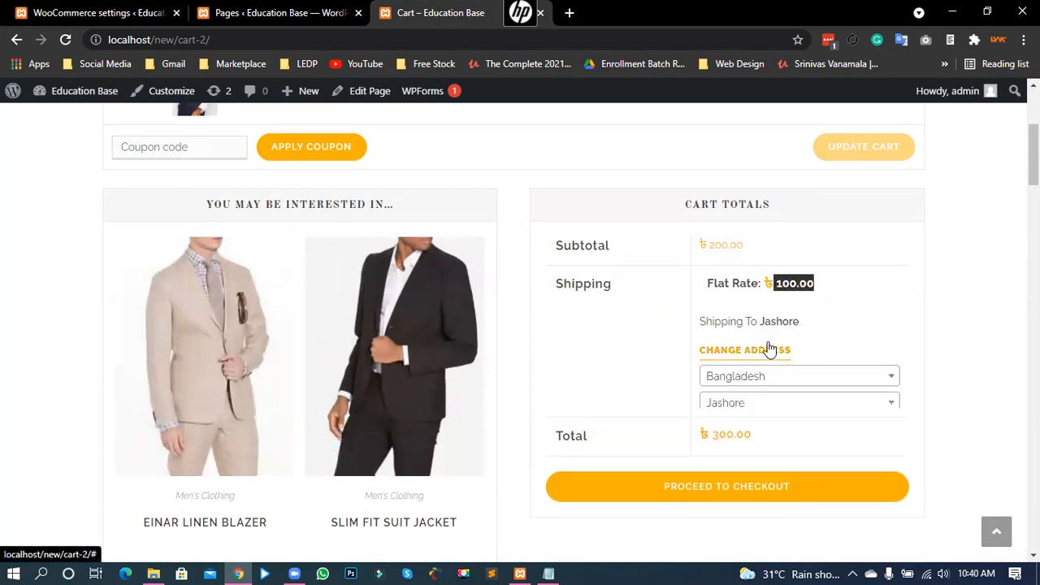
click(761, 496)
text(7)
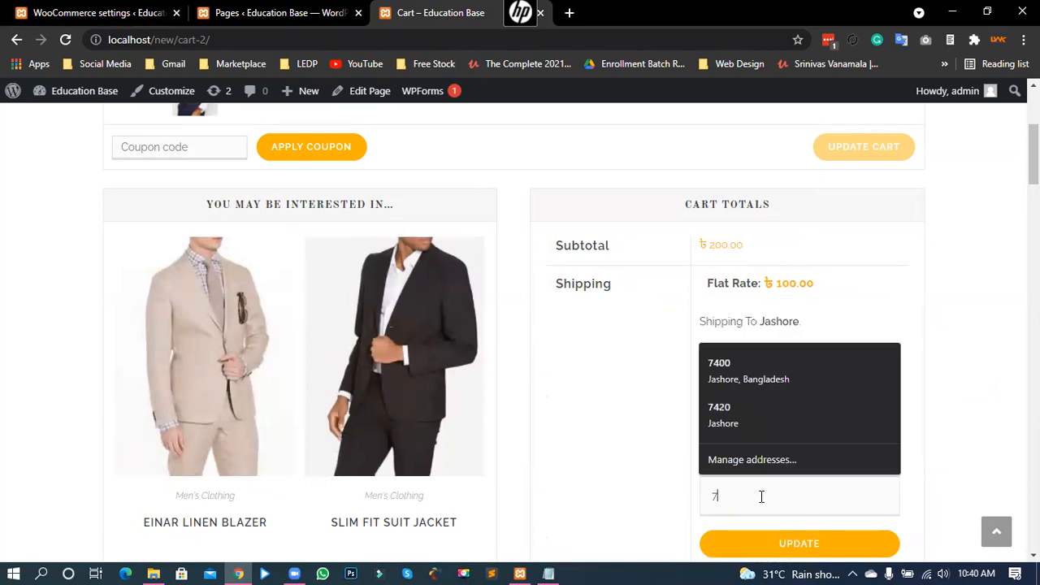
text(400)
click(770, 532)
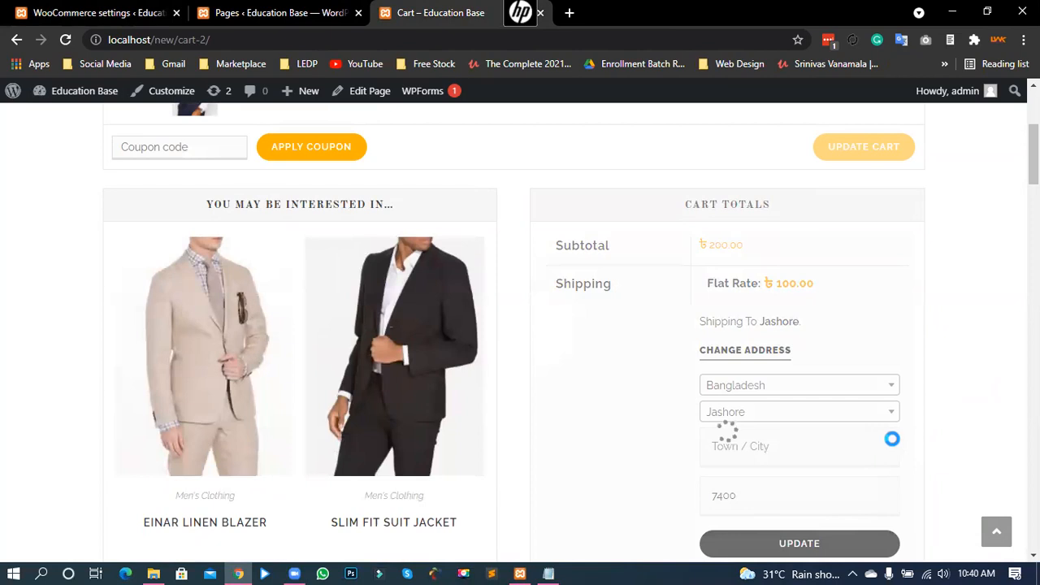
double_click(801, 286)
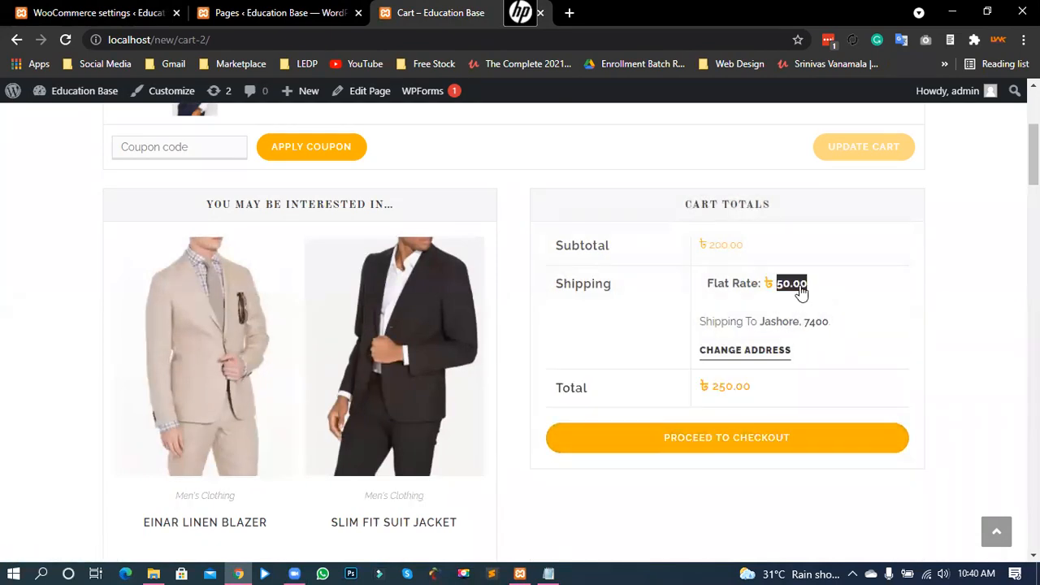
Step: Change the postcode to 7420 and update, showing a ৳100.00 flat rate
click(751, 351)
scroll(844, 371, down, 1)
drag(741, 424, 682, 428)
text(7420)
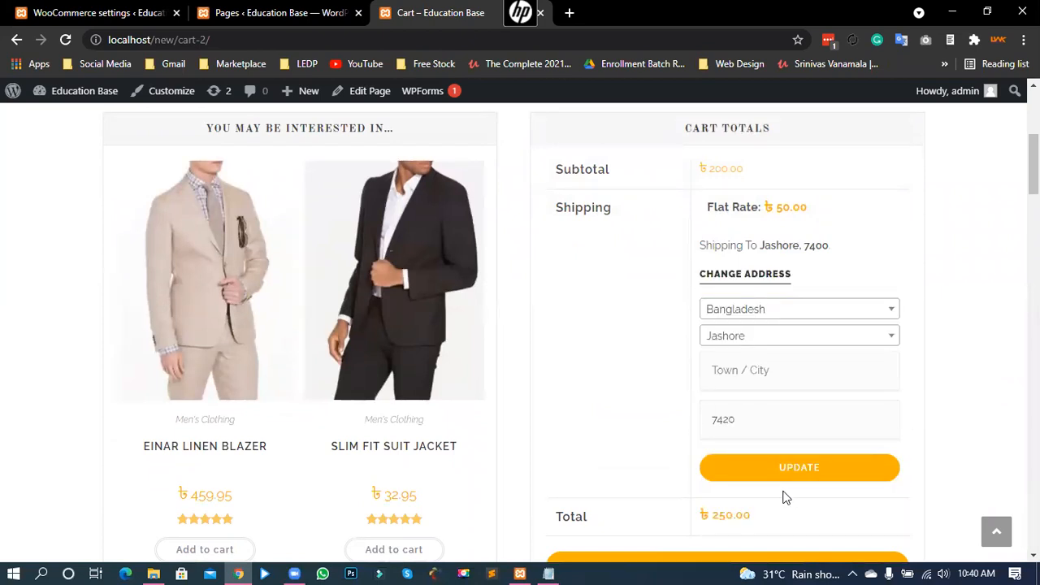
click(837, 469)
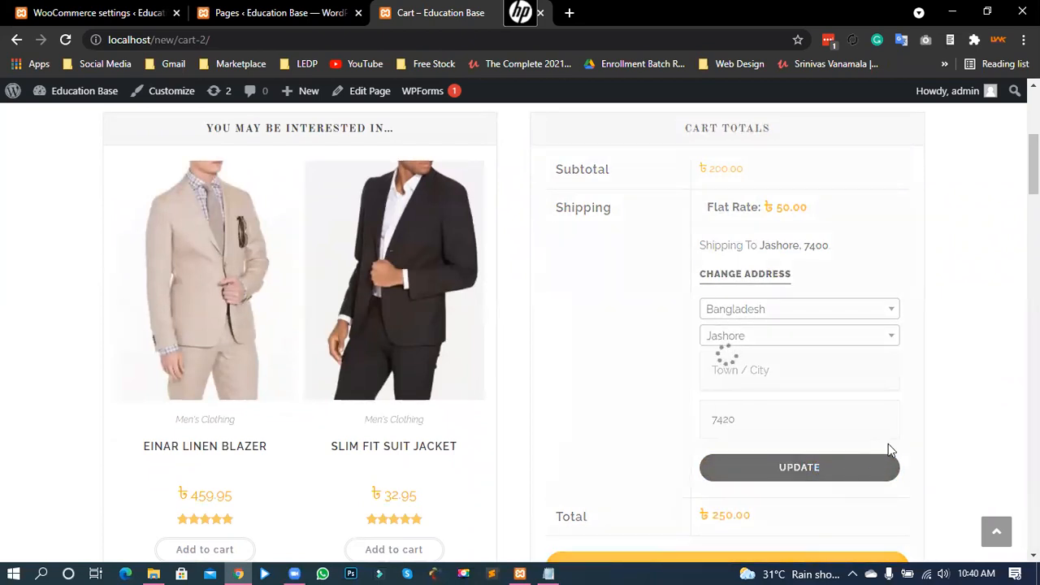
drag(776, 217, 850, 218)
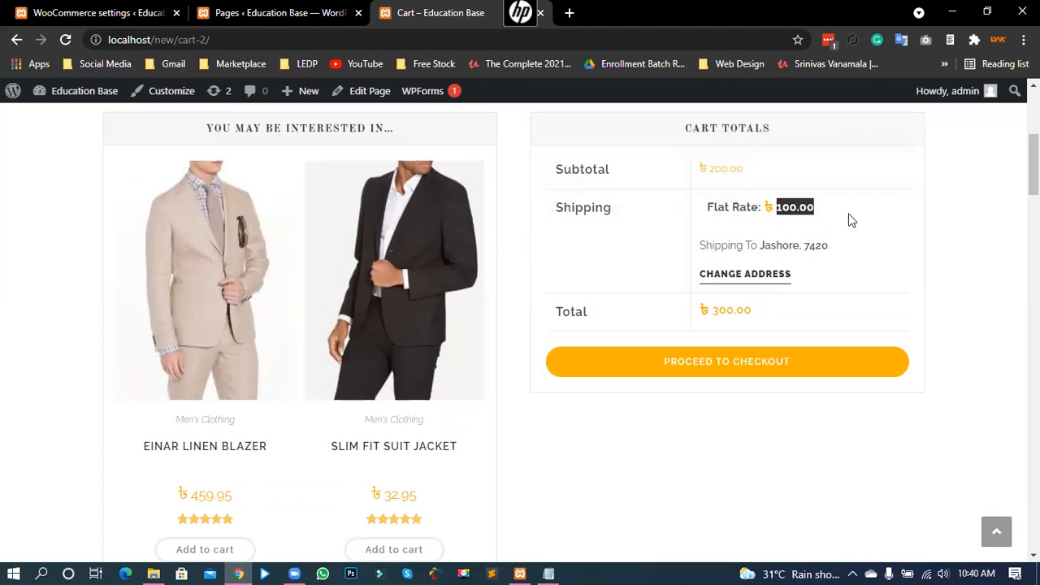
click(935, 231)
Step: Give Jashore Zone Free shipping, then recheck the cart with postcode 7400: Free Shipping, ৳200.00 total
click(108, 9)
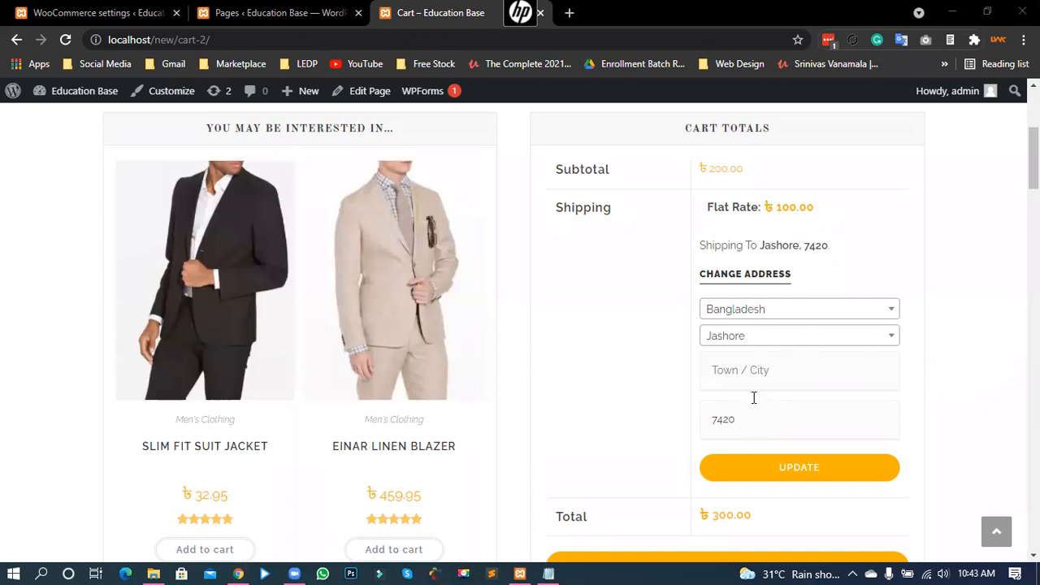
double_click(736, 424)
text(7400)
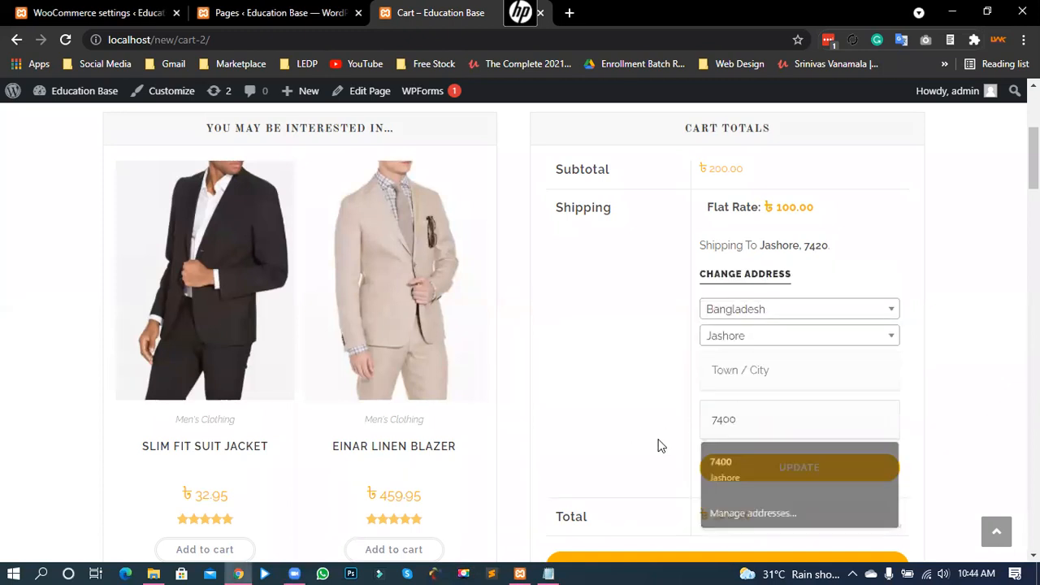
click(801, 471)
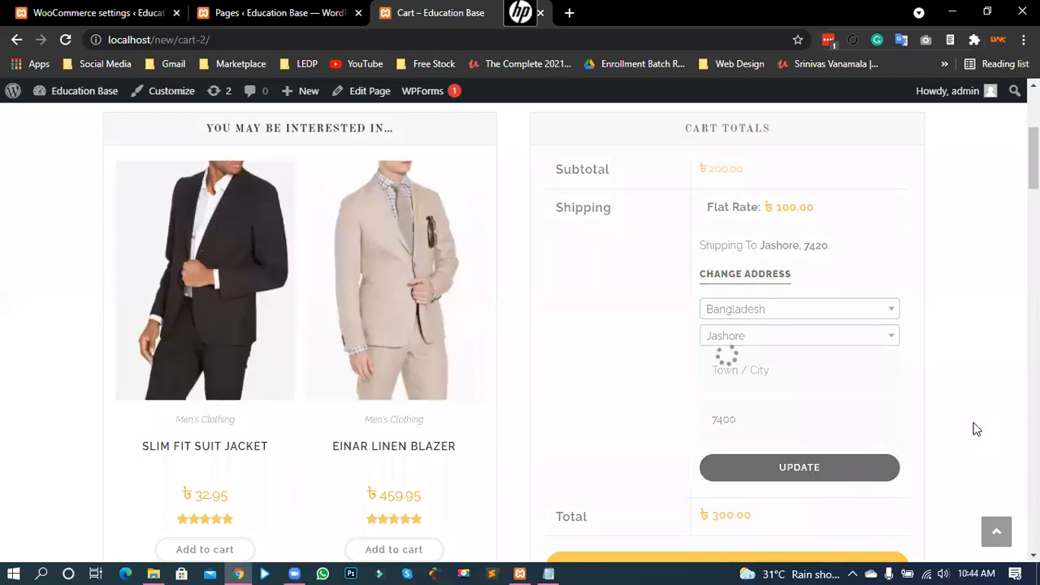
drag(720, 205, 784, 206)
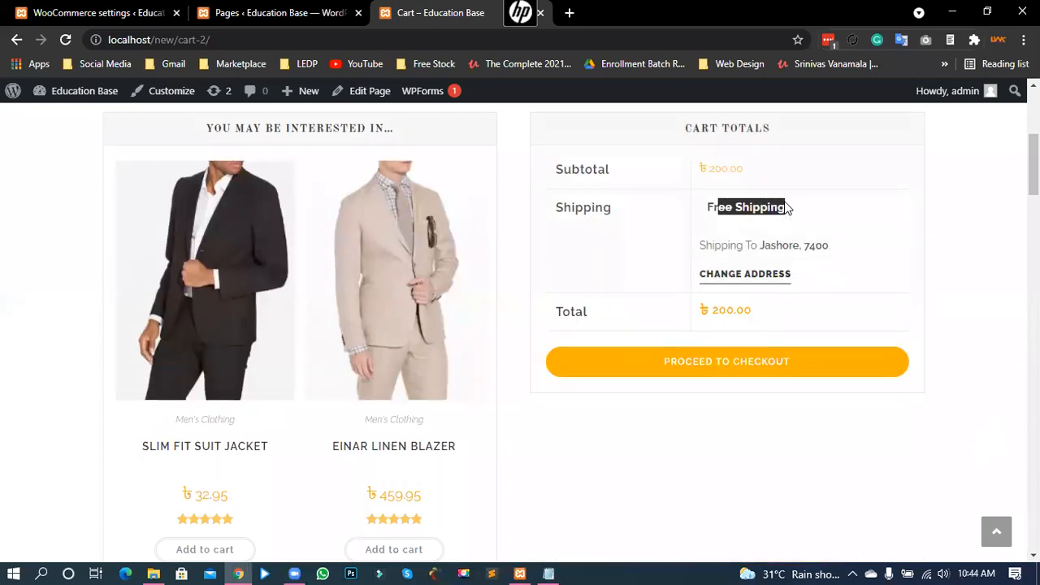
click(738, 207)
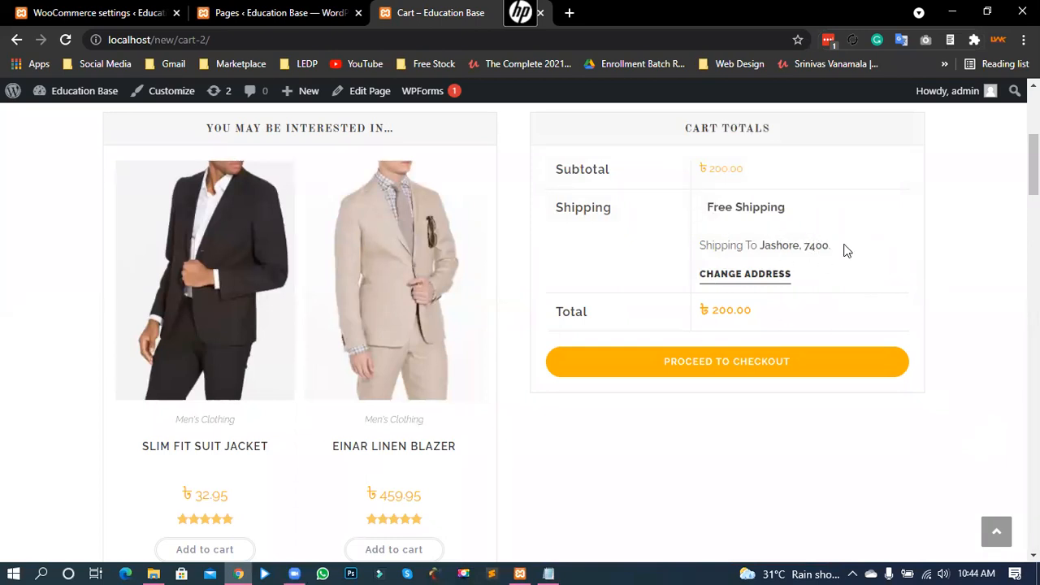
drag(833, 250, 816, 246)
click(738, 207)
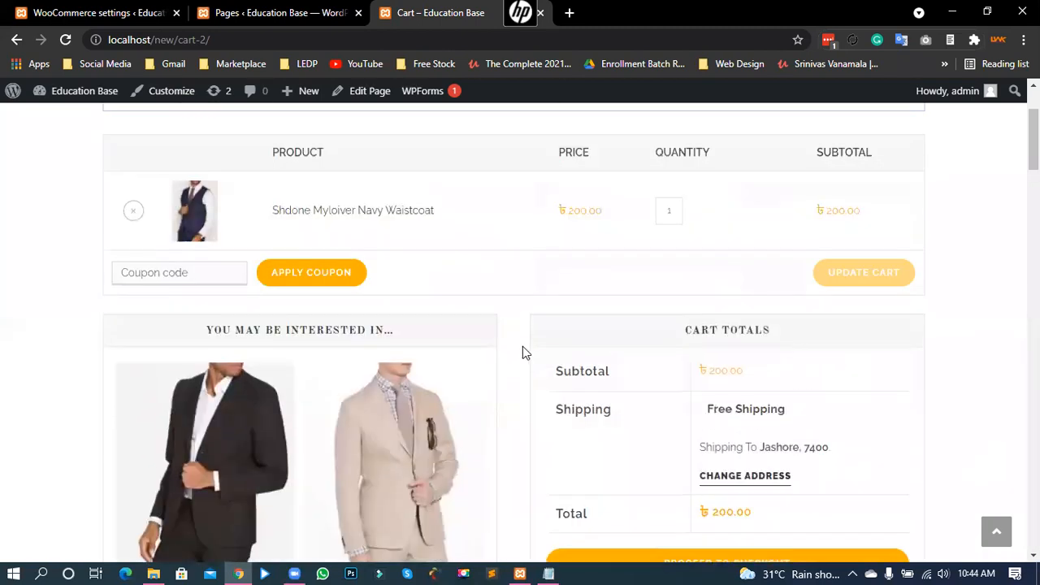
click(96, 9)
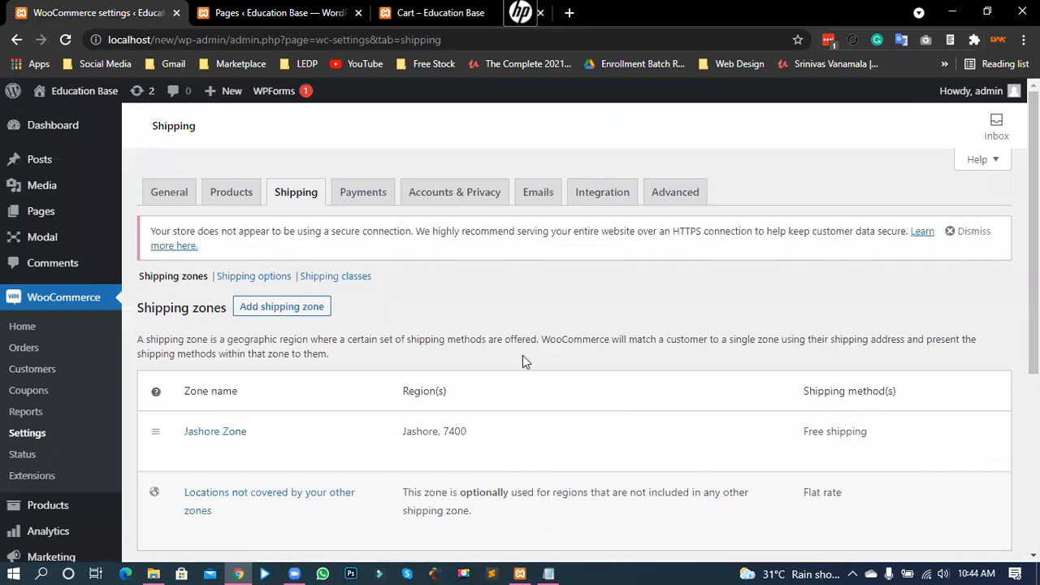
Step: Open the Shipping options page showing the cart calculator enabled and billing address as default destination
scroll(522, 355, down, 2)
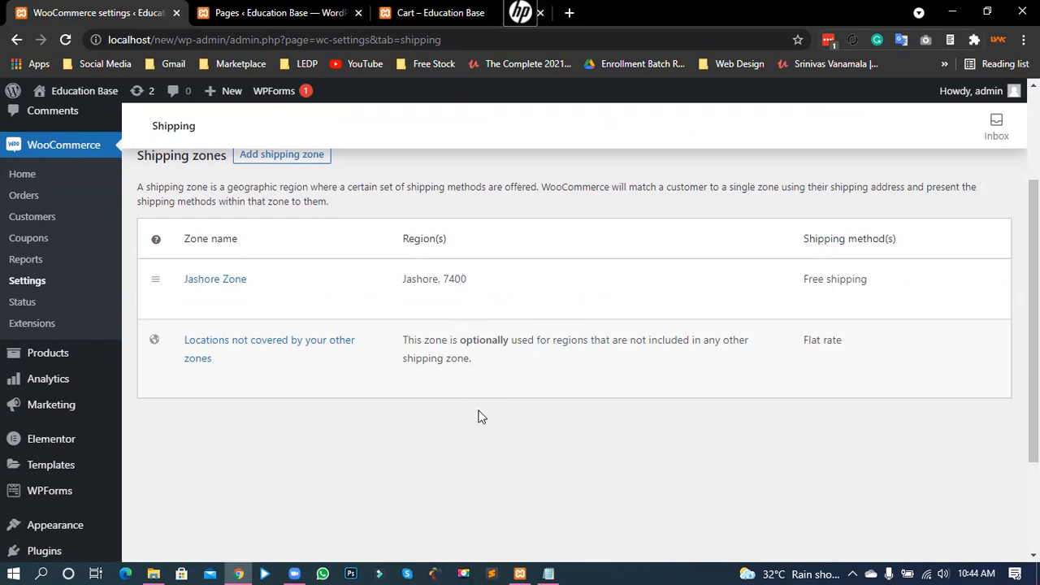
scroll(479, 418, up, 2)
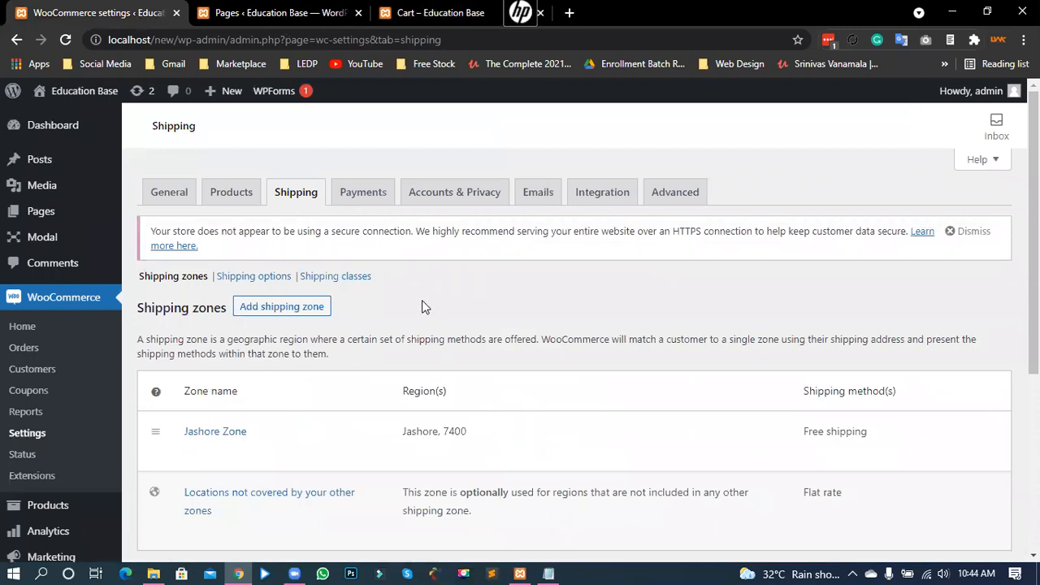
click(252, 278)
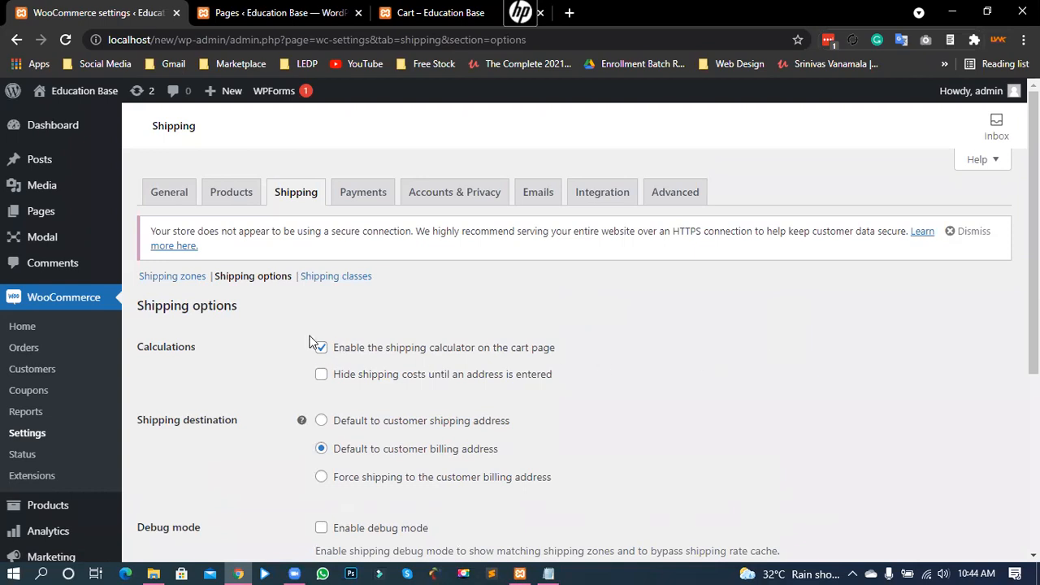
scroll(297, 353, down, 1)
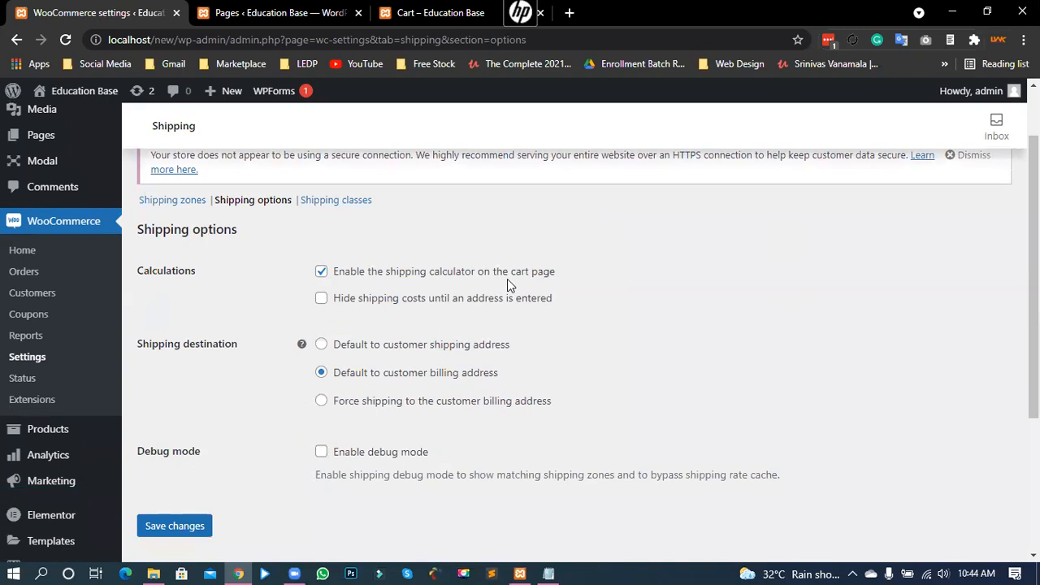
Step: Review the cart's Free Shipping line and address, then return to the WooCommerce settings tab
click(297, 8)
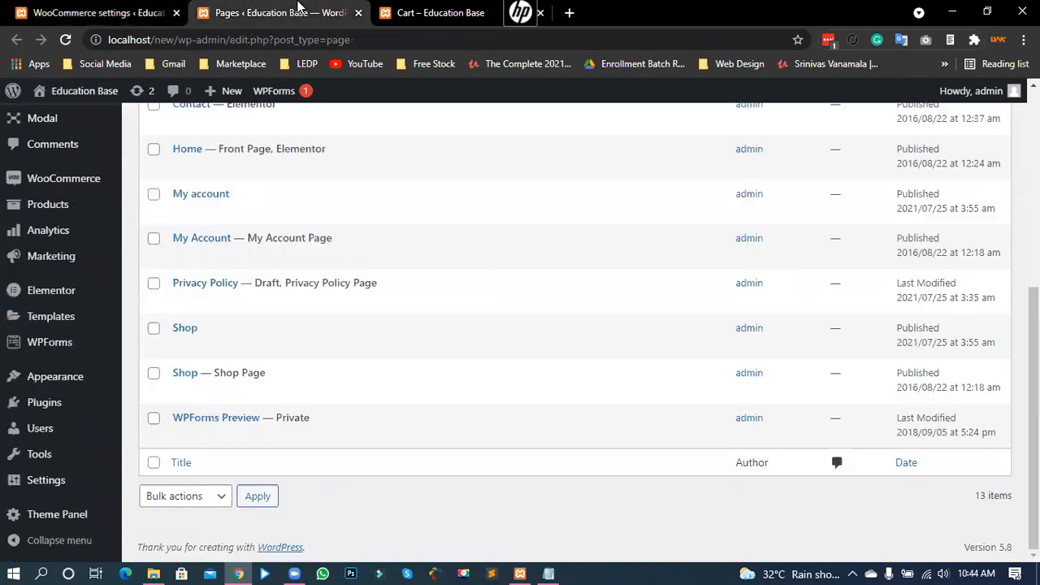
click(441, 16)
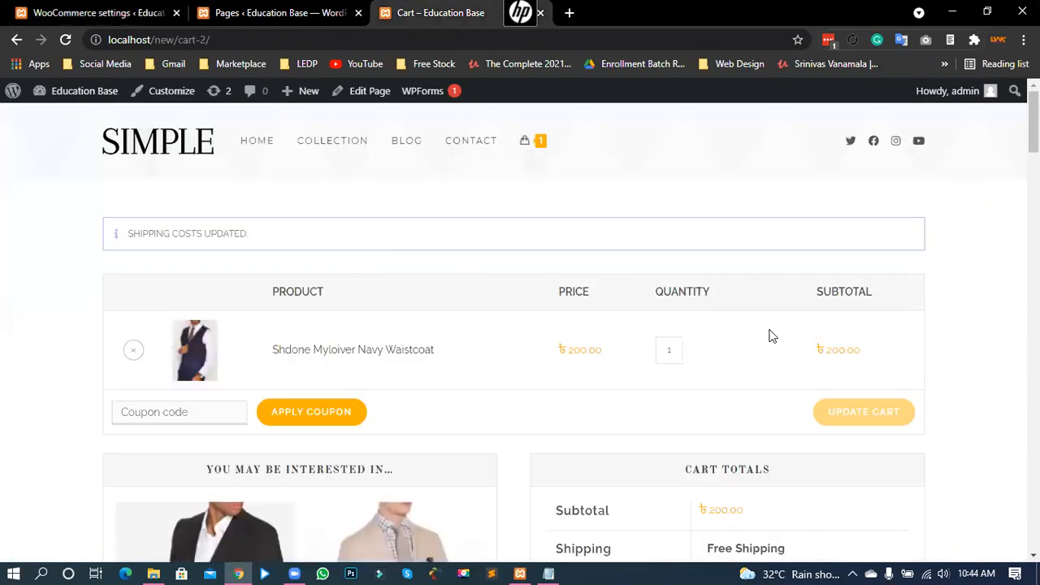
scroll(874, 402, down, 4)
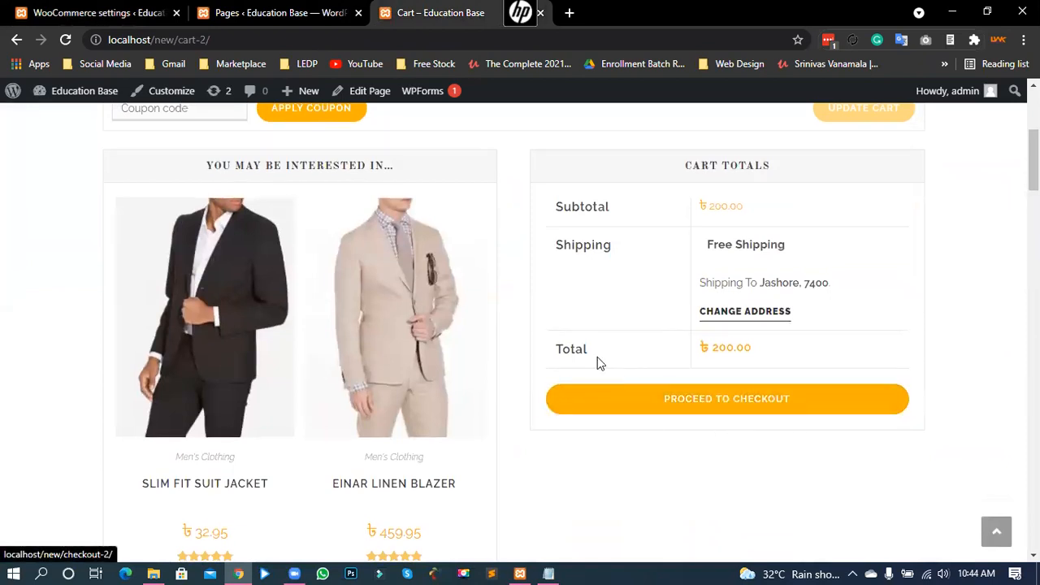
scroll(597, 363, up, 1)
drag(701, 325, 794, 360)
click(517, 318)
click(794, 360)
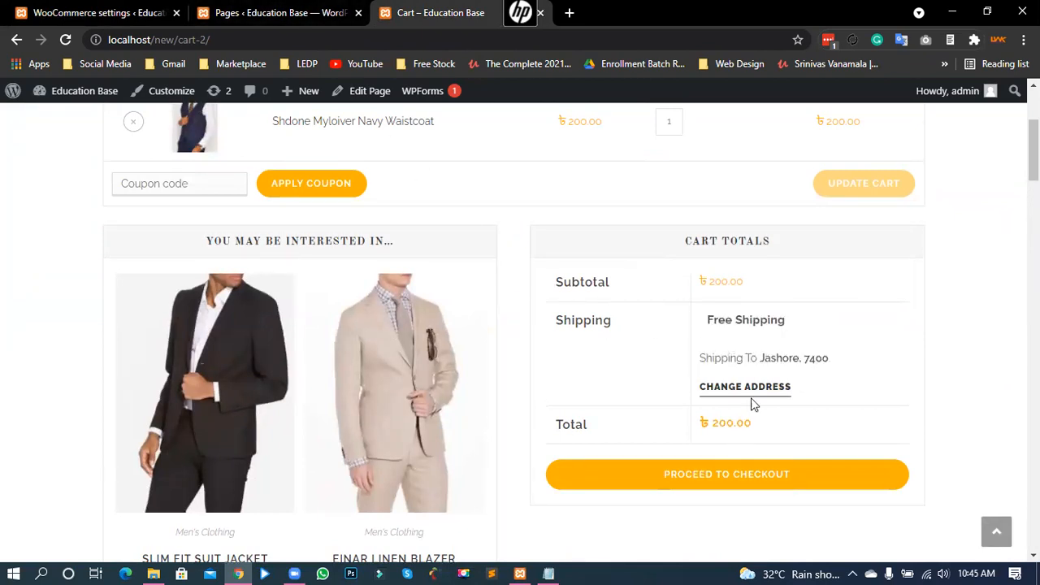
triple_click(720, 324)
click(725, 363)
click(114, 10)
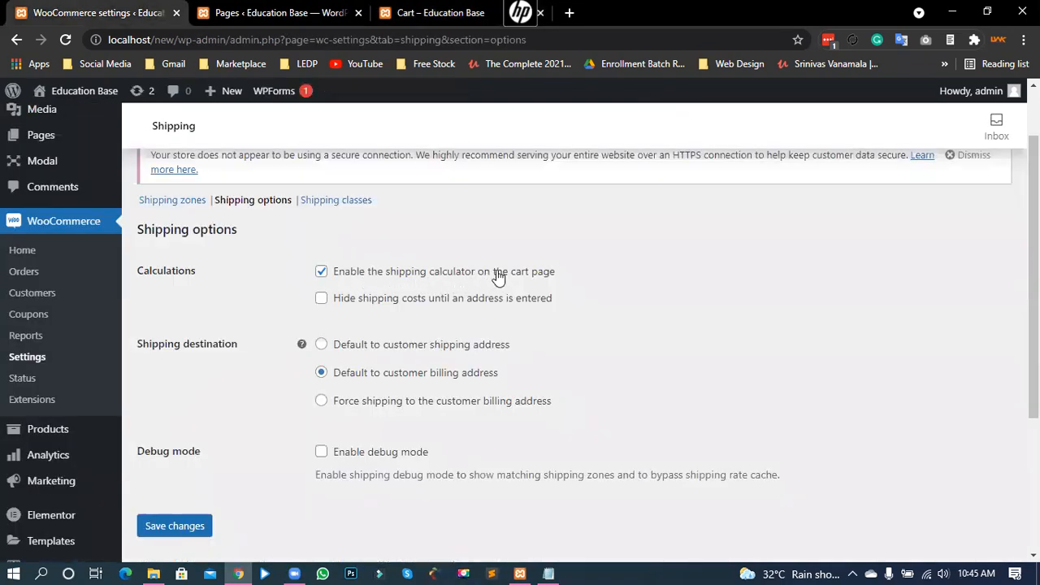
Step: Disable the cart-page shipping calculator, save, and reload the cart to confirm no address change
click(320, 273)
click(180, 524)
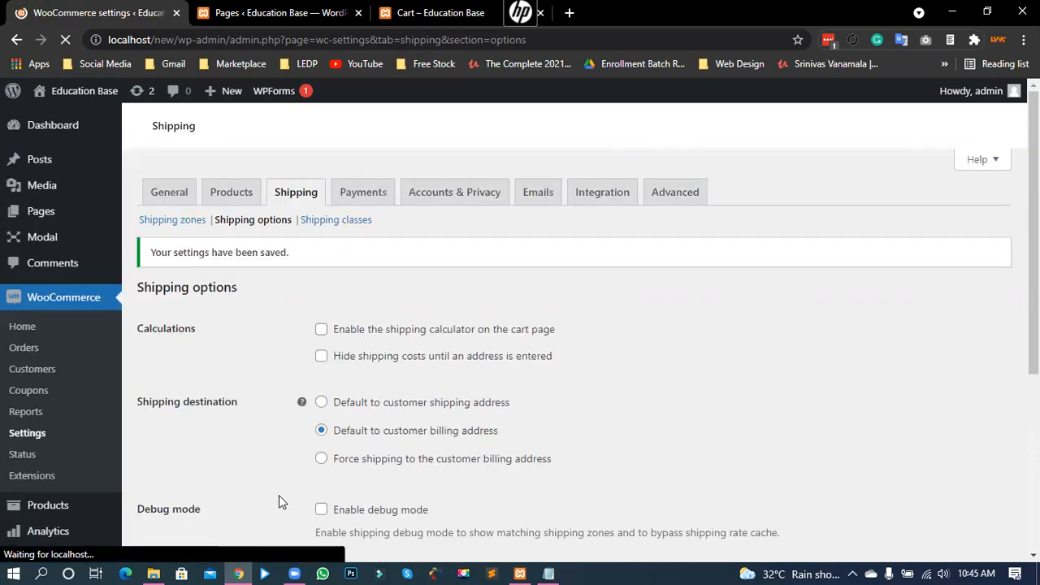
click(469, 10)
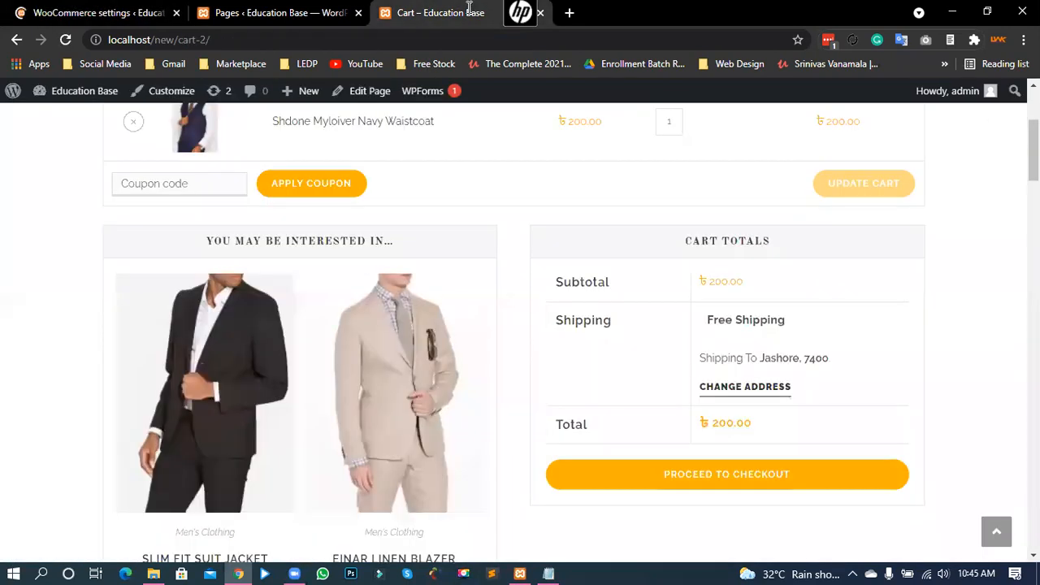
click(68, 39)
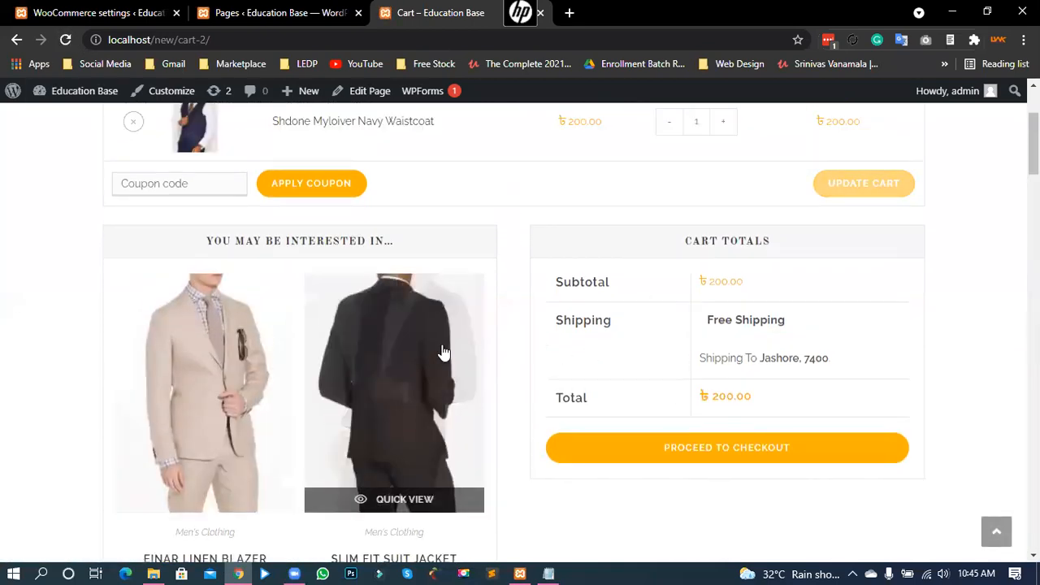
drag(700, 358, 828, 358)
click(764, 376)
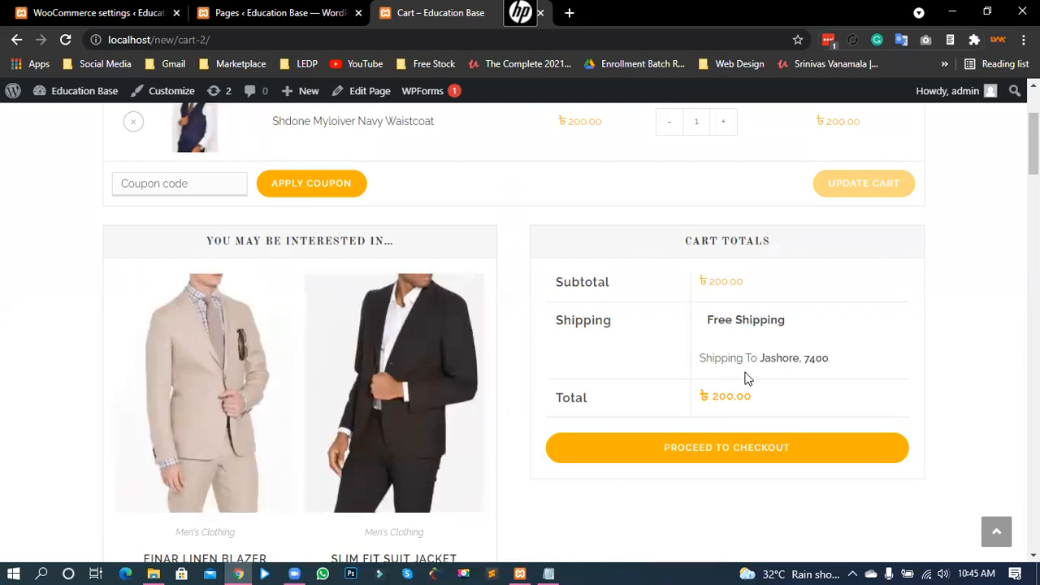
double_click(773, 357)
click(762, 363)
Step: Proceed to checkout and review the Free Shipping line in the order
click(703, 455)
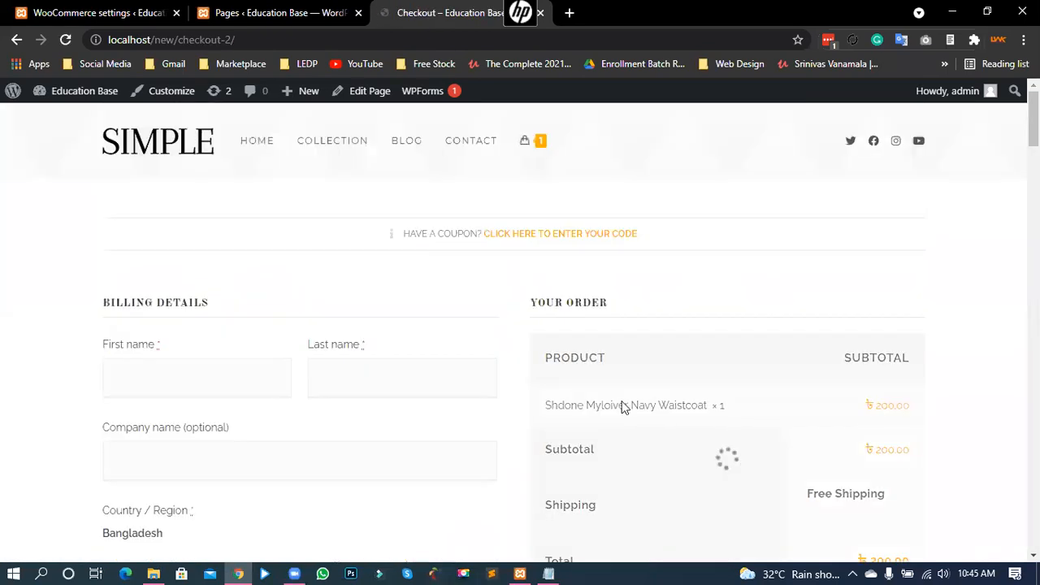
scroll(1001, 399, down, 2)
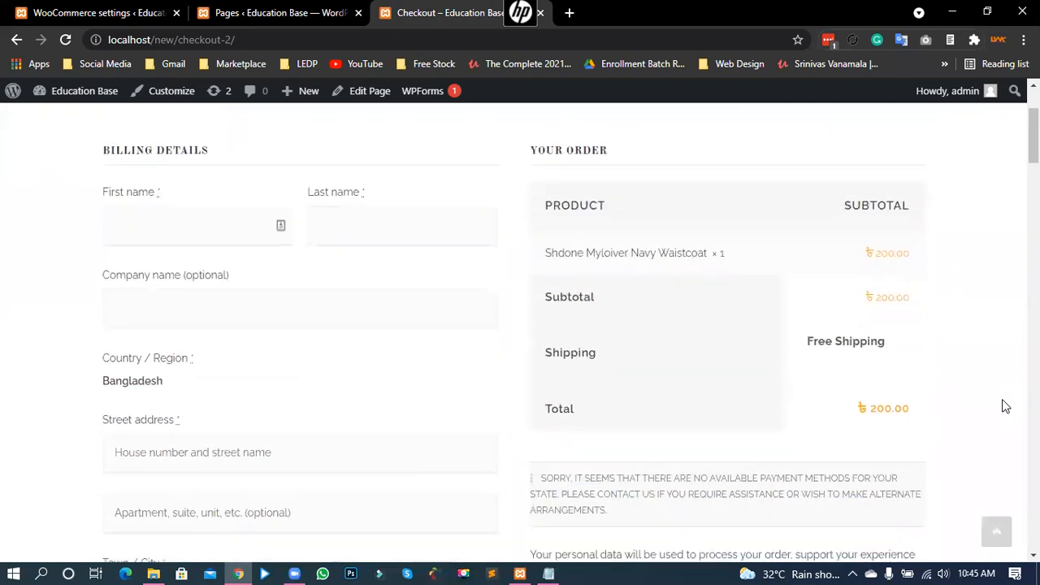
drag(817, 341, 851, 327)
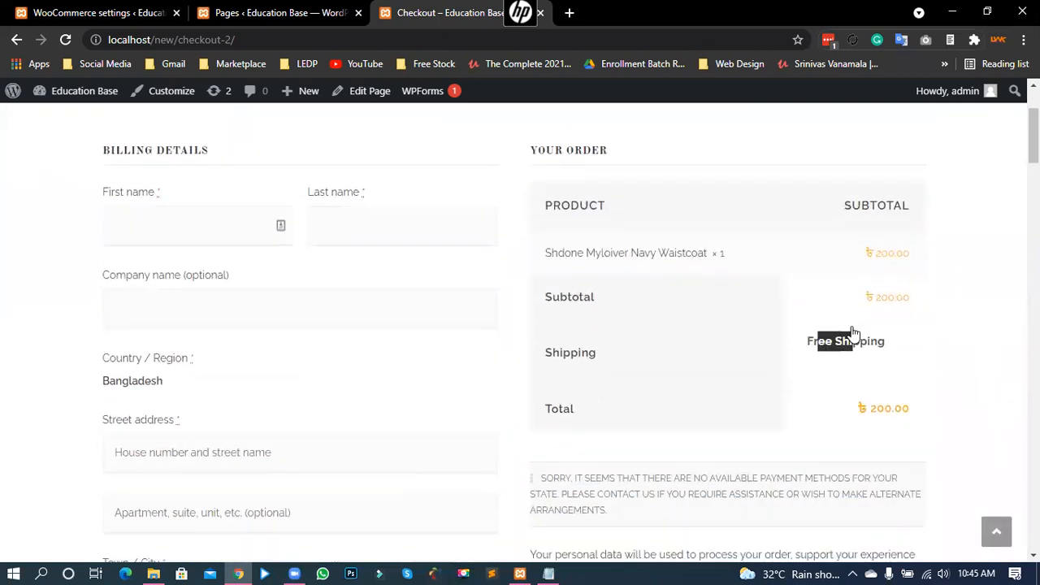
click(824, 341)
scroll(282, 334, down, 1)
scroll(280, 332, down, 3)
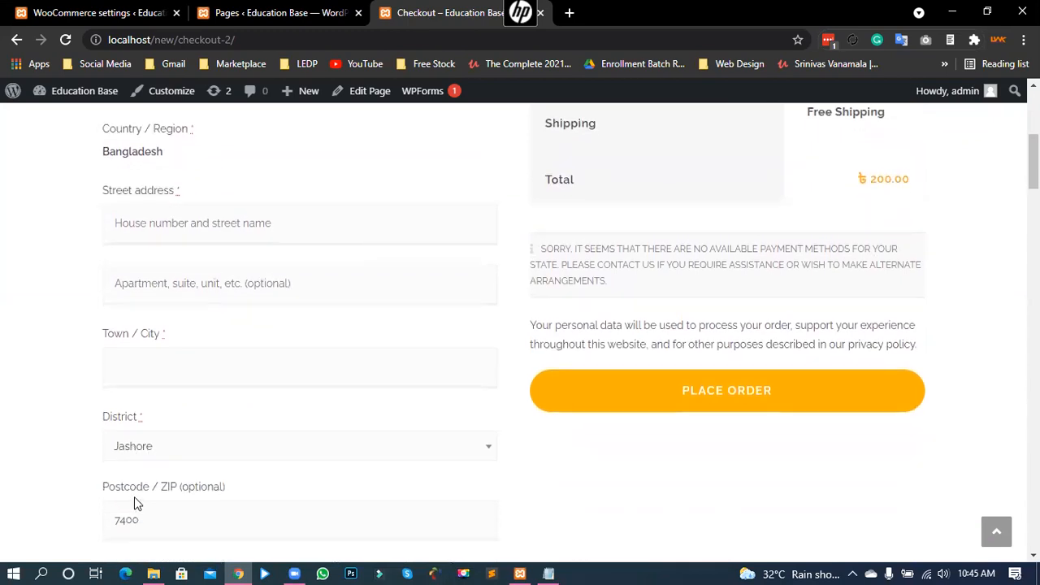
scroll(137, 492, down, 1)
Step: Set the billing District to Jhalokati
click(164, 373)
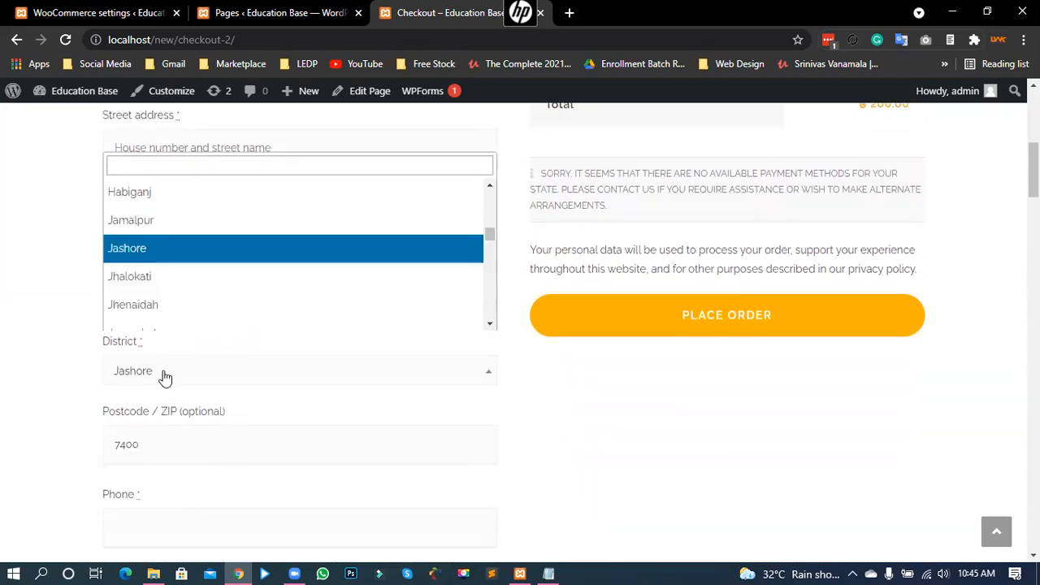
click(158, 275)
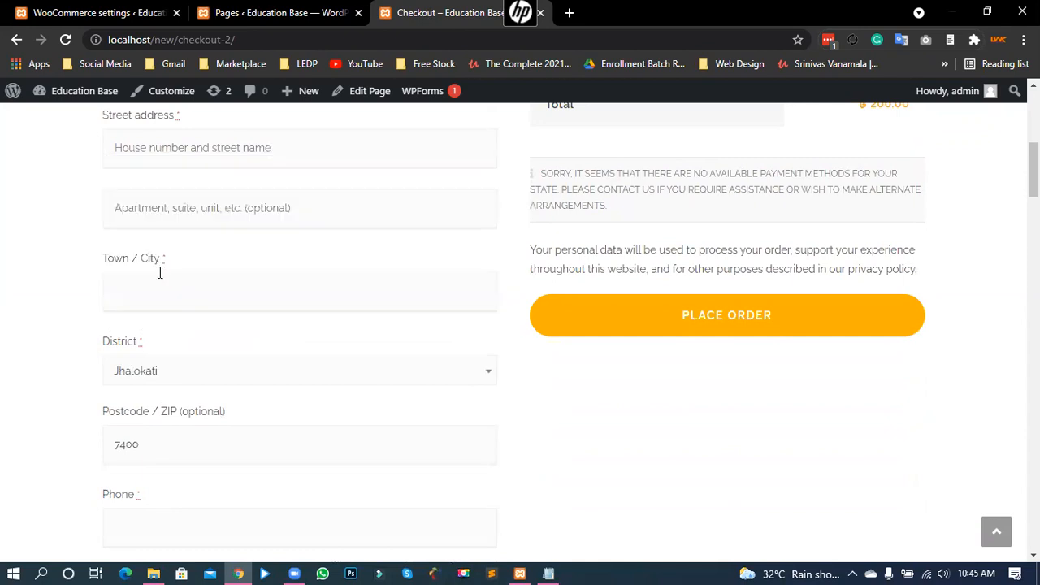
scroll(469, 415, up, 2)
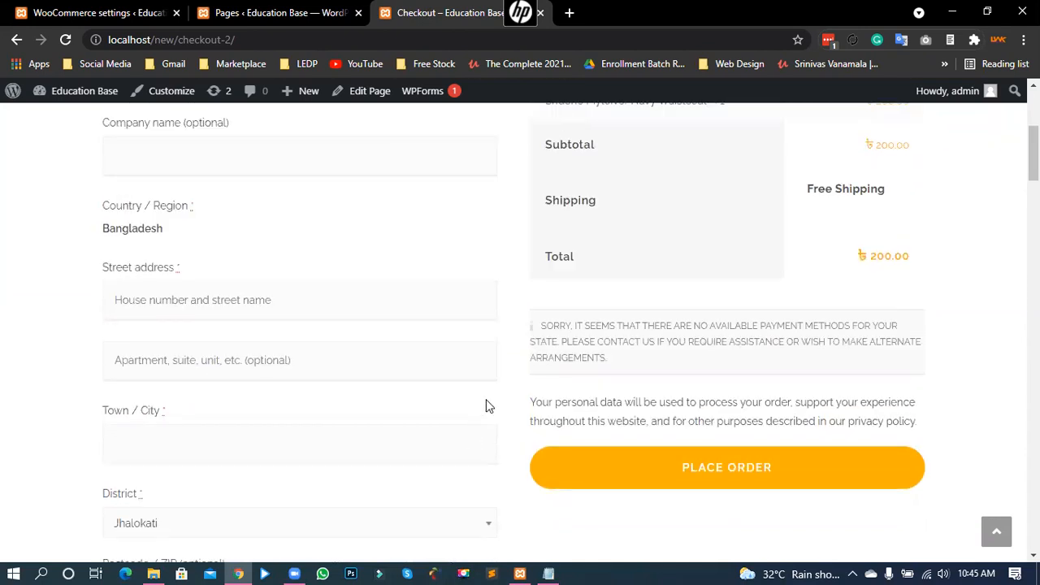
scroll(484, 398, down, 9)
scroll(480, 396, up, 8)
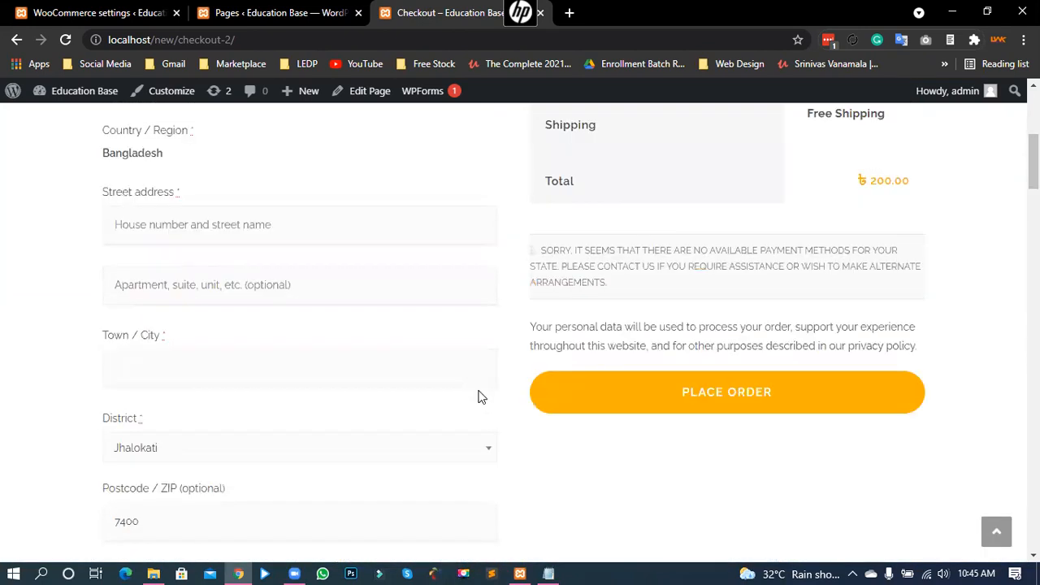
scroll(480, 394, up, 5)
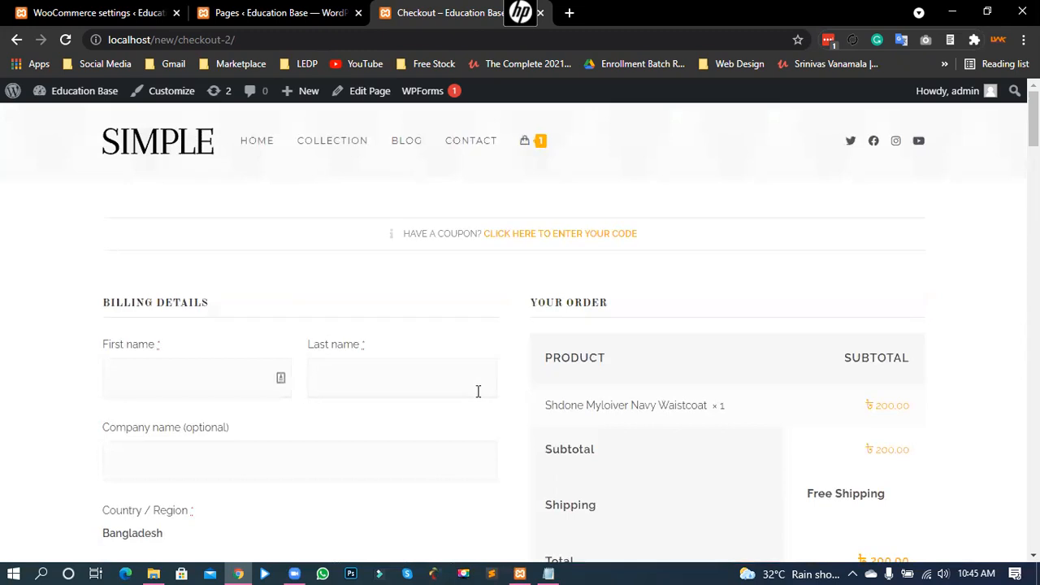
scroll(477, 391, down, 10)
scroll(162, 325, up, 2)
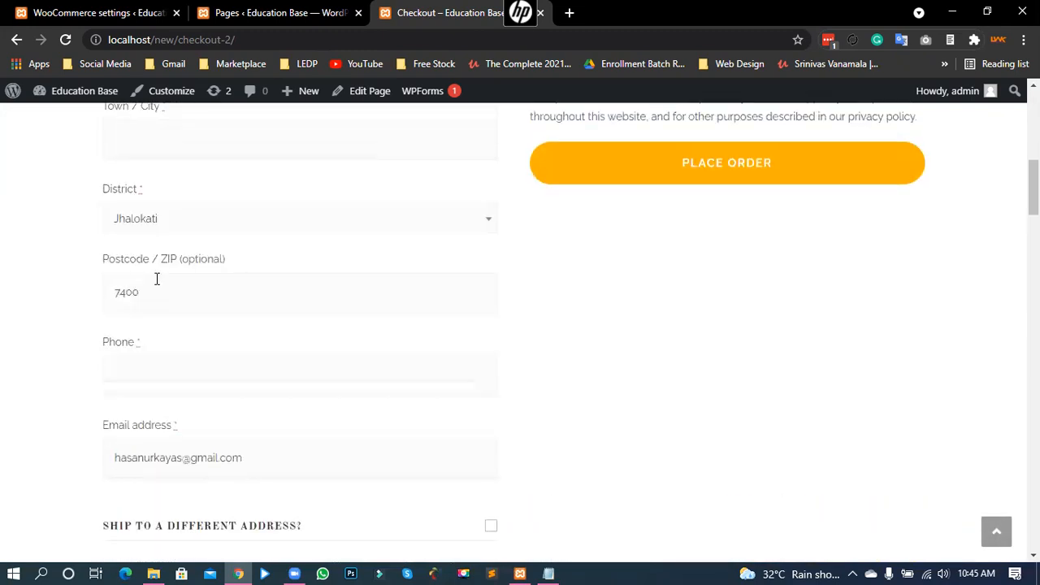
Step: Delete the 7400 postcode and check that shipping remains Free Shipping
double_click(157, 278)
key(BackSpace)
key(Escape)
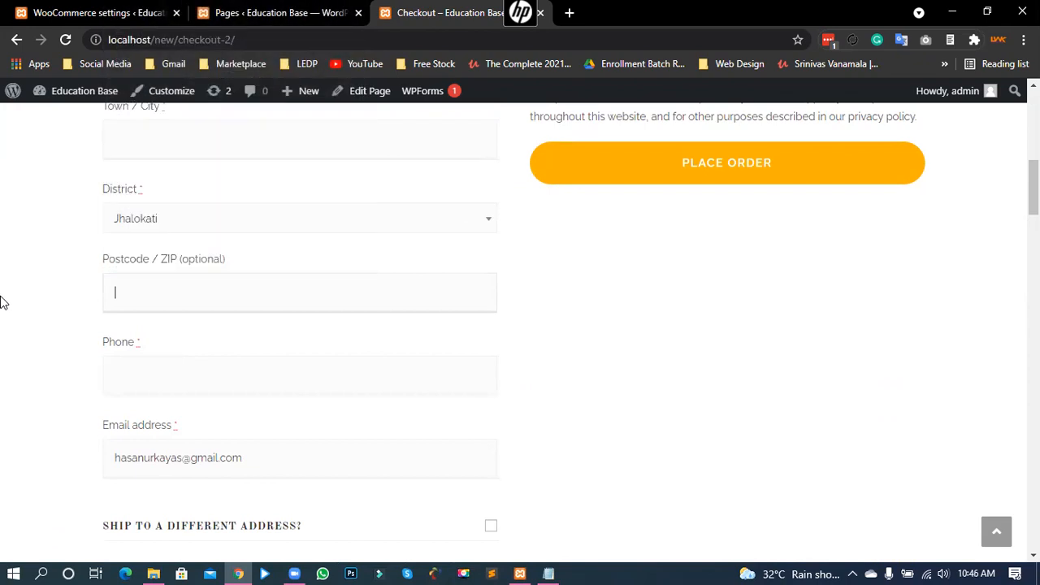
scroll(52, 295, up, 3)
scroll(52, 297, up, 3)
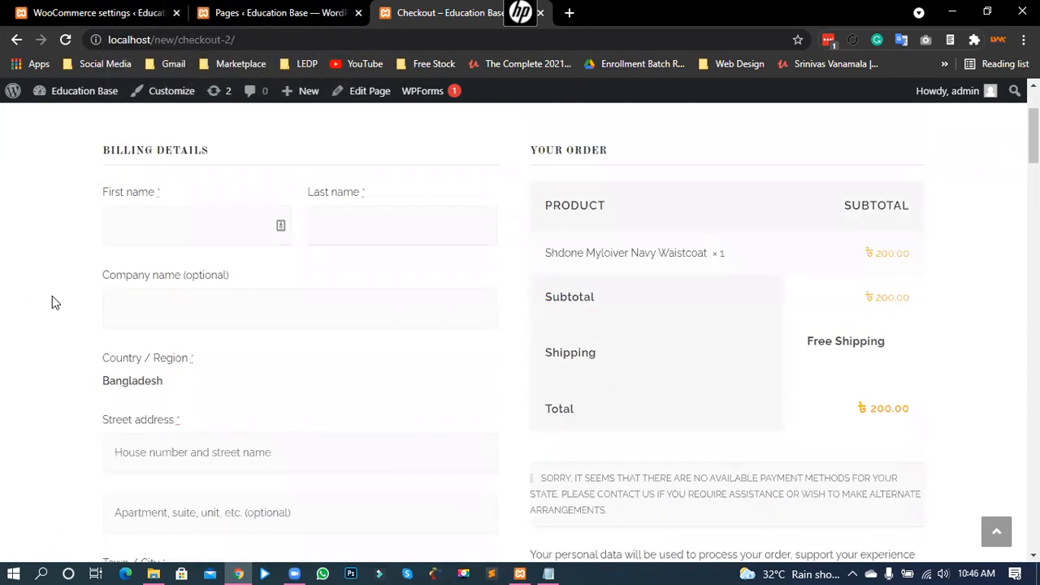
scroll(51, 307, down, 2)
scroll(46, 318, up, 4)
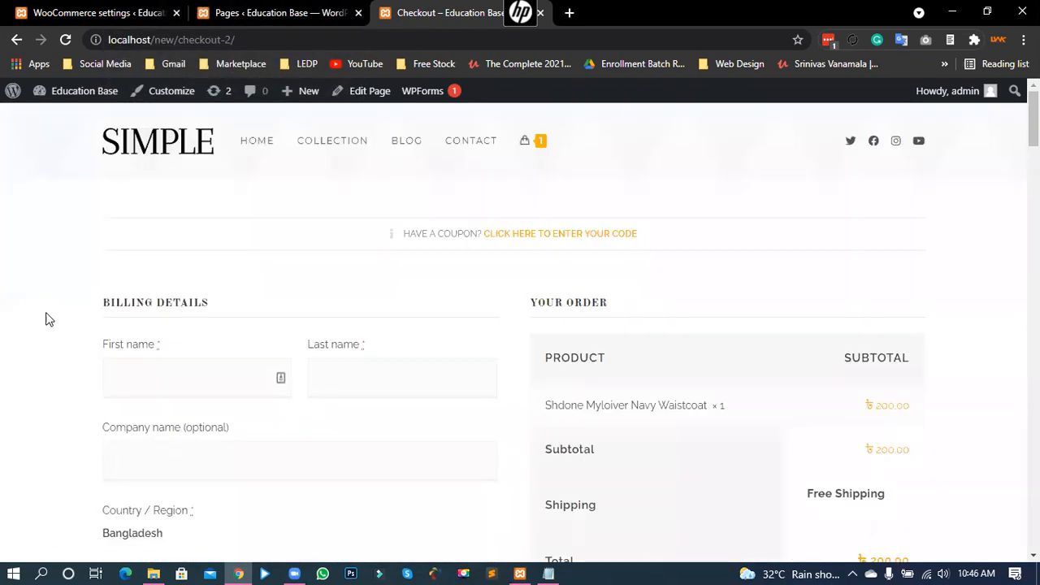
scroll(46, 318, down, 3)
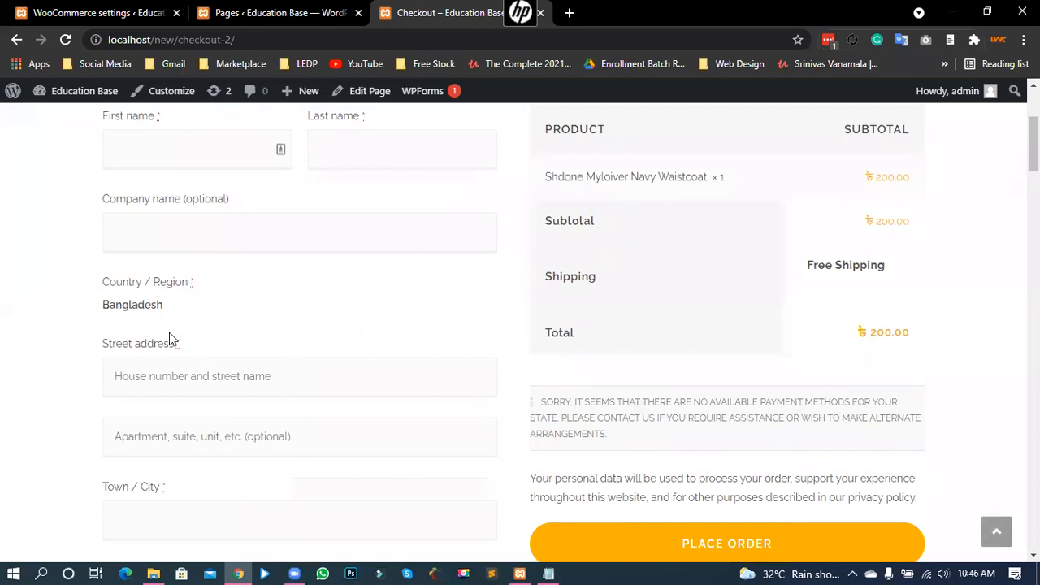
scroll(176, 374, down, 3)
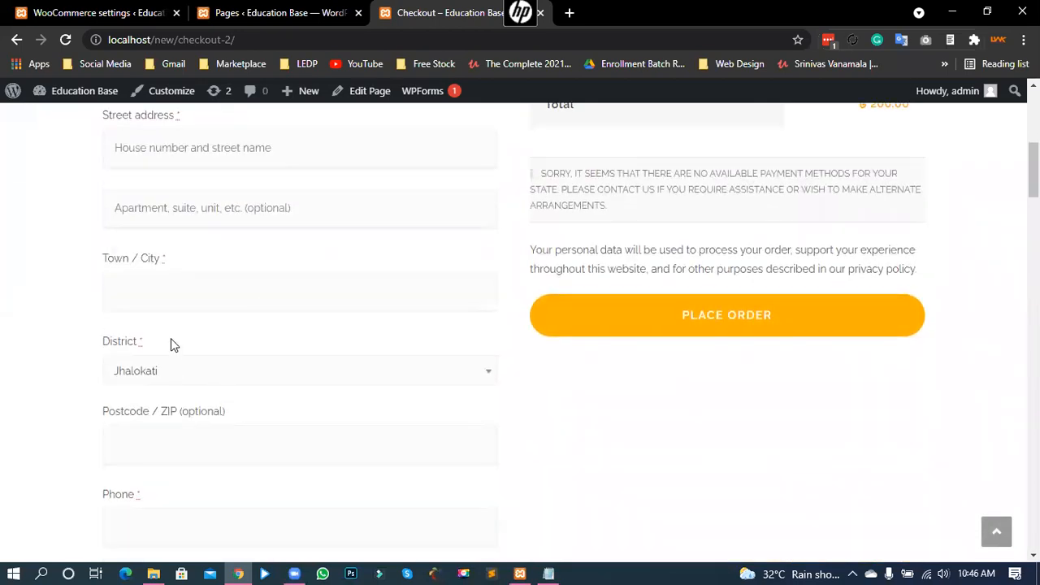
scroll(175, 325, down, 2)
scroll(174, 327, up, 4)
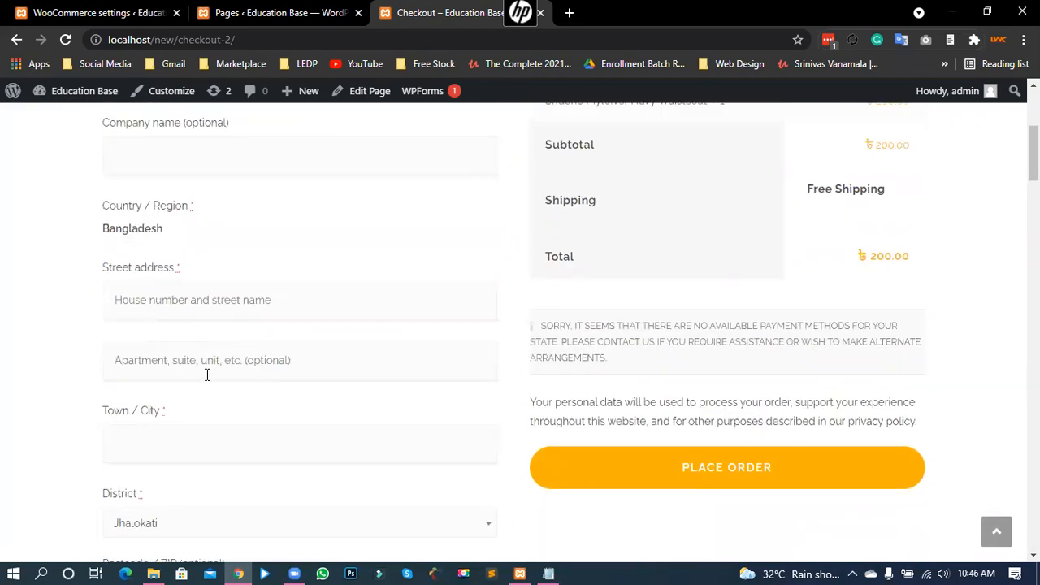
Step: Highlight the billing country Bangladesh on the checkout form
mouse_move(156, 228)
mouse_down()
mouse_move(110, 226)
mouse_move(160, 228)
mouse_up()
click(132, 230)
click(142, 230)
drag(126, 232, 165, 228)
Step: Return to the WooCommerce settings tab and open the General store settings
click(115, 225)
click(157, 230)
click(47, 11)
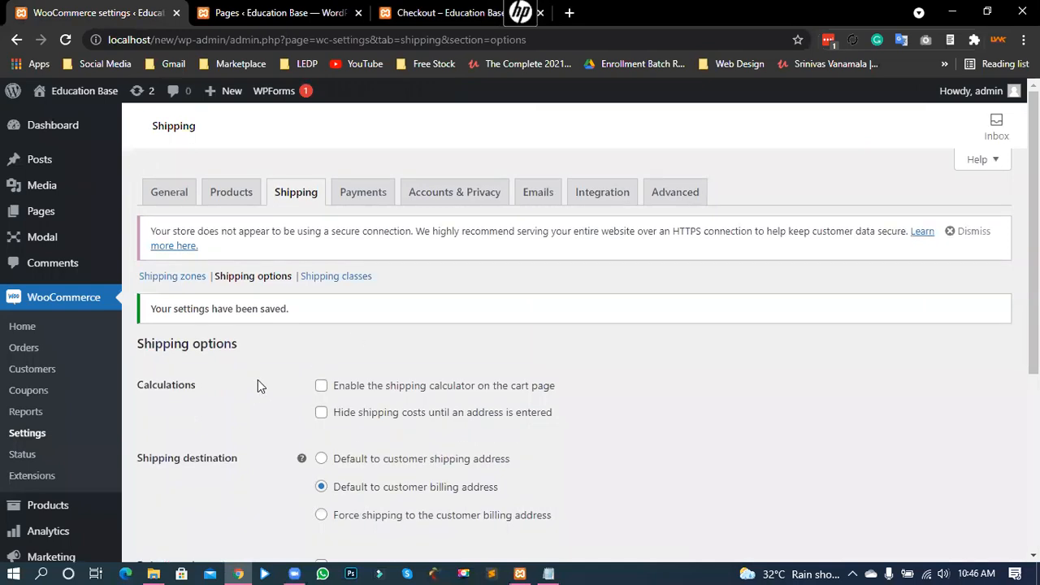
click(168, 193)
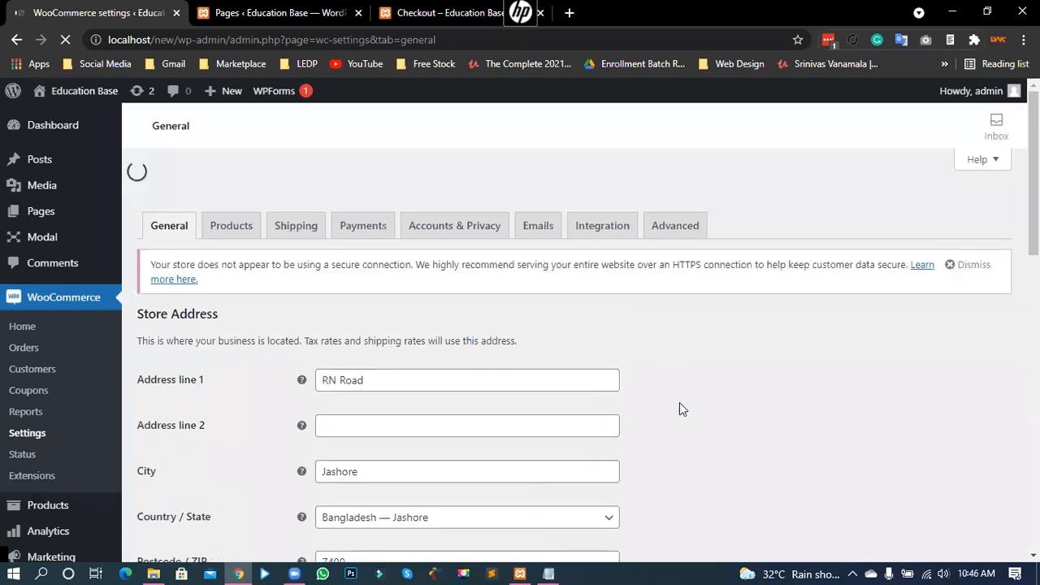
scroll(679, 406, down, 7)
scroll(501, 352, up, 3)
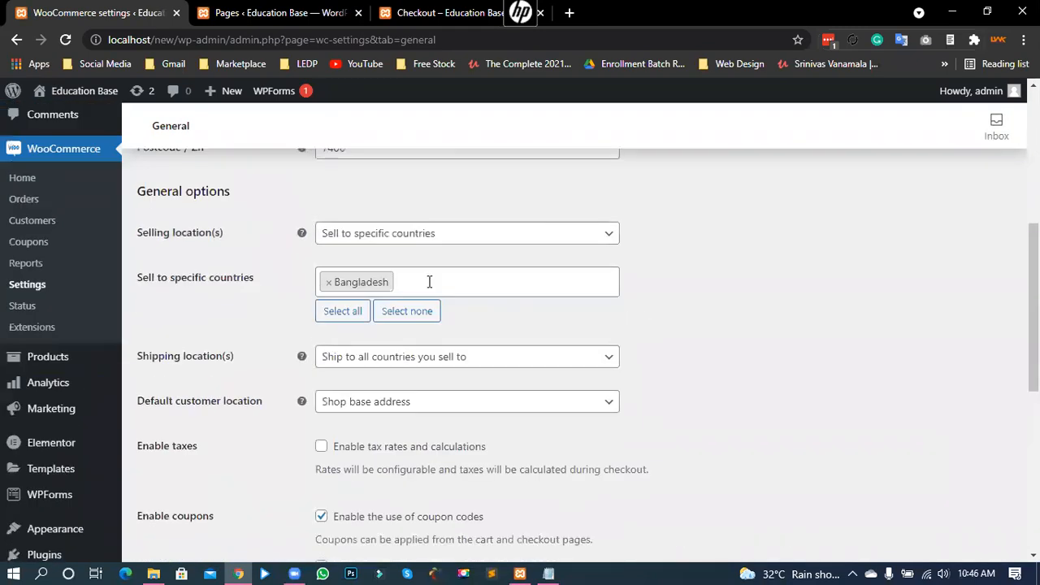
Step: Add Argentina to the selling countries, save, and reload the checkout page
click(430, 282)
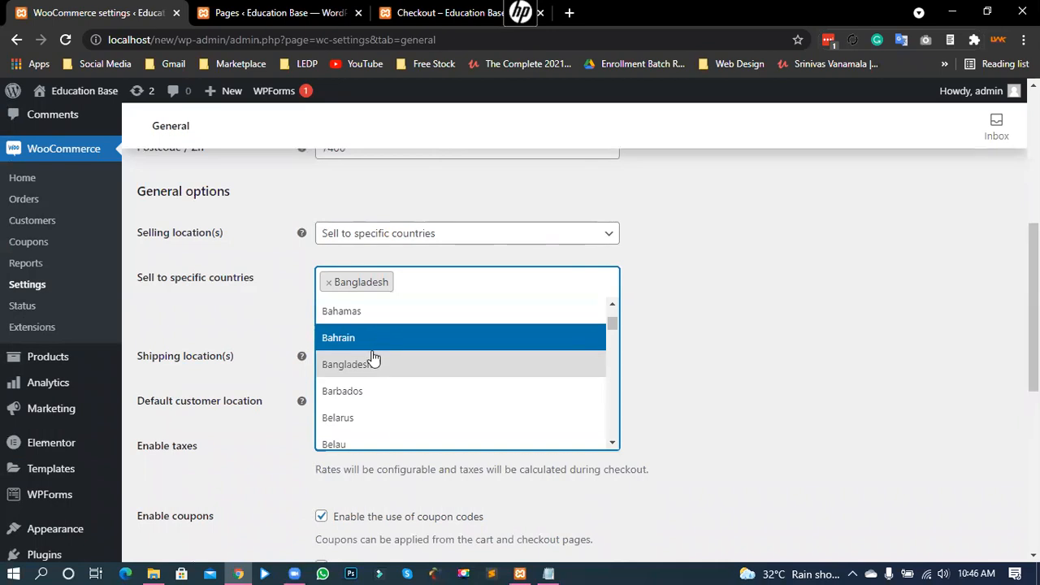
scroll(369, 381, up, 3)
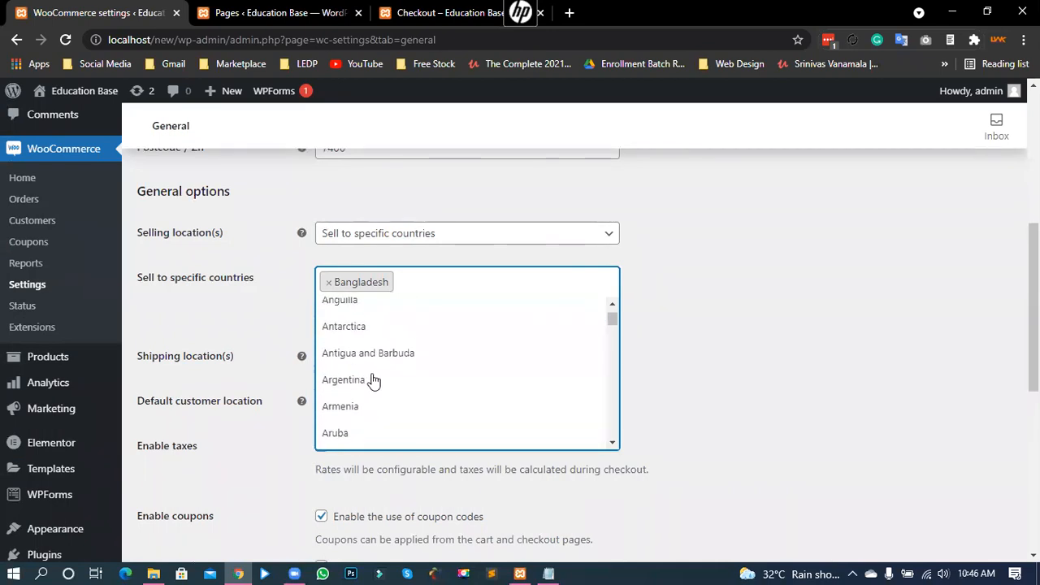
click(385, 384)
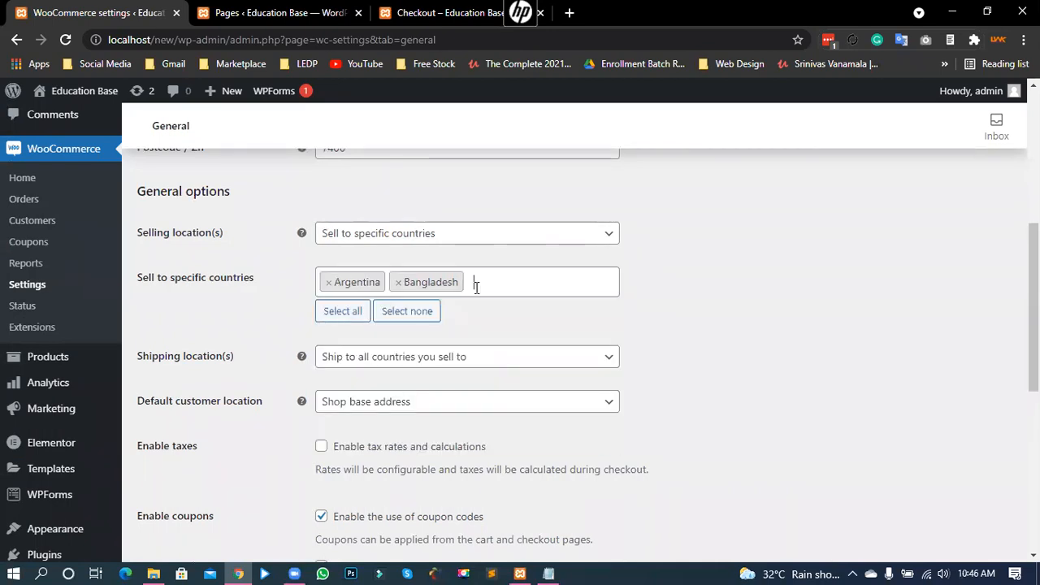
scroll(287, 434, down, 10)
click(198, 480)
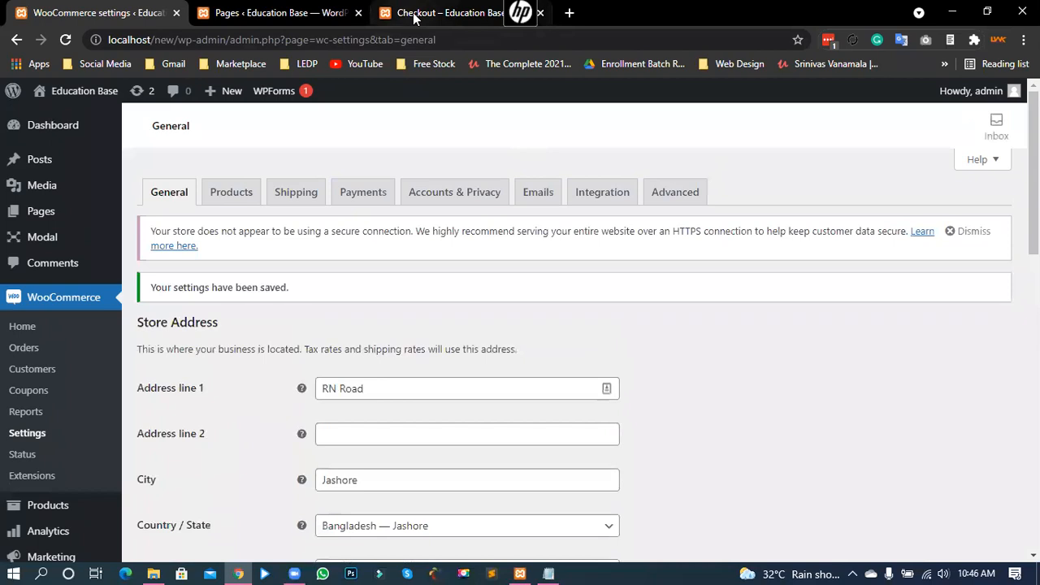
click(414, 15)
click(65, 40)
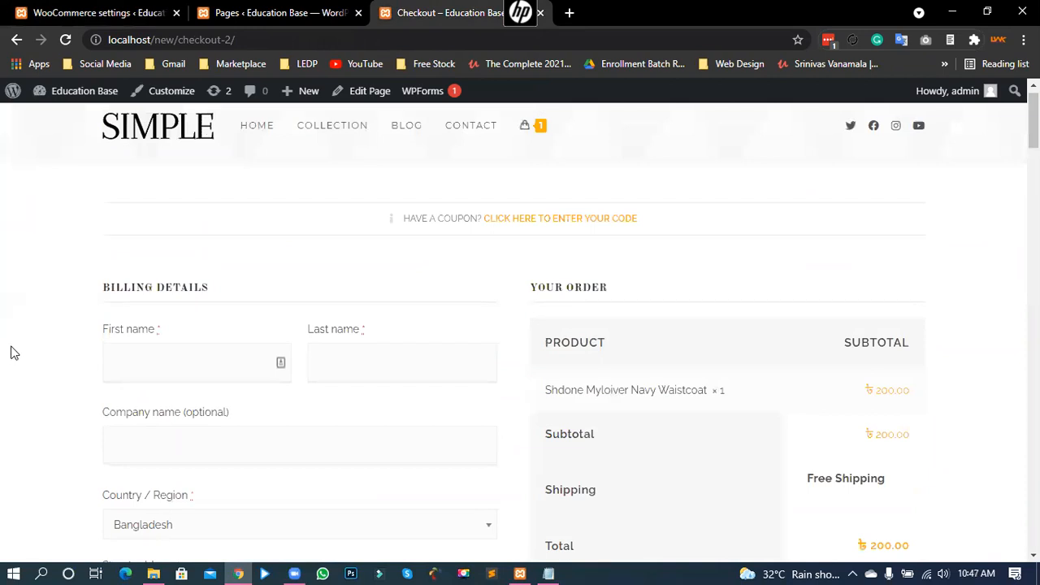
scroll(107, 349, down, 3)
click(184, 302)
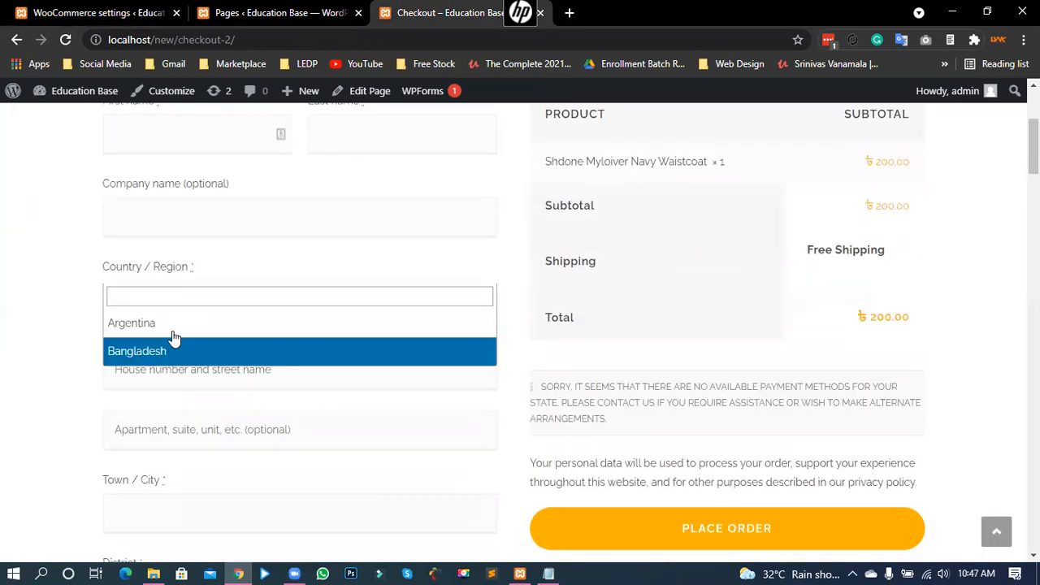
click(72, 281)
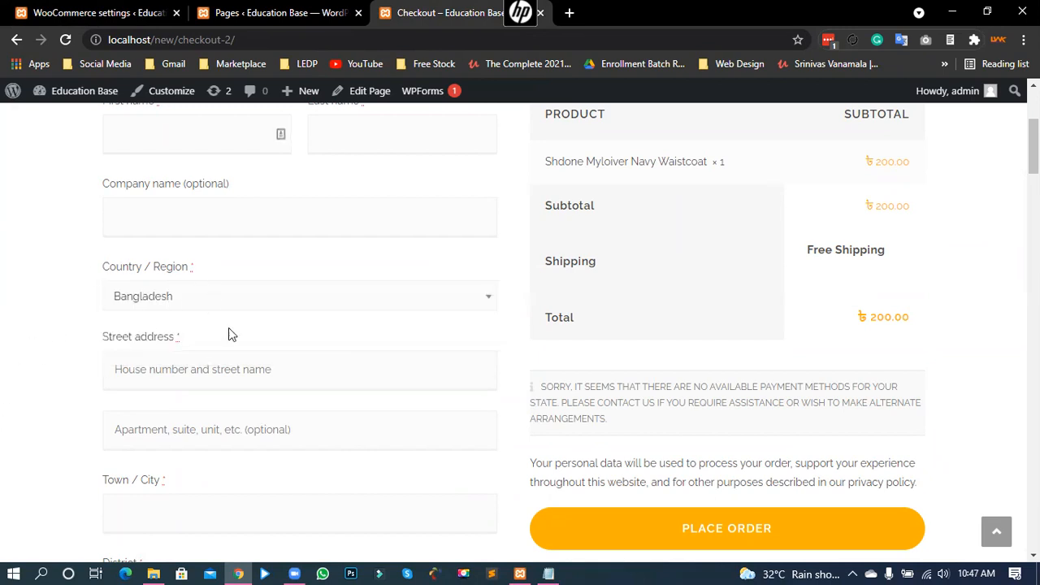
click(172, 294)
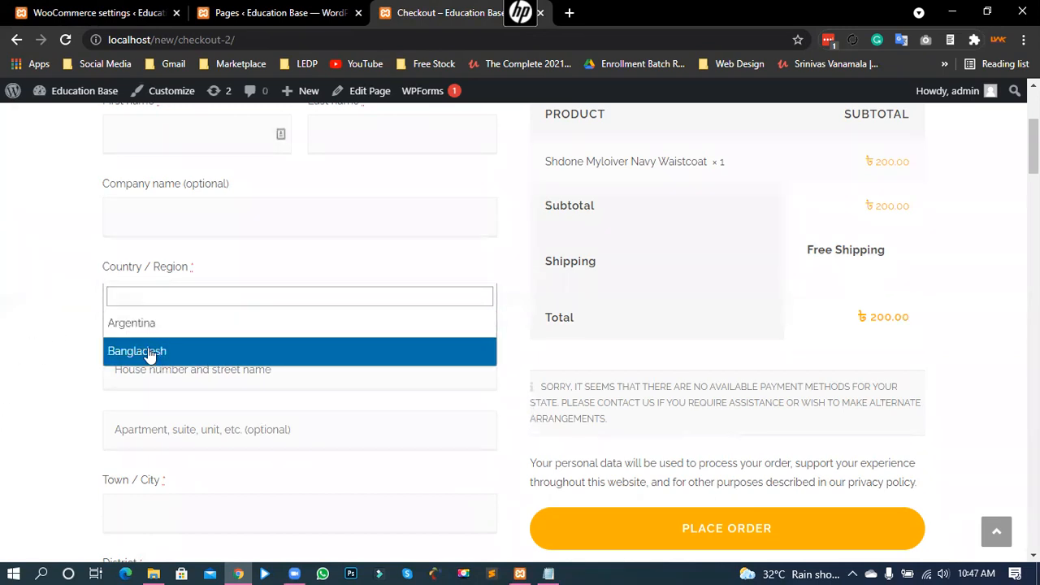
click(45, 335)
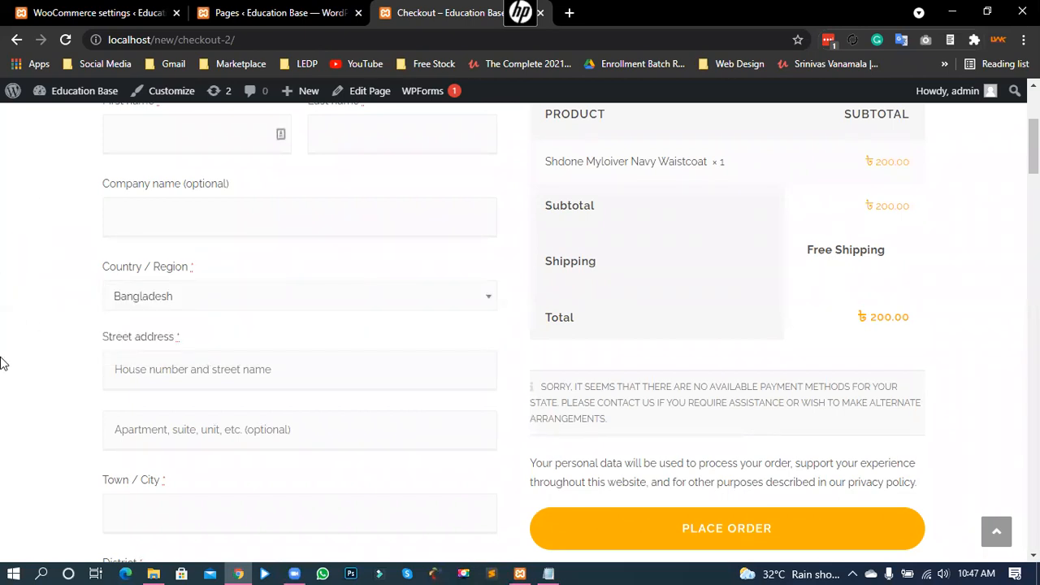
drag(538, 387, 593, 420)
click(571, 386)
drag(571, 386, 554, 385)
click(583, 385)
Step: In WooCommerce Shipping options, tick 'Enable the shipping calculator' and 'Hide shipping costs until an address is entered'
click(138, 11)
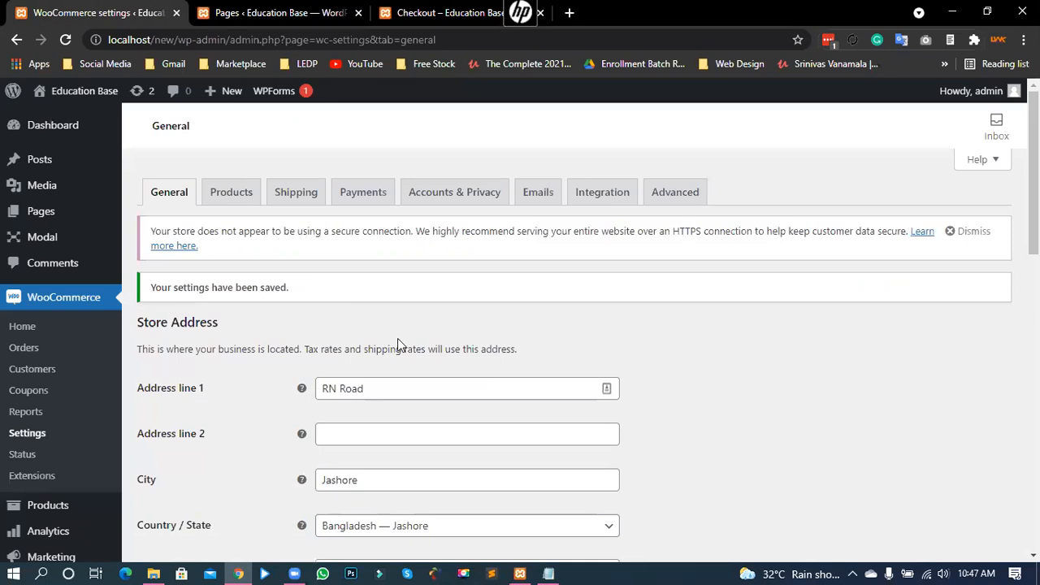
click(303, 209)
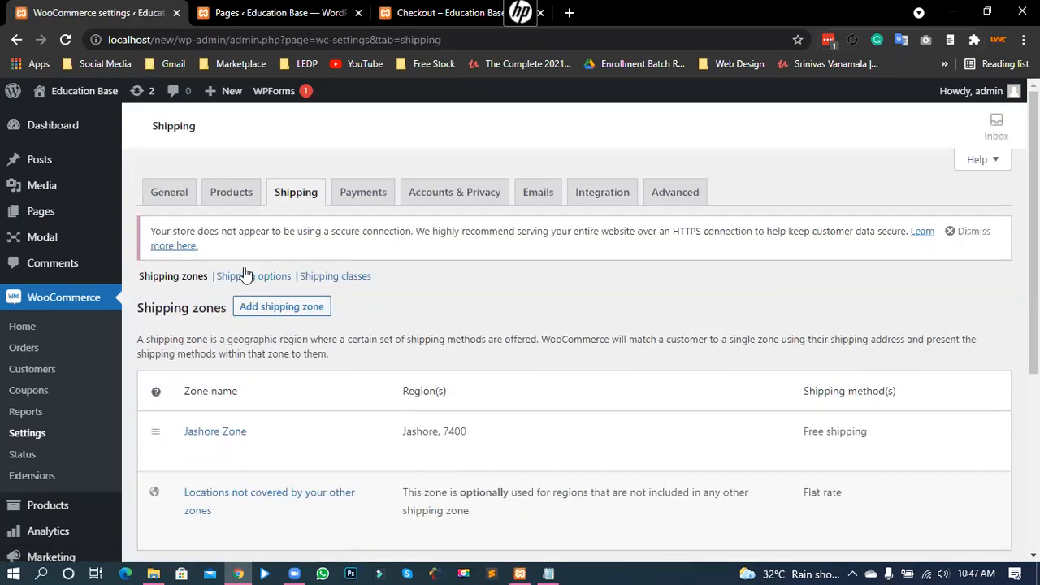
click(238, 281)
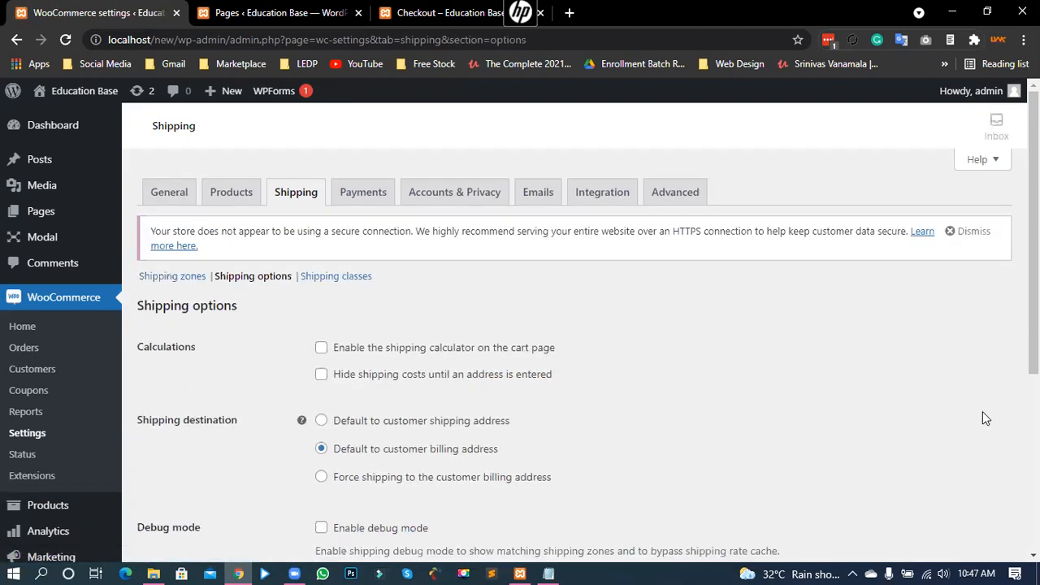
scroll(709, 404, down, 1)
click(322, 271)
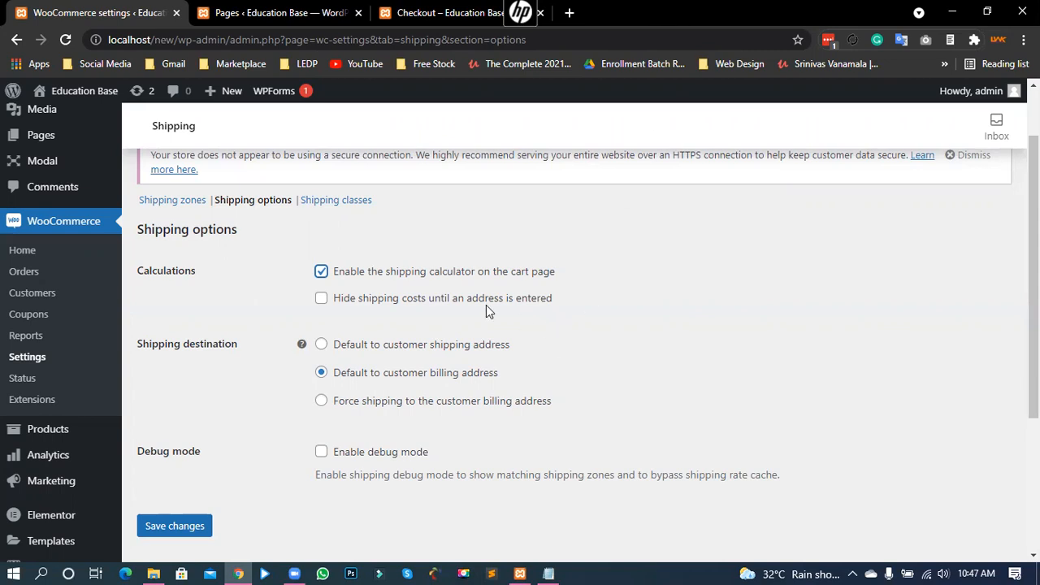
click(321, 298)
drag(148, 345, 225, 350)
click(167, 350)
Step: Scroll through the checkout's Billing details and ship-to-a-different-address section
click(418, 9)
scroll(228, 221, up, 3)
scroll(227, 226, up, 1)
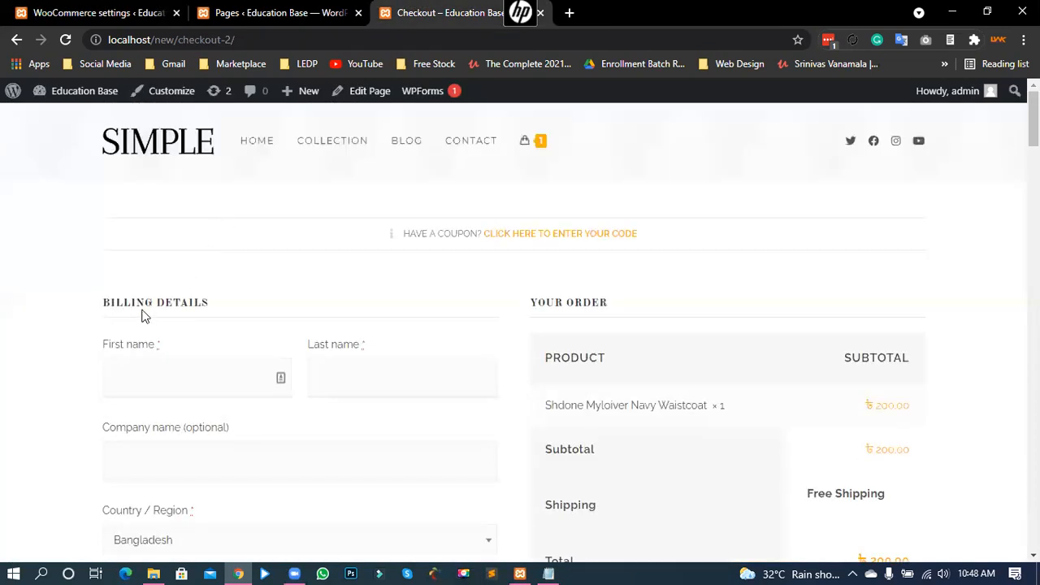
drag(101, 303, 204, 318)
click(204, 318)
scroll(171, 357, down, 3)
scroll(177, 338, down, 8)
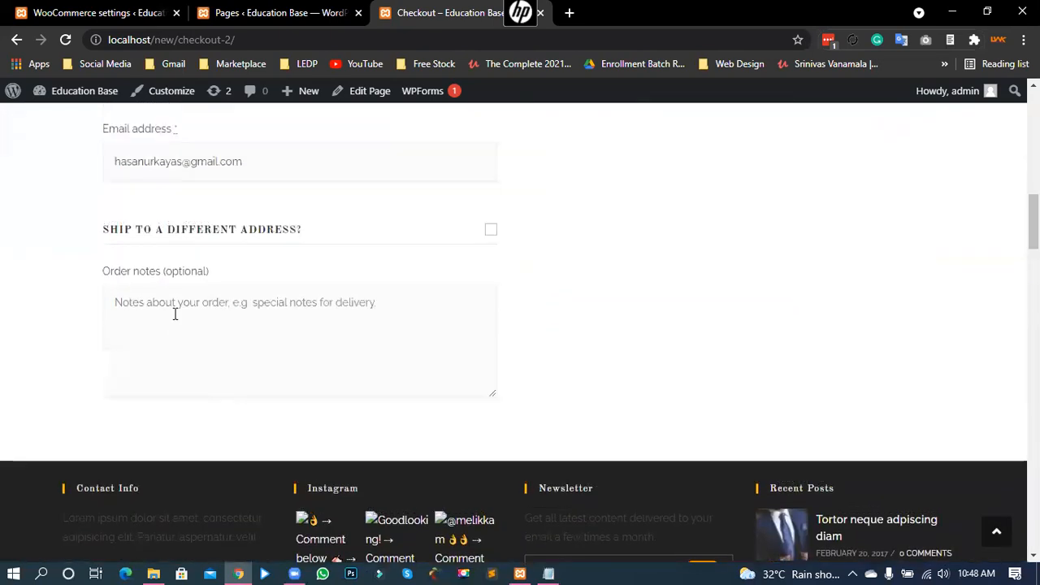
drag(114, 236, 307, 239)
click(53, 255)
scroll(88, 466, up, 6)
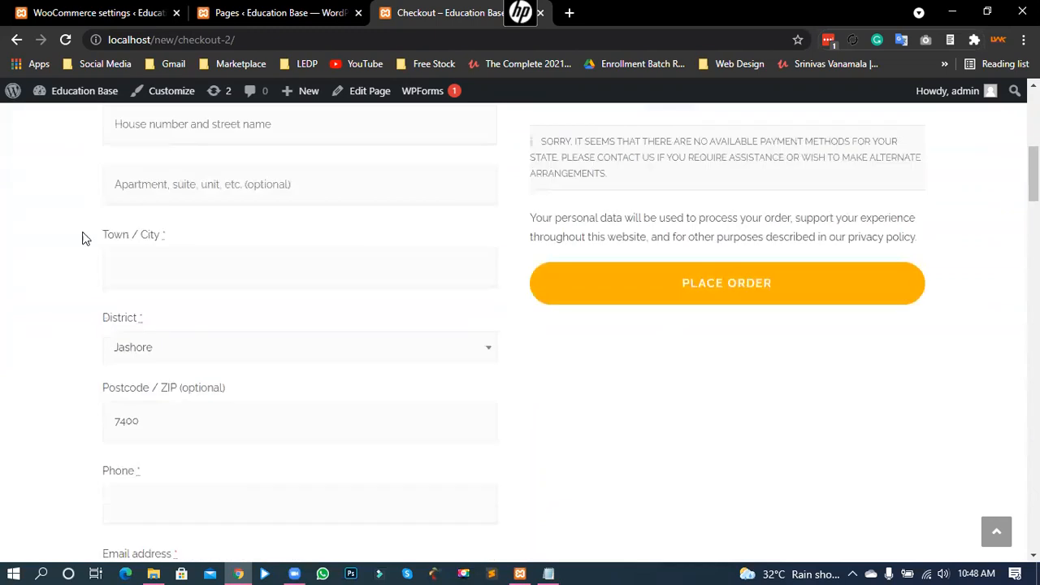
scroll(295, 291, up, 1)
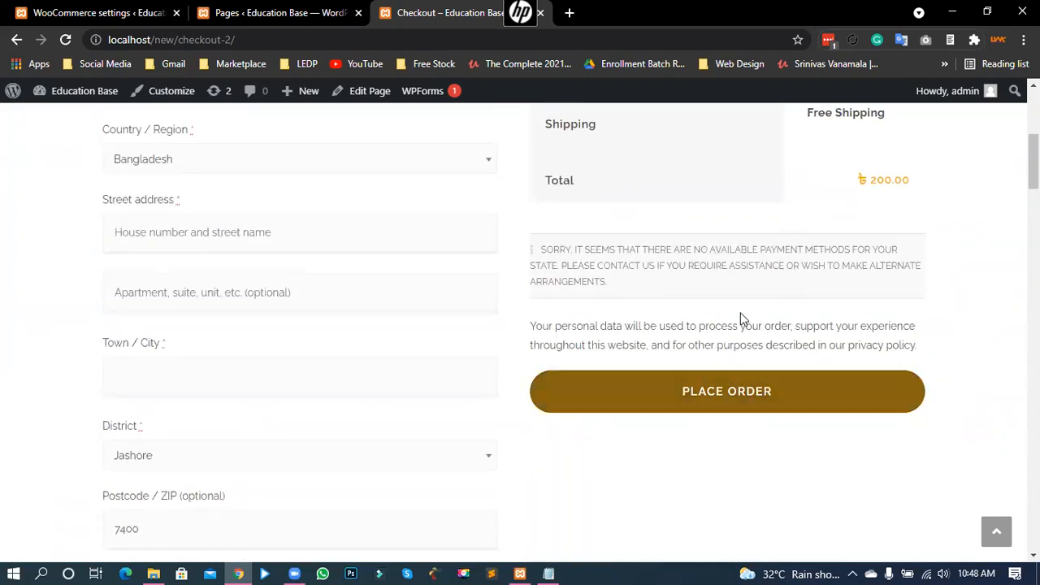
scroll(139, 363, down, 2)
scroll(206, 348, down, 2)
scroll(206, 341, up, 4)
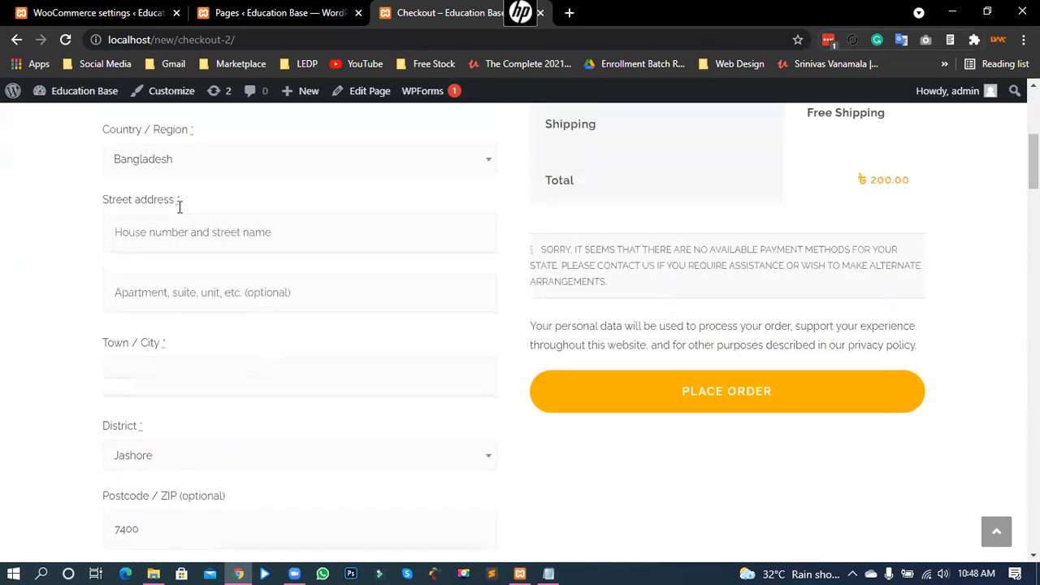
scroll(223, 346, down, 1)
scroll(209, 343, down, 4)
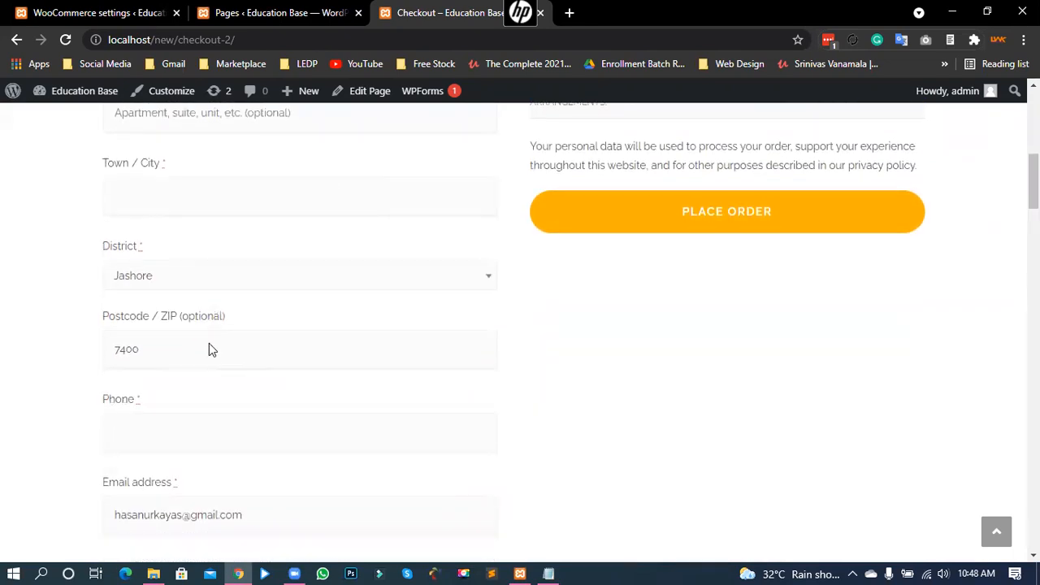
scroll(228, 319, up, 4)
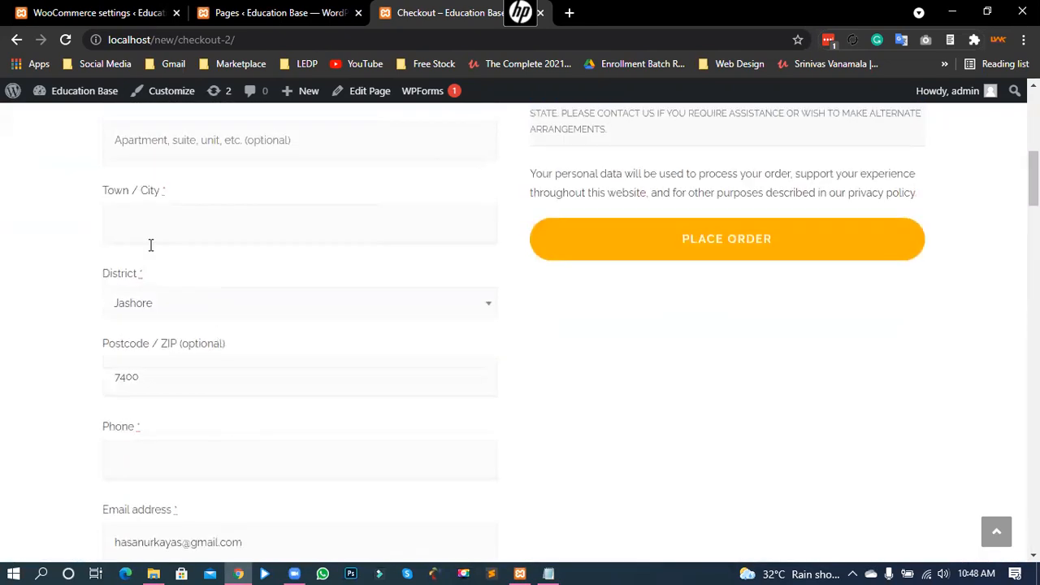
scroll(206, 297, up, 2)
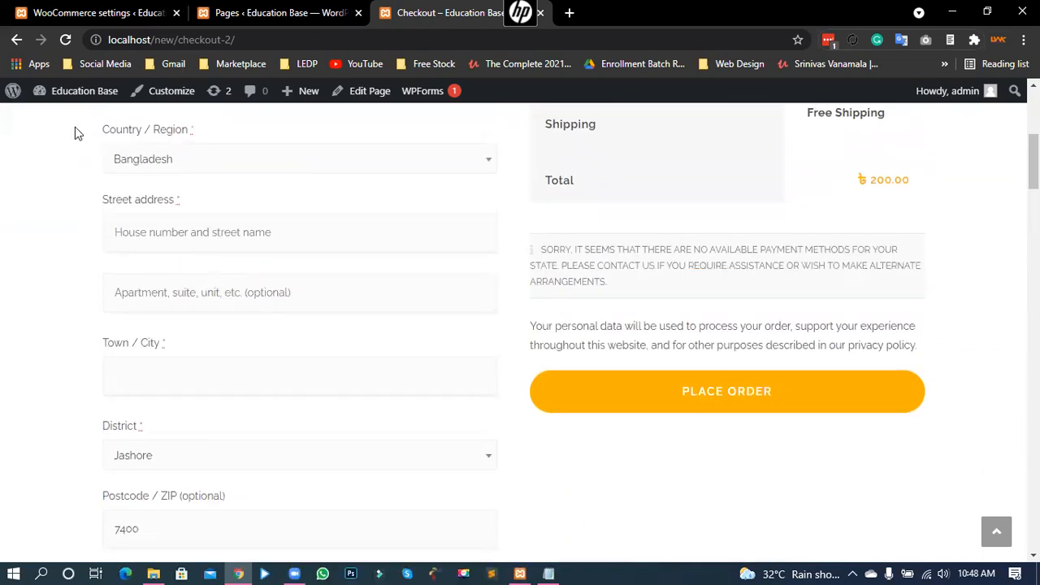
scroll(48, 262, down, 7)
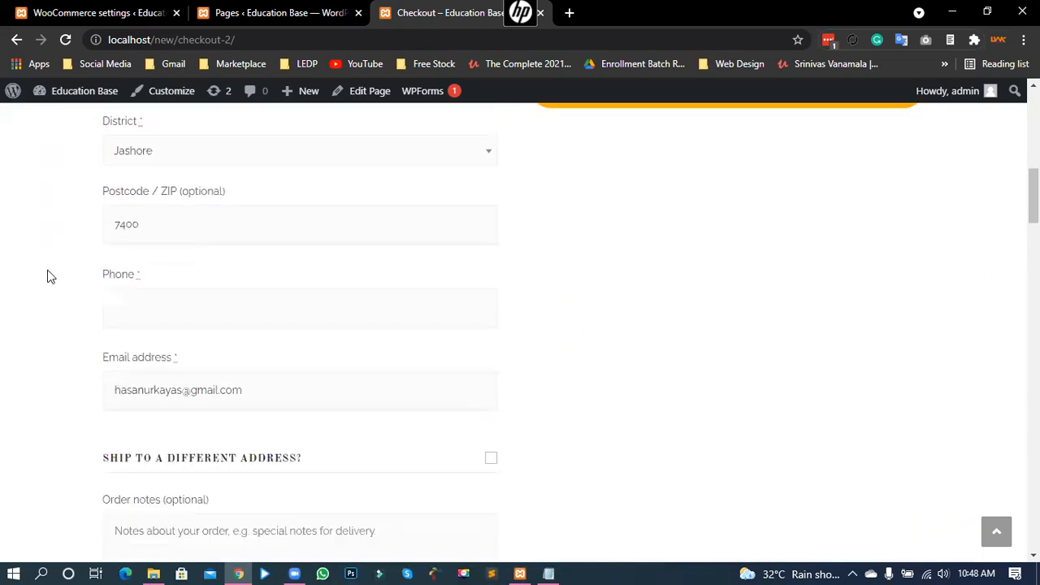
drag(110, 237, 317, 242)
Step: Tick then untick 'Ship to a different address?' to preview the shipping fields, then return to Pages
click(489, 230)
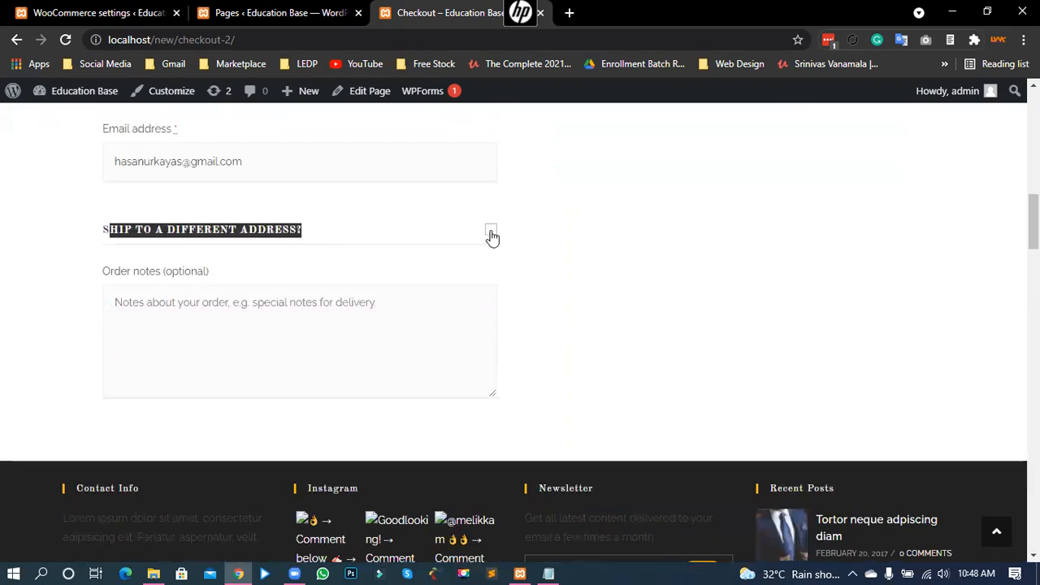
click(52, 283)
scroll(62, 280, down, 3)
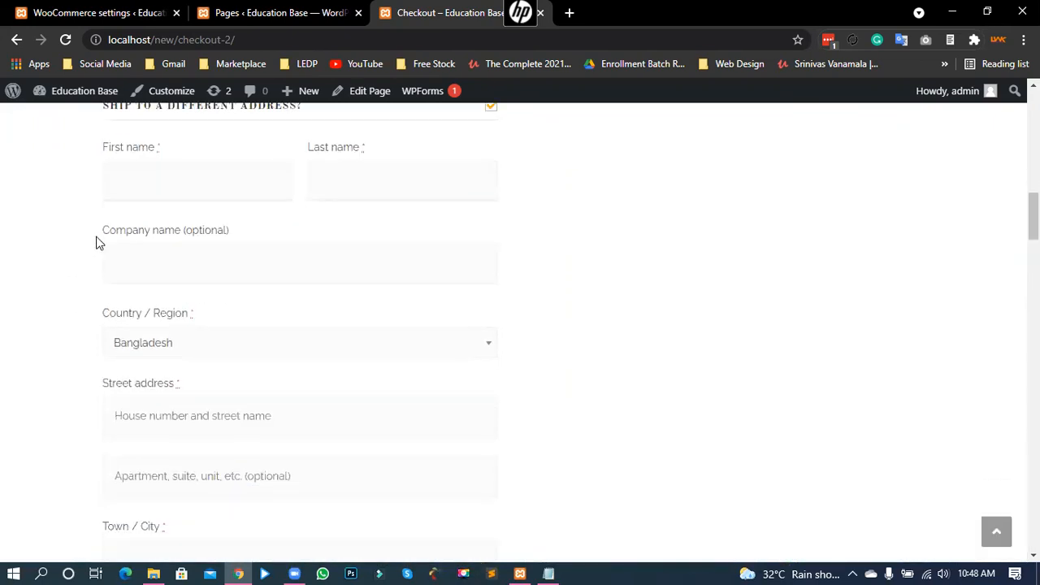
scroll(186, 409, down, 4)
scroll(202, 385, up, 6)
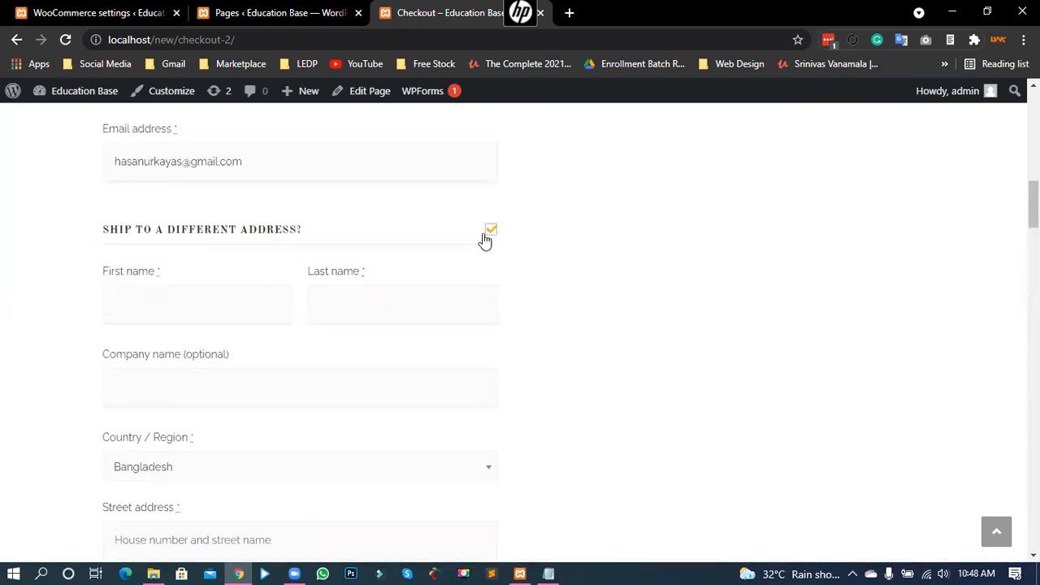
click(491, 230)
click(220, 8)
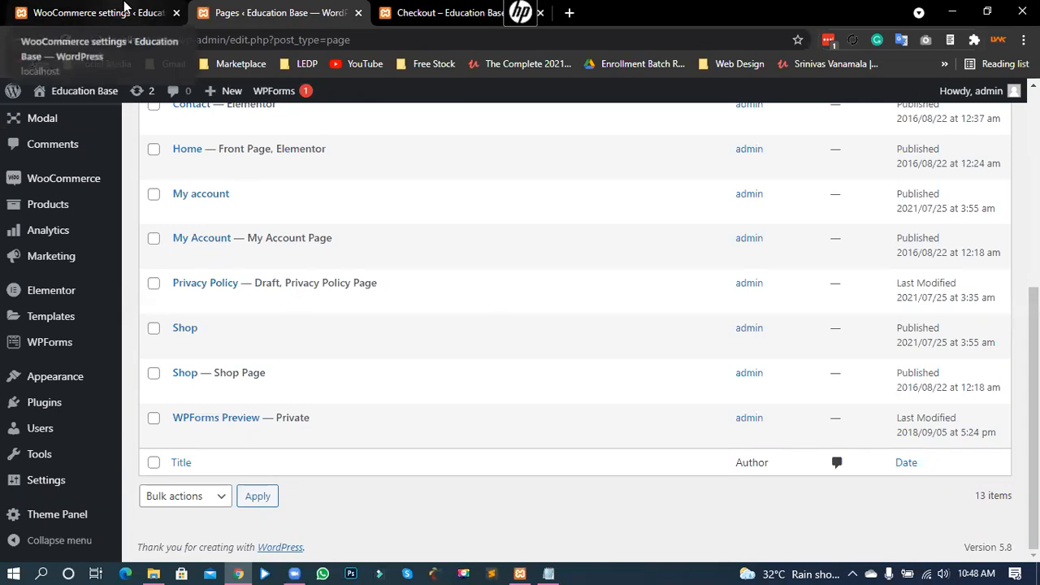
Step: Save the shipping options and open the Shipping classes page, which lists no classes
click(109, 12)
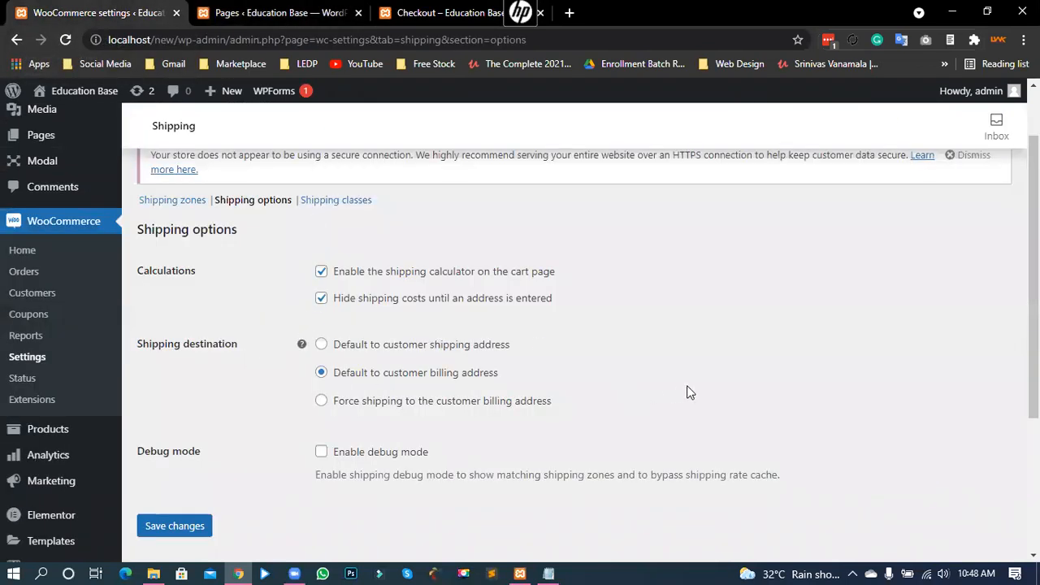
scroll(280, 385, down, 1)
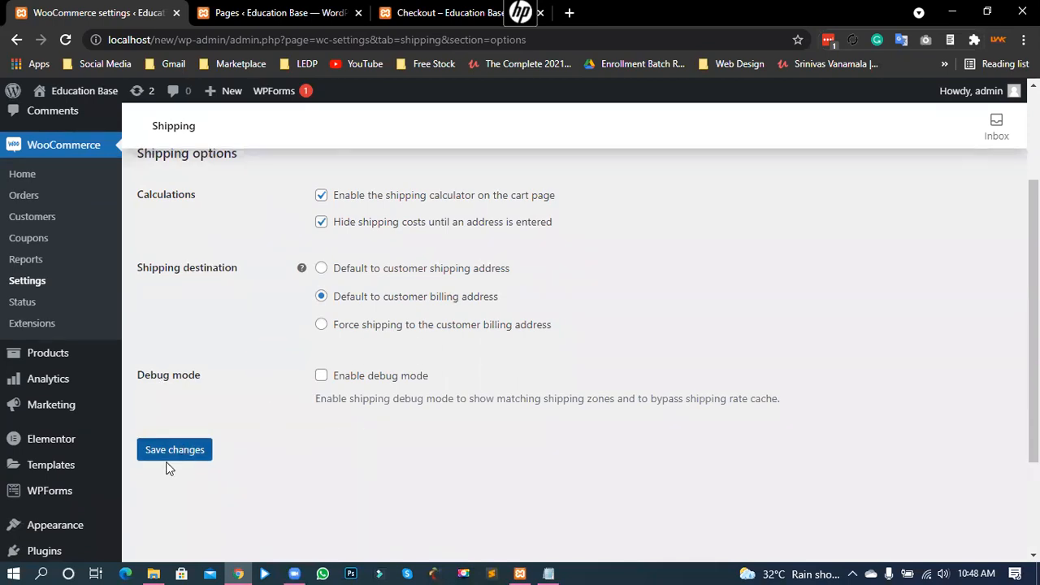
click(199, 451)
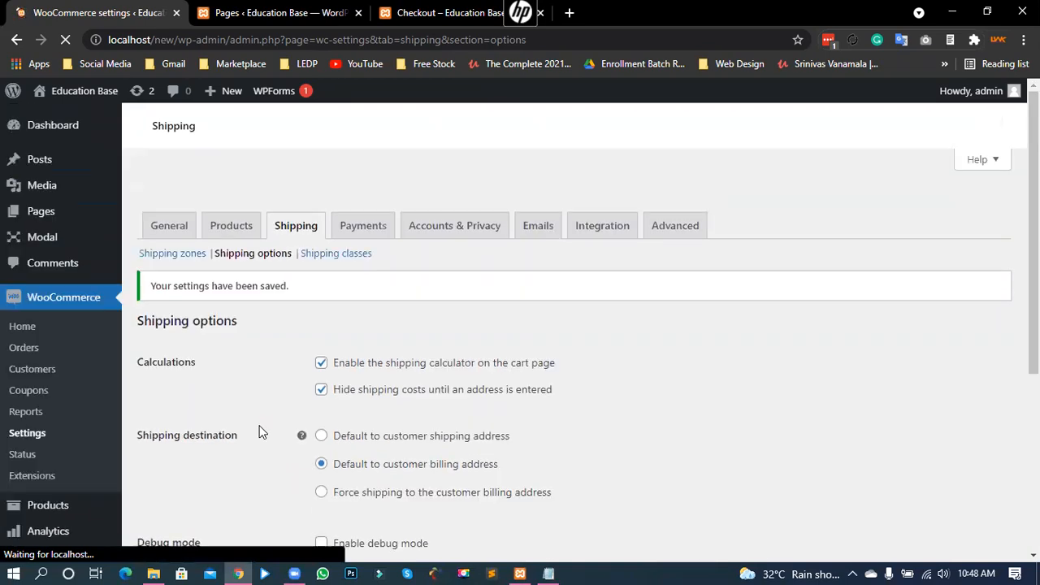
click(335, 277)
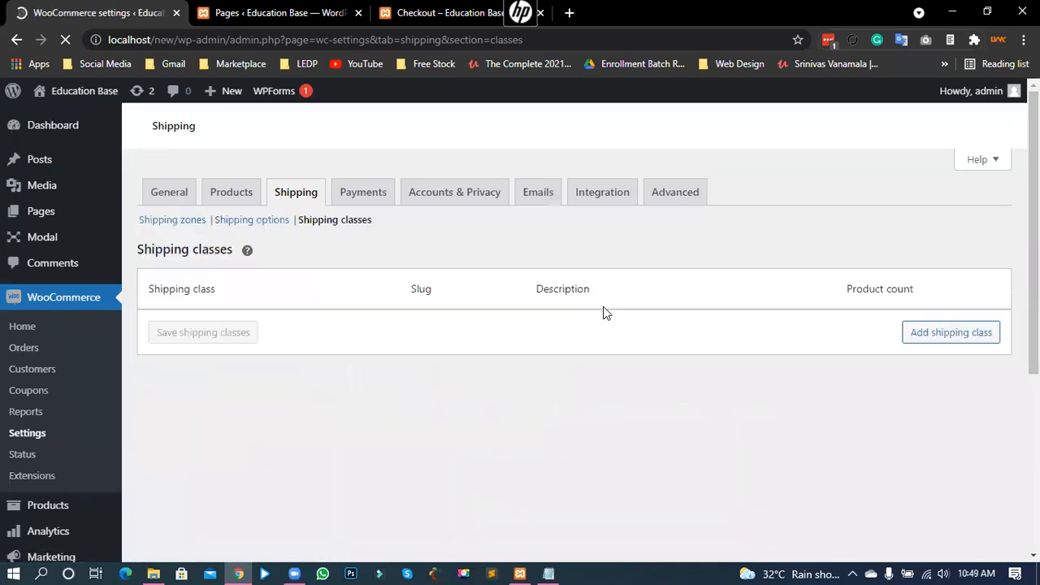
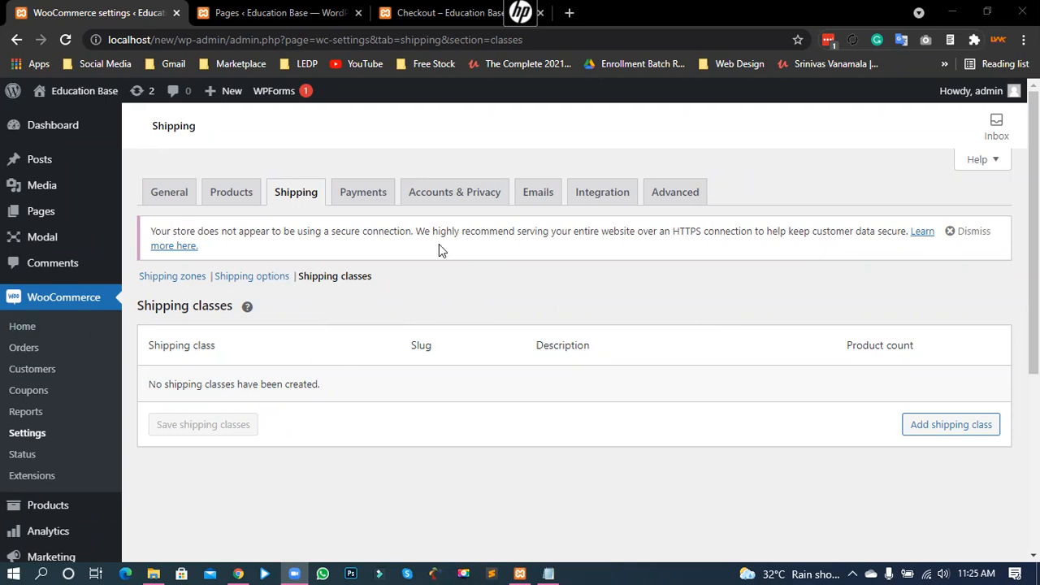
Step: Open the WooCommerce Payments settings, which list three disabled payment methods
click(360, 199)
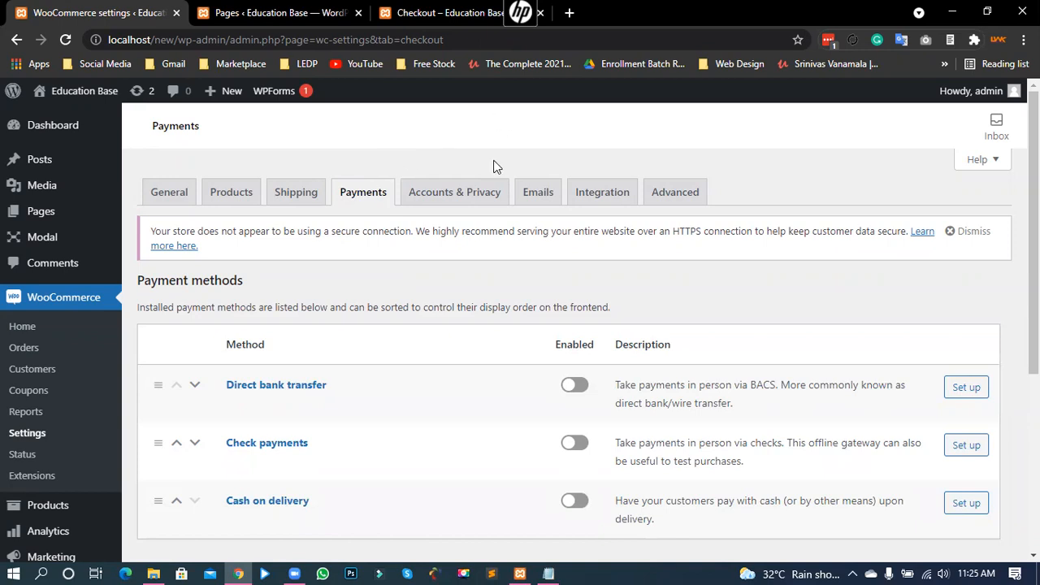
scroll(504, 195, down, 2)
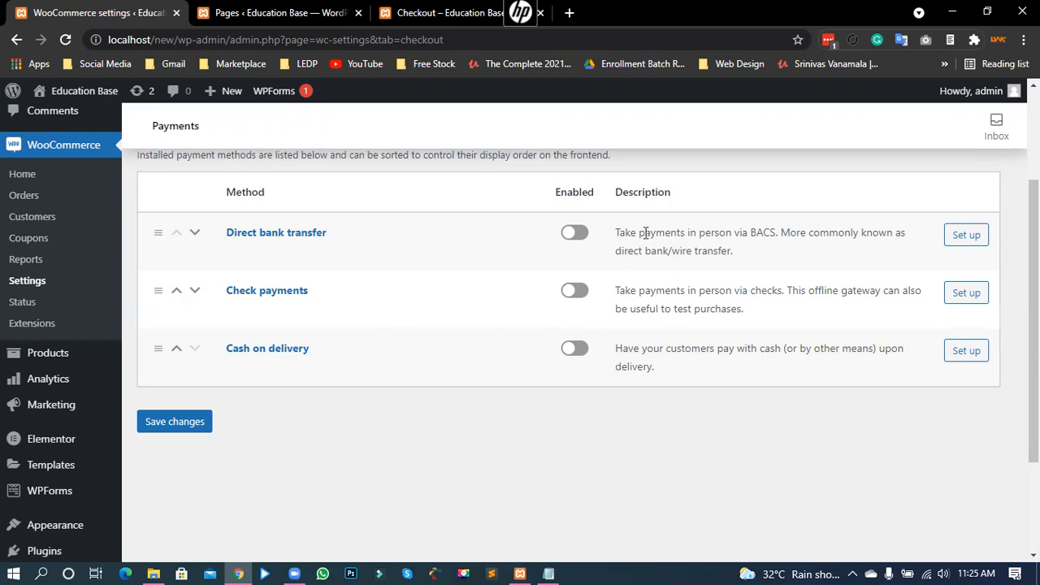
click(407, 7)
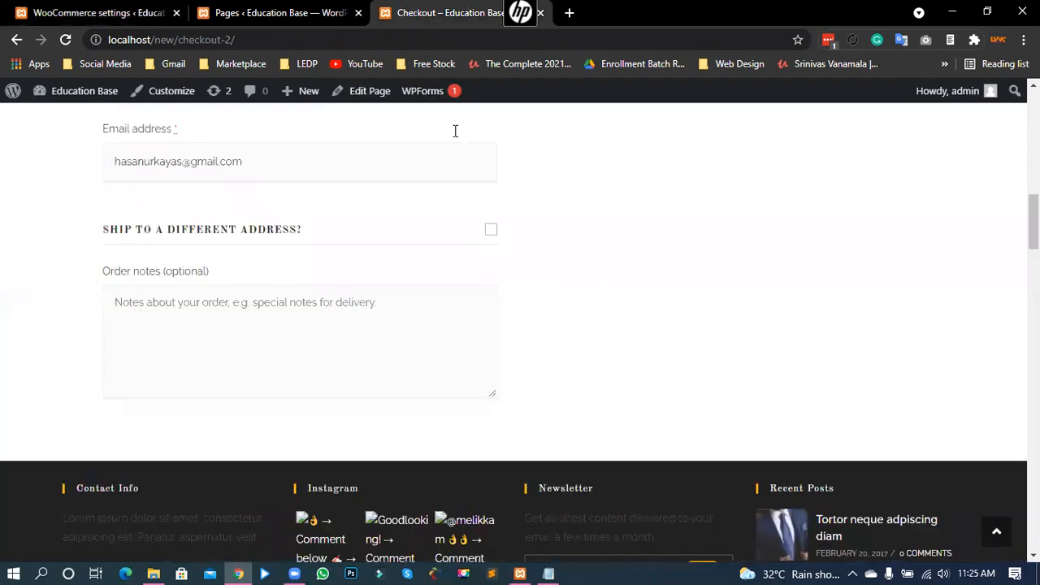
scroll(525, 376, up, 6)
scroll(534, 282, up, 3)
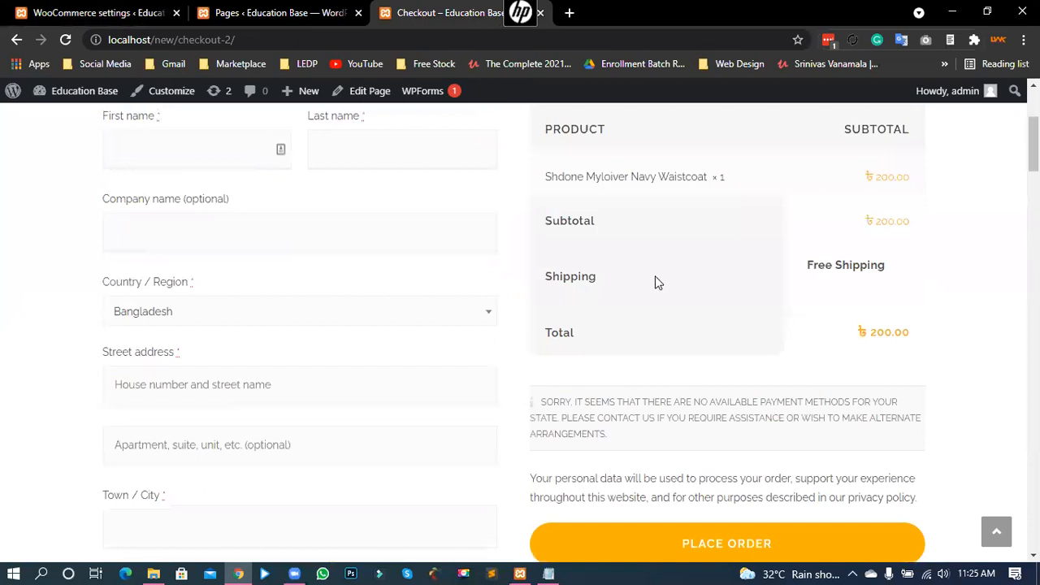
drag(541, 399, 650, 455)
click(638, 408)
drag(533, 399, 891, 420)
click(577, 406)
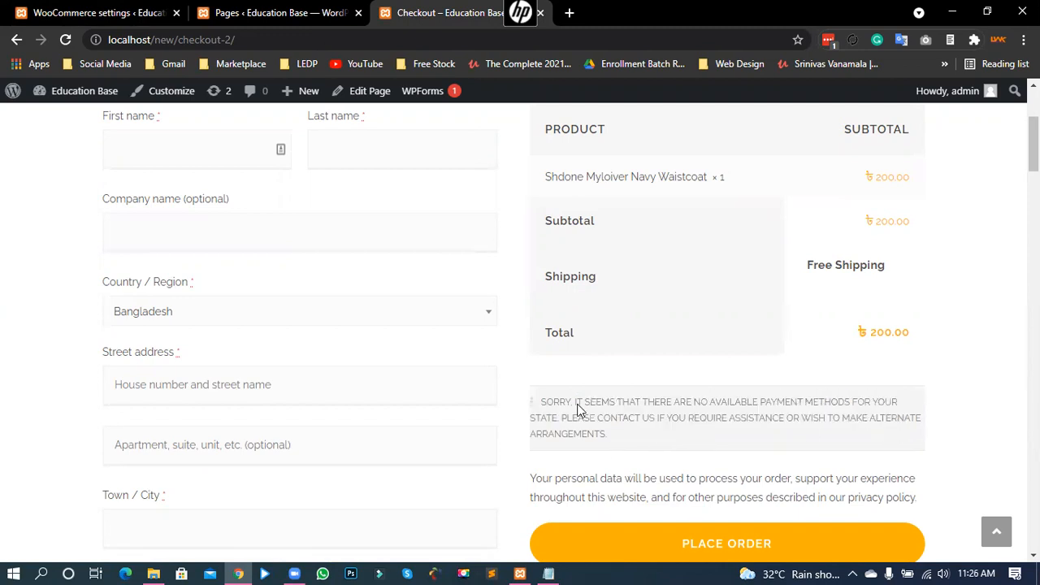
drag(813, 400, 942, 398)
click(530, 268)
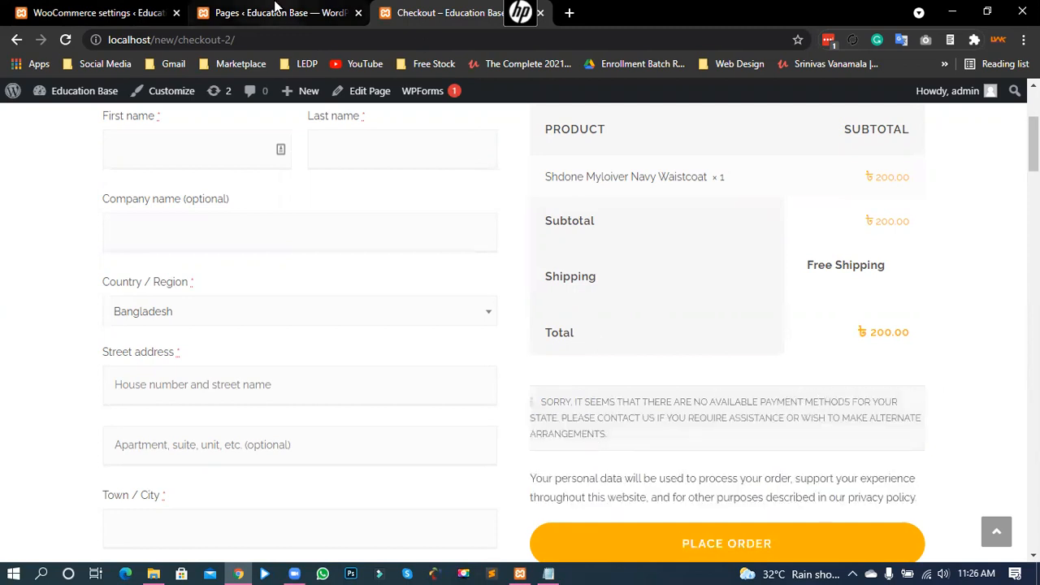
click(276, 12)
click(94, 12)
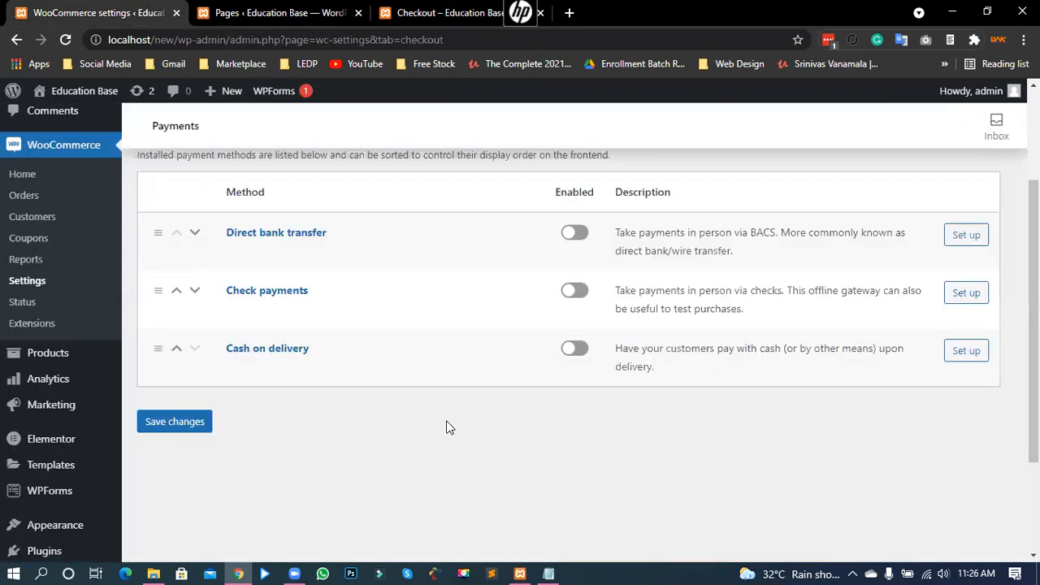
scroll(366, 412, up, 1)
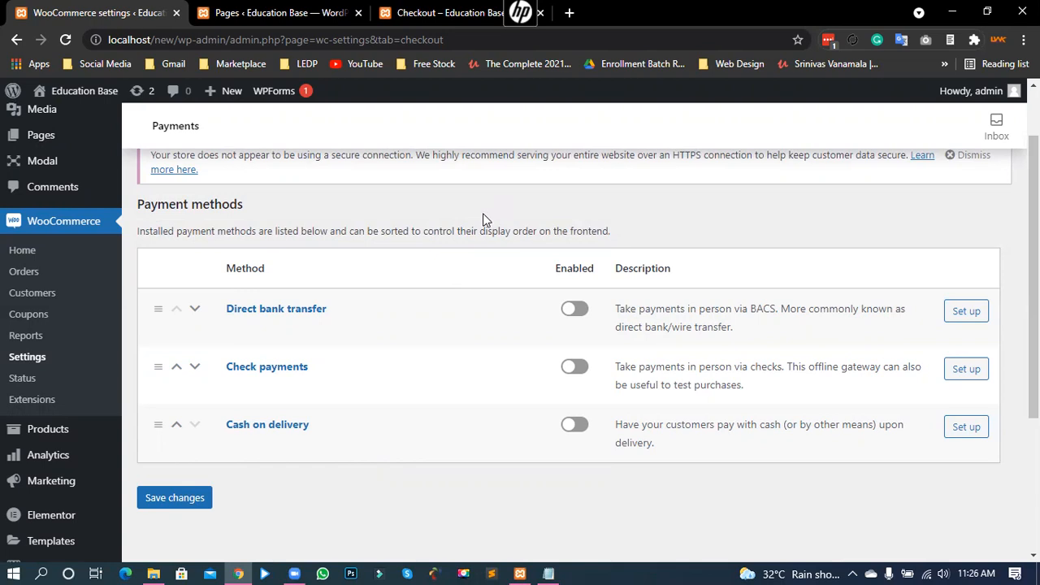
scroll(481, 214, up, 2)
scroll(483, 227, down, 2)
Step: Enable Cash on delivery, save the payment settings, and go back to the checkout page
click(572, 427)
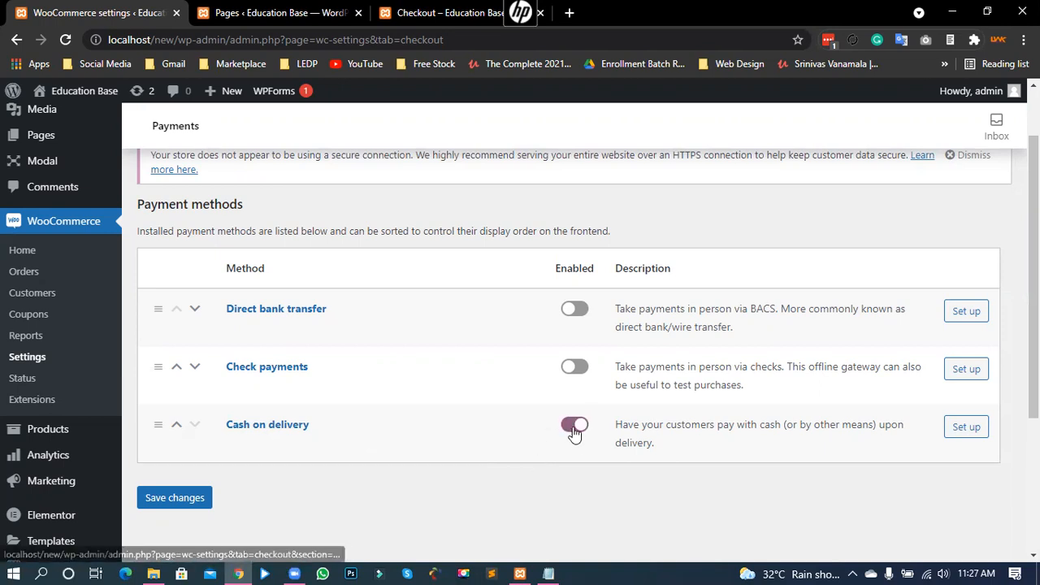
click(191, 507)
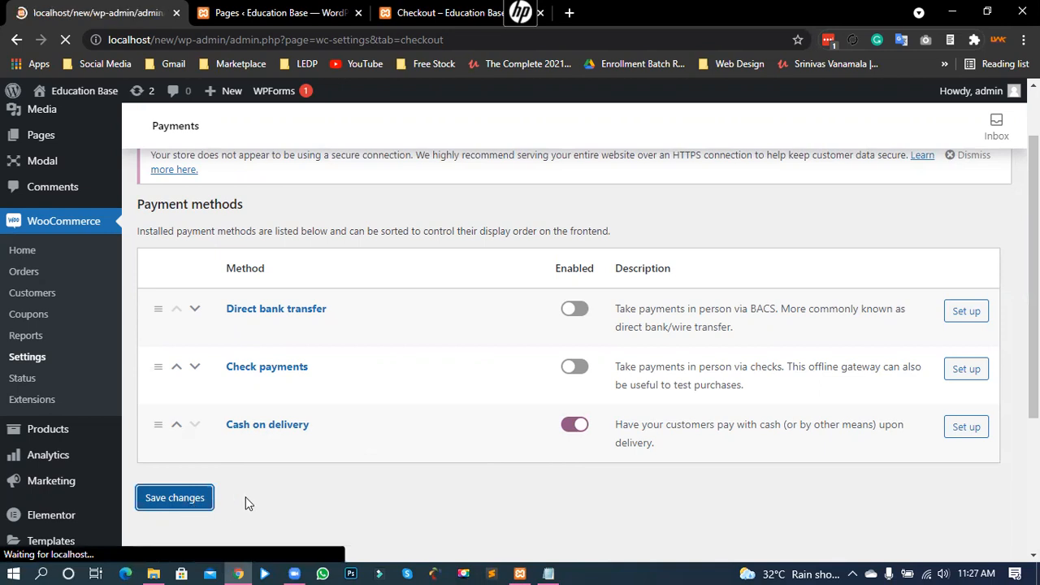
click(407, 22)
scroll(487, 333, down, 2)
scroll(552, 296, up, 1)
drag(545, 325, 607, 363)
click(502, 307)
right_click(68, 203)
Step: Reload the checkout page and confirm Cash on delivery now appears as a payment option
click(122, 251)
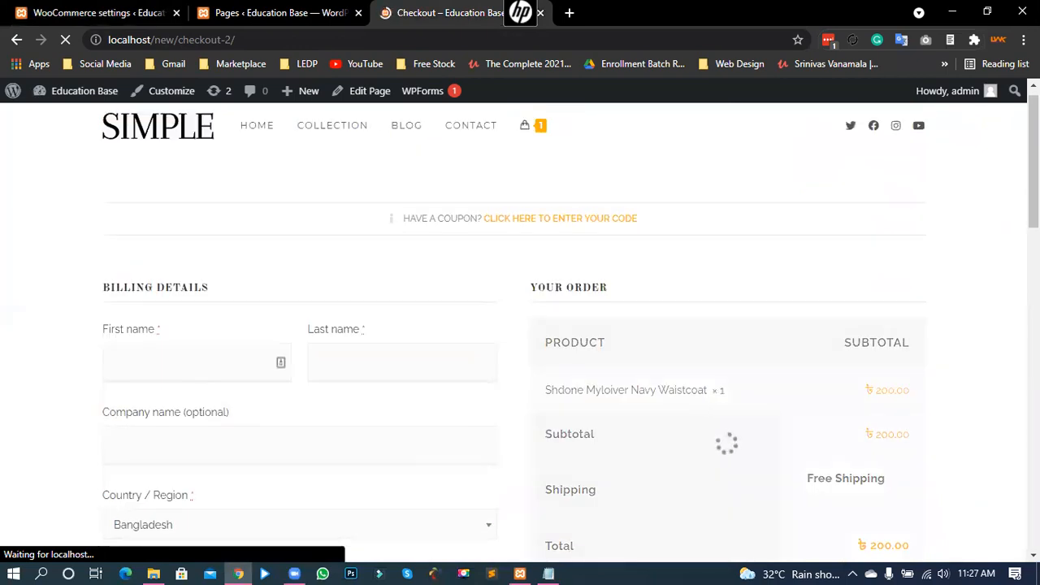
scroll(1010, 349, down, 3)
scroll(1009, 349, down, 1)
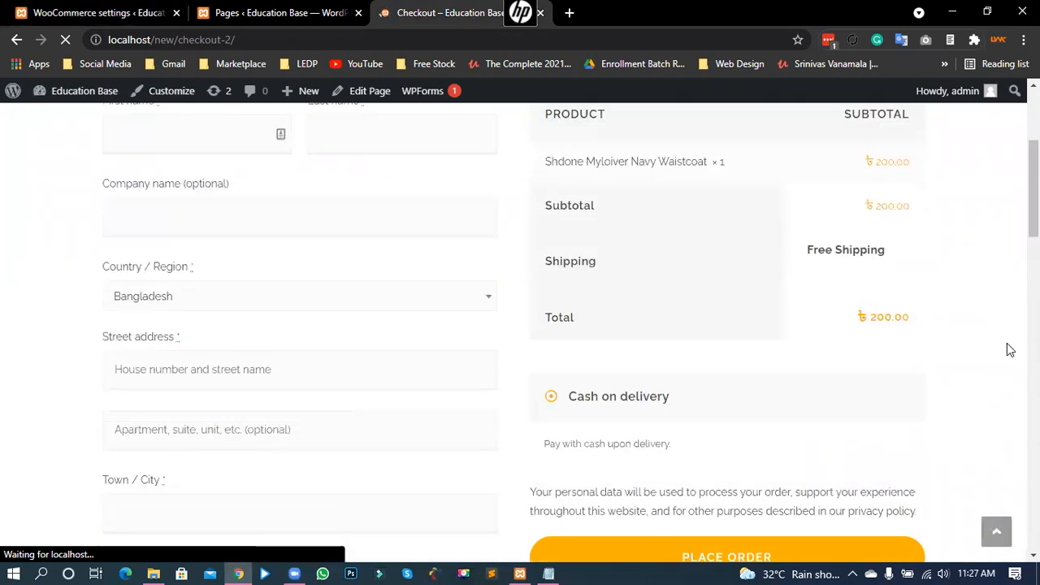
drag(586, 326, 673, 330)
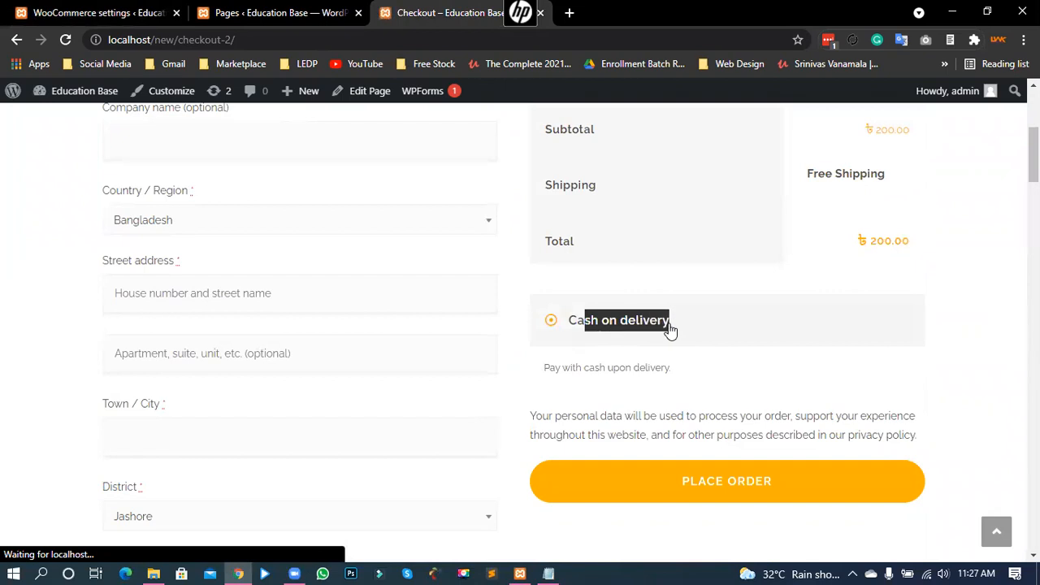
click(571, 321)
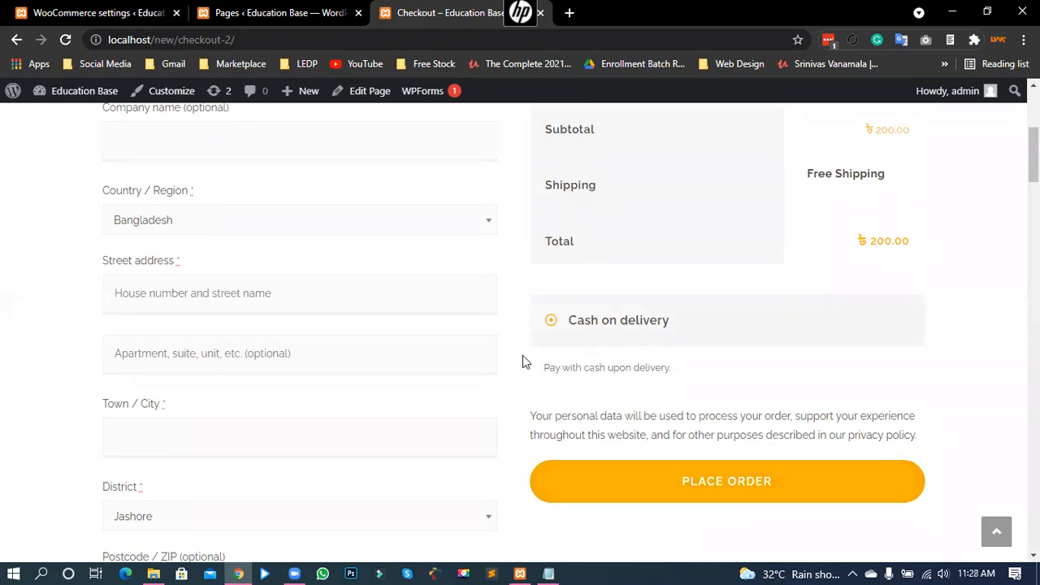
scroll(279, 341, up, 3)
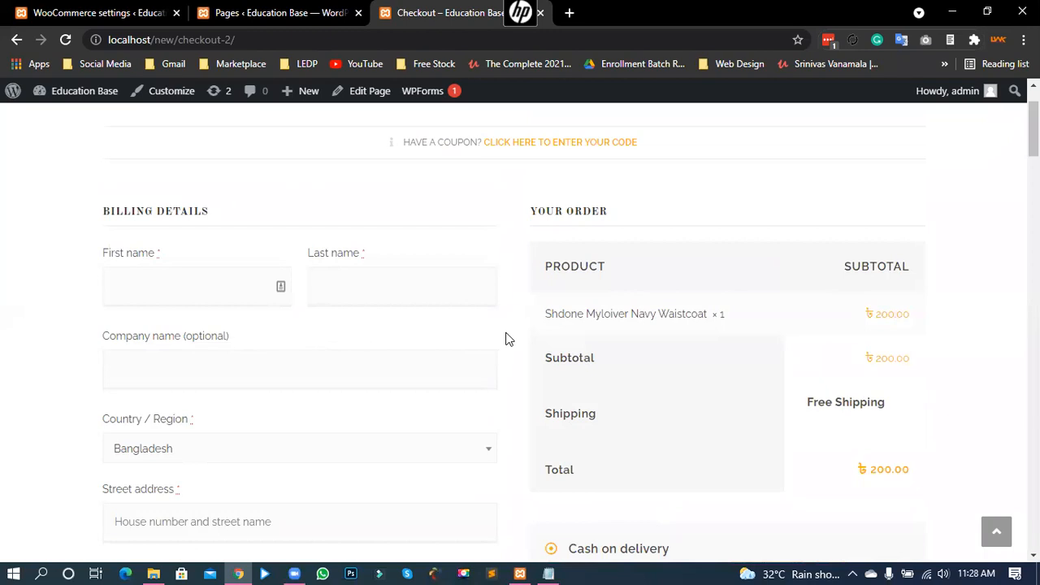
scroll(507, 327, down, 3)
scroll(508, 320, up, 1)
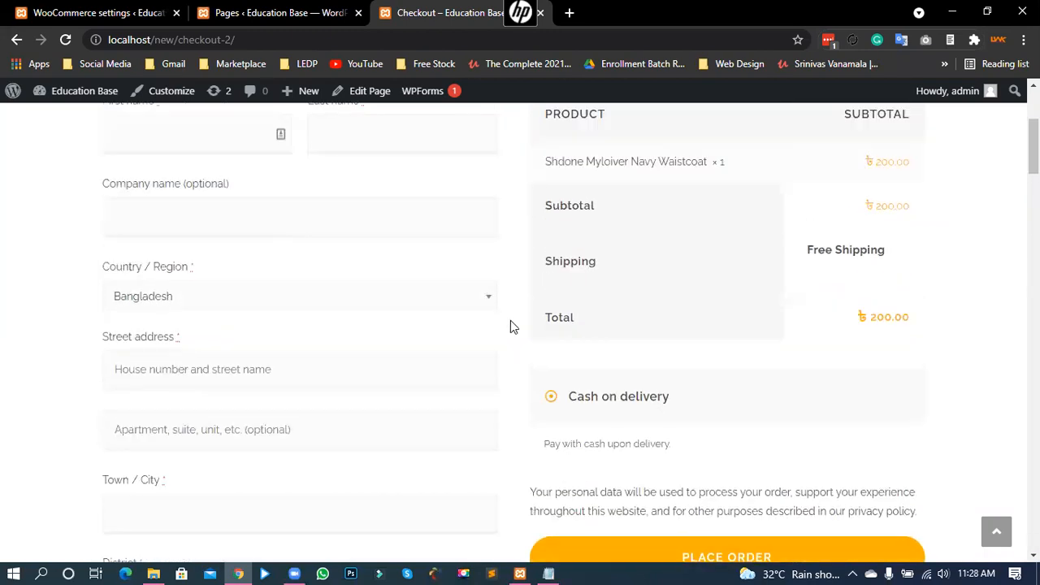
scroll(511, 323, up, 1)
scroll(512, 324, down, 1)
scroll(511, 332, down, 1)
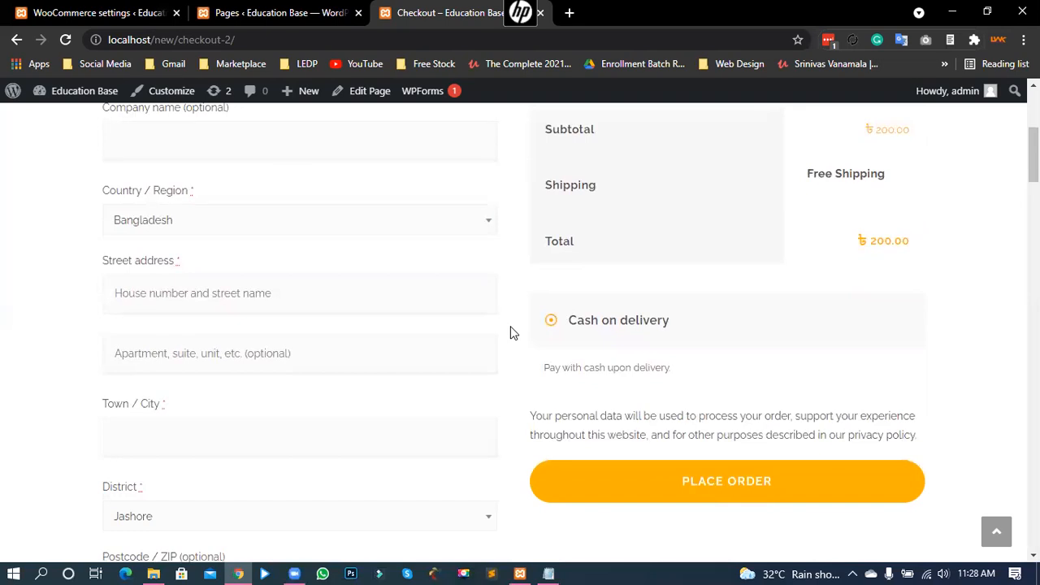
scroll(510, 328, up, 4)
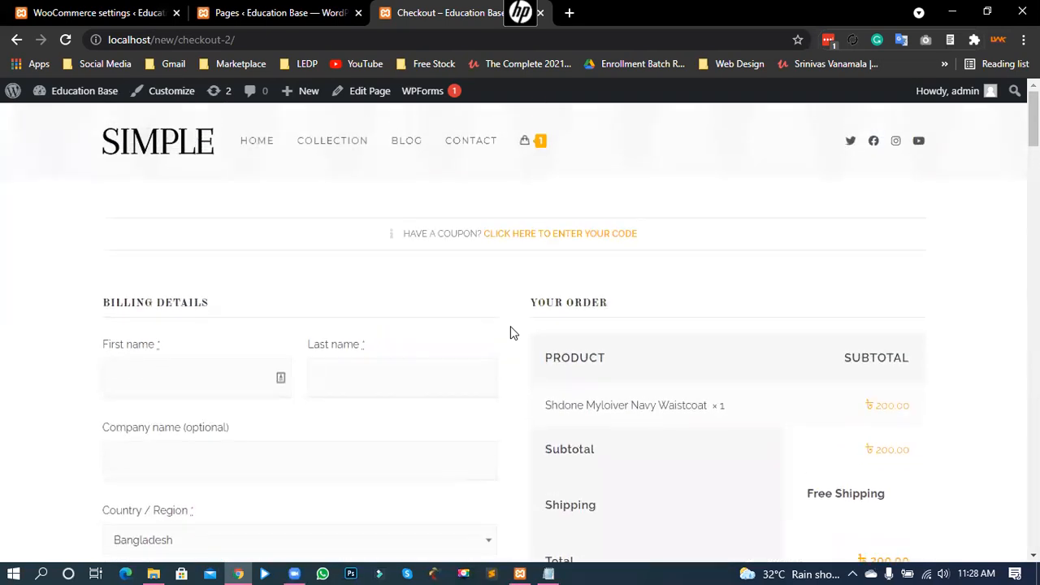
Step: Check the checkout page address, then return to the WooCommerce Payments settings
drag(241, 42, 85, 39)
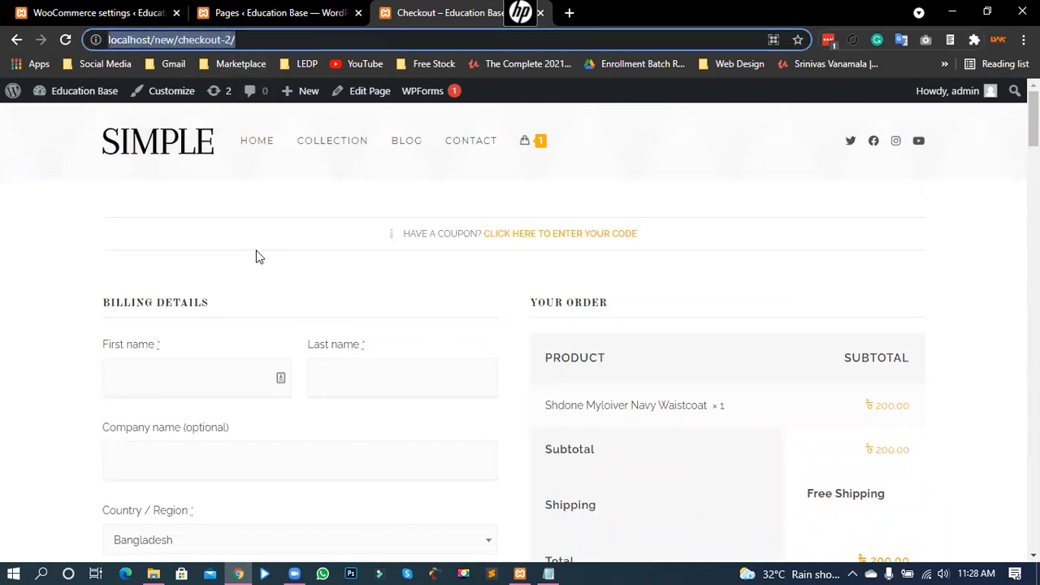
click(173, 221)
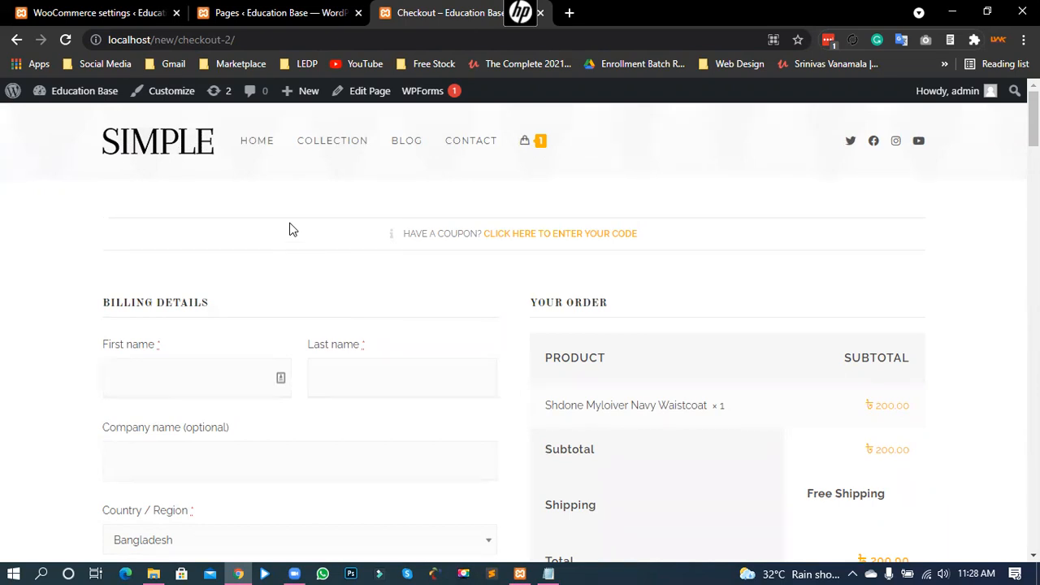
scroll(46, 350, down, 2)
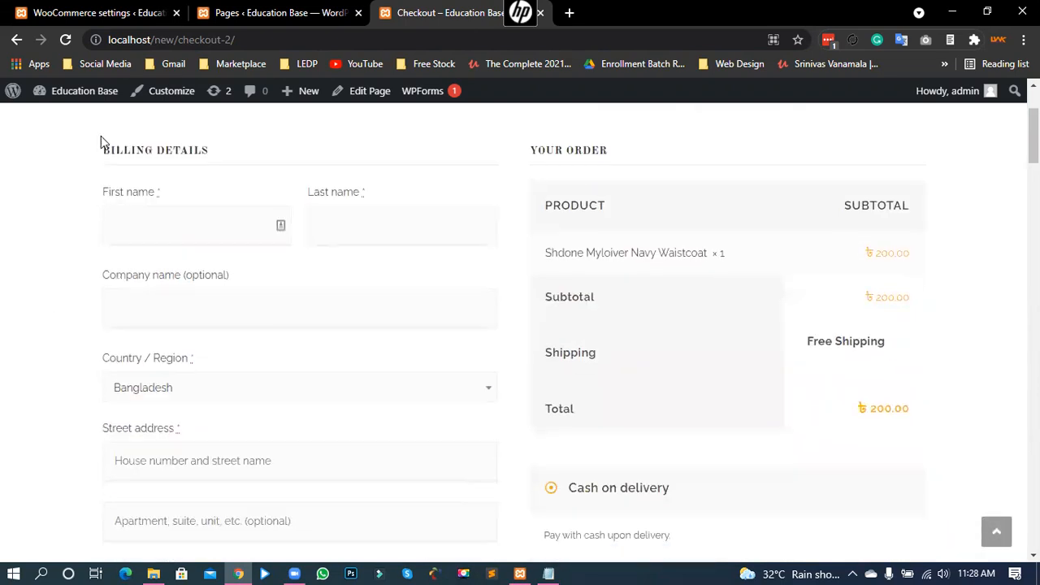
scroll(101, 135, up, 1)
click(65, 13)
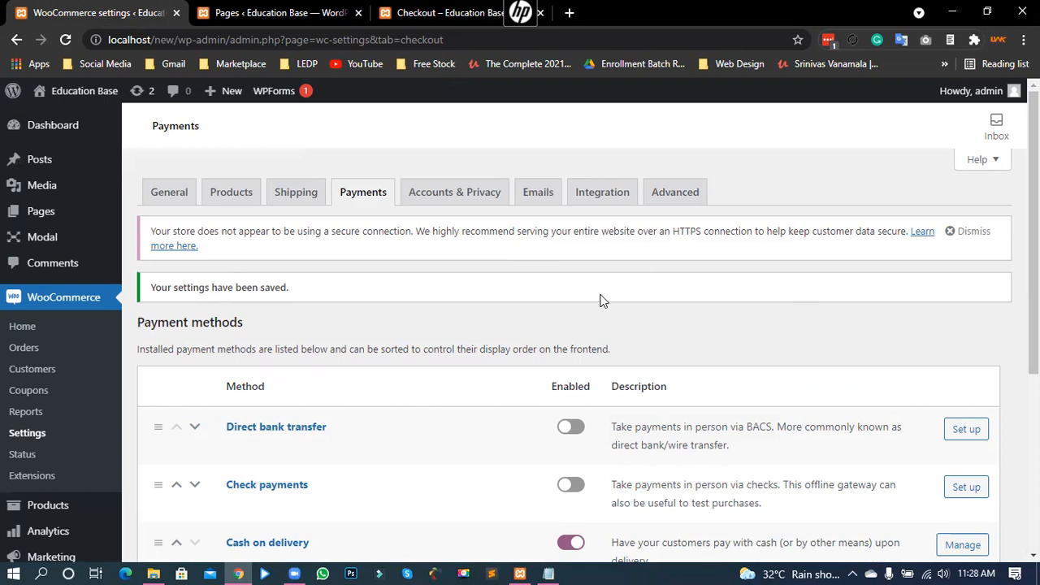
Step: Switch the Direct bank transfer toggle to enabled in the payment methods list
scroll(1014, 347, down, 1)
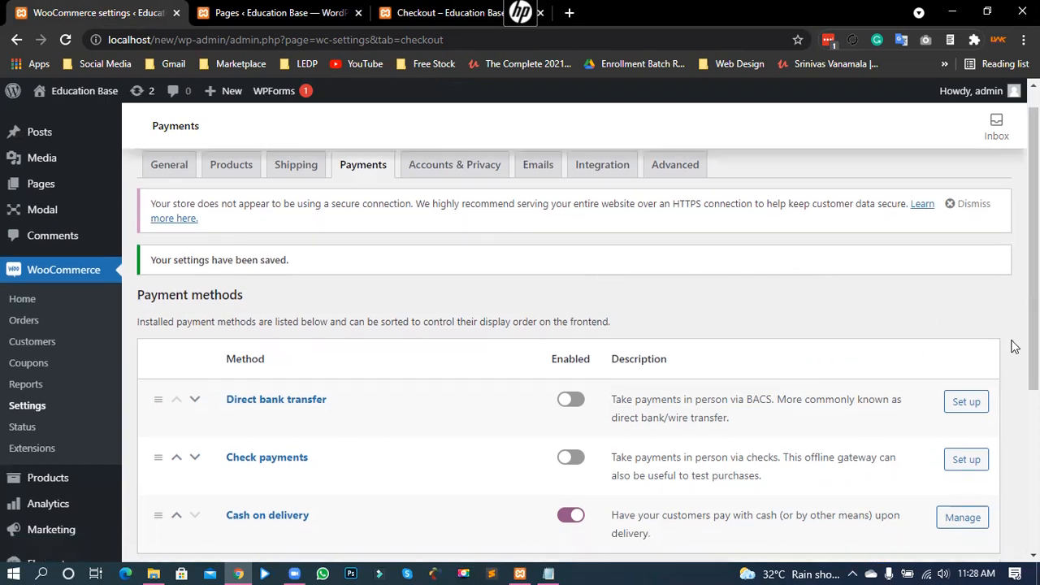
scroll(1013, 347, down, 3)
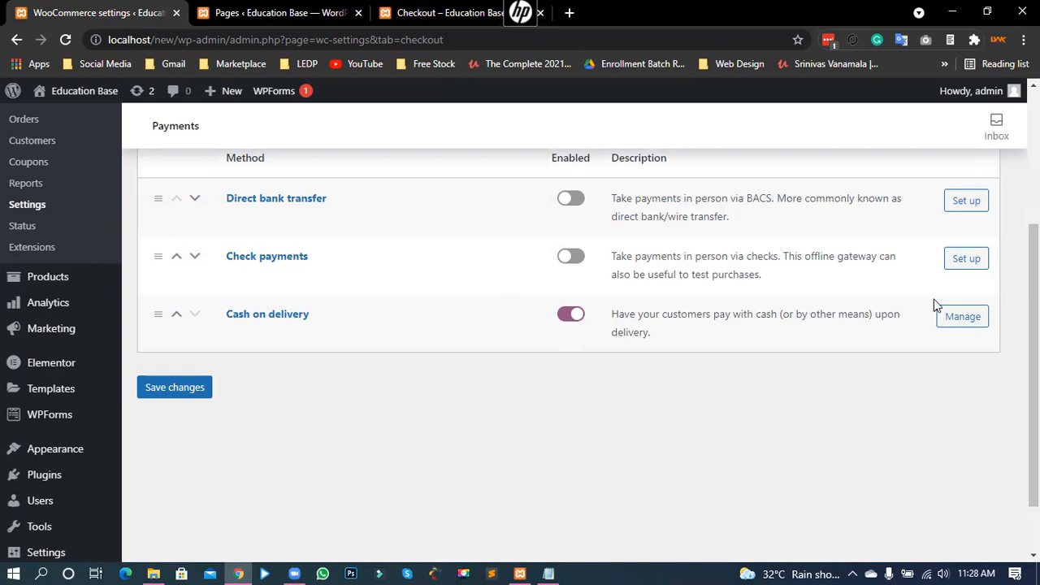
scroll(374, 292, up, 1)
scroll(374, 292, up, 2)
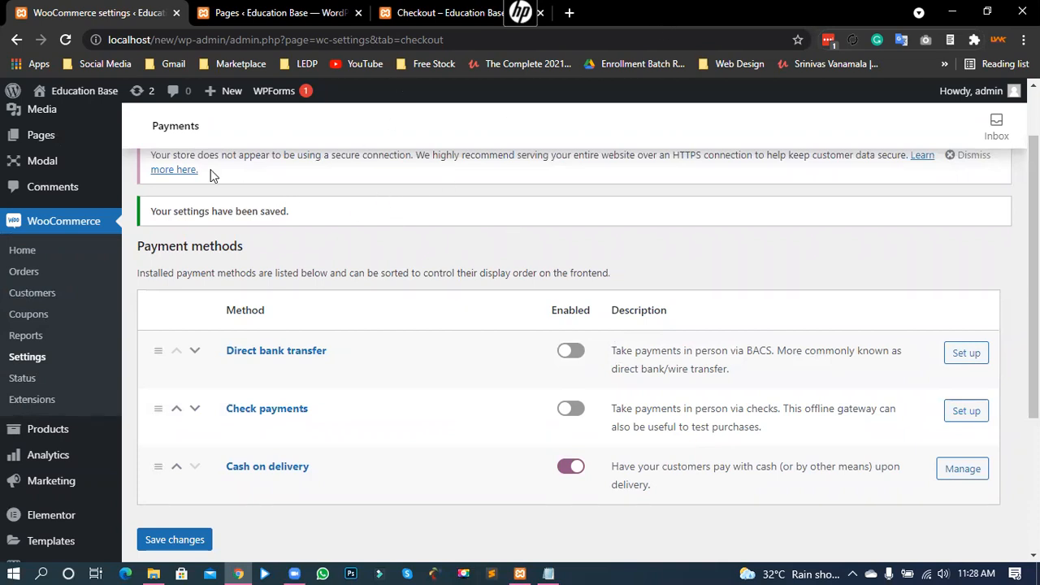
drag(213, 39, 122, 65)
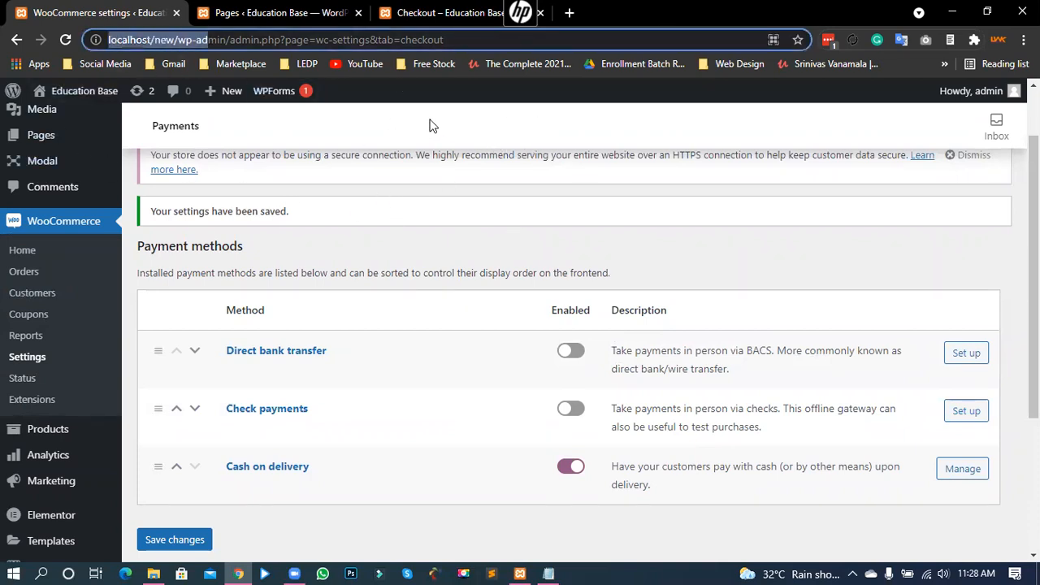
click(408, 133)
click(445, 41)
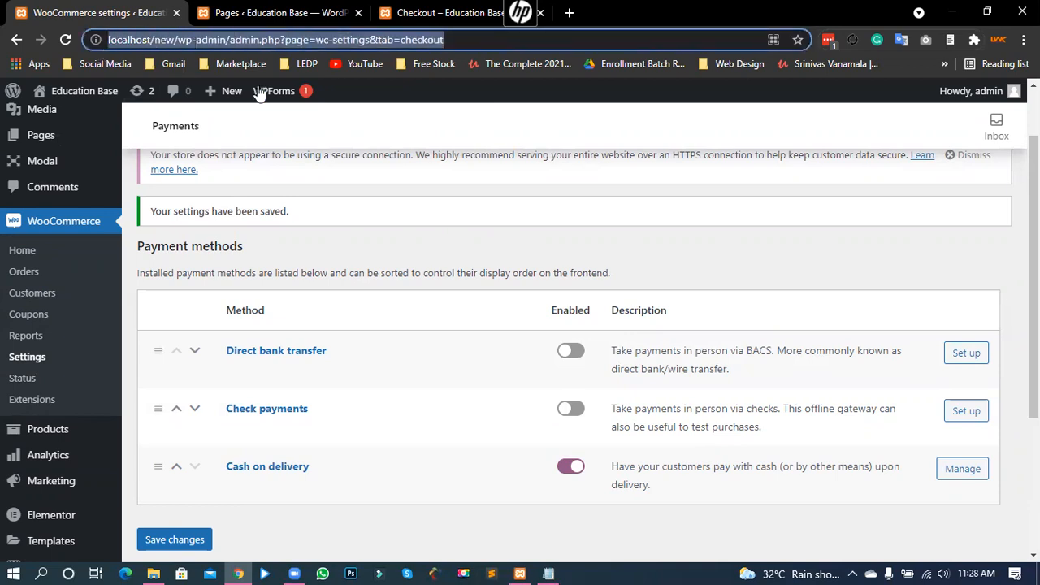
click(590, 217)
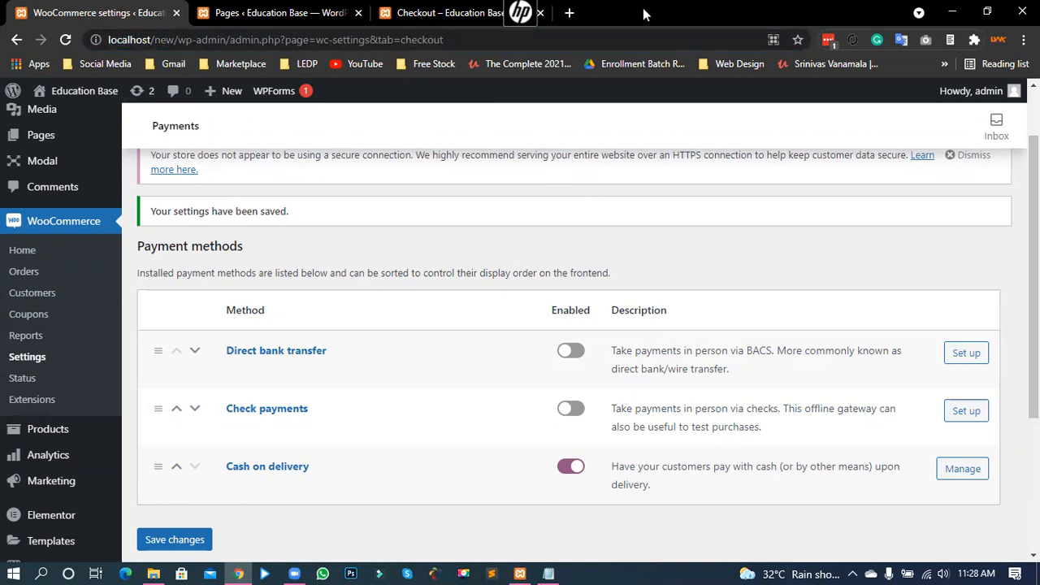
scroll(355, 261, up, 1)
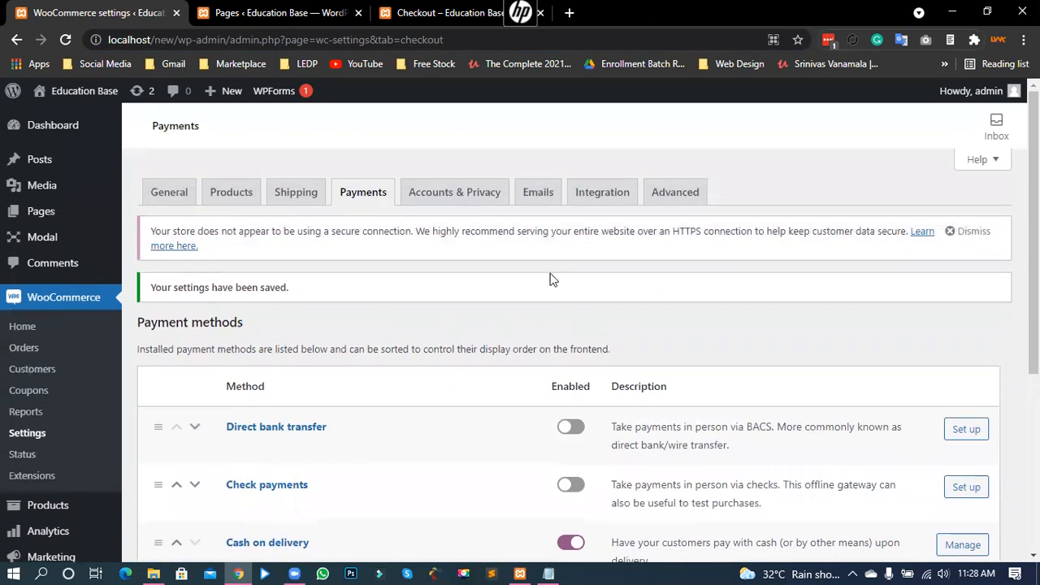
scroll(578, 427, down, 3)
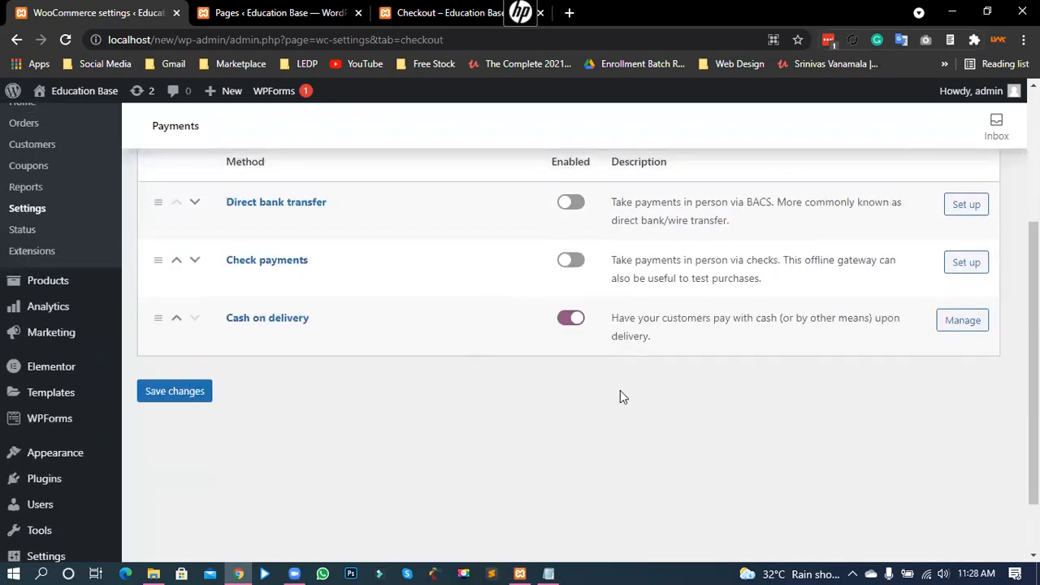
scroll(581, 398, up, 1)
scroll(581, 399, up, 1)
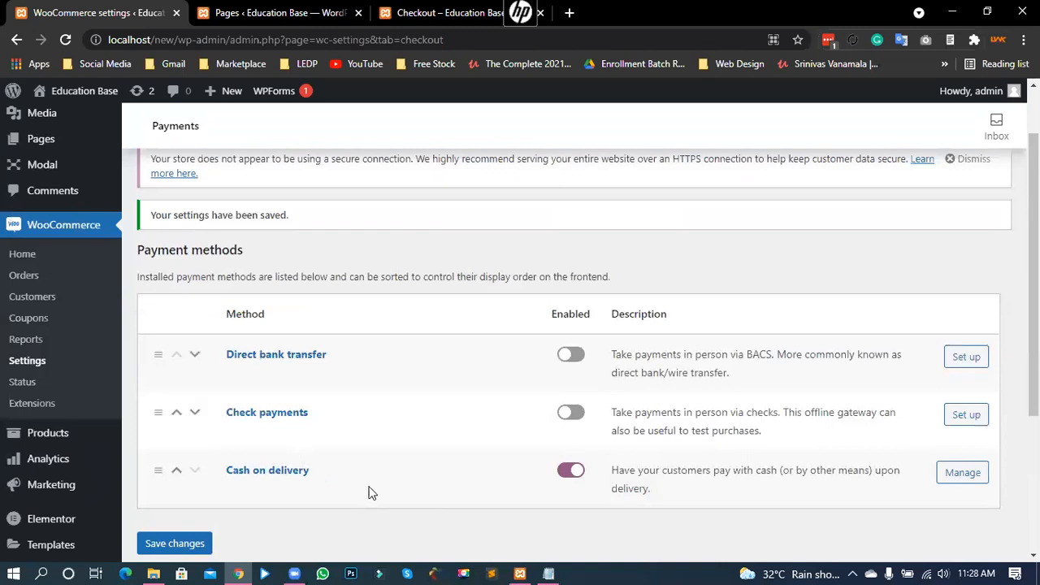
click(579, 357)
Step: Open the Direct bank transfer settings and enter 'Name' as the account name
click(965, 362)
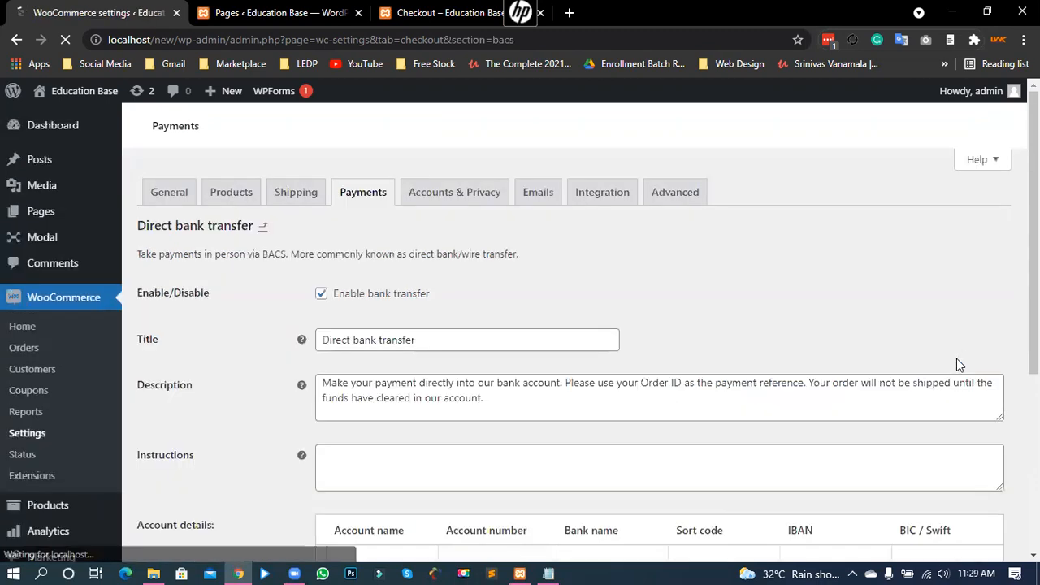
scroll(508, 381, down, 2)
scroll(504, 372, down, 2)
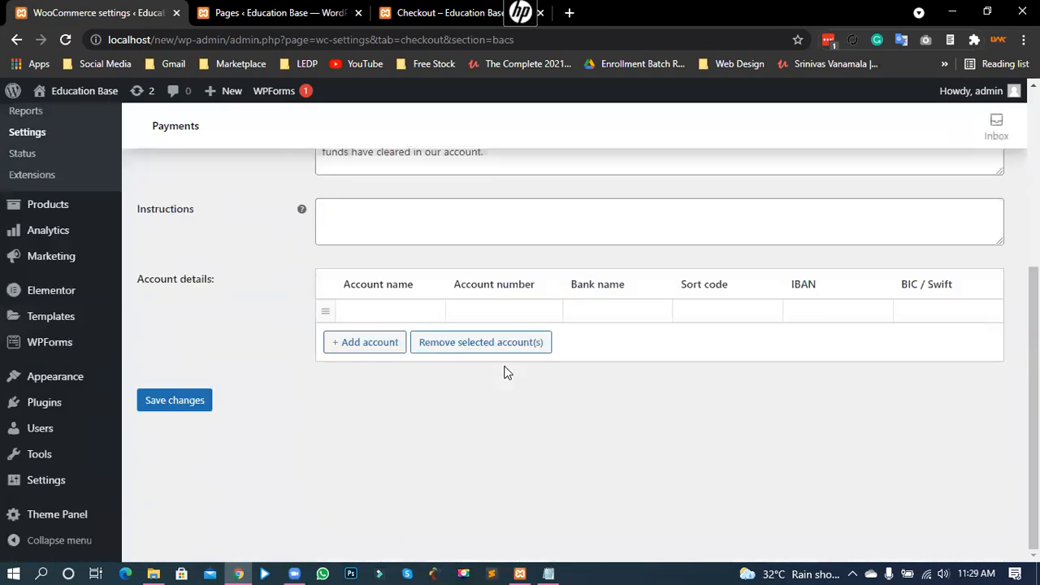
scroll(505, 372, up, 1)
drag(146, 355, 213, 369)
click(212, 369)
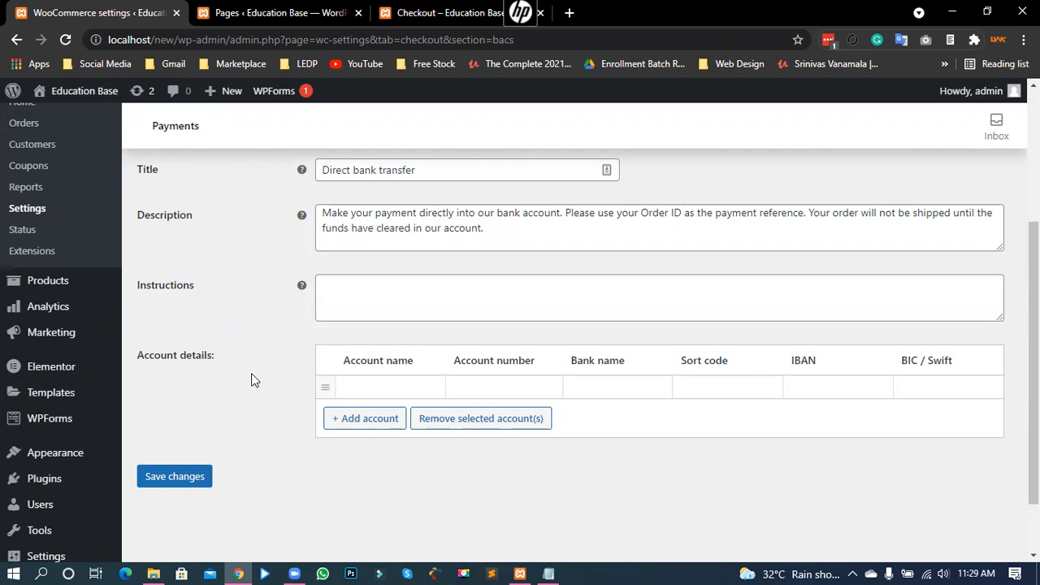
click(354, 396)
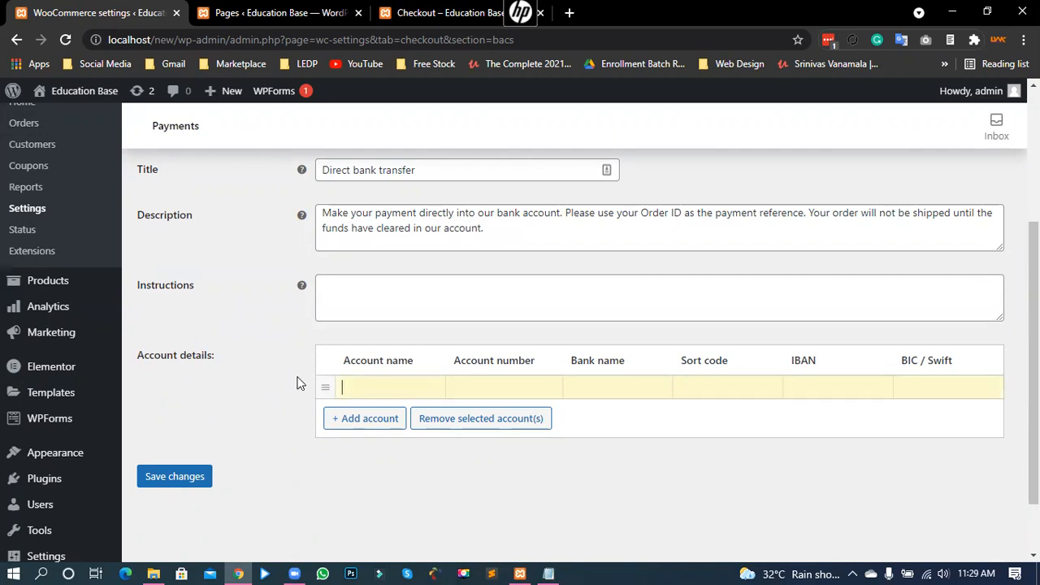
drag(145, 355, 207, 356)
click(166, 357)
click(374, 386)
click(385, 393)
text(NAme)
double_click(384, 393)
text(Name)
Step: Enter the account number, bank name AB Bank, and sort code 451
click(469, 394)
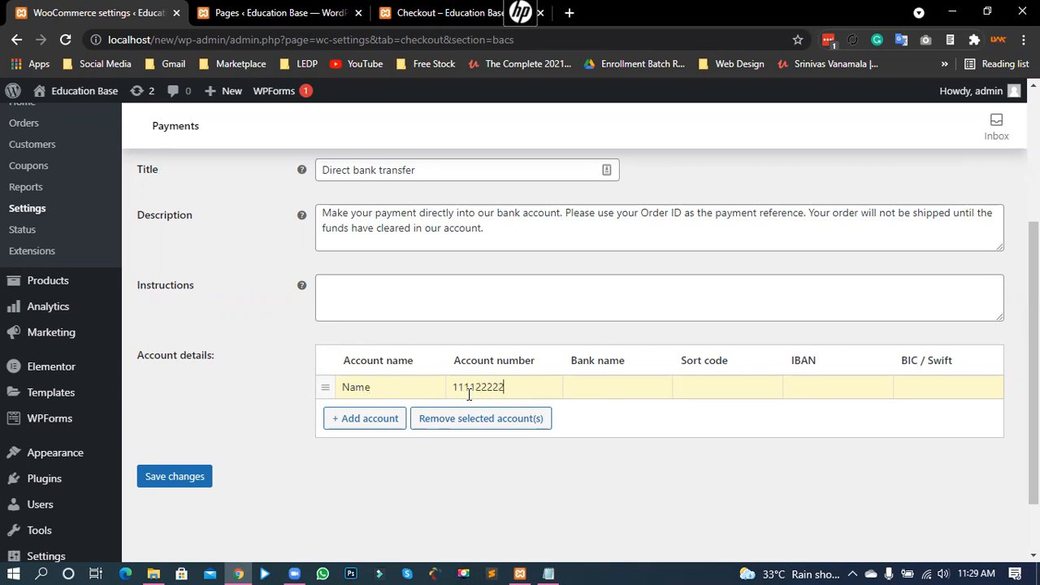
click(653, 376)
text(AB BAnk)
double_click(605, 388)
right_click(598, 388)
click(617, 150)
click(700, 387)
text(451)
Step: Fill in the IBAN and BIC/Swift code ABBjhid, save, and return to the checkout page
click(847, 387)
text(5454c5)
double_click(798, 362)
click(823, 396)
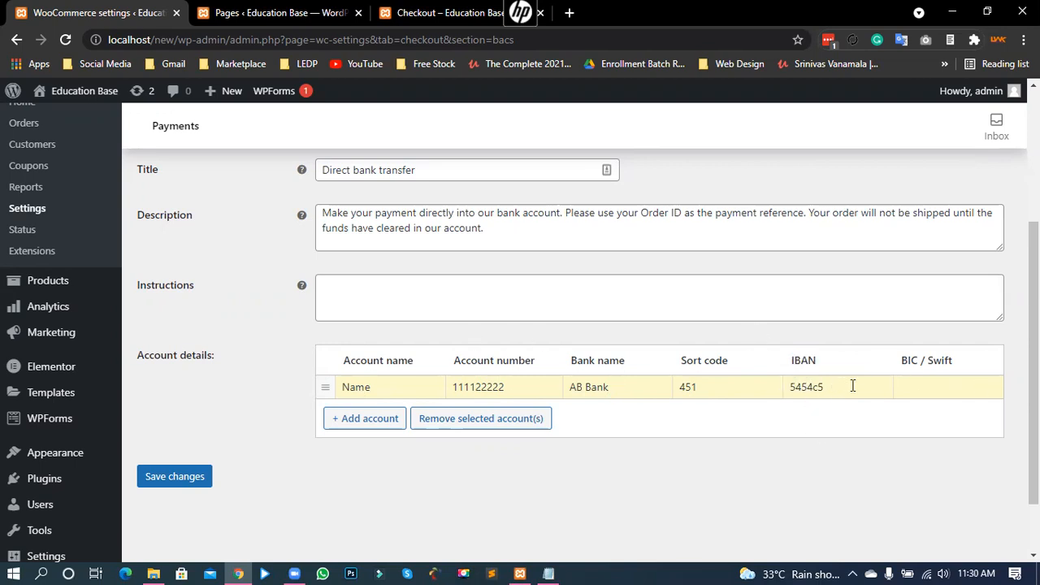
click(930, 391)
text(ABBjhid)
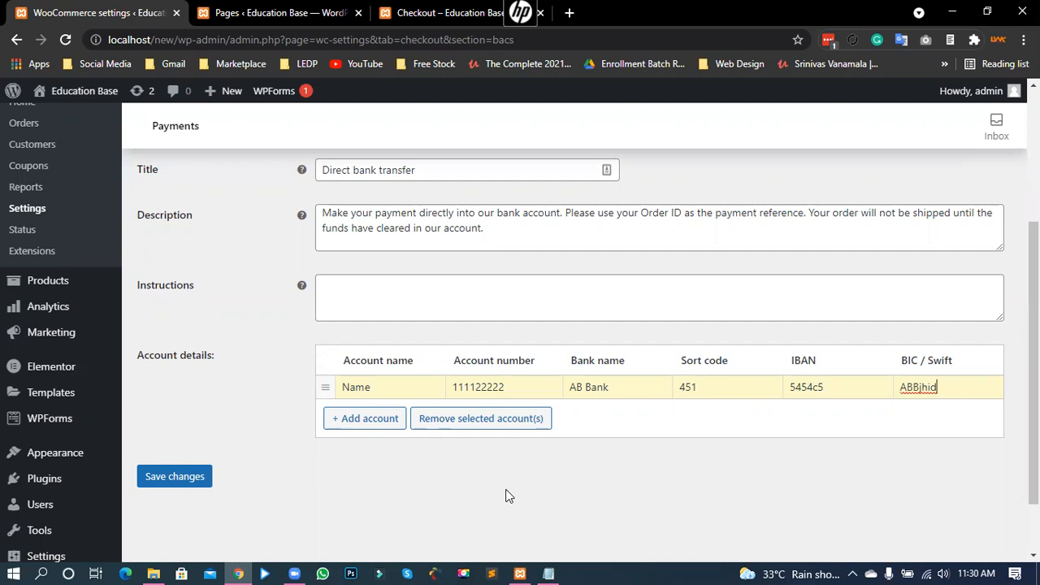
click(193, 479)
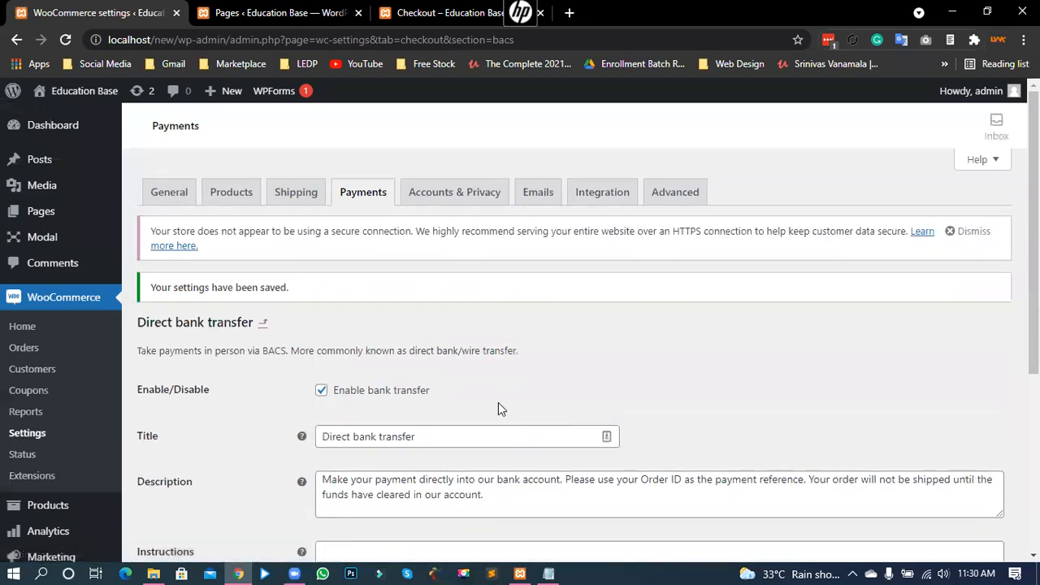
scroll(447, 406, down, 3)
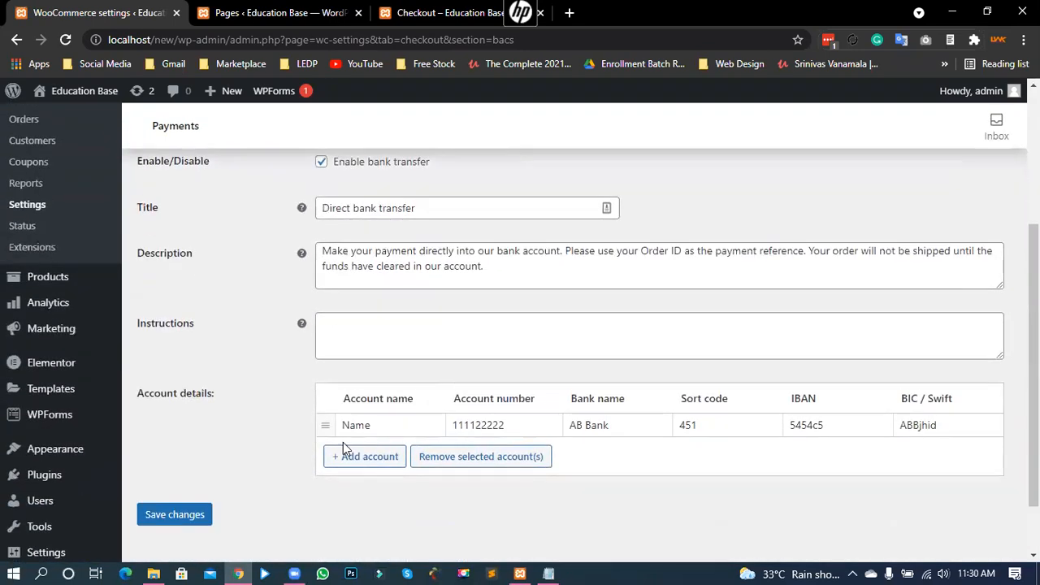
click(446, 12)
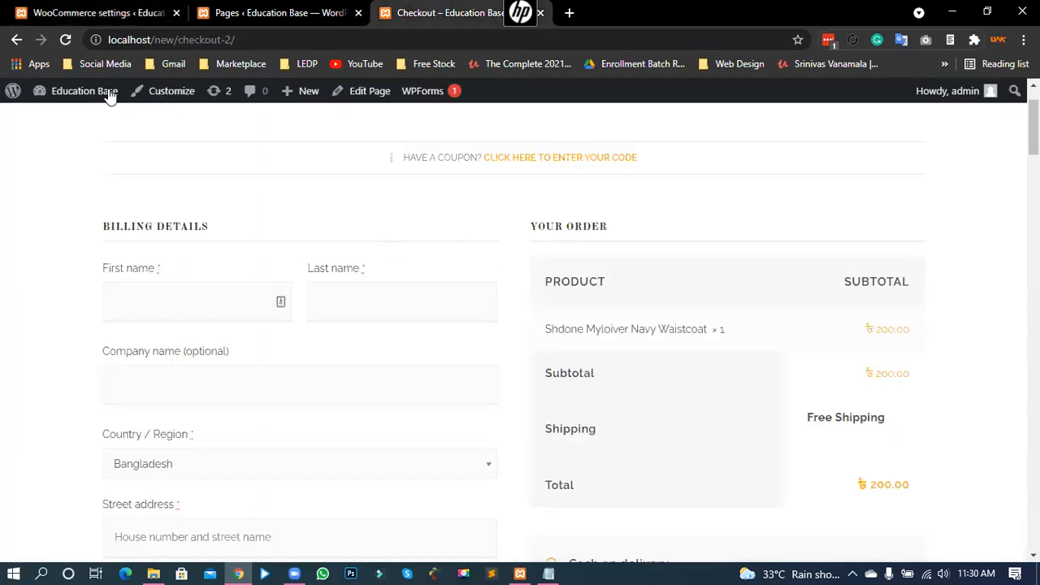
Step: Reload the checkout and select the new Direct bank transfer payment option
scroll(81, 198, down, 3)
click(65, 39)
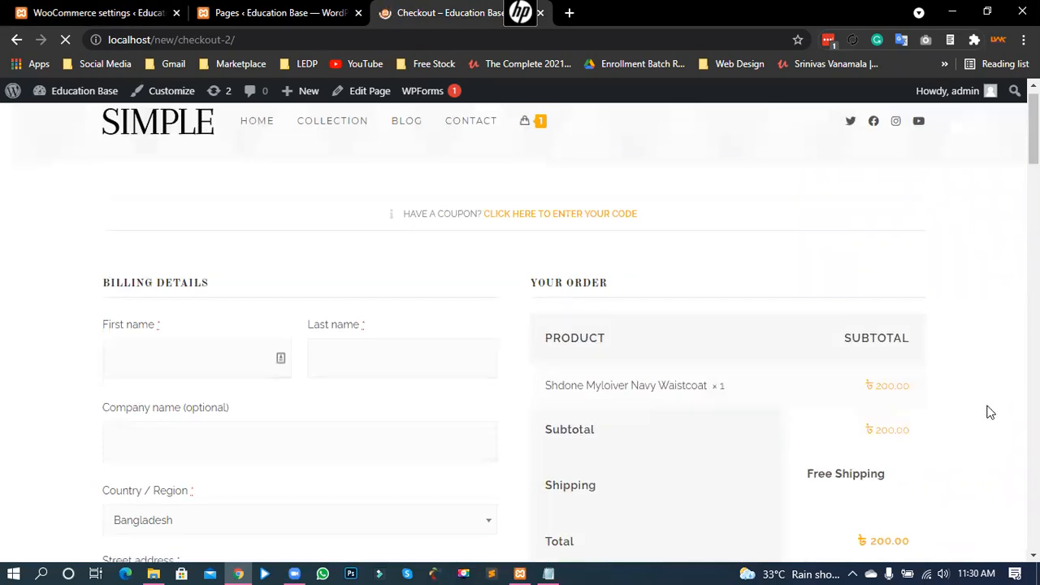
scroll(989, 412, down, 5)
scroll(940, 295, up, 2)
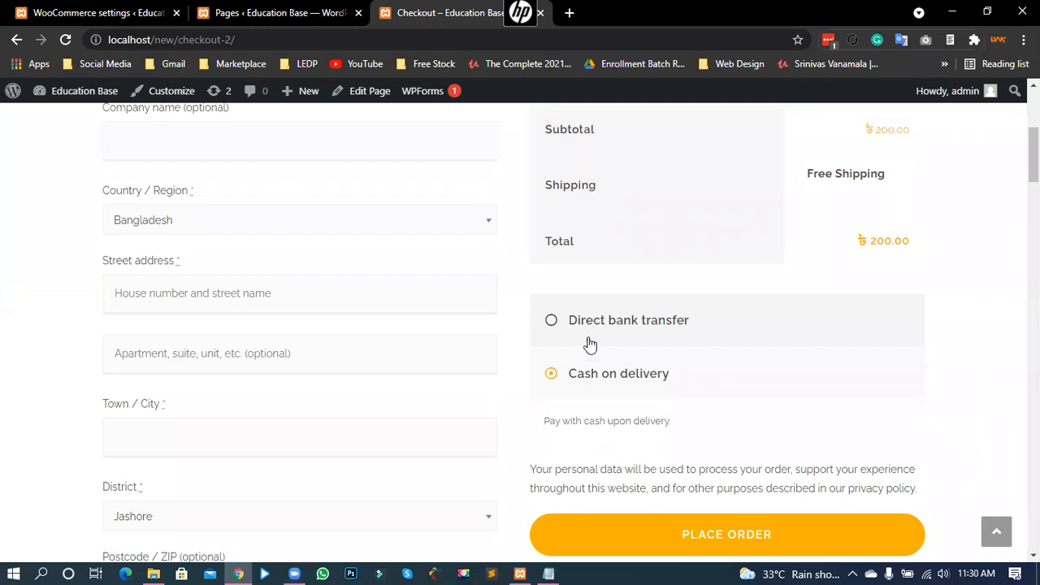
click(550, 321)
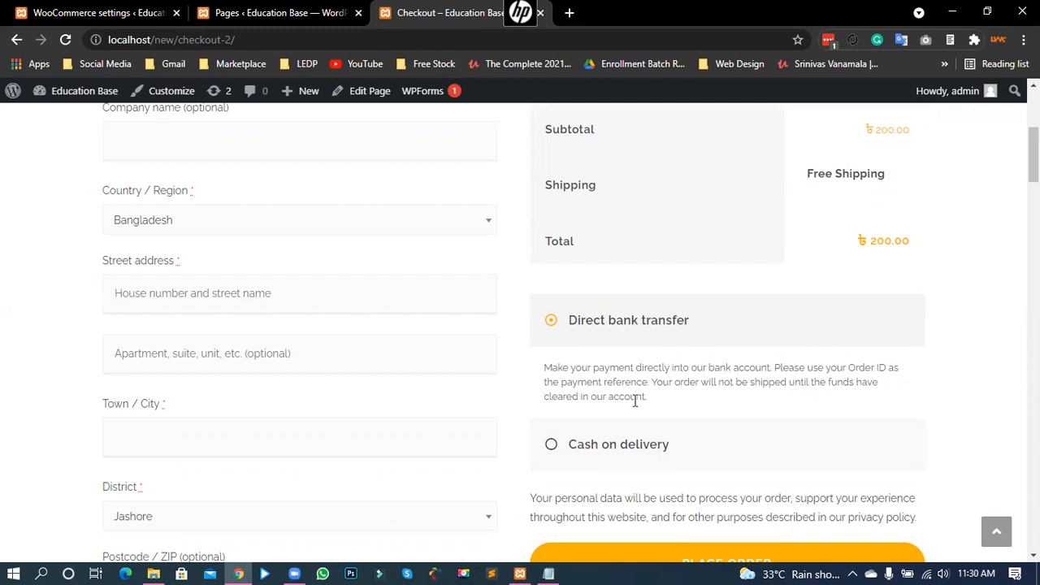
scroll(678, 413, down, 2)
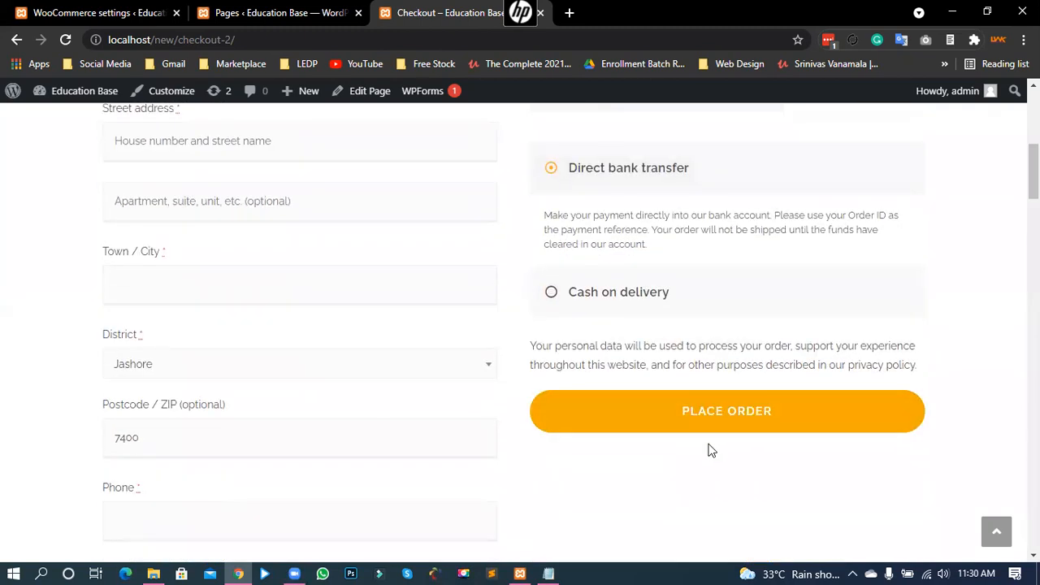
click(217, 10)
Step: Add an empty account row to the bank transfer settings and save them
click(119, 10)
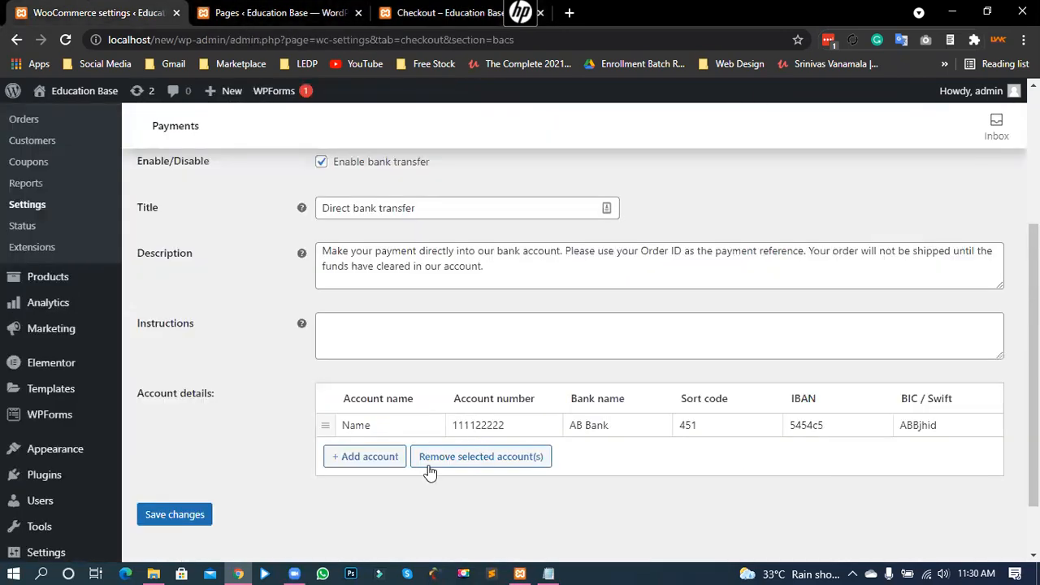
click(370, 457)
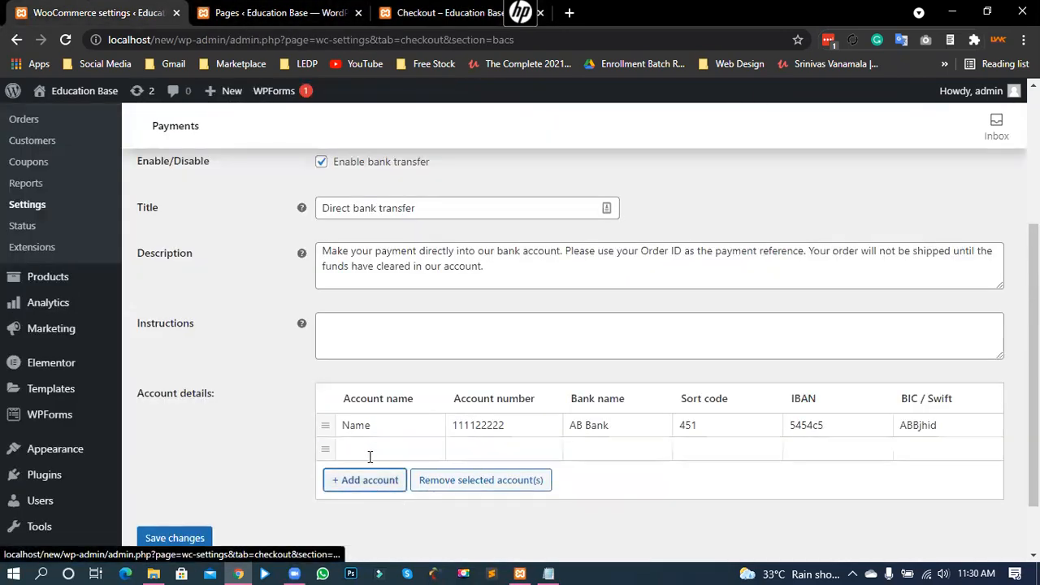
click(527, 487)
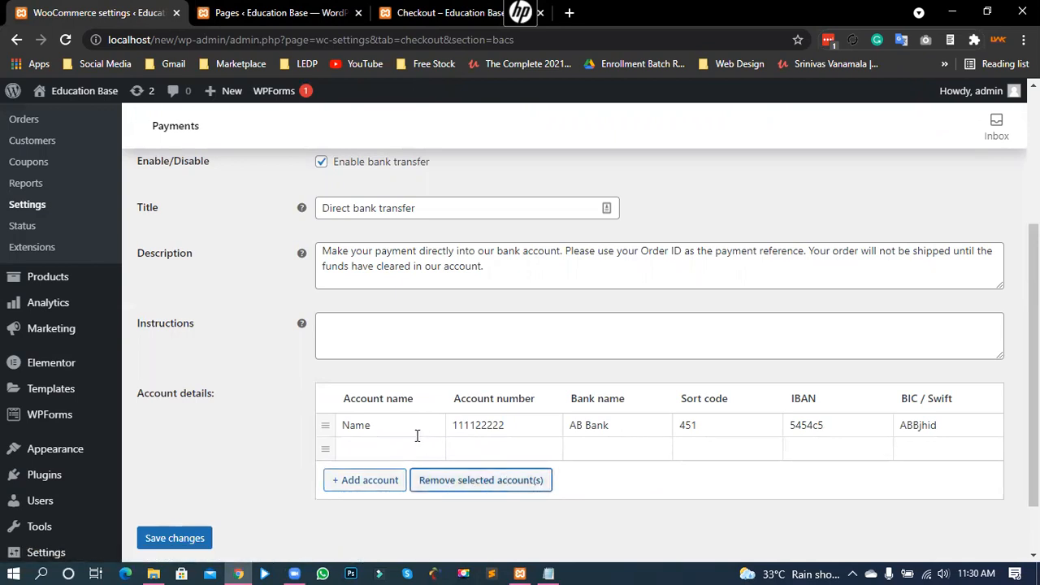
click(412, 335)
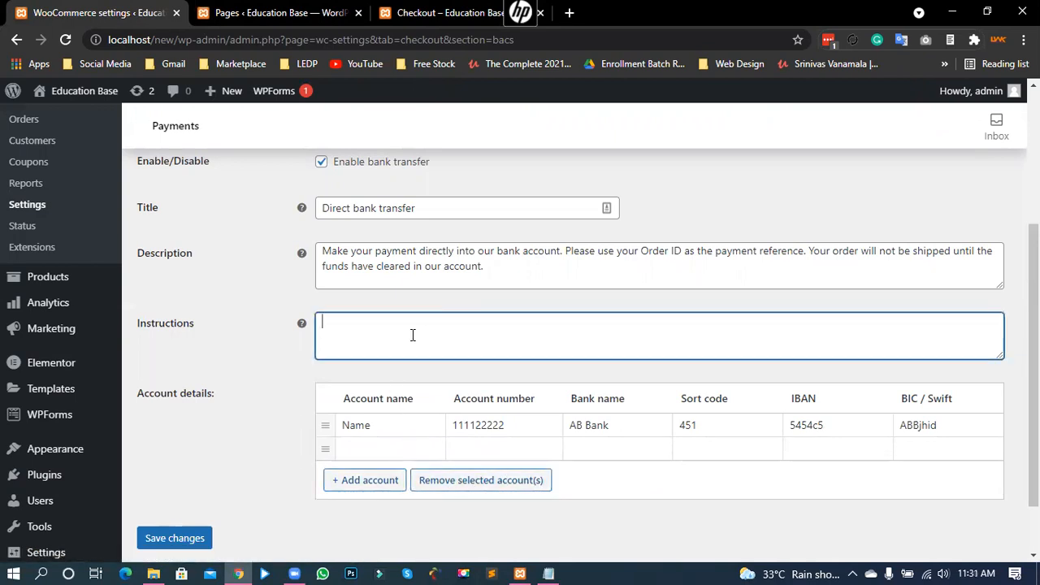
scroll(412, 334, up, 1)
scroll(350, 341, down, 2)
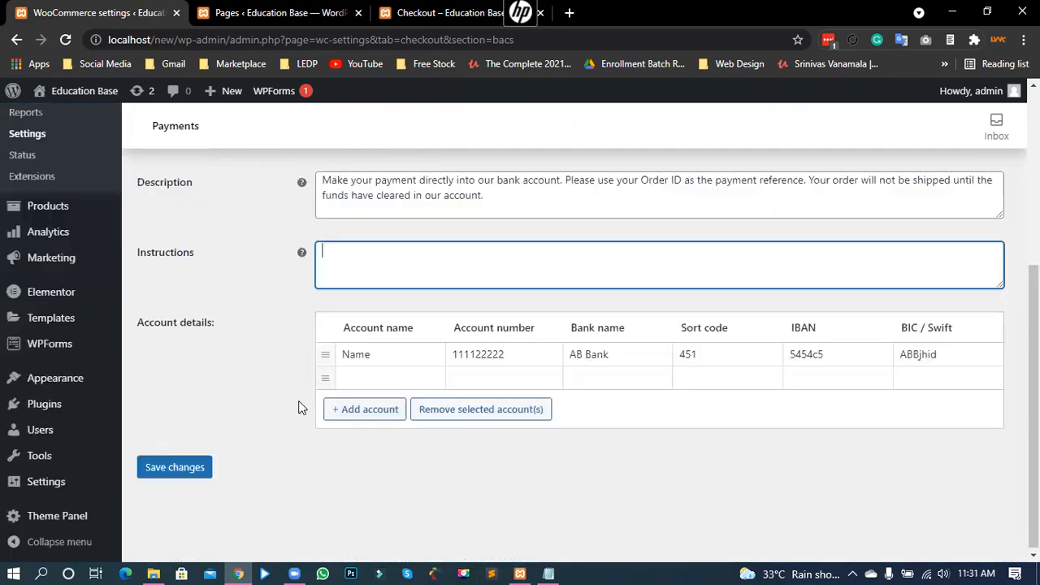
click(189, 467)
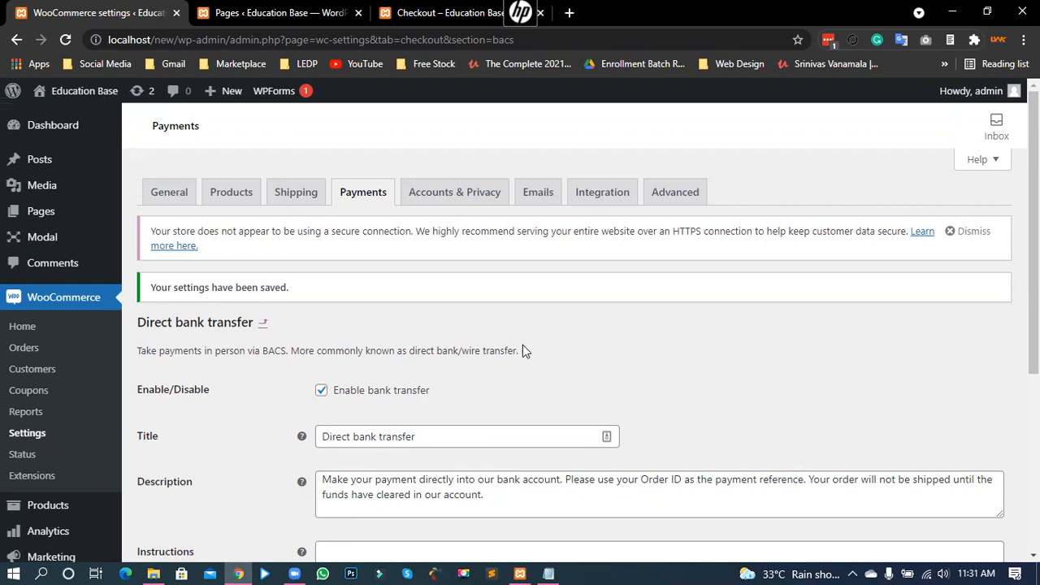
Step: Save the Payments tab settings again and reload the checkout page
scroll(528, 354, down, 4)
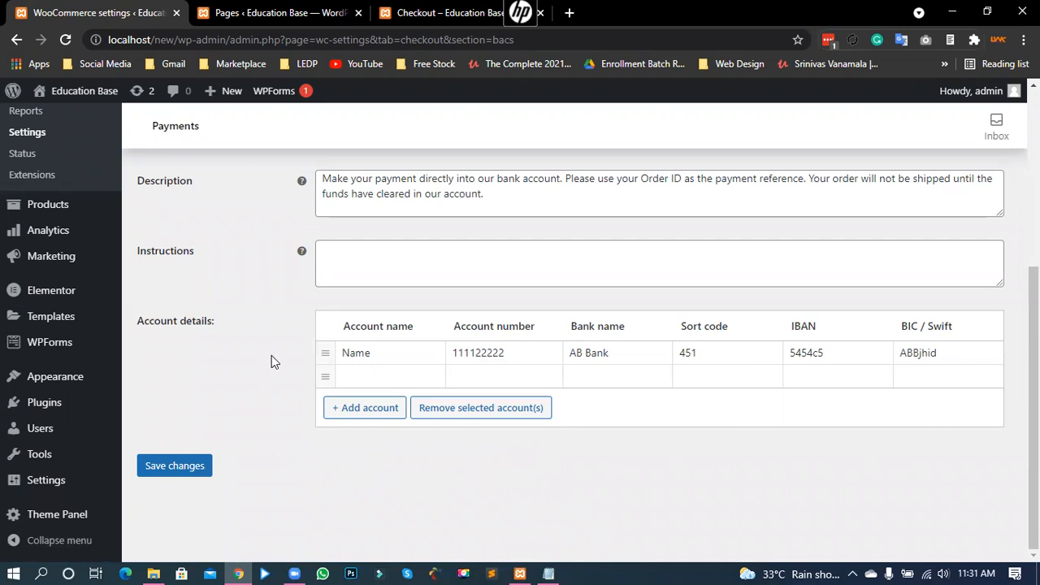
click(473, 196)
scroll(244, 446, up, 2)
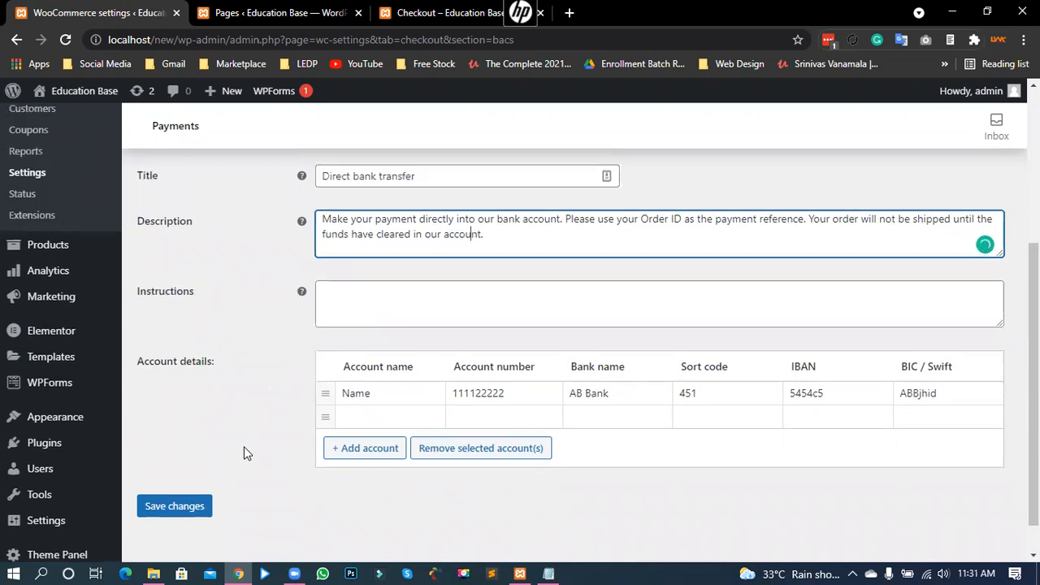
scroll(253, 419, up, 2)
click(359, 195)
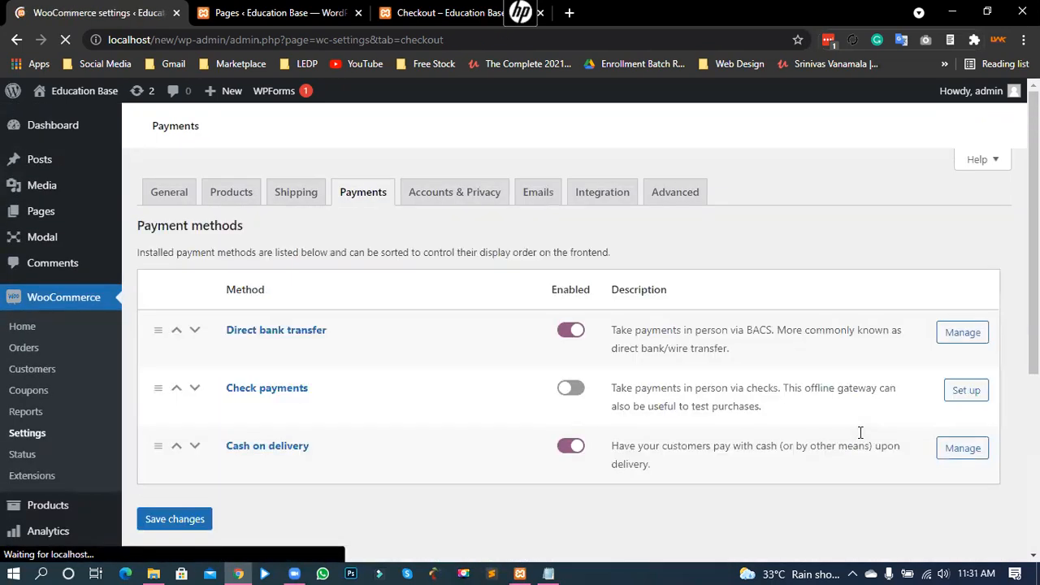
scroll(418, 476, down, 2)
click(189, 434)
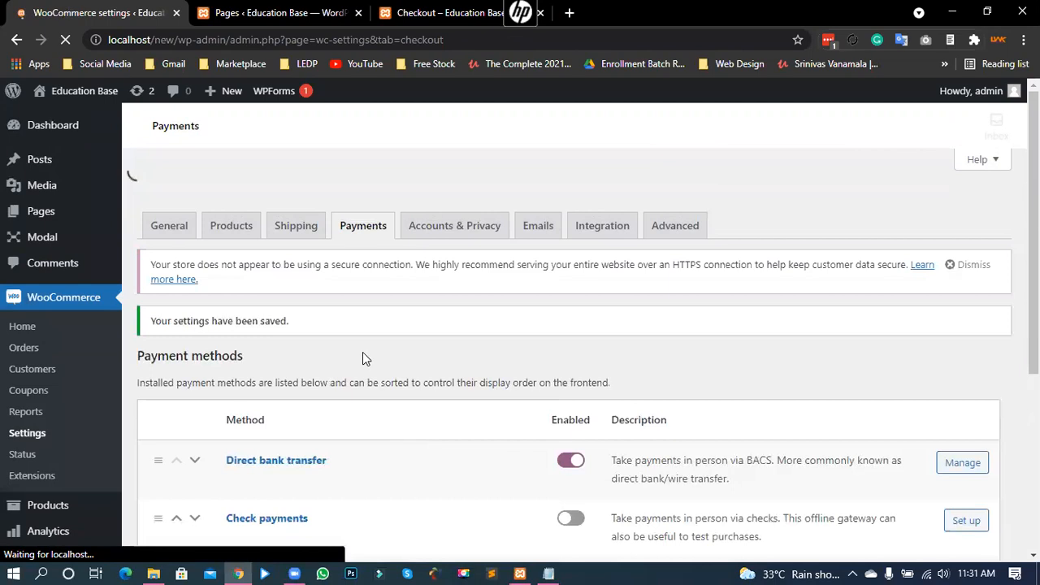
click(410, 9)
click(65, 39)
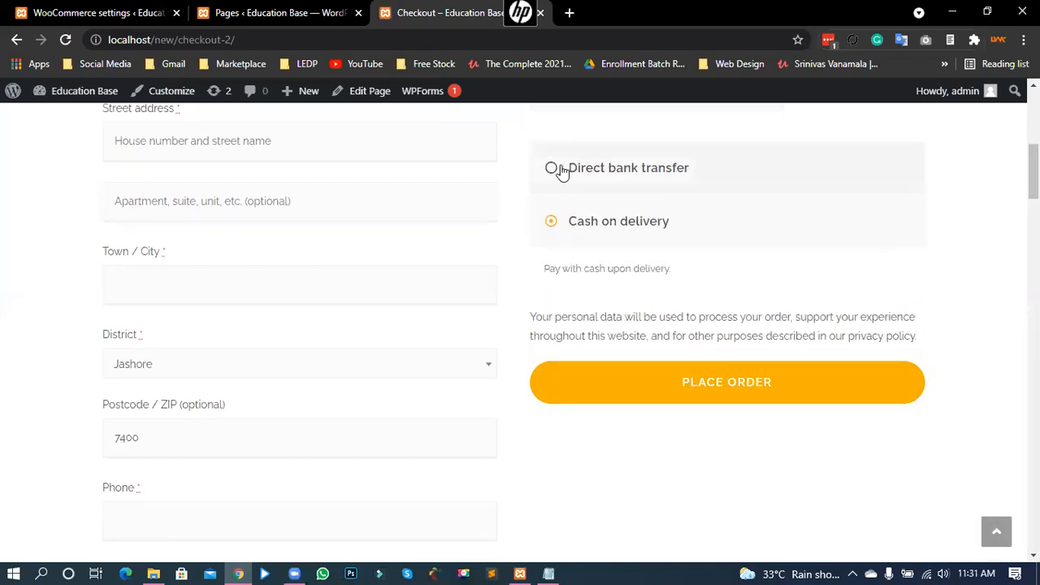
Step: Select Direct bank transfer at checkout, then return to the WooCommerce payment settings
click(552, 168)
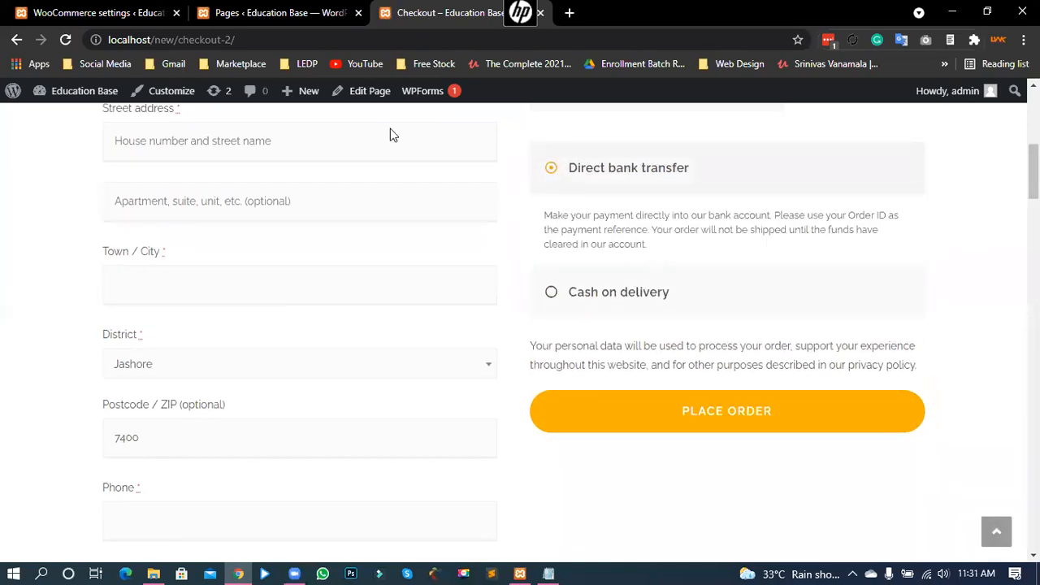
click(232, 8)
click(99, 6)
scroll(685, 355, down, 3)
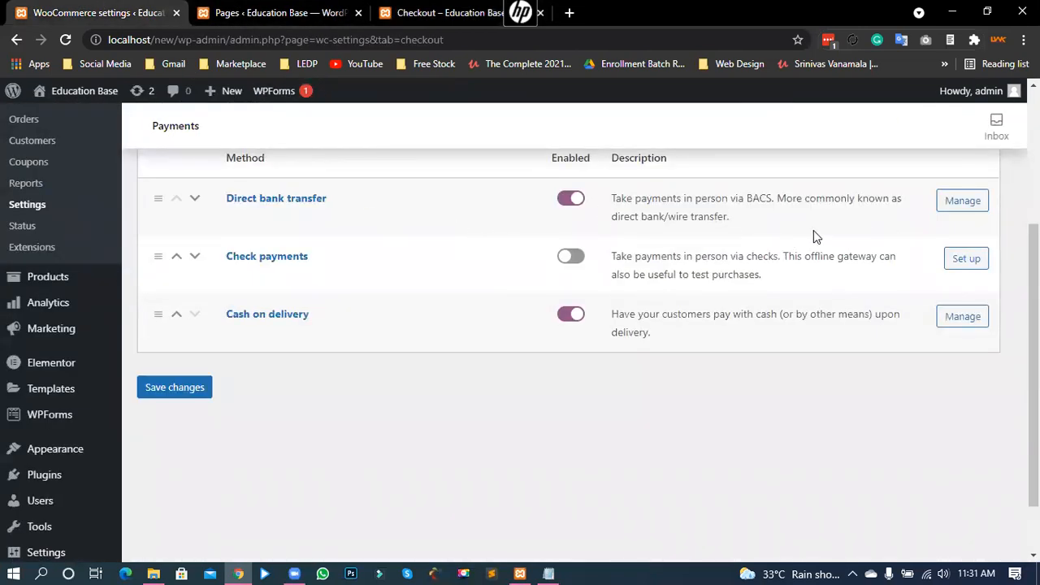
scroll(824, 251, up, 1)
Step: Remove the empty bank account row from Direct bank transfer and save the settings
click(949, 282)
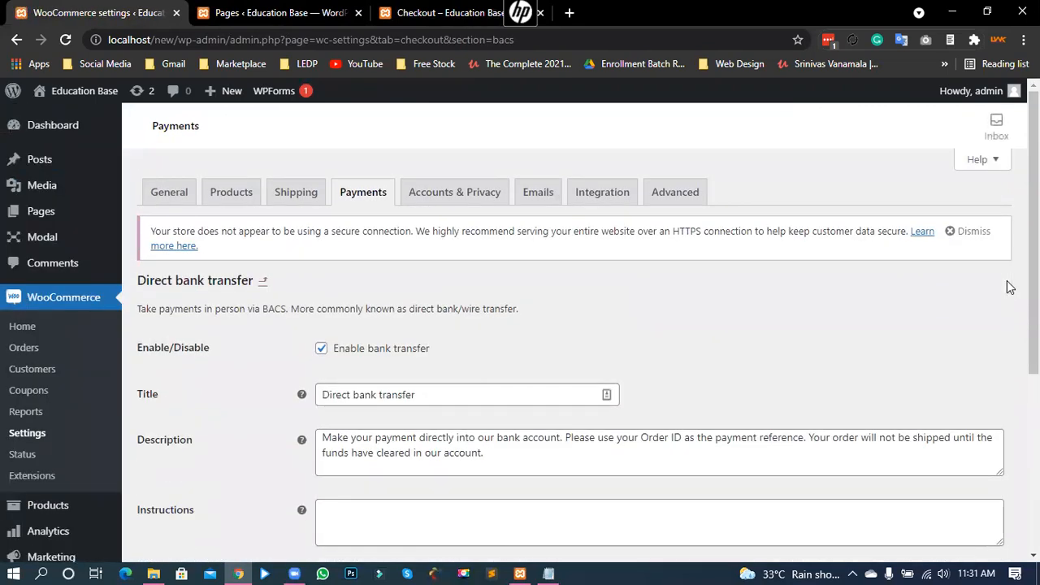
scroll(1009, 287, down, 4)
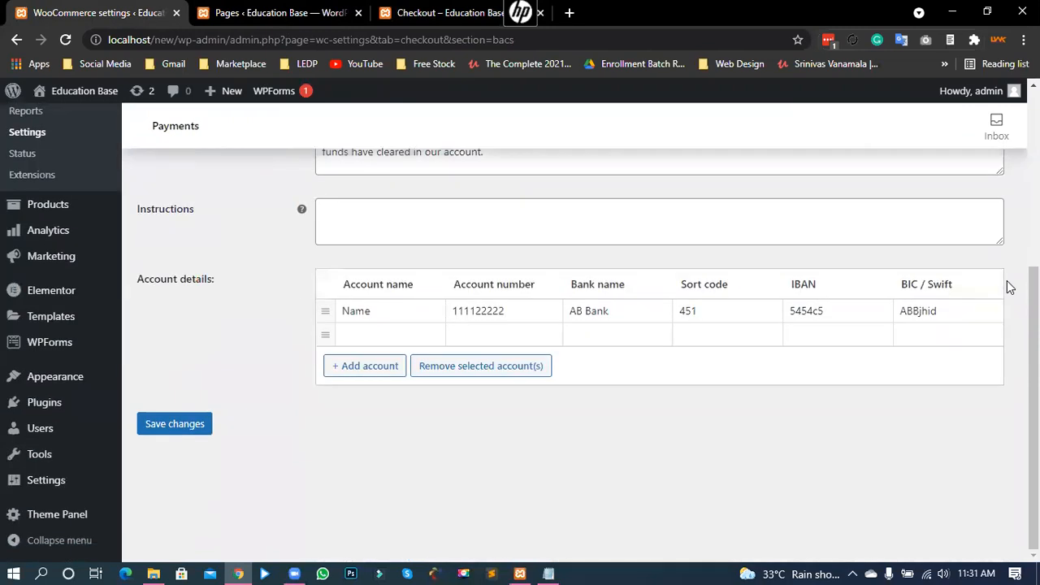
scroll(1008, 286, up, 1)
click(434, 300)
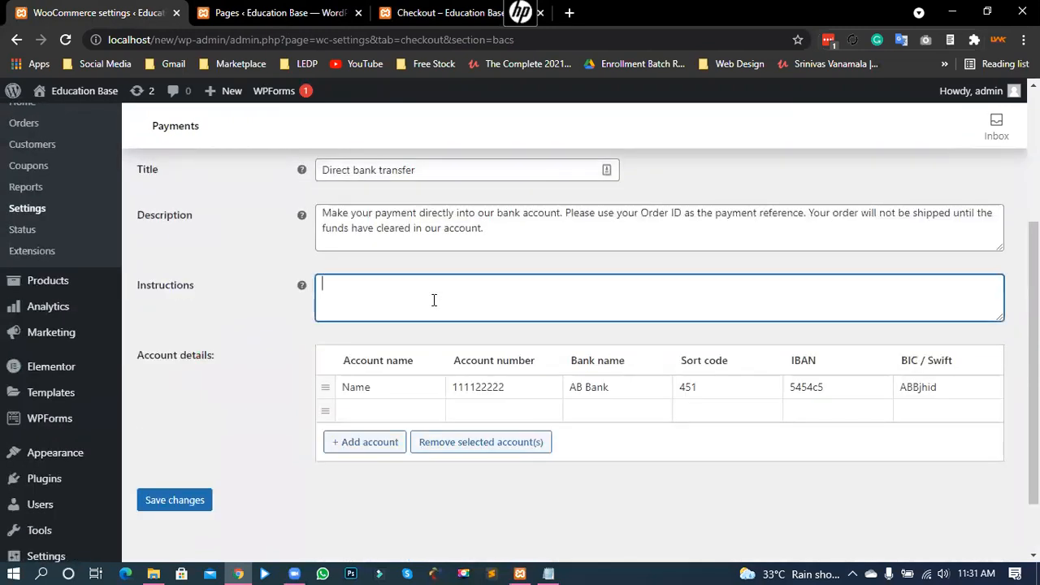
mouse_move(302, 289)
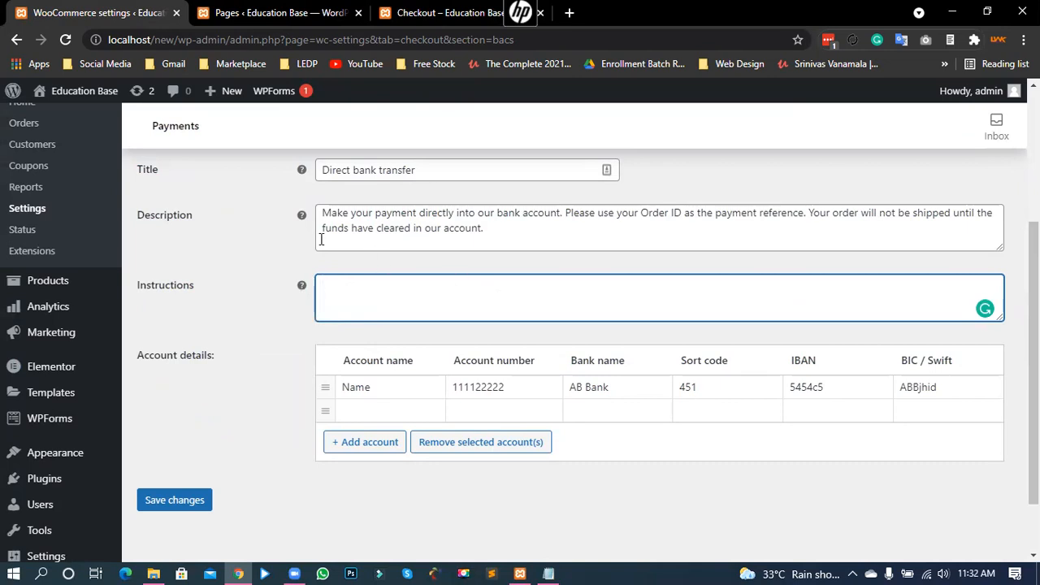
click(494, 234)
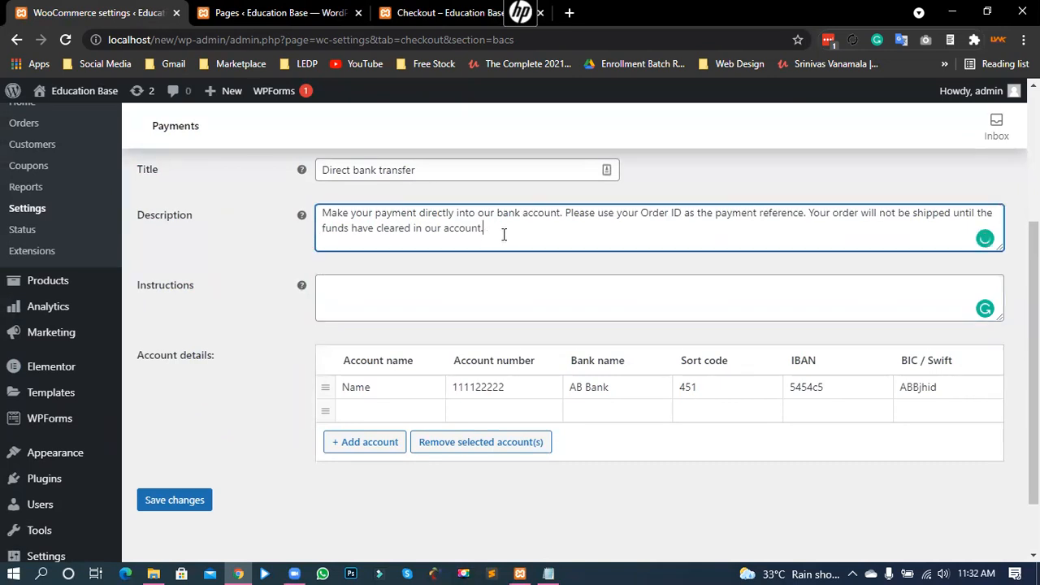
scroll(476, 244, down, 2)
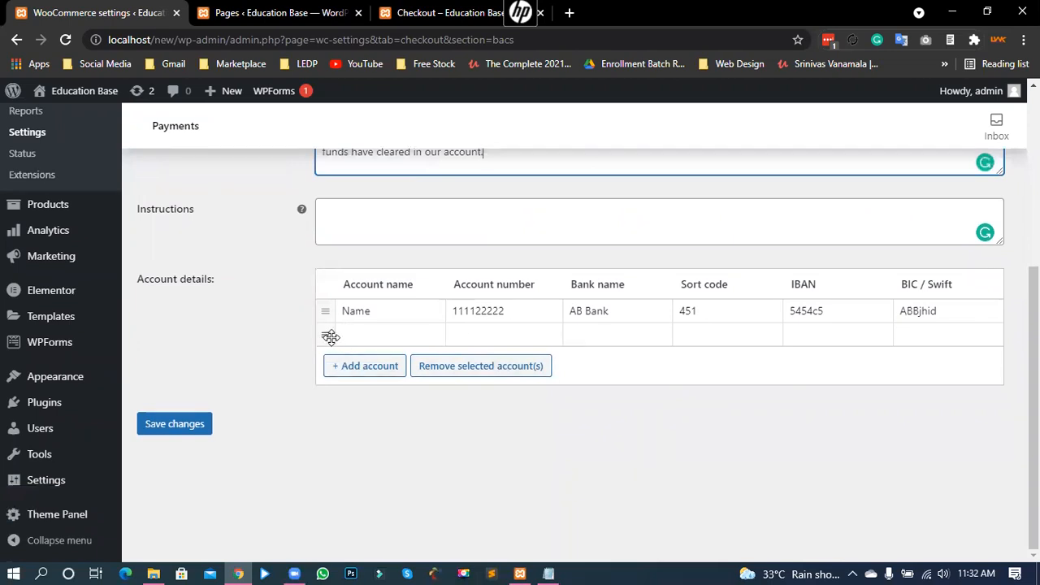
click(480, 364)
click(429, 342)
click(449, 366)
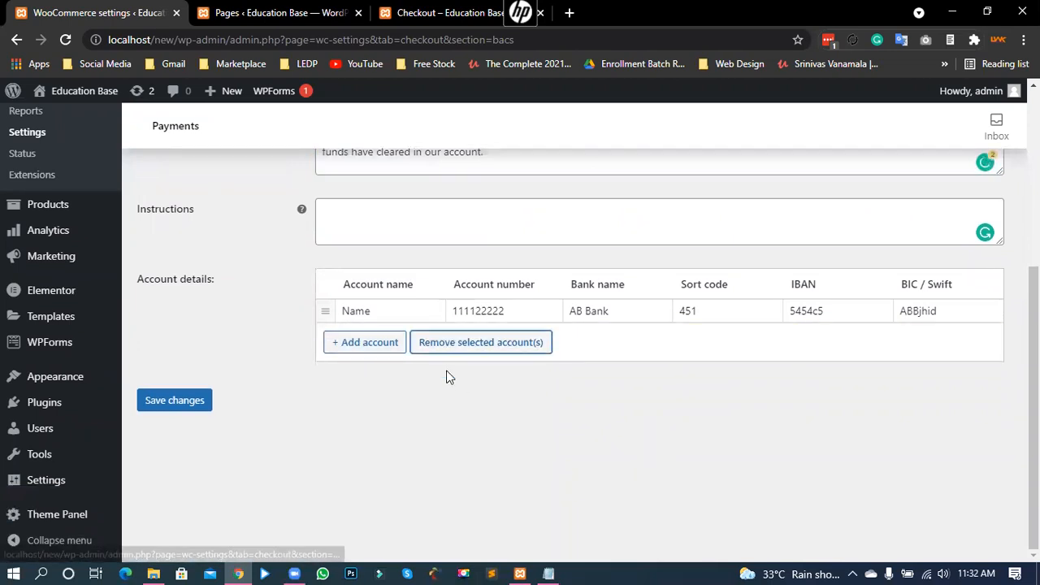
click(177, 401)
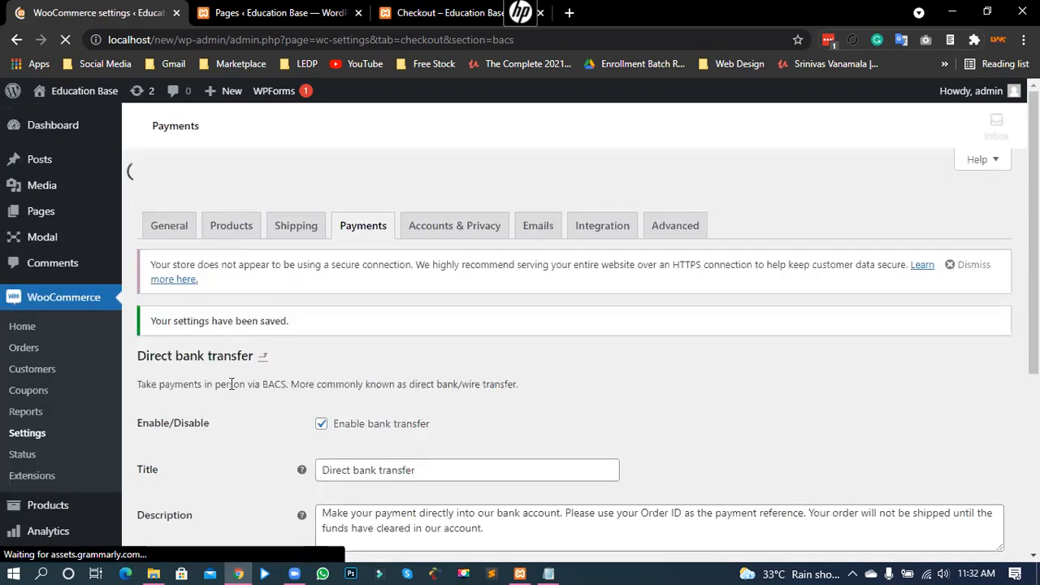
Step: Return to the WooCommerce payment methods list, then switch to the checkout page
click(317, 10)
click(49, 8)
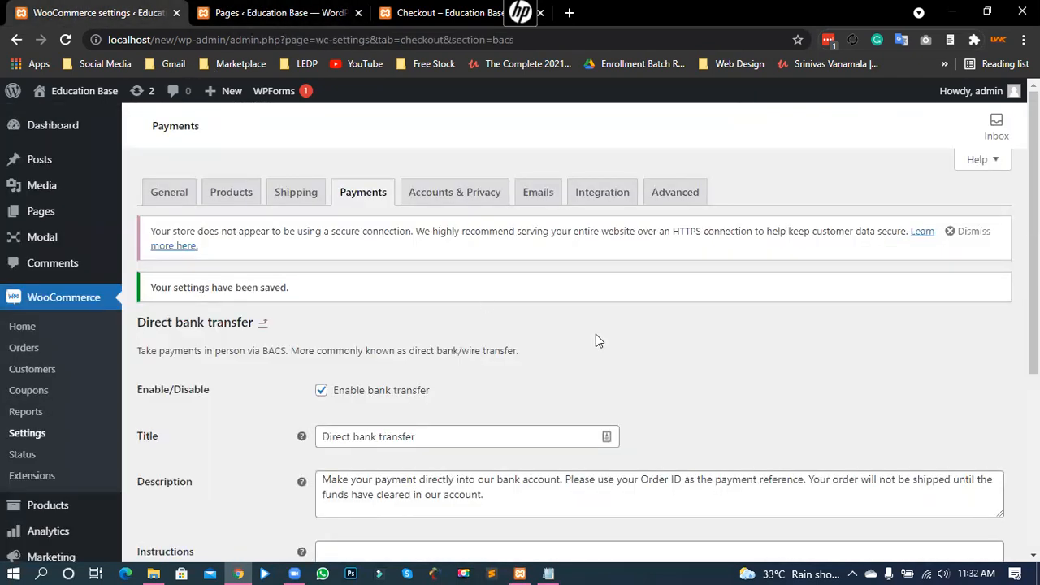
scroll(544, 382, down, 1)
click(360, 191)
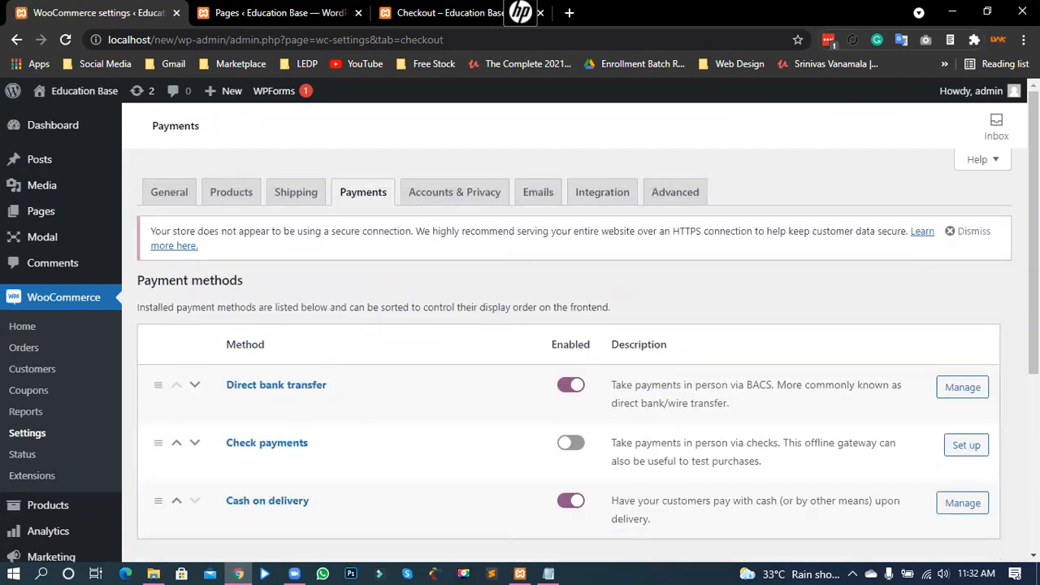
click(387, 11)
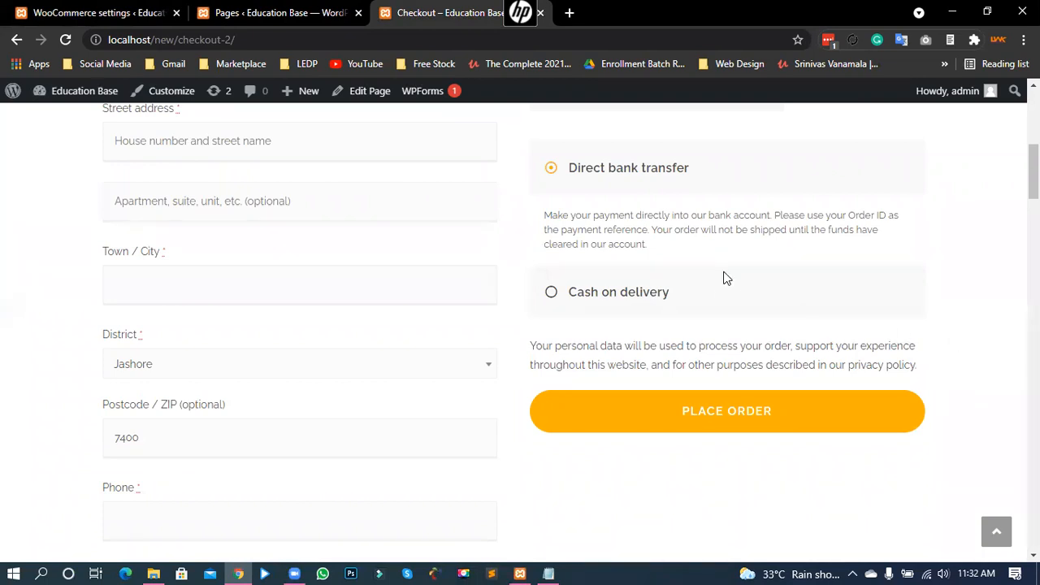
Step: Save the Payments tab settings once more
click(135, 12)
scroll(470, 367, down, 3)
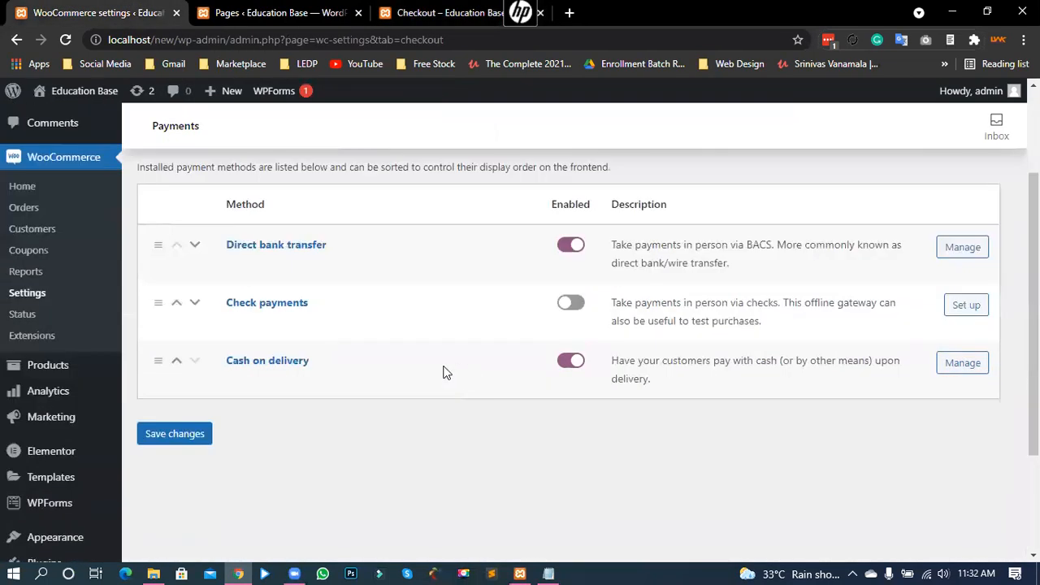
scroll(278, 393, up, 2)
scroll(244, 455, down, 1)
click(177, 504)
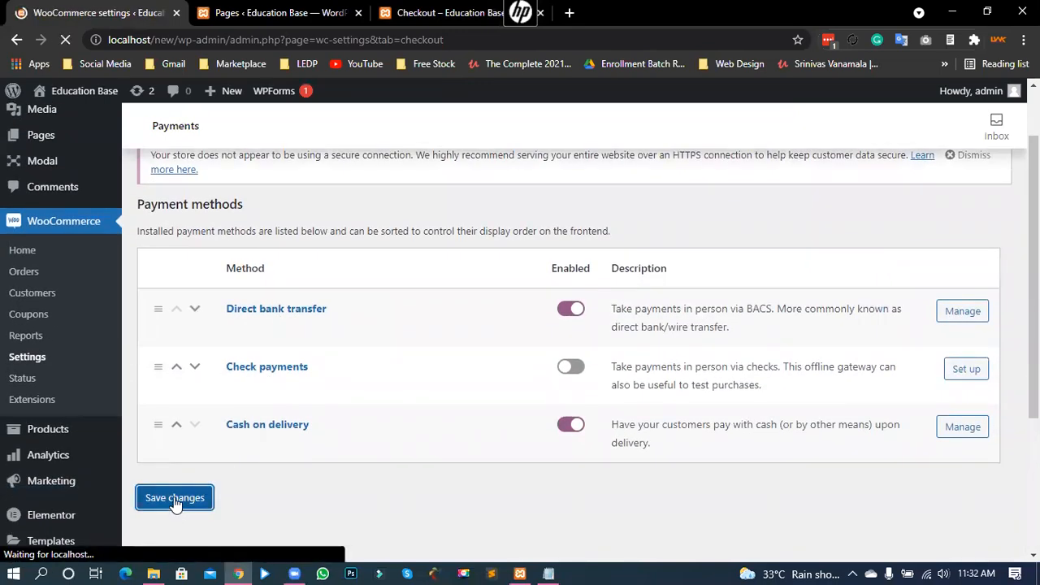
drag(174, 292, 281, 289)
click(277, 289)
Step: Open the cart holding the Navy Waistcoat and proceed to checkout
click(428, 12)
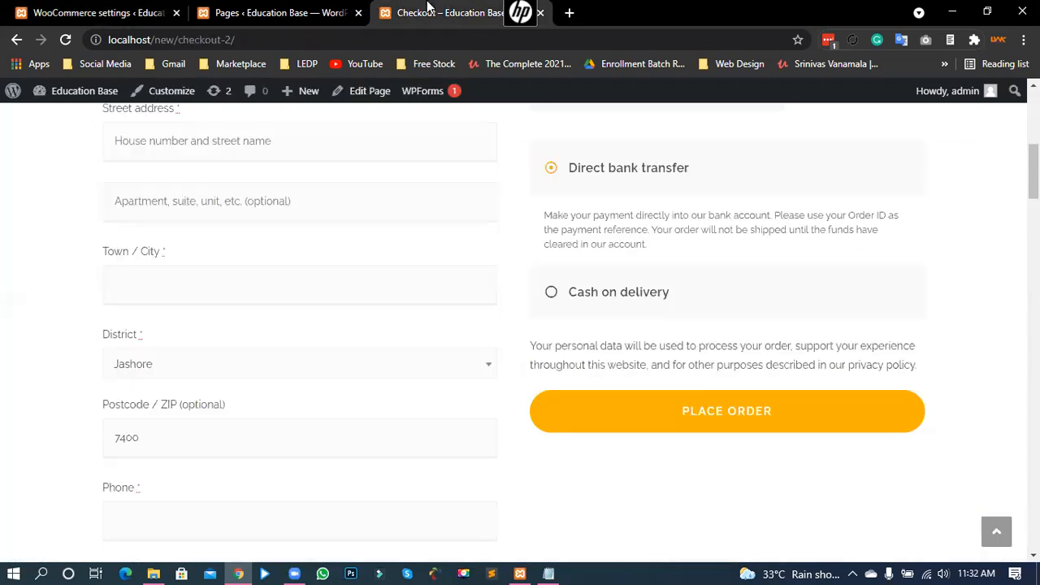
scroll(521, 258, up, 6)
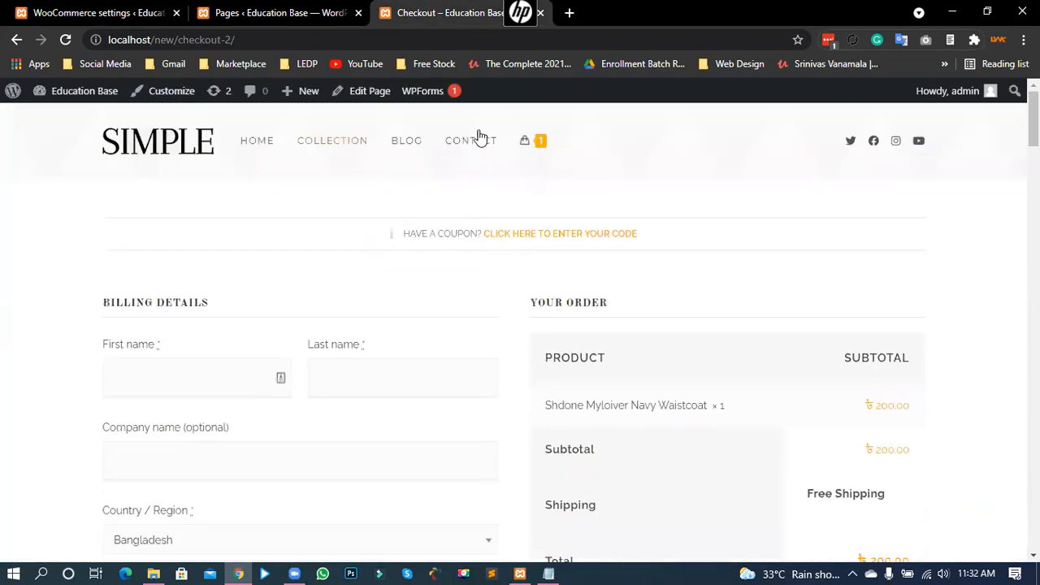
click(535, 143)
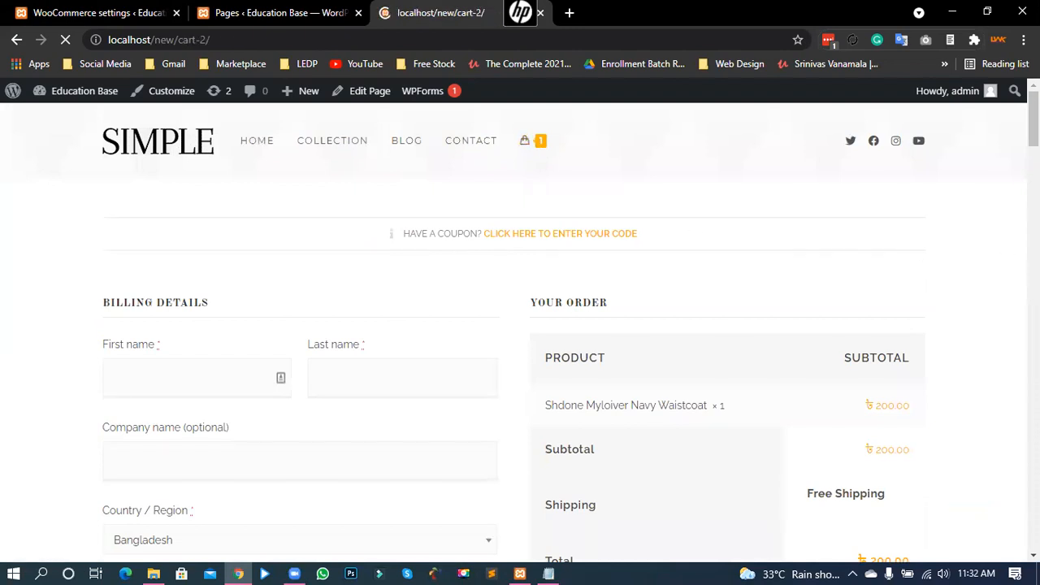
scroll(1011, 319, down, 2)
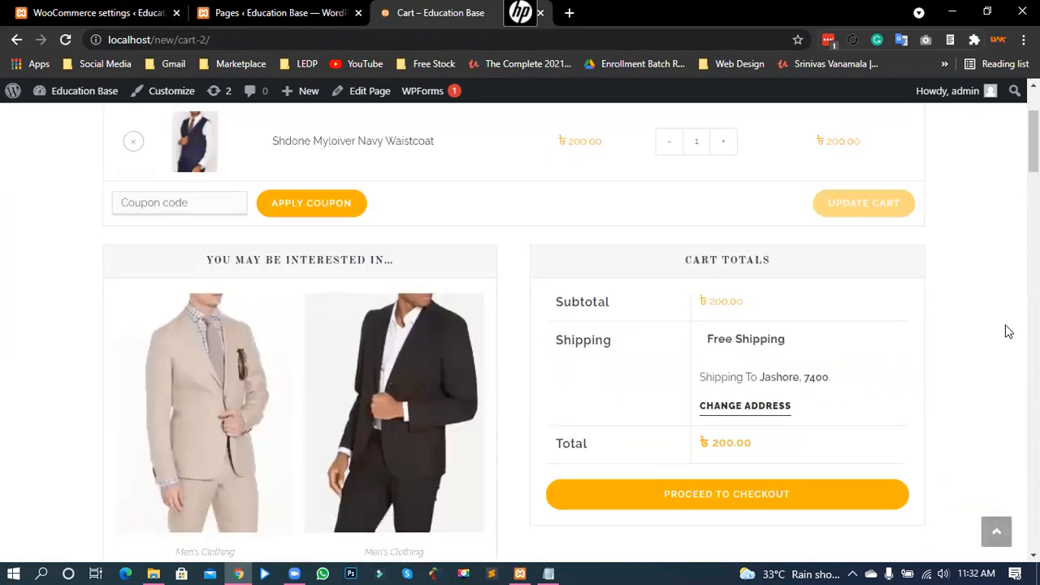
click(735, 495)
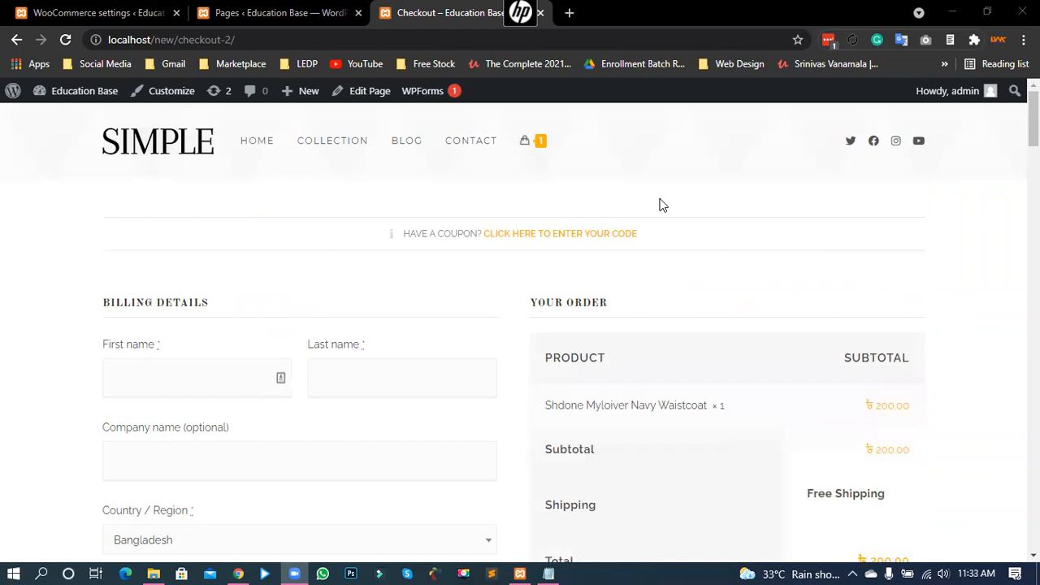
Step: Select Direct bank transfer as the payment method and attempt to place the order
scroll(789, 411, down, 4)
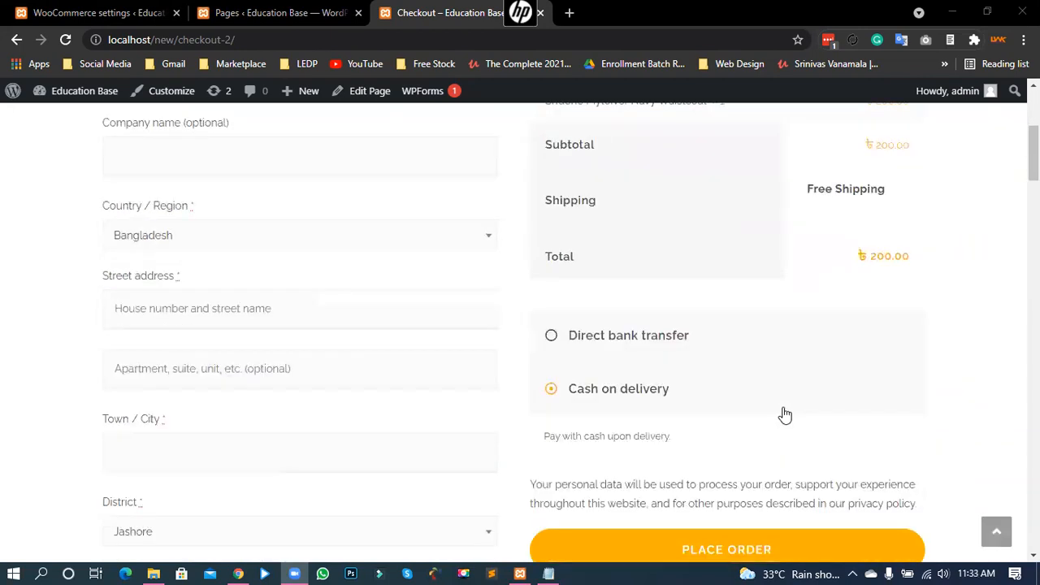
click(567, 337)
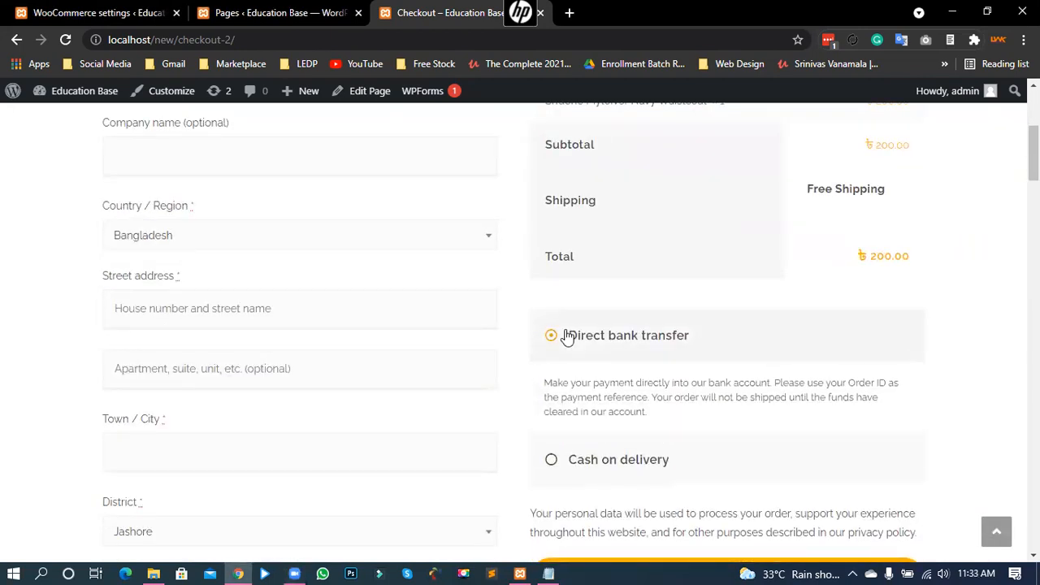
scroll(567, 337, down, 2)
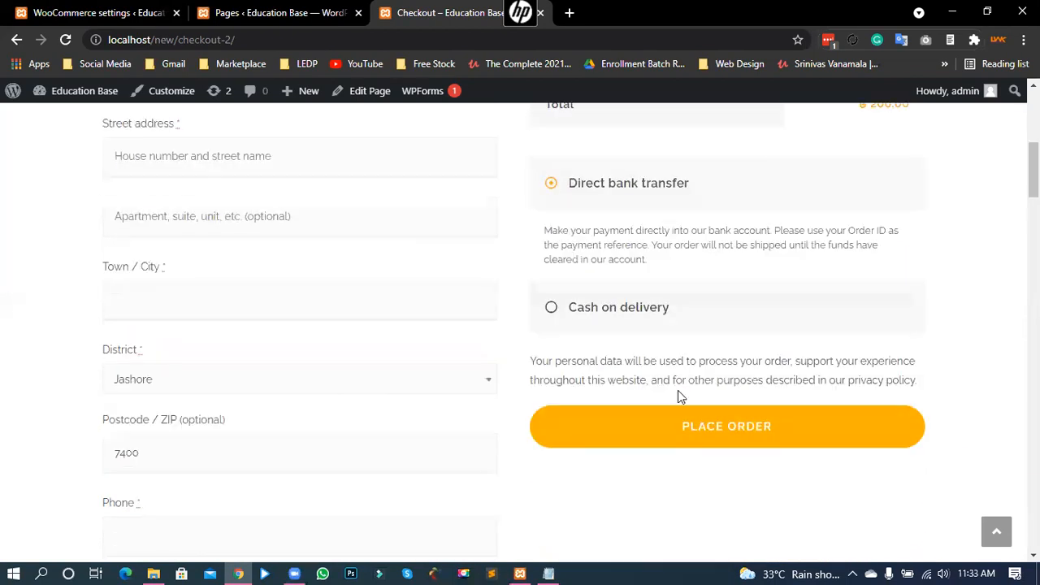
click(702, 431)
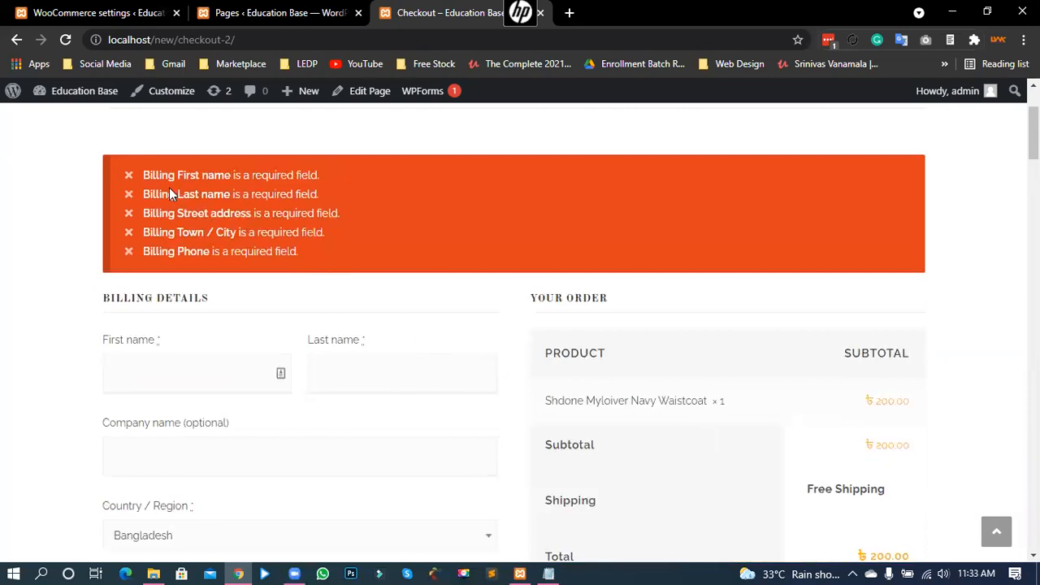
Step: Autofill the billing fields from saved customer details and place order 306 for ৳200.00
scroll(75, 392, down, 8)
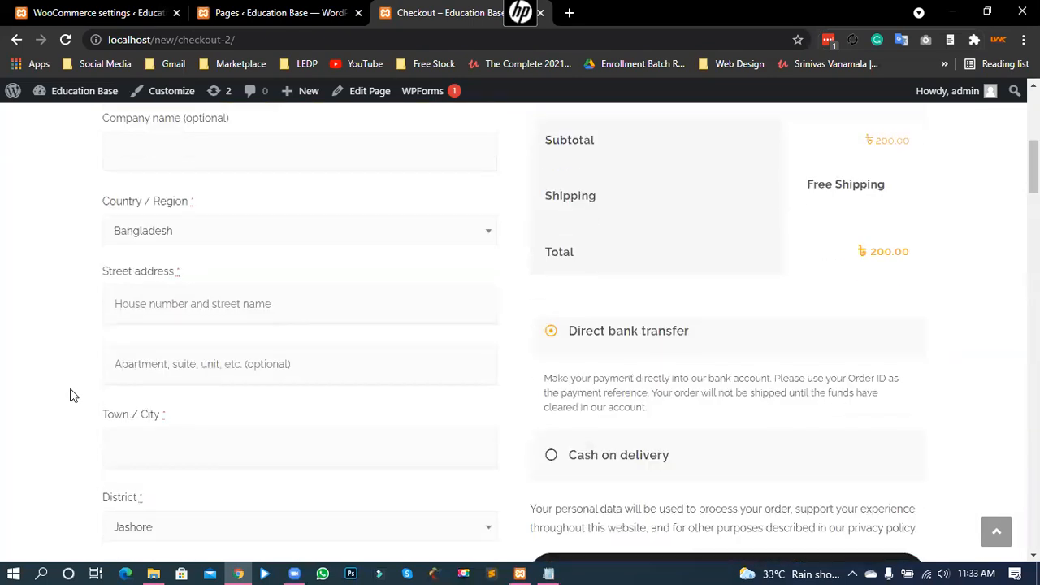
scroll(71, 396, down, 2)
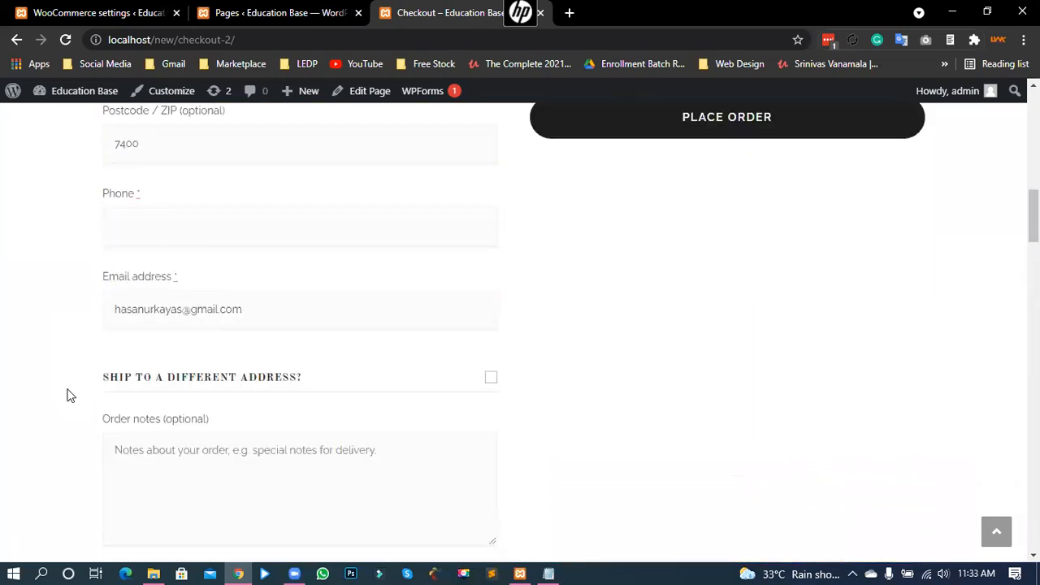
scroll(69, 395, down, 3)
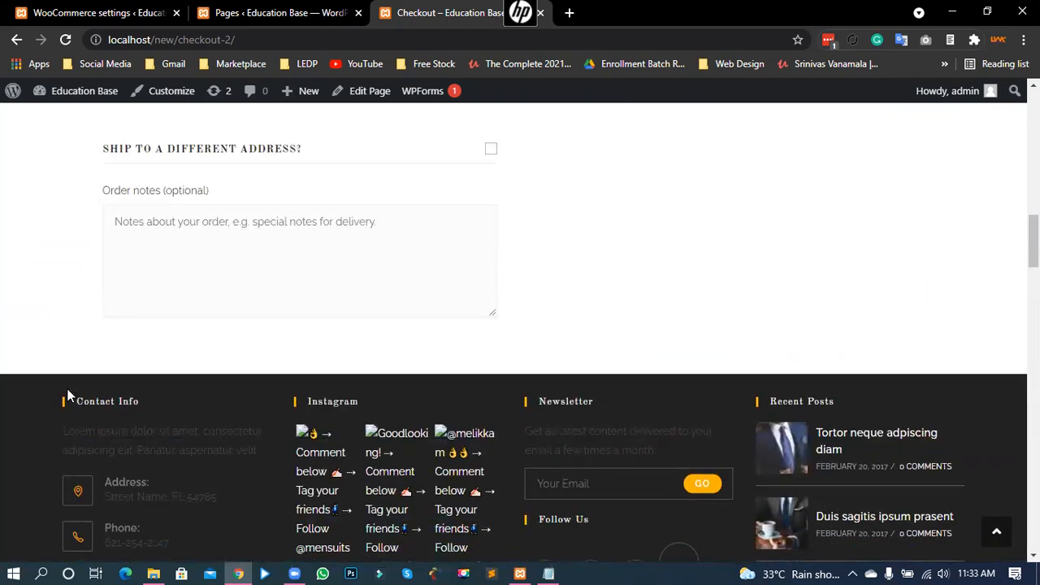
scroll(69, 396, up, 12)
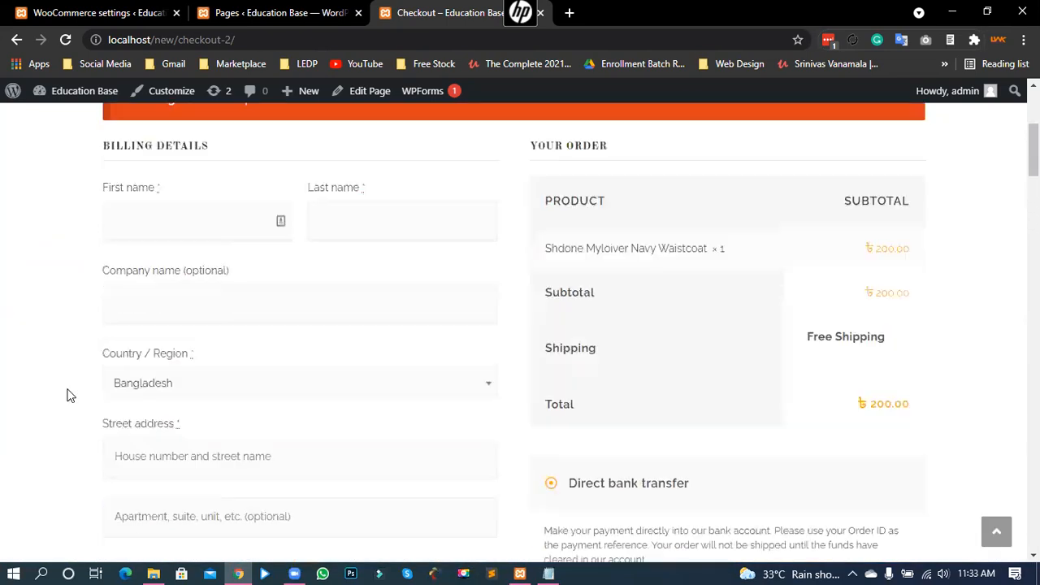
click(147, 304)
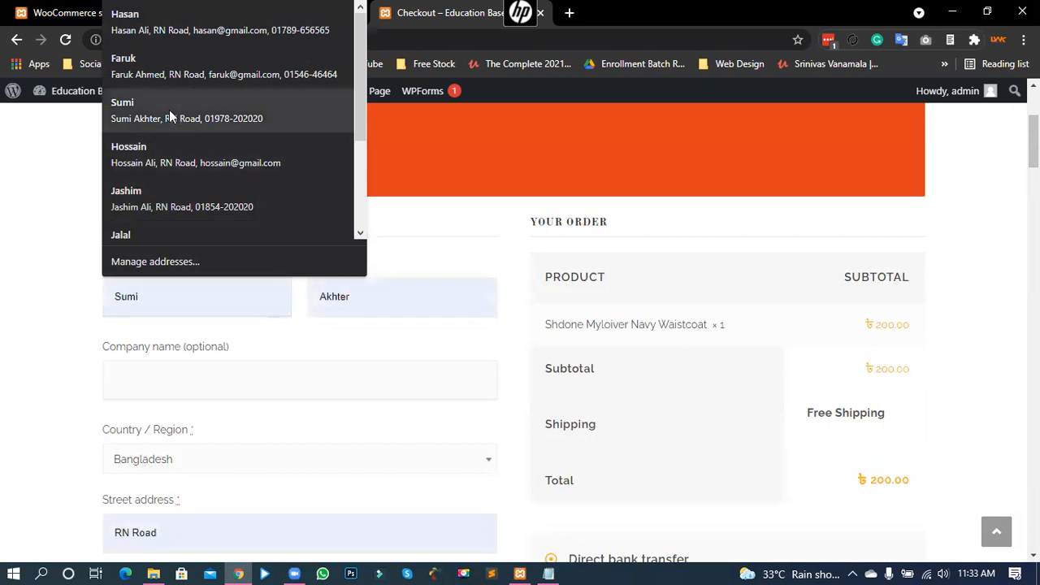
click(168, 110)
scroll(138, 357, down, 6)
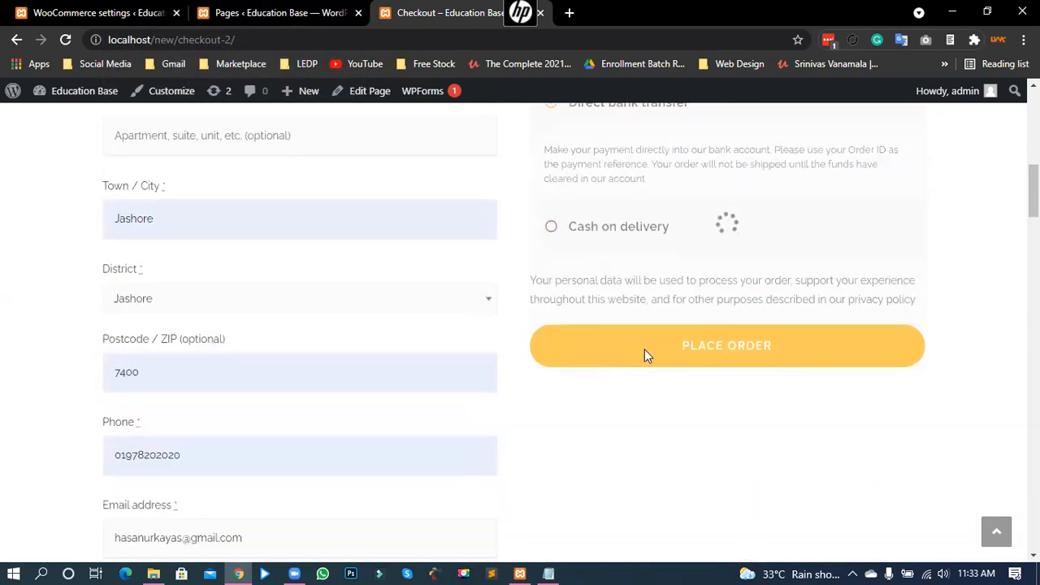
scroll(877, 390, up, 2)
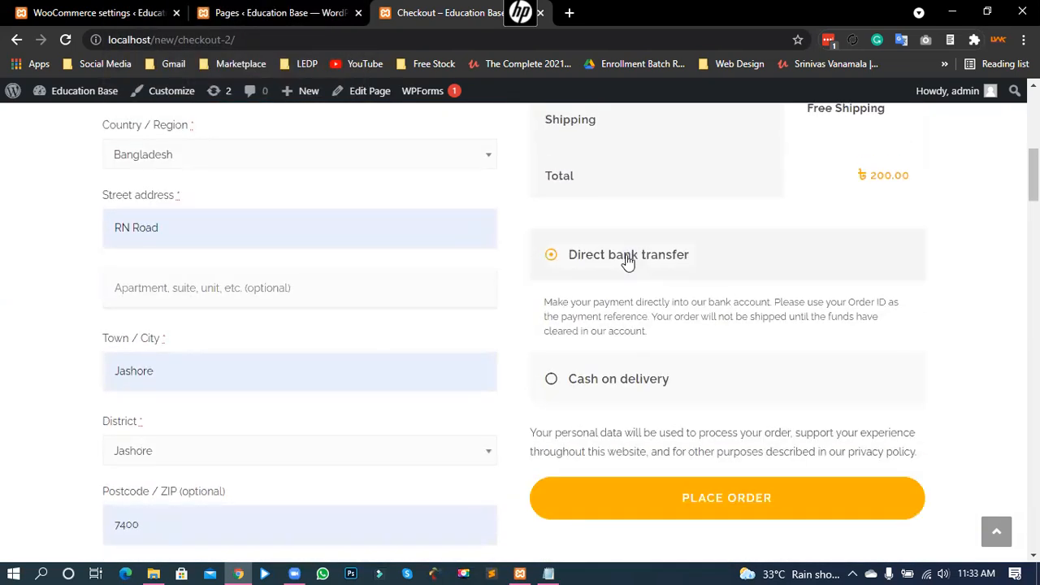
click(742, 495)
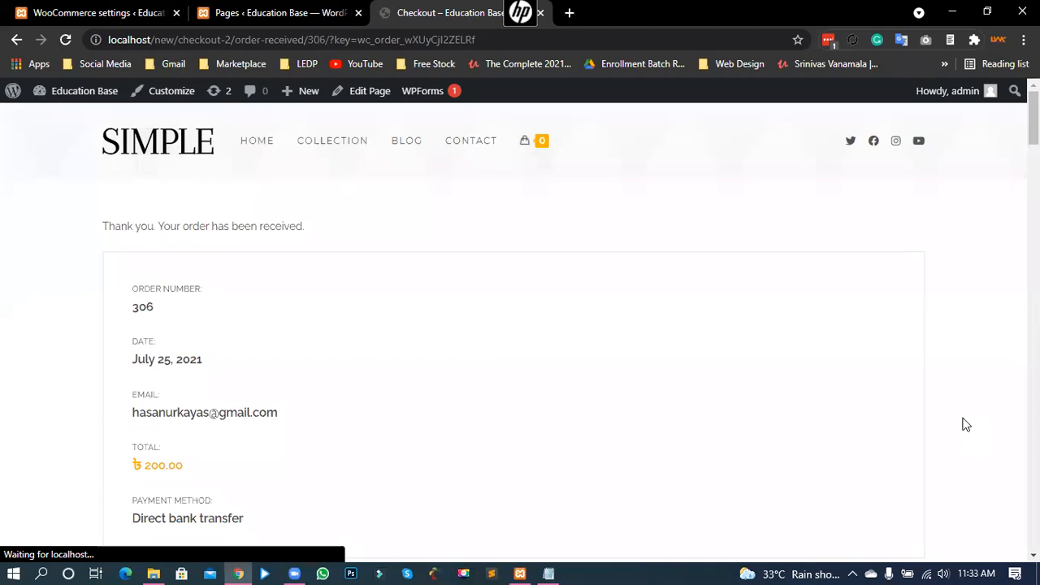
scroll(823, 438, down, 2)
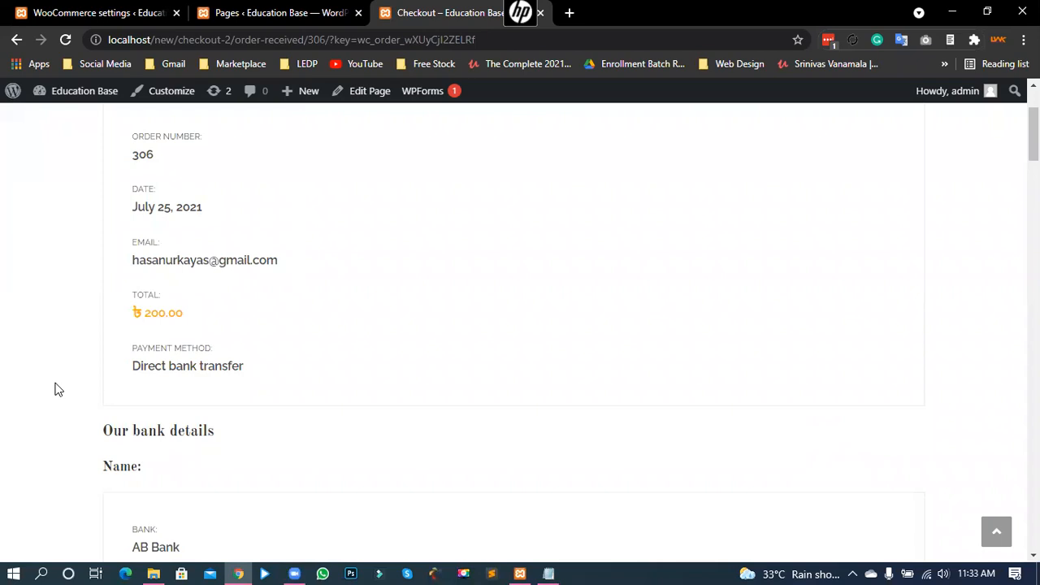
scroll(59, 383, up, 2)
scroll(65, 375, down, 4)
scroll(60, 372, up, 3)
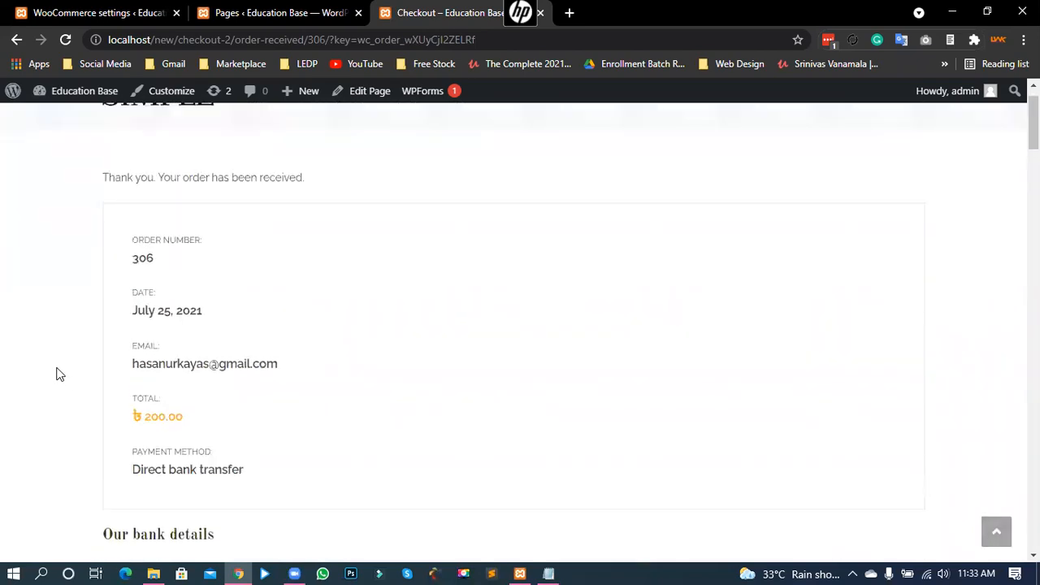
scroll(59, 374, up, 1)
scroll(215, 373, down, 2)
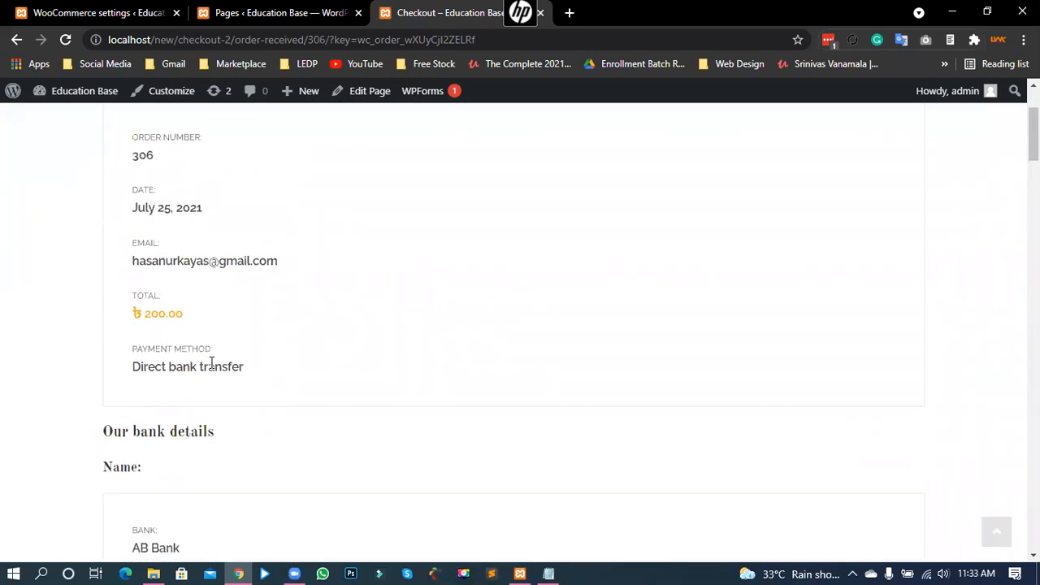
scroll(148, 389, down, 2)
drag(104, 277, 215, 278)
click(181, 279)
scroll(154, 301, down, 2)
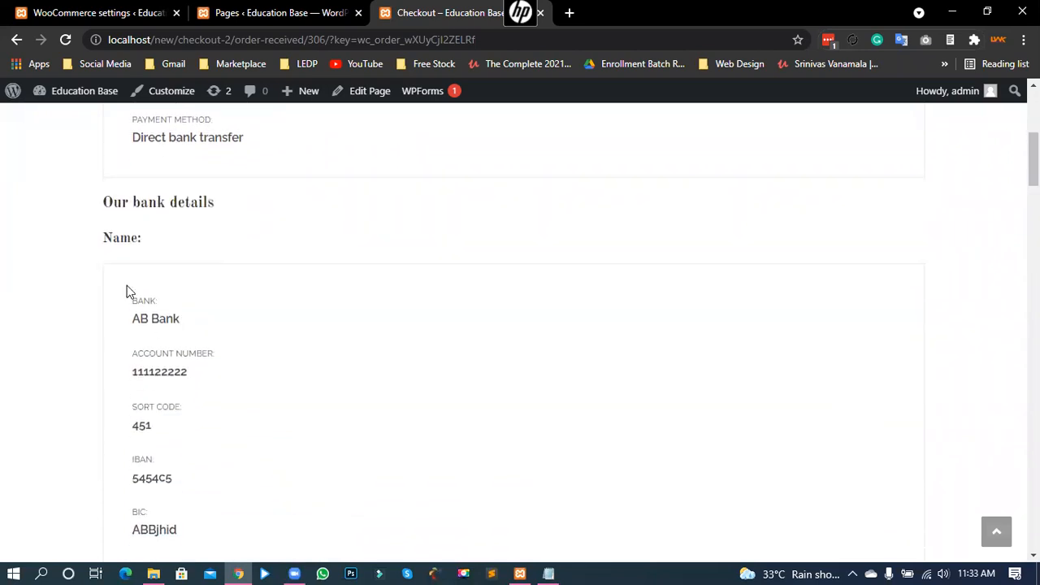
drag(99, 166, 145, 166)
drag(134, 224, 181, 244)
drag(138, 299, 190, 299)
drag(133, 348, 211, 439)
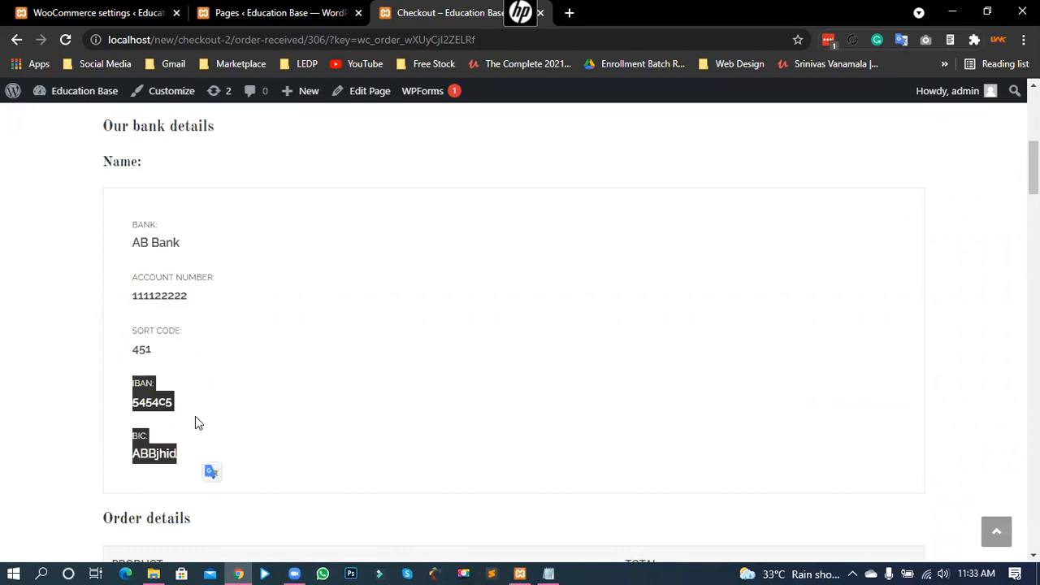
scroll(211, 358, down, 1)
click(112, 348)
scroll(112, 348, down, 2)
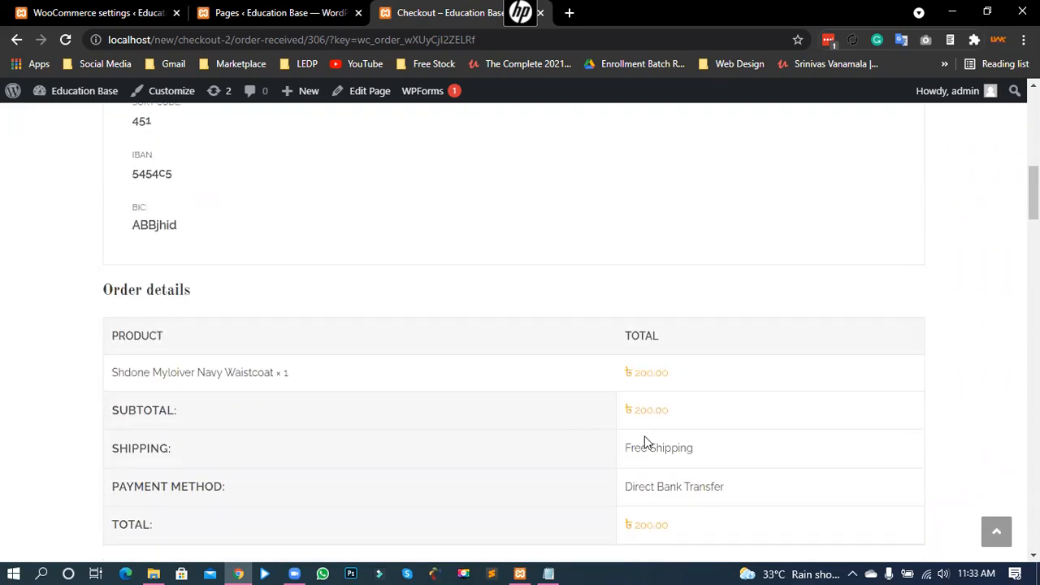
scroll(666, 429, down, 2)
drag(671, 379, 615, 372)
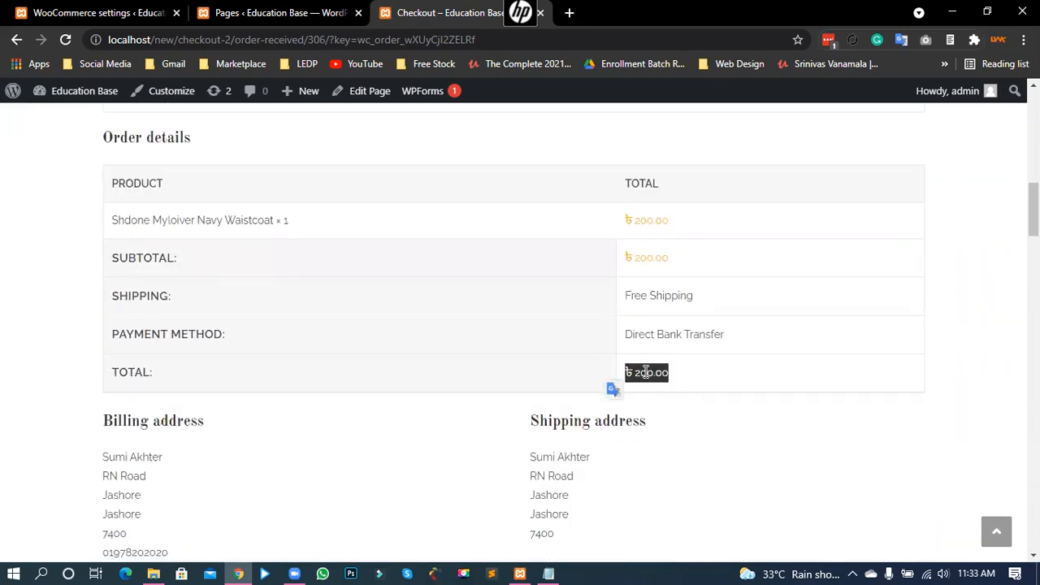
click(646, 372)
drag(119, 372, 173, 377)
drag(624, 377, 676, 372)
click(635, 372)
scroll(393, 491, down, 1)
scroll(392, 491, down, 2)
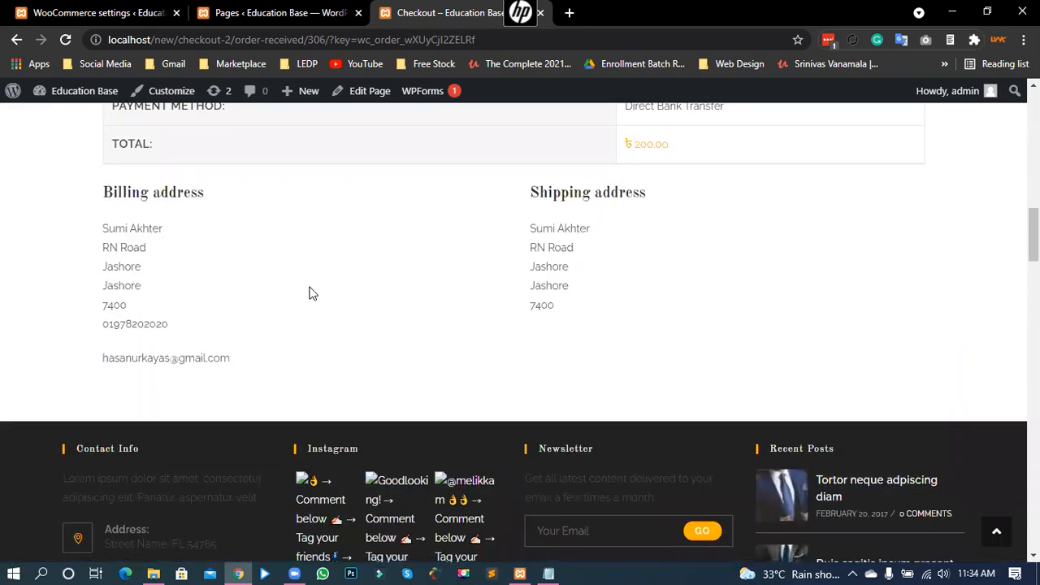
scroll(319, 307, up, 5)
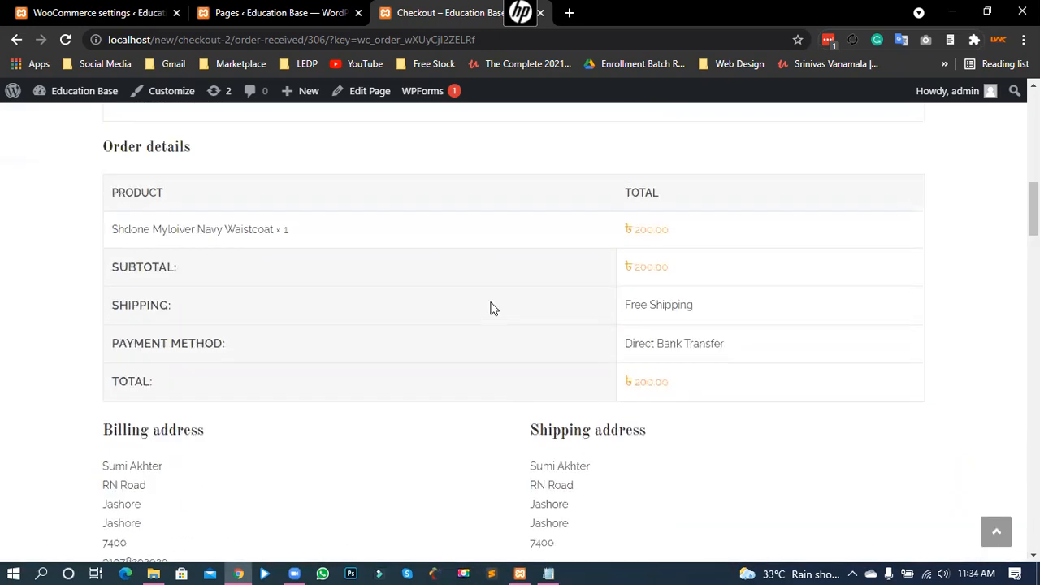
scroll(528, 432, down, 2)
scroll(392, 355, up, 5)
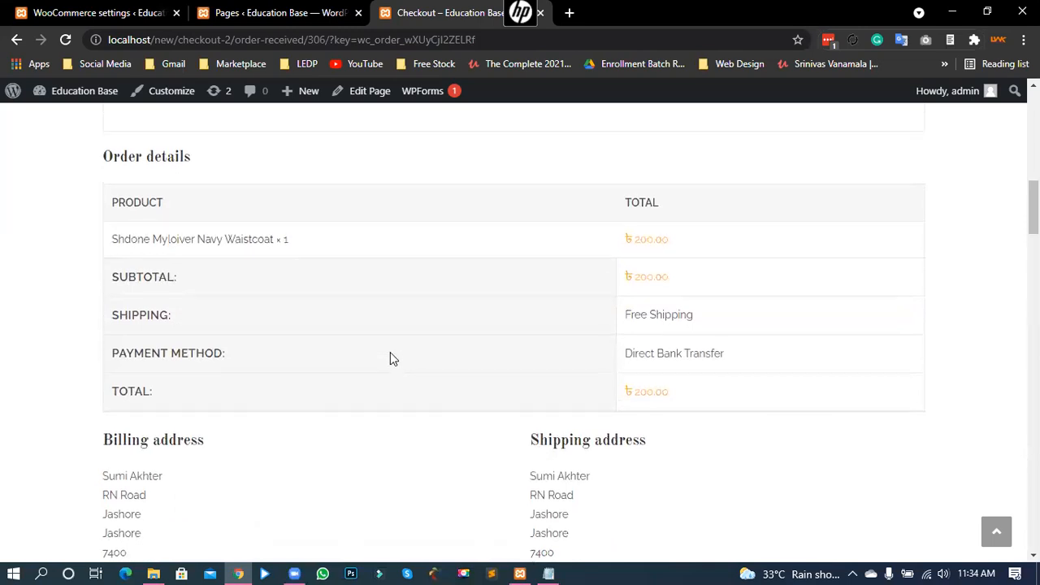
scroll(684, 369, down, 4)
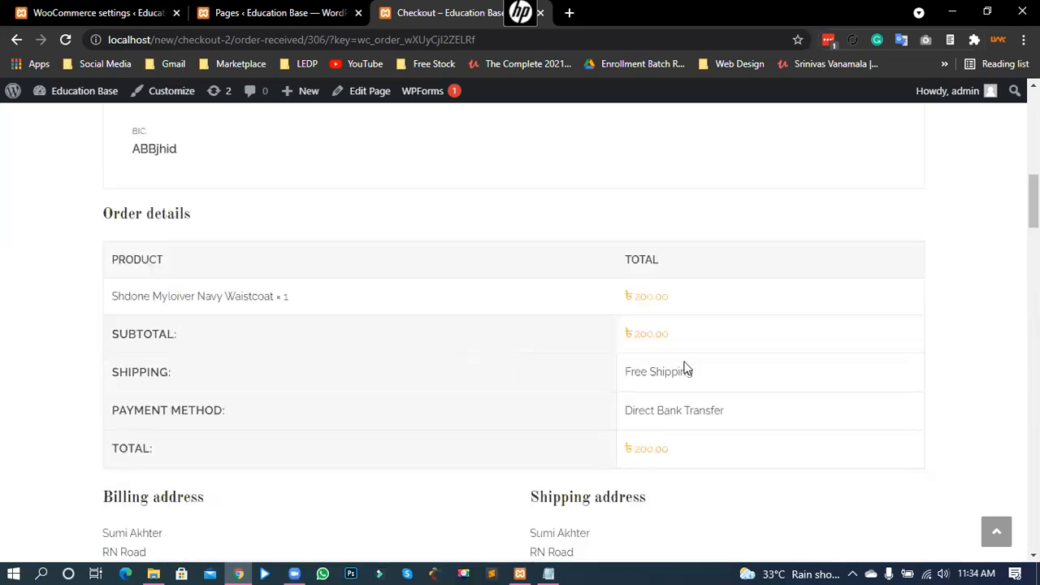
drag(671, 341, 619, 341)
click(346, 337)
scroll(342, 329, up, 8)
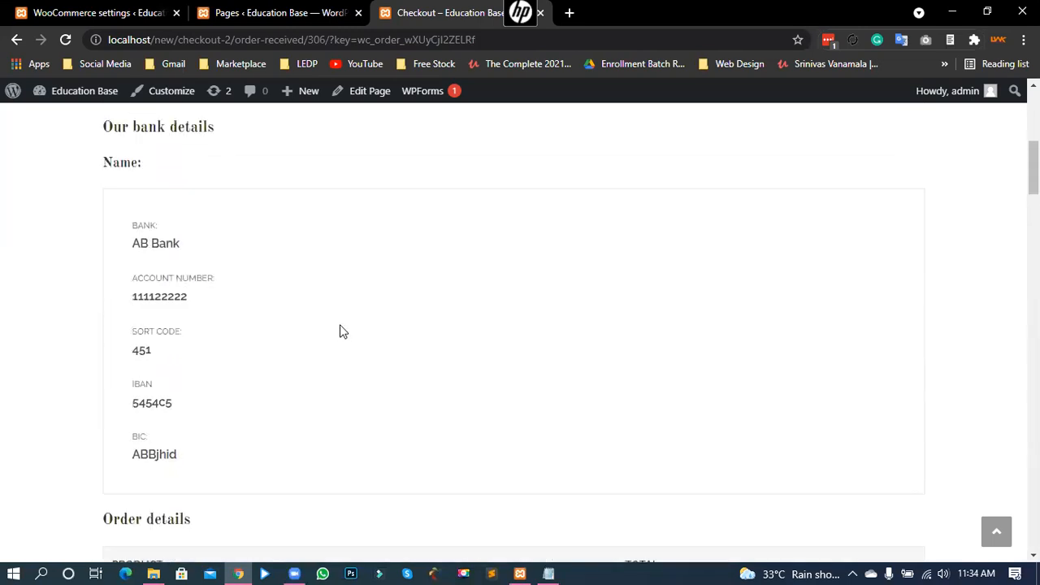
scroll(399, 344, up, 2)
scroll(399, 327, down, 2)
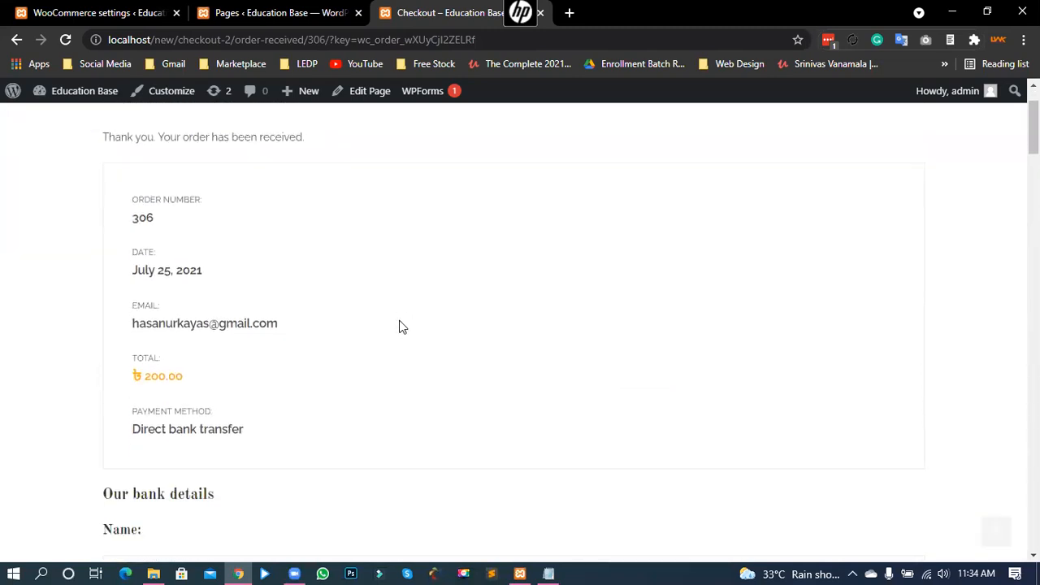
scroll(325, 238, down, 2)
click(328, 7)
click(454, 10)
scroll(616, 284, up, 4)
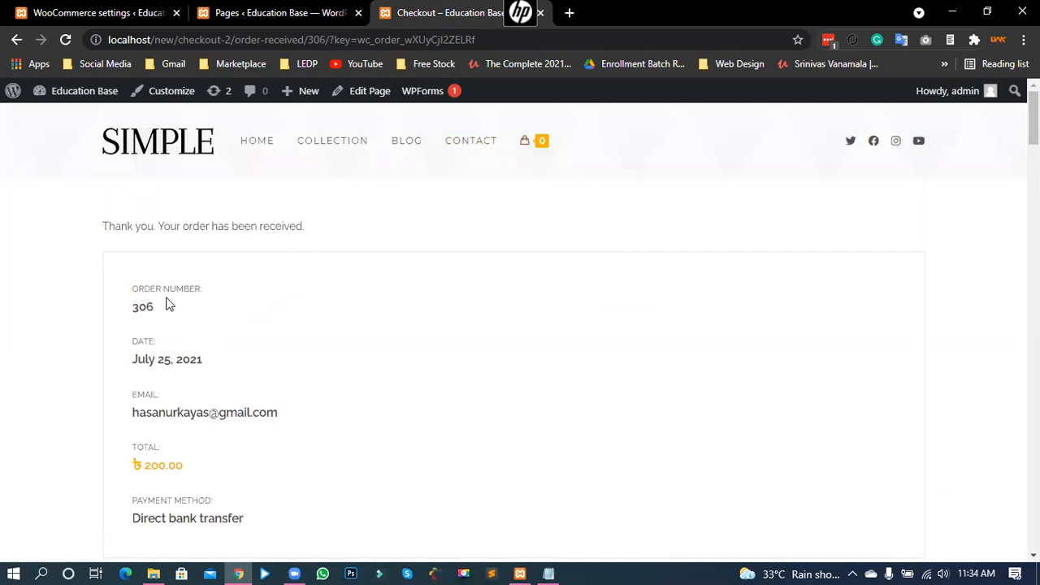
double_click(142, 317)
Step: Go to WooCommerce Orders in the admin and open order #306 for editing
click(114, 10)
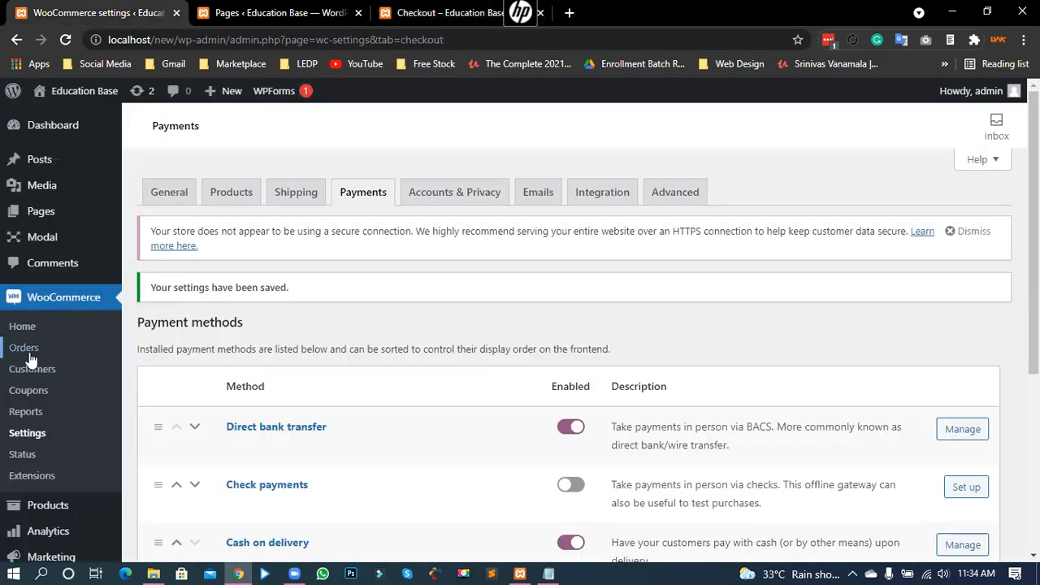
click(32, 352)
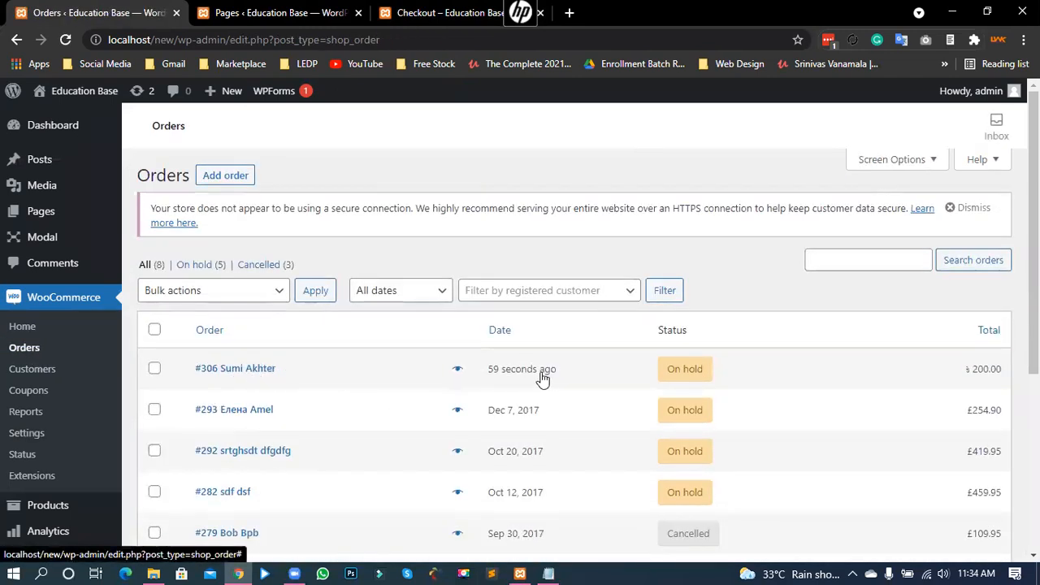
drag(543, 380, 492, 374)
mouse_move(687, 372)
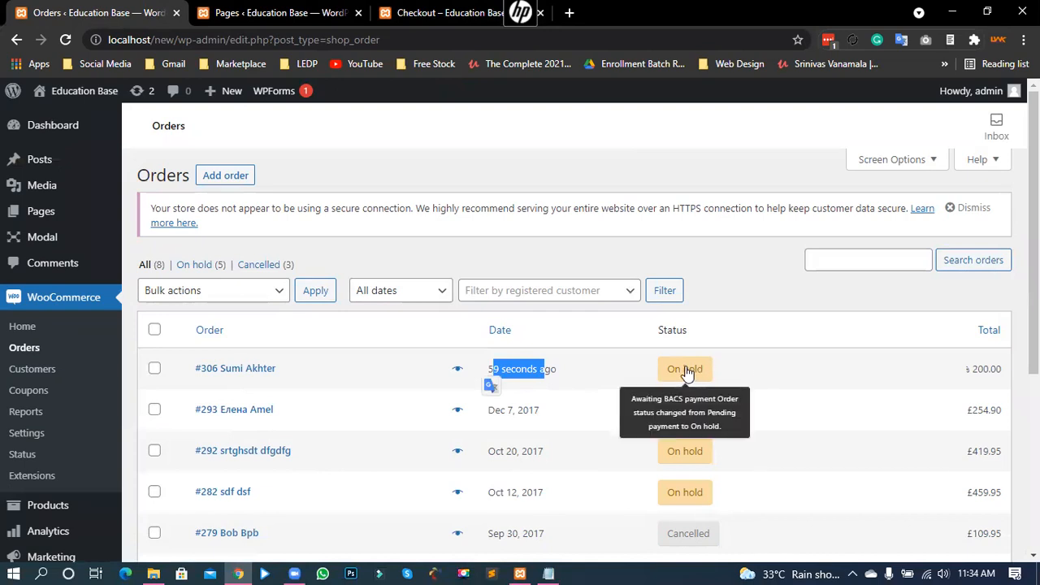
click(245, 369)
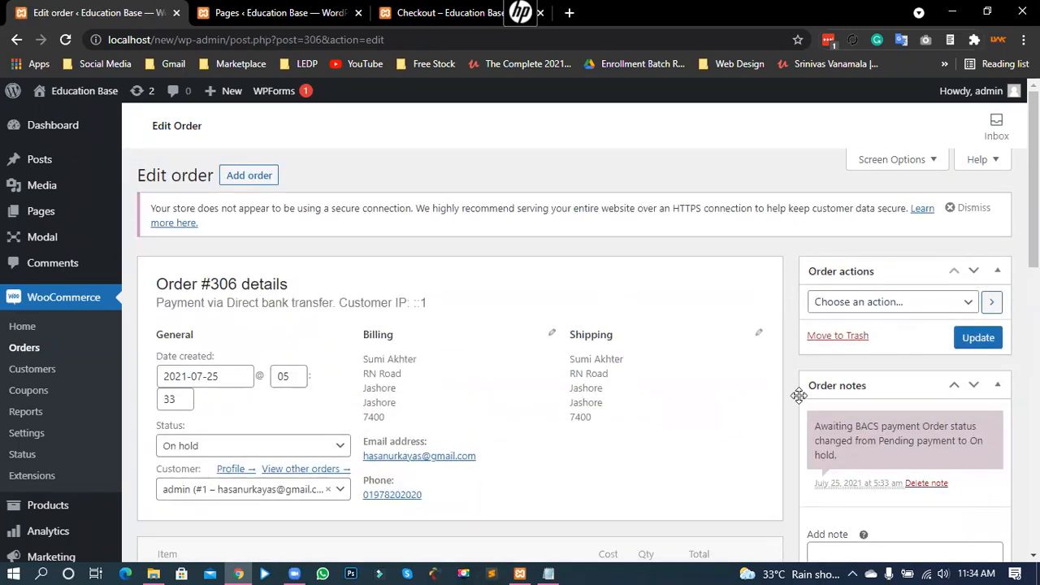
scroll(788, 398, down, 3)
scroll(784, 407, down, 3)
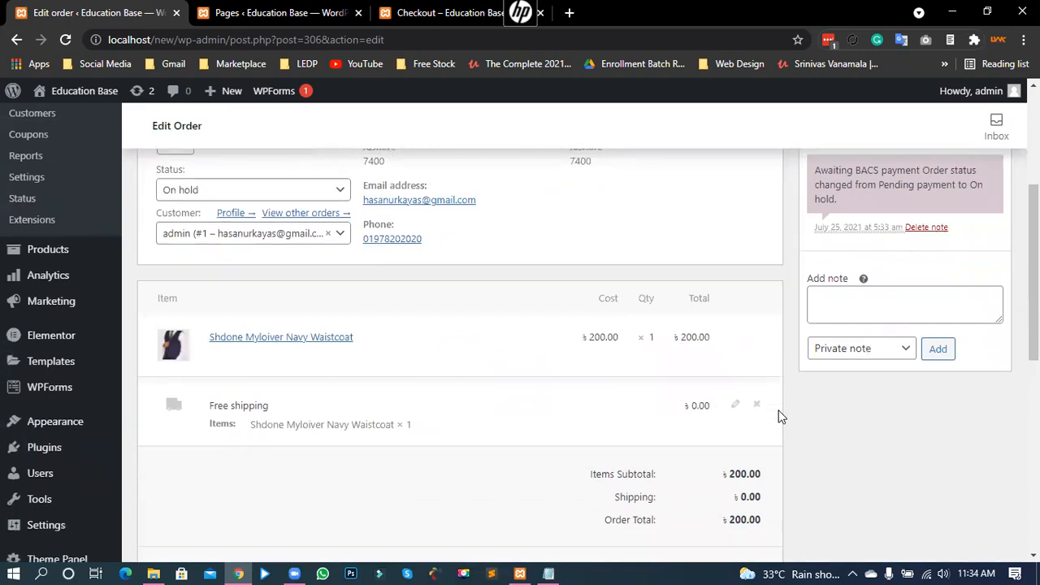
scroll(788, 404, up, 2)
scroll(789, 403, up, 4)
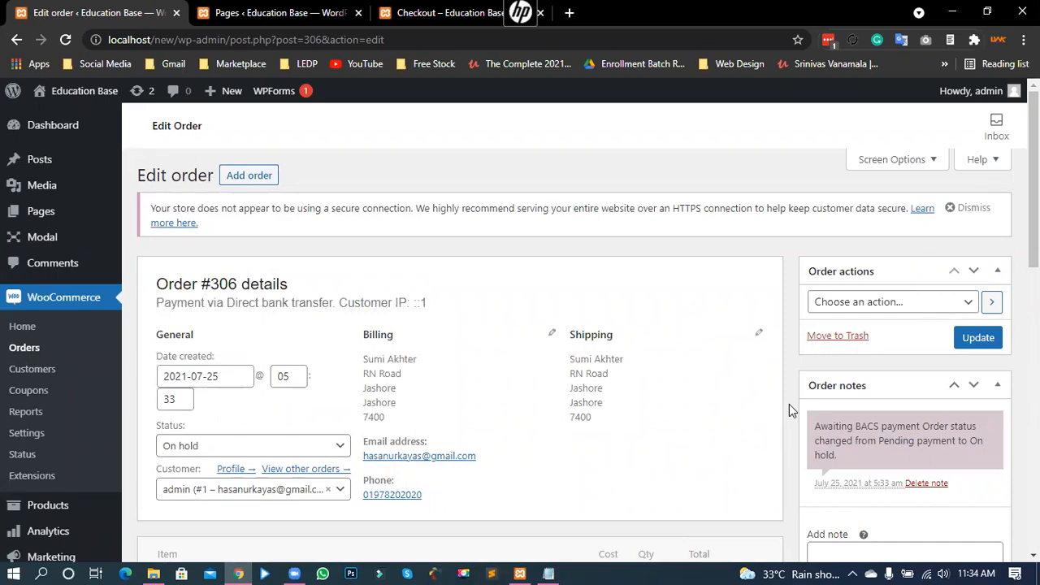
click(182, 448)
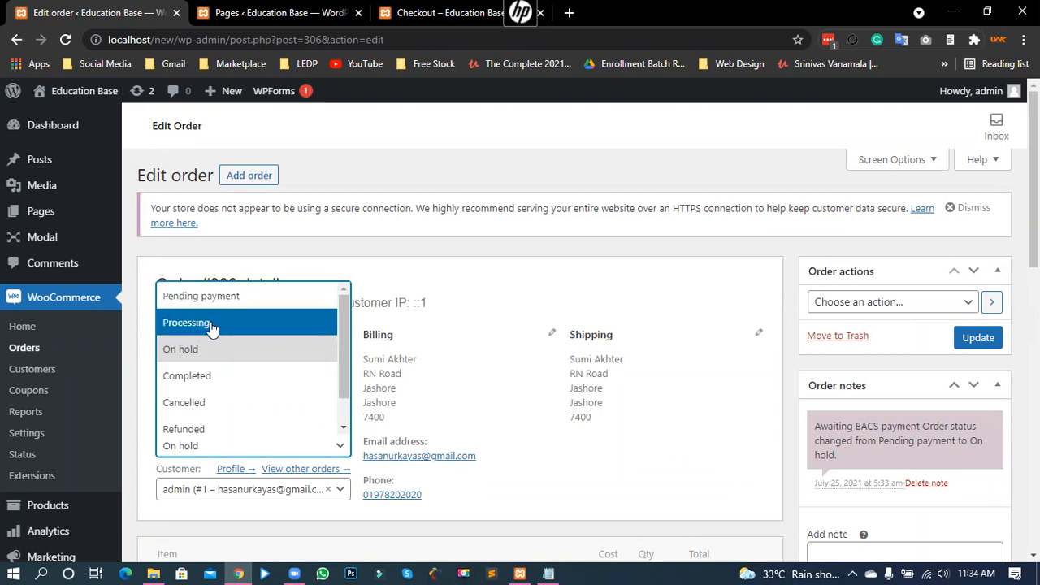
click(721, 278)
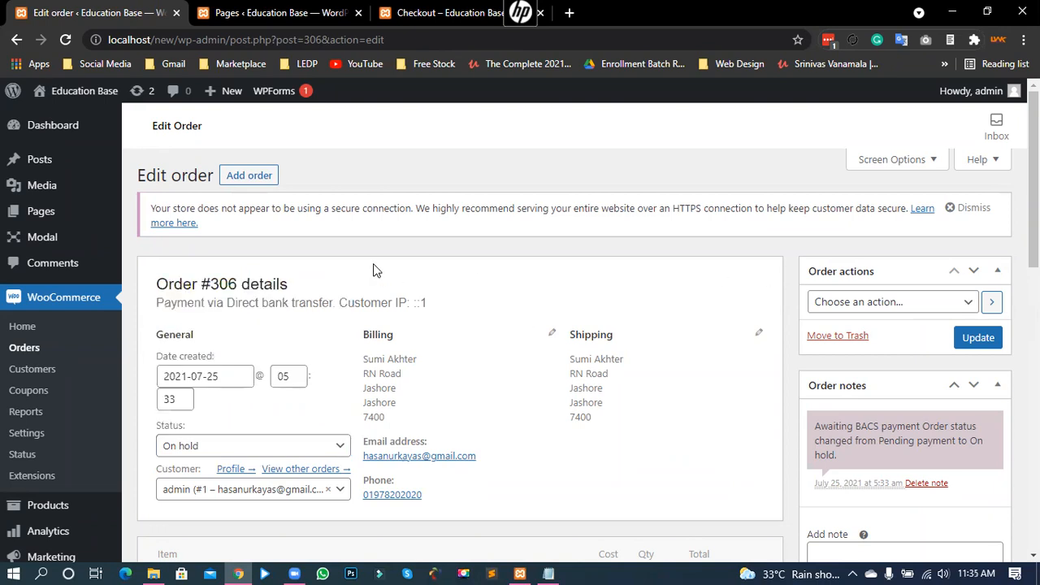
click(191, 451)
scroll(215, 381, down, 1)
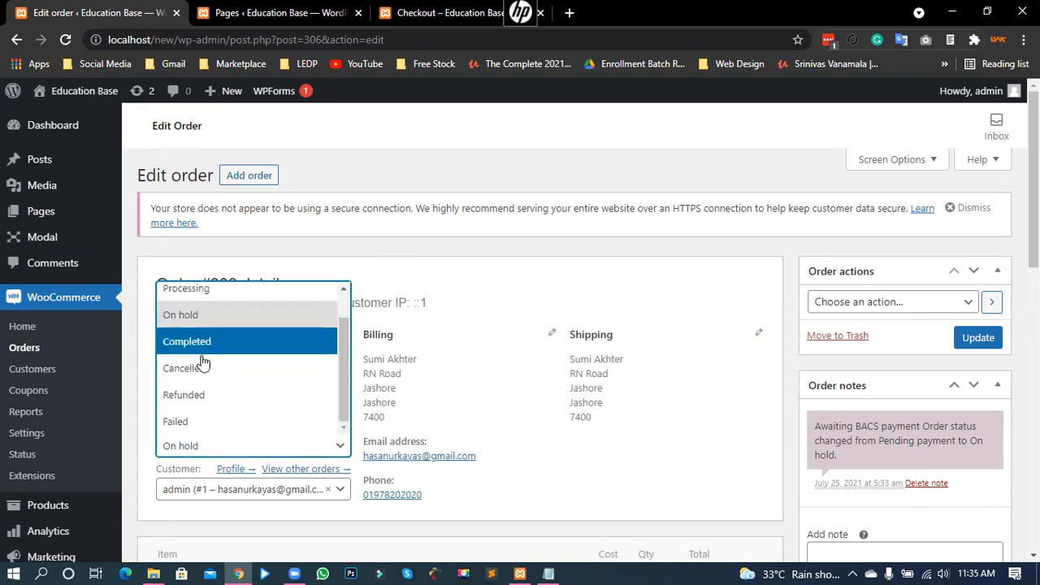
click(796, 313)
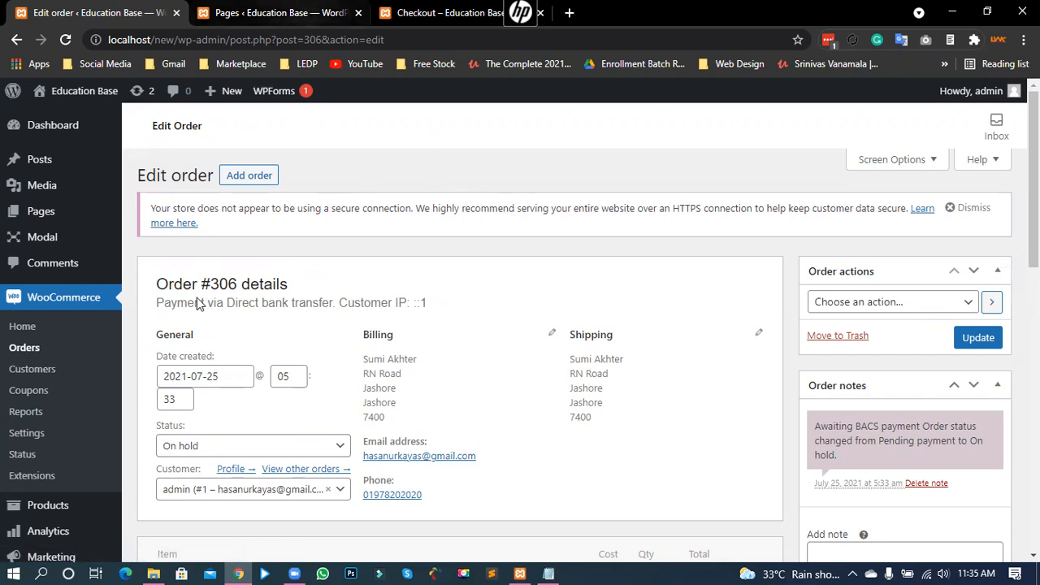
click(437, 11)
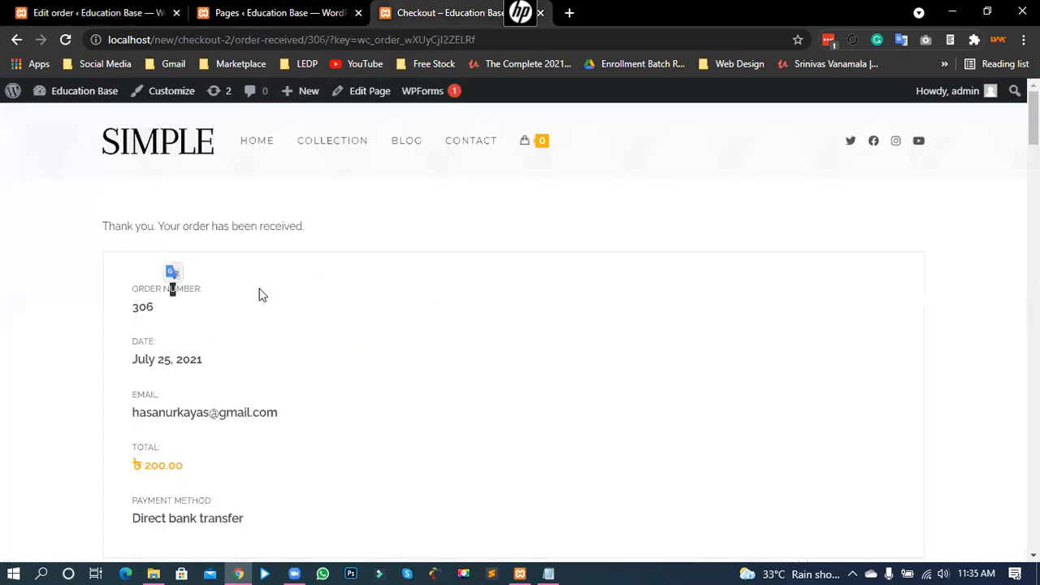
click(289, 327)
click(128, 10)
click(36, 439)
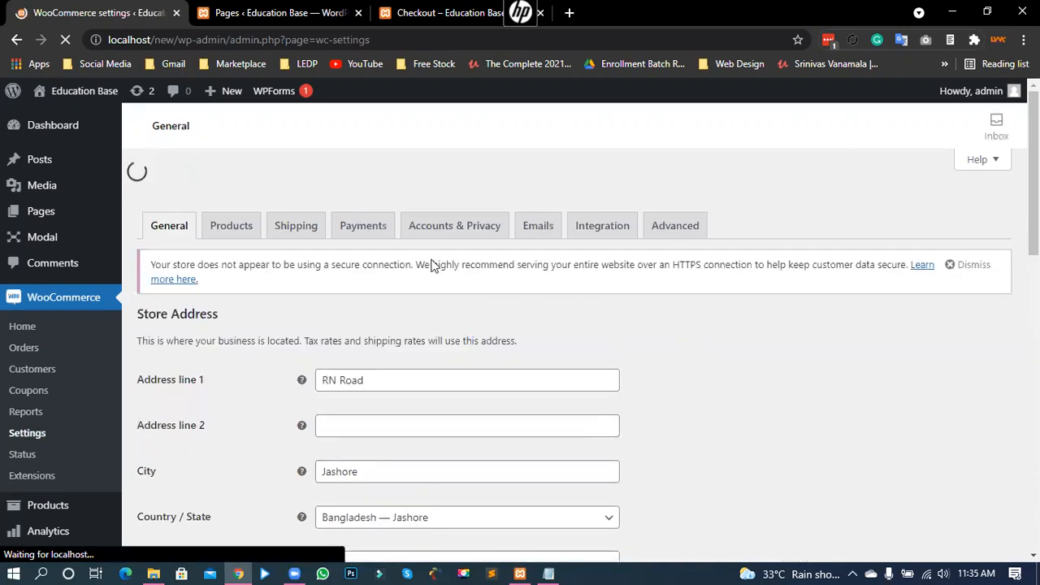
click(380, 199)
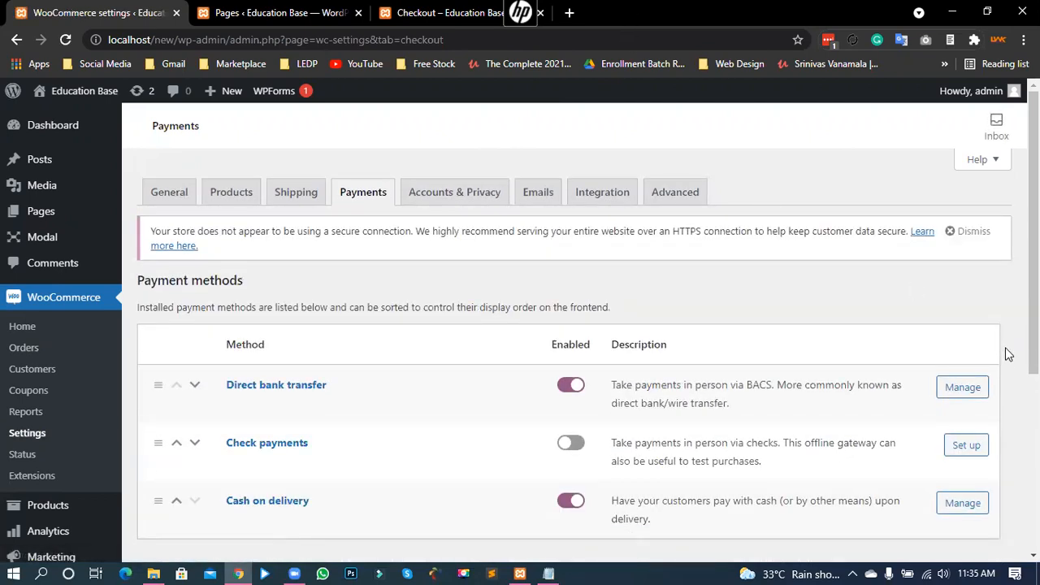
scroll(1007, 353, down, 1)
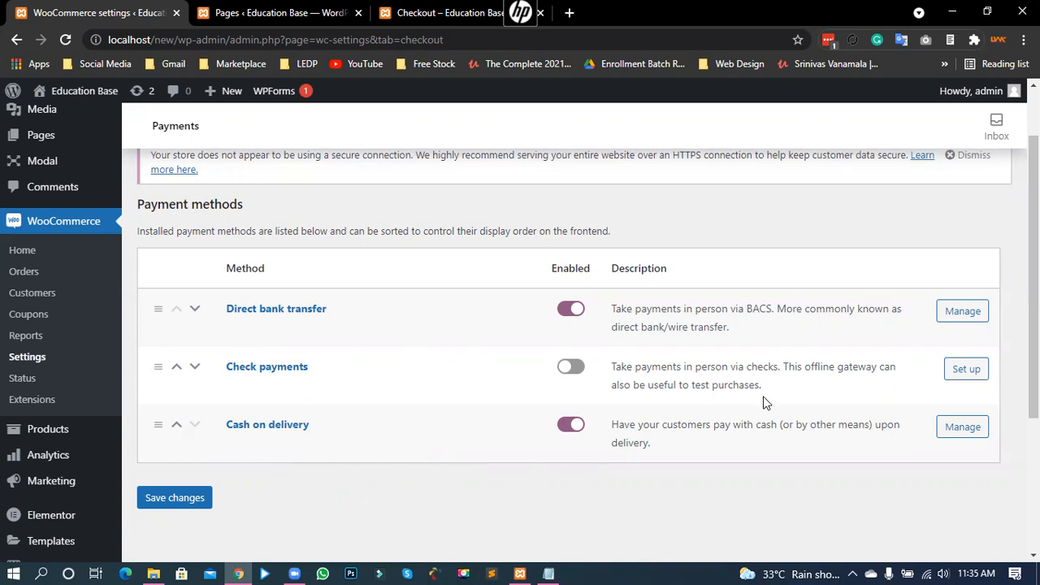
scroll(768, 398, up, 1)
scroll(325, 376, down, 2)
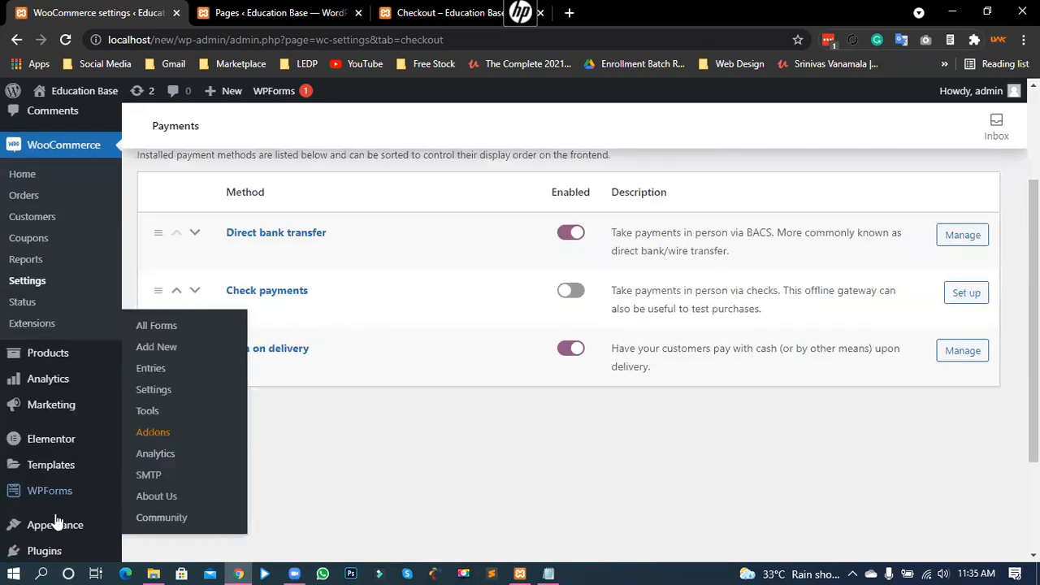
scroll(43, 501, down, 1)
mouse_move(40, 487)
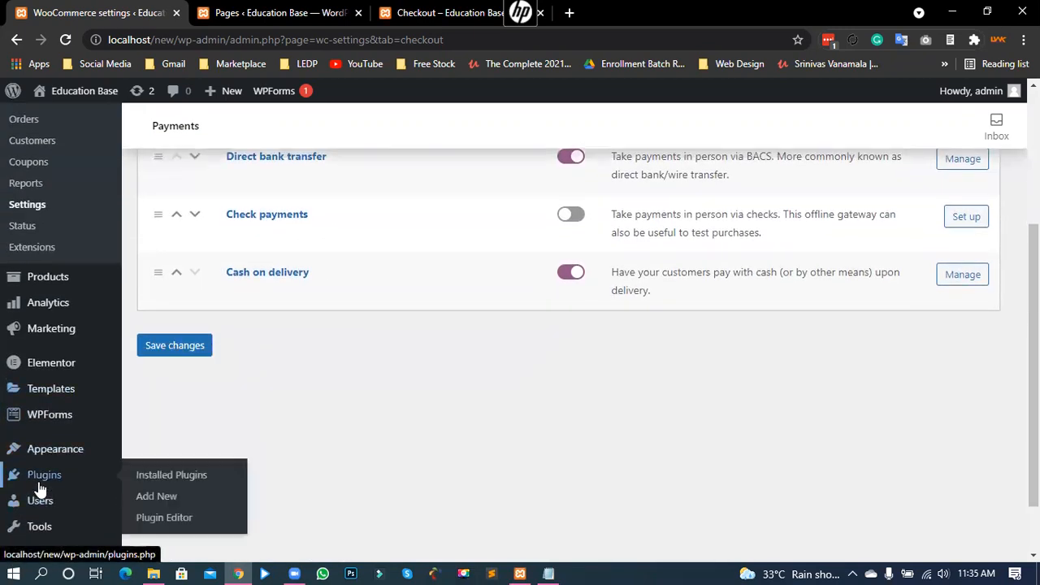
Step: Search the Add New plugins directory for 'bkash'
click(166, 497)
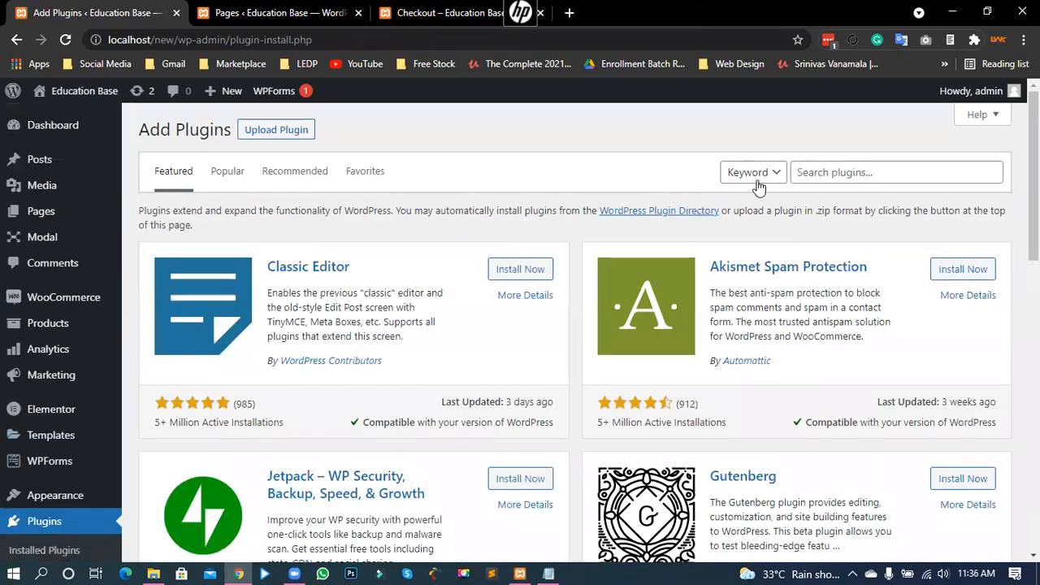
click(800, 167)
text(bkas)
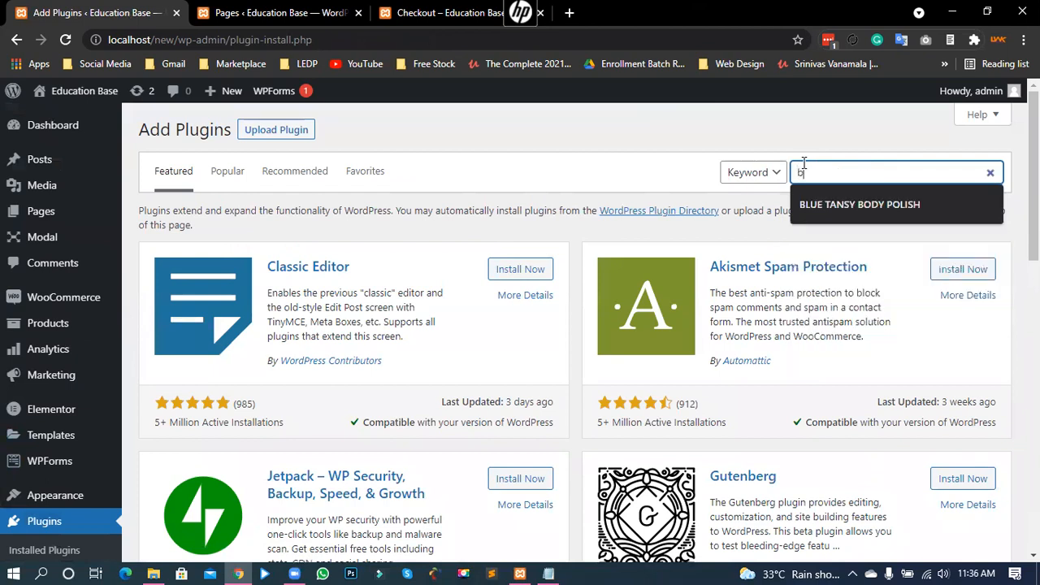
text(h)
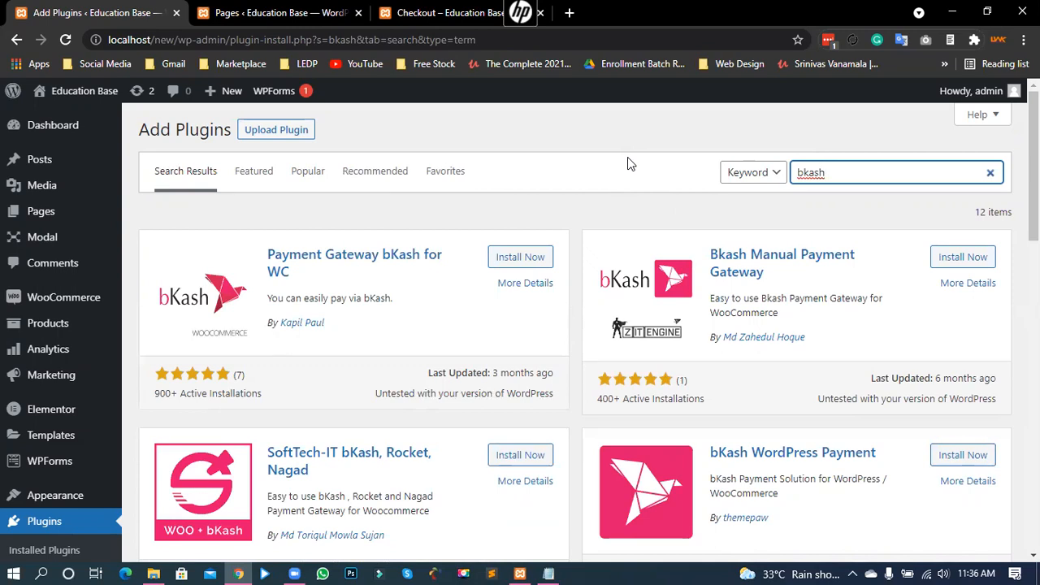
scroll(971, 367, down, 2)
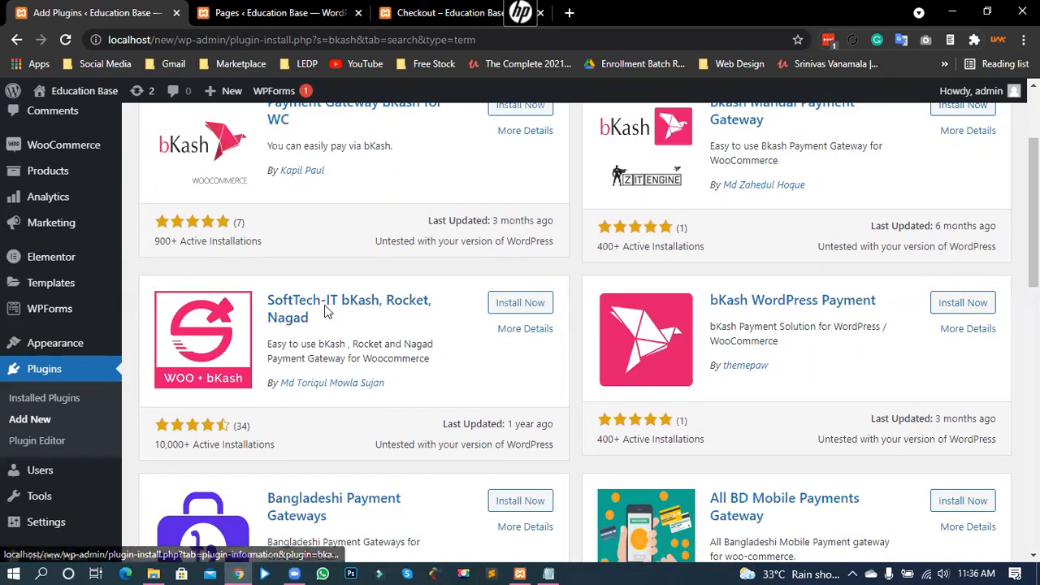
Step: Install and activate the SoftTech-IT bKash, Rocket, Nagad plugin
drag(306, 343, 359, 355)
click(355, 328)
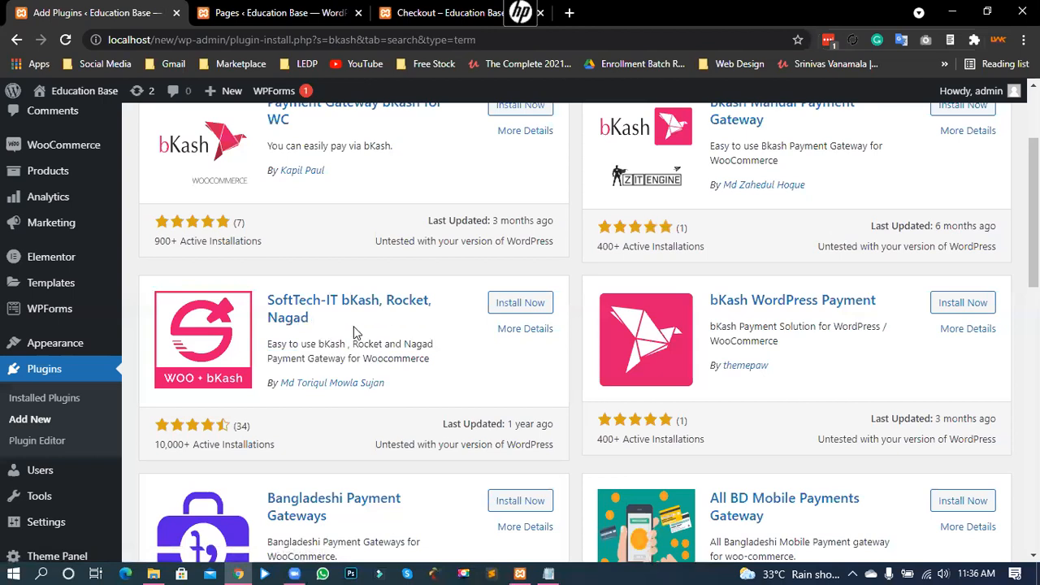
click(520, 303)
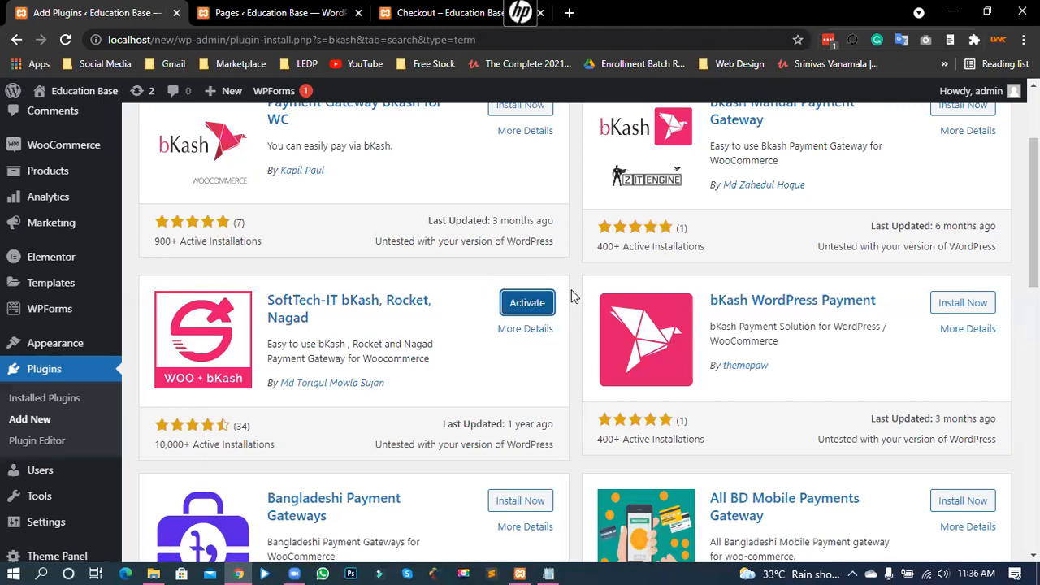
click(524, 308)
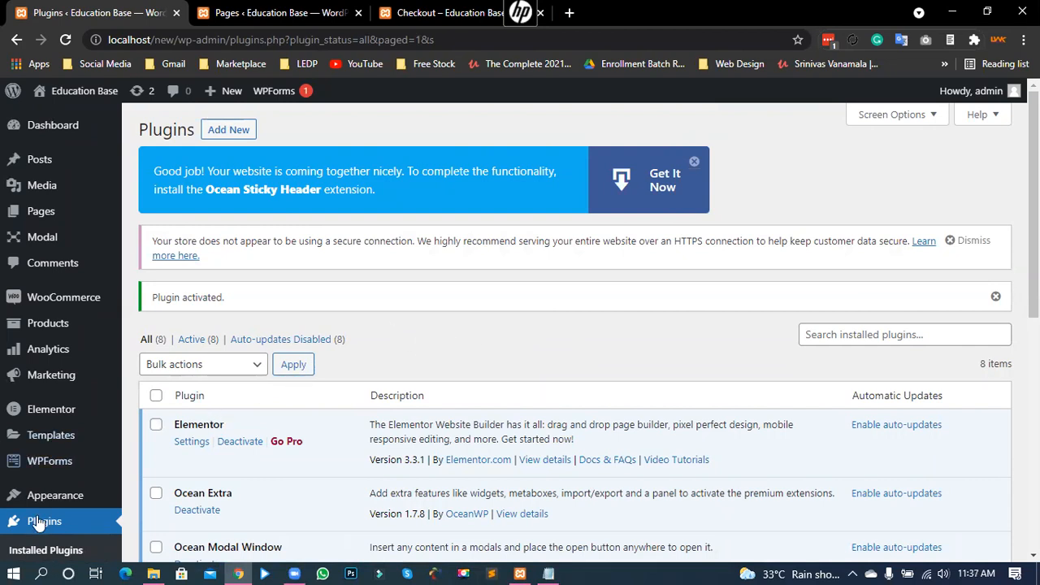
Step: In WooCommerce Payments settings, switch off Rocket and Nagad, leave bKash enabled, and save
mouse_move(78, 303)
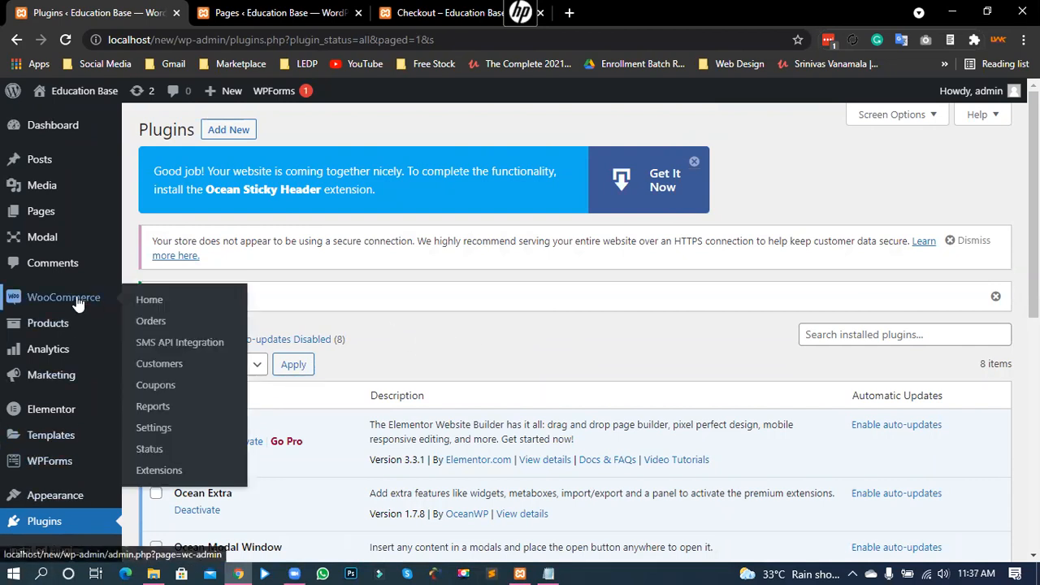
click(145, 428)
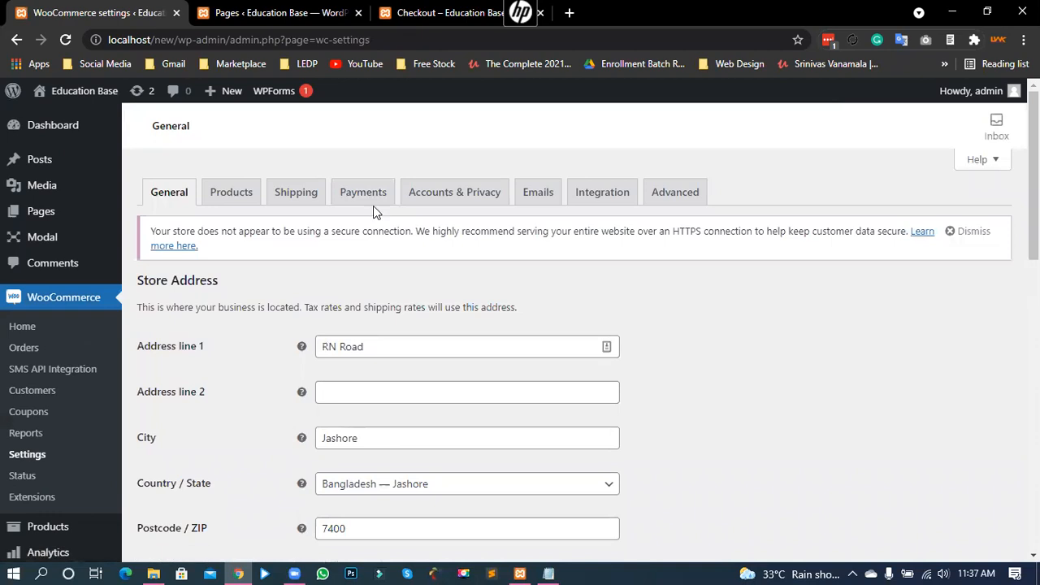
click(375, 201)
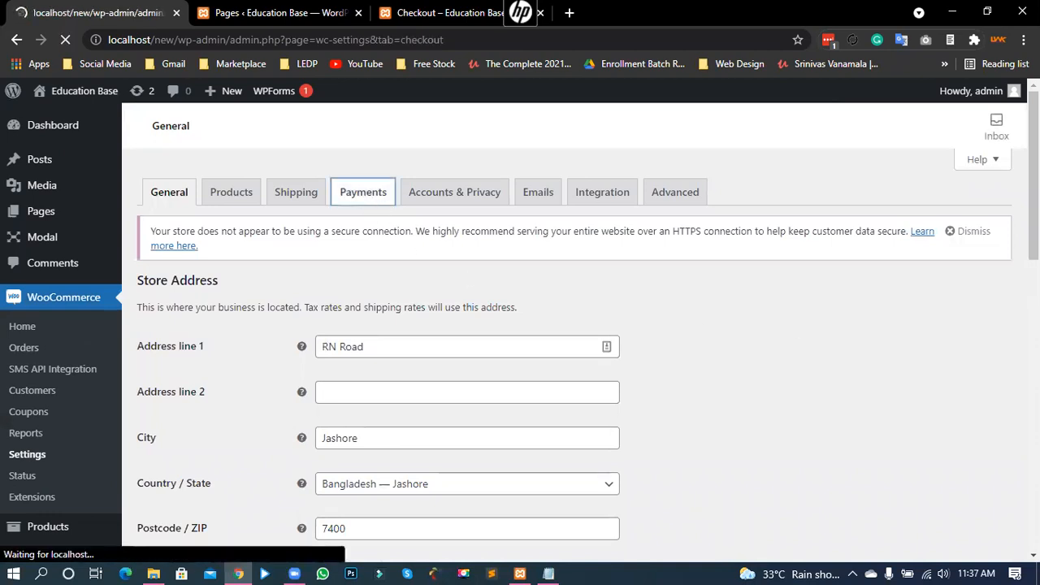
scroll(943, 415, down, 3)
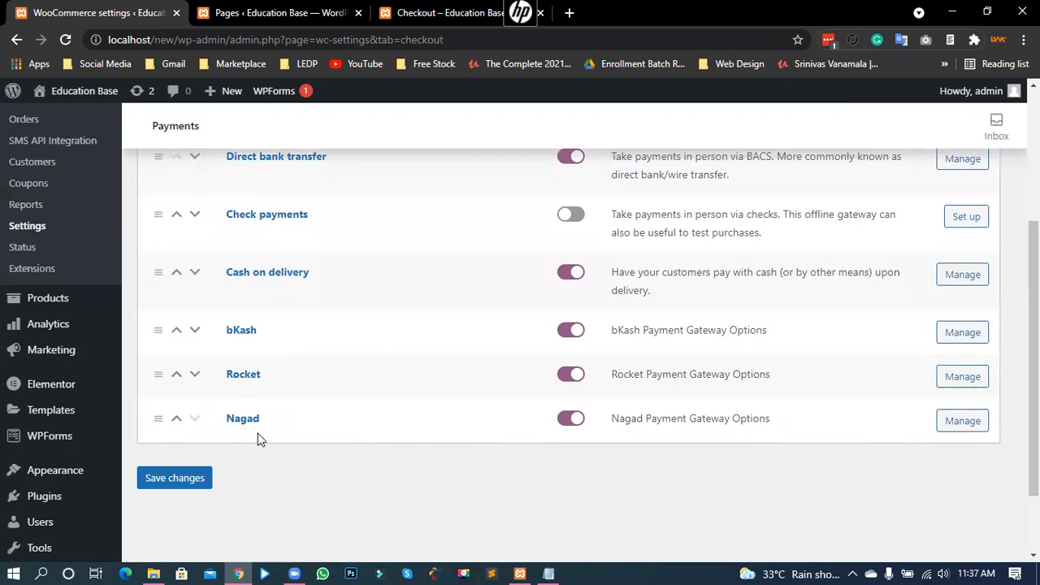
drag(242, 345, 266, 378)
click(306, 462)
scroll(753, 431, up, 1)
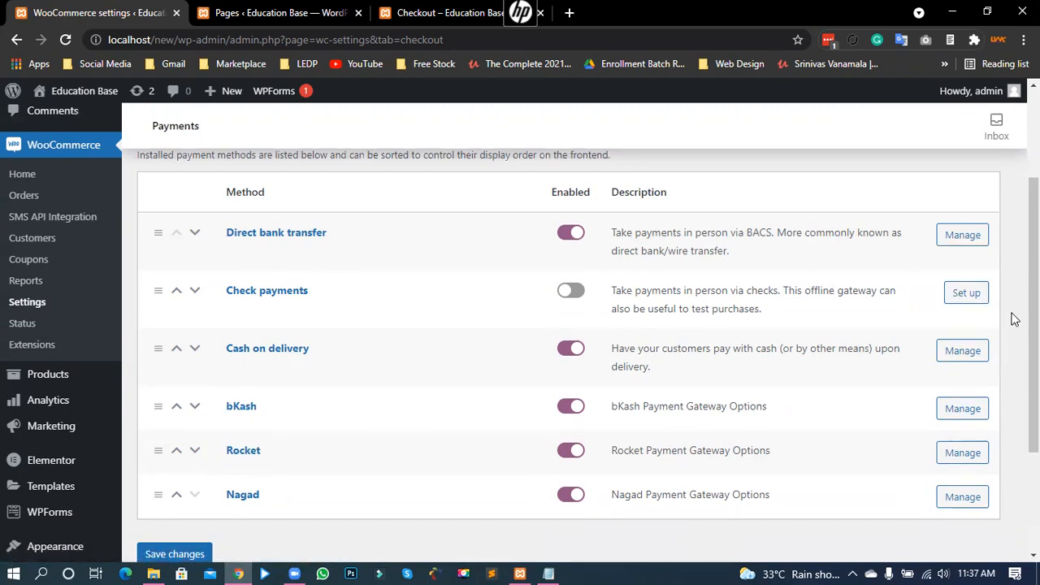
scroll(949, 424, down, 2)
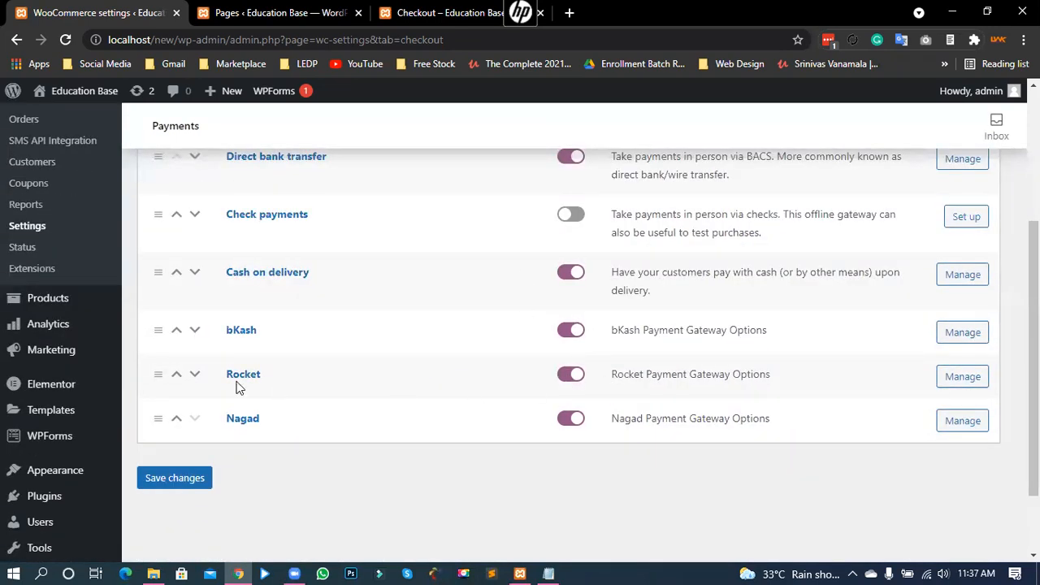
click(572, 377)
click(571, 419)
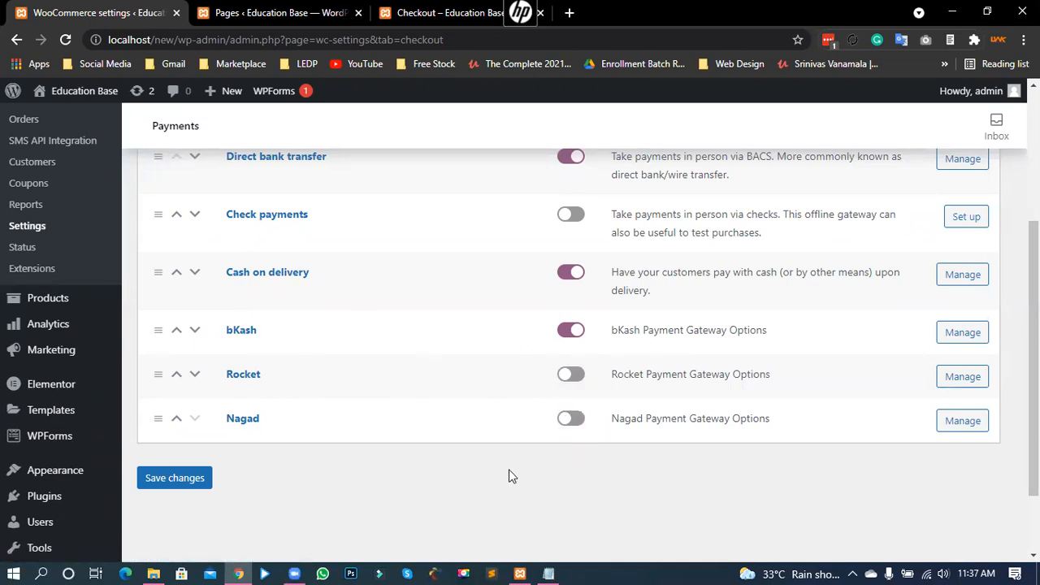
click(181, 481)
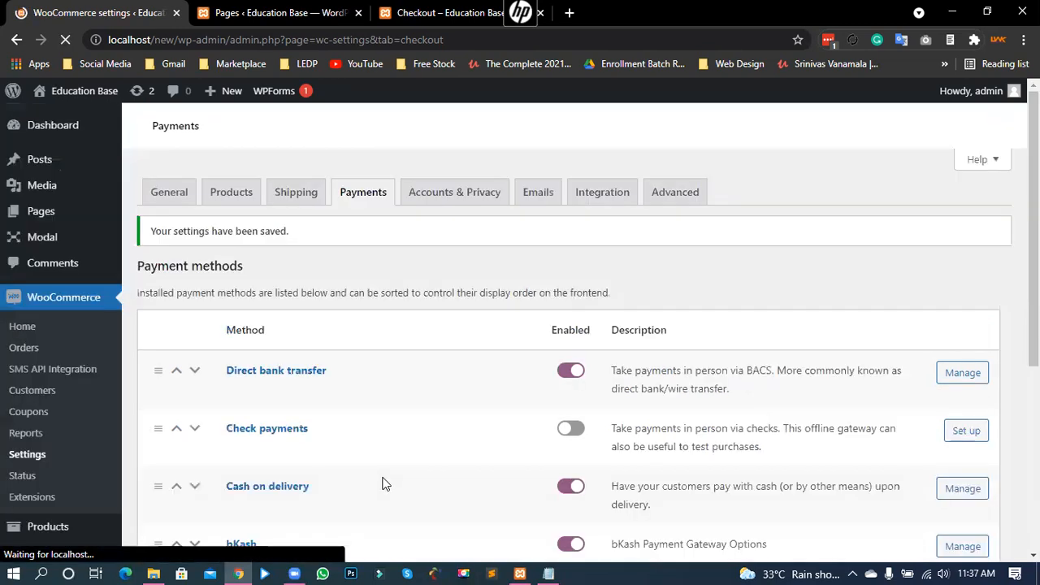
scroll(368, 455, down, 3)
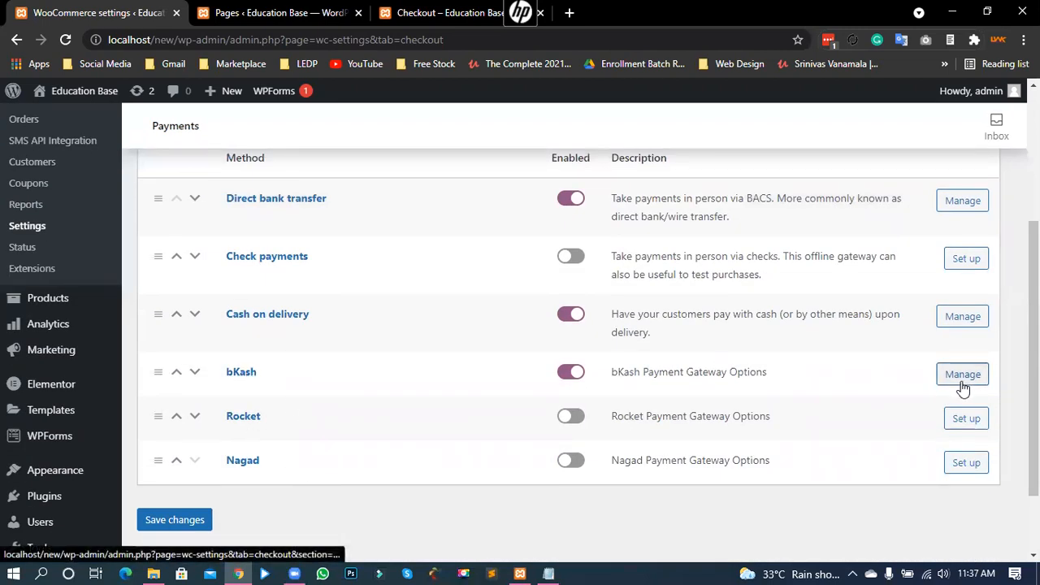
Step: Open the bKash gateway settings, review its title and description, and keep order status On hold
click(958, 381)
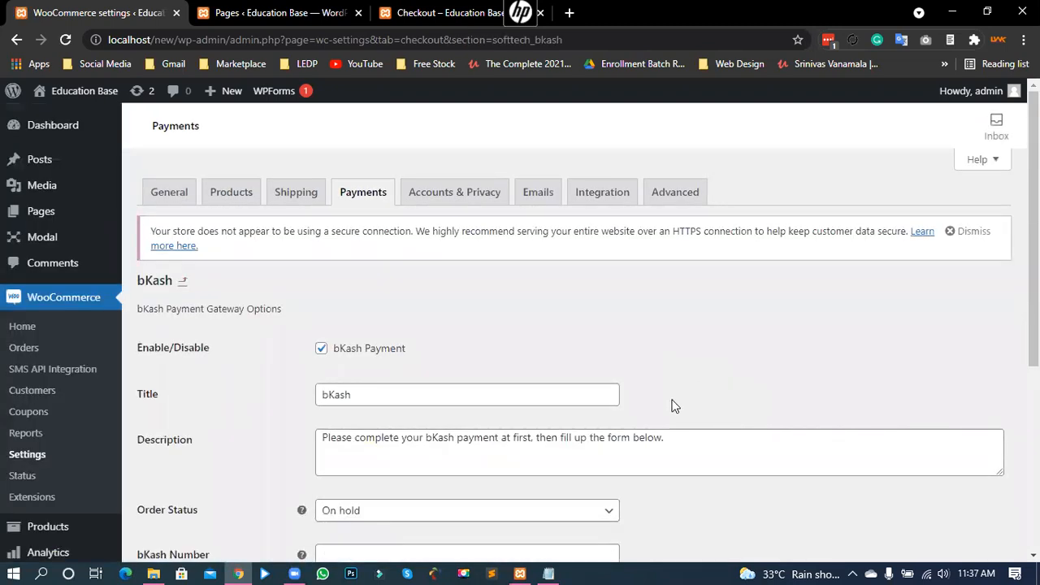
scroll(618, 416, down, 1)
double_click(357, 318)
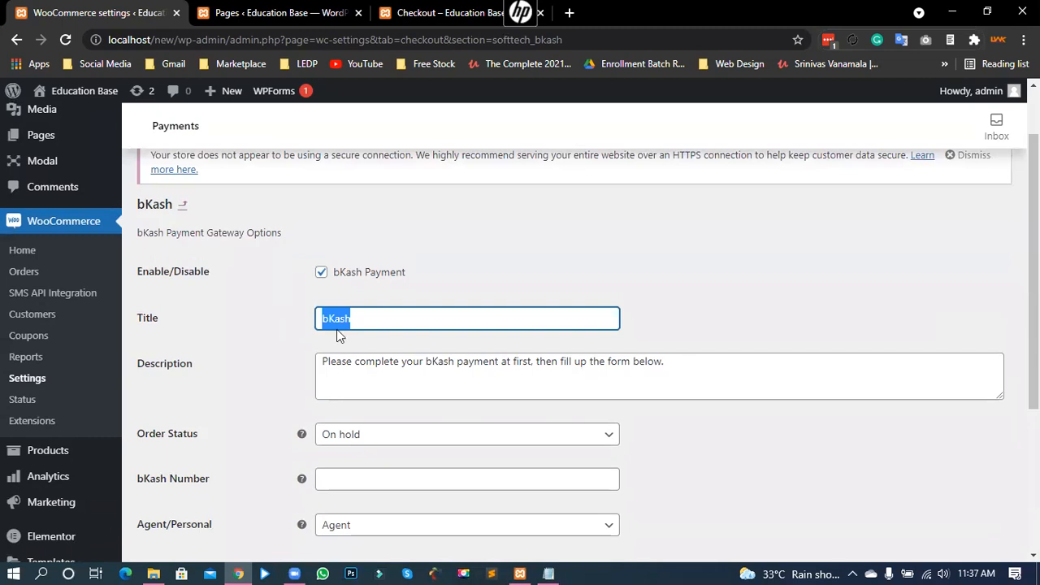
drag(456, 360, 548, 361)
click(609, 363)
drag(668, 360, 320, 361)
click(365, 360)
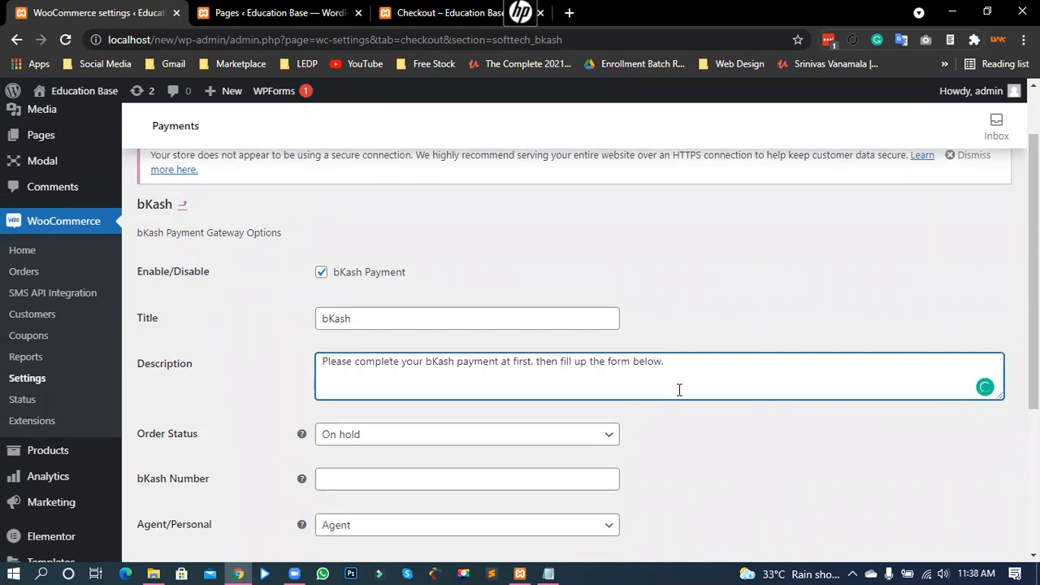
scroll(633, 339, down, 1)
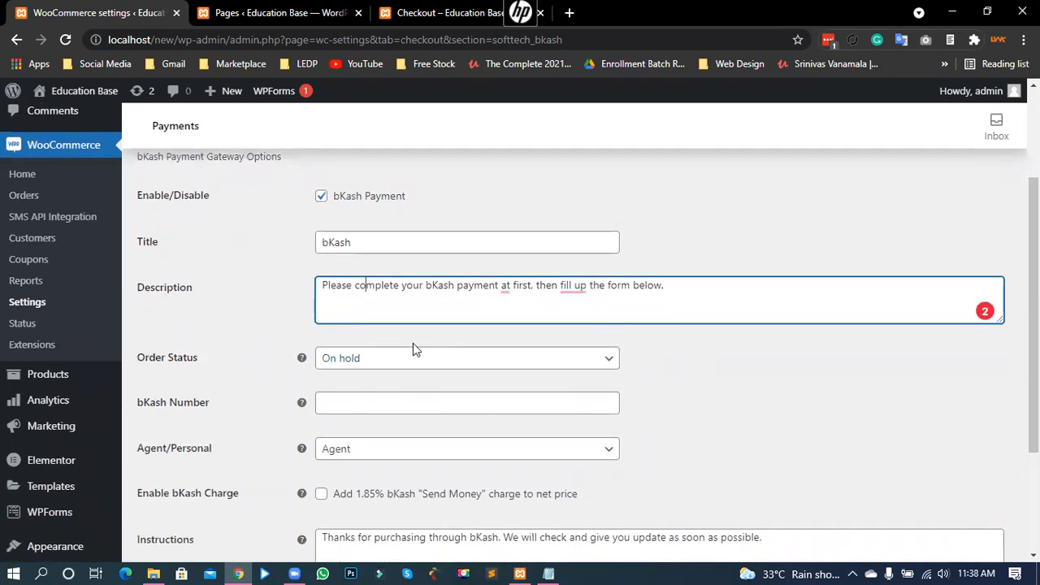
click(366, 360)
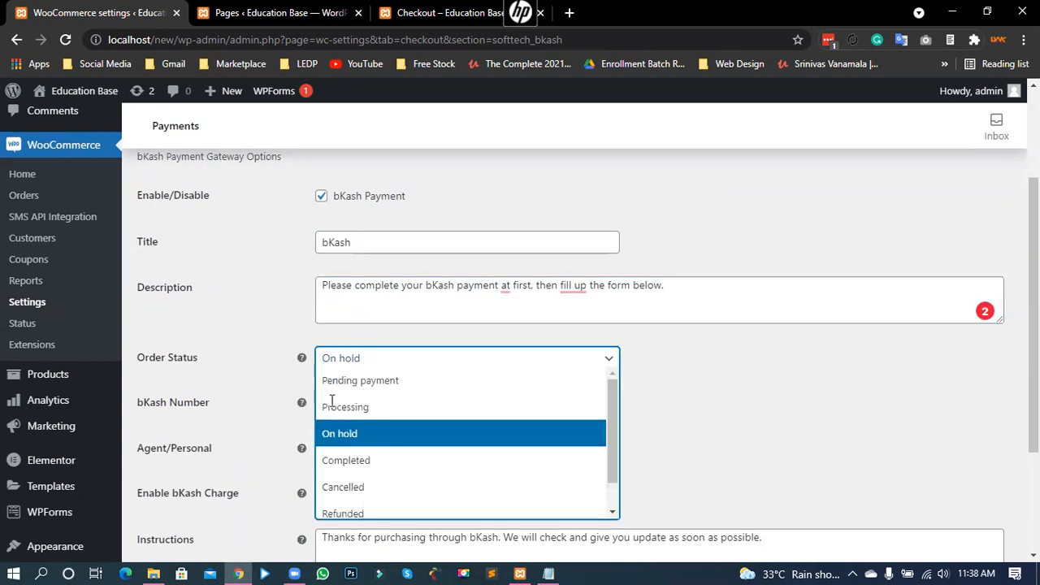
click(357, 434)
click(671, 372)
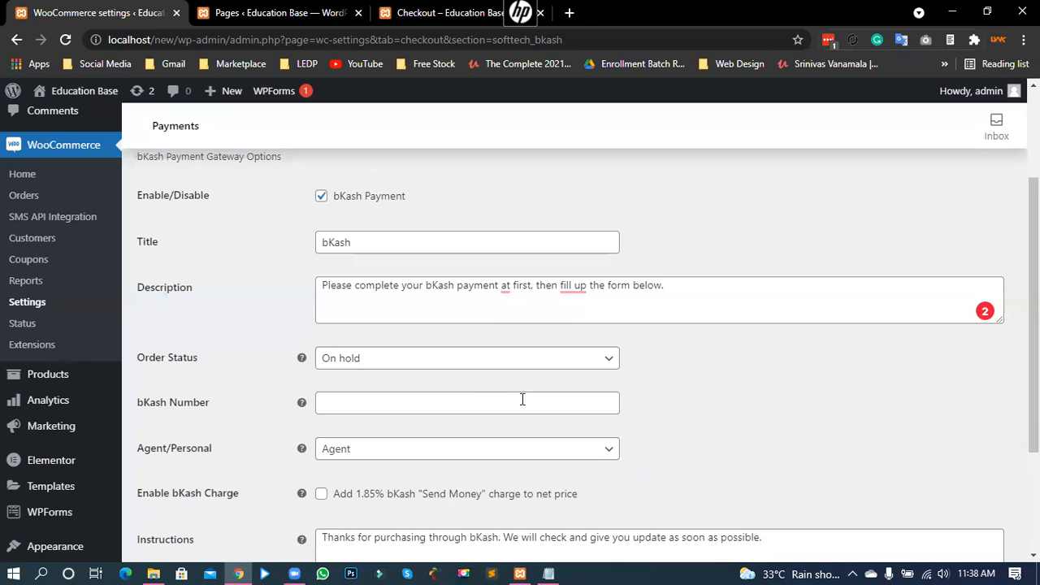
scroll(193, 411, down, 1)
Step: Fill in the bKash account number from a saved entry and set the account type to Personal
click(364, 328)
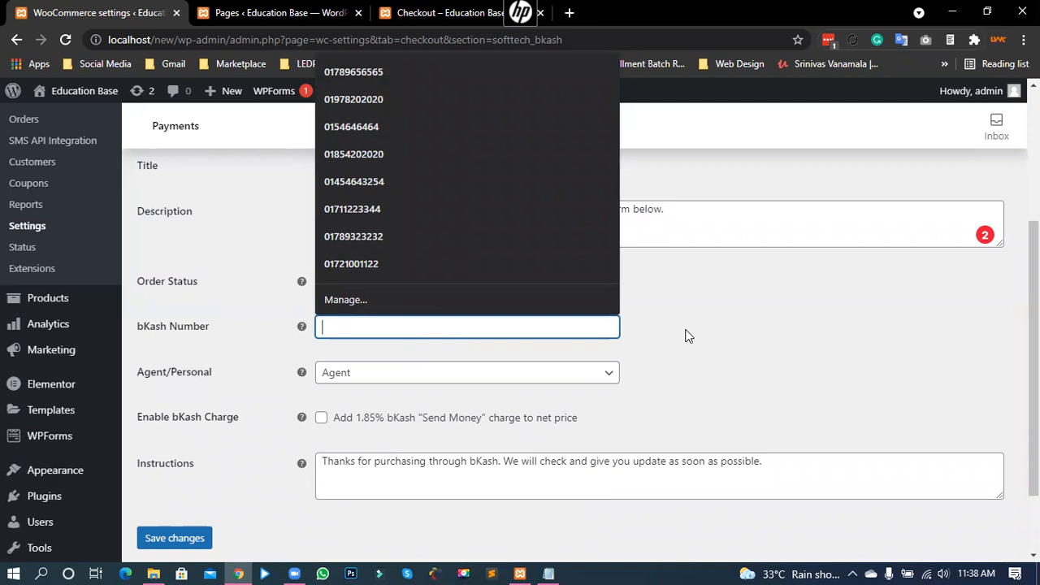
click(442, 263)
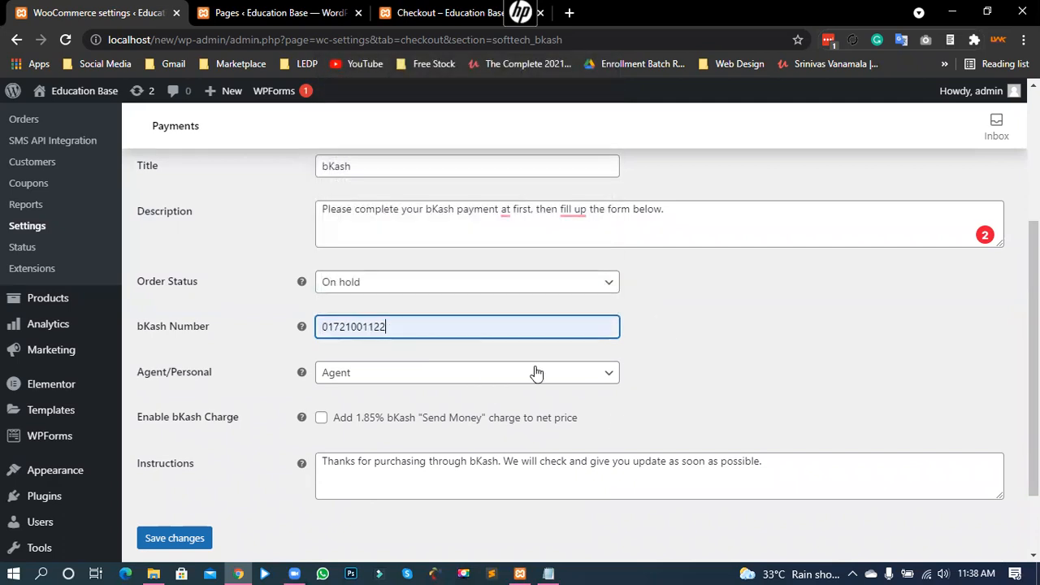
double_click(400, 329)
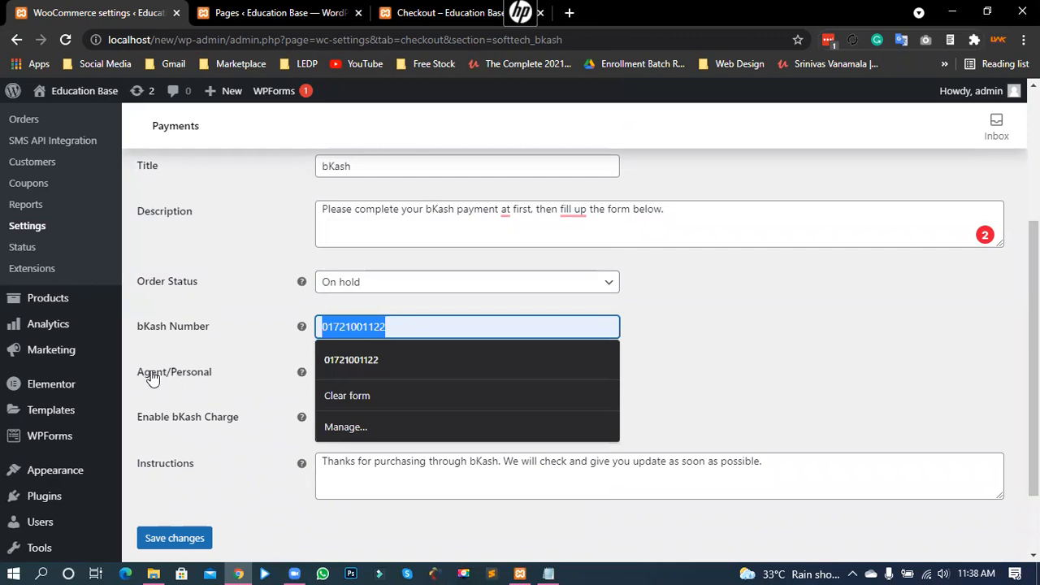
drag(150, 374, 212, 375)
click(652, 378)
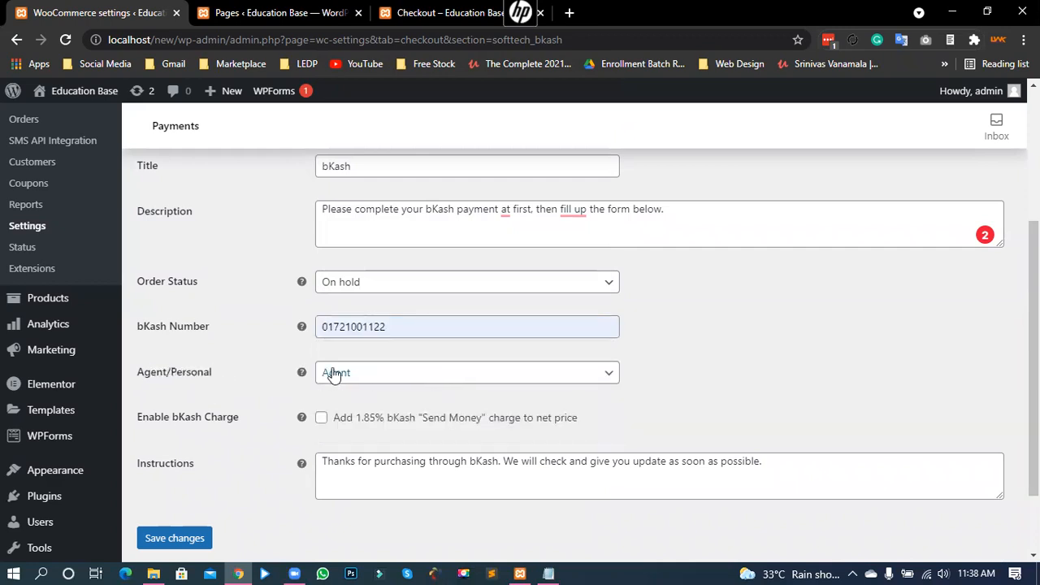
click(365, 376)
click(349, 422)
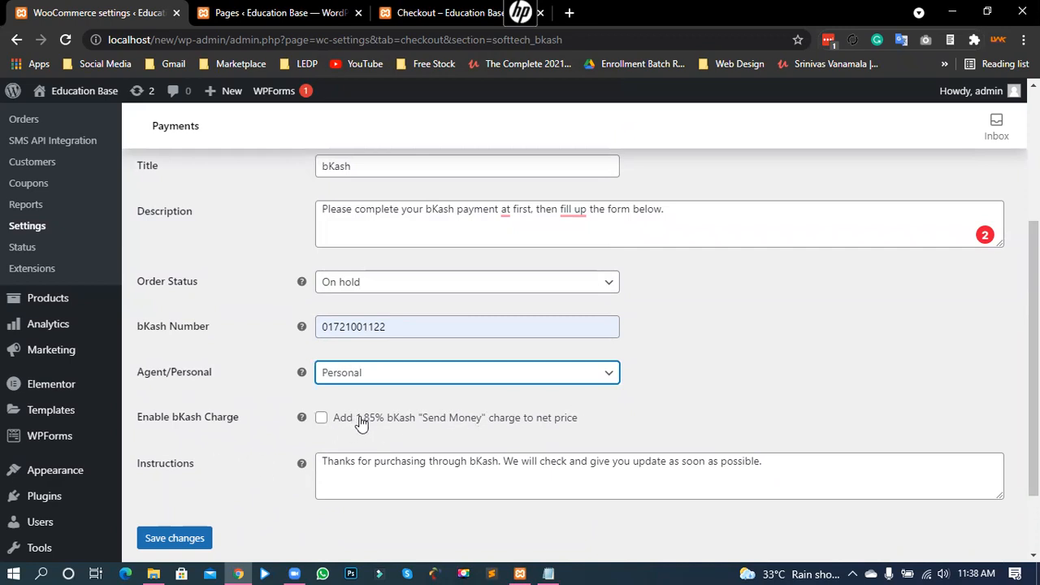
drag(359, 423, 381, 428)
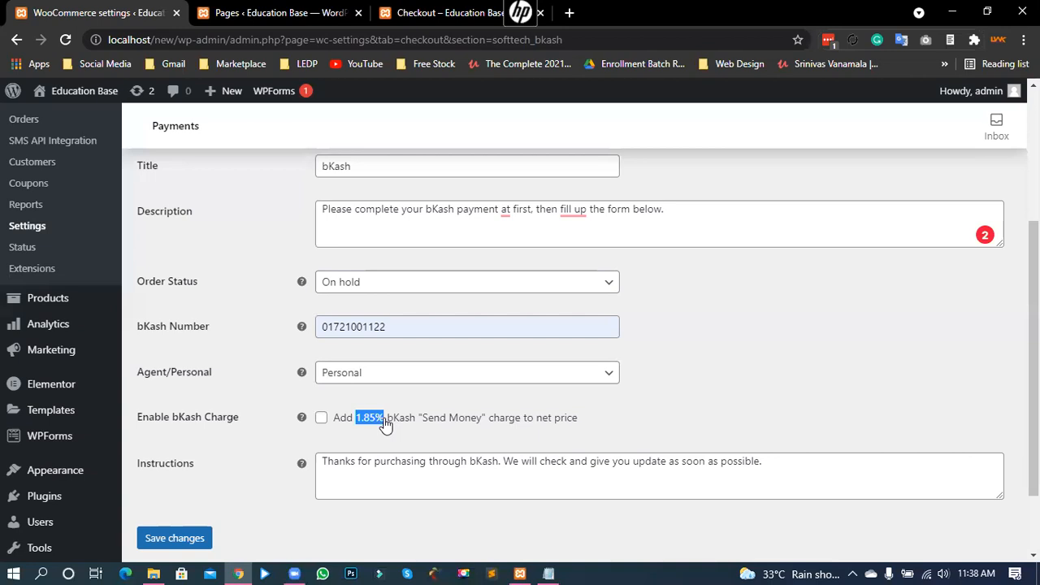
click(611, 404)
Step: Review the Instructions message, save the bKash settings, and switch to the storefront checkout tab
drag(154, 472, 220, 480)
click(439, 460)
drag(759, 460, 320, 461)
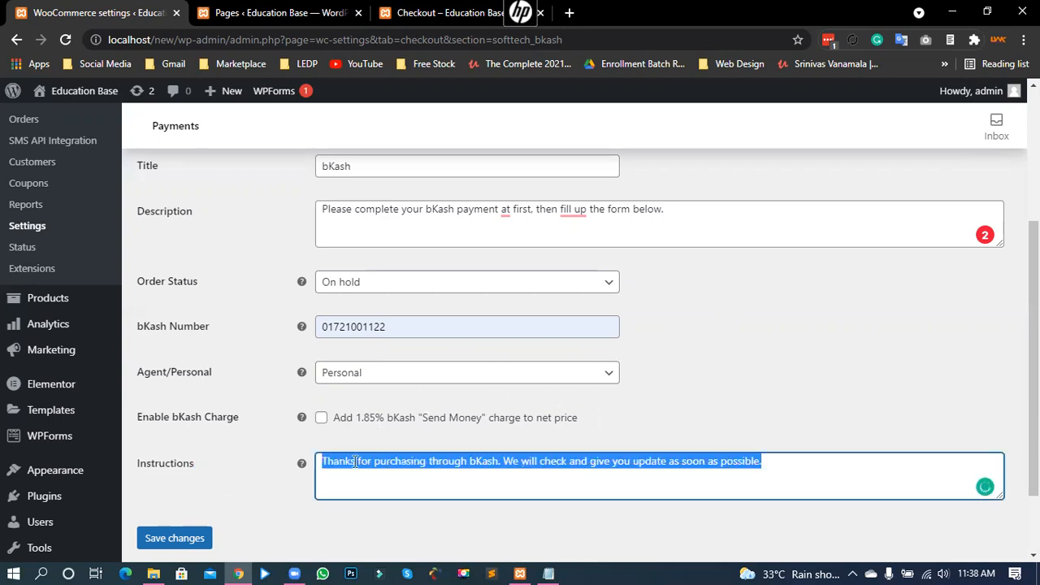
click(411, 461)
scroll(325, 471, down, 1)
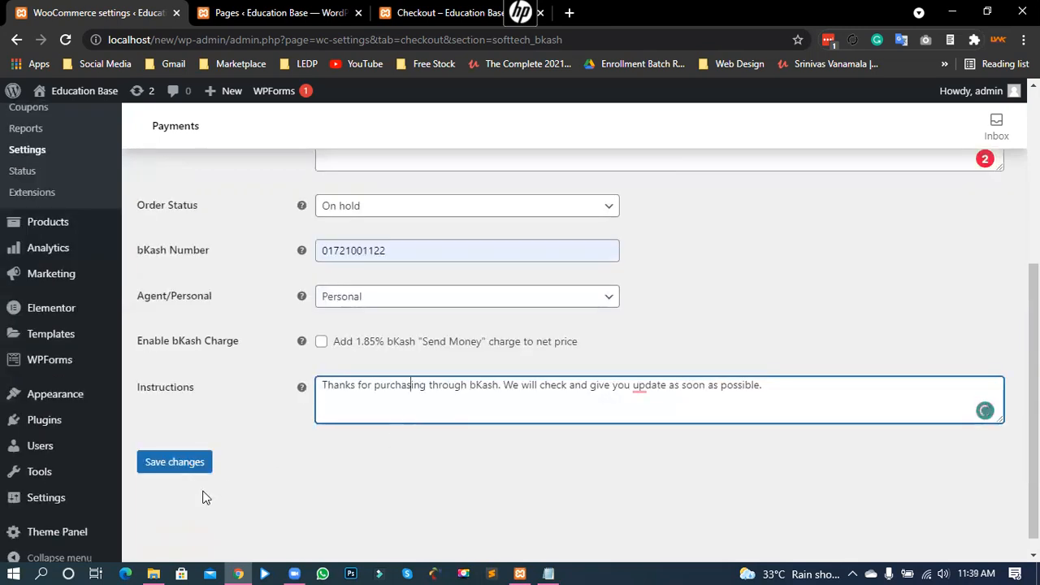
click(179, 469)
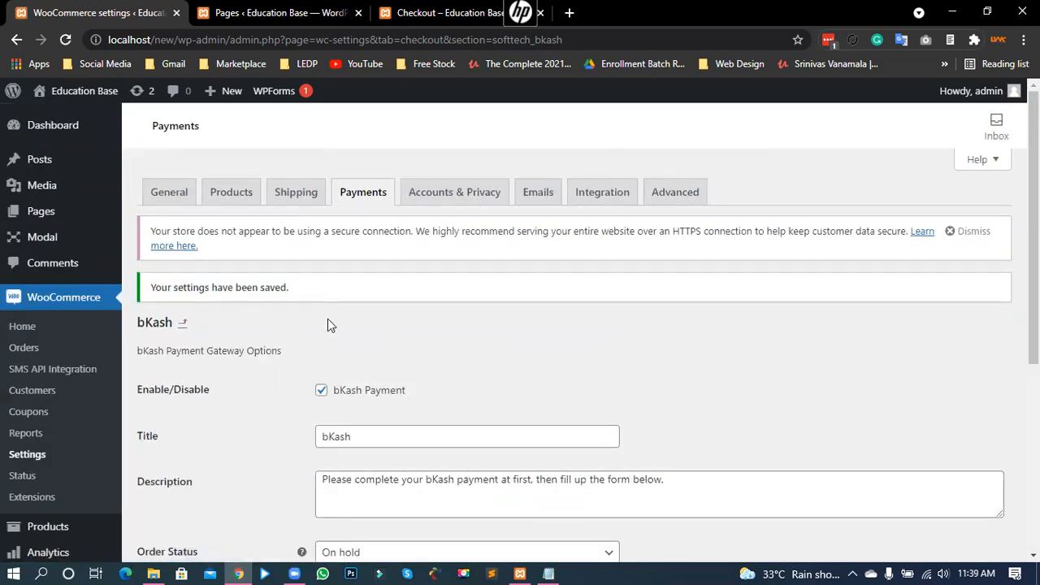
click(431, 13)
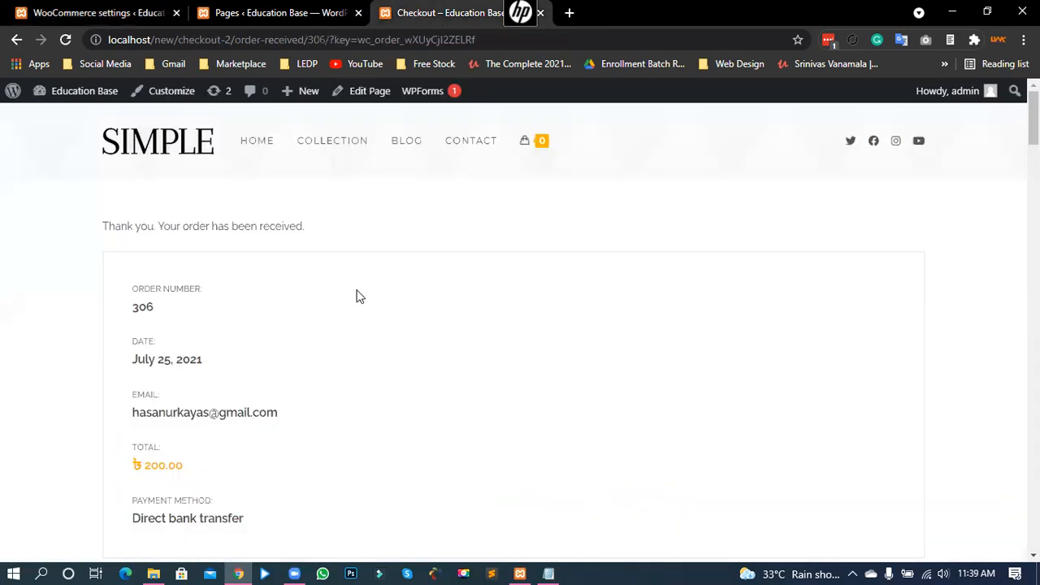
Step: Add the Jjprroy Blazer Noos from the collection to the cart
click(360, 143)
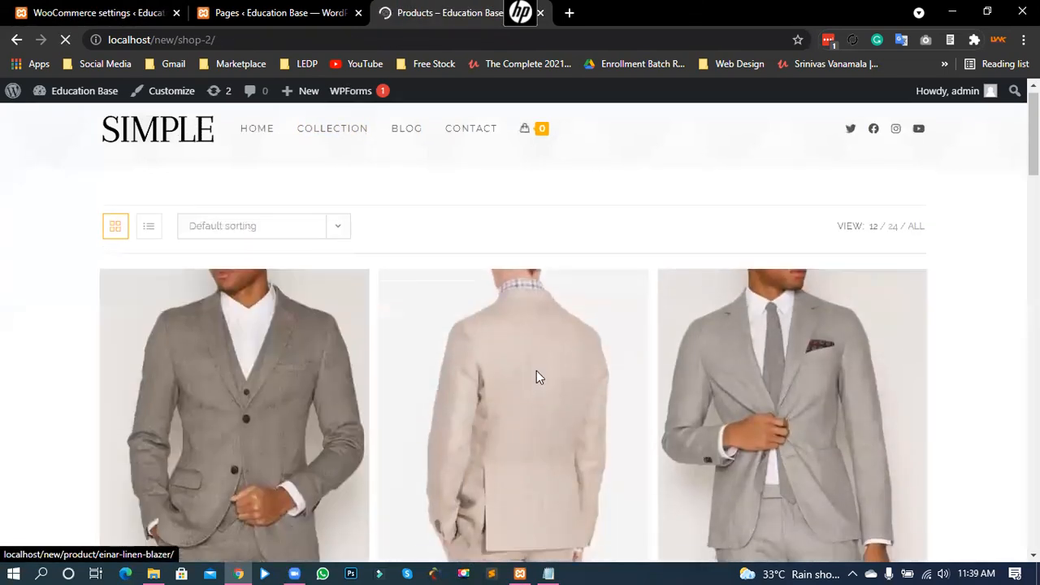
scroll(536, 377, down, 3)
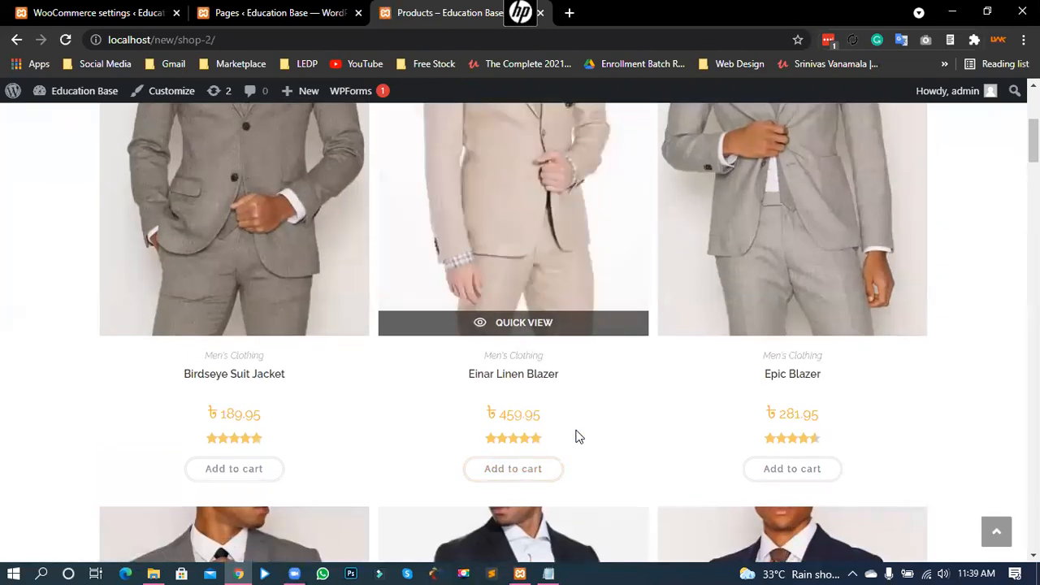
scroll(575, 437, down, 7)
click(545, 367)
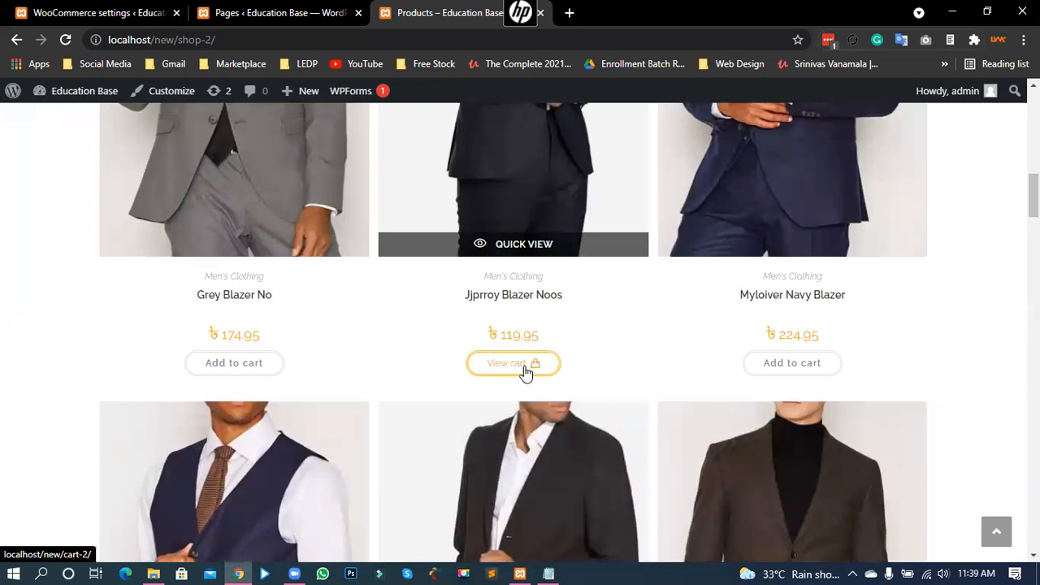
Step: Review the cart total of ৳119.95 with free shipping and proceed to checkout
click(524, 371)
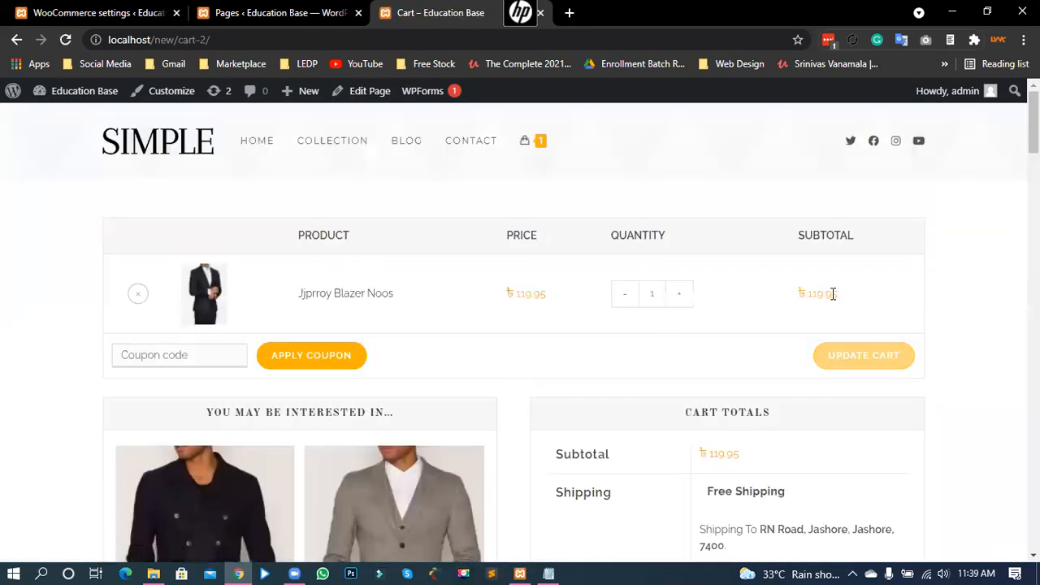
drag(832, 293, 806, 294)
click(939, 306)
scroll(940, 308, down, 3)
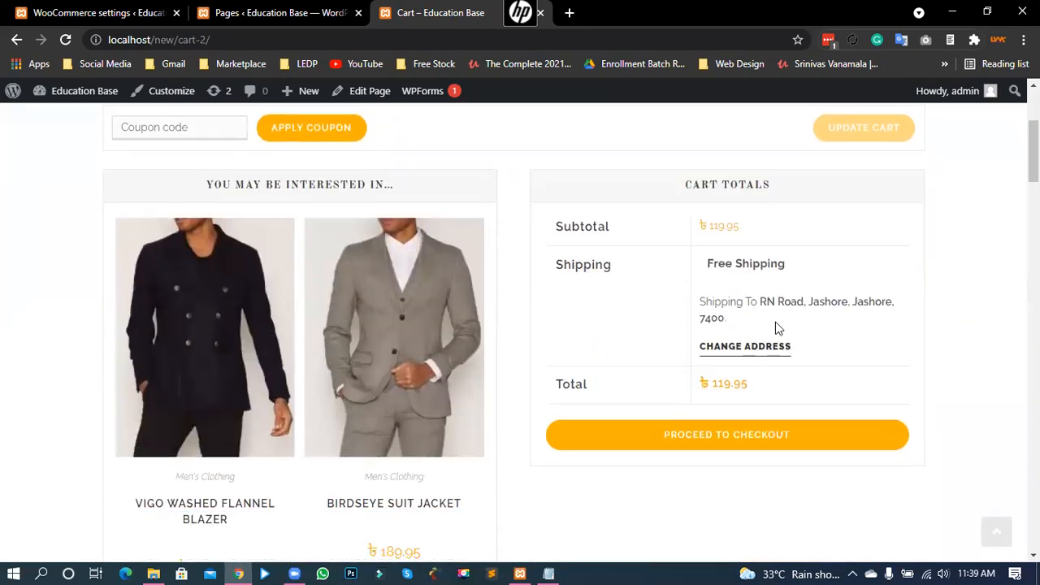
scroll(776, 328, down, 1)
drag(698, 306, 749, 306)
click(776, 315)
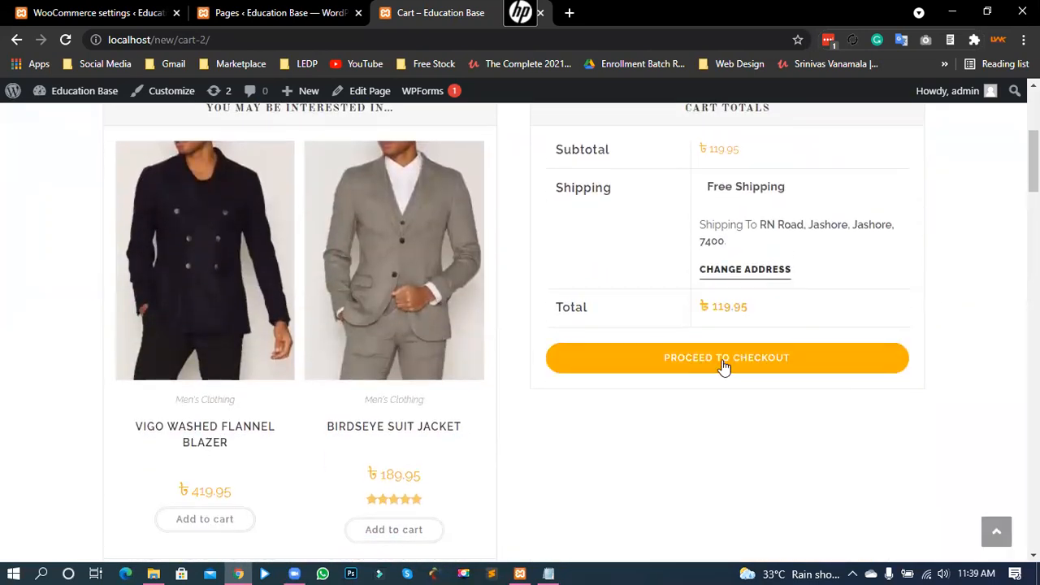
click(723, 368)
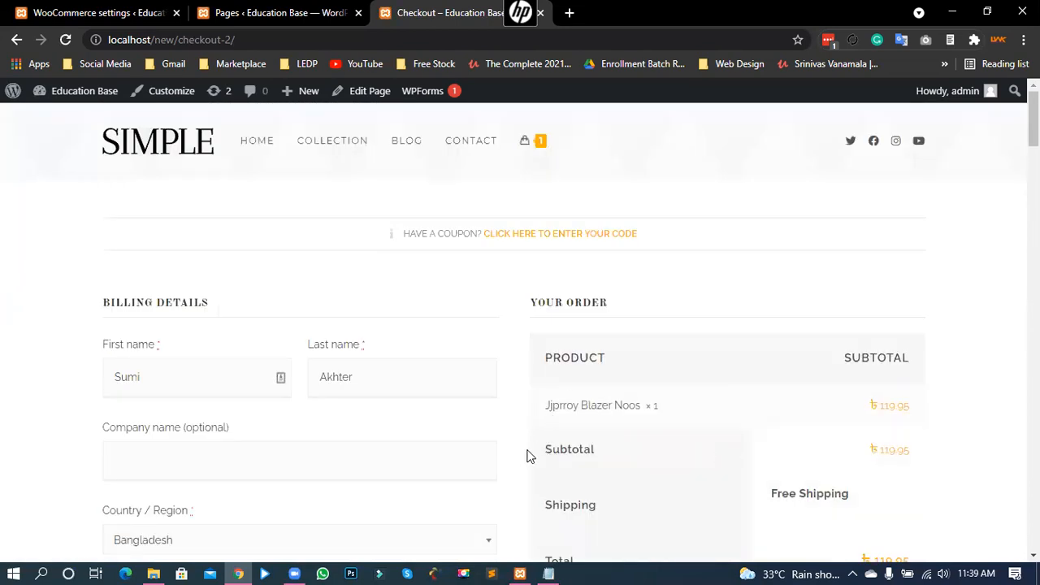
Step: Select bKash as the payment method and read its payment instructions
scroll(698, 397, down, 6)
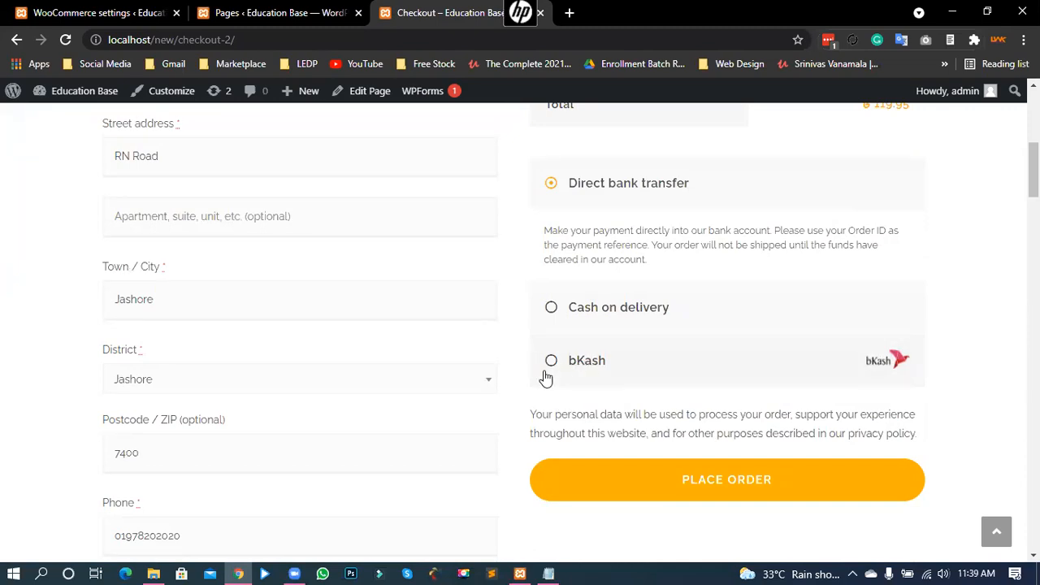
click(550, 362)
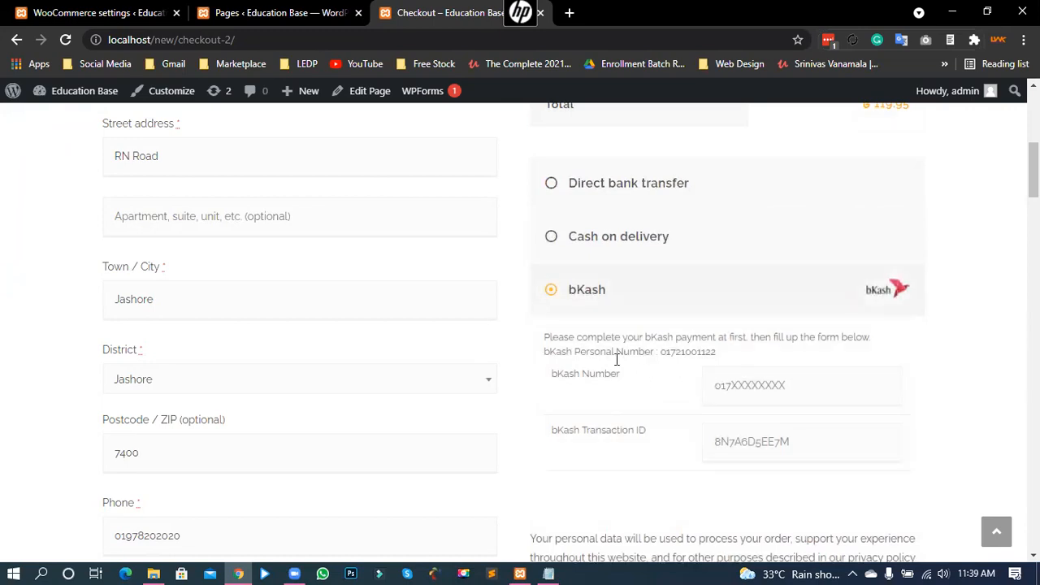
drag(550, 337, 768, 338)
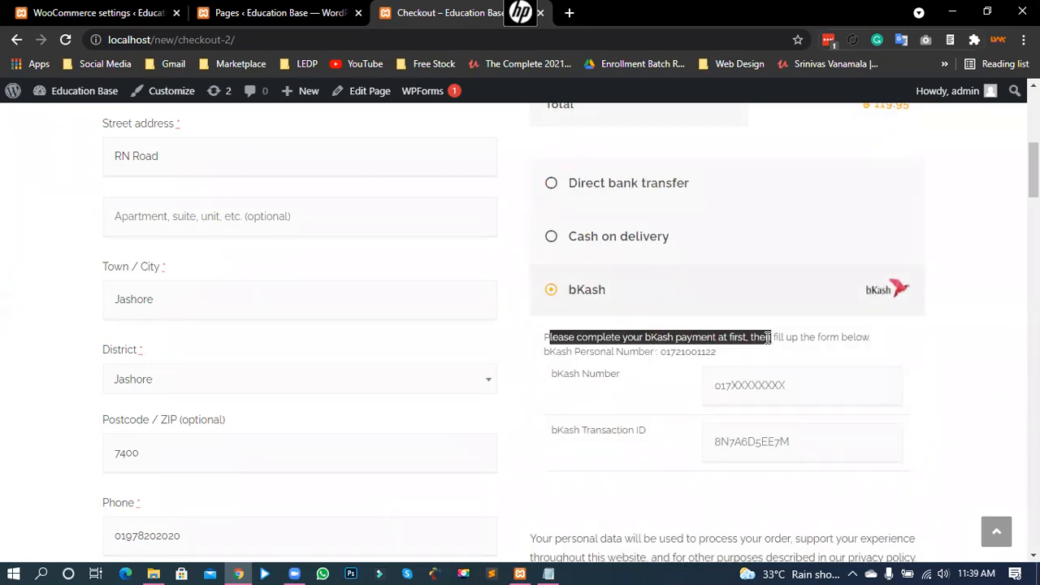
click(600, 349)
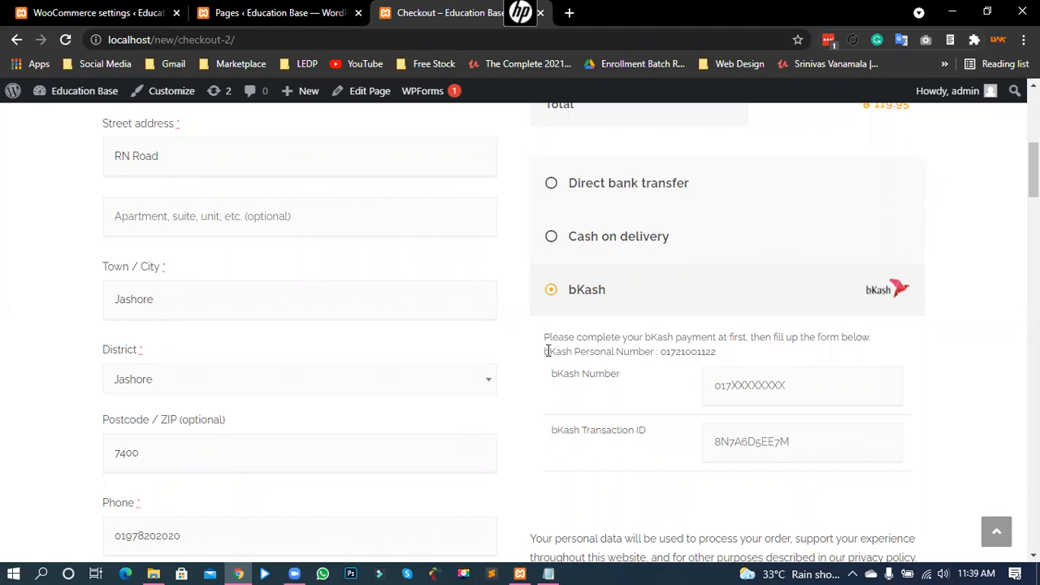
drag(546, 351, 716, 354)
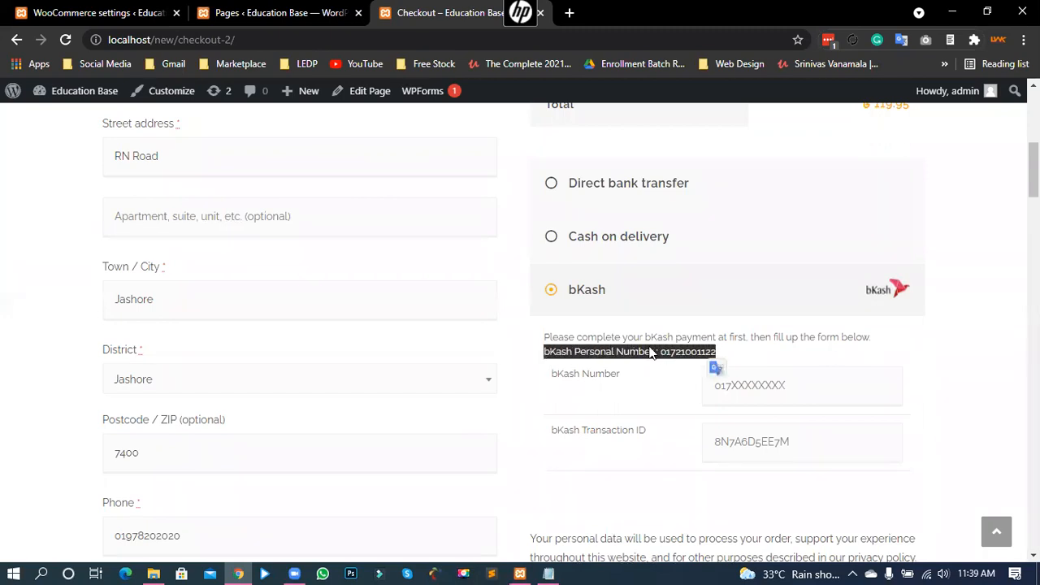
click(596, 352)
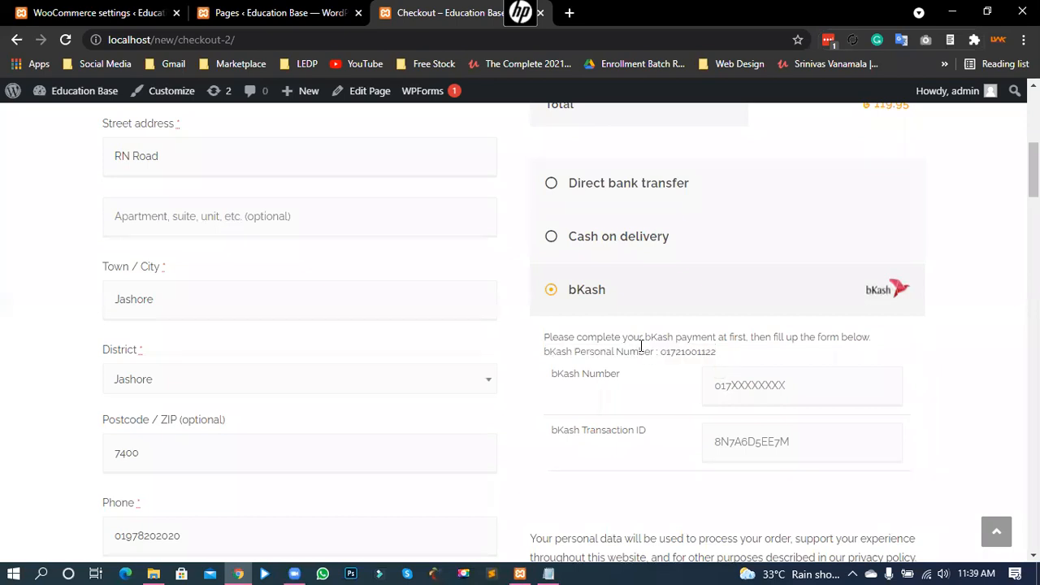
drag(662, 339, 871, 338)
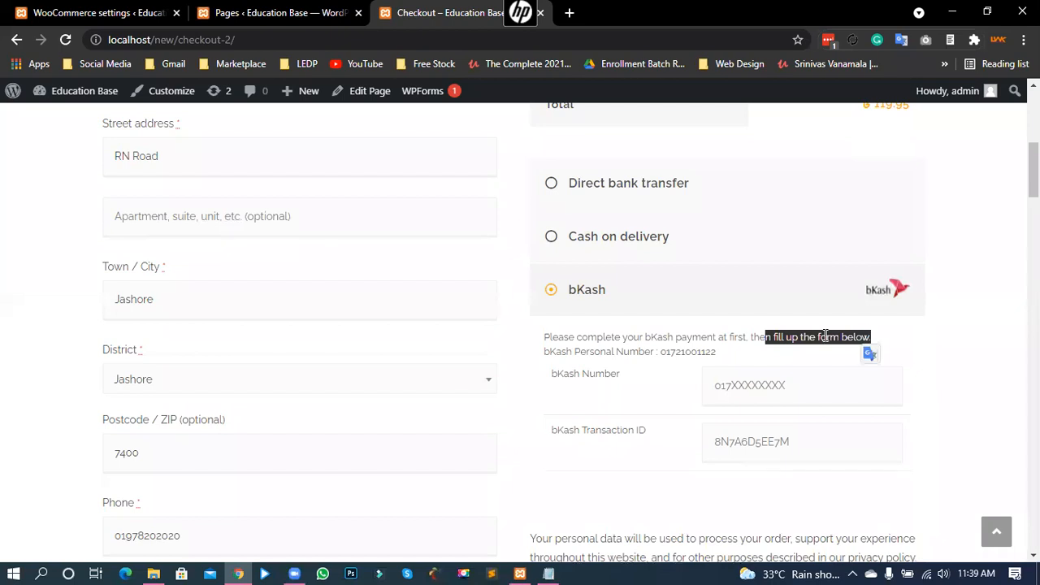
Step: Inspect the new bKash Number and bKash Transaction ID fields
click(757, 396)
click(747, 430)
scroll(592, 357, down, 1)
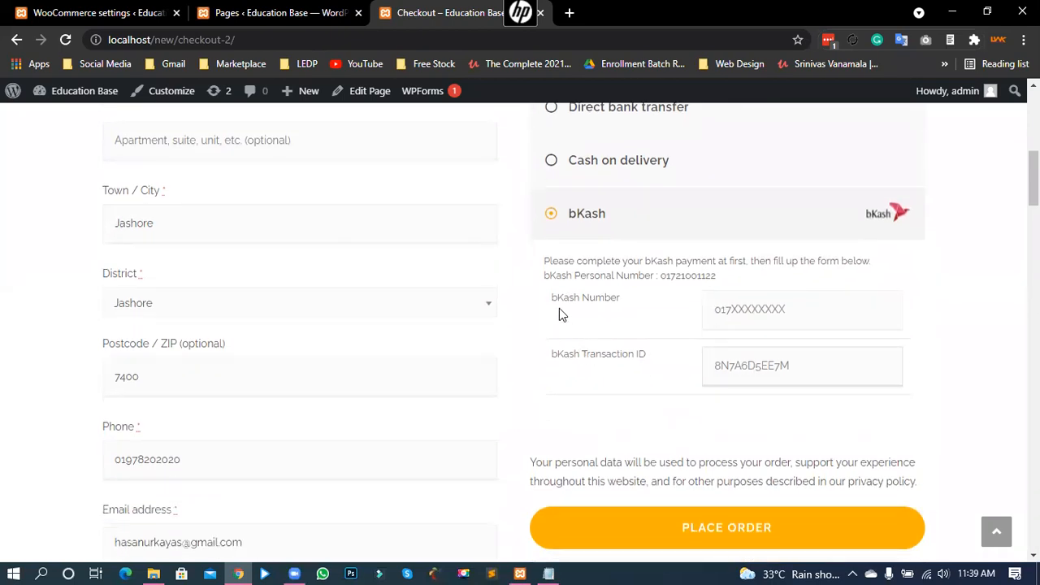
drag(555, 301, 629, 302)
click(731, 309)
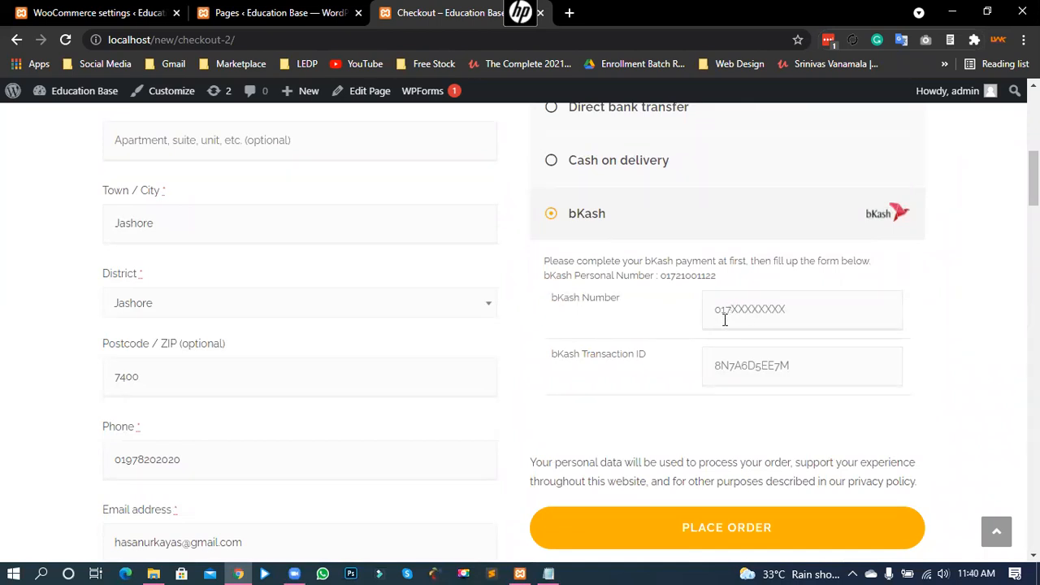
drag(568, 358, 657, 366)
click(765, 355)
drag(580, 358, 655, 360)
click(734, 360)
drag(566, 374, 631, 355)
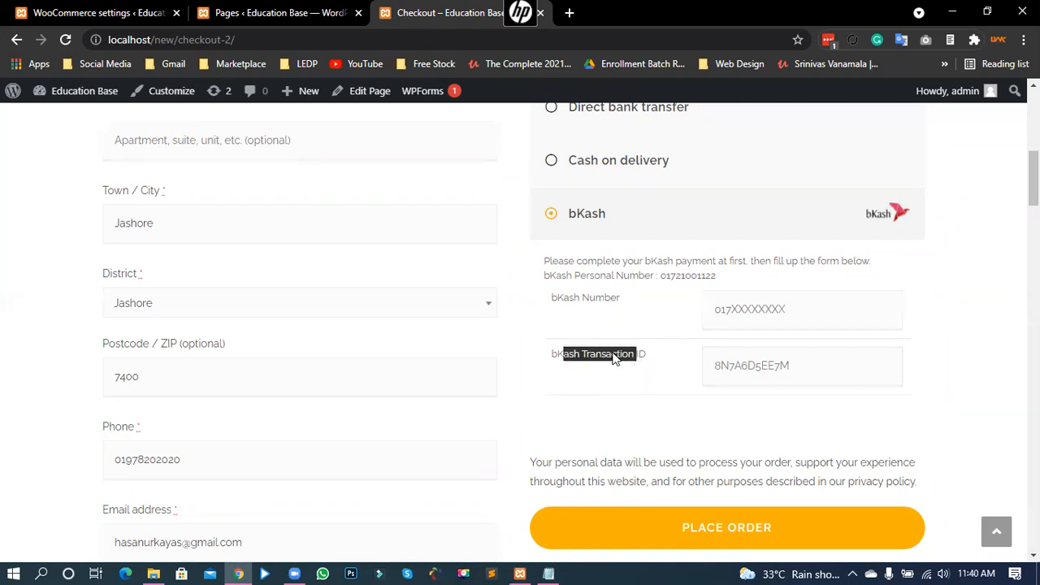
click(751, 363)
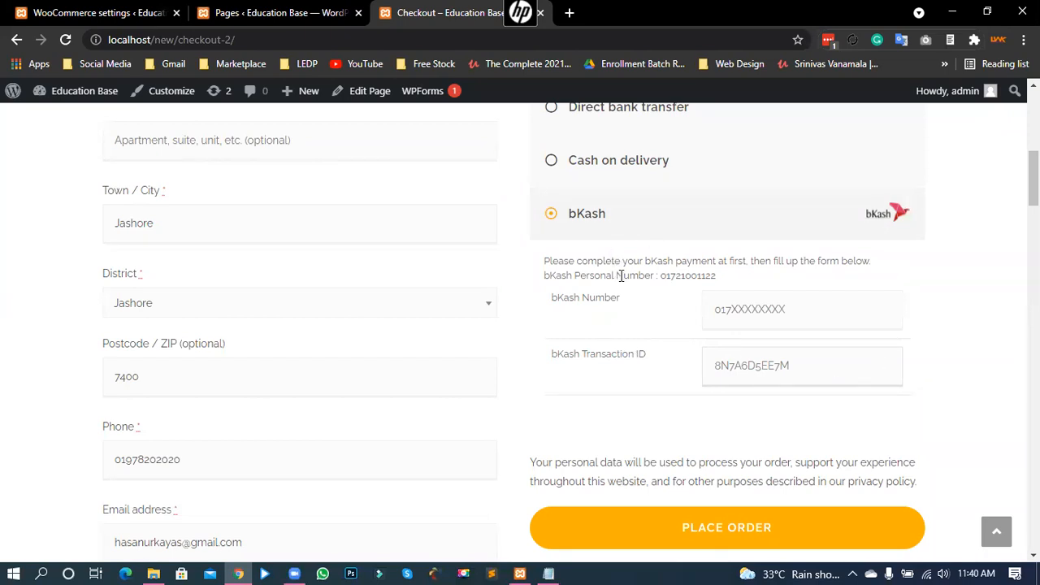
Step: Check the store's bKash personal number and return focus to the empty bKash Number field
drag(620, 275, 702, 276)
click(687, 277)
double_click(662, 277)
click(685, 273)
double_click(663, 276)
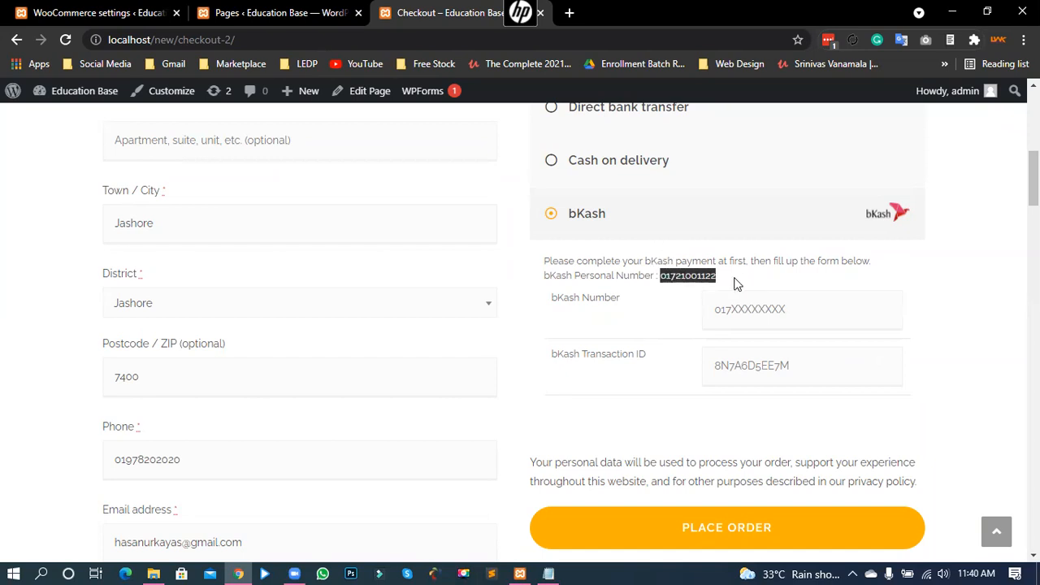
click(686, 274)
click(709, 370)
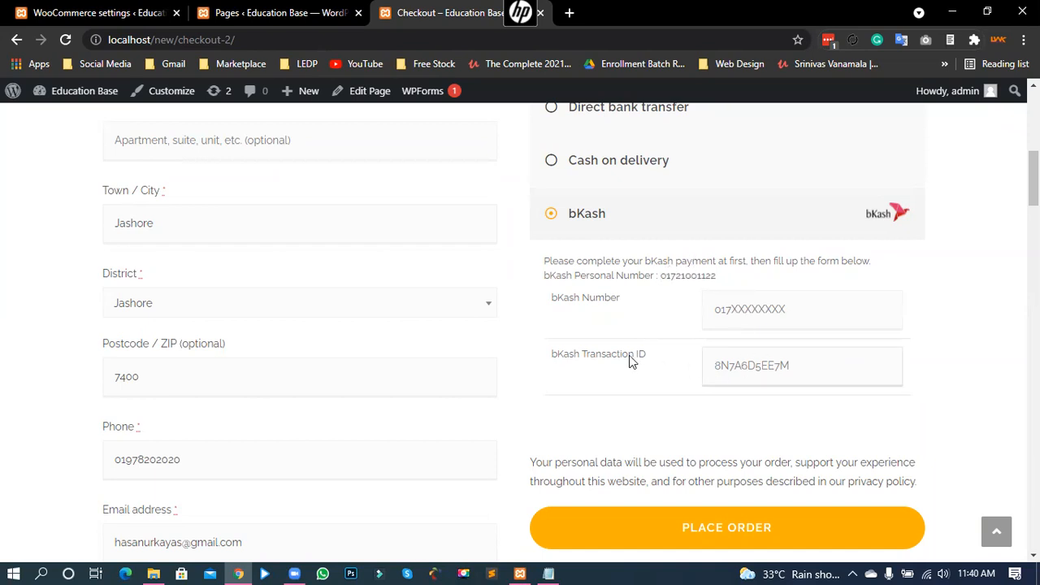
click(613, 317)
scroll(584, 292, up, 4)
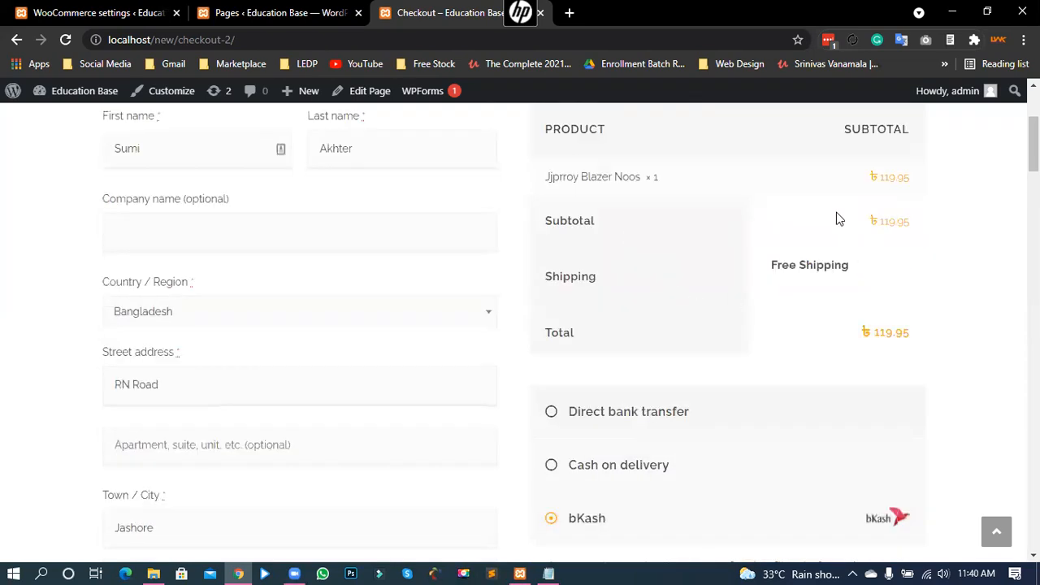
scroll(826, 429, down, 3)
drag(718, 352, 655, 366)
Step: Enter the sender's bKash number and a transaction ID, then submit the order
click(734, 389)
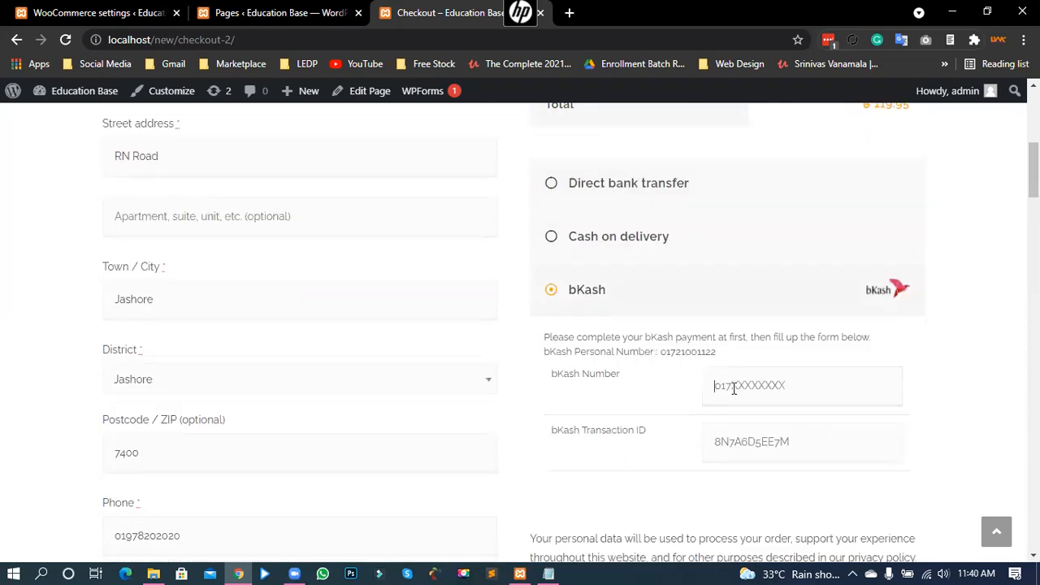
click(738, 449)
text((IUHFEMJE)
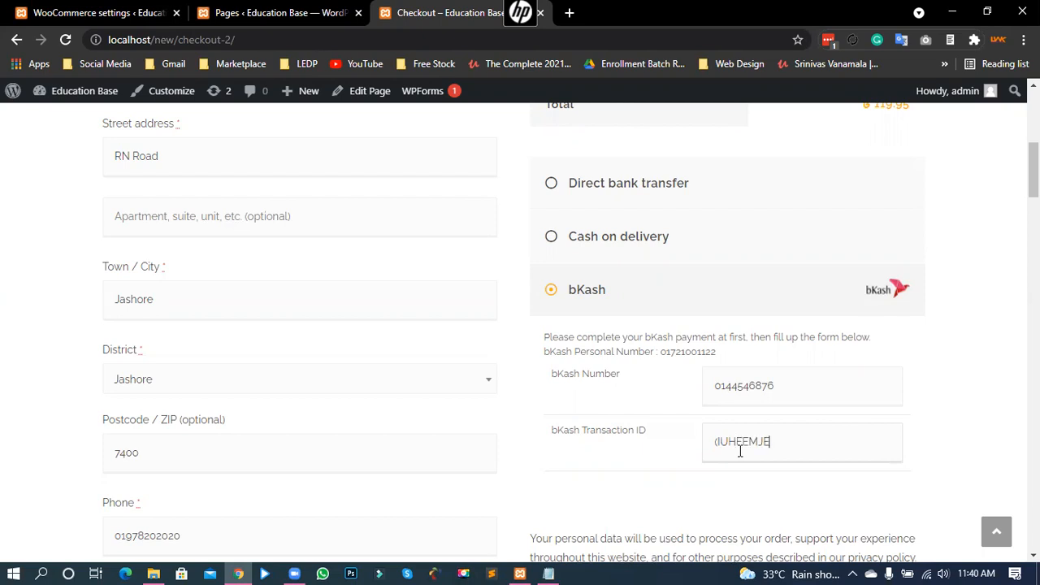
drag(722, 440, 709, 438)
text(g)
scroll(634, 487, down, 2)
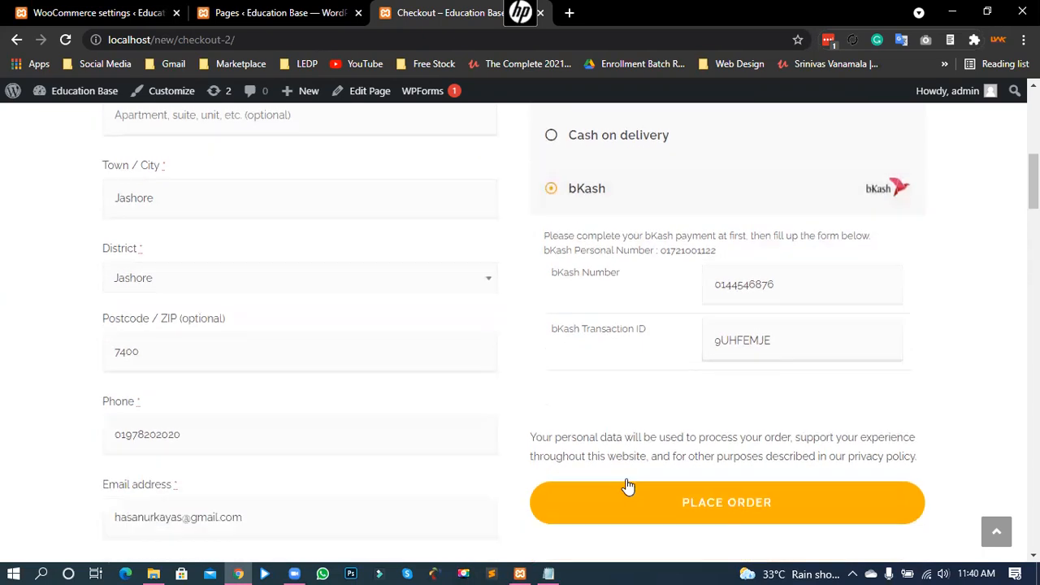
click(768, 455)
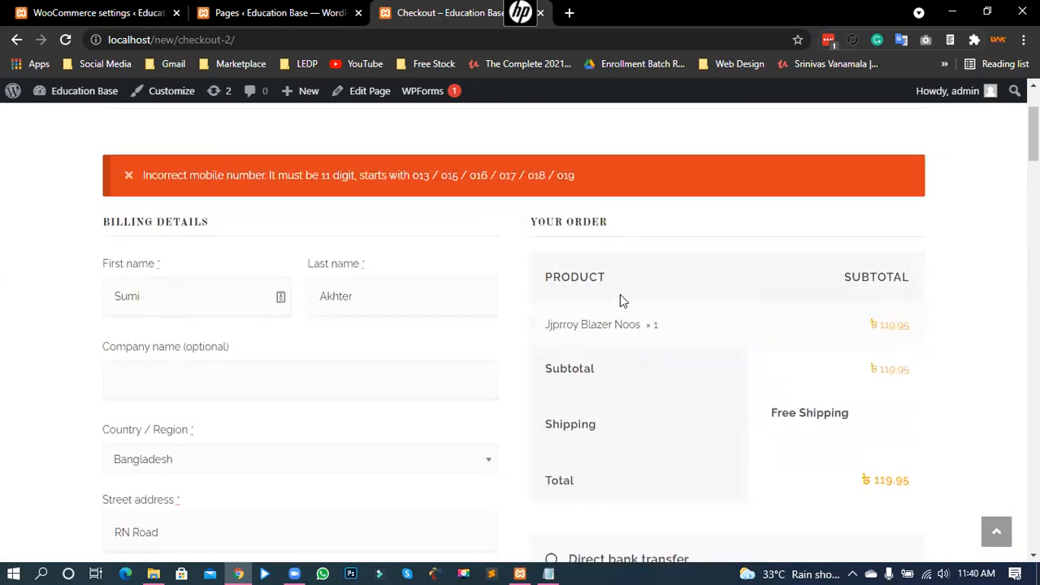
Step: After the mobile-number error, check the entered bKash number and place the order again
drag(231, 176, 391, 176)
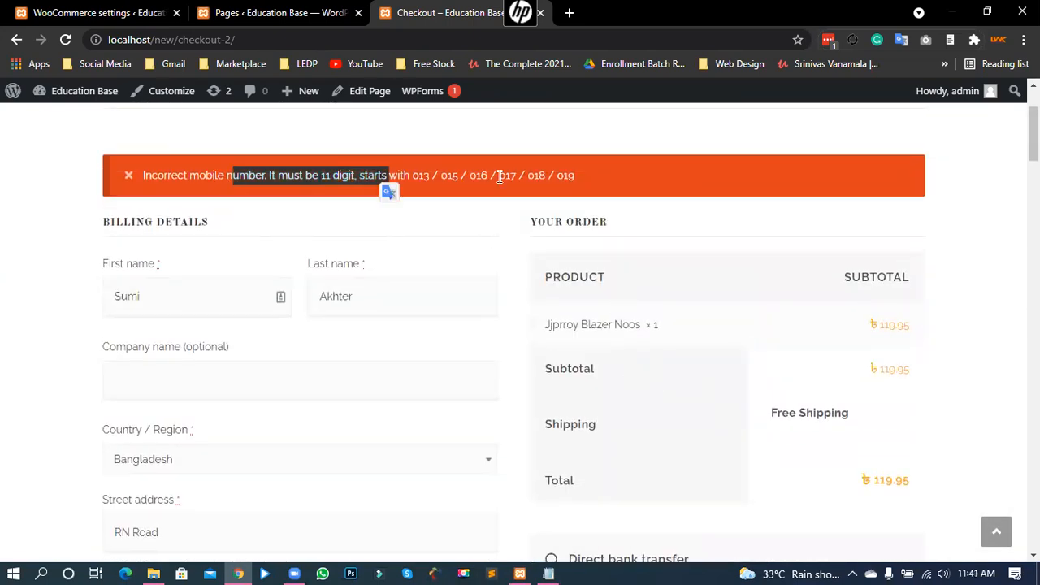
click(500, 177)
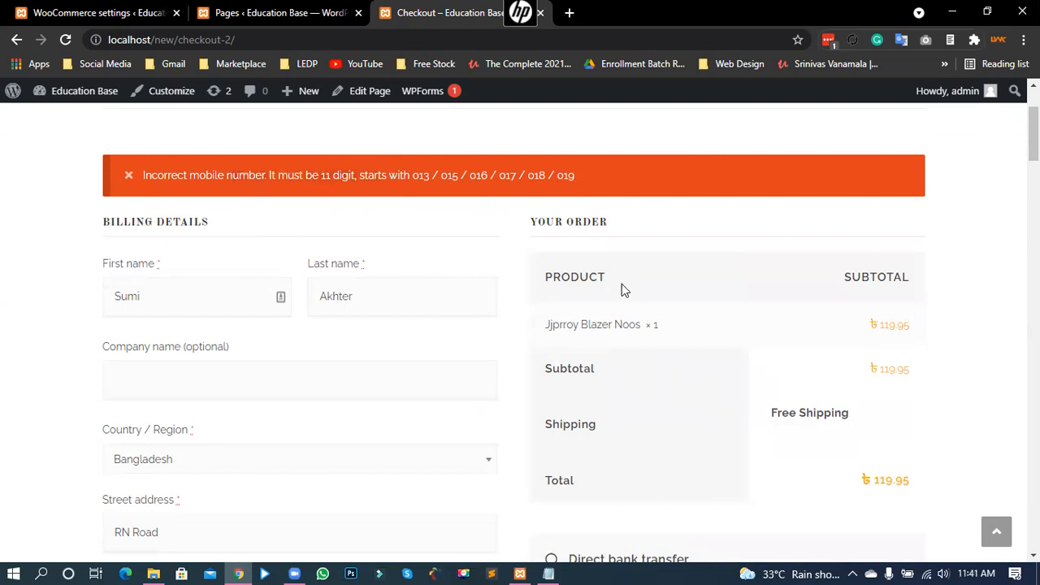
scroll(753, 332, down, 4)
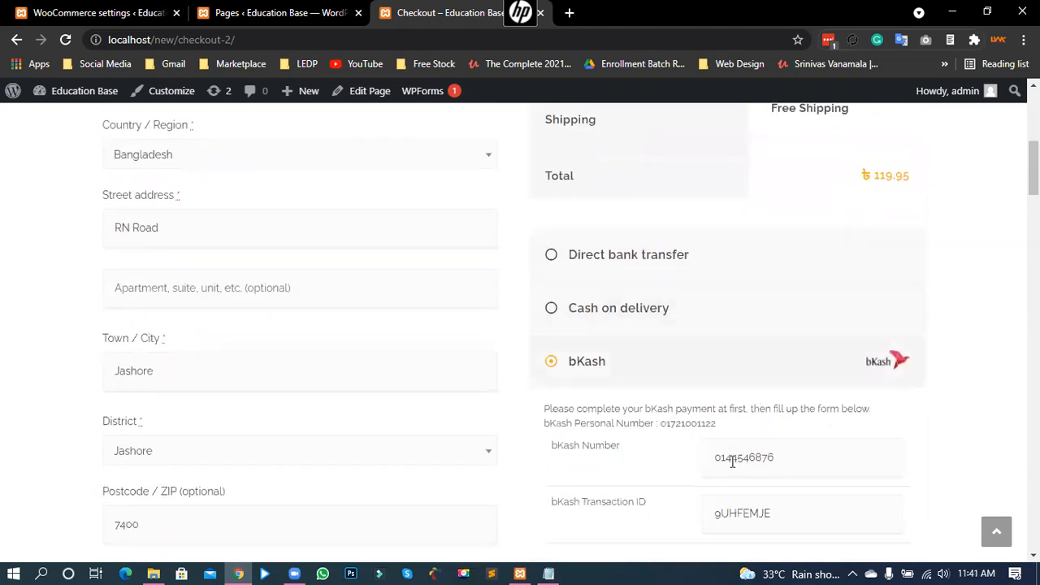
mouse_move(732, 459)
mouse_down()
mouse_move(789, 457)
mouse_move(751, 454)
mouse_up()
click(793, 457)
scroll(822, 456, down, 3)
click(686, 443)
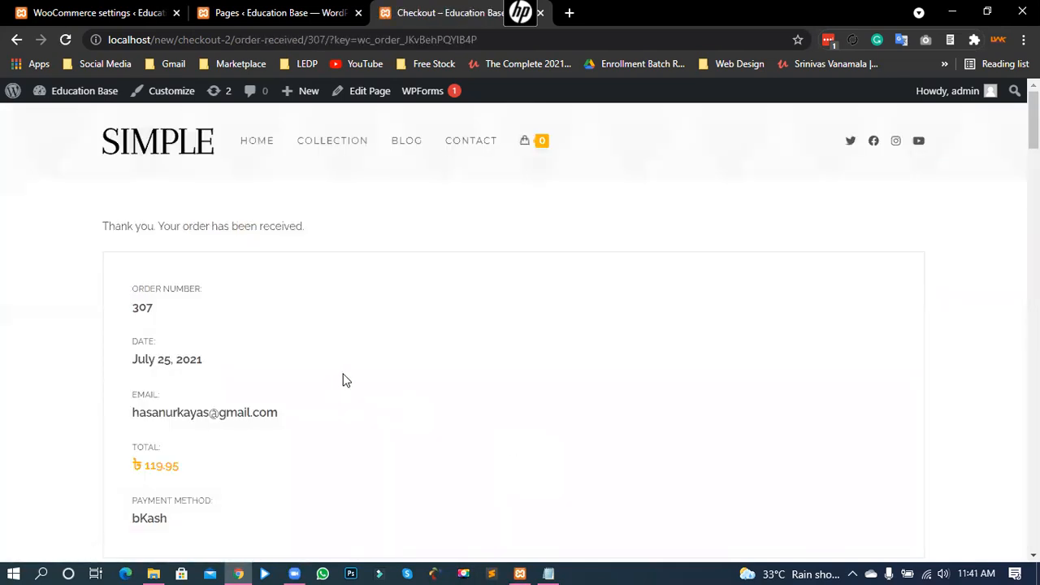
Step: Confirm bKash payment on the order-received page, then open WooCommerce Orders showing order 307
scroll(297, 344, down, 4)
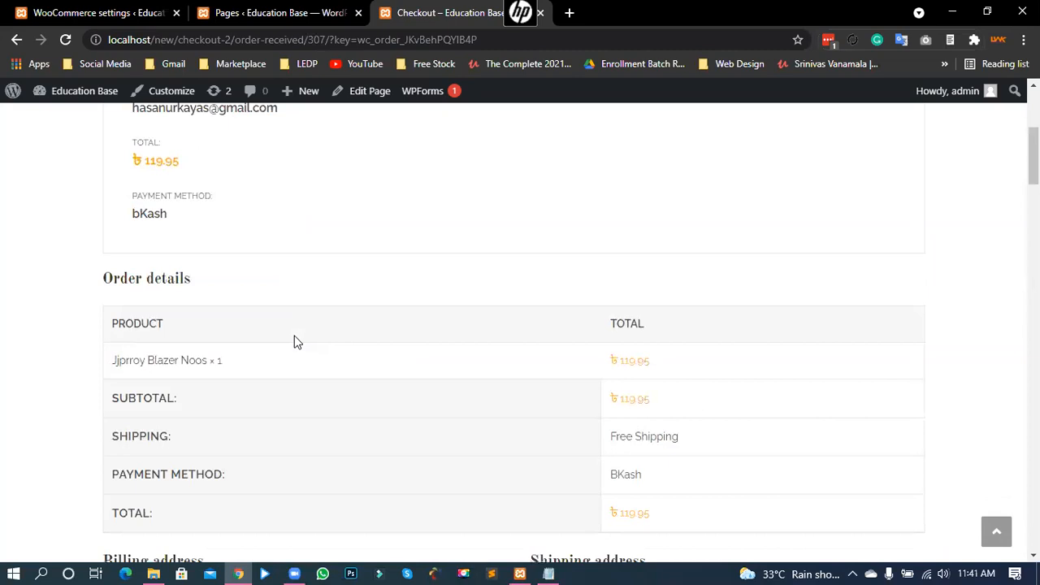
scroll(325, 344, down, 3)
scroll(309, 346, up, 5)
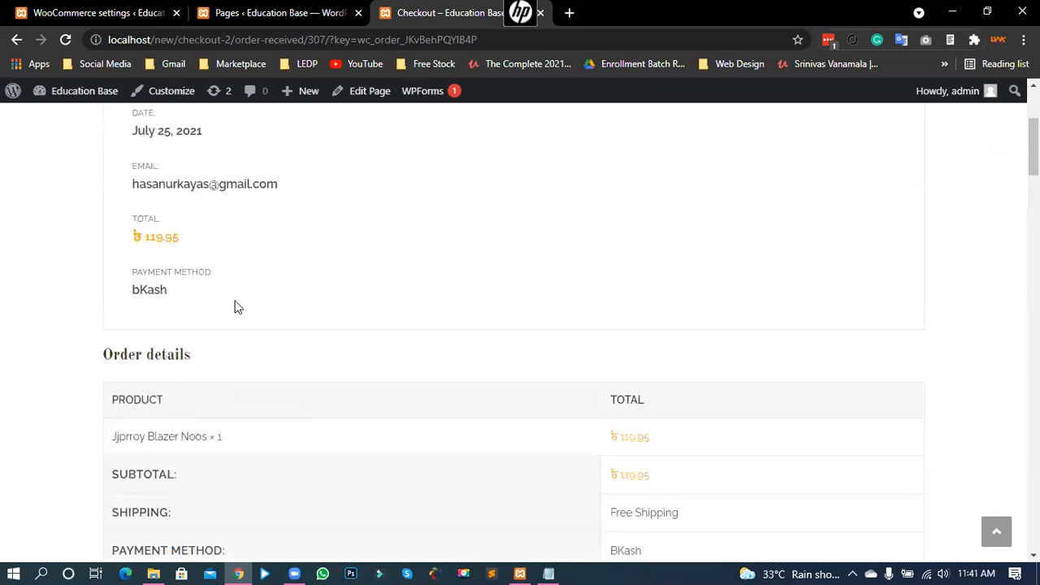
double_click(155, 290)
click(163, 297)
click(99, 12)
click(33, 349)
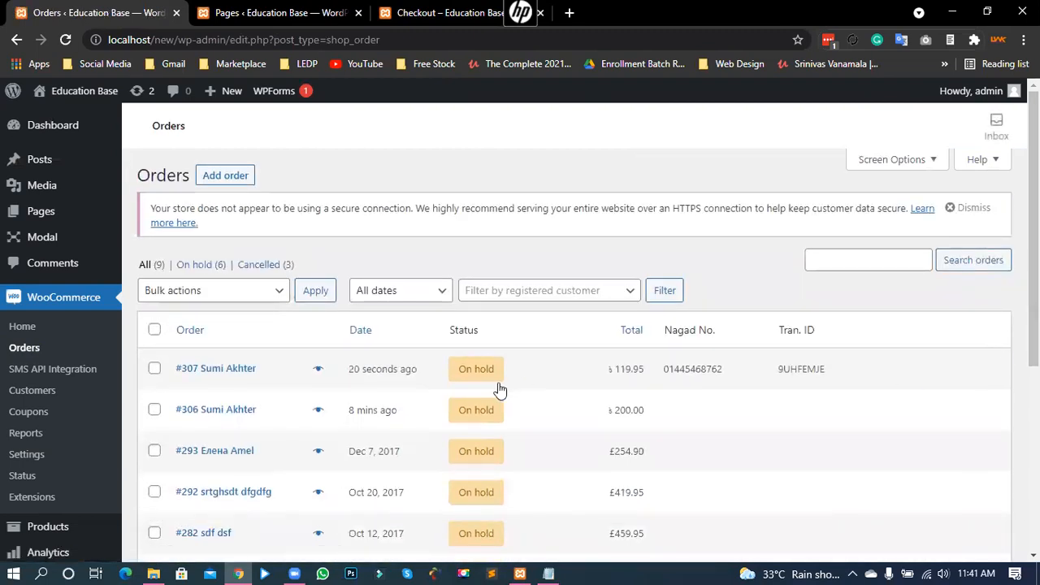
drag(366, 370, 432, 380)
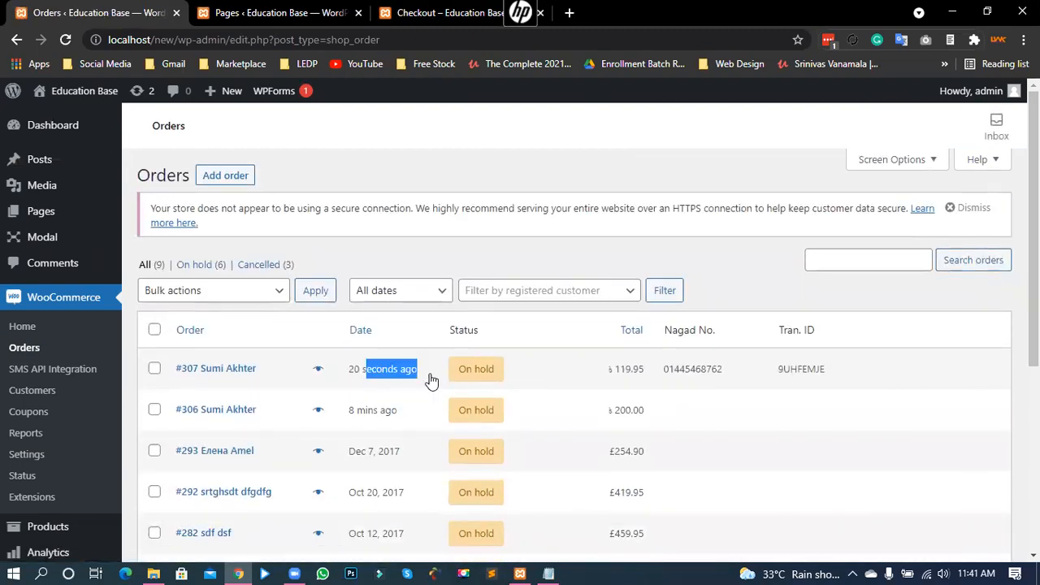
Step: Open the newest bKash order and check its bKash number and transaction ID
click(235, 371)
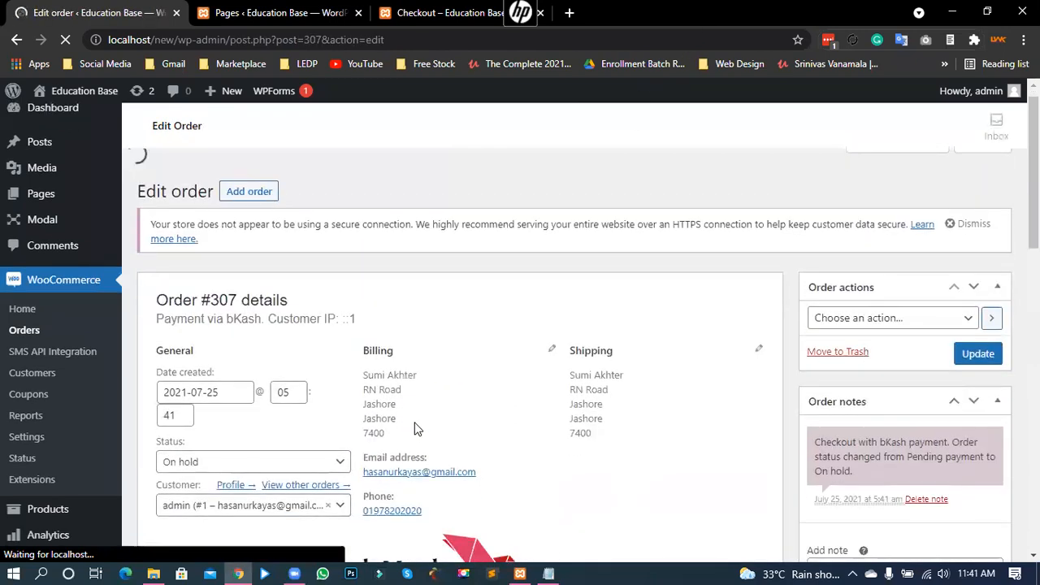
scroll(414, 429, down, 3)
scroll(422, 410, down, 1)
drag(479, 400, 533, 395)
drag(518, 436, 460, 436)
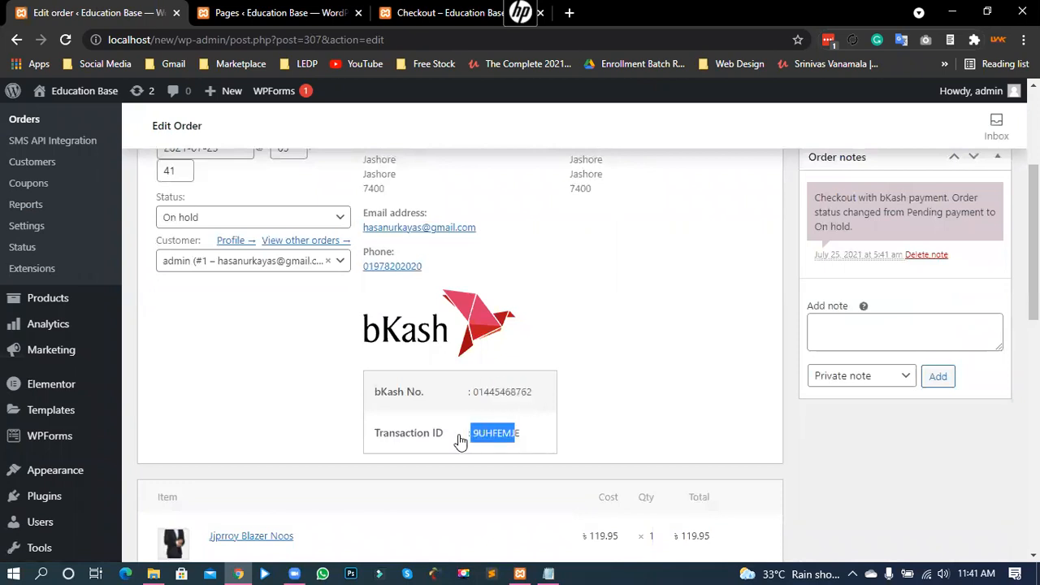
click(592, 414)
drag(478, 395, 536, 398)
drag(519, 436, 472, 435)
click(510, 436)
Step: Check the order total of 119.95, then return to the order-received page
scroll(695, 375, down, 3)
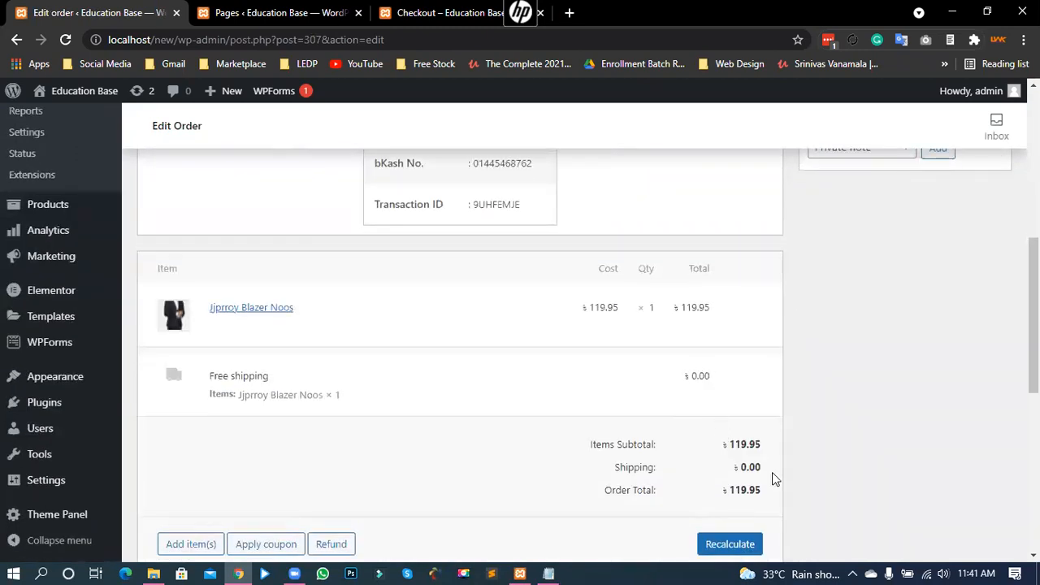
drag(765, 490, 725, 490)
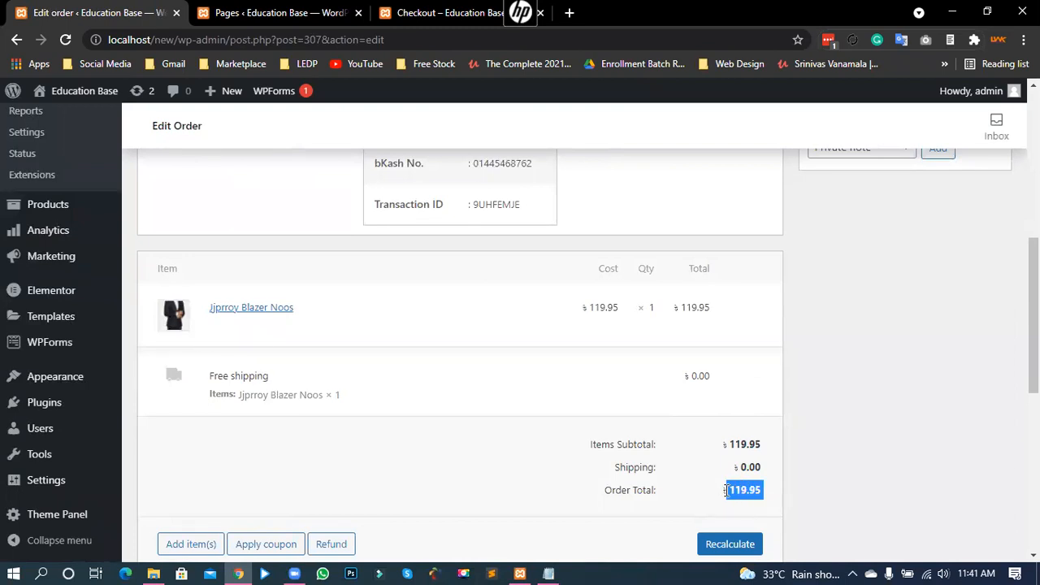
click(800, 484)
scroll(758, 353, up, 3)
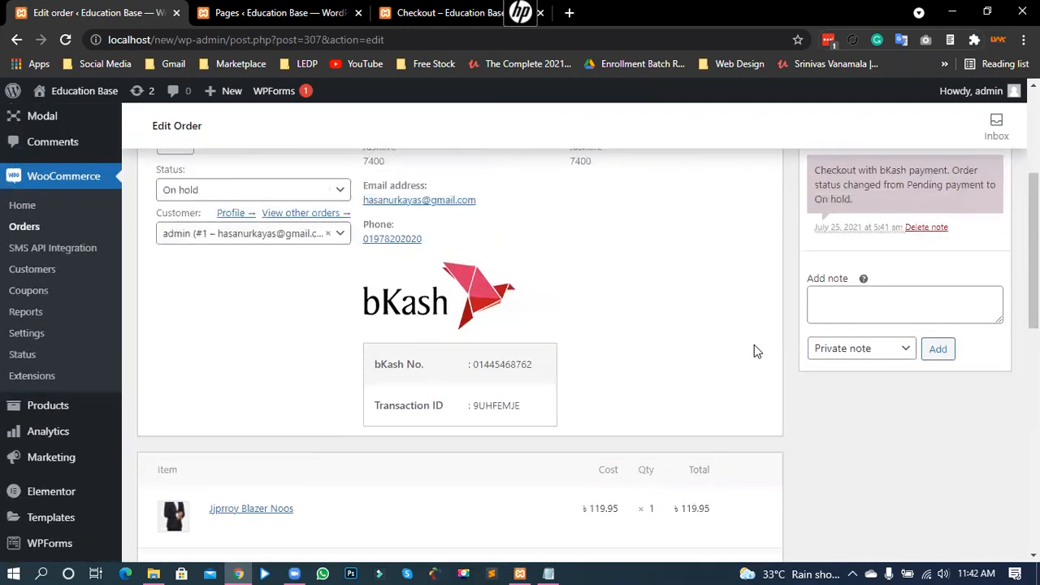
scroll(754, 350, up, 3)
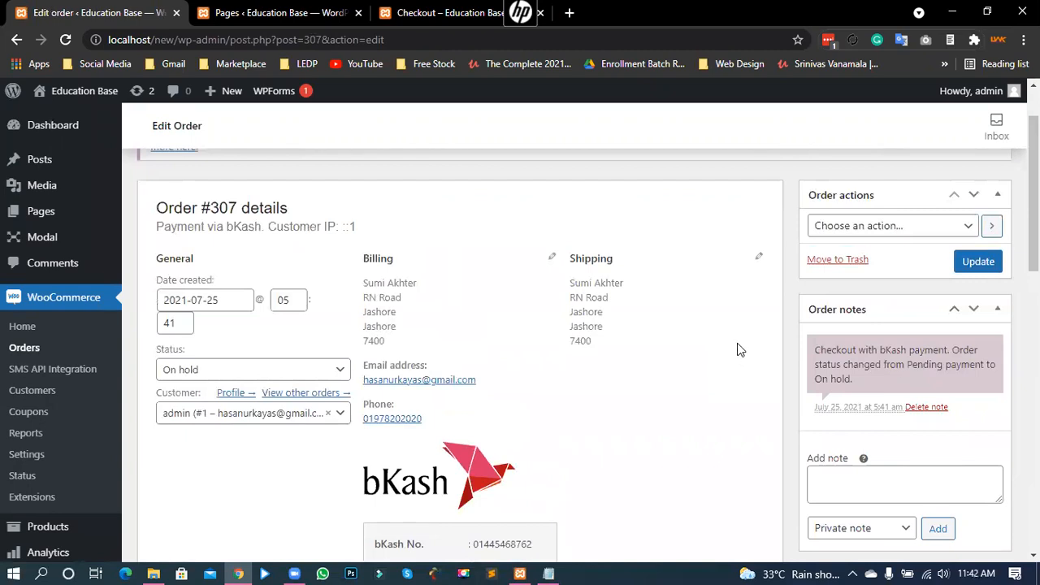
scroll(737, 348, down, 2)
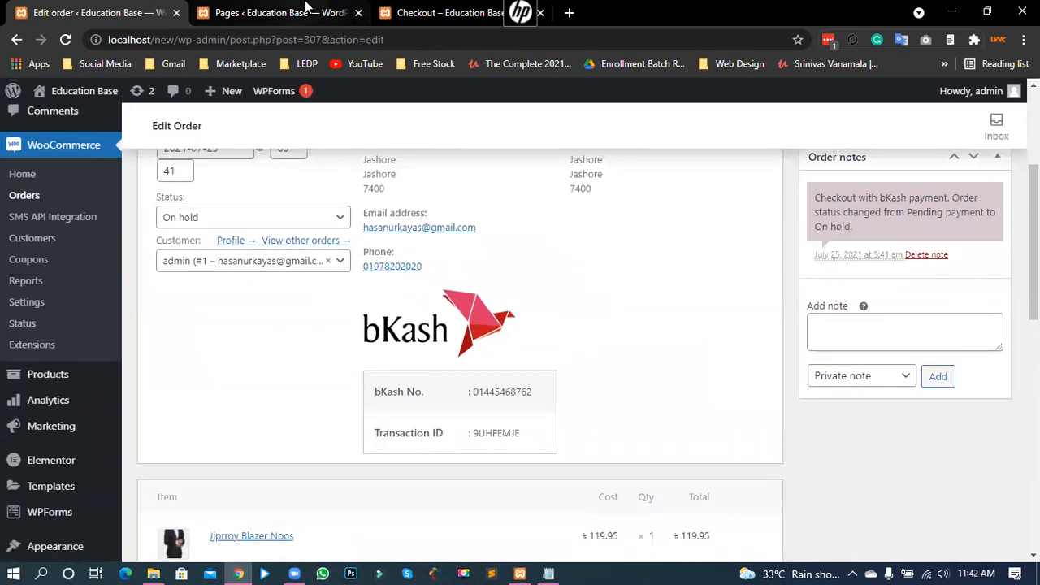
click(307, 10)
click(444, 13)
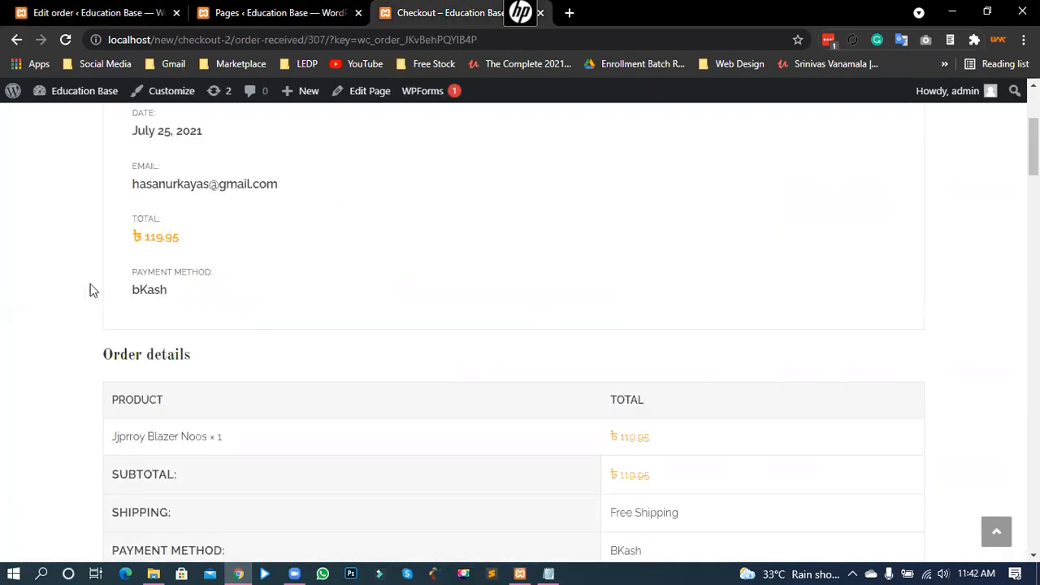
scroll(86, 284, up, 3)
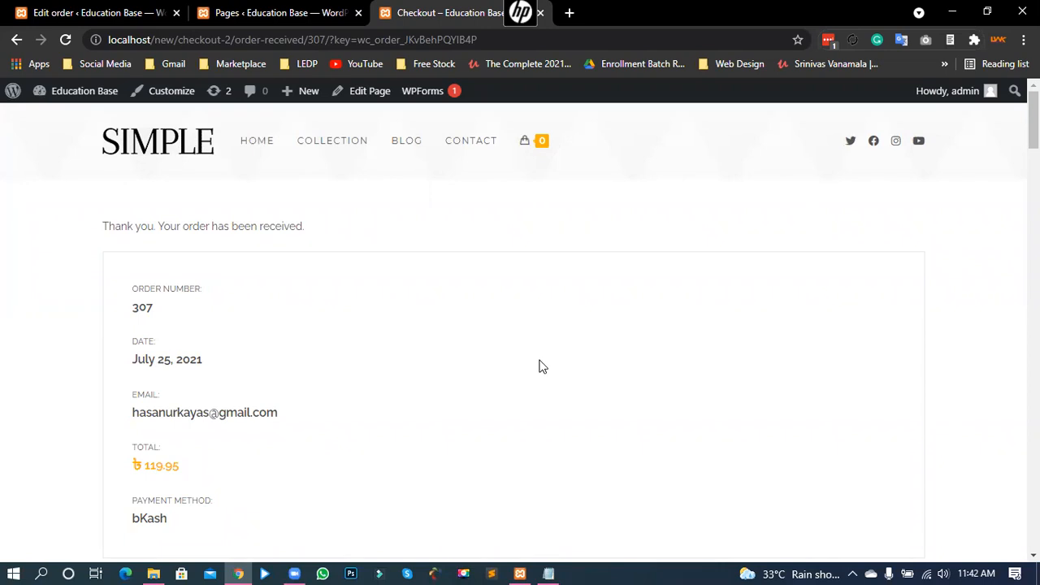
click(535, 534)
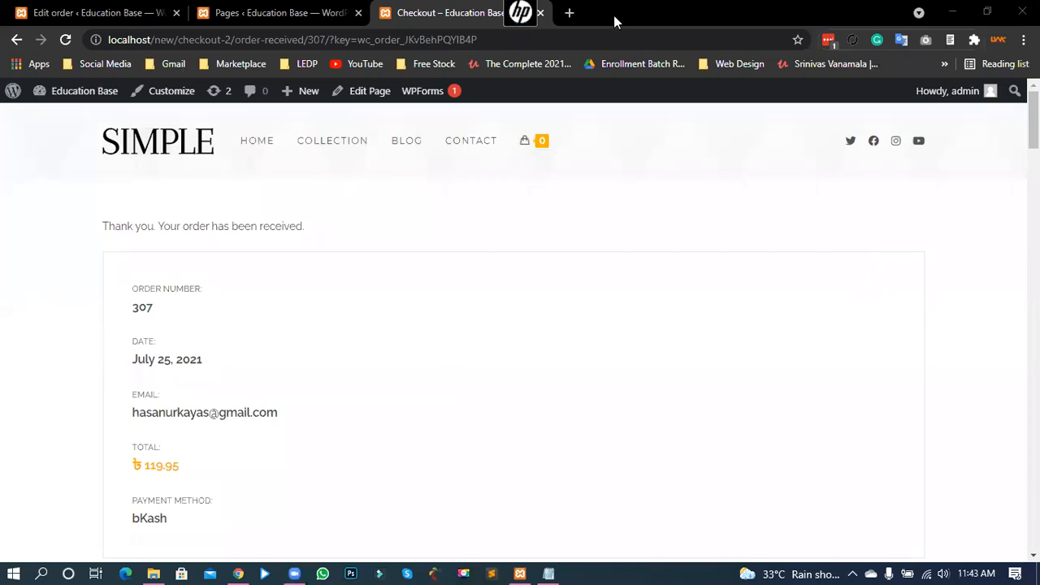
Step: Search Google for 'ssl' in a new tab and open the SSLCOMMERZ home page
click(569, 12)
text(s)
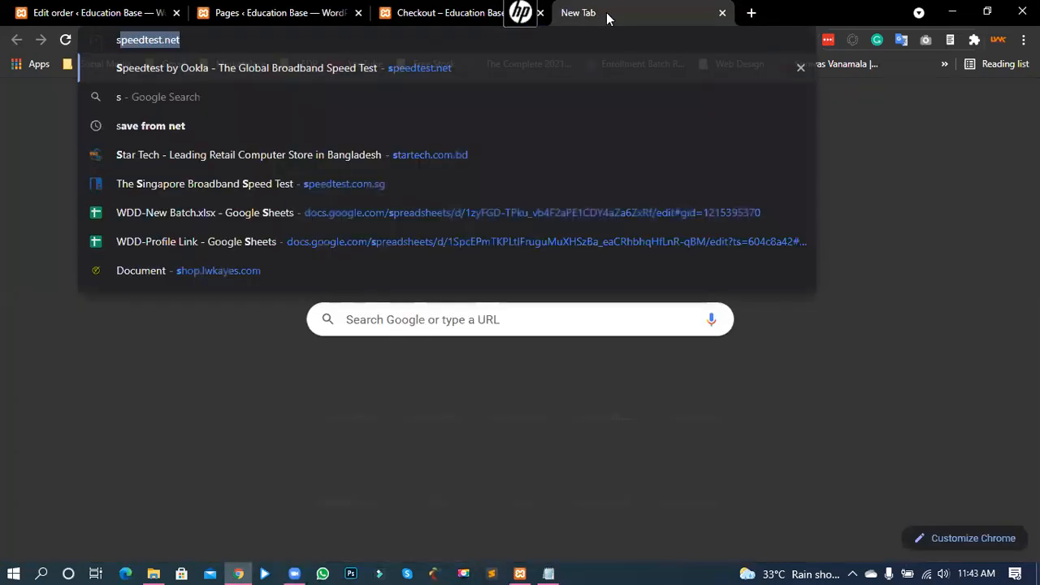
text(sl)
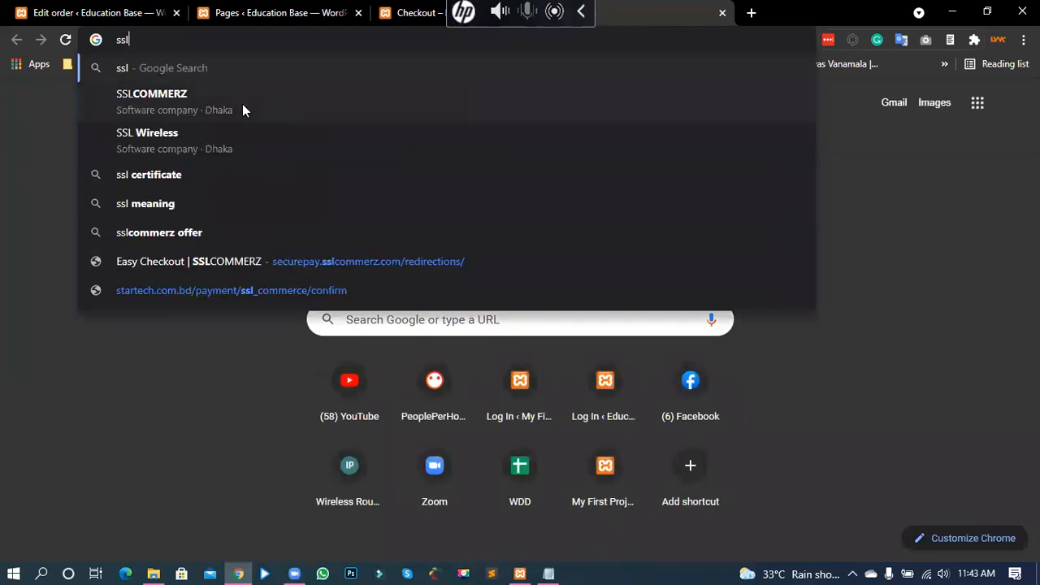
click(243, 104)
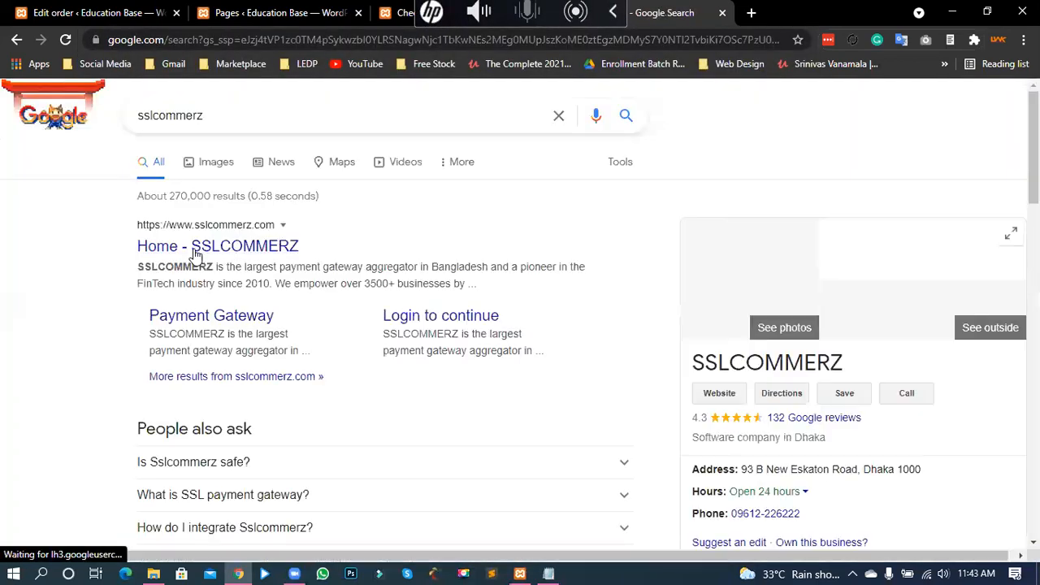
click(193, 252)
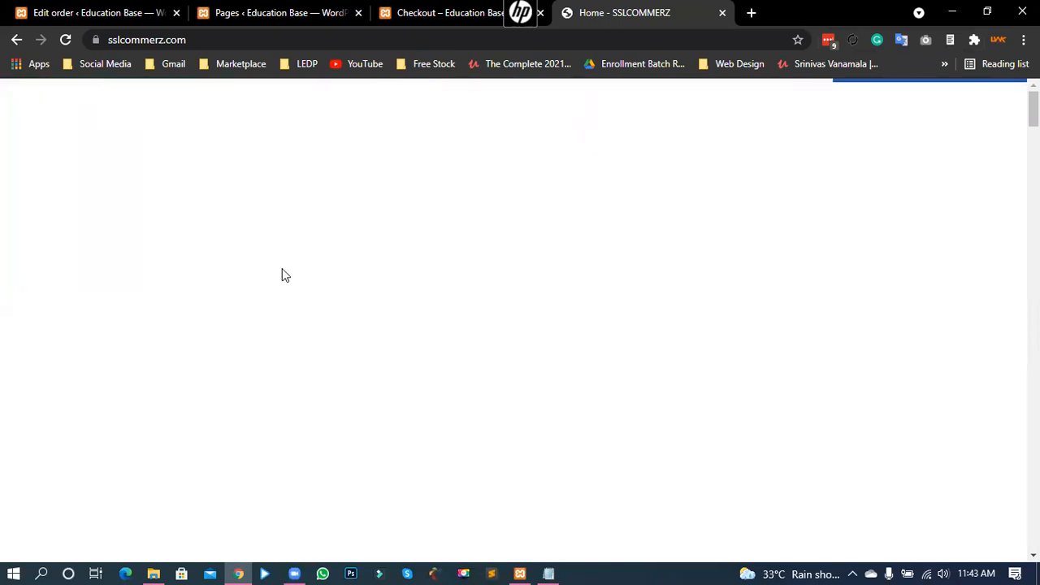
click(90, 12)
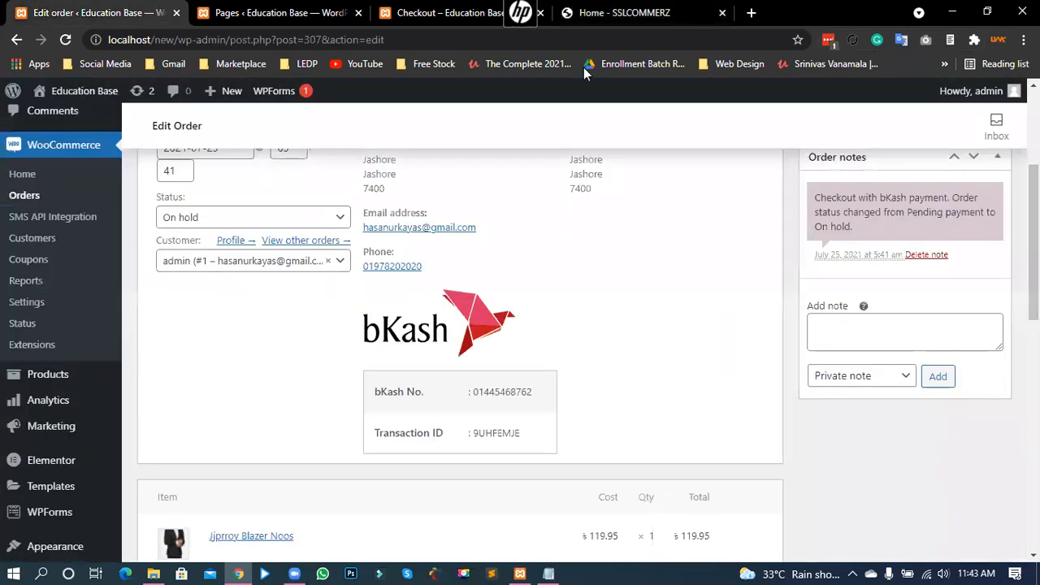
Step: Compare SSLCOMMERZ's Internet Banking, E-Wallets, Cards and Mobile Banking payment categories
click(605, 13)
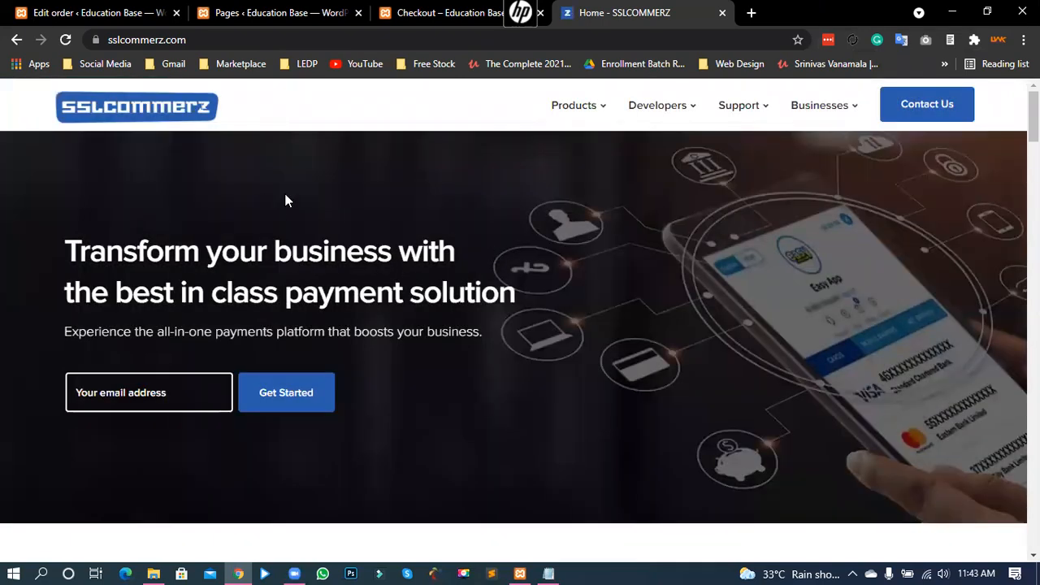
scroll(571, 216, down, 5)
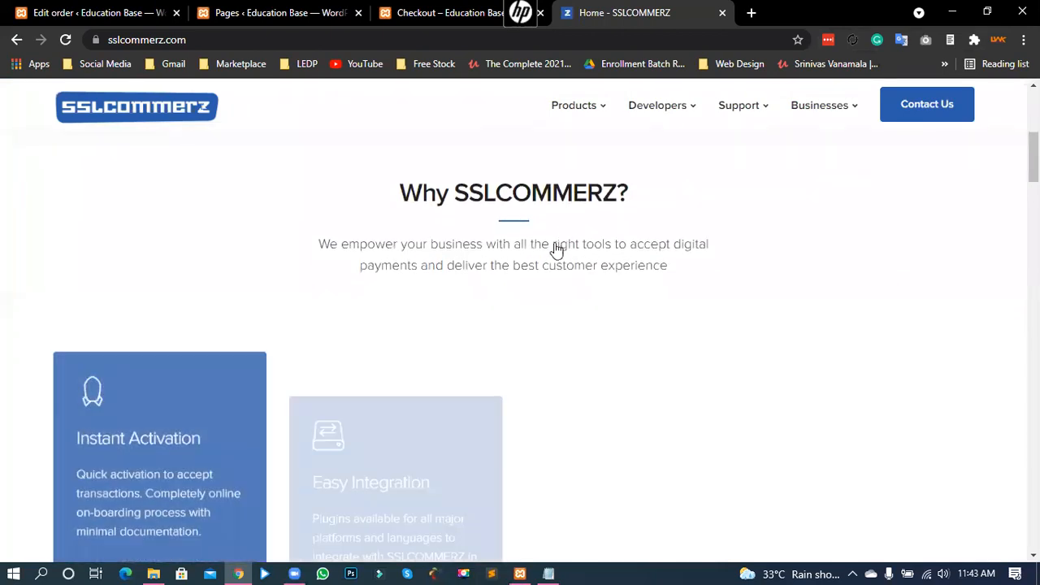
scroll(552, 255, down, 5)
scroll(738, 309, down, 8)
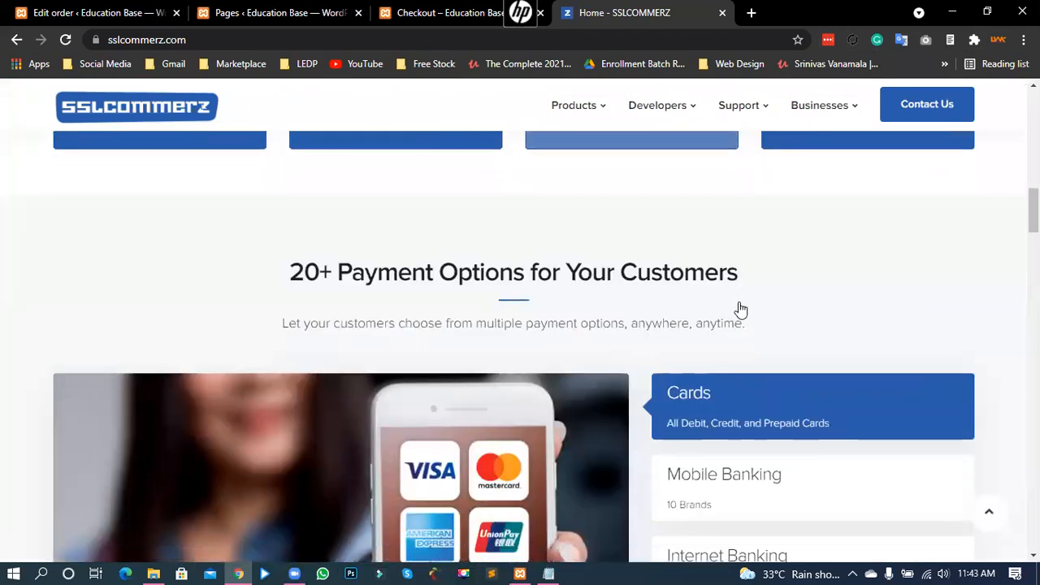
scroll(655, 213, up, 2)
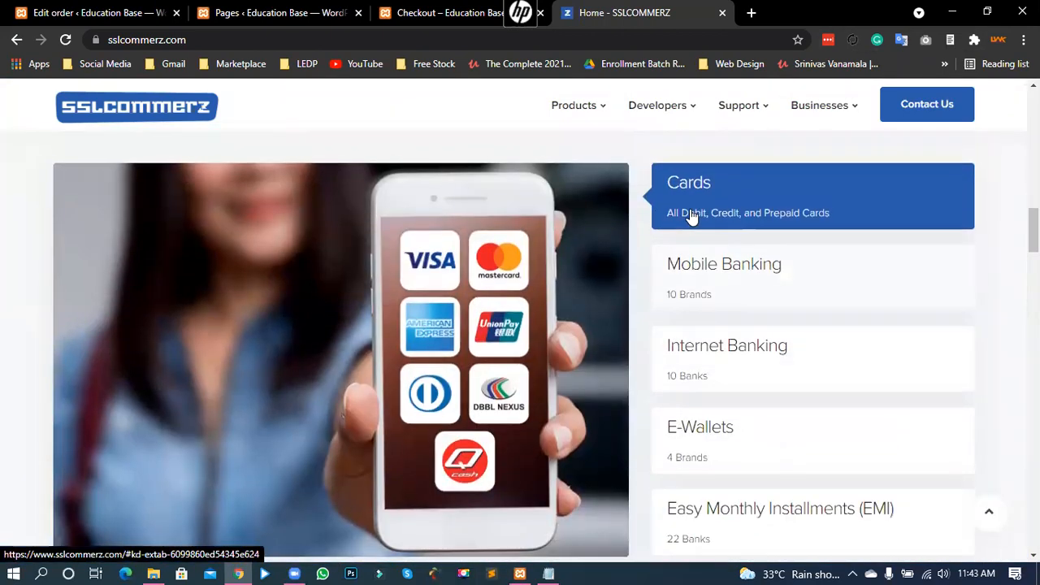
click(724, 273)
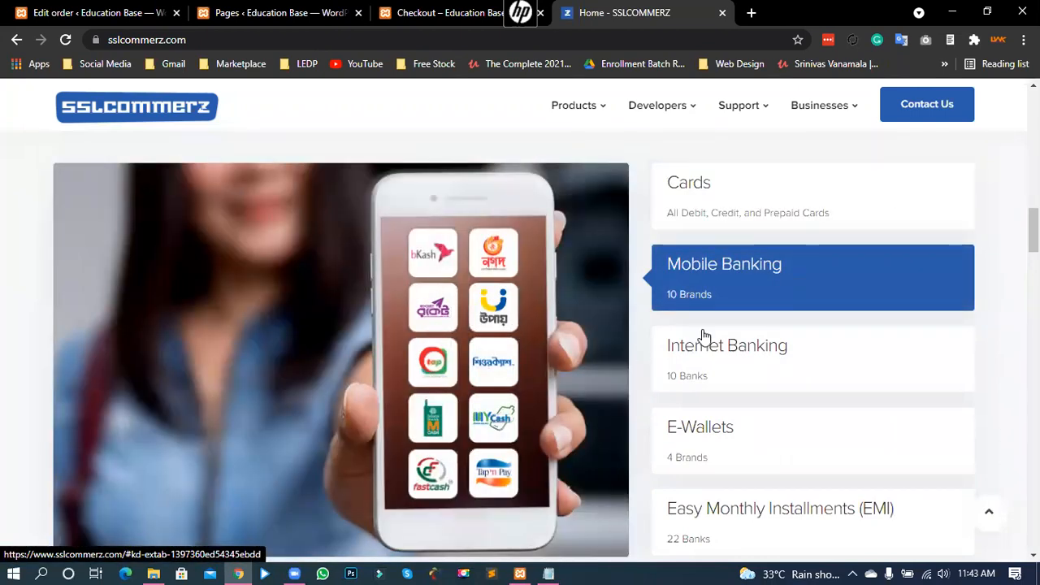
click(666, 359)
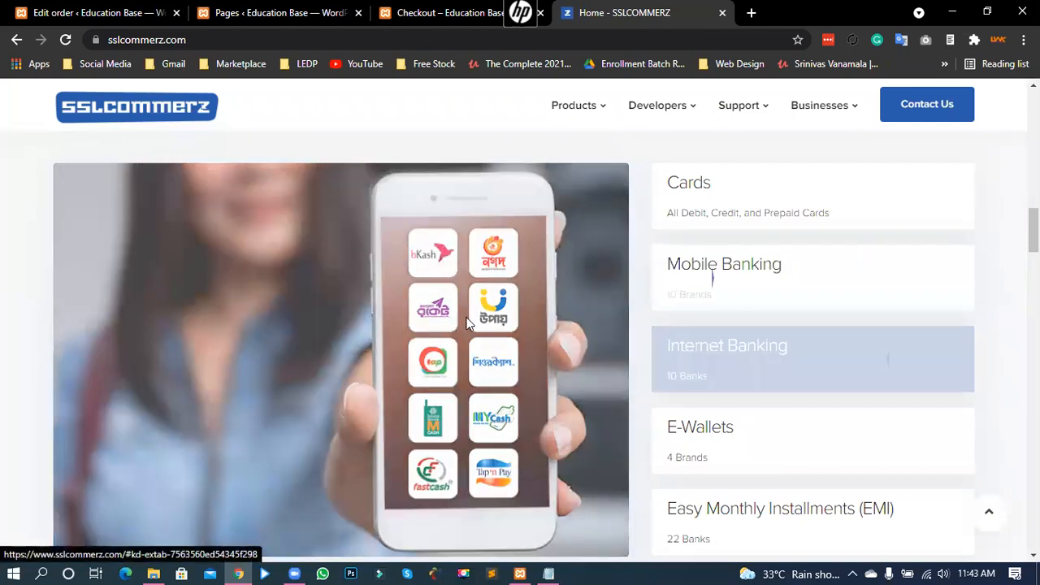
click(716, 437)
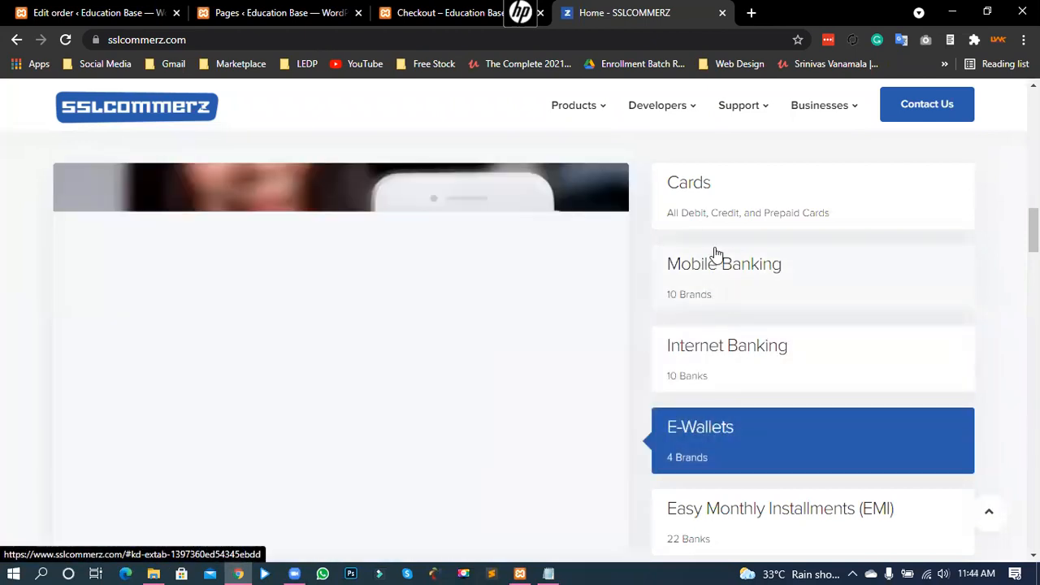
click(717, 209)
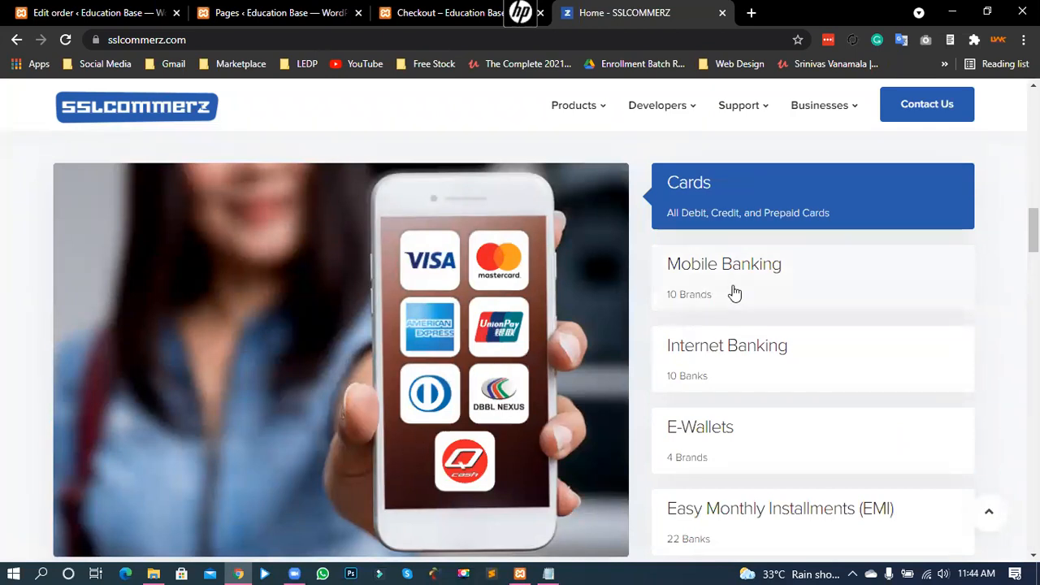
click(704, 297)
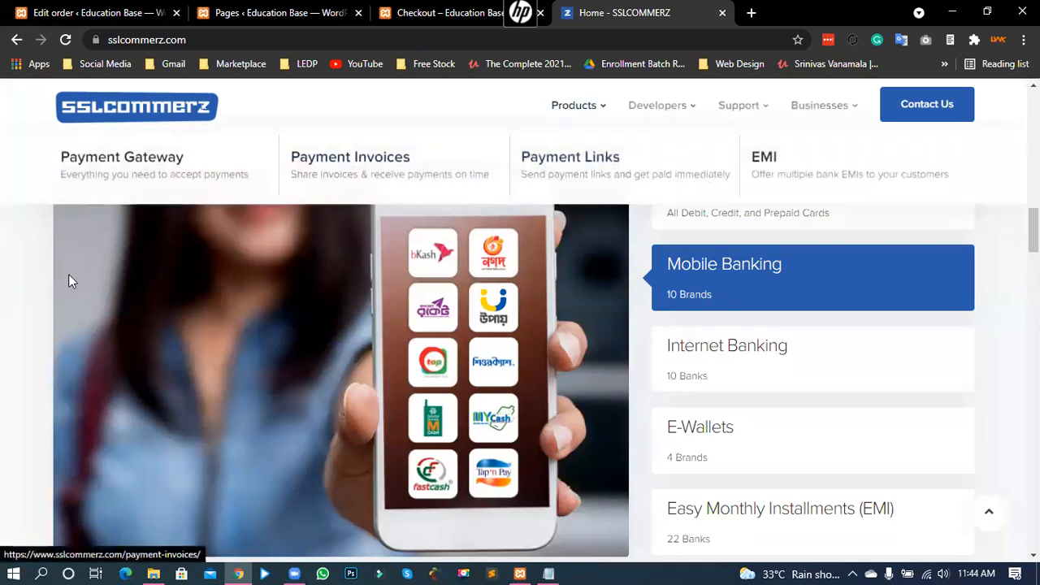
Step: Browse the payment options section showing the Mobile Banking brands, including bKash
scroll(3, 347, down, 1)
scroll(3, 348, up, 1)
scroll(3, 347, up, 2)
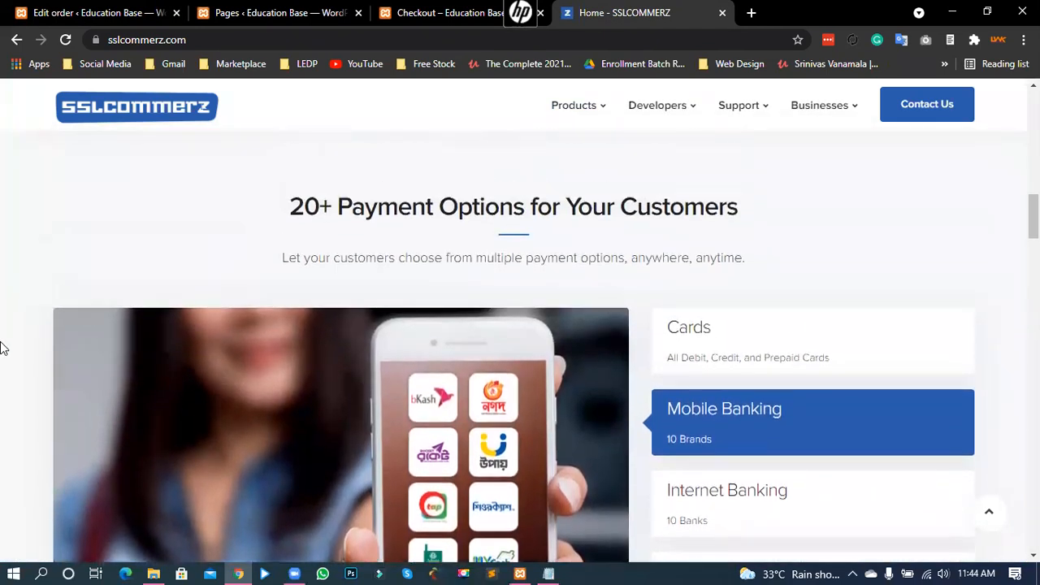
scroll(2, 342, down, 3)
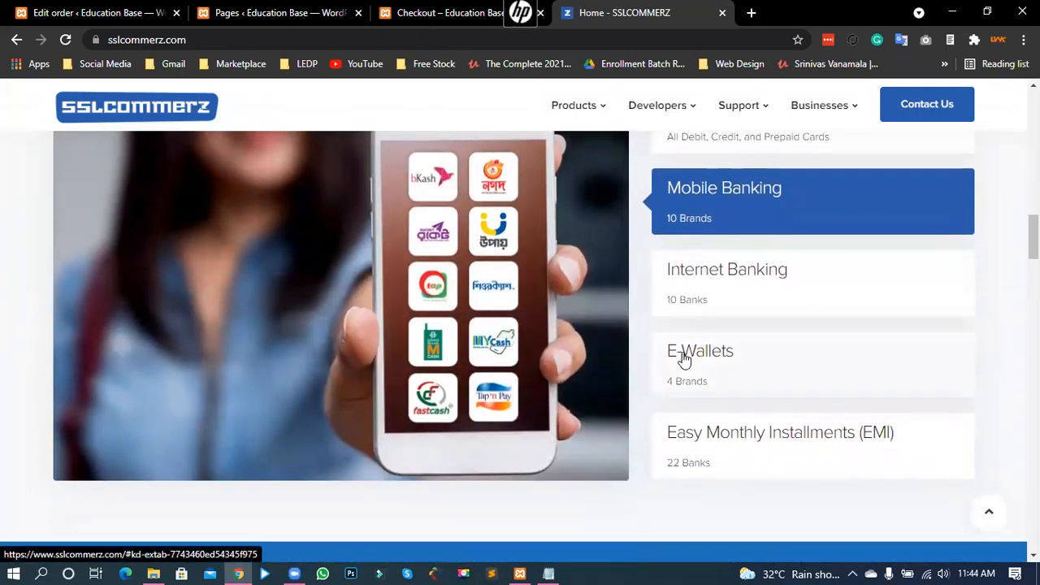
scroll(3, 334, up, 1)
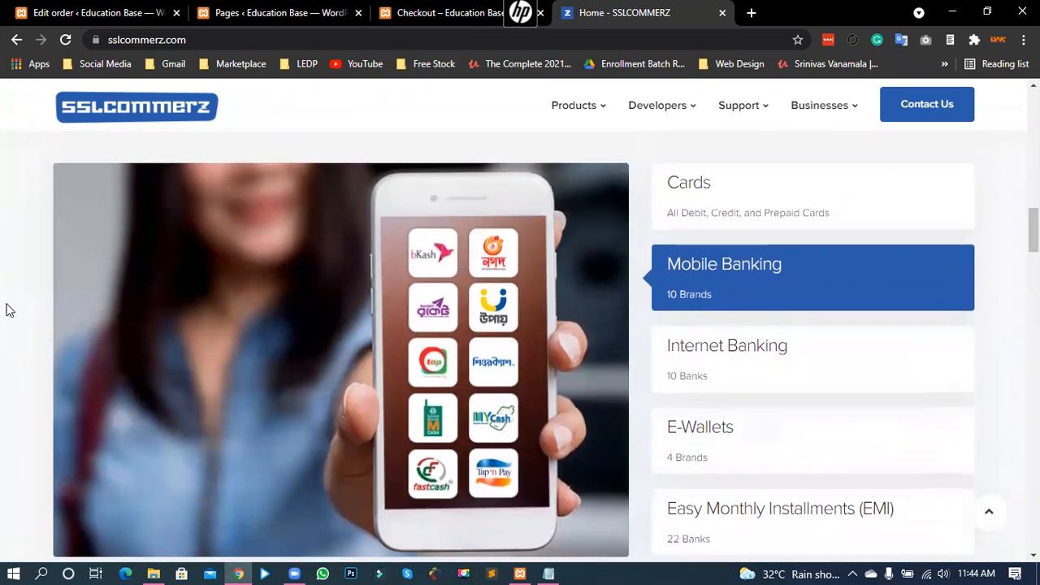
scroll(35, 327, down, 1)
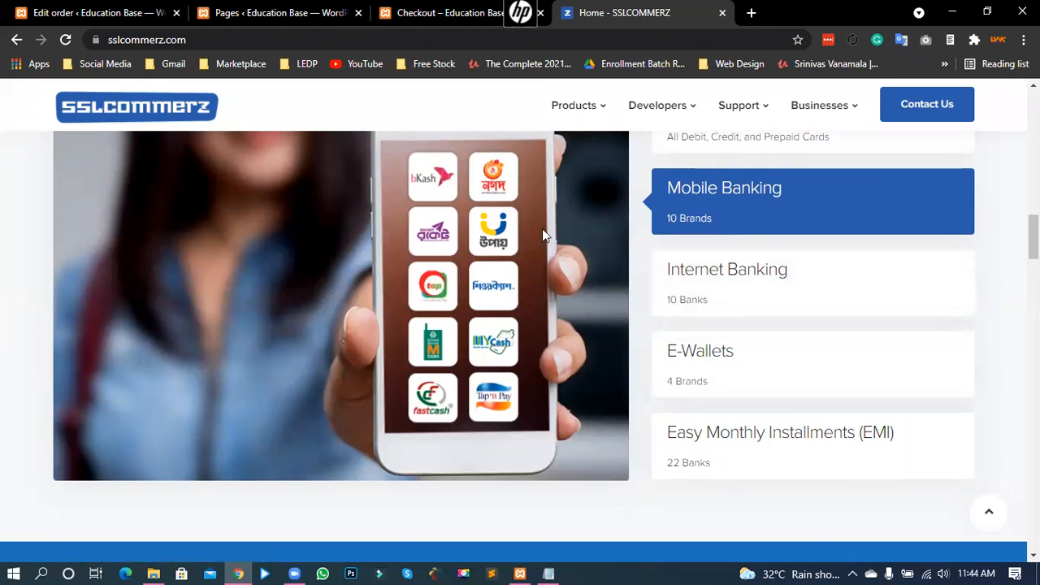
scroll(541, 228, up, 2)
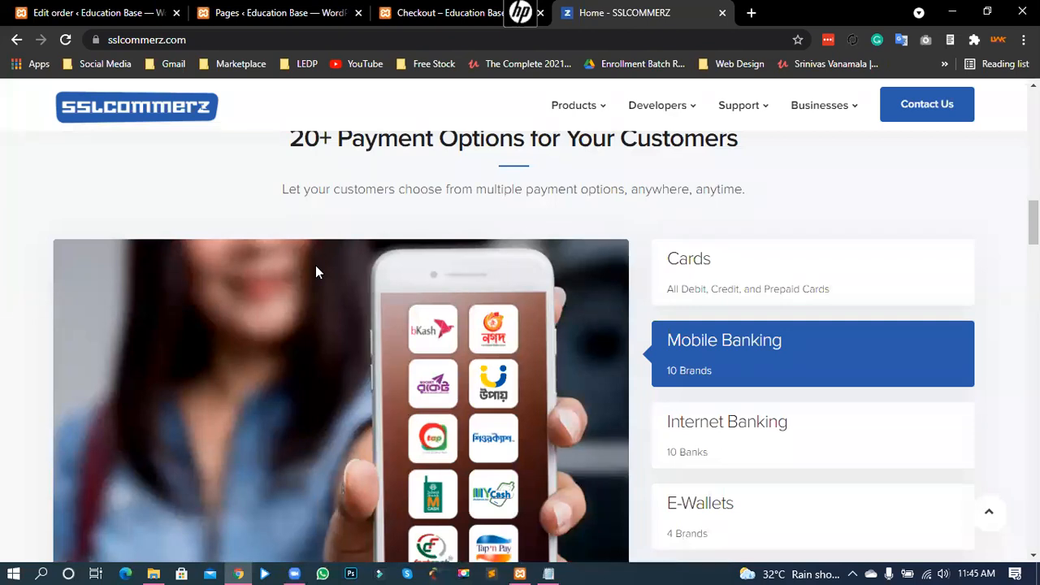
Step: Review order #307's bKash number and transaction ID, then open WooCommerce Settings
click(59, 11)
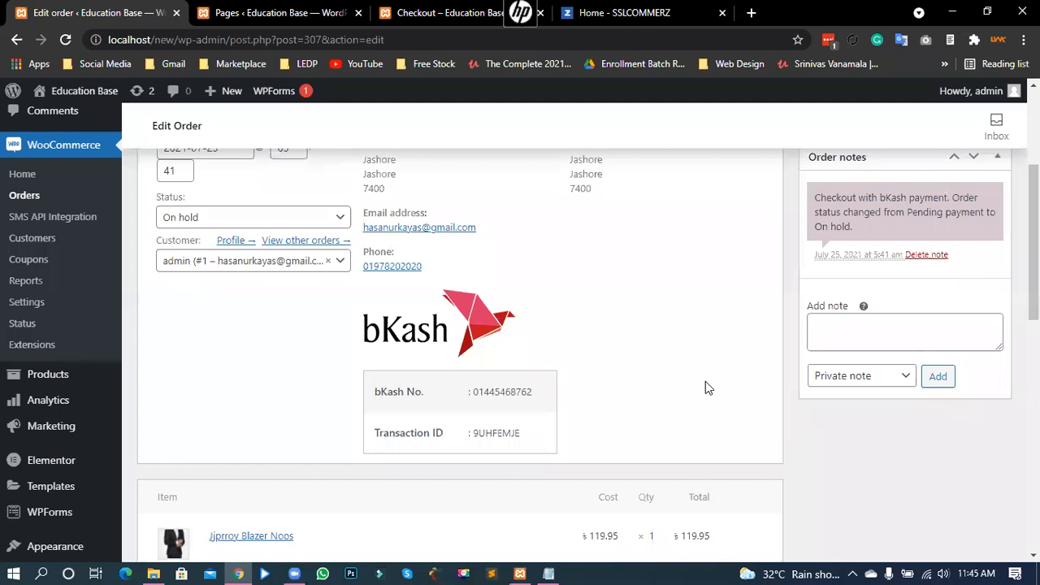
scroll(731, 382, down, 2)
scroll(731, 358, down, 2)
scroll(529, 309, up, 3)
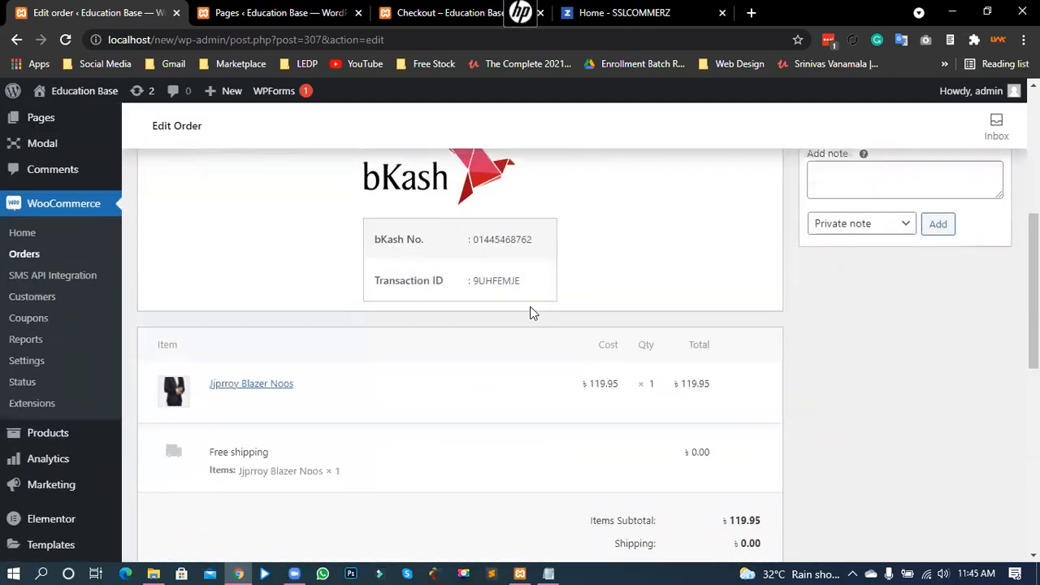
scroll(529, 313, up, 5)
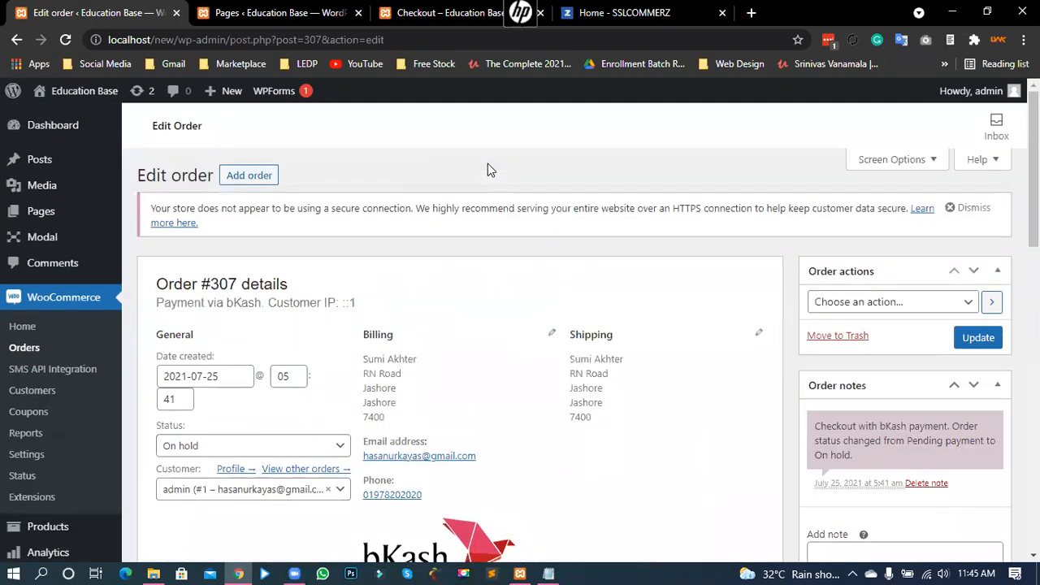
click(27, 454)
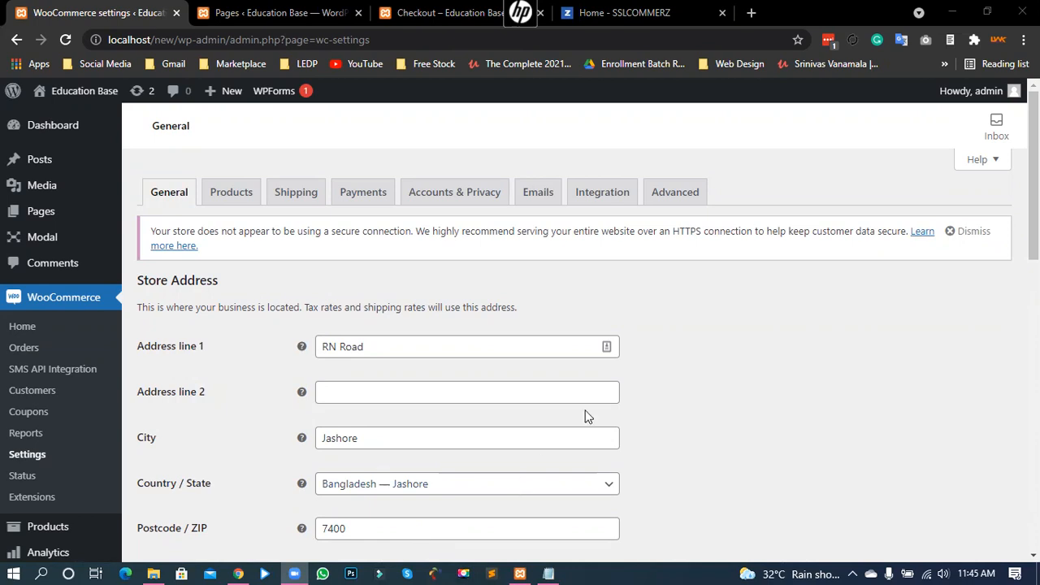
Step: Confirm bKash is enabled in the WooCommerce payment methods list, then go to Accounts & Privacy
click(375, 198)
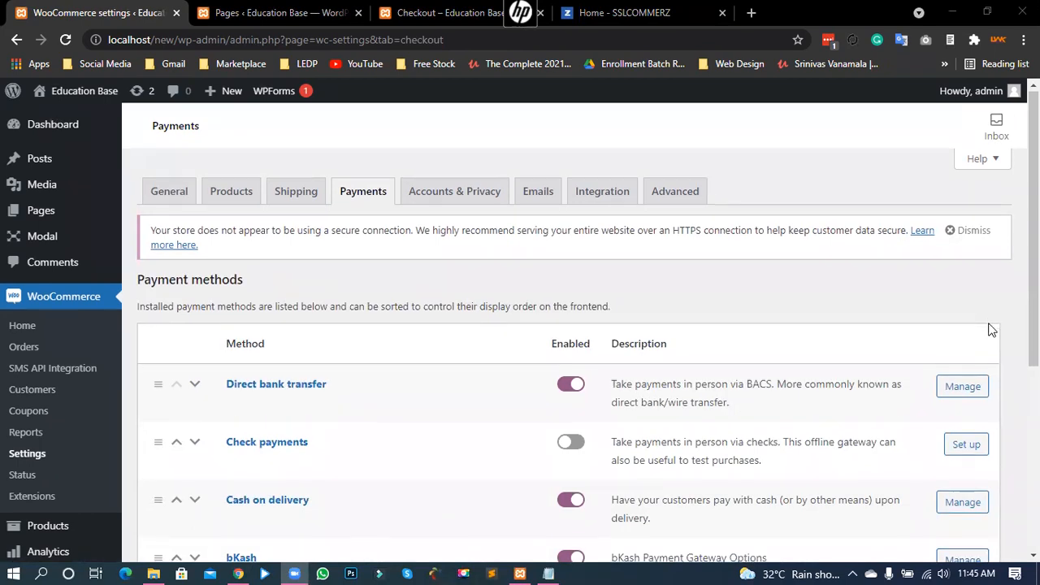
scroll(988, 329, down, 3)
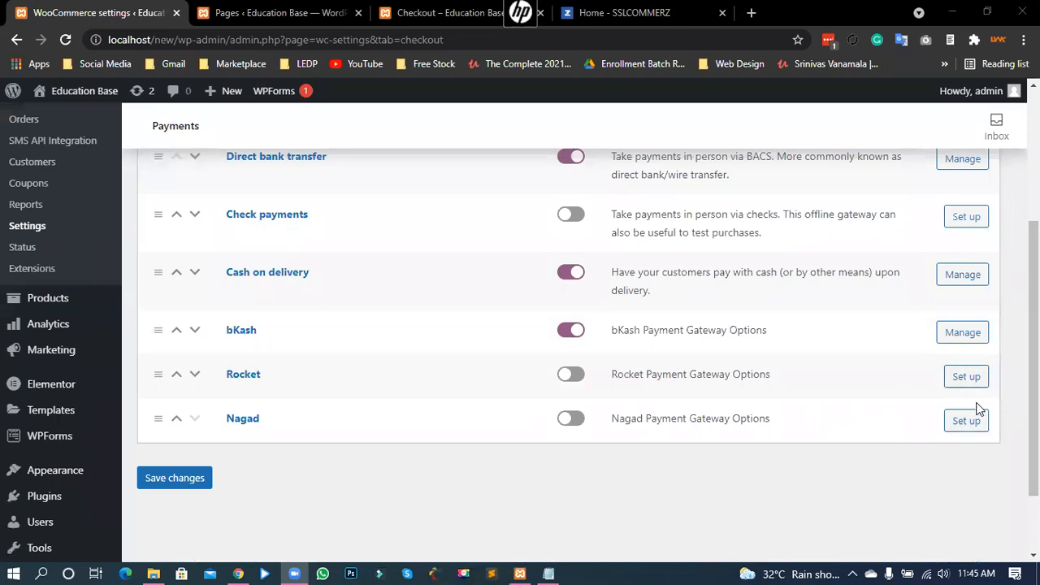
scroll(792, 385, up, 1)
scroll(792, 384, up, 2)
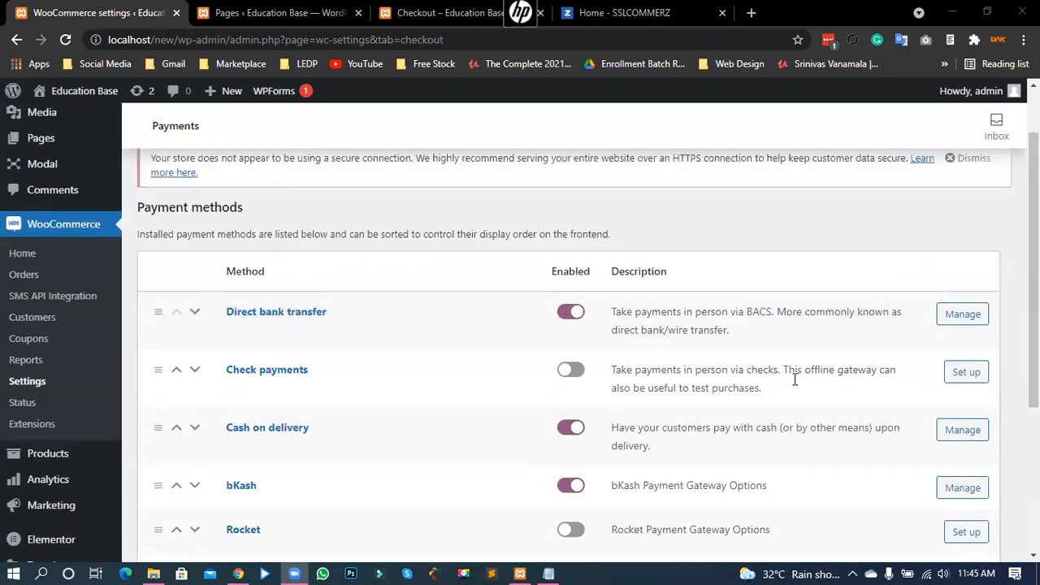
click(453, 201)
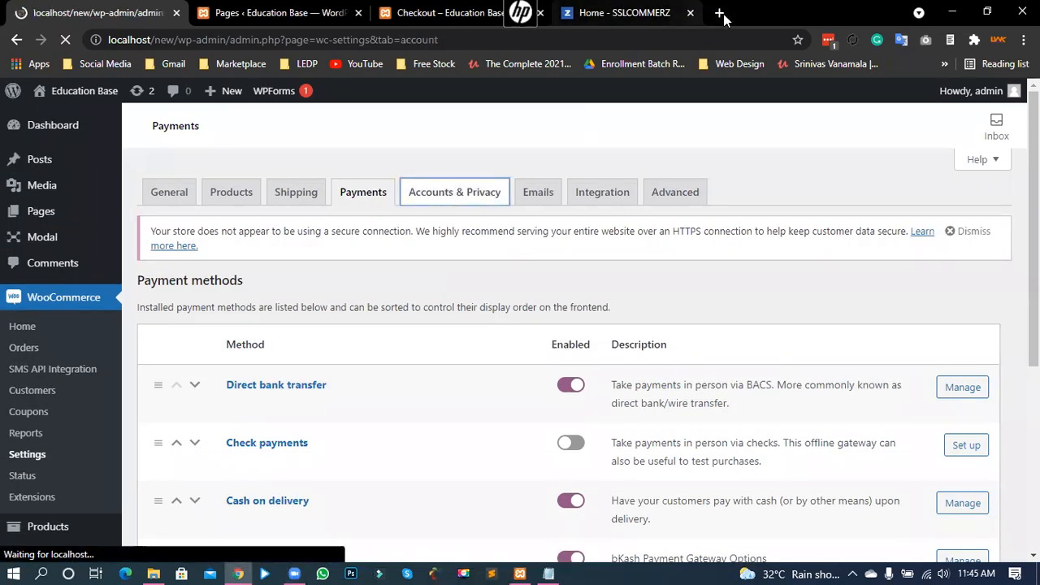
Step: Close the SSLCOMMERZ tab and review the Guest checkout, Account creation and erasure settings
click(720, 14)
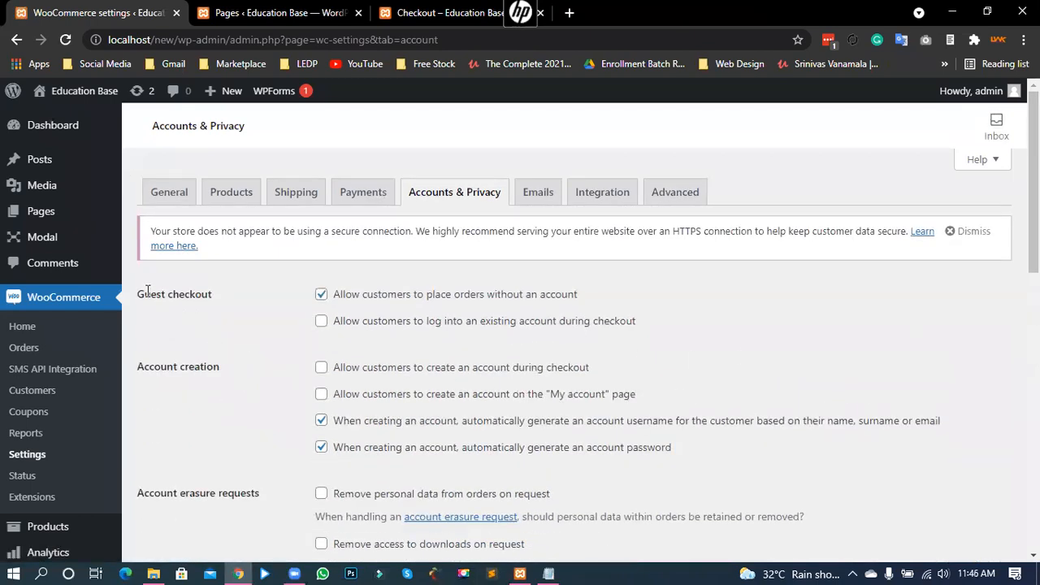
drag(143, 295, 202, 294)
drag(144, 366, 220, 367)
drag(138, 492, 251, 492)
click(225, 474)
scroll(225, 474, down, 2)
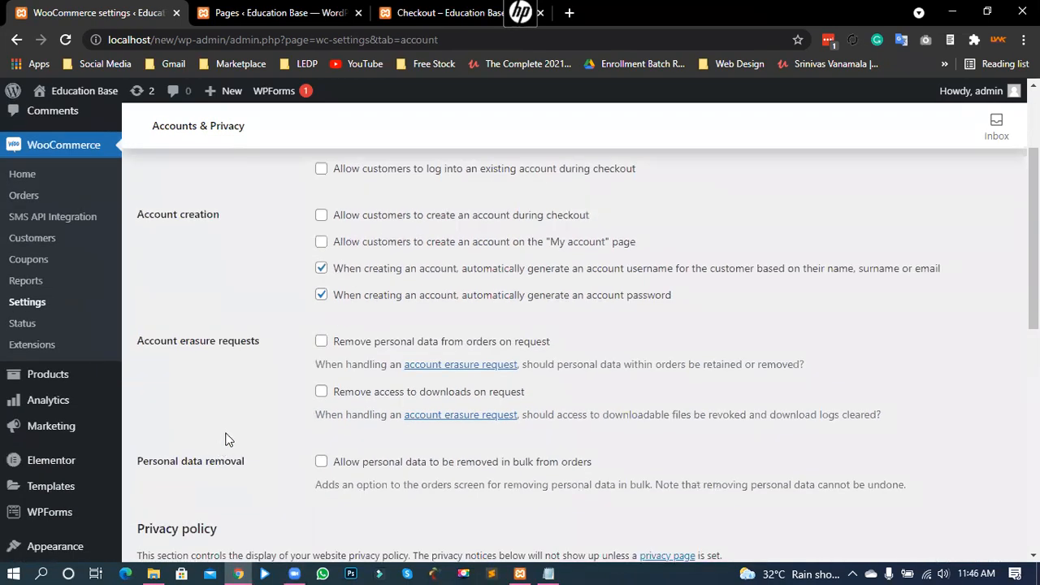
drag(155, 460, 203, 463)
click(186, 451)
scroll(186, 455, up, 2)
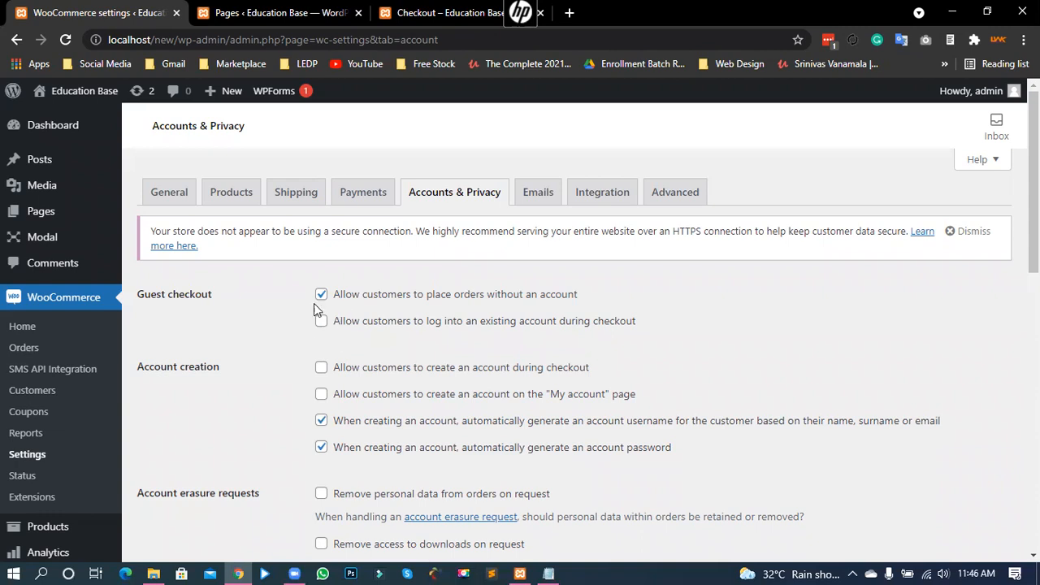
Step: Untick 'Allow customers to place orders without an account'
drag(351, 296, 576, 299)
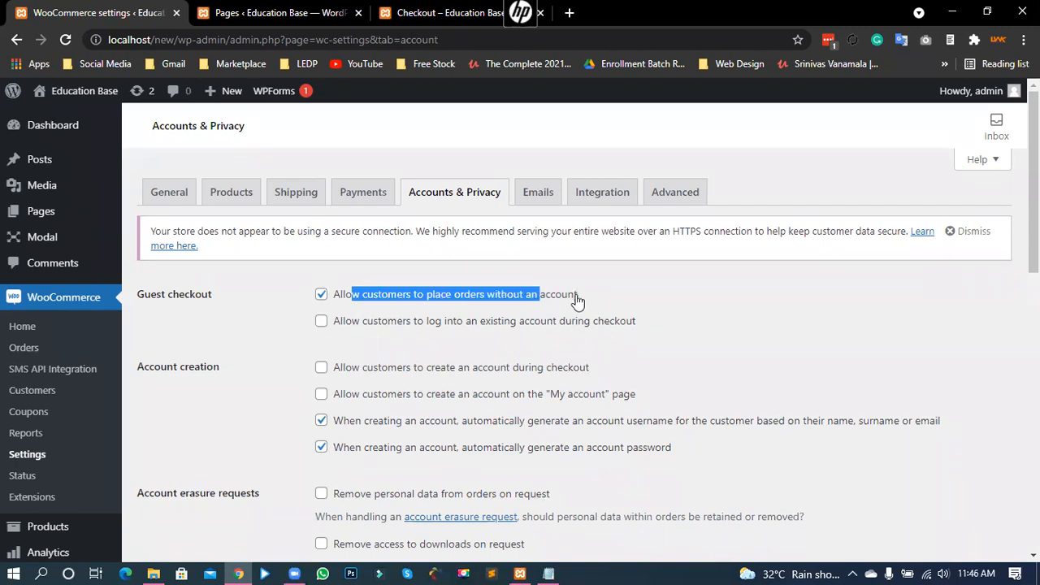
click(557, 298)
click(448, 301)
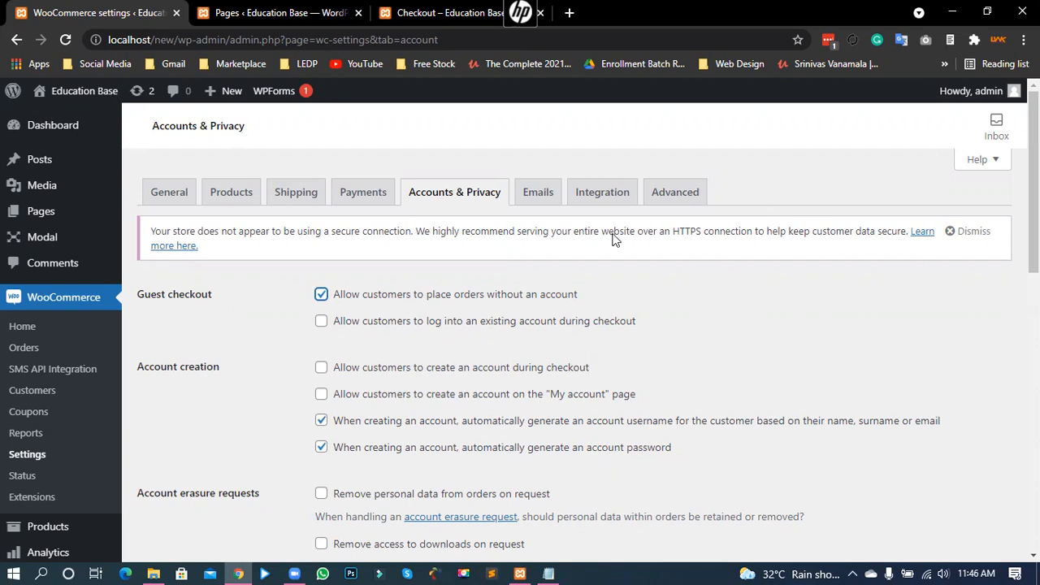
click(321, 294)
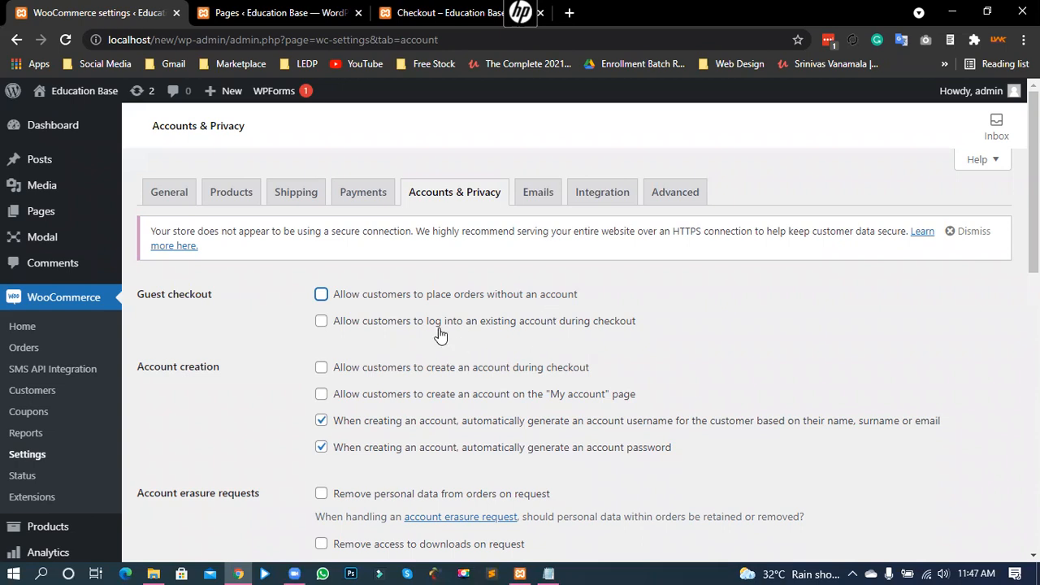
Step: Allow customer login and account creation during checkout and on the My account page
click(321, 322)
drag(154, 367, 180, 371)
click(169, 367)
click(577, 367)
click(320, 395)
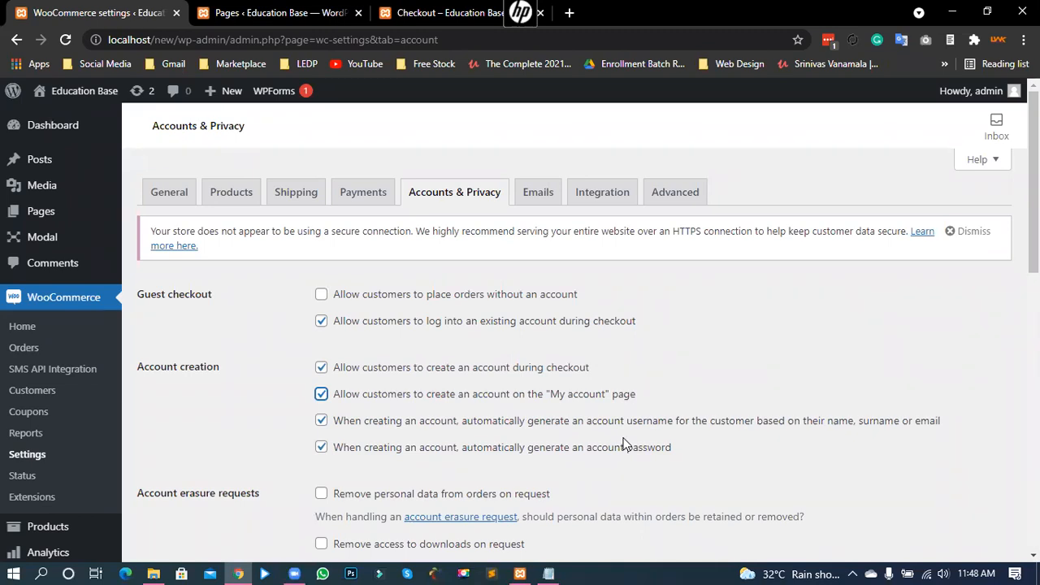
Step: Turn off automatic account password generation and save the Accounts & Privacy settings
click(321, 447)
scroll(254, 407, down, 1)
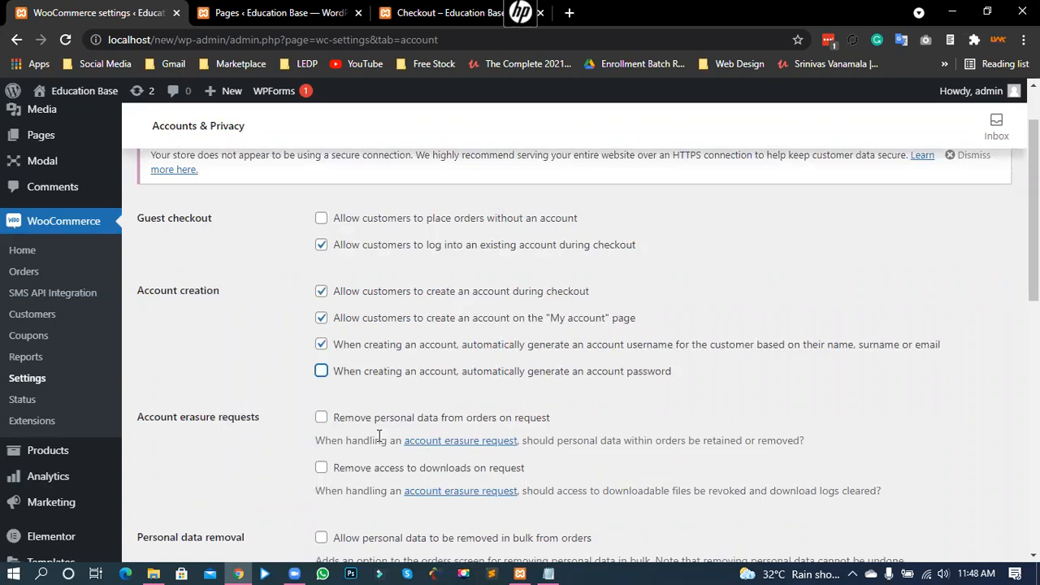
scroll(376, 436, down, 1)
scroll(309, 420, down, 2)
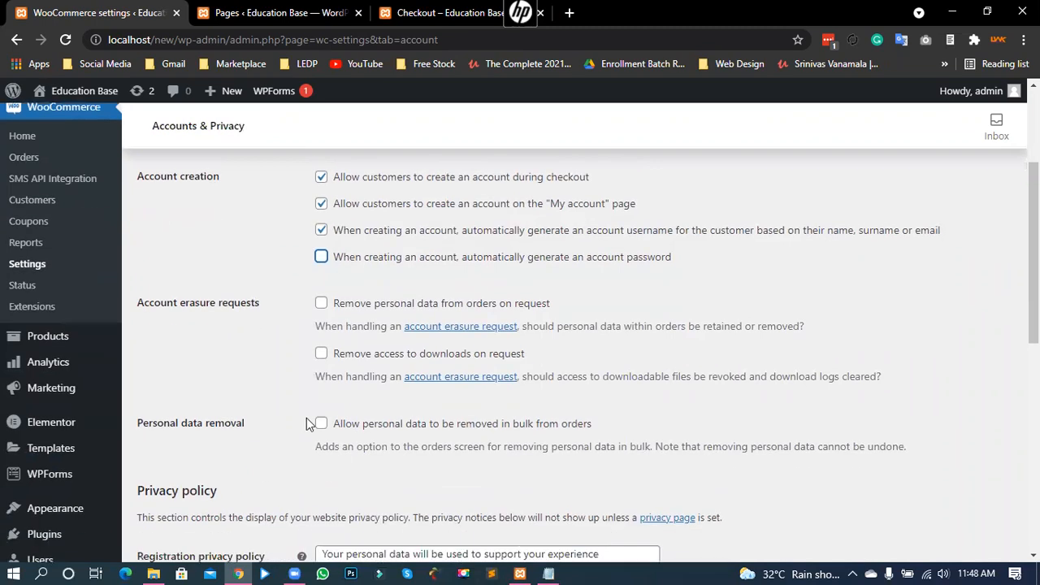
scroll(372, 394, down, 5)
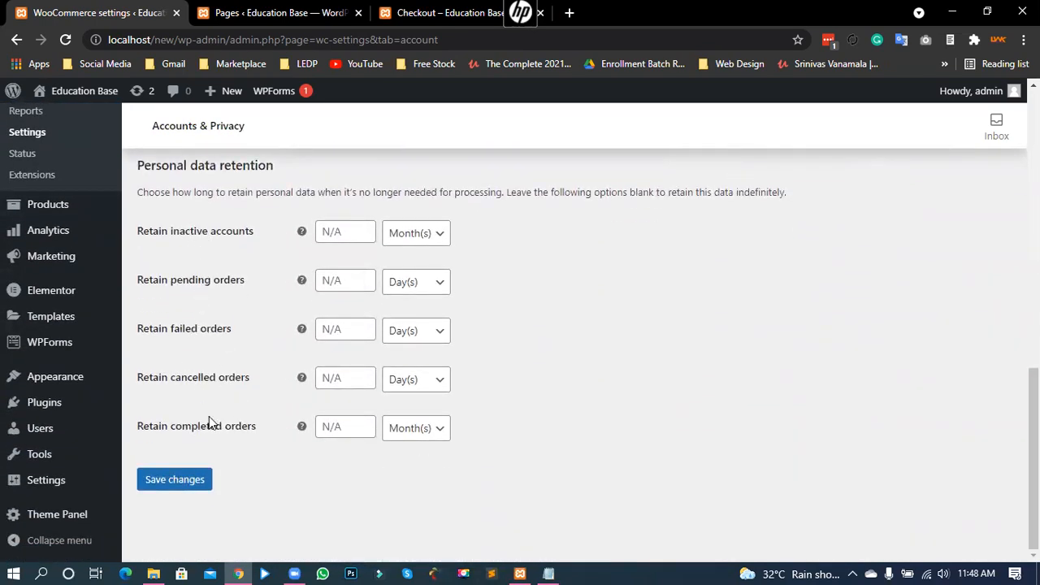
click(159, 481)
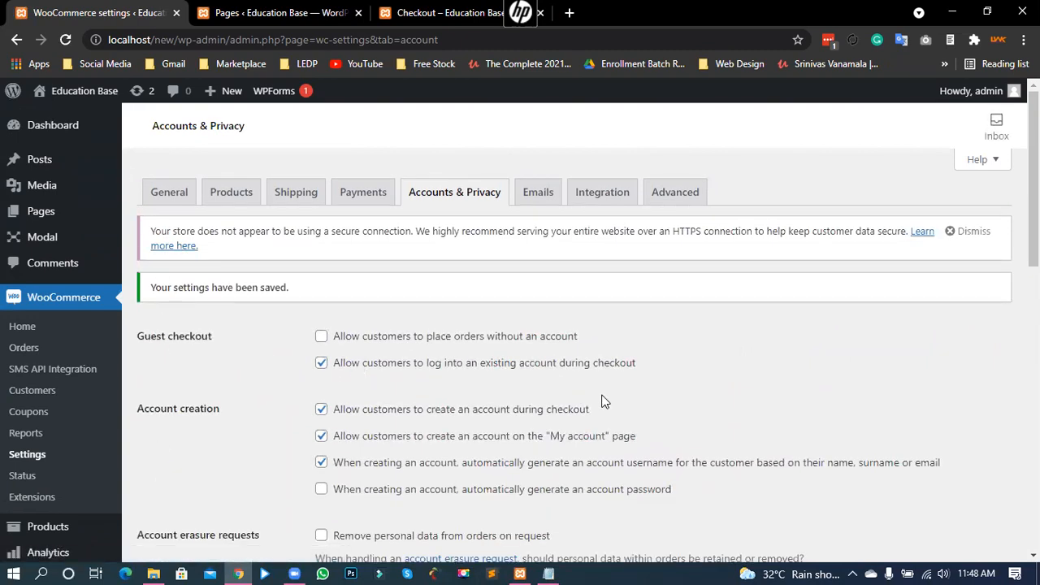
Step: Open the Emails settings and highlight the New order recipient address
click(536, 195)
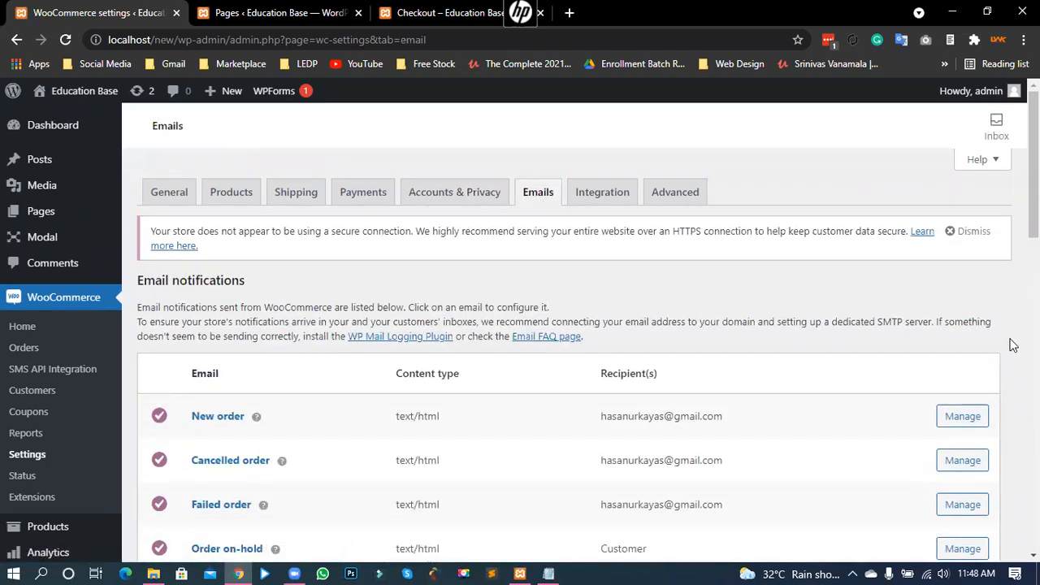
scroll(1012, 346, down, 2)
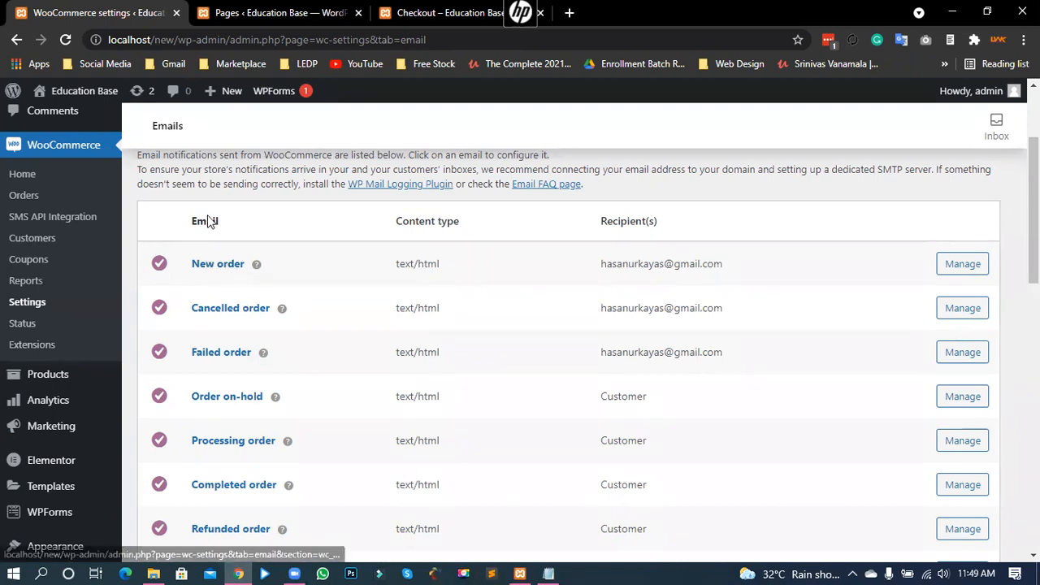
mouse_move(257, 266)
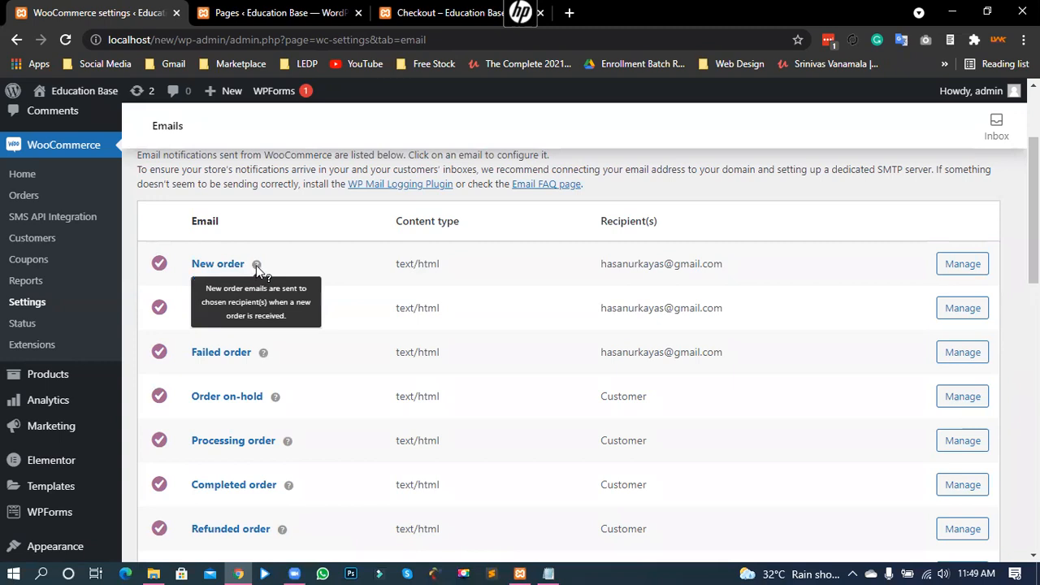
drag(602, 263, 720, 276)
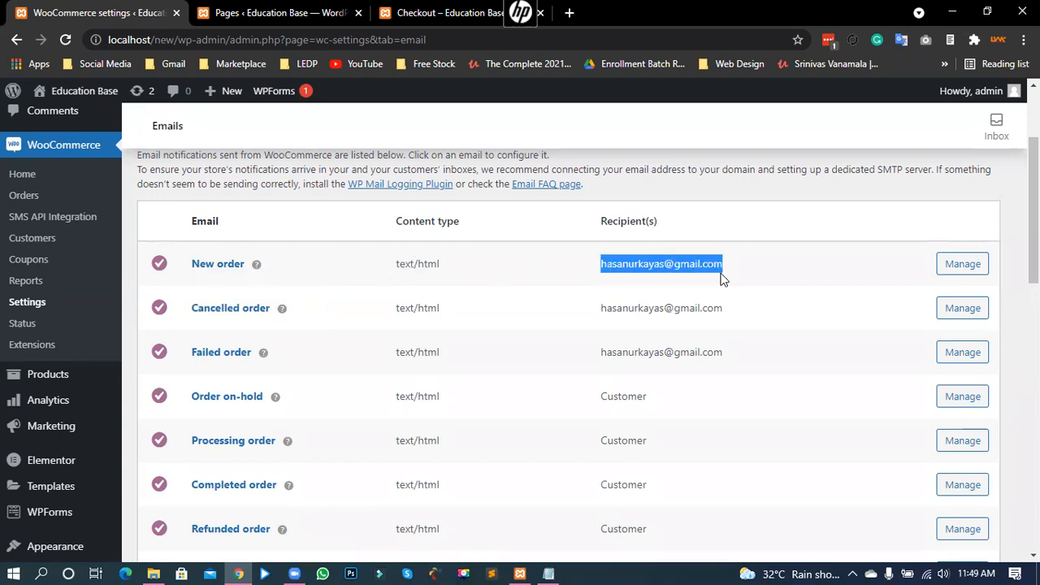
click(633, 269)
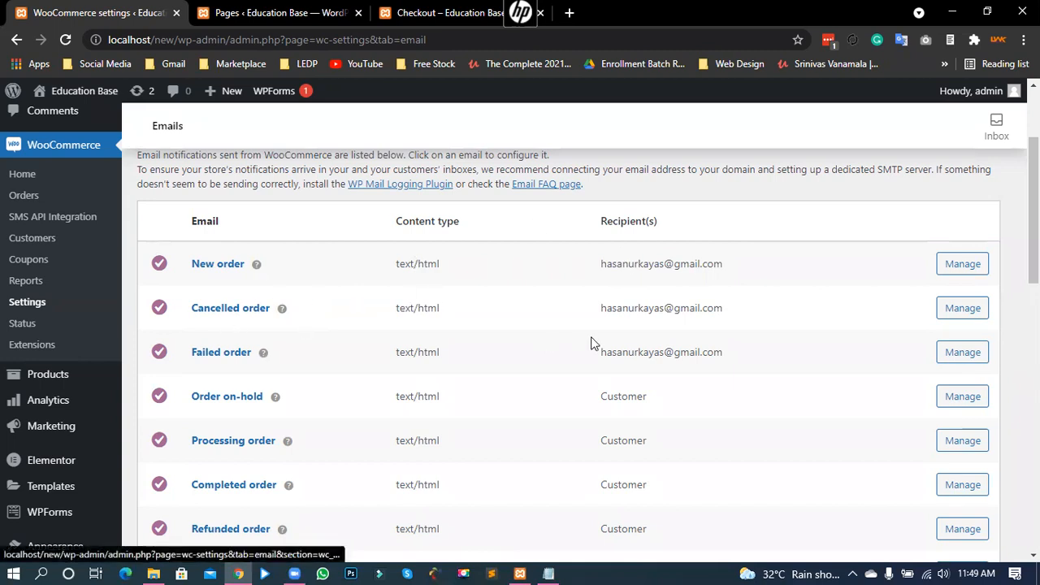
Step: Point out the Cancelled and Failed order recipients and the customer notification emails
drag(601, 309, 720, 316)
click(655, 310)
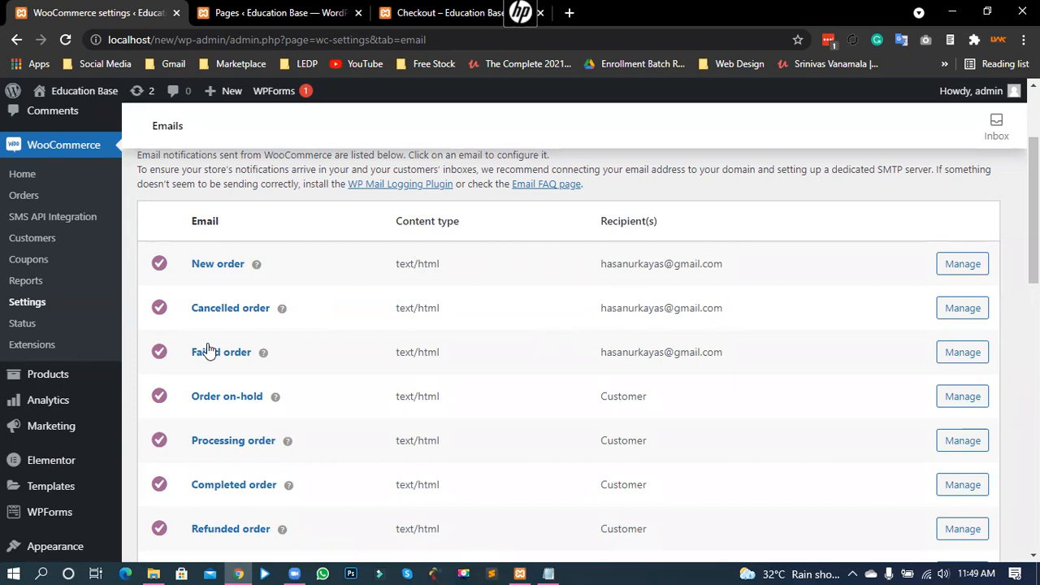
drag(610, 352, 721, 356)
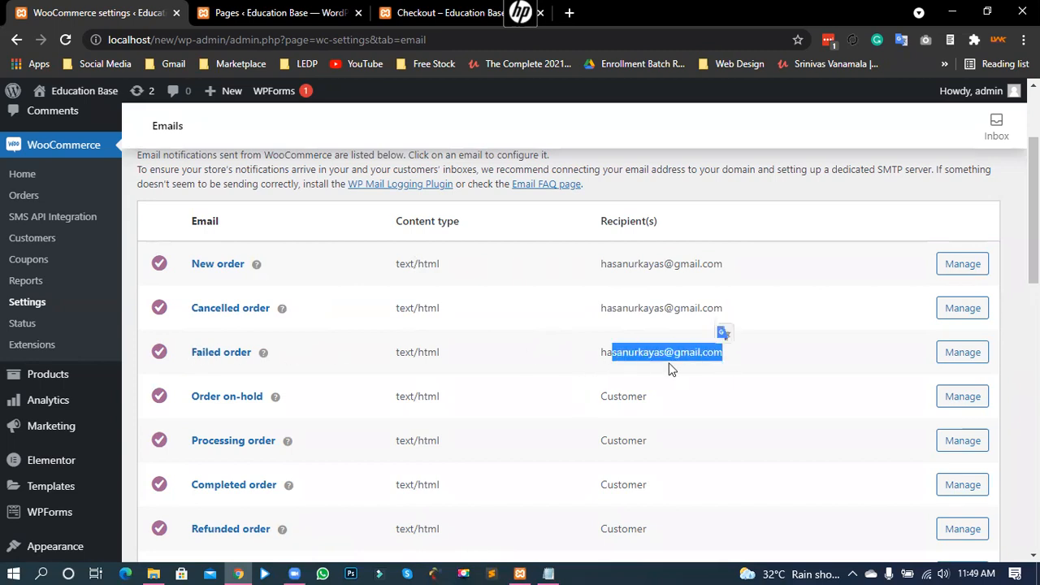
click(656, 355)
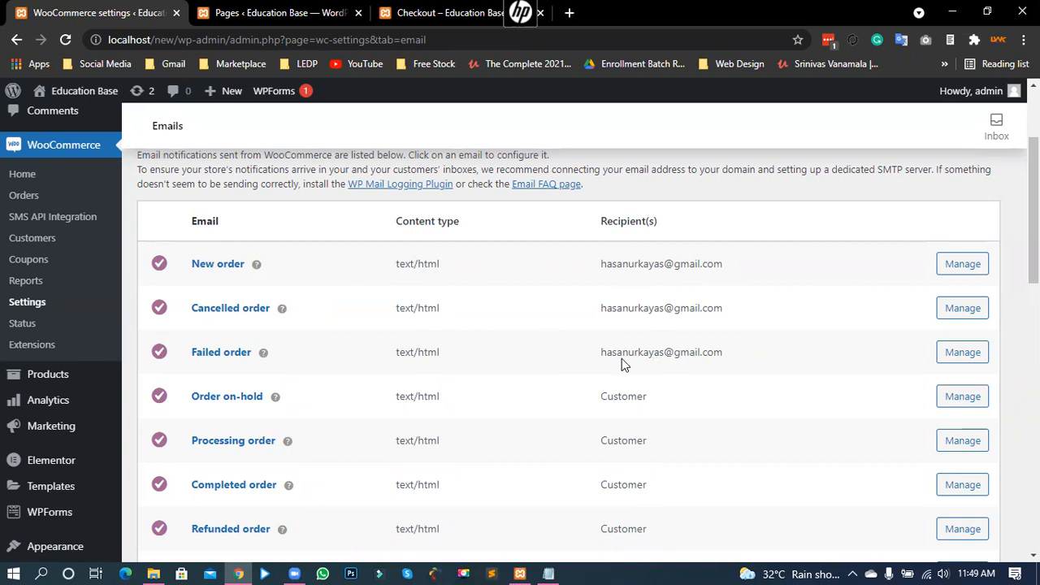
drag(634, 352, 706, 351)
click(656, 351)
click(648, 351)
drag(606, 395, 639, 484)
click(632, 436)
scroll(674, 422, down, 2)
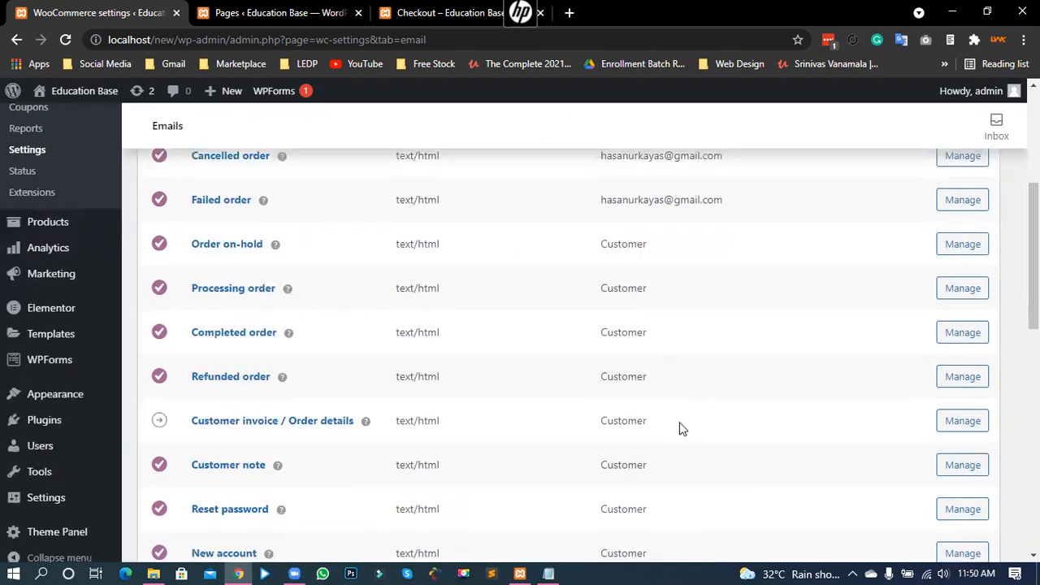
scroll(641, 398, down, 1)
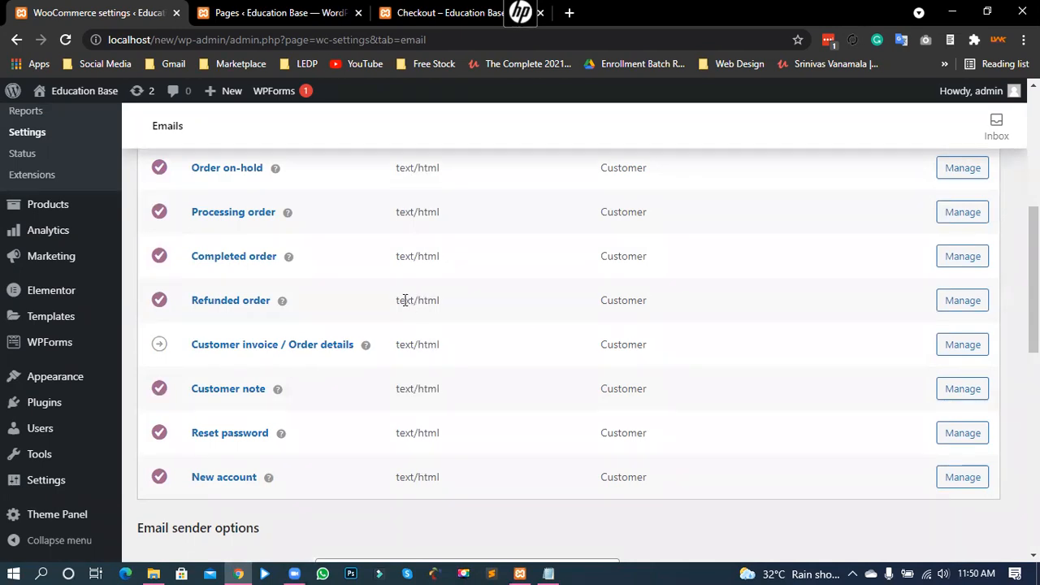
drag(421, 300, 668, 306)
click(641, 303)
drag(606, 479, 673, 490)
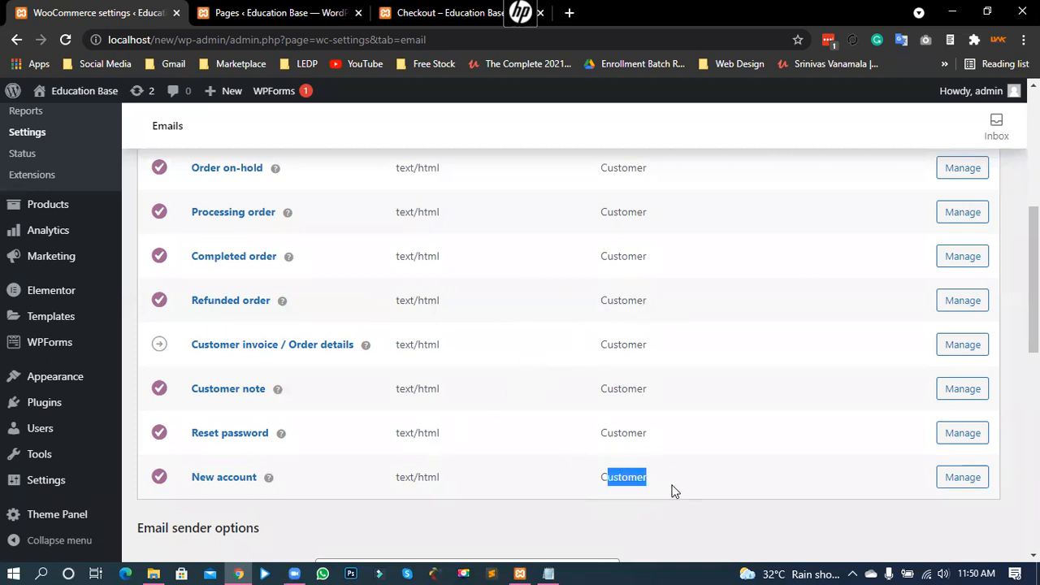
drag(604, 429, 647, 432)
click(626, 434)
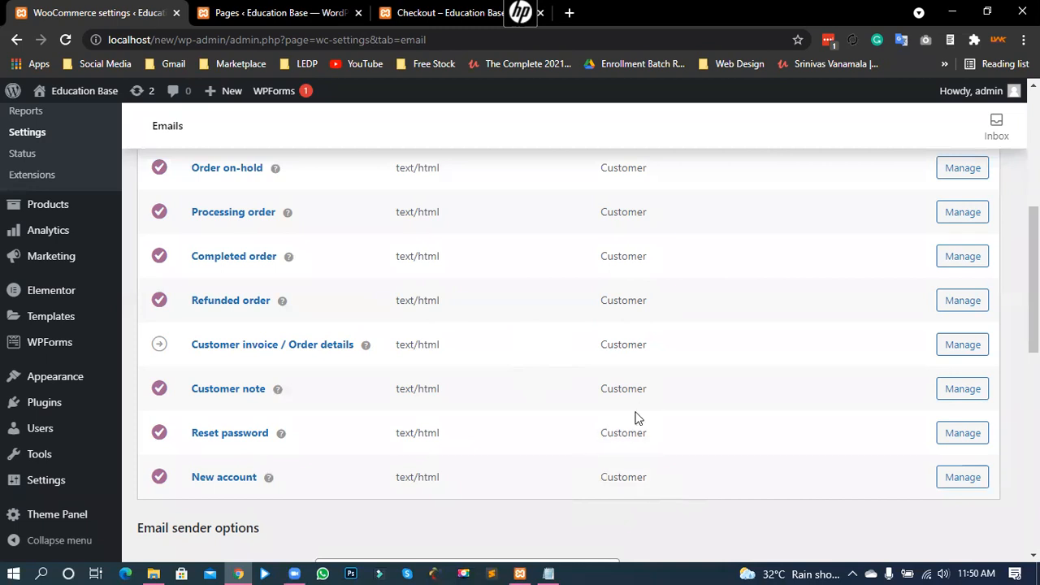
scroll(641, 321, down, 1)
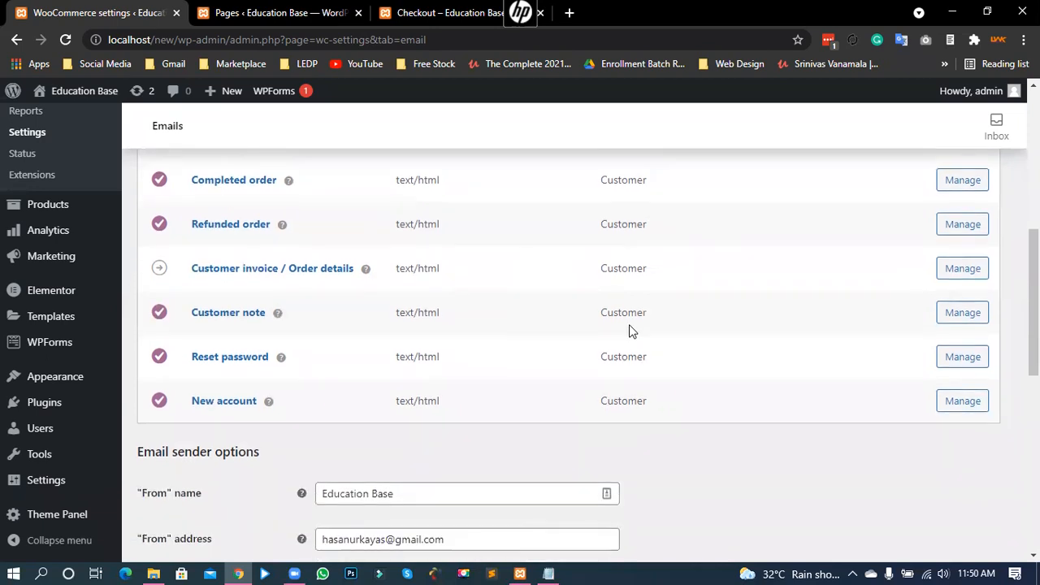
scroll(597, 351, up, 2)
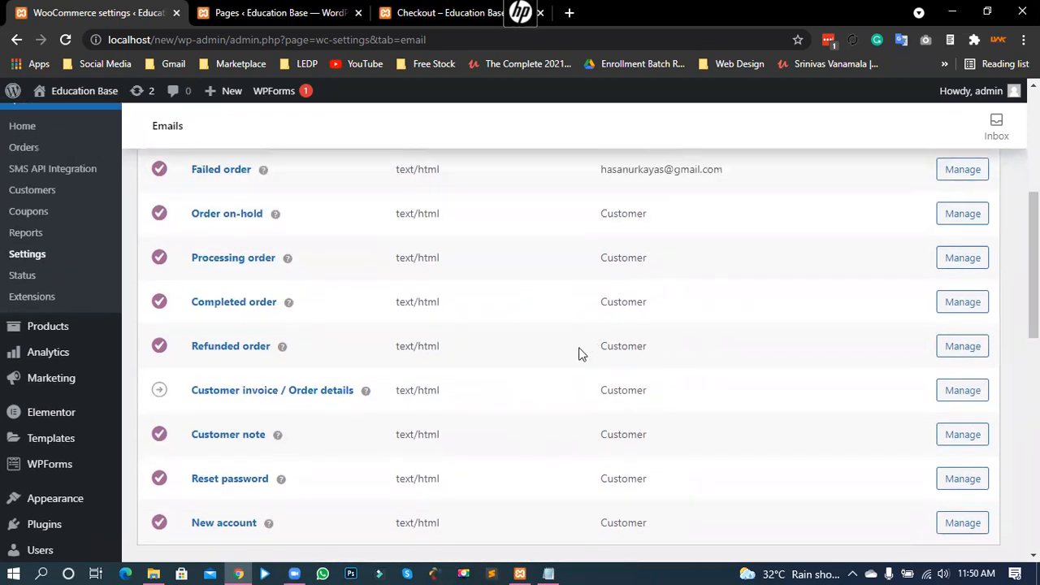
scroll(598, 376, down, 1)
scroll(617, 382, down, 2)
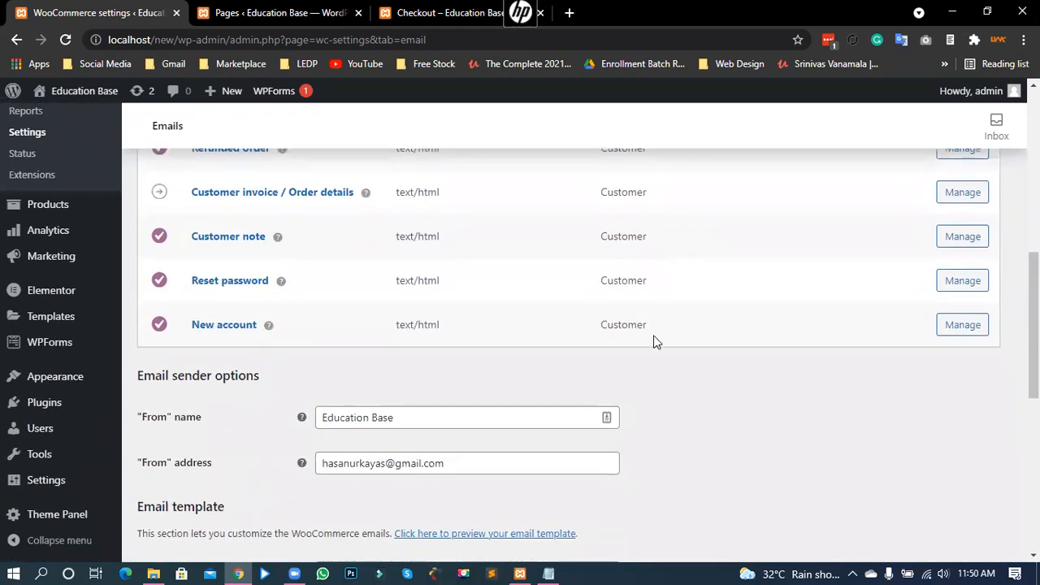
scroll(546, 264, down, 1)
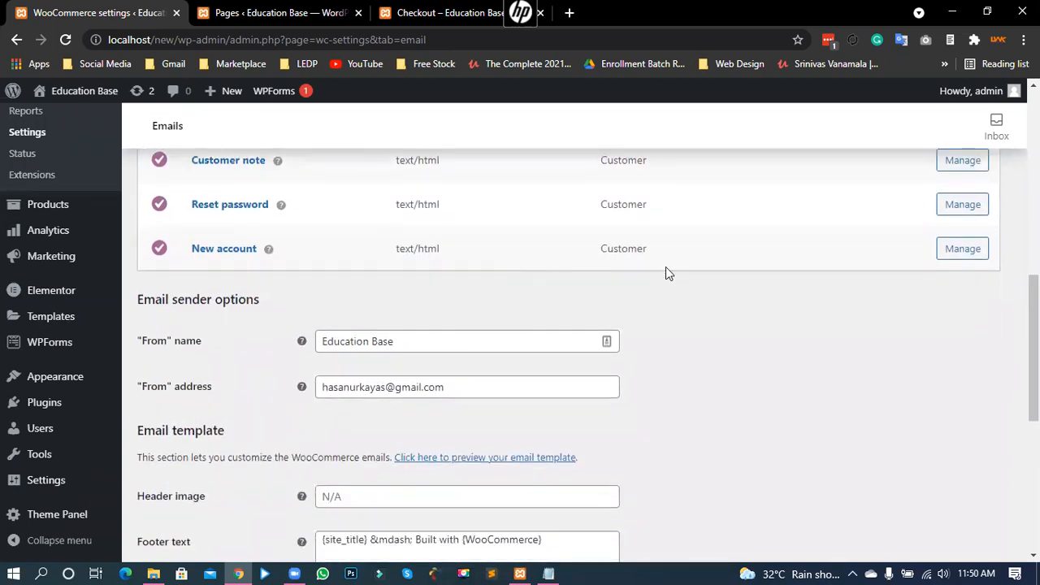
drag(614, 250, 637, 249)
click(635, 250)
drag(152, 398, 209, 397)
drag(453, 388, 321, 393)
click(373, 394)
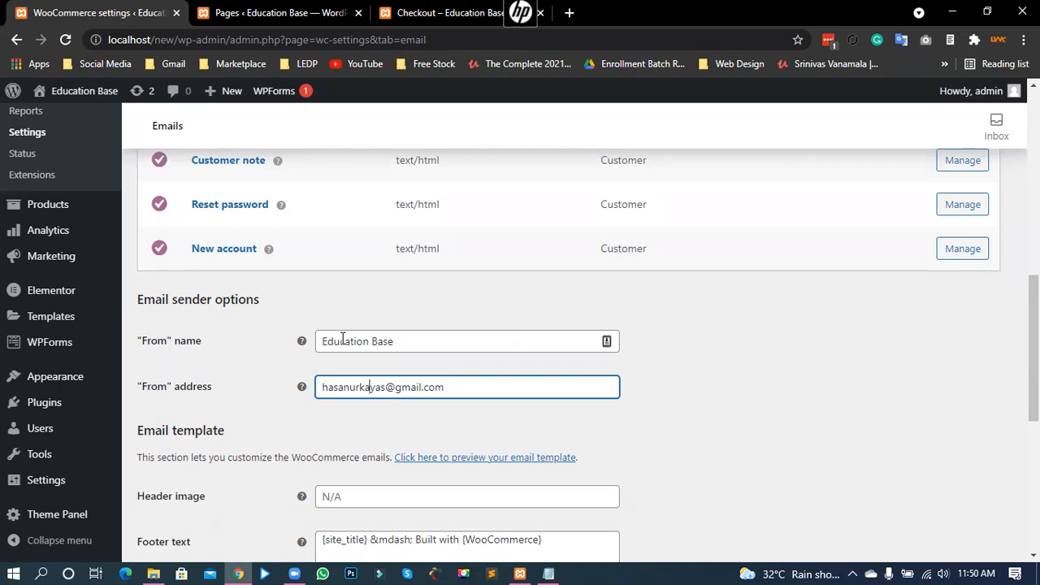
Step: Inspect the Header image field in the email template settings
scroll(702, 397, down, 2)
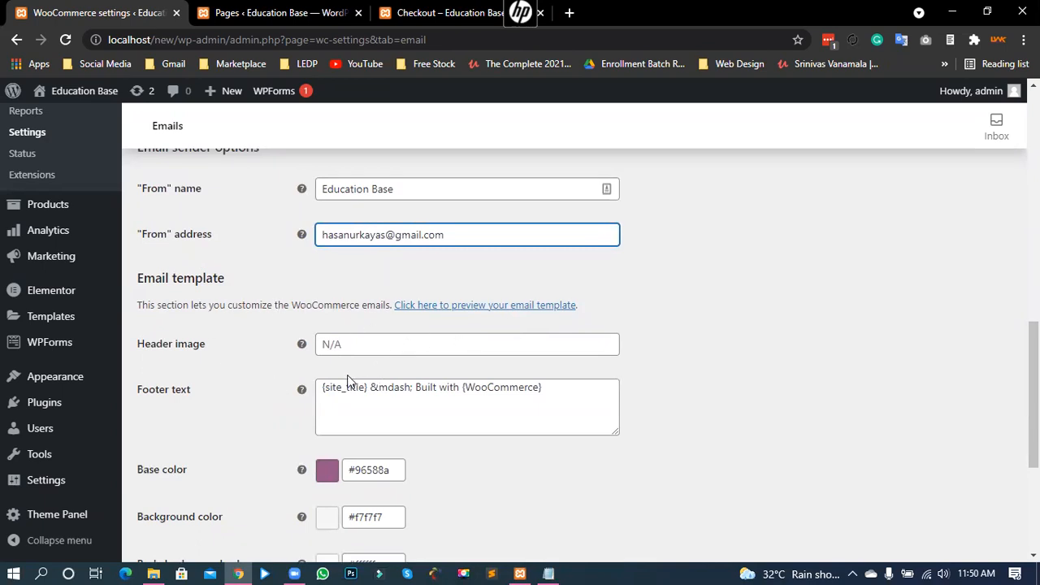
click(353, 346)
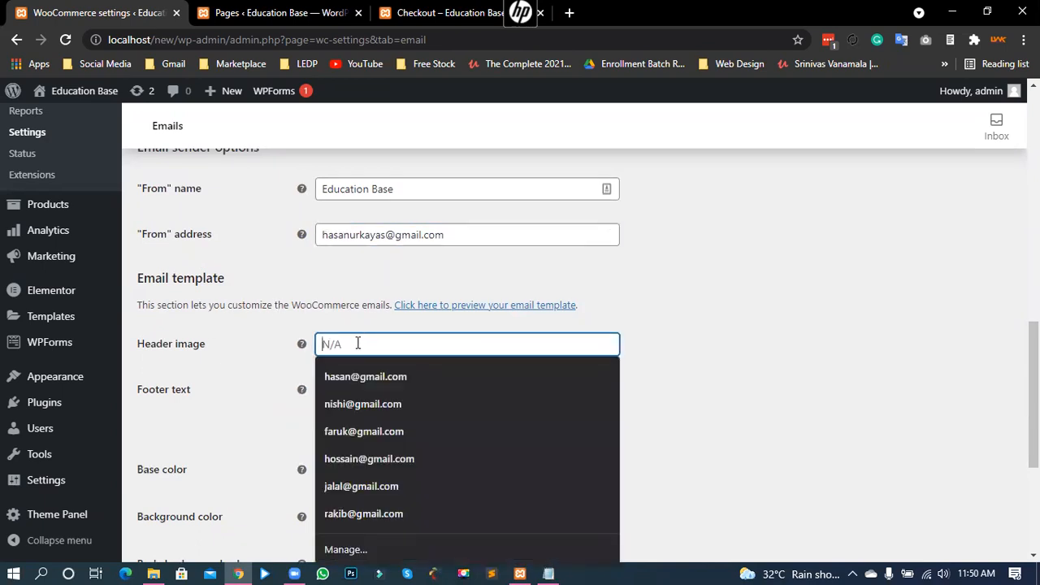
click(725, 338)
click(324, 344)
click(669, 353)
Step: Review the email footer text, leaving it unchanged
scroll(669, 353, down, 1)
click(564, 317)
drag(520, 318, 320, 315)
click(367, 315)
click(601, 403)
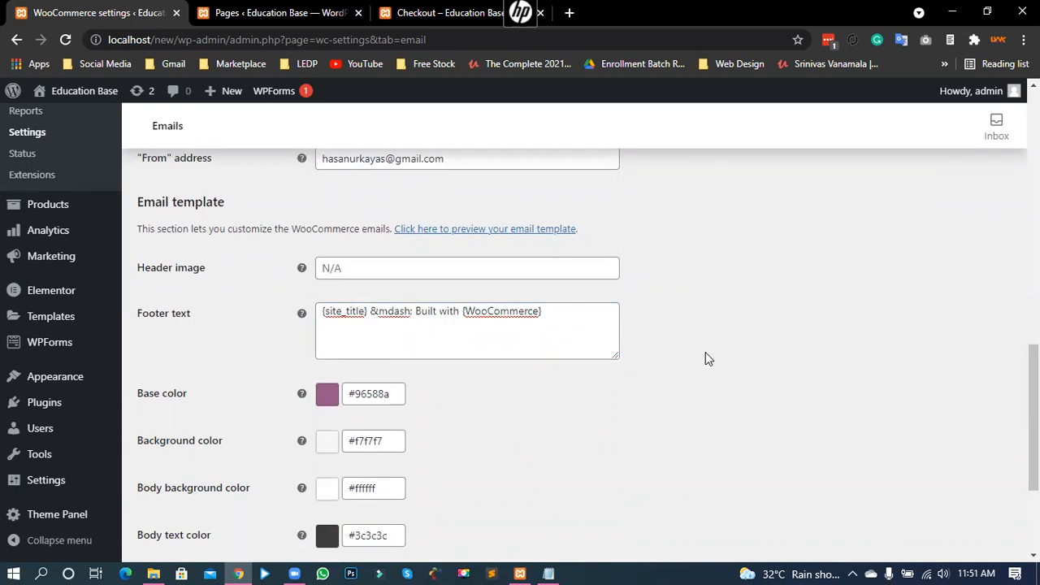
scroll(705, 354, up, 8)
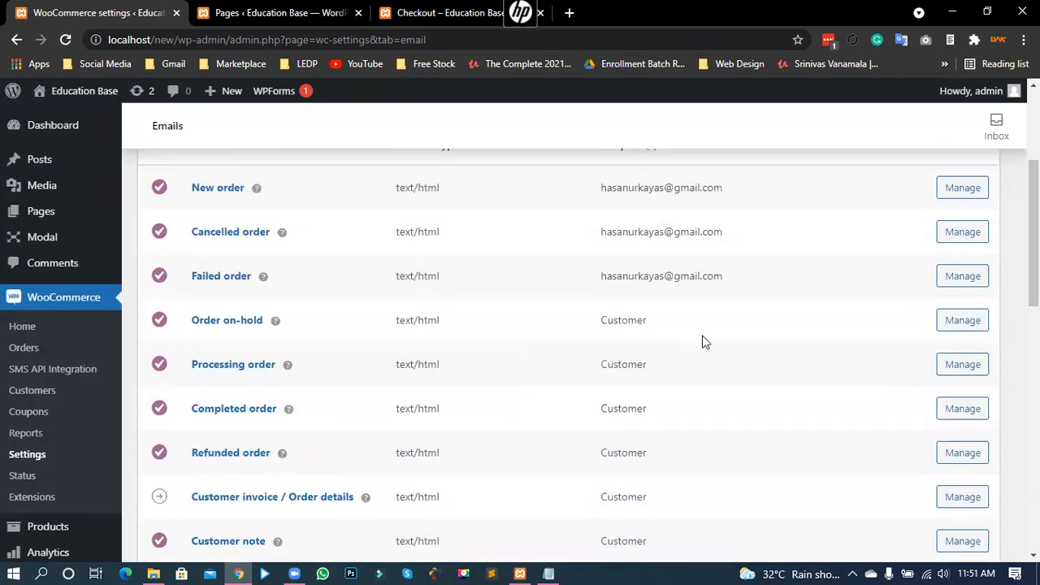
scroll(586, 357, down, 3)
scroll(589, 357, down, 6)
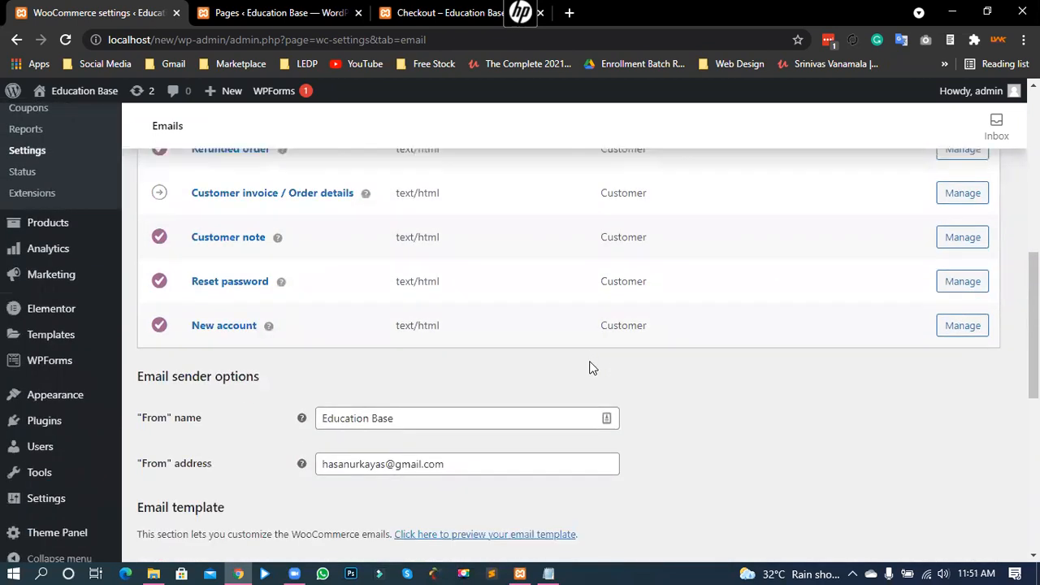
scroll(205, 361, up, 1)
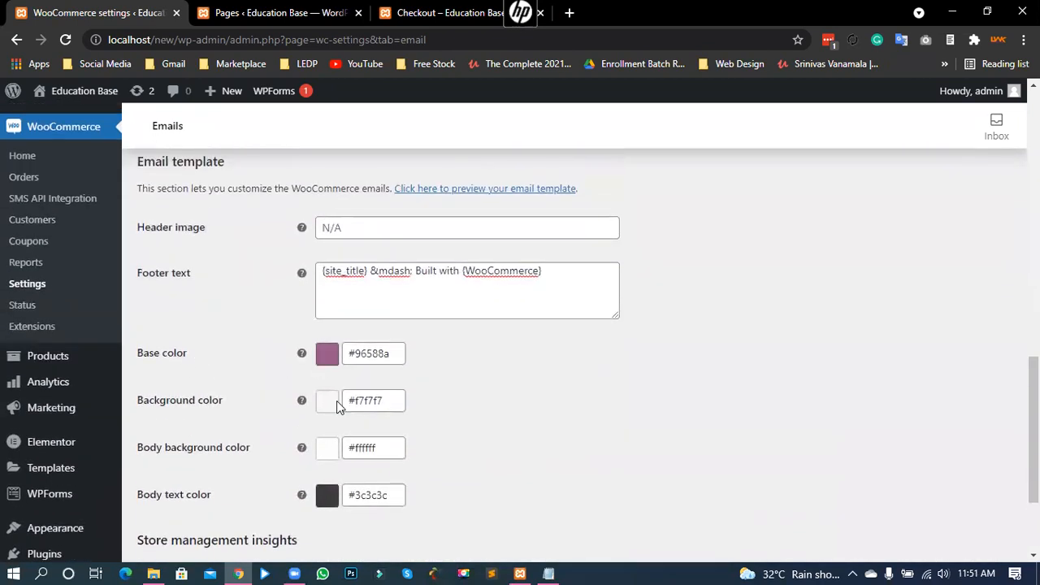
scroll(243, 448, down, 2)
scroll(400, 341, up, 2)
drag(537, 276, 333, 278)
click(379, 280)
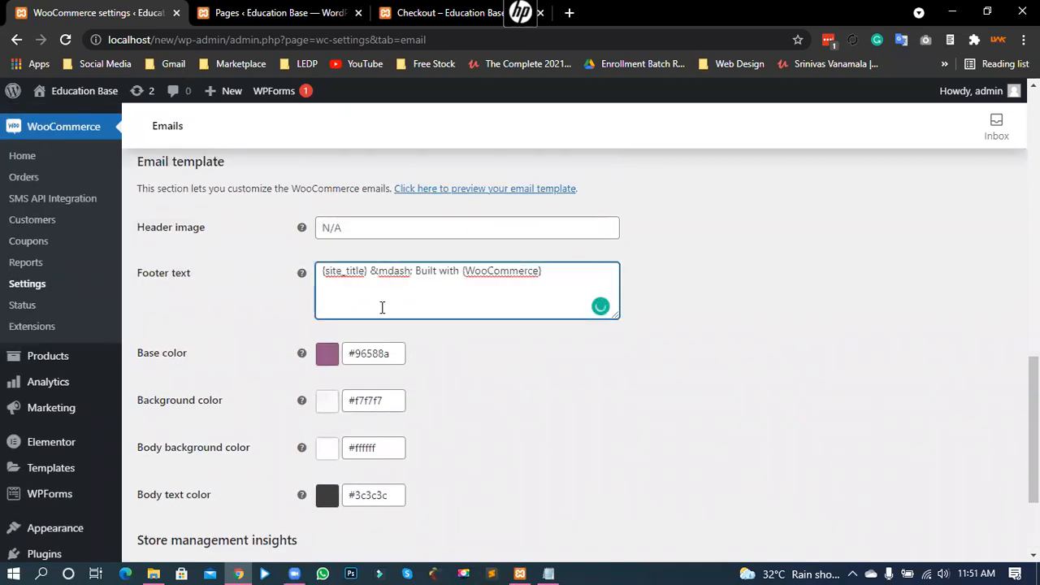
Step: Recheck the Header image field, then save the email template settings
scroll(422, 309, up, 1)
click(342, 306)
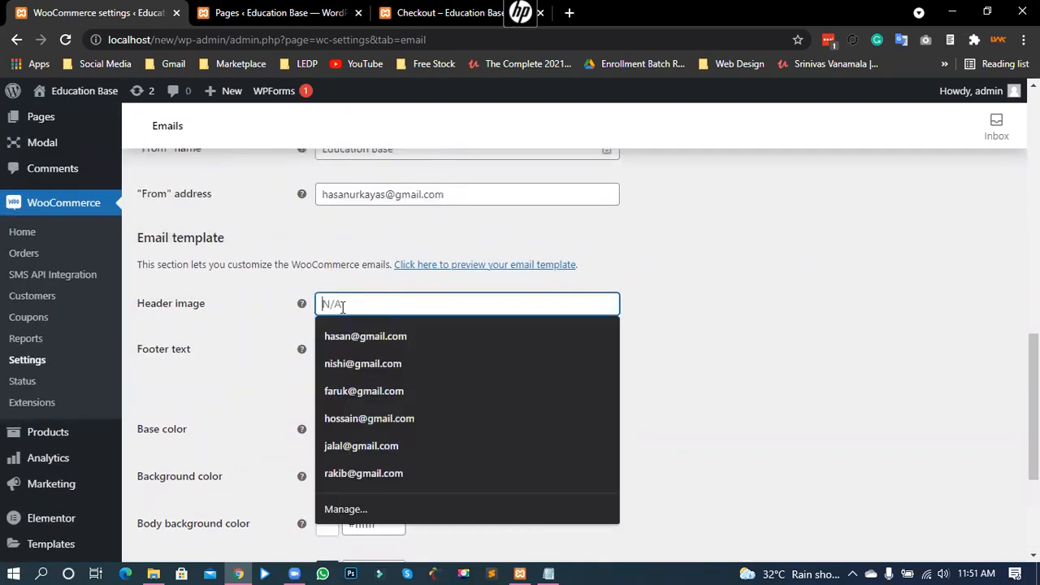
click(670, 313)
scroll(723, 337, down, 3)
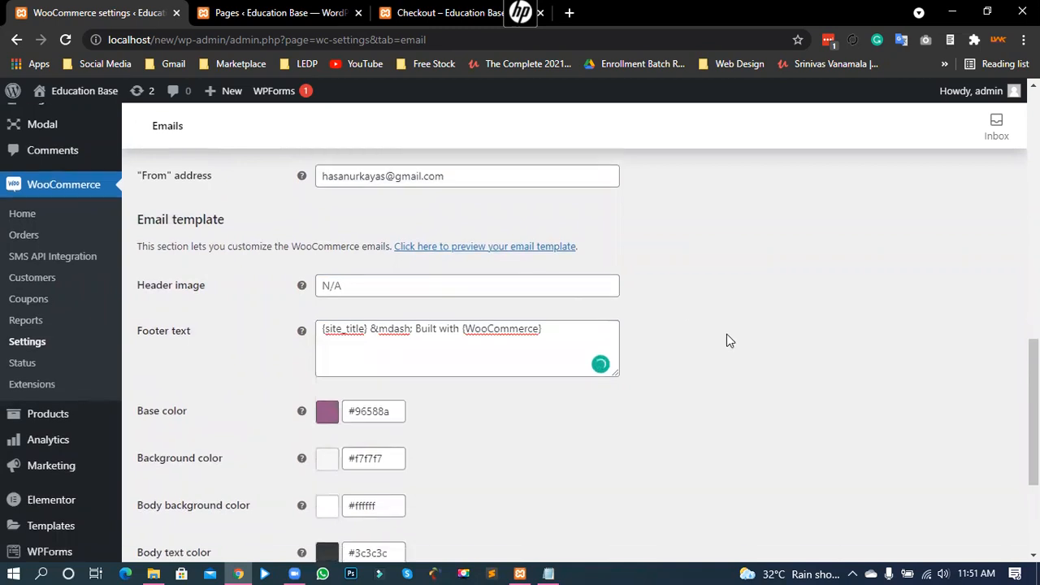
click(173, 488)
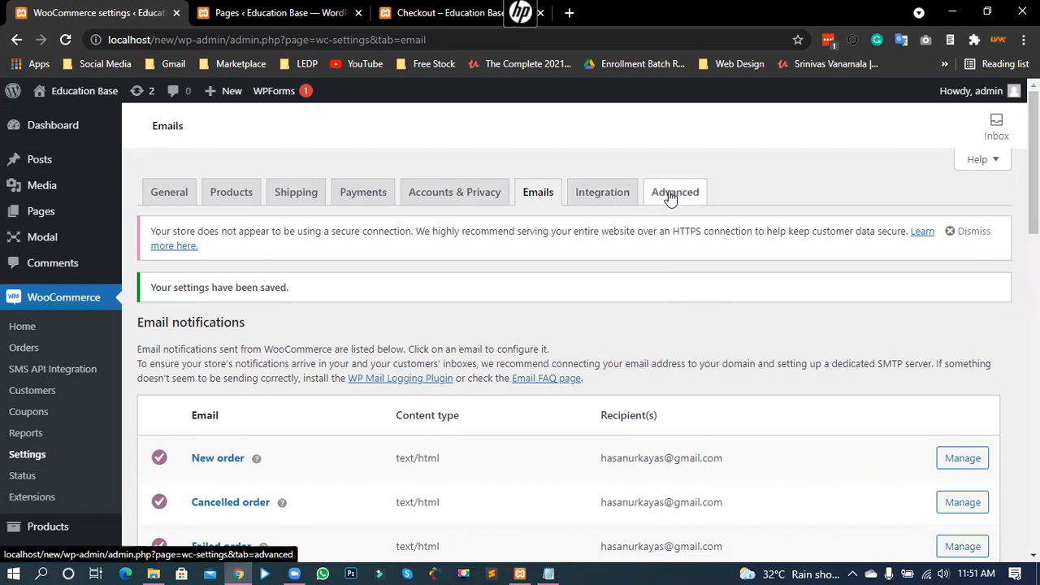
click(669, 198)
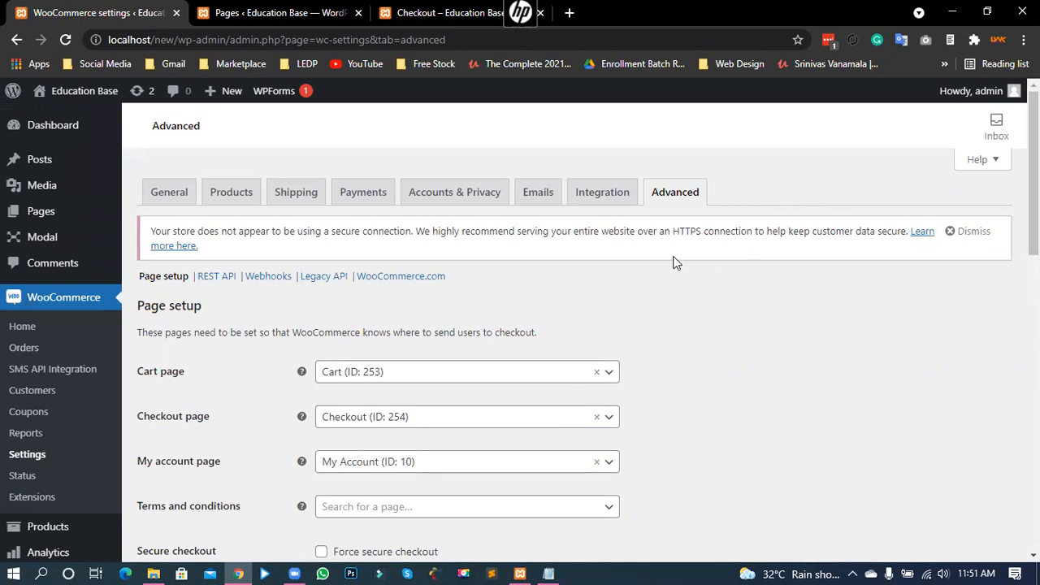
click(537, 193)
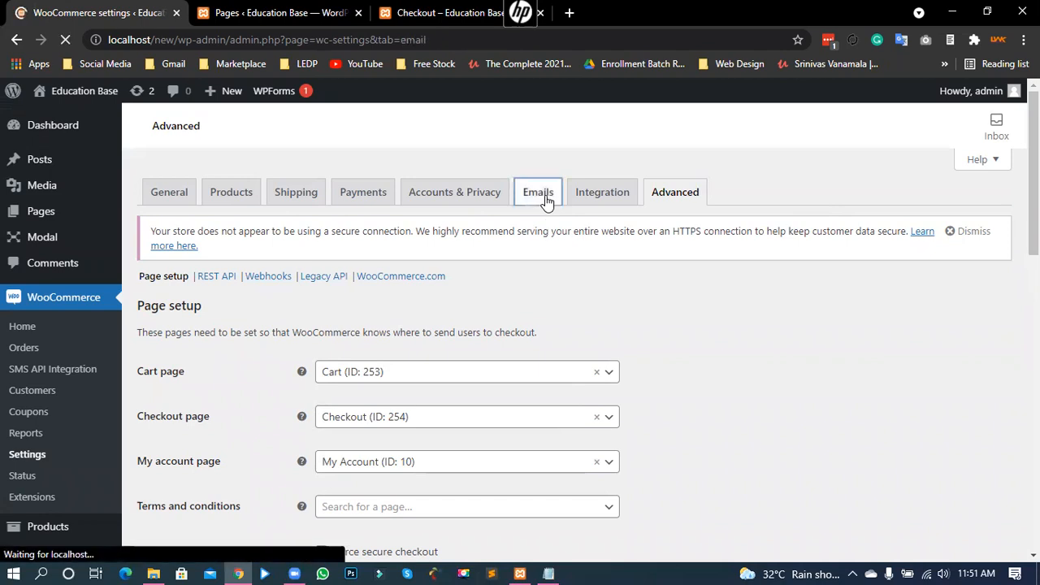
scroll(487, 414, down, 3)
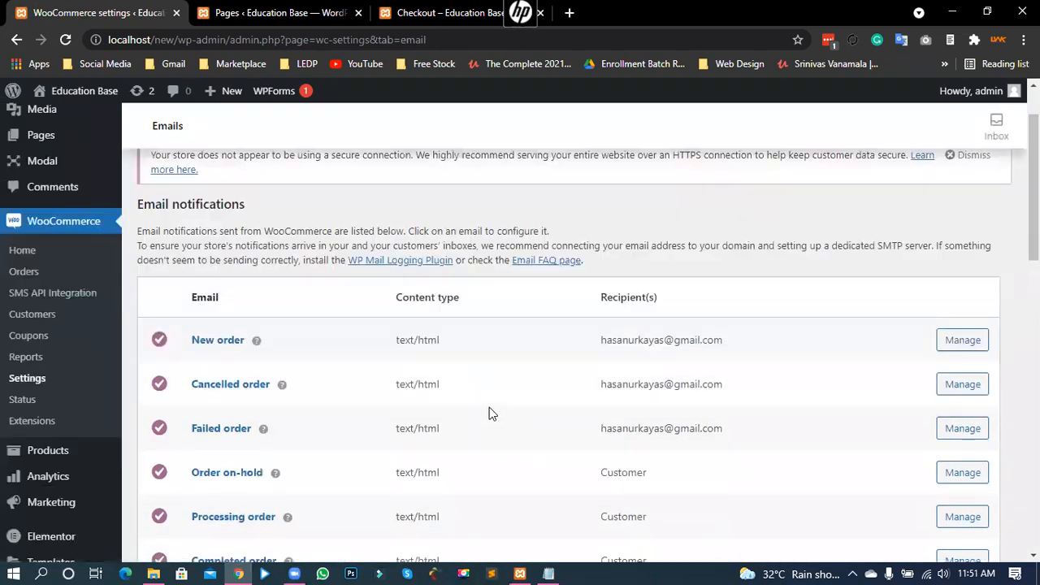
drag(400, 366, 429, 384)
click(419, 363)
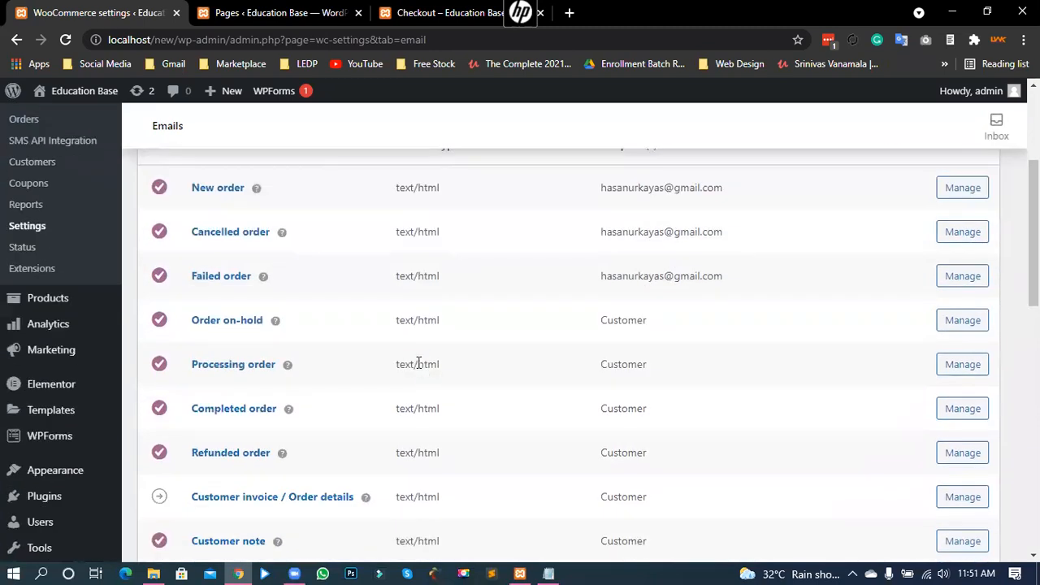
scroll(488, 386, up, 2)
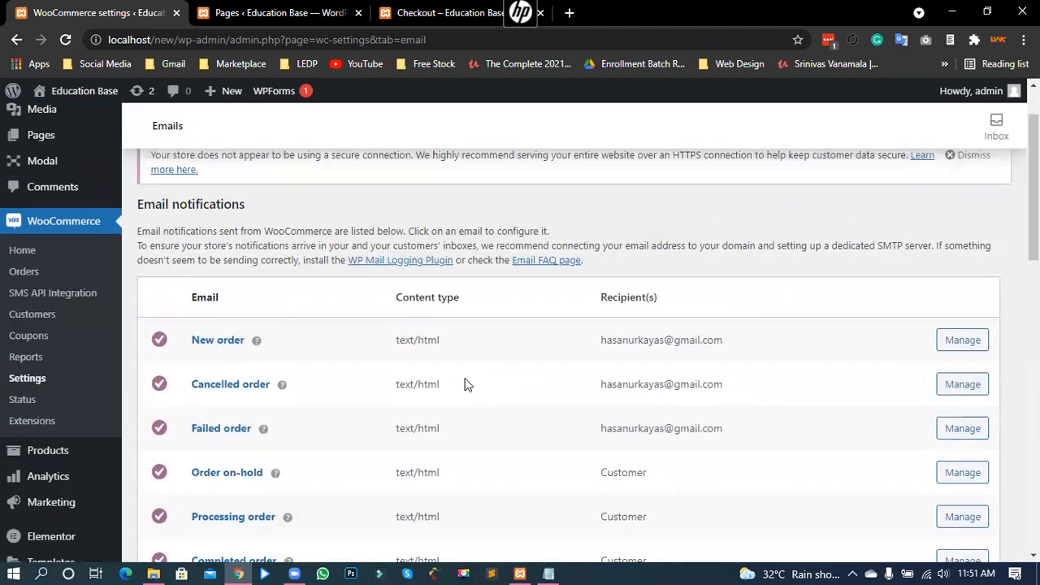
scroll(463, 380, down, 2)
scroll(458, 387, down, 3)
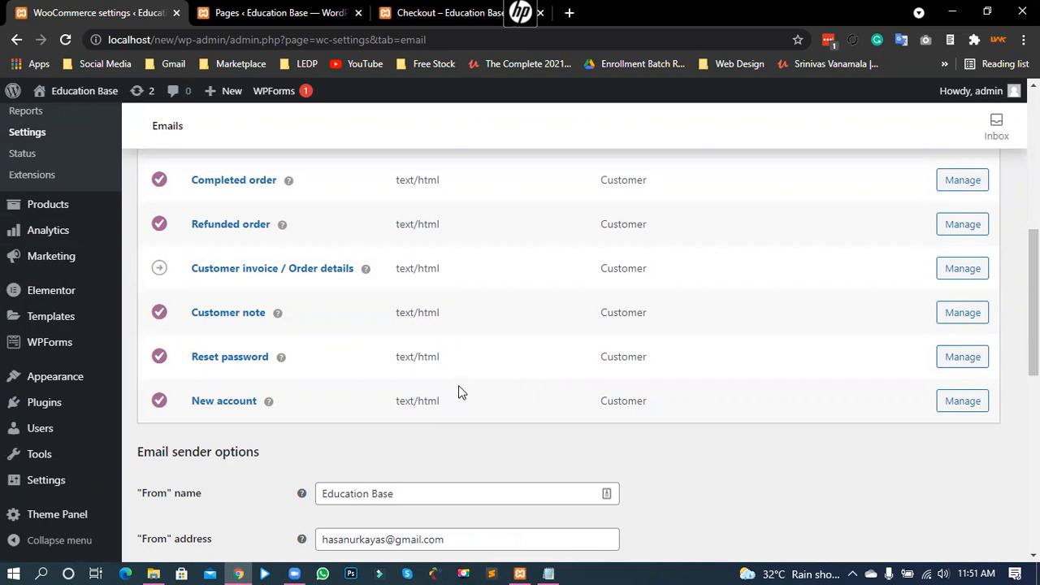
scroll(458, 392, up, 4)
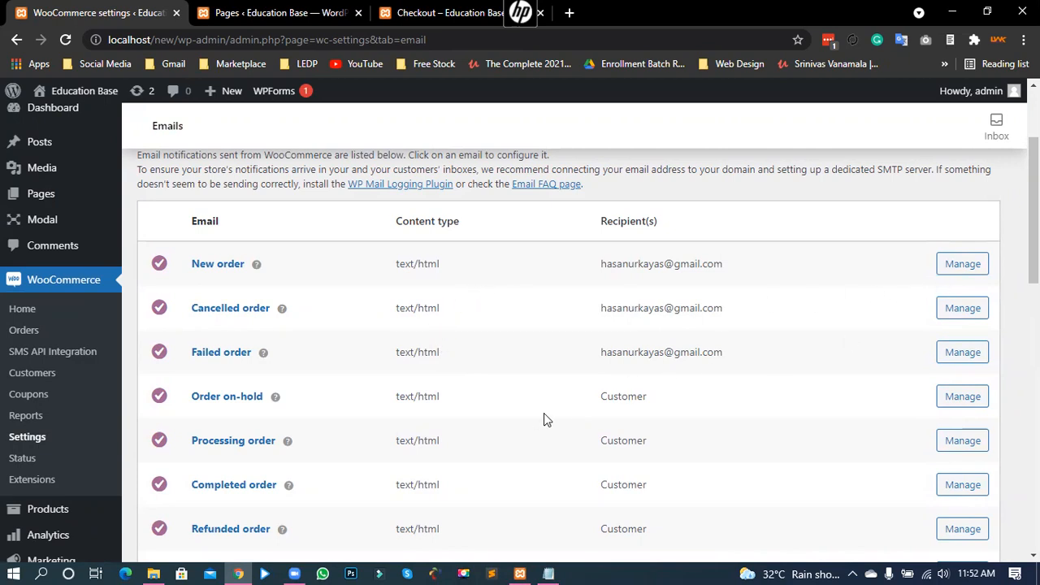
click(959, 406)
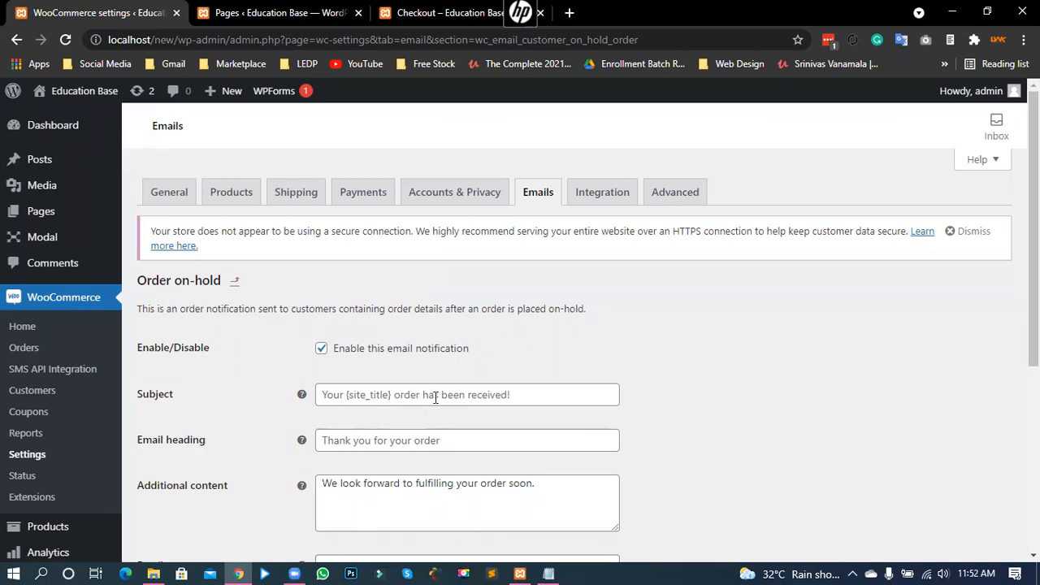
click(366, 395)
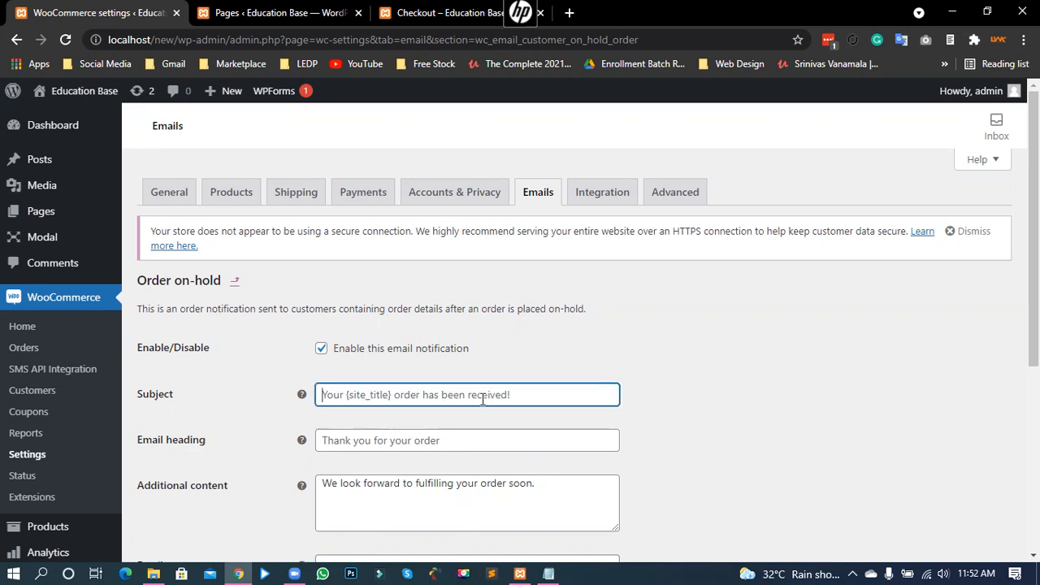
click(673, 423)
scroll(621, 457, down, 1)
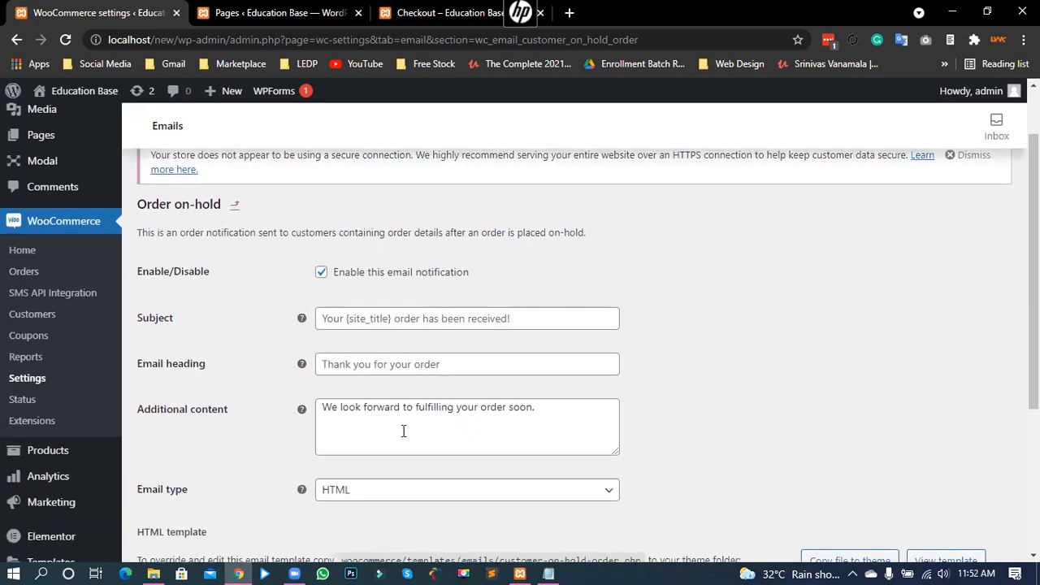
click(401, 370)
click(447, 397)
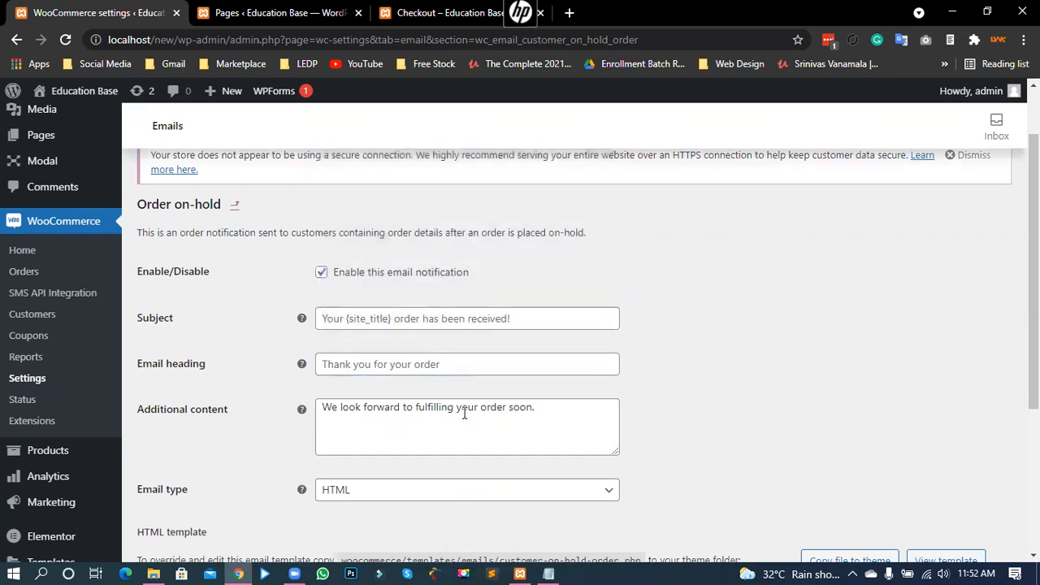
scroll(571, 277, down, 3)
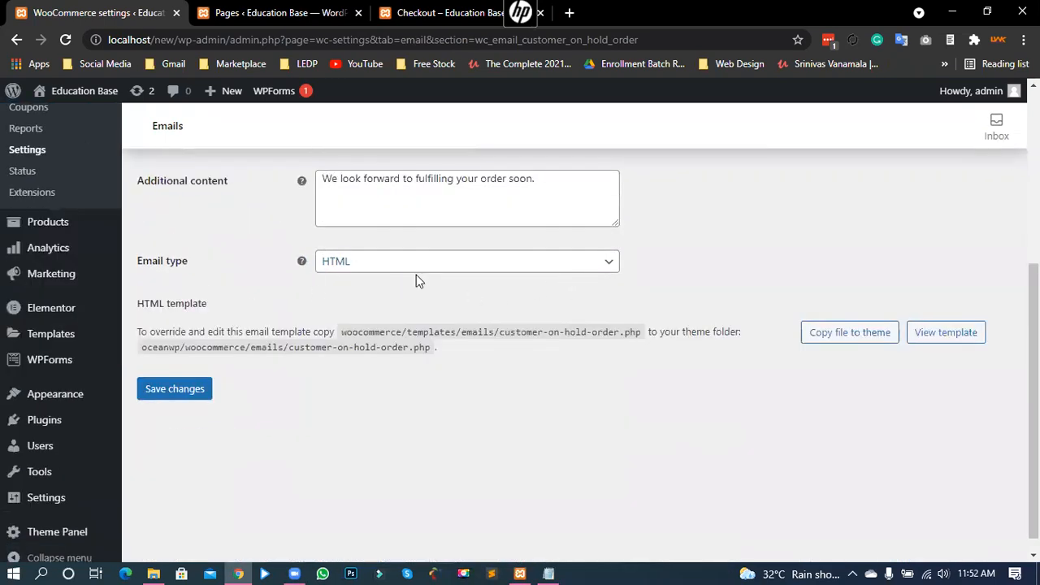
click(415, 261)
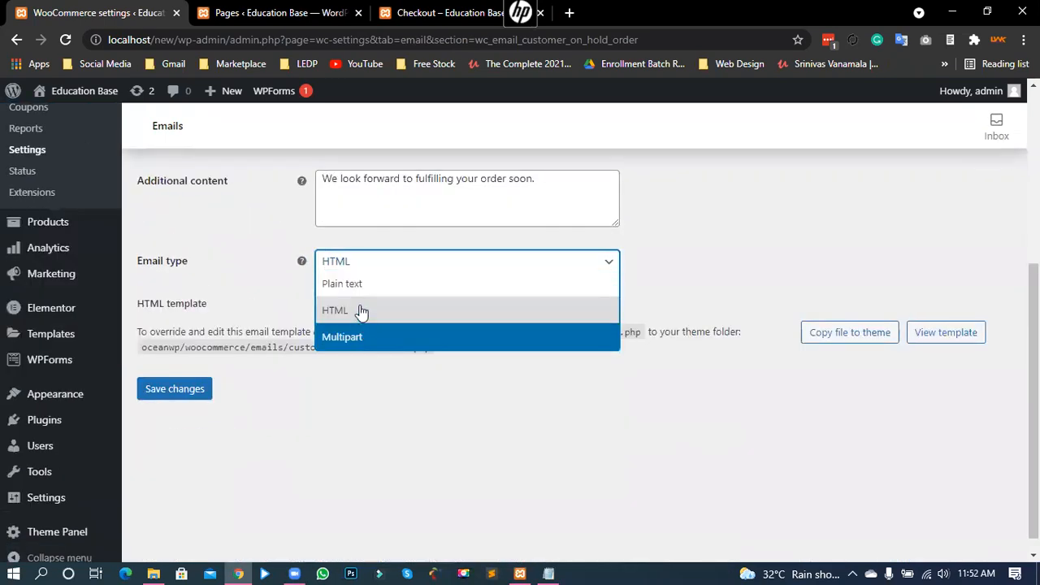
click(382, 270)
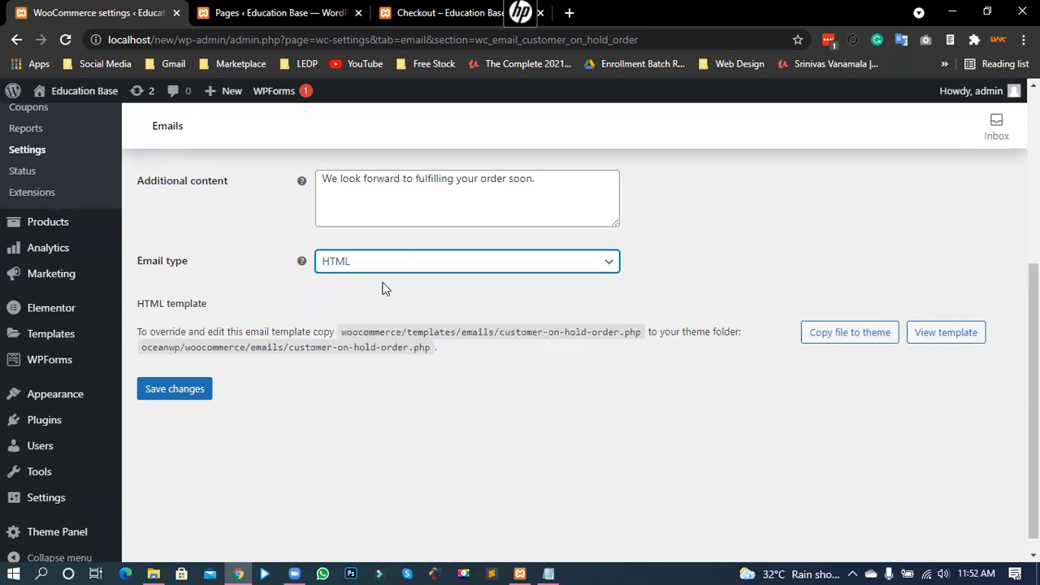
scroll(396, 272, up, 3)
scroll(398, 274, up, 2)
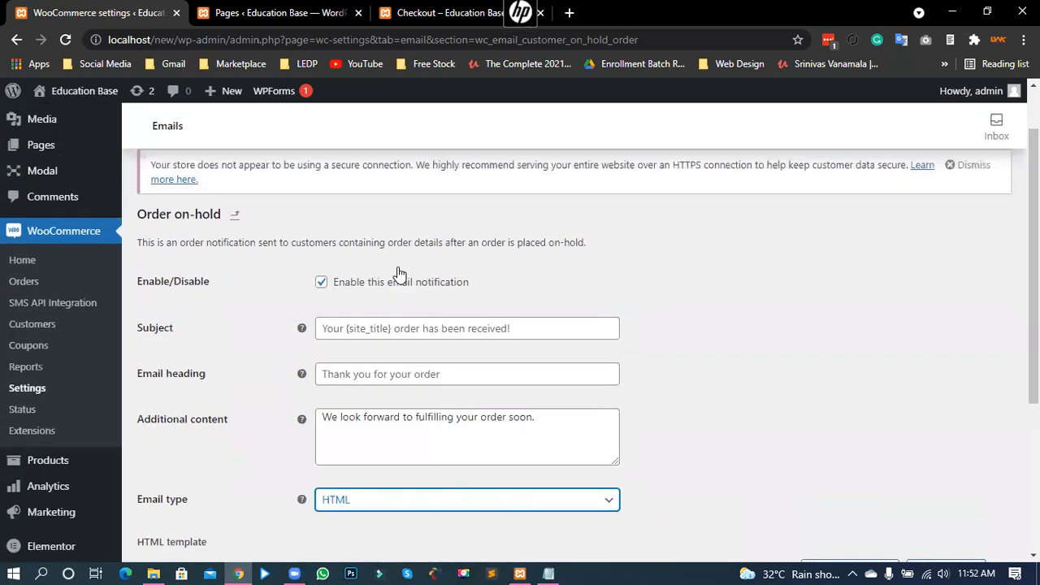
click(537, 199)
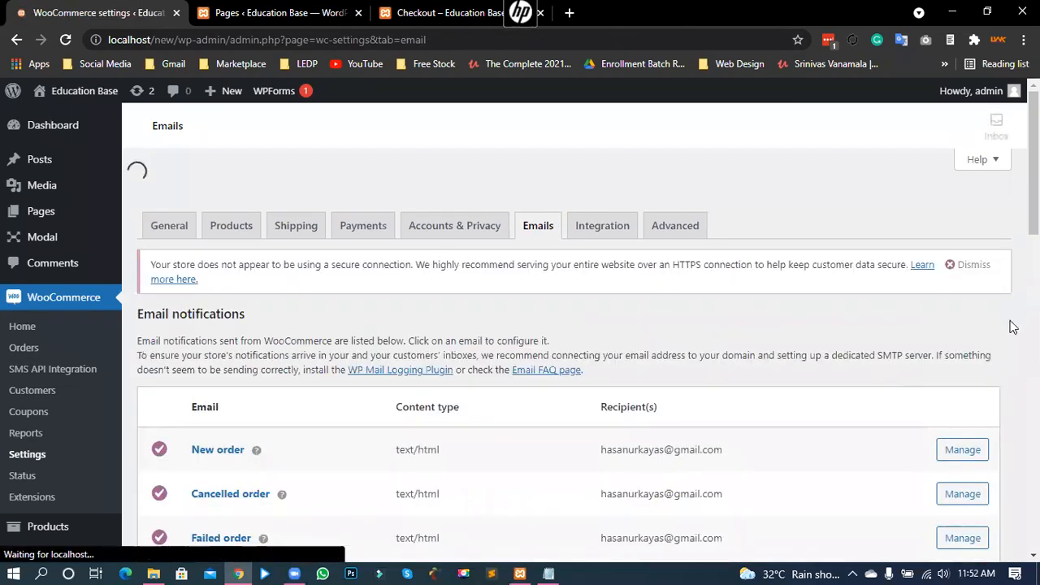
scroll(999, 383, down, 3)
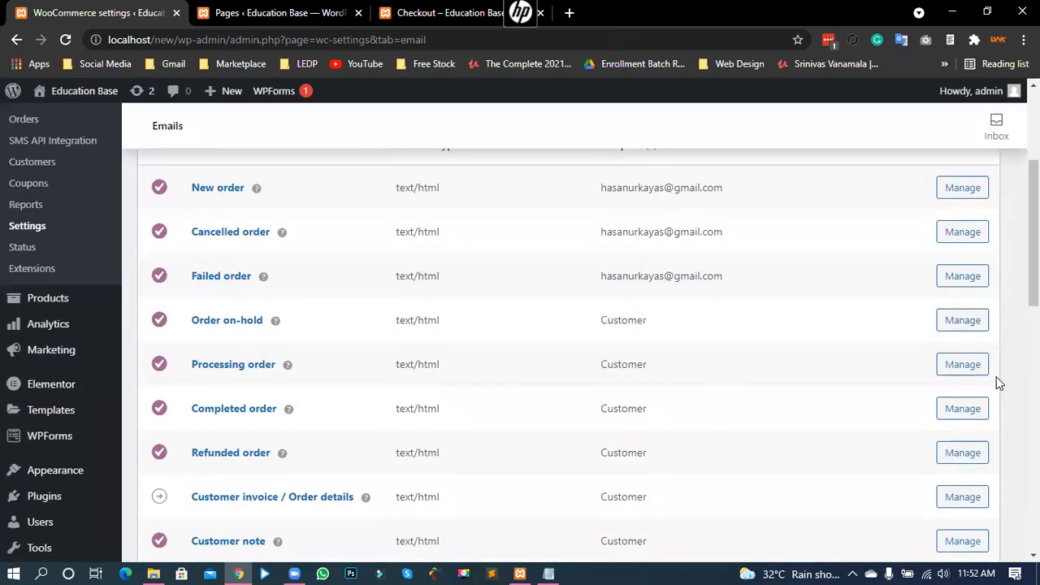
scroll(1007, 366, down, 3)
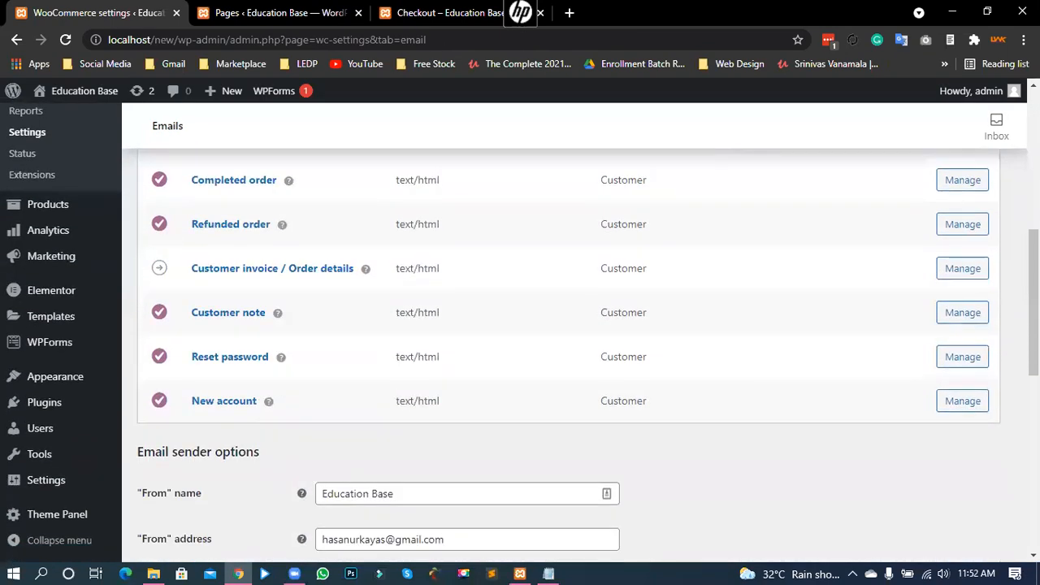
scroll(1003, 371, up, 6)
Step: Open the Advanced settings and review the Page setup section
click(674, 194)
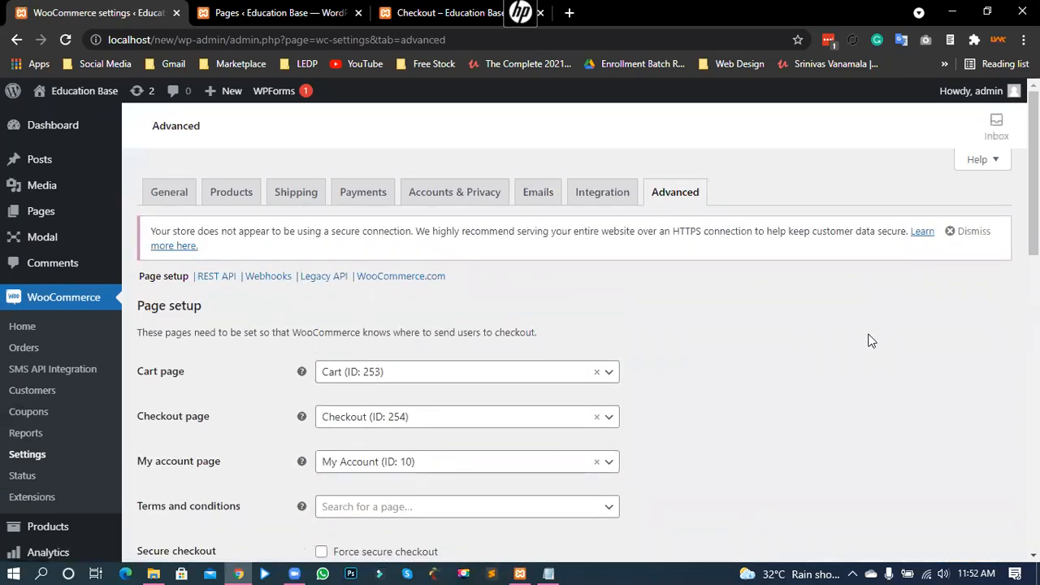
scroll(768, 401, down, 2)
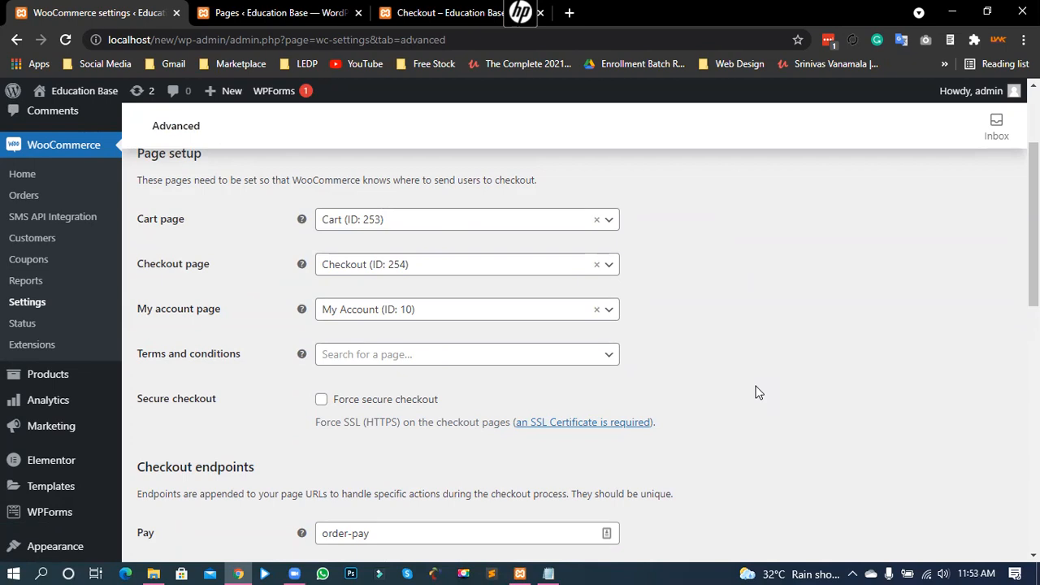
scroll(685, 301, up, 2)
drag(207, 316, 139, 301)
click(137, 325)
scroll(130, 292, down, 1)
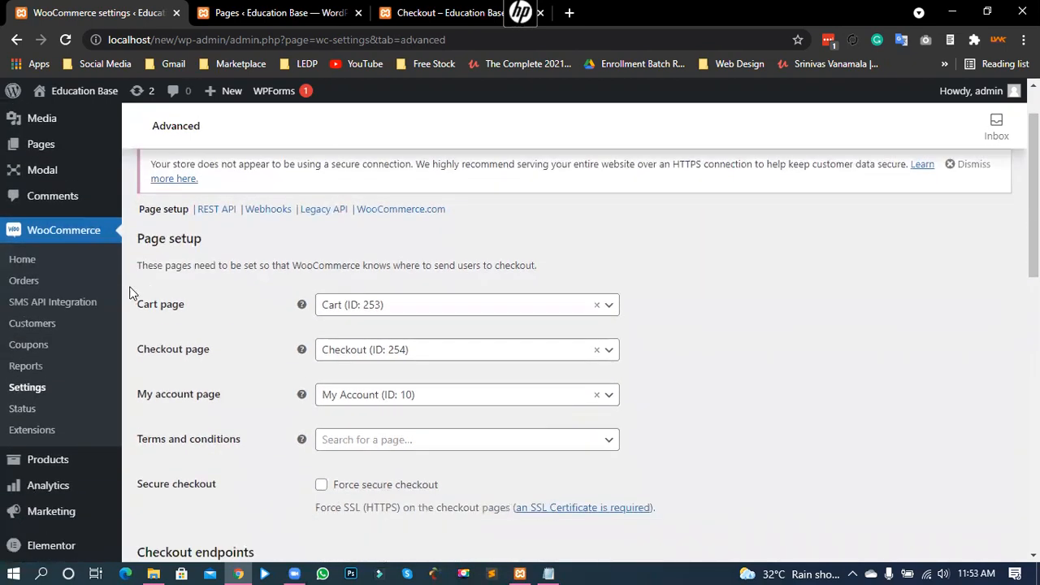
Step: Keep Cart (ID: 253) as the Cart page and review the remaining pages and endpoints
click(360, 301)
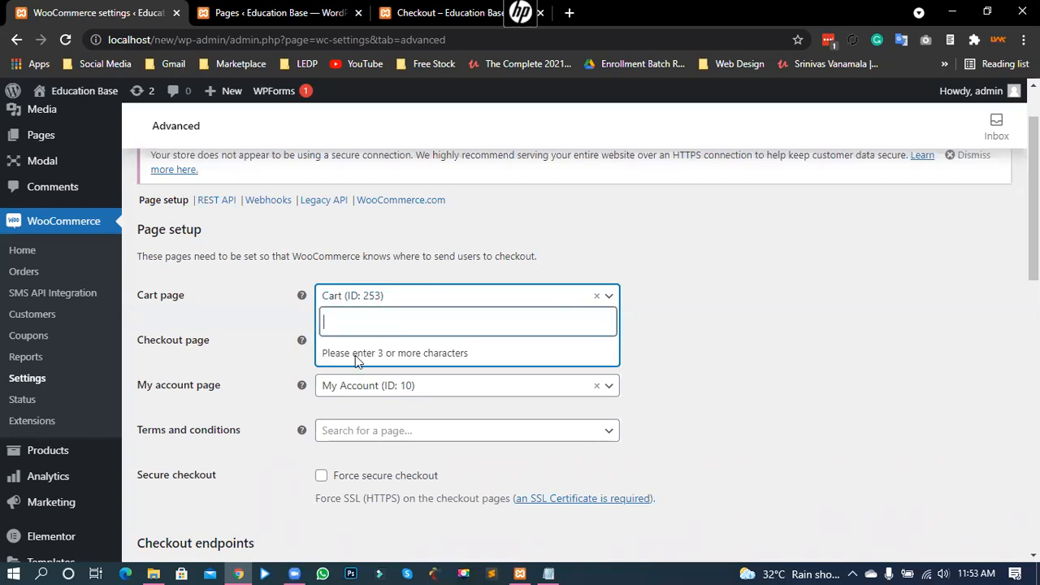
click(354, 325)
text(car)
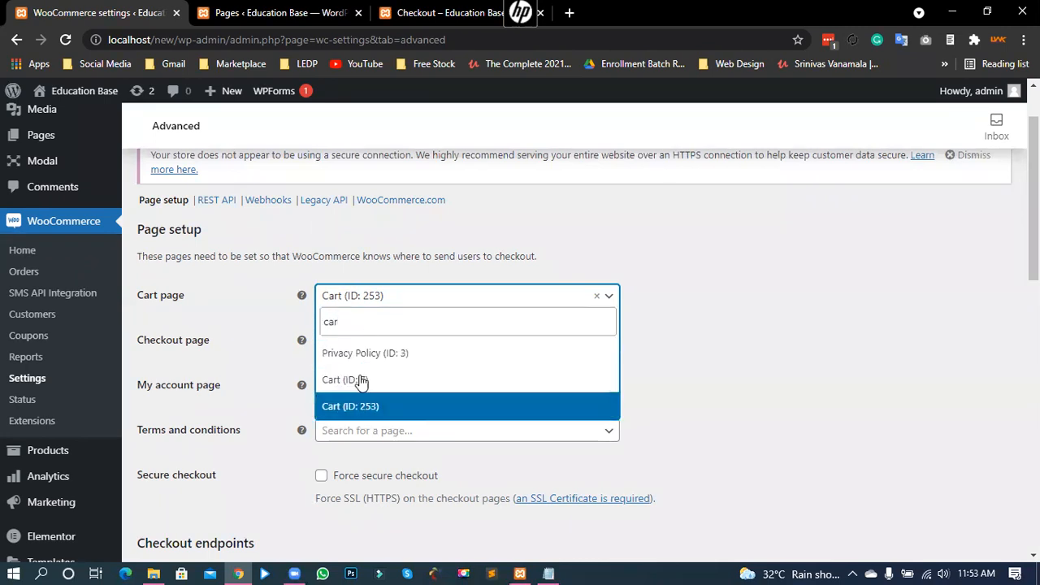
click(406, 298)
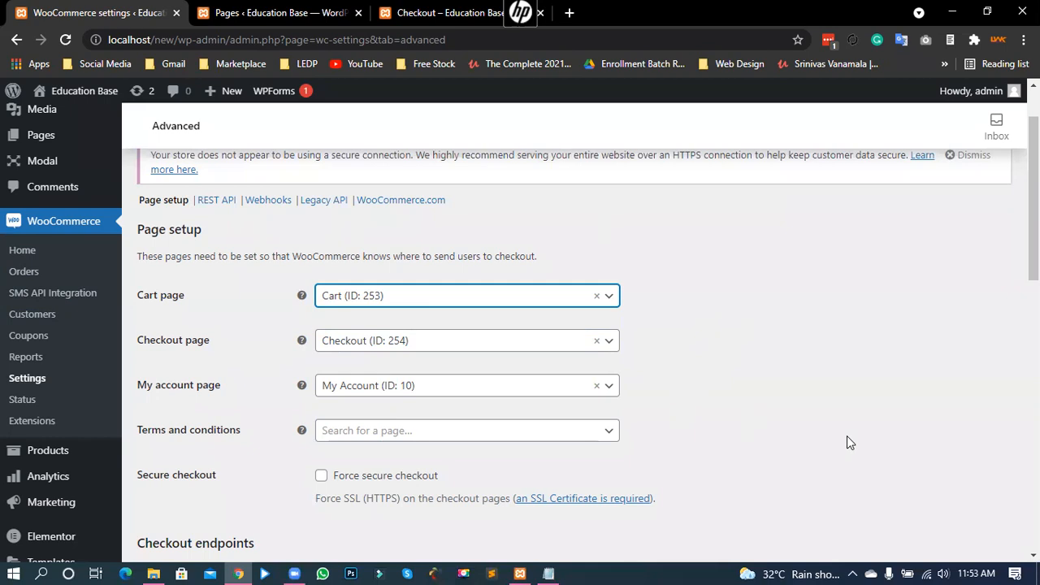
scroll(847, 436, down, 6)
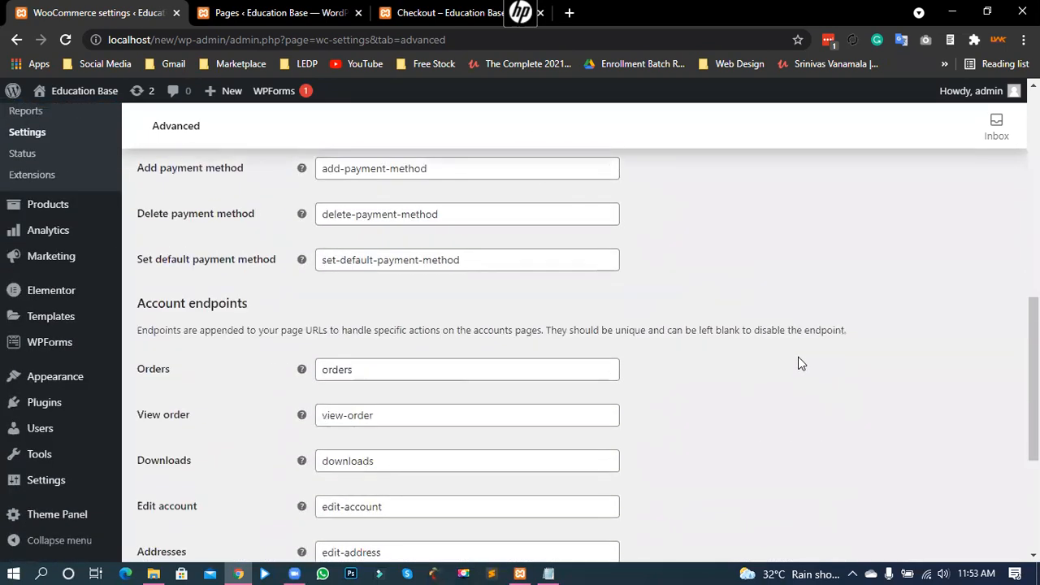
scroll(798, 362, down, 3)
scroll(330, 411, up, 2)
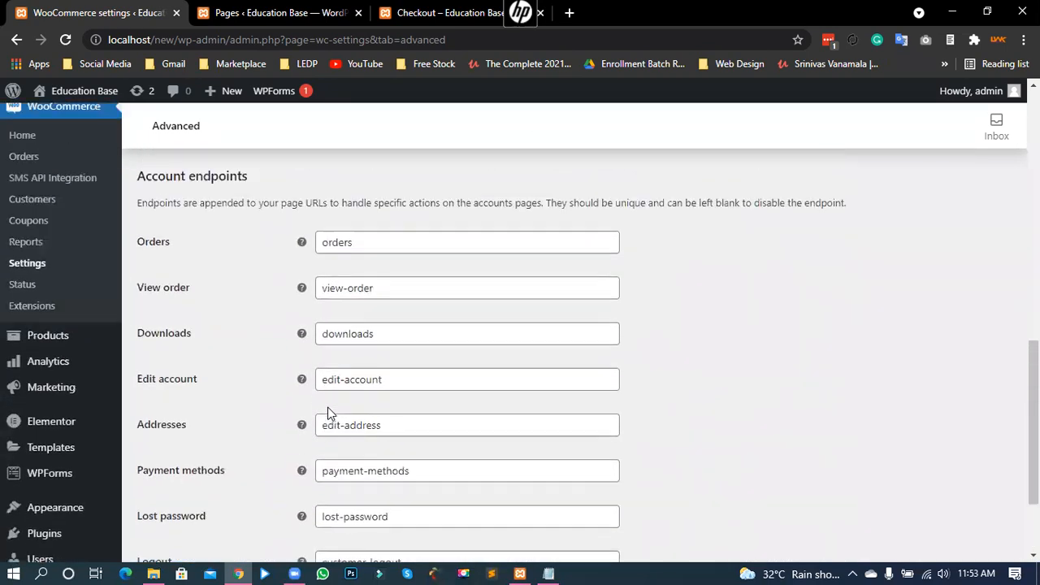
scroll(328, 407, up, 5)
scroll(352, 423, down, 3)
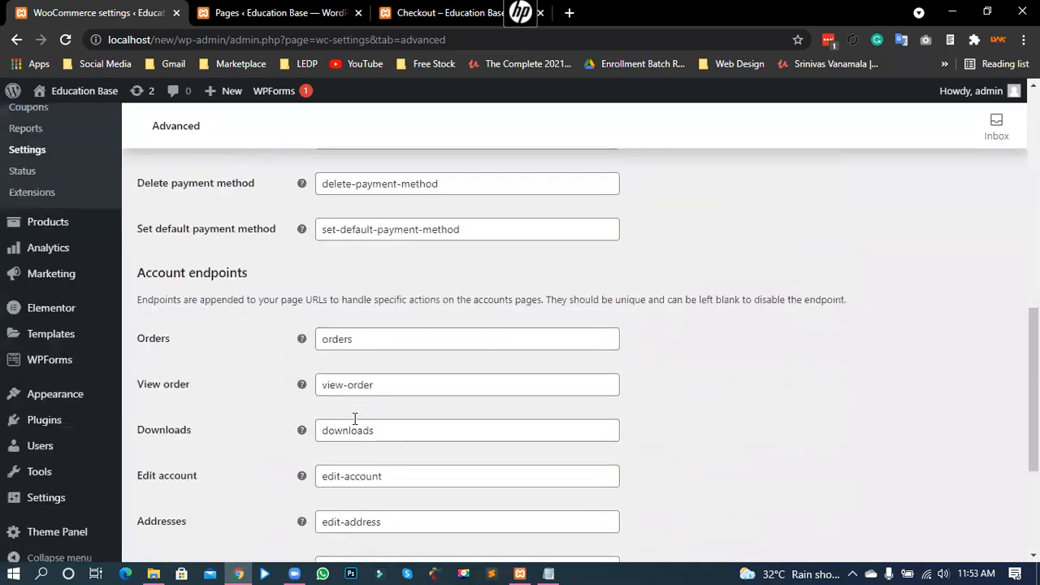
scroll(355, 418, down, 4)
scroll(577, 445, up, 5)
scroll(221, 453, up, 3)
scroll(167, 499, down, 7)
Step: Save the Advanced page settings, then view the empty REST API section with its Create API key option
click(174, 480)
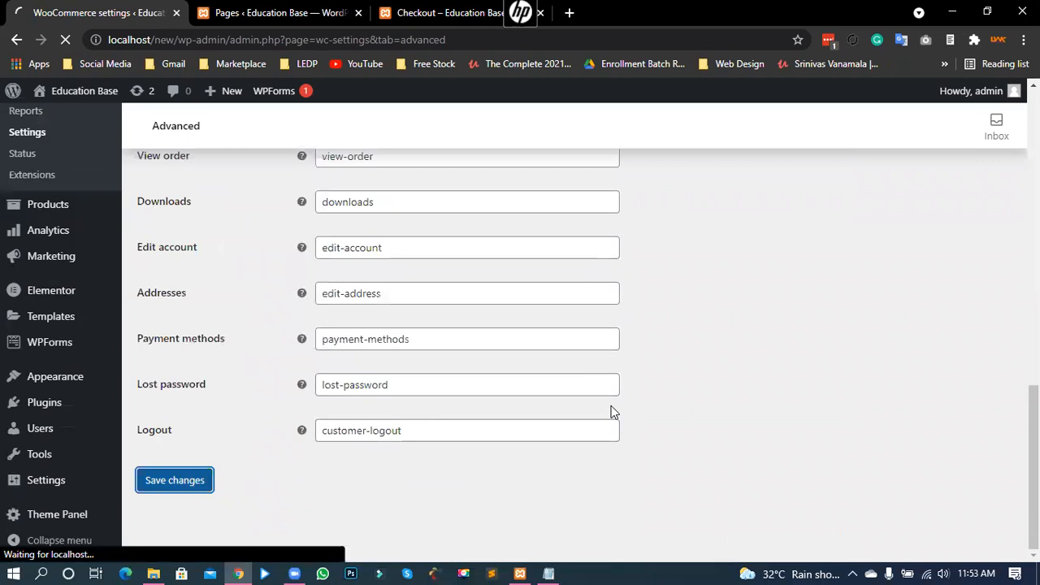
scroll(613, 412, up, 12)
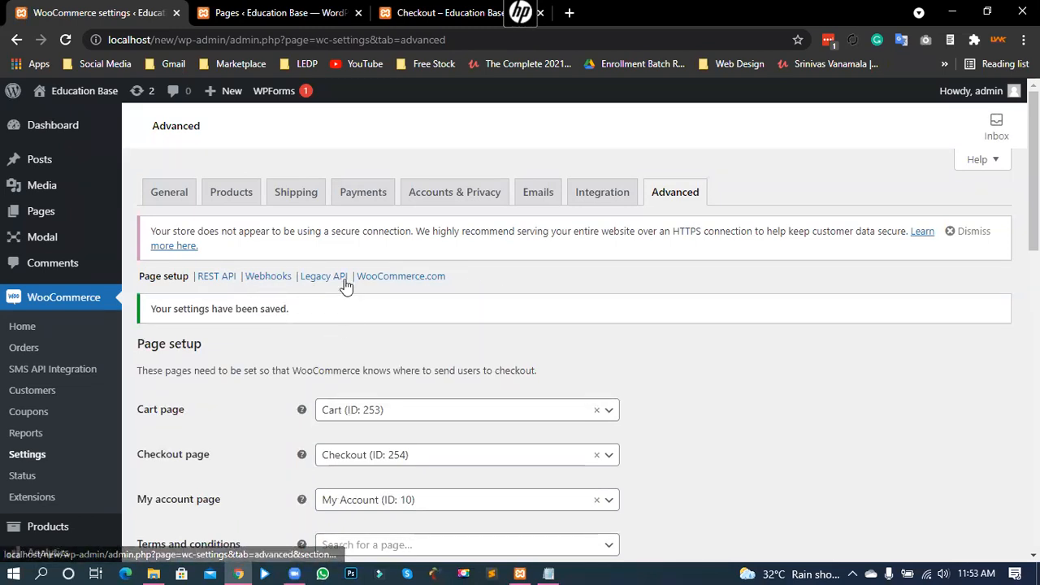
click(219, 277)
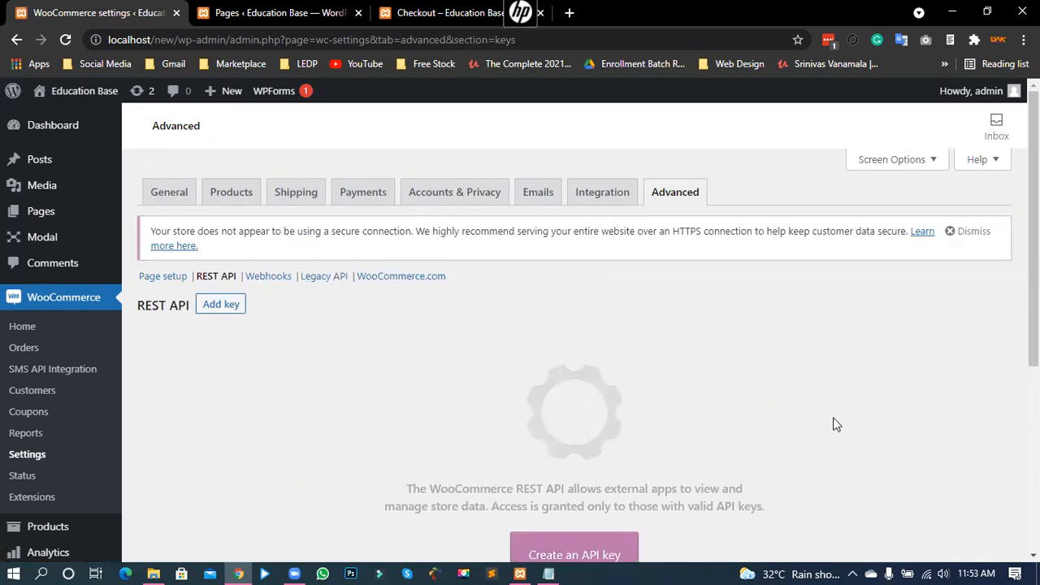
scroll(849, 398, down, 3)
scroll(853, 383, up, 2)
scroll(858, 385, up, 1)
scroll(242, 363, down, 4)
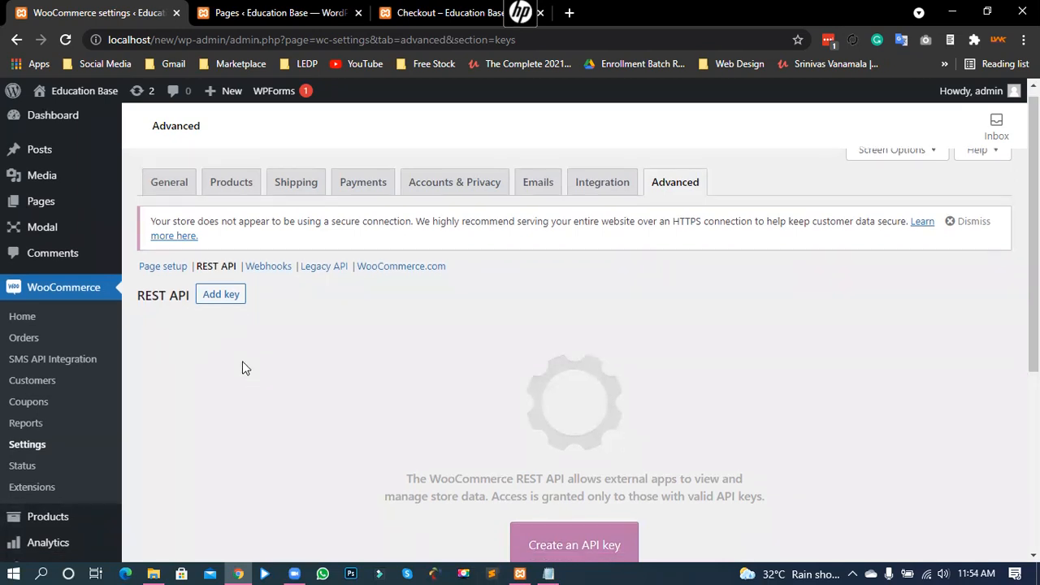
scroll(220, 339, up, 3)
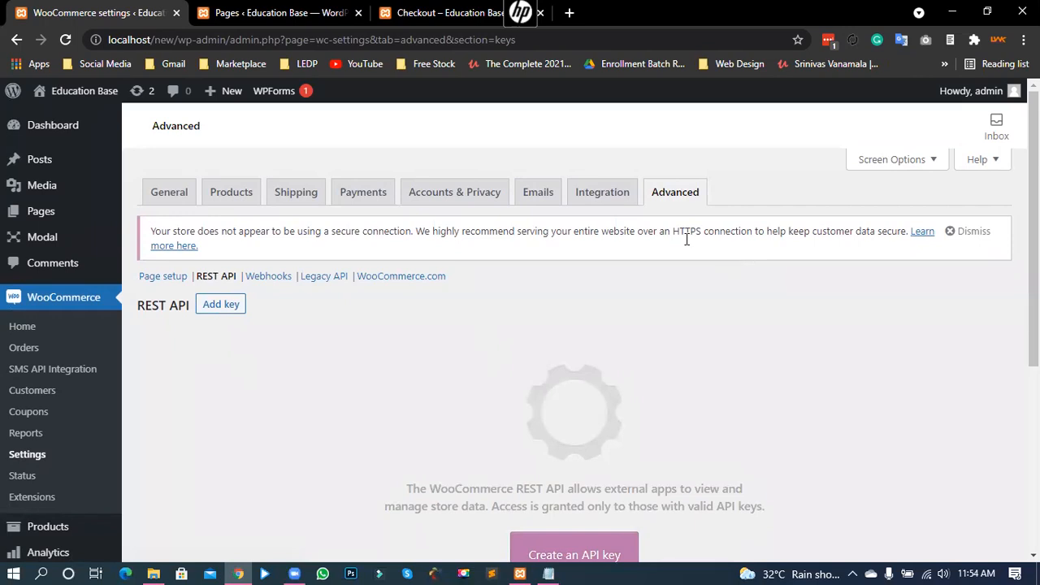
Step: Review the General tab's store address, selling locations and currency options
click(181, 203)
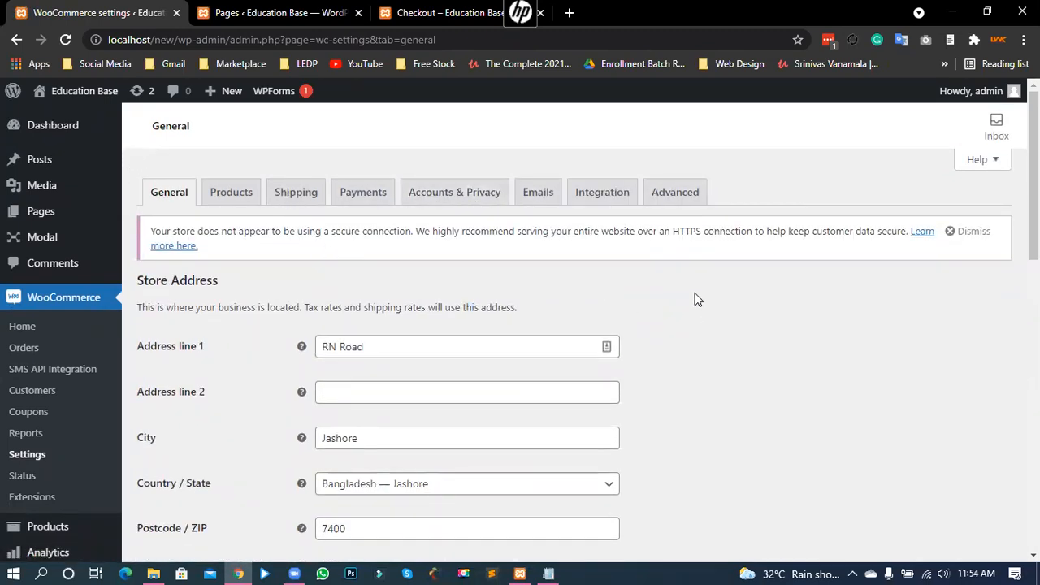
scroll(695, 299, down, 10)
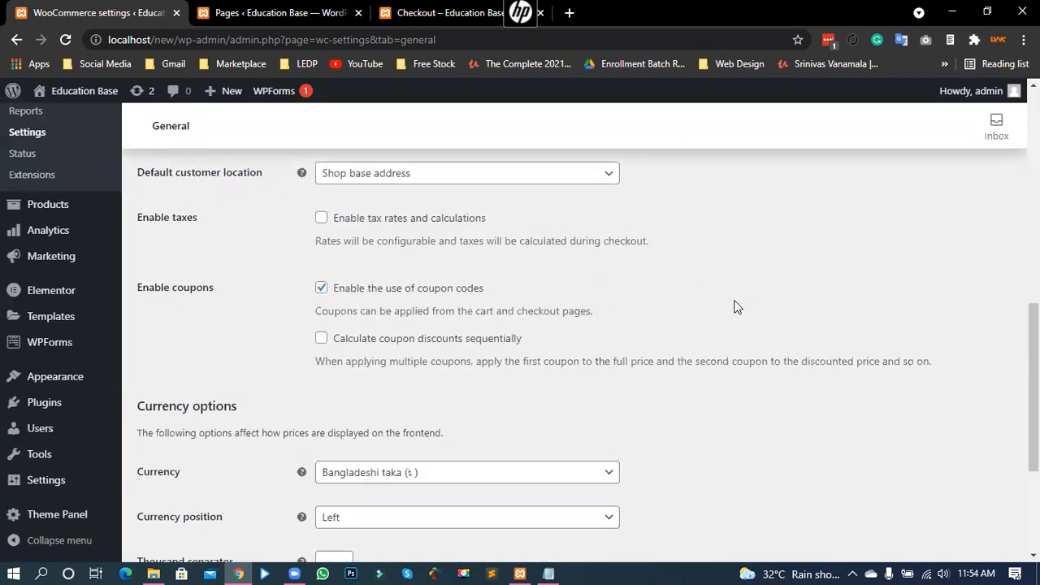
scroll(690, 349, down, 3)
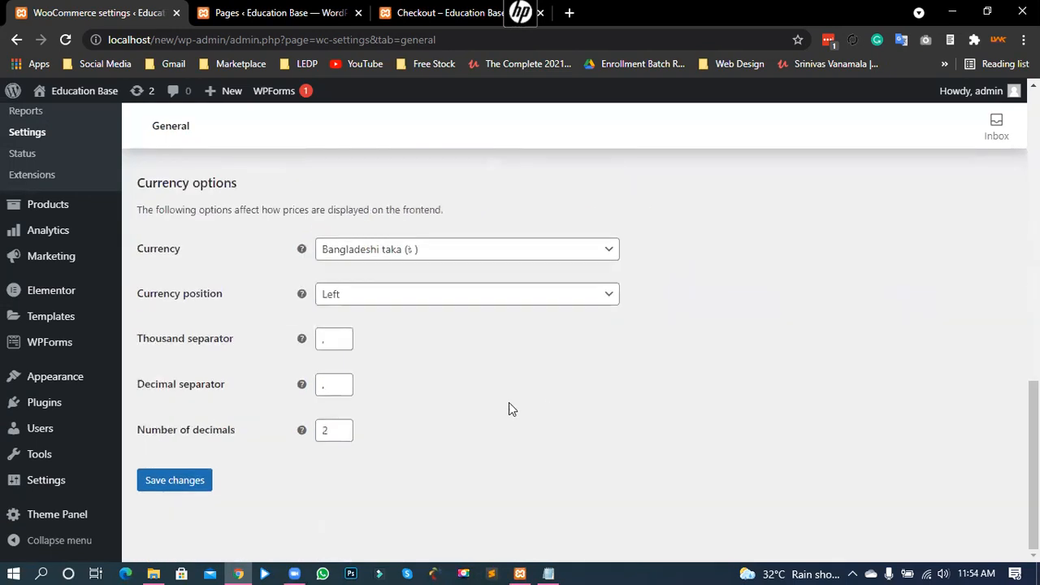
scroll(466, 418, up, 2)
scroll(469, 415, up, 10)
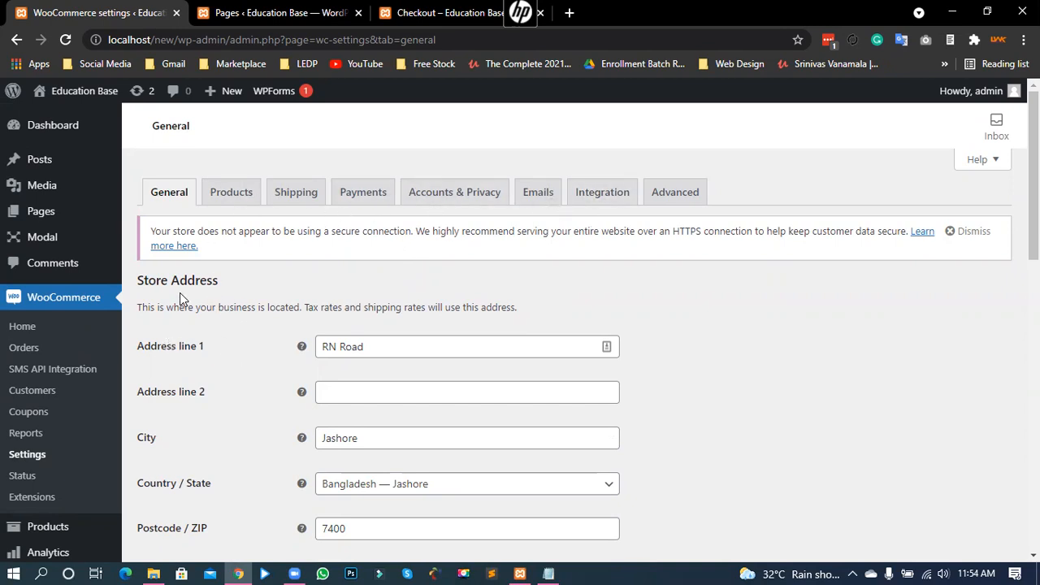
scroll(185, 294, down, 2)
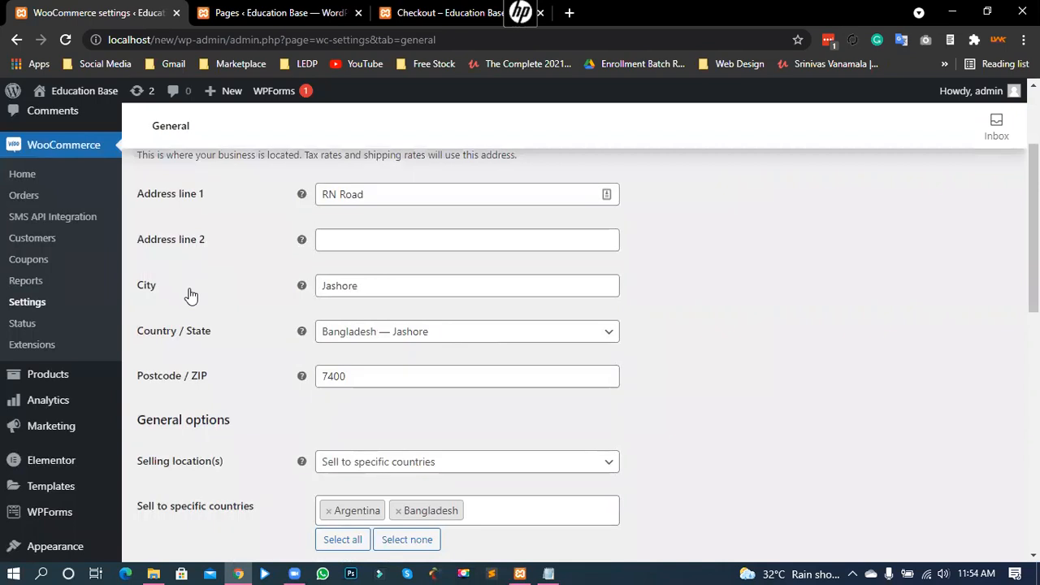
scroll(190, 296, up, 2)
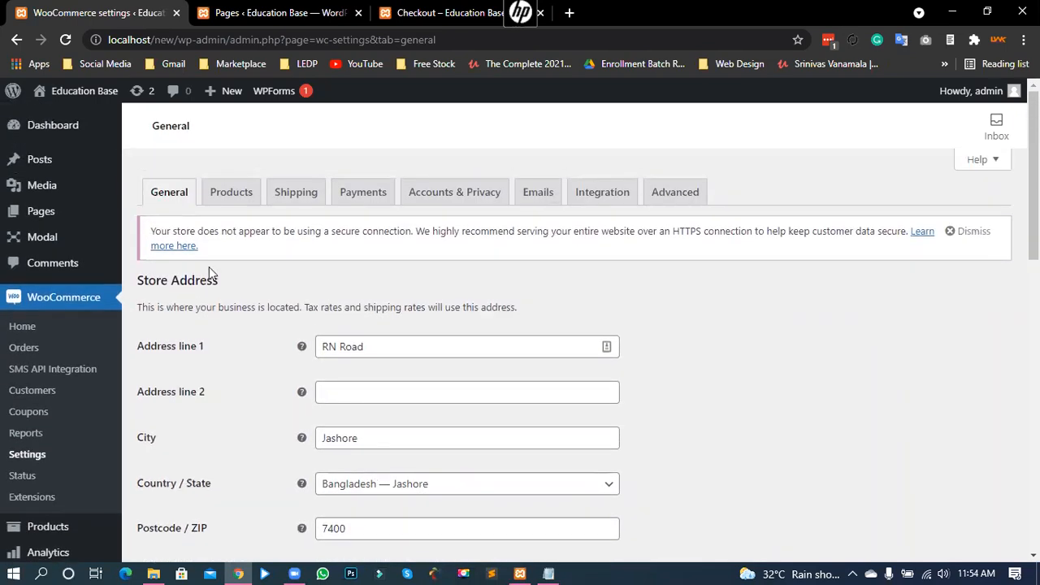
scroll(211, 349, down, 3)
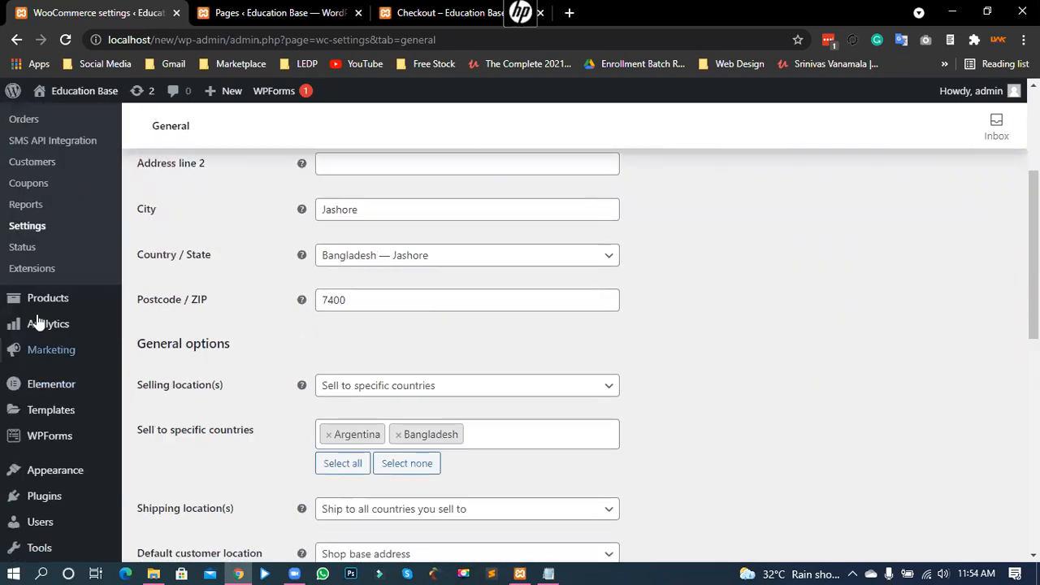
mouse_move(35, 301)
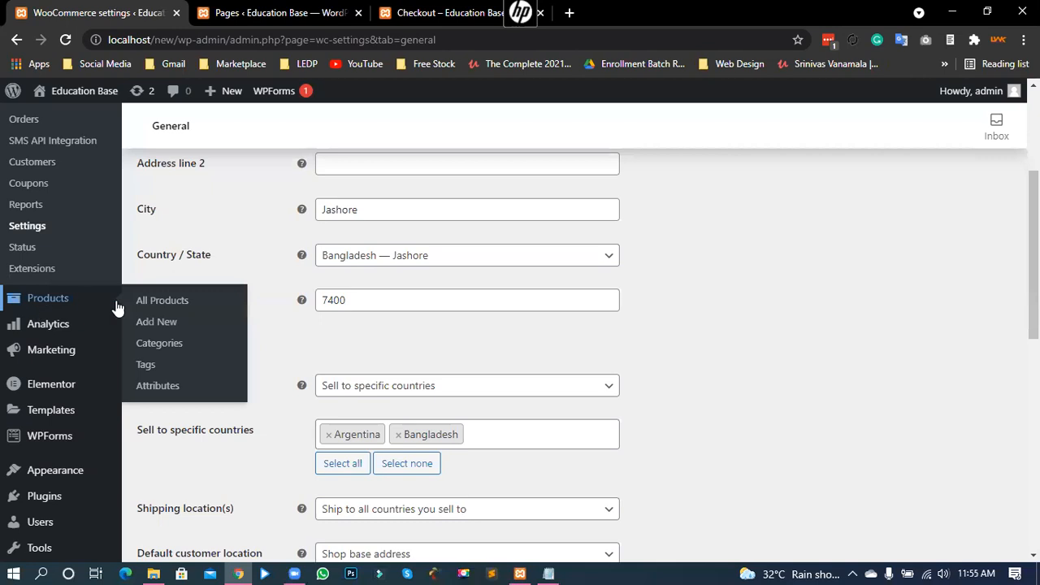
mouse_move(49, 347)
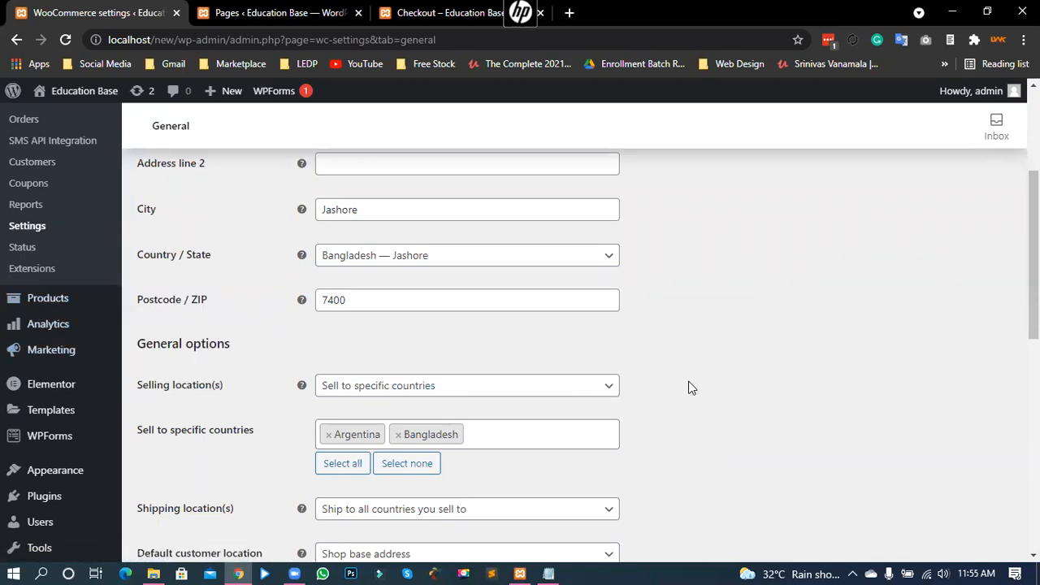
scroll(688, 381, up, 2)
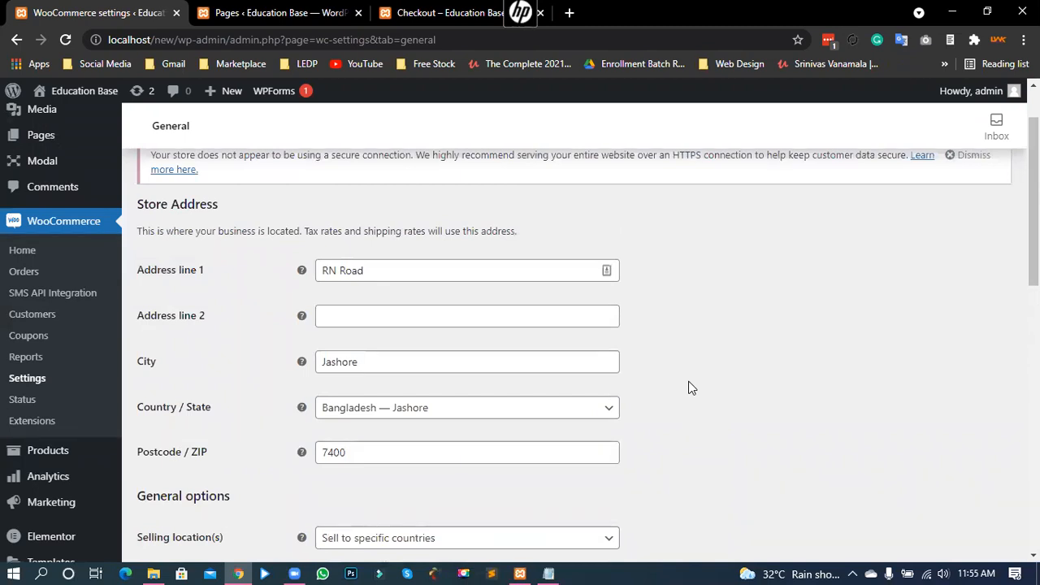
scroll(690, 379, up, 1)
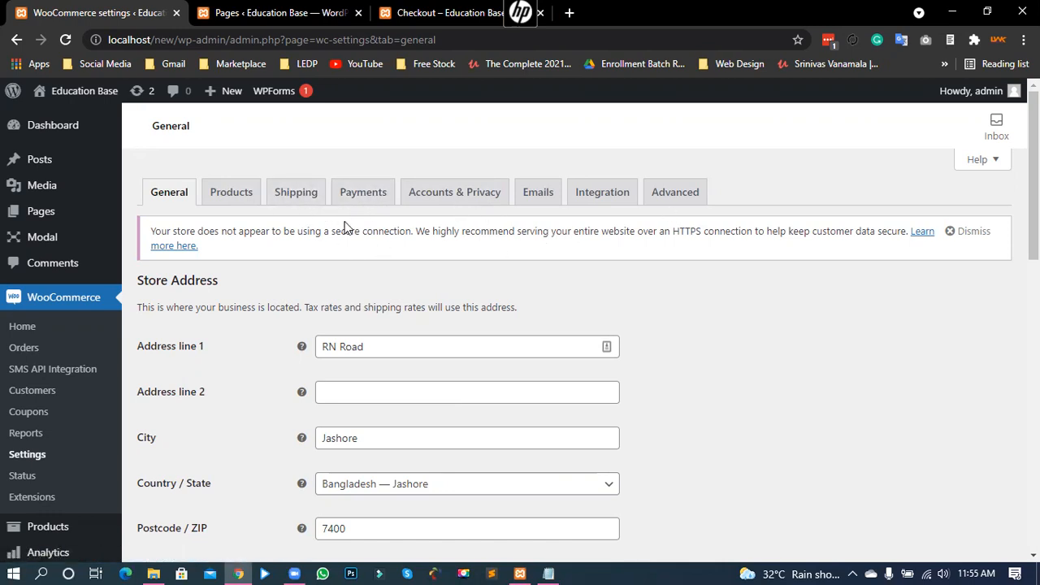
Step: Check the Payments tab, then view the Jashore Zone free shipping and flat-rate zones
click(291, 196)
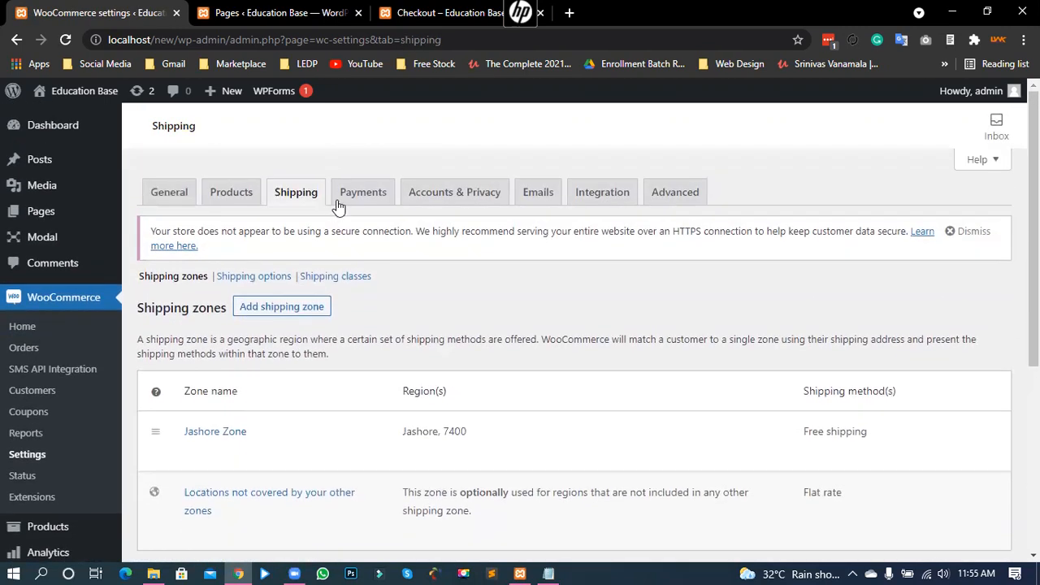
click(345, 199)
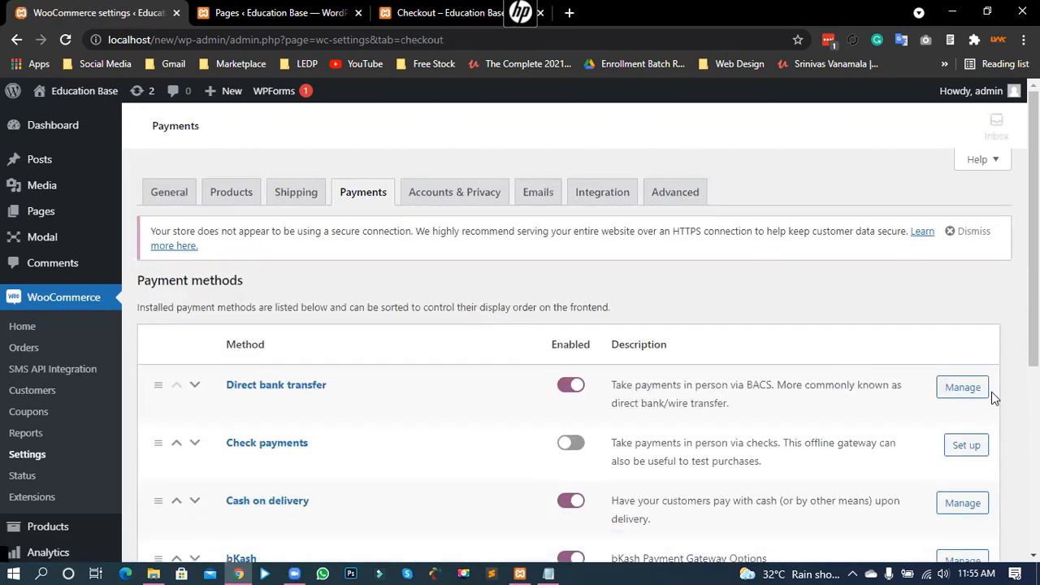
scroll(987, 392, down, 2)
scroll(985, 393, down, 3)
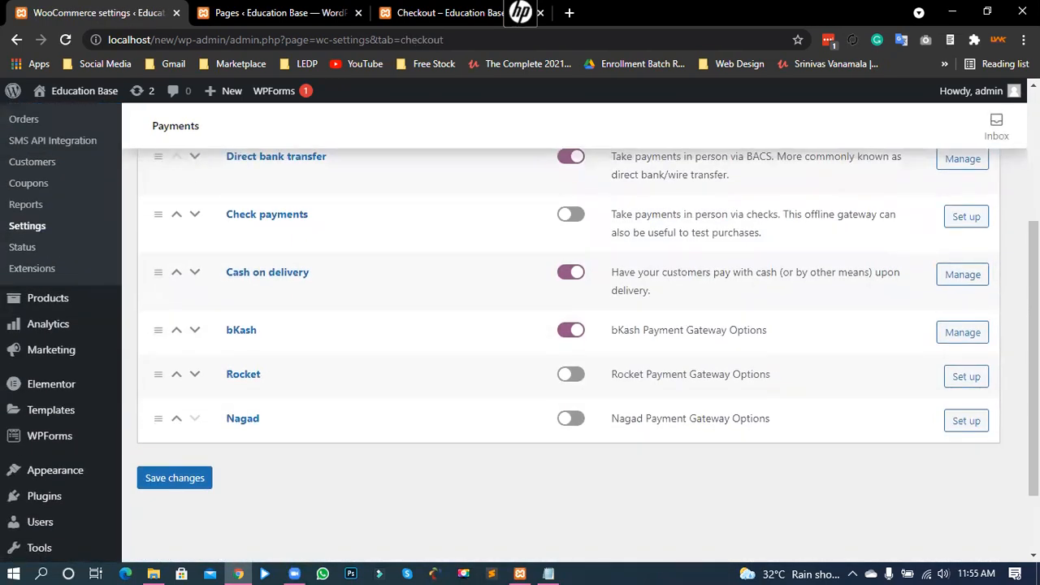
scroll(924, 284, up, 5)
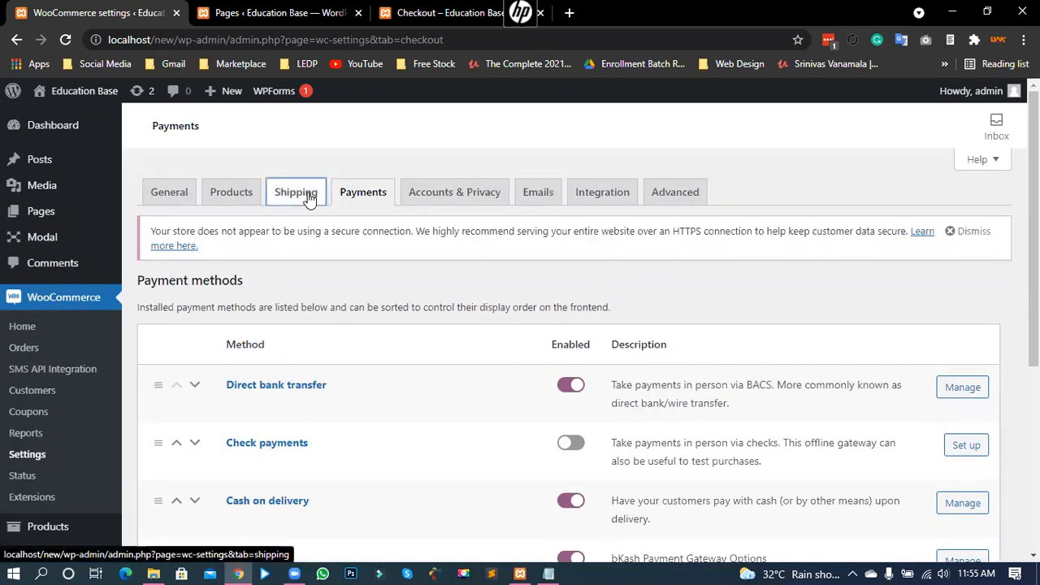
click(309, 197)
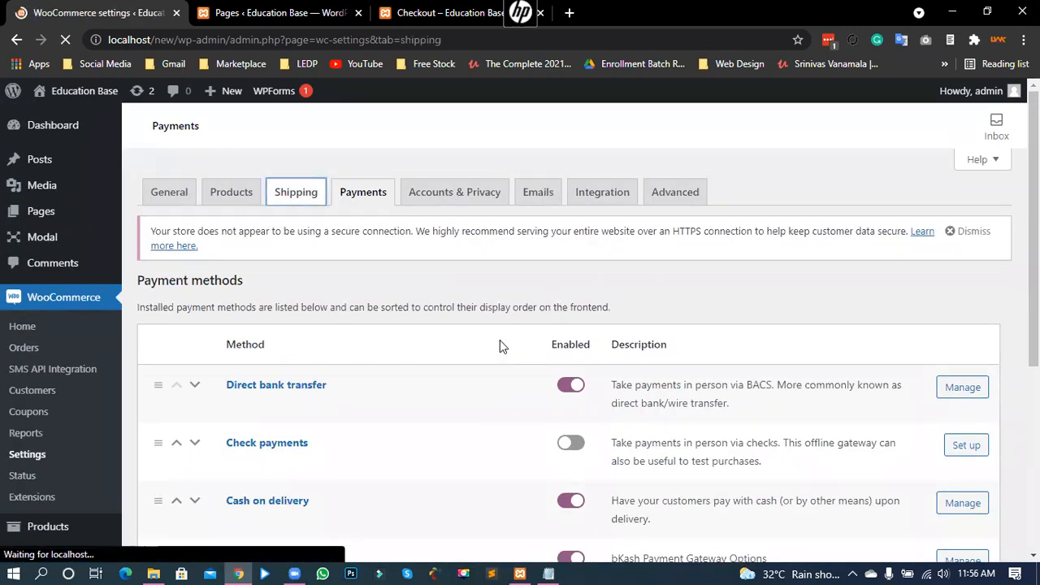
scroll(264, 360, down, 1)
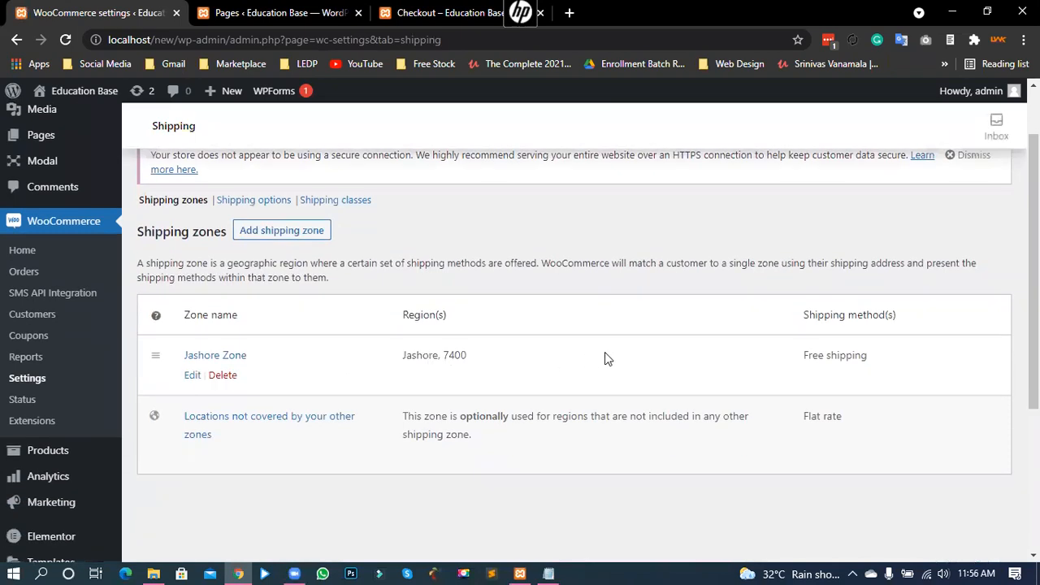